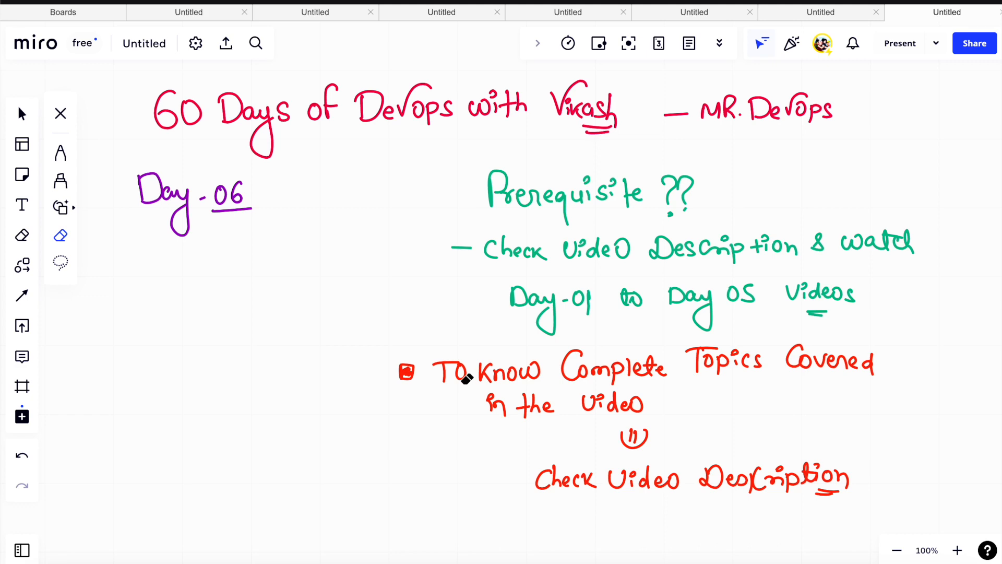
- Underline the start of "Prerequisite", "01" and "05" in the green notes in black with the Pen tool
left_click(62, 154)
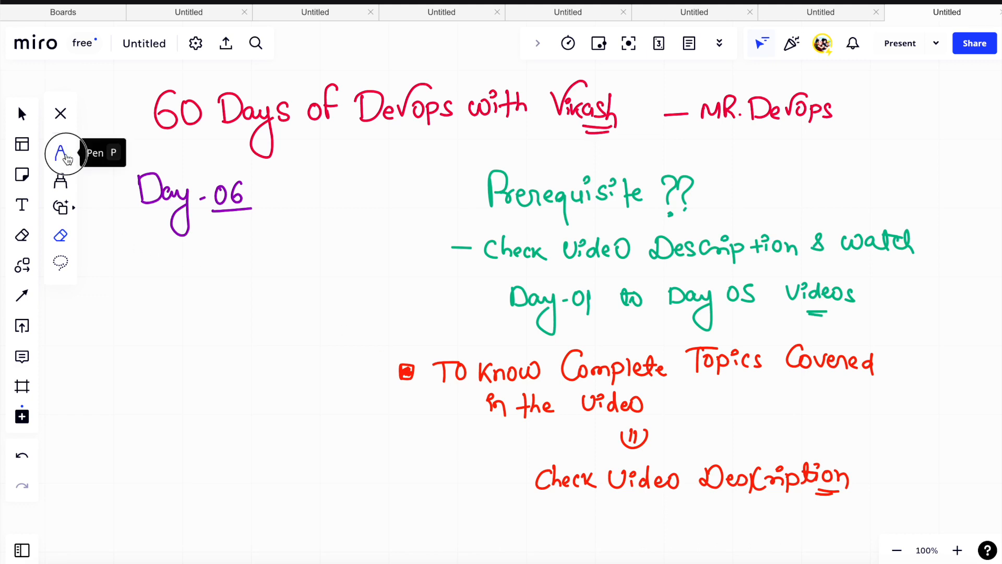
left_click(66, 222)
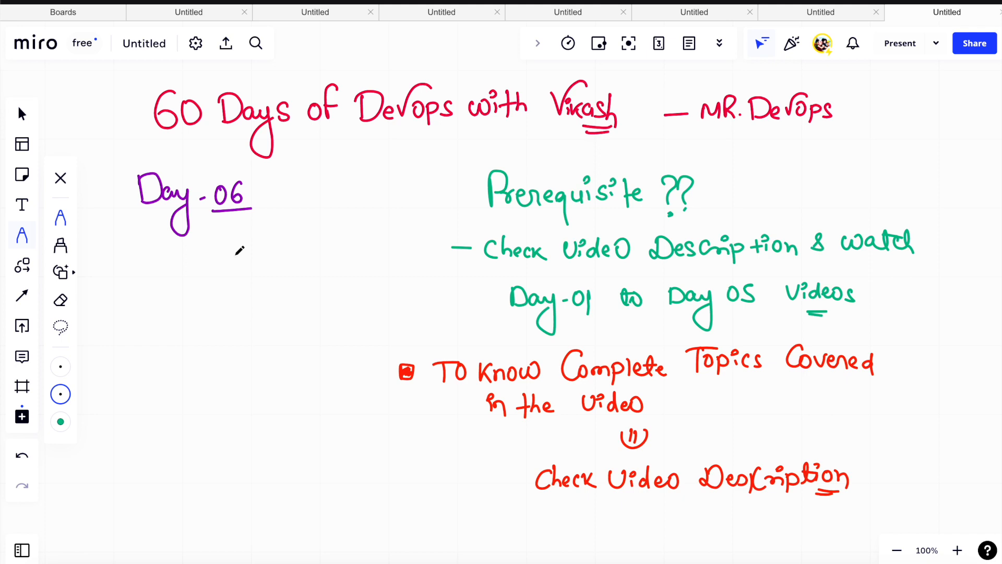
scroll(340, 284, "down", 2)
scroll(339, 284, "up", 2)
scroll(339, 286, "down", 1)
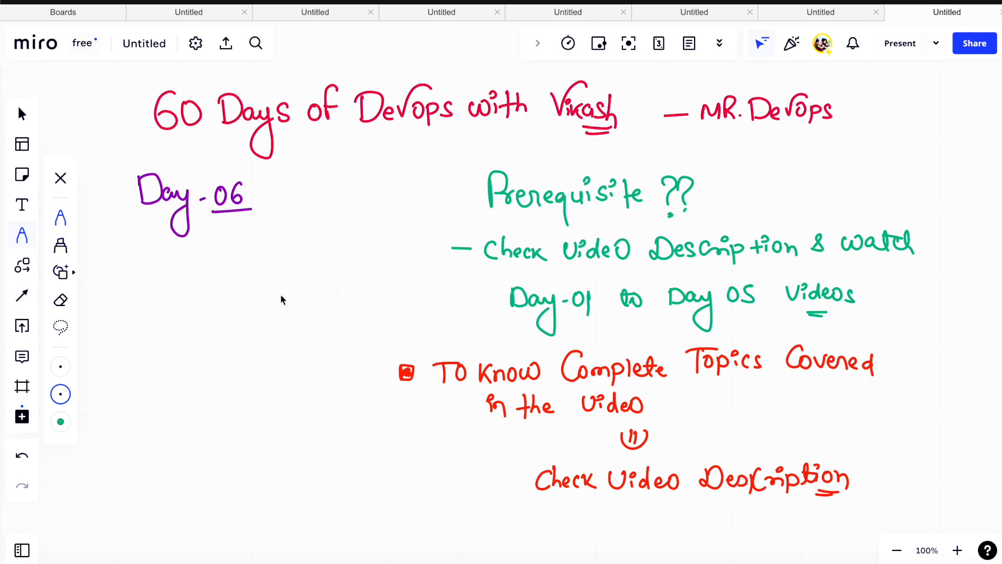
left_click_drag(503, 217, 513, 217)
left_click_drag(574, 317, 590, 317)
left_click_drag(574, 322, 590, 322)
left_click_drag(720, 312, 741, 317)
- Double-underline "the" in the red note, underline "01" again and mark the note's bullet with a black arrow
left_click_drag(535, 429, 544, 428)
mouse_move(535, 433)
left_mouse_down()
mouse_move(553, 430)
mouse_move(521, 429)
mouse_move(562, 429)
left_mouse_up()
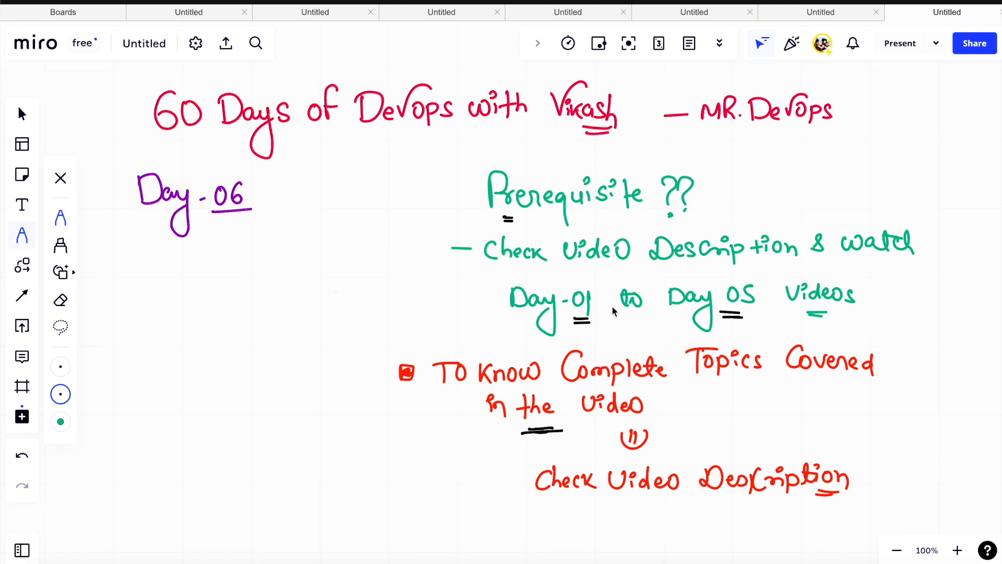
left_click_drag(570, 329, 592, 325)
left_click_drag(369, 374, 417, 364)
left_click(144, 559)
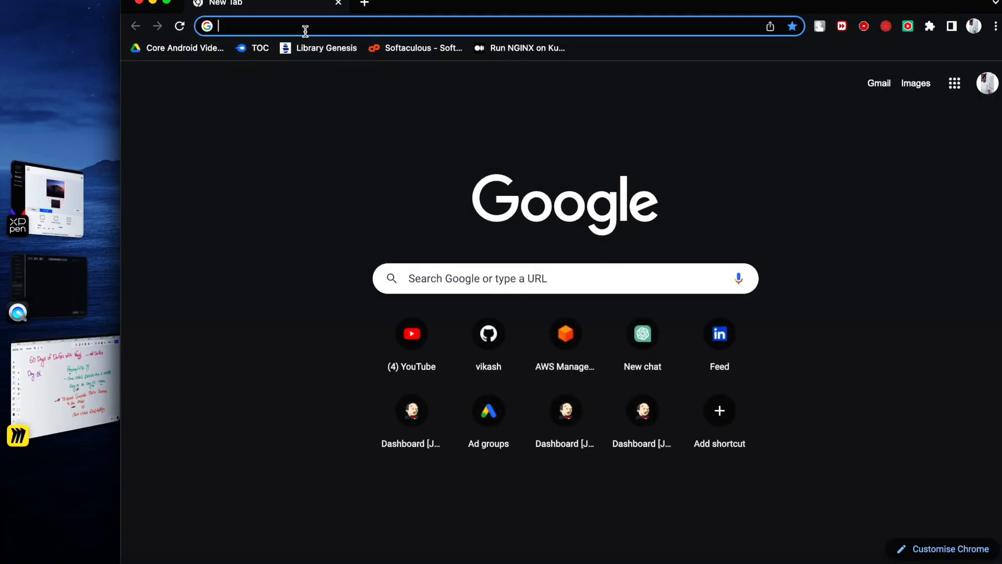
type("mr de")
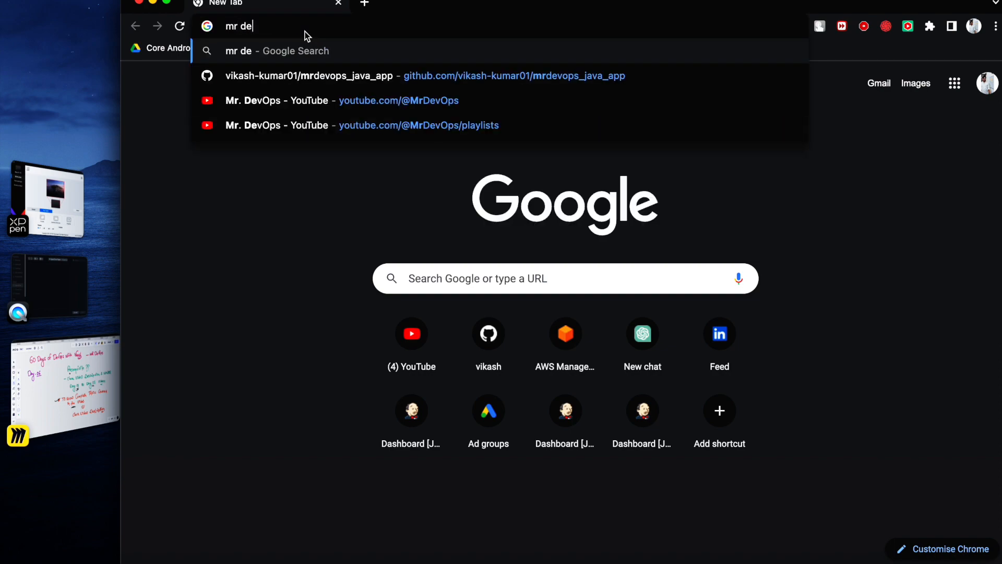
key("Down")
key("Down")
key("Return")
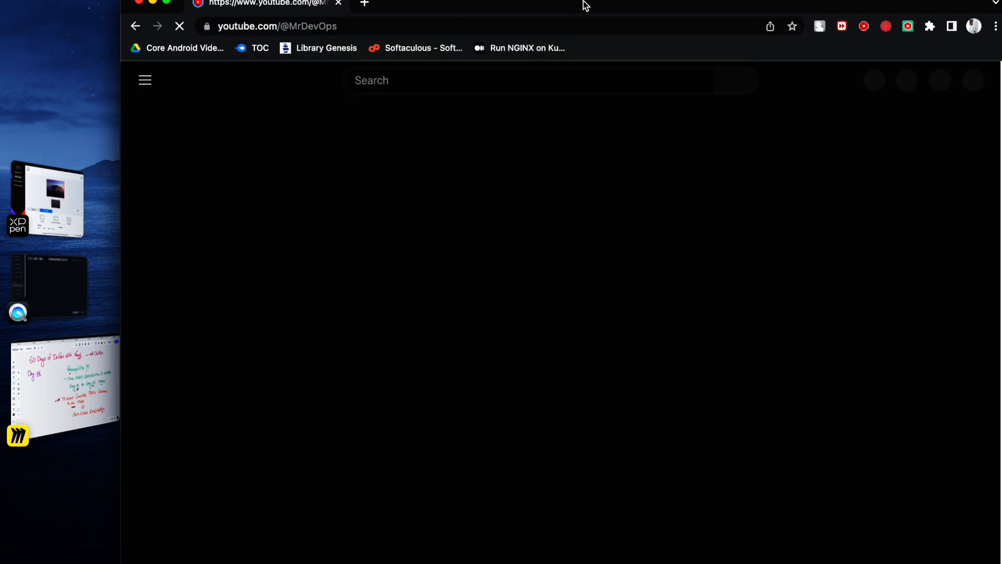
key("ctrl+super+f")
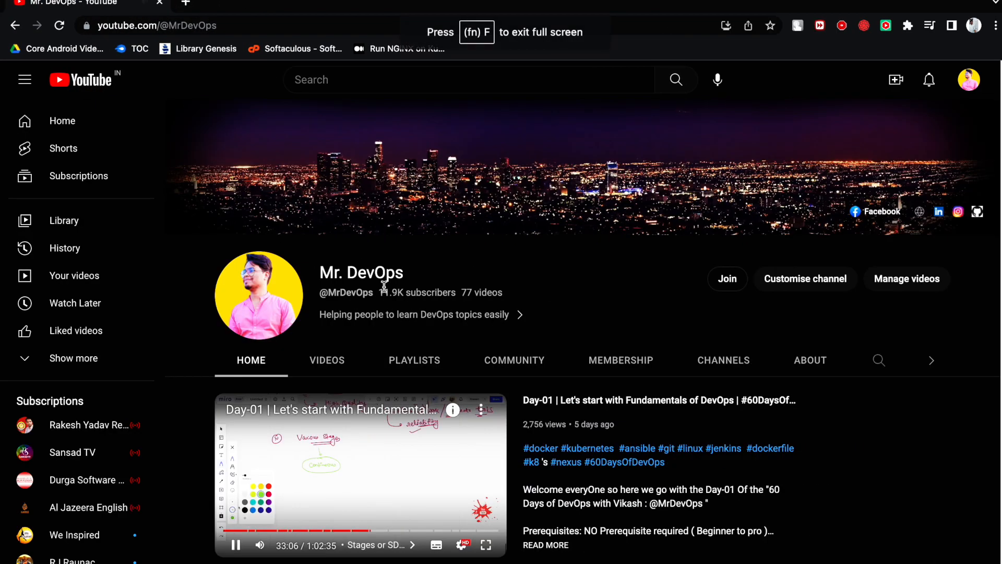
- Pause the channel trailer, open the Day-01 video from the 60 Days Of DevOps playlist and expand its description
left_click(388, 424)
scroll(526, 397, "down", 4)
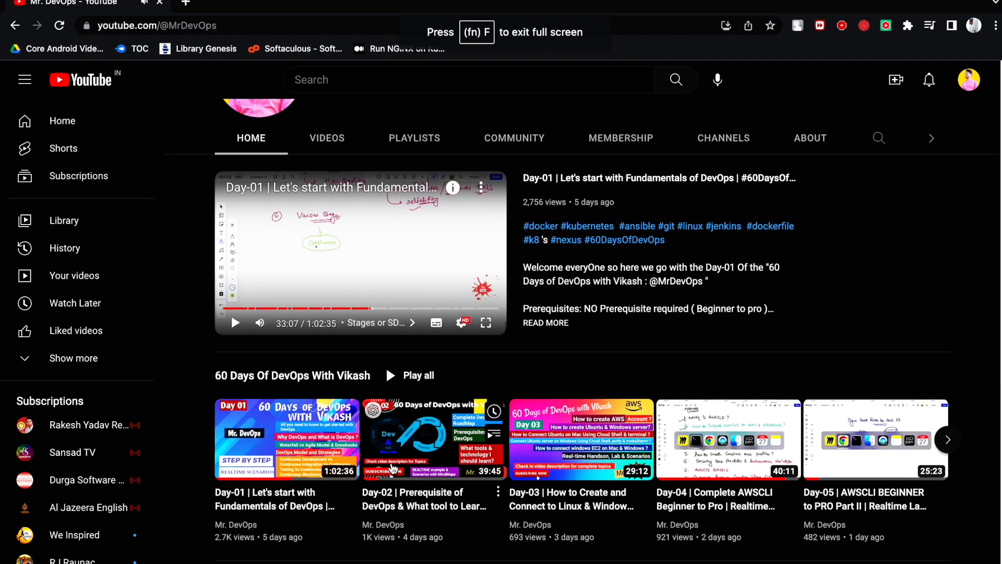
left_click(285, 444)
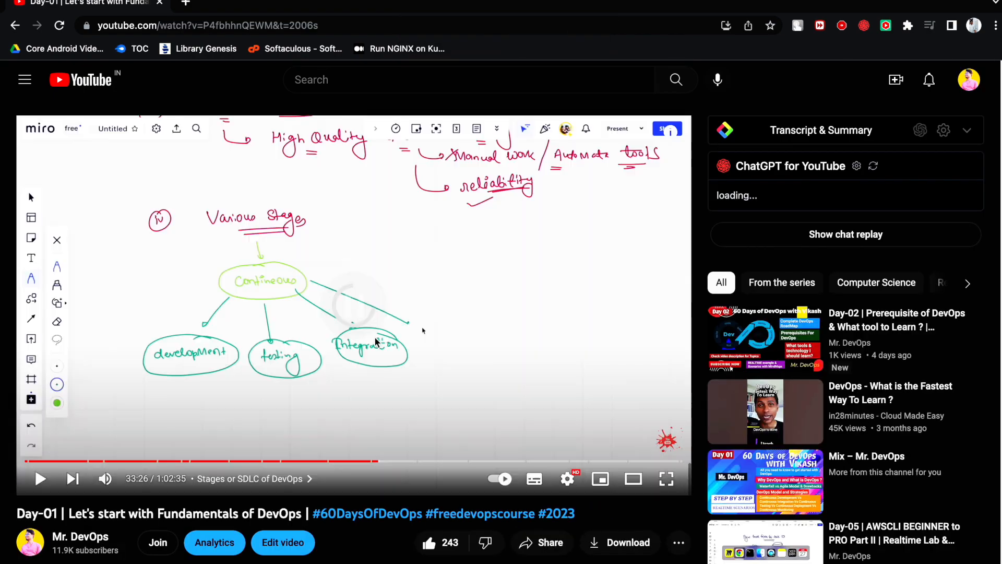
scroll(375, 342, "down", 6)
left_click(486, 365)
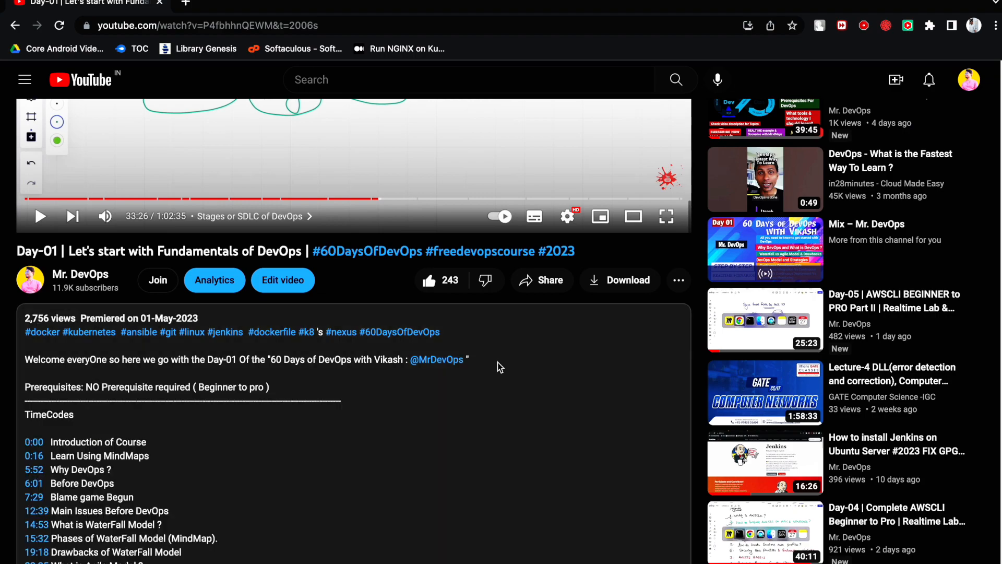
scroll(395, 385, "down", 1)
scroll(307, 364, "down", 1)
scroll(305, 345, "up", 4)
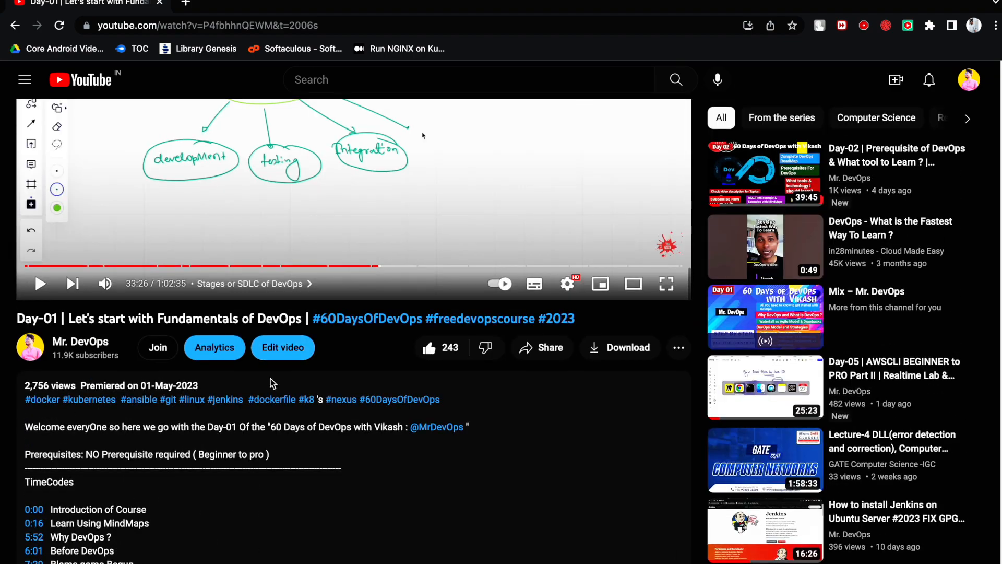
scroll(282, 394, "down", 5)
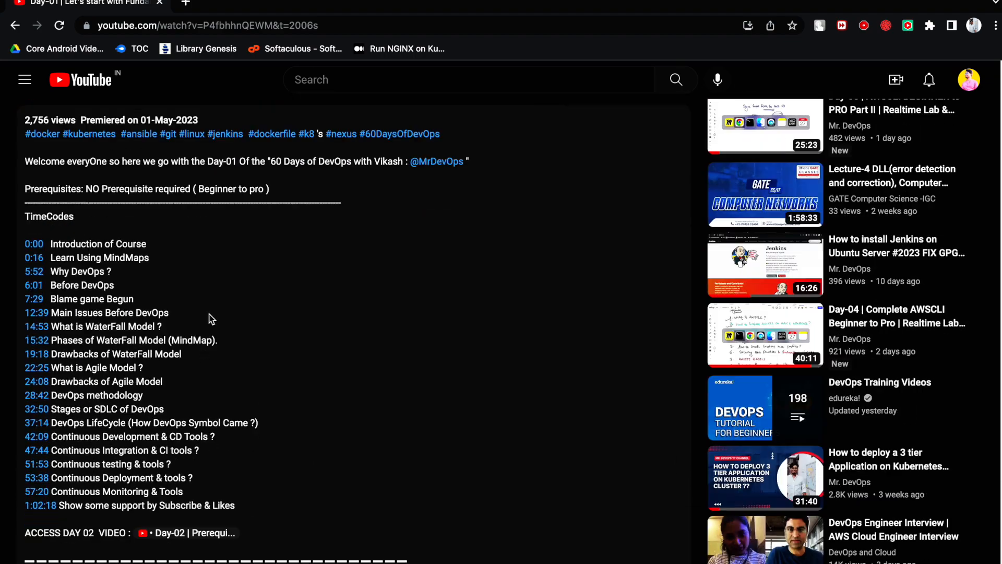
- Highlight the TimeCodes entries in the video description, from "Introduction of Course" to "Show some support by Subscribe & Likes"
left_click_drag(239, 492, 18, 226)
left_click(87, 206)
left_click_drag(79, 205, 22, 202)
left_click(112, 214)
left_click(247, 493)
left_click_drag(247, 493, 19, 228)
left_click(142, 234)
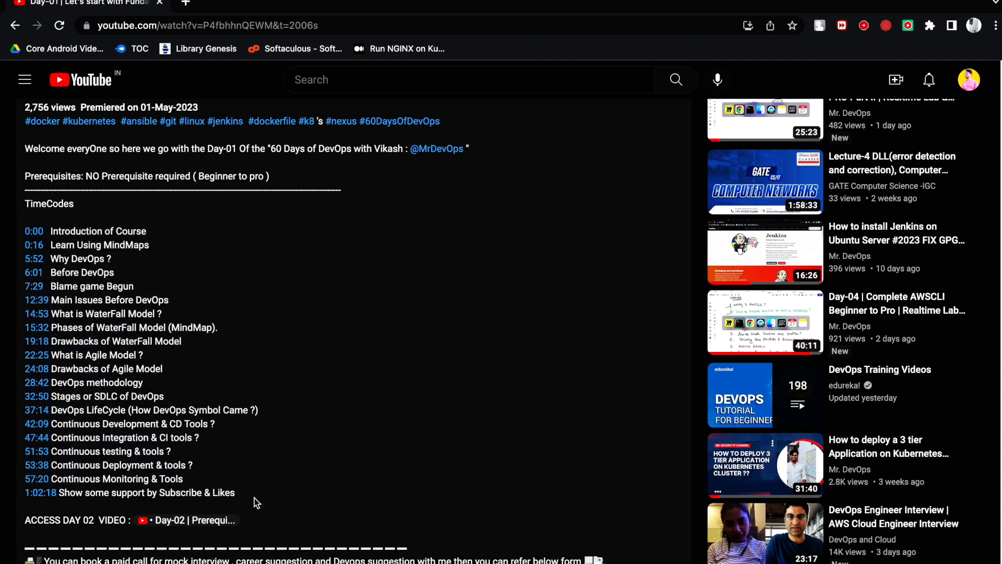
left_click_drag(246, 497, 46, 232)
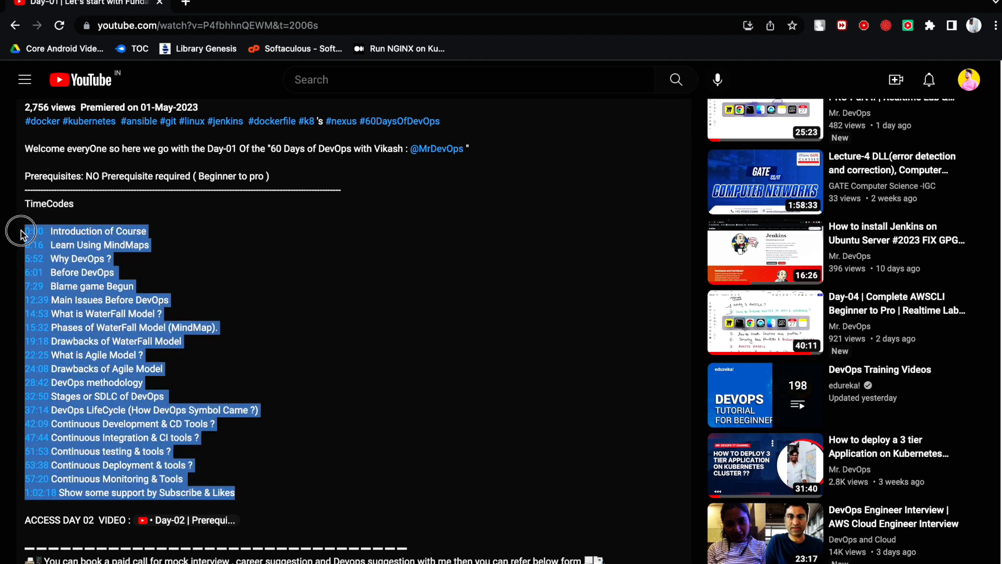
left_click(246, 518)
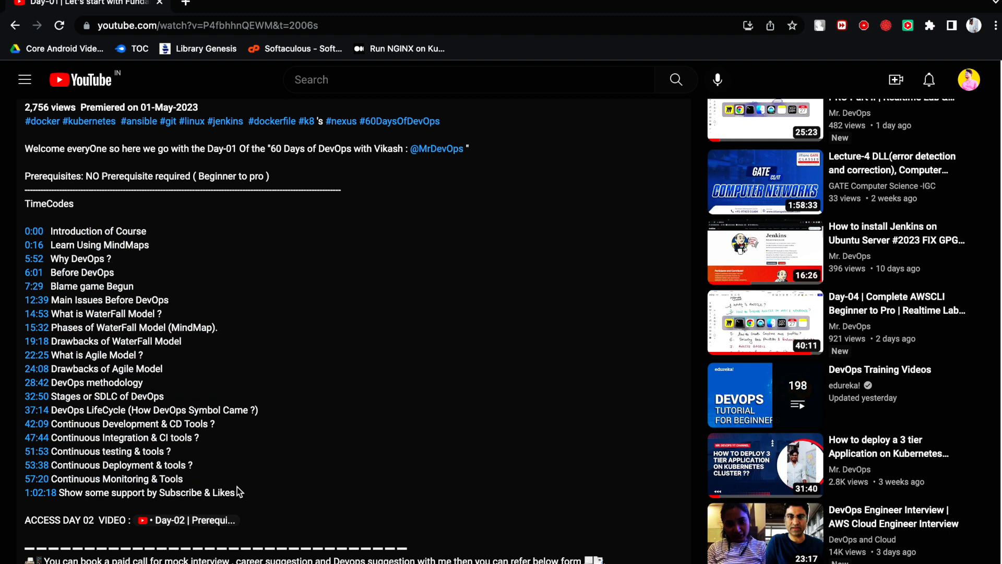
left_click_drag(246, 493, 25, 234)
left_click(188, 326)
left_click_drag(243, 496, 22, 237)
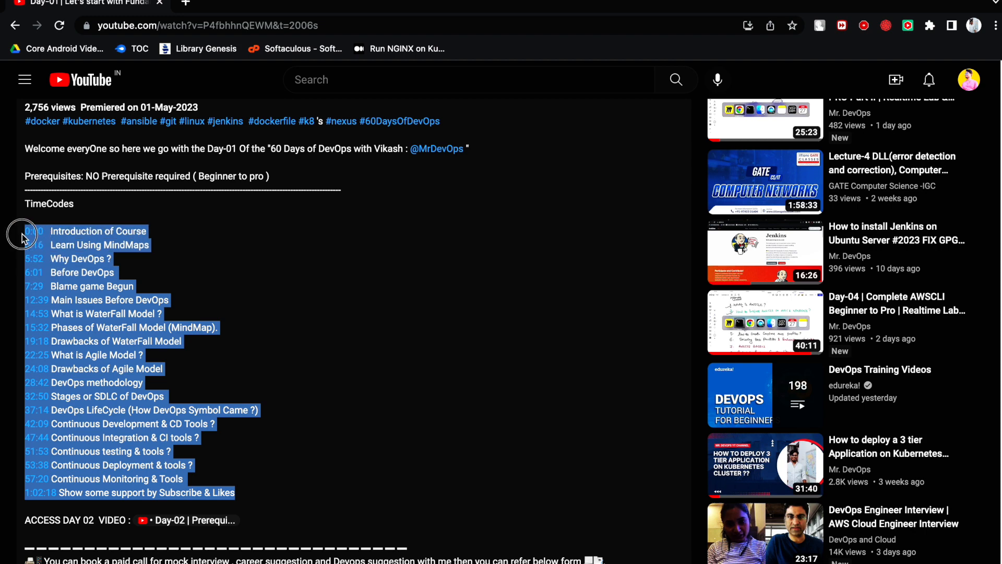
left_click(185, 305)
scroll(223, 385, "up", 1)
- Switch to Miro and handwrite "Theroies + Real time Impleming" in black after an arrow beside the red heading, with underlines and a circled 3
key("super+Tab")
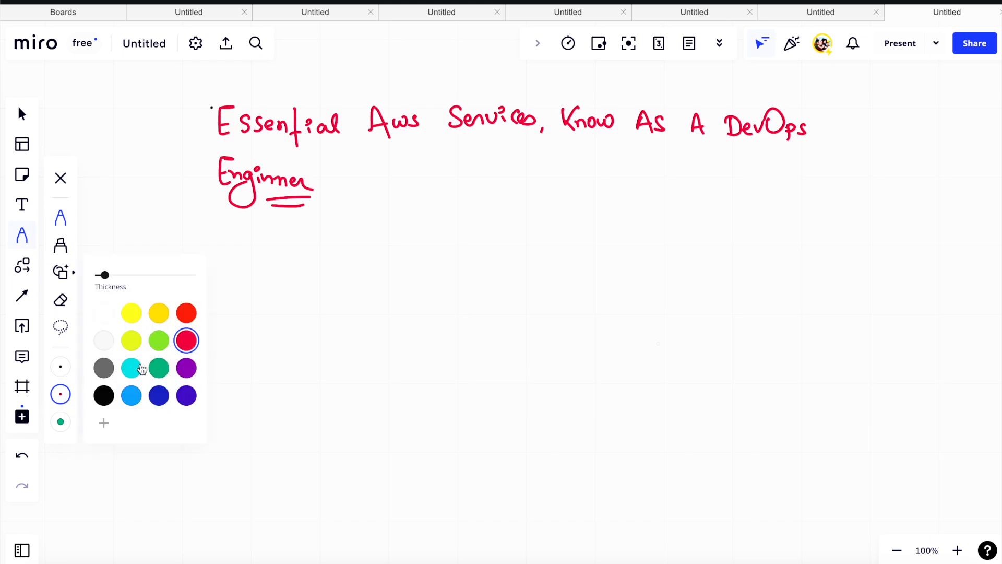
left_click(104, 395)
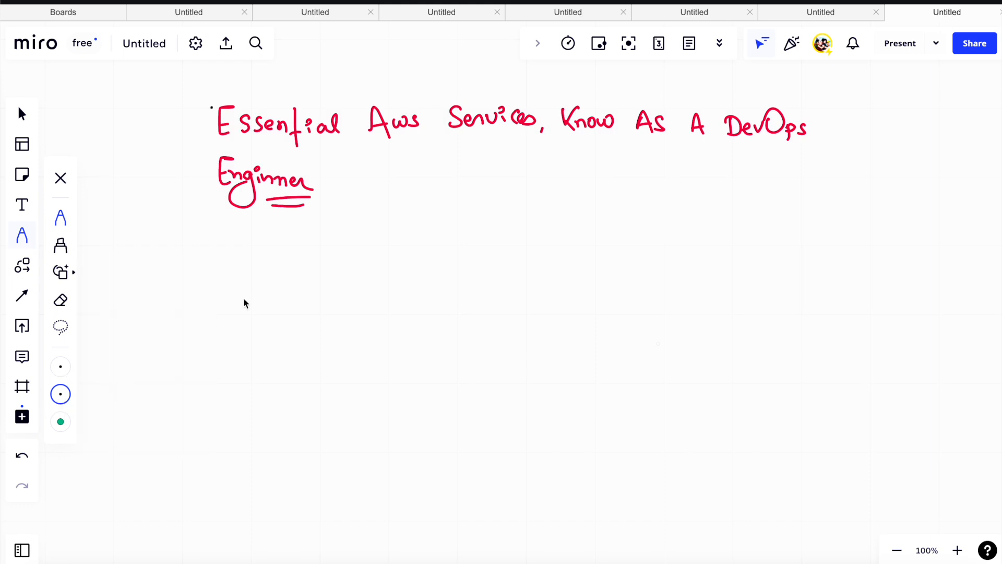
mouse_move(354, 188)
left_mouse_down()
mouse_move(452, 194)
mouse_move(490, 183)
mouse_move(523, 194)
left_mouse_up()
mouse_move(513, 184)
left_mouse_down()
mouse_move(548, 172)
mouse_move(564, 186)
mouse_move(584, 176)
mouse_move(733, 192)
mouse_move(731, 184)
mouse_move(762, 179)
mouse_move(781, 201)
mouse_move(771, 209)
left_mouse_up()
left_click(796, 185)
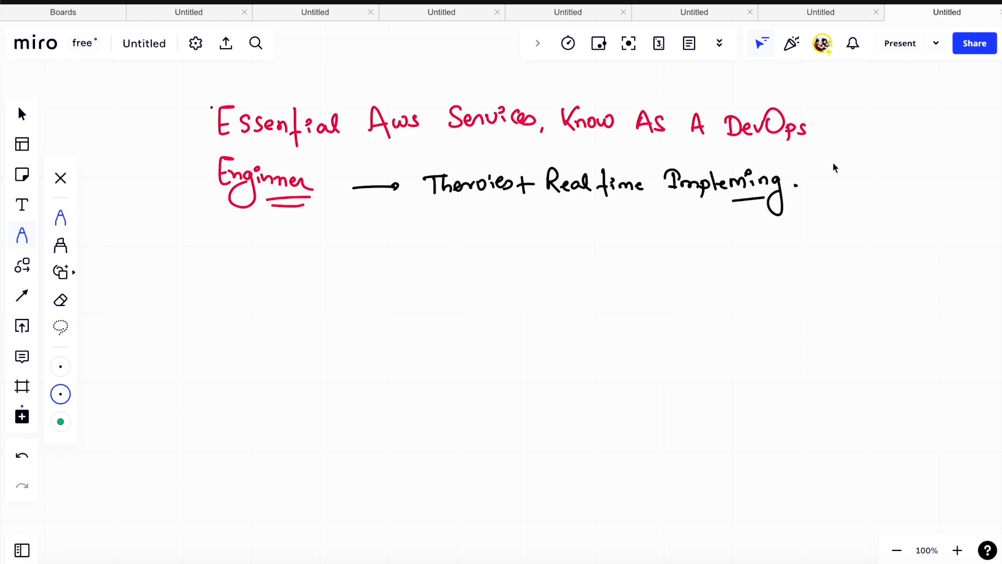
left_click_drag(862, 165, 859, 183)
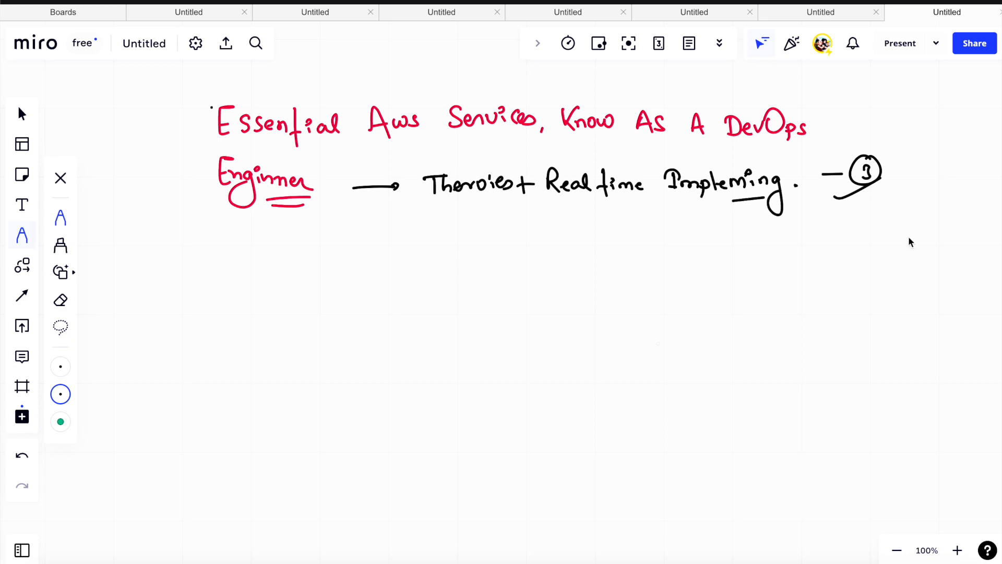
left_click_drag(498, 210, 535, 216)
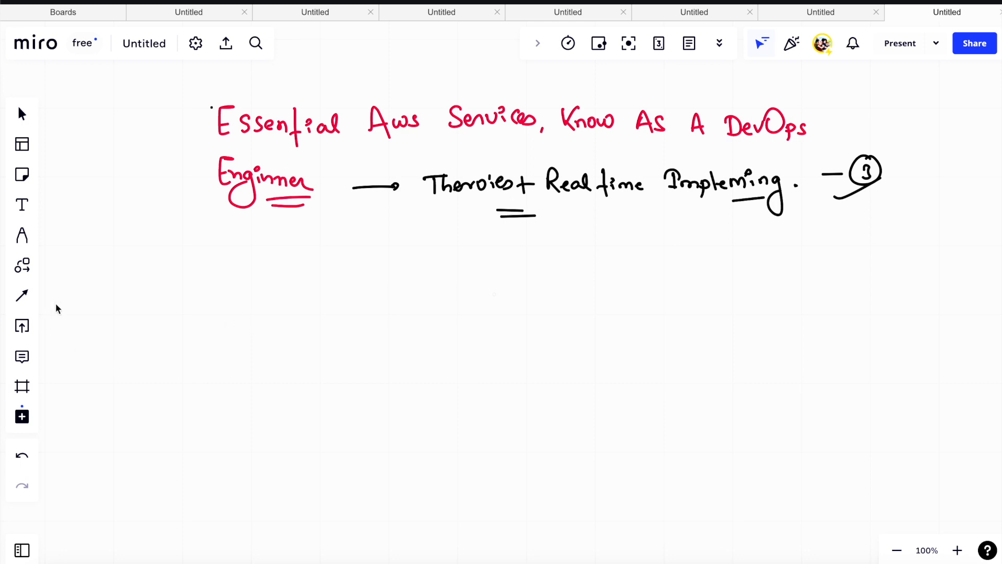
- Handwrite "Learning path" in purple below the heading and double-underline "path"
left_click(22, 235)
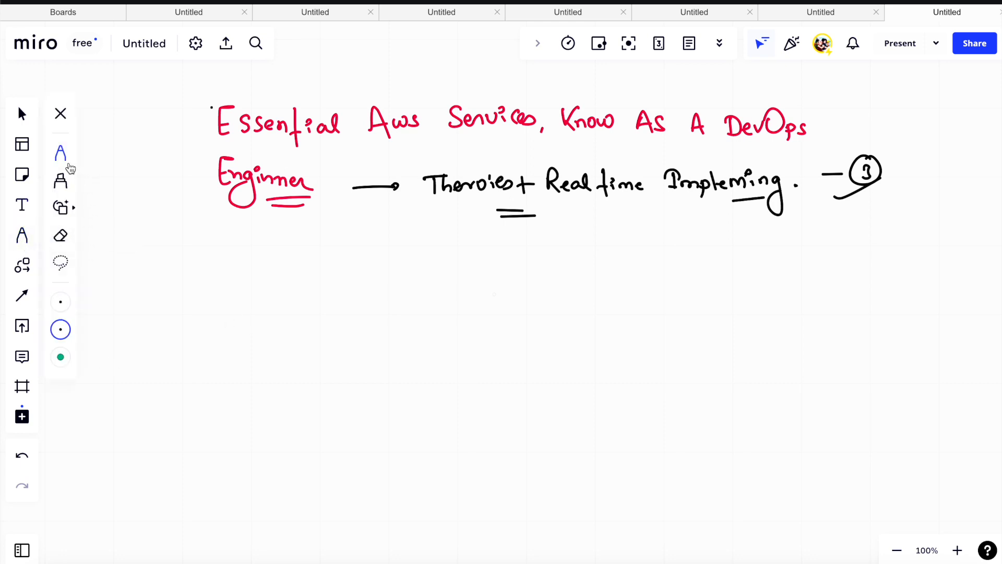
left_click(60, 330)
mouse_move(376, 303)
left_mouse_down()
mouse_move(377, 328)
mouse_move(525, 319)
left_mouse_up()
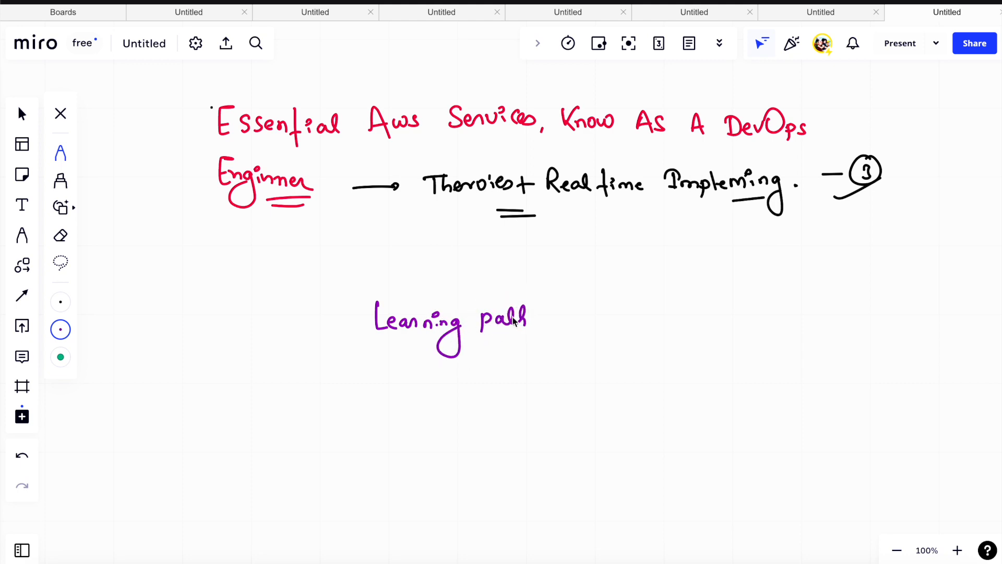
left_click_drag(472, 342, 530, 345)
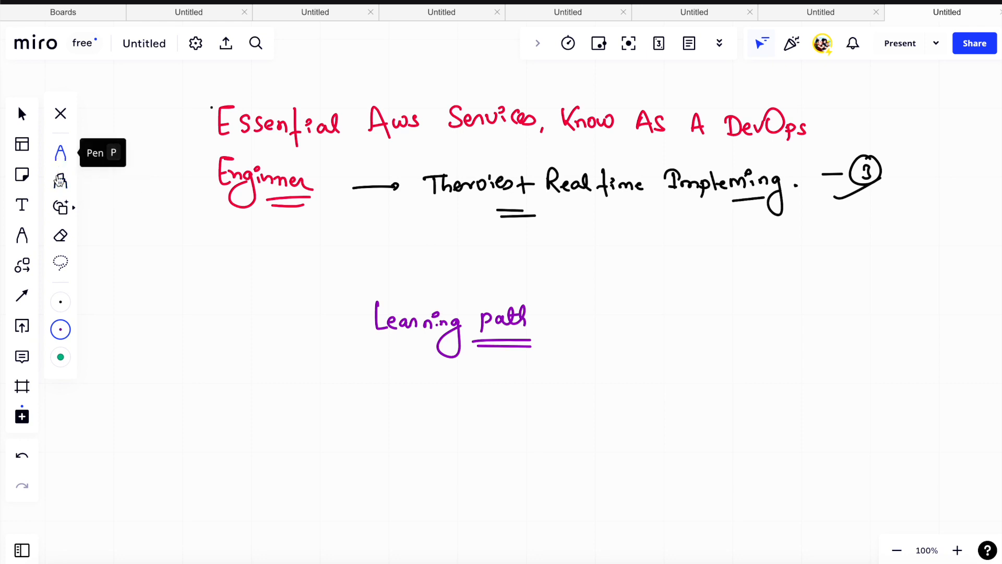
- Draw red arrows from "Learning path" to two handwritten branches, a circled 1 "Essential Services" and a circled 2 "CI/CD"
left_click(60, 329)
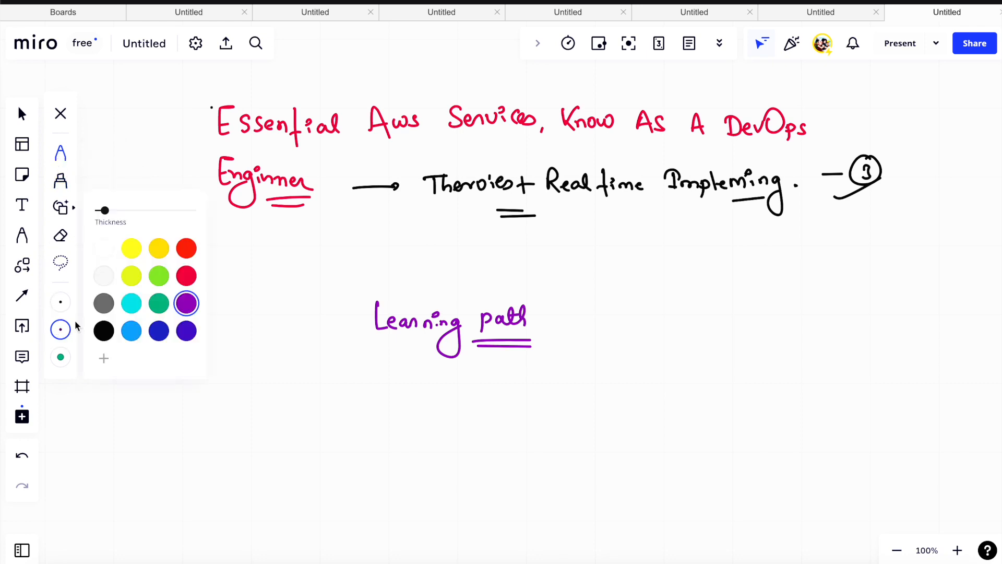
left_click(193, 254)
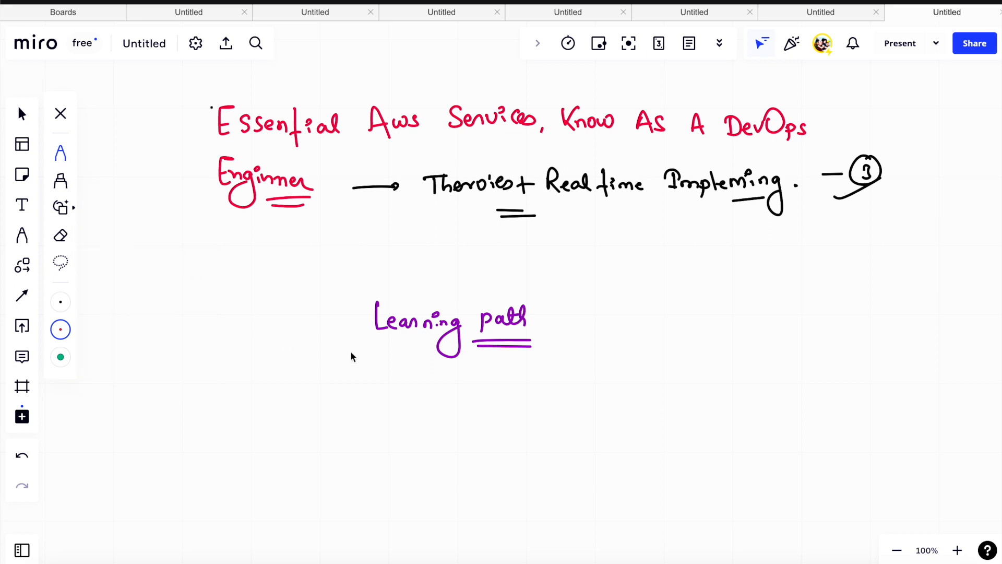
left_click_drag(347, 350, 221, 398)
left_click_drag(129, 416, 131, 426)
mouse_move(128, 411)
left_mouse_down()
mouse_move(150, 433)
mouse_move(188, 422)
mouse_move(204, 445)
mouse_move(222, 430)
mouse_move(252, 441)
mouse_move(308, 425)
mouse_move(327, 436)
left_mouse_up()
mouse_move(431, 348)
left_mouse_down()
mouse_move(427, 400)
mouse_move(409, 435)
left_mouse_up()
left_click_drag(399, 417, 486, 436)
left_click(443, 421)
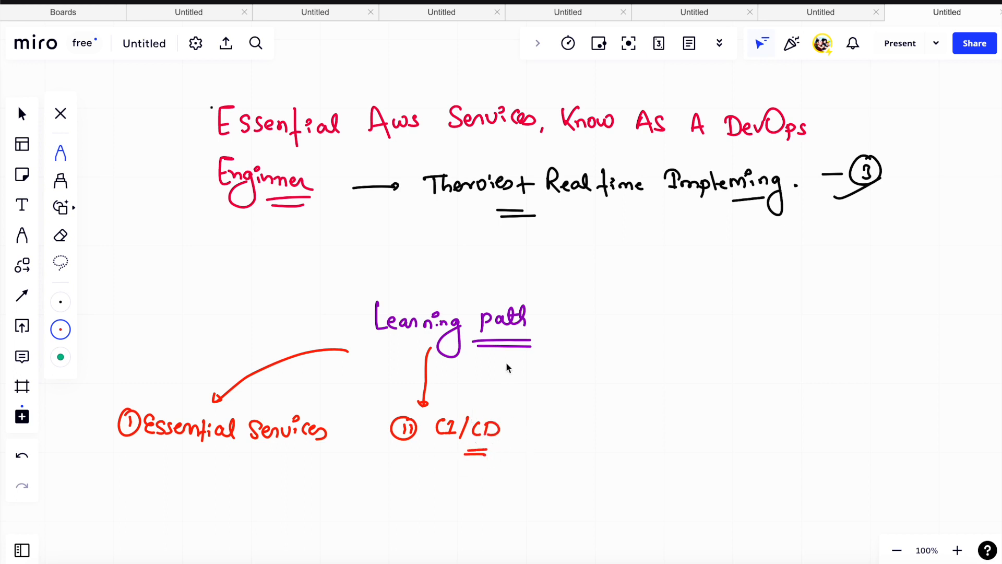
- Add a red arrow from "Learning path" to a handwritten "Infrastructure" branch and double-underline "Services" in the first branch
left_click_drag(492, 355, 546, 393)
mouse_move(559, 414)
left_mouse_down()
mouse_move(564, 431)
mouse_move(709, 421)
mouse_move(684, 416)
left_mouse_up()
left_click_drag(300, 452, 313, 452)
left_click_drag(300, 456, 313, 456)
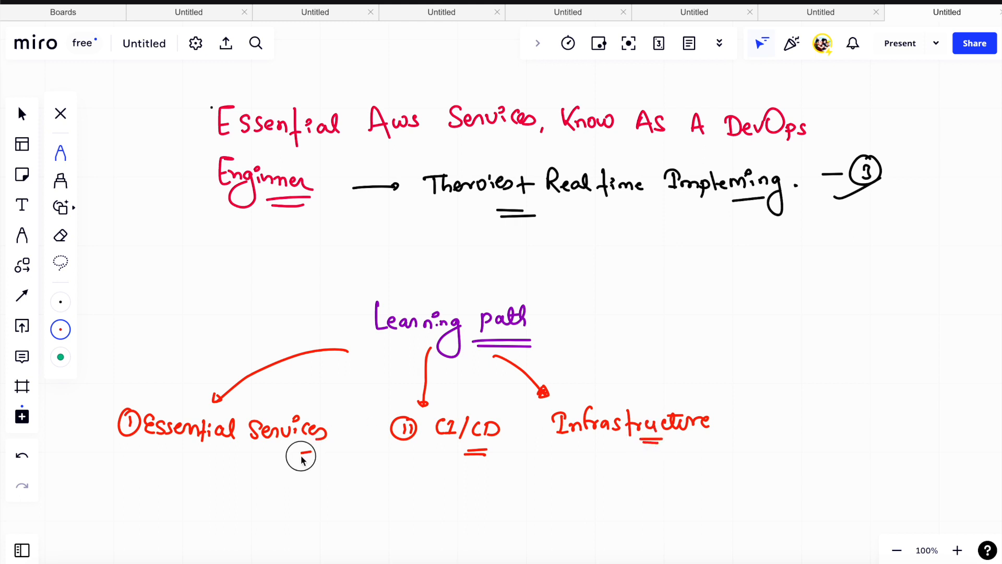
- Add red arrows from "Learning path" to handwritten "Security" and "Monitoring" branches, plus one more arrow ending in a short stroke and dot
mouse_move(562, 318)
left_mouse_down()
mouse_move(644, 344)
mouse_move(725, 403)
left_mouse_up()
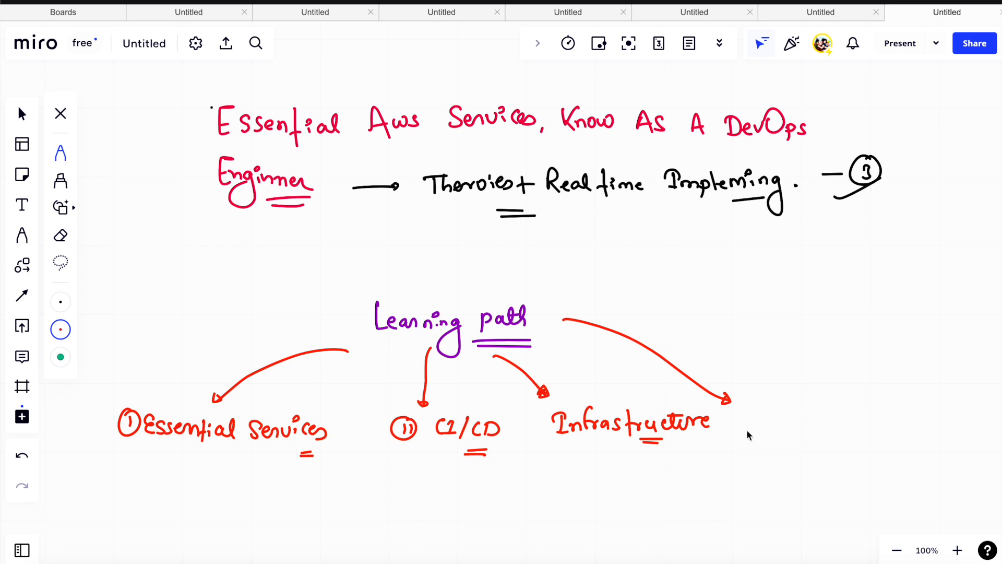
mouse_move(779, 422)
left_mouse_down()
mouse_move(774, 433)
mouse_move(850, 425)
mouse_move(861, 438)
left_mouse_up()
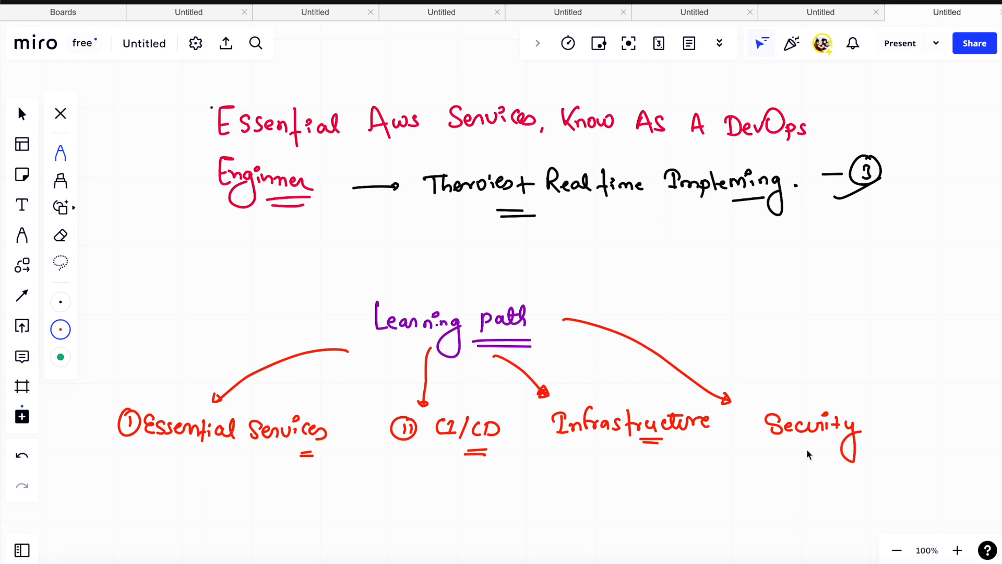
left_click_drag(795, 450, 810, 450)
mouse_move(532, 302)
left_mouse_down()
mouse_move(703, 316)
mouse_move(745, 302)
mouse_move(841, 307)
mouse_move(823, 323)
left_mouse_up()
mouse_move(517, 299)
left_mouse_down()
mouse_move(642, 273)
mouse_move(695, 273)
mouse_move(688, 284)
mouse_move(707, 277)
left_mouse_up()
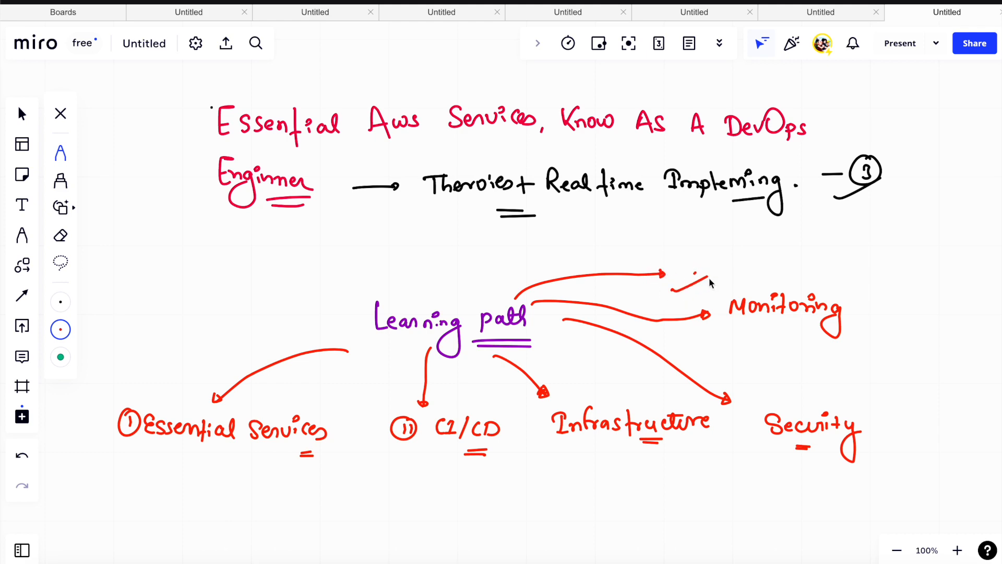
- Add another stroke under "Services" and draw a light green curved arrow down from the "Essential Services" branch
scroll(709, 279, "down", 5)
scroll(701, 171, "down", 1)
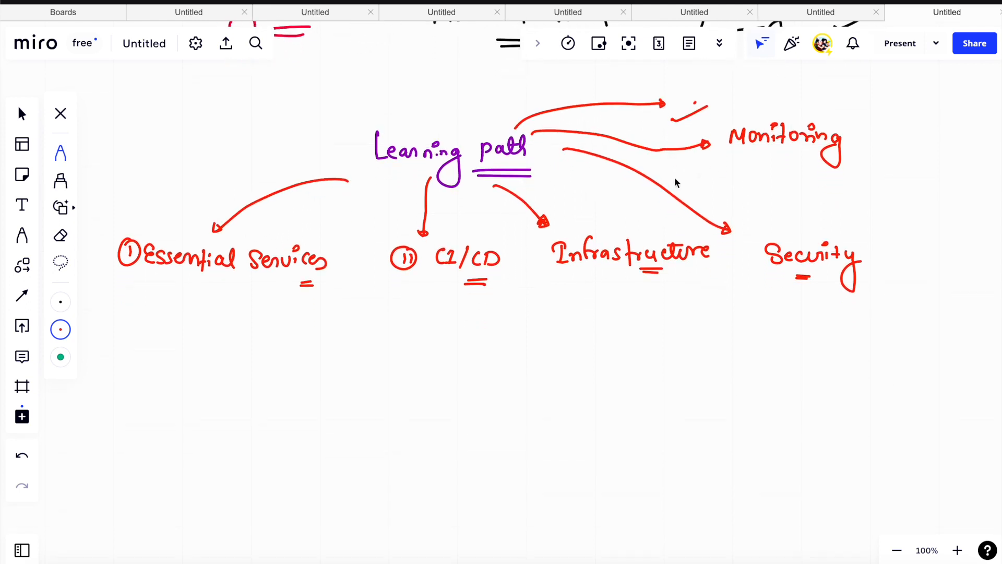
left_click_drag(297, 285, 313, 288)
left_click(61, 329)
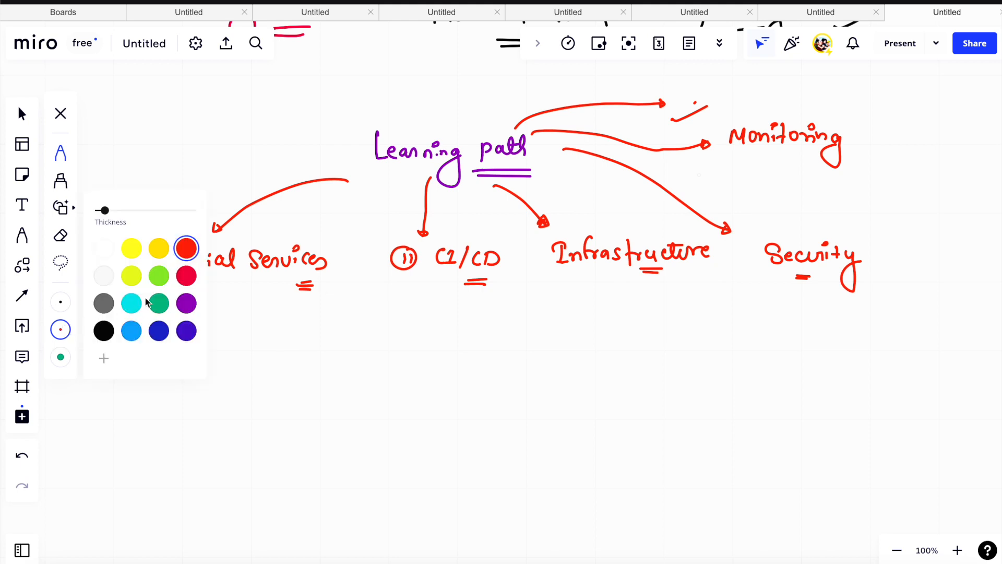
left_click(159, 303)
mouse_move(148, 141)
left_mouse_down()
mouse_move(147, 128)
mouse_move(336, 138)
left_mouse_up()
left_click_drag(244, 151, 281, 155)
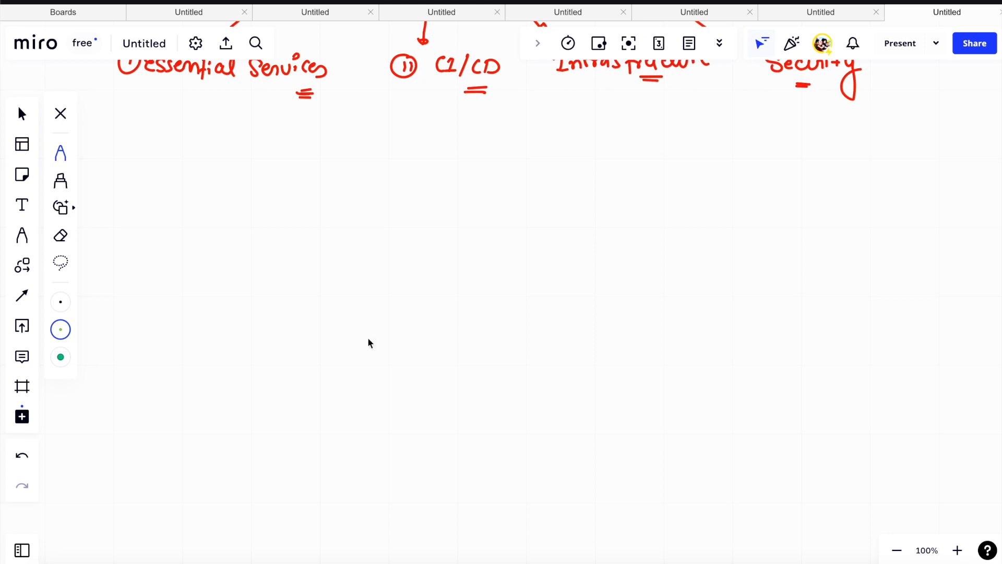
left_click_drag(169, 126, 202, 180)
- Handwrite "Building Blocks :" in black at the end of the green arrow and underline "Blocks"
left_click(61, 329)
left_click(104, 330)
left_click_drag(234, 167, 234, 186)
left_click_drag(233, 167, 234, 185)
mouse_move(248, 176)
left_mouse_down()
mouse_move(262, 182)
mouse_move(281, 168)
mouse_move(297, 179)
mouse_move(306, 215)
mouse_move(295, 207)
left_mouse_up()
left_click(261, 168)
mouse_move(330, 168)
left_mouse_down()
mouse_move(332, 184)
mouse_move(374, 170)
mouse_move(380, 177)
mouse_move(360, 190)
mouse_move(393, 190)
left_mouse_up()
mouse_move(416, 167)
left_mouse_down()
mouse_move(420, 176)
mouse_move(419, 163)
left_mouse_up()
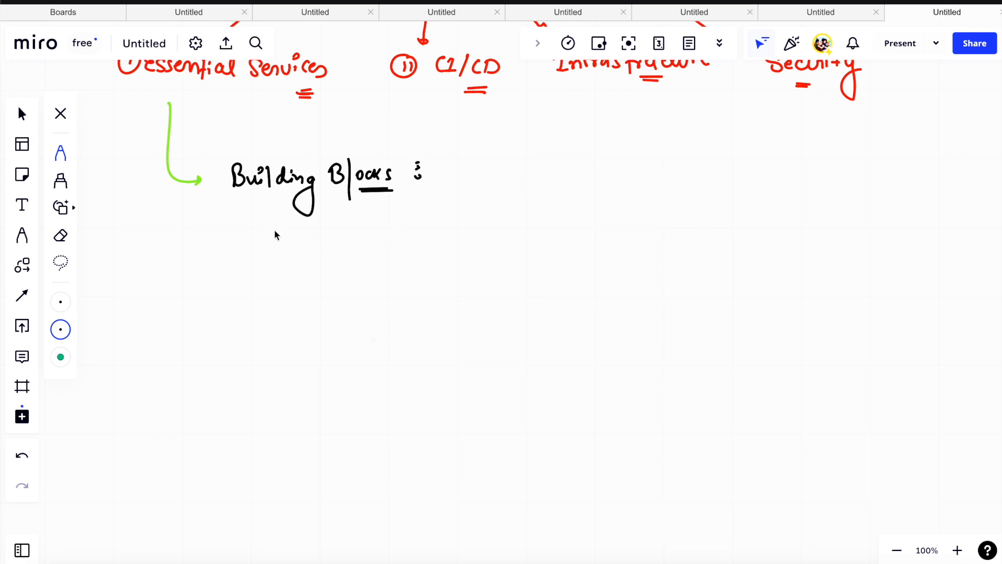
- Draw a black arrow from "Building Blocks" to a handwritten "Region & Avail zone (AZ)" branch, numbered with a circled i
mouse_move(281, 218)
left_mouse_down()
mouse_move(178, 308)
mouse_move(220, 326)
mouse_move(307, 314)
mouse_move(280, 337)
mouse_move(342, 338)
mouse_move(357, 365)
left_mouse_up()
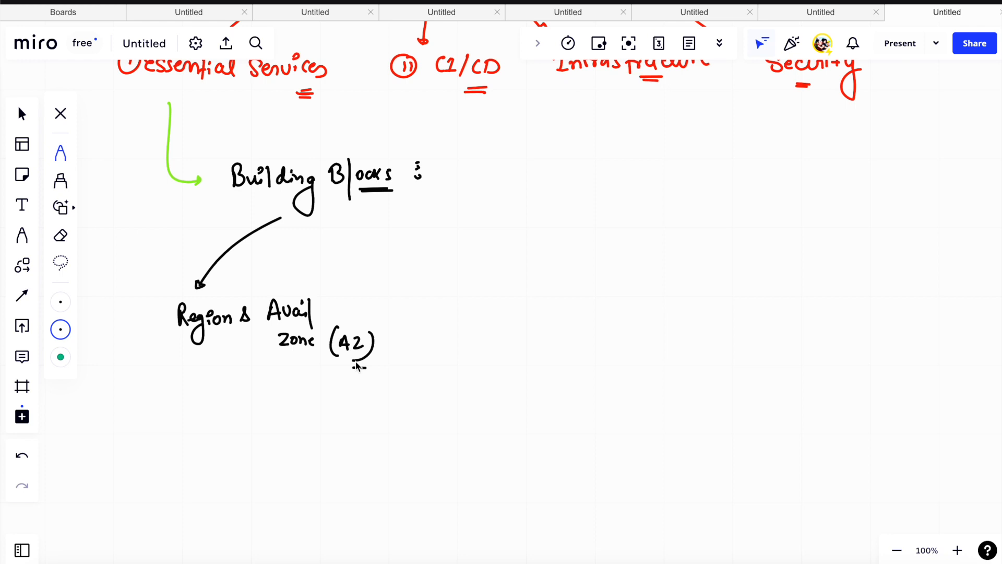
scroll(357, 365, "down", 2)
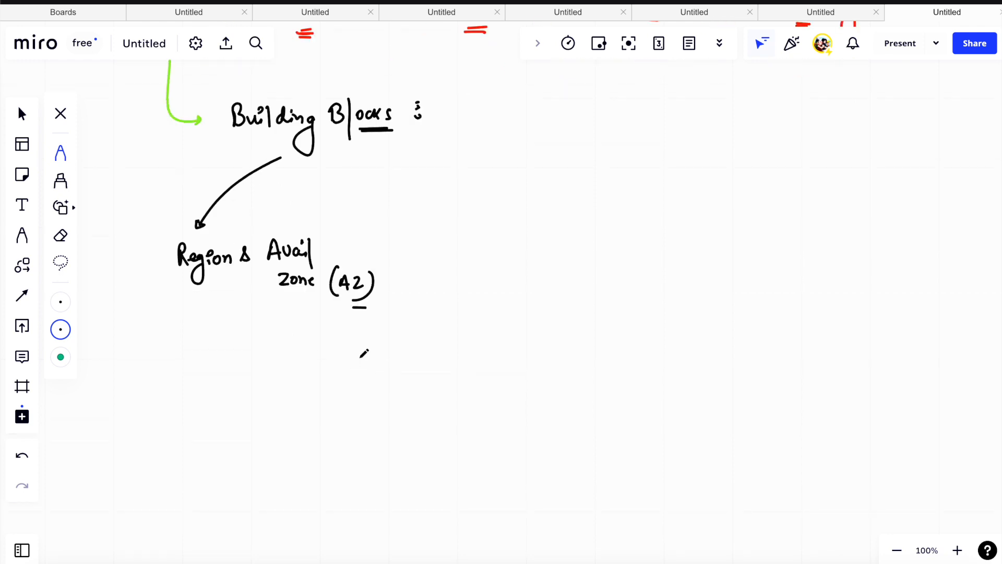
mouse_move(143, 241)
left_mouse_down()
mouse_move(125, 270)
mouse_move(149, 246)
left_mouse_up()
- Branch "Building Blocks" to a circled ii "VPC" and a circled iii "EC2", double-underlining both handwritten names
left_click_drag(361, 149, 444, 225)
left_click_drag(418, 222, 415, 224)
mouse_move(416, 230)
left_mouse_down()
mouse_move(416, 242)
mouse_move(459, 231)
mouse_move(486, 255)
left_mouse_up()
left_click_drag(471, 261, 481, 261)
mouse_move(410, 135)
left_mouse_down()
mouse_move(532, 216)
mouse_move(537, 244)
left_mouse_up()
mouse_move(541, 238)
left_mouse_down()
mouse_move(536, 228)
mouse_move(574, 250)
mouse_move(601, 249)
left_mouse_up()
left_click_drag(586, 256, 600, 255)
- Branch "Building Blocks" to a circled iv "S3" and a circled v "IAM Roles & Policies"
mouse_move(443, 115)
left_mouse_down()
mouse_move(640, 208)
mouse_move(646, 242)
mouse_move(659, 233)
mouse_move(652, 222)
mouse_move(696, 249)
left_mouse_up()
mouse_move(449, 94)
left_mouse_down()
mouse_move(478, 96)
mouse_move(777, 228)
mouse_move(767, 238)
mouse_move(802, 252)
mouse_move(913, 258)
left_mouse_up()
left_click_drag(816, 271, 810, 309)
left_click_drag(821, 303, 821, 307)
left_click_drag(833, 298, 839, 313)
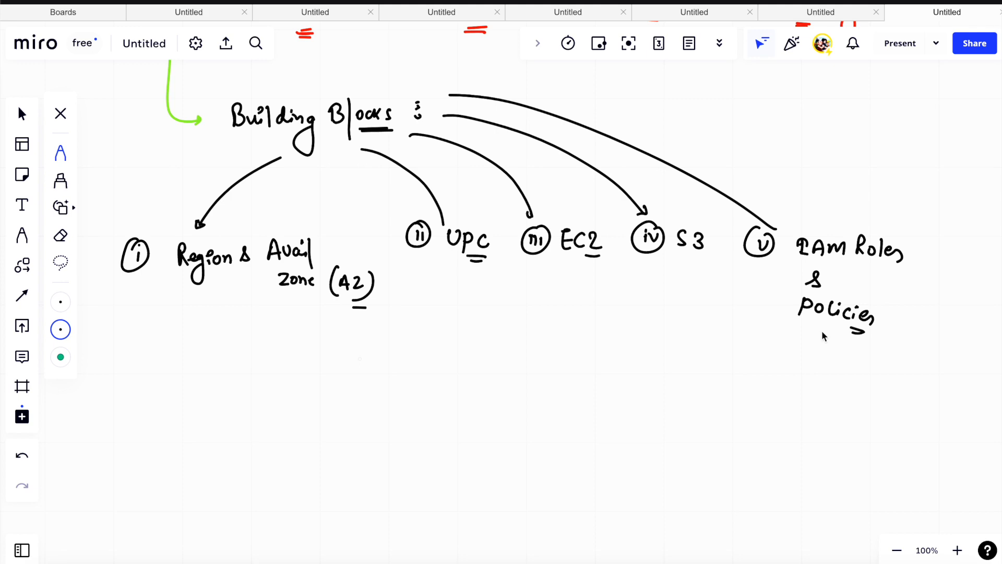
scroll(821, 330, "down", 2)
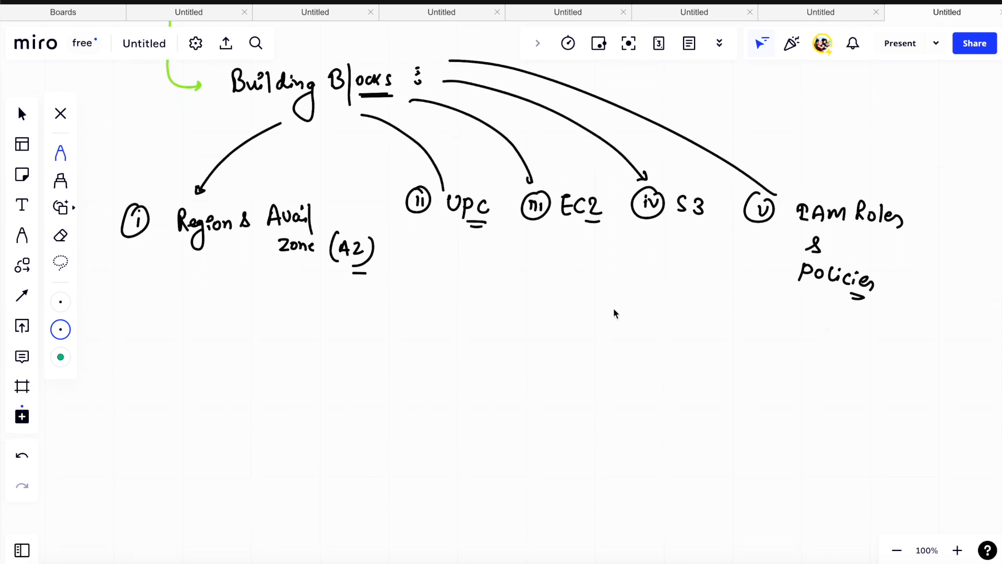
- Switch the pen to green, double-underline the first building block, and handwrite a circled "Region" beneath it
left_click(60, 330)
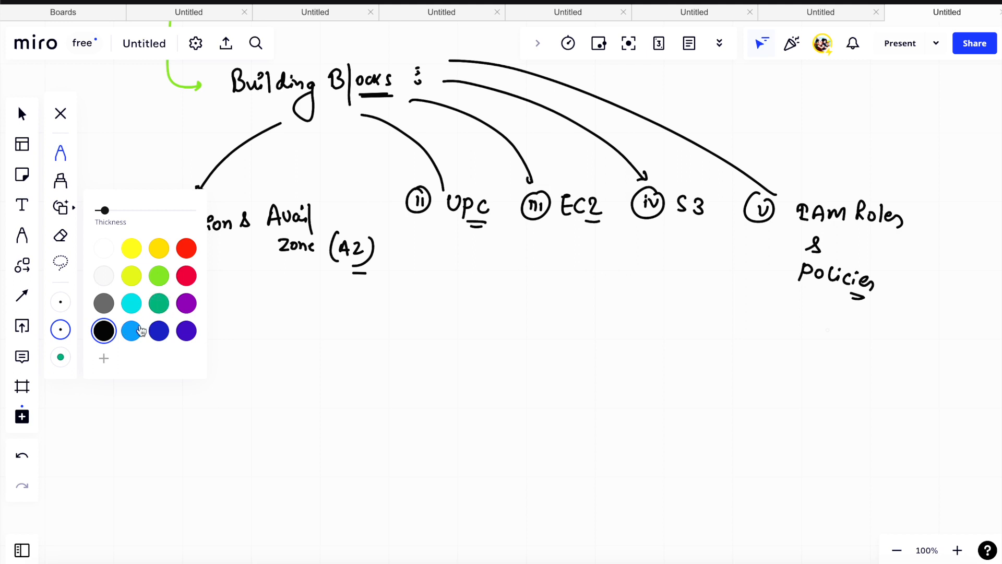
left_click(159, 308)
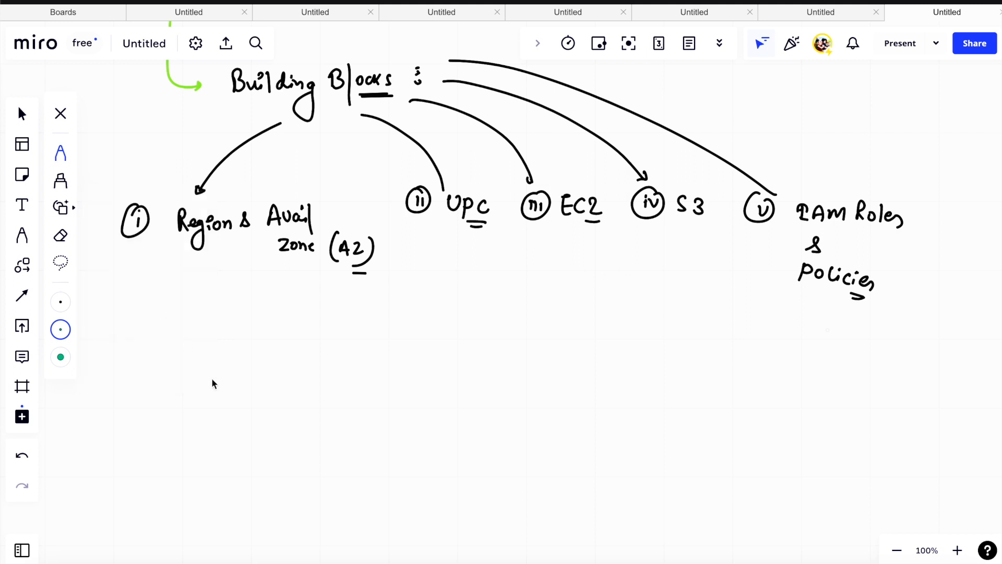
left_click_drag(160, 266, 204, 269)
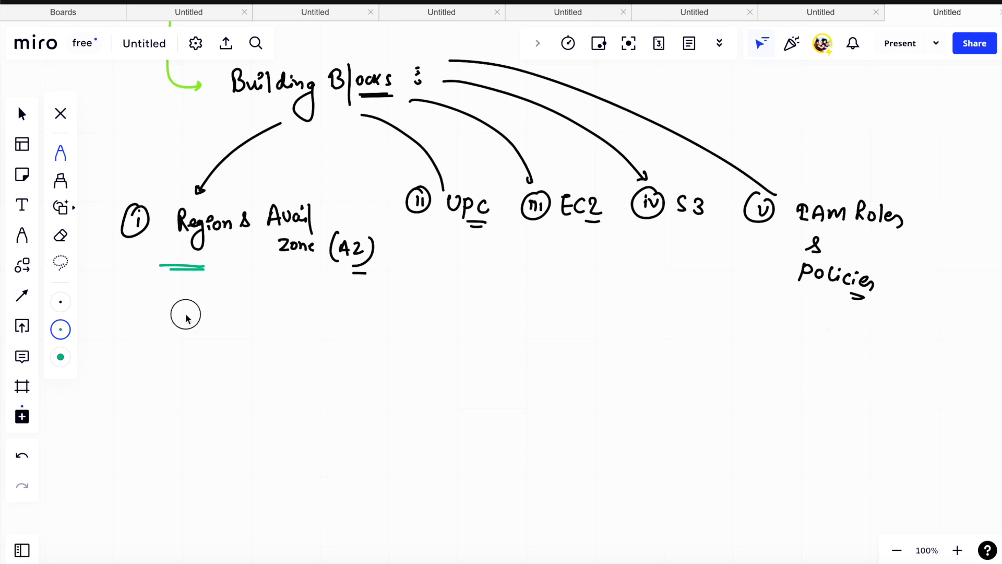
mouse_move(186, 318)
left_mouse_down()
mouse_move(204, 328)
mouse_move(228, 315)
mouse_move(251, 329)
left_mouse_up()
mouse_move(227, 293)
left_mouse_down()
mouse_move(184, 291)
mouse_move(225, 292)
left_mouse_up()
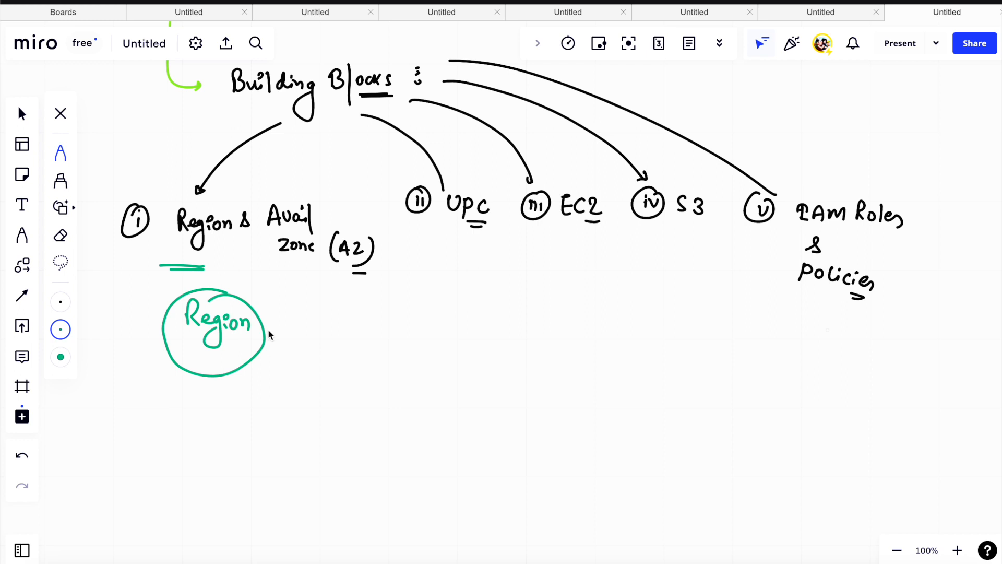
- Draw a green arrow from "Region" to the handwritten "Actual Geographic Locations", with "Data centres are located" written below it
mouse_move(269, 331)
left_mouse_down()
mouse_move(292, 315)
mouse_move(371, 317)
mouse_move(441, 297)
mouse_move(537, 308)
mouse_move(584, 293)
mouse_move(646, 305)
mouse_move(663, 284)
mouse_move(658, 291)
mouse_move(705, 301)
left_mouse_up()
left_click_drag(688, 312, 704, 311)
left_click_drag(476, 328, 501, 333)
mouse_move(470, 382)
left_mouse_down()
mouse_move(466, 372)
mouse_move(493, 382)
mouse_move(507, 368)
mouse_move(517, 382)
mouse_move(559, 358)
mouse_move(617, 383)
mouse_move(640, 371)
mouse_move(729, 376)
mouse_move(745, 365)
mouse_move(715, 384)
mouse_move(737, 385)
left_mouse_up()
scroll(737, 385, "down", 3)
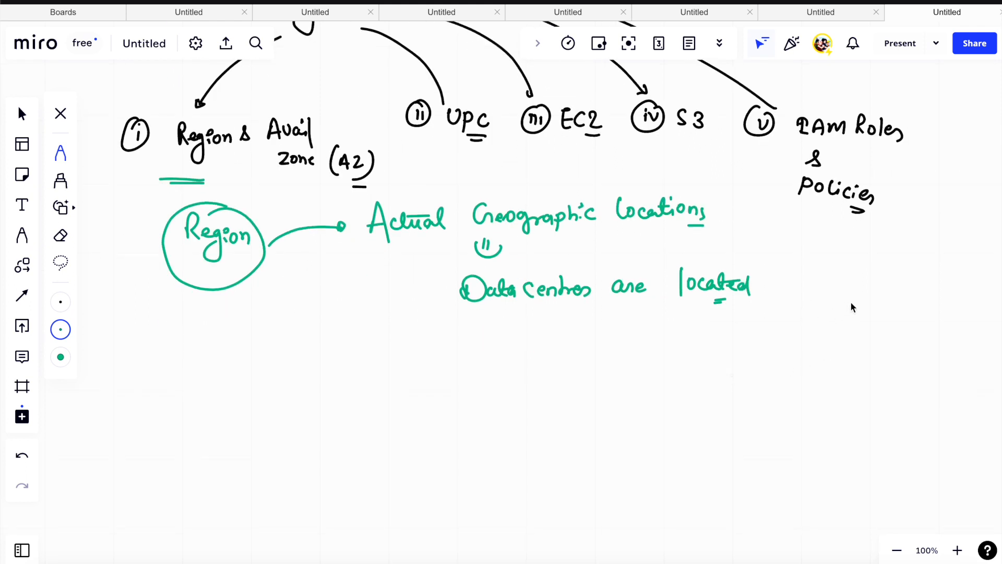
- Sketch a gridded data-centre block beside "located", plus a small labelled box with a curved arrow leading to the block
mouse_move(844, 267)
left_mouse_down()
mouse_move(843, 303)
mouse_move(872, 299)
mouse_move(842, 304)
mouse_move(863, 271)
mouse_move(845, 284)
mouse_move(868, 268)
mouse_move(863, 294)
left_mouse_up()
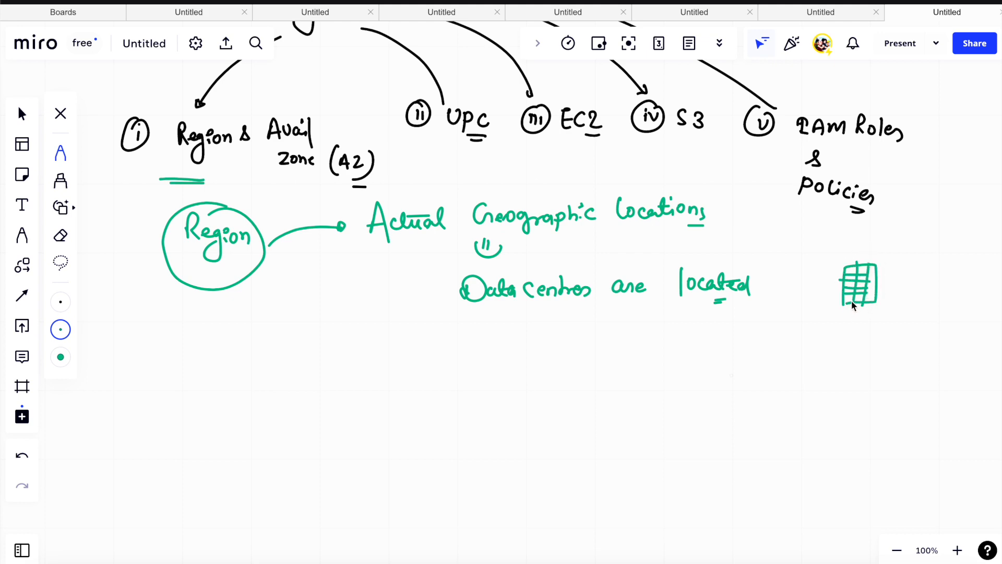
left_click(829, 245)
mouse_move(752, 226)
left_mouse_down()
mouse_move(762, 223)
mouse_move(761, 239)
left_mouse_up()
mouse_move(762, 236)
left_mouse_down()
mouse_move(754, 253)
mouse_move(786, 270)
left_mouse_up()
mouse_move(778, 228)
left_mouse_down()
mouse_move(813, 230)
mouse_move(846, 261)
left_mouse_up()
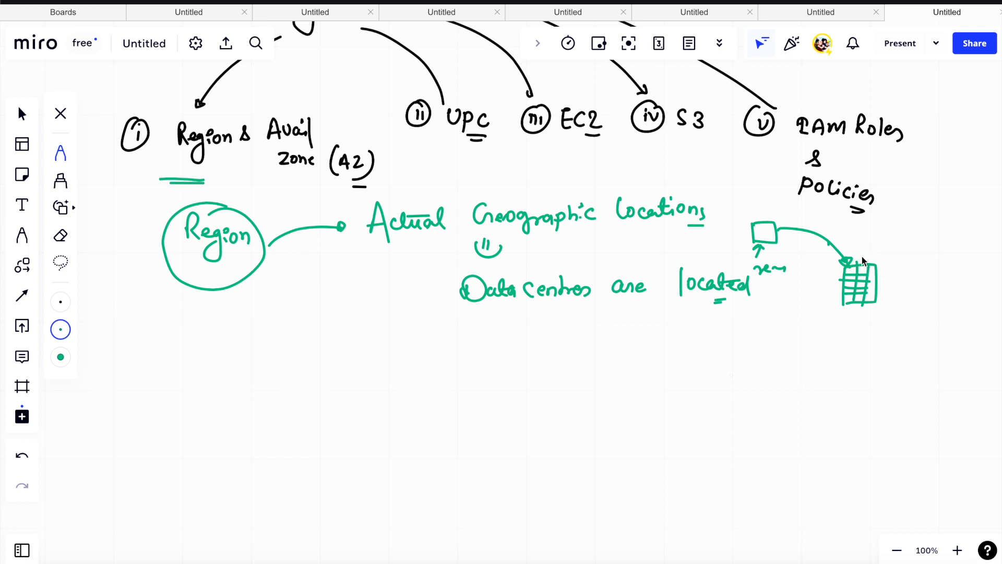
- Handwrite underlined "t2 Medium" and "Winds" notes around the data-centre sketch and mark a spot on the block's edge
mouse_move(852, 226)
left_mouse_down()
mouse_move(873, 239)
mouse_move(883, 230)
mouse_move(901, 243)
mouse_move(928, 238)
left_mouse_up()
left_click_drag(898, 246, 922, 246)
mouse_move(778, 230)
left_mouse_down()
mouse_move(846, 263)
mouse_move(906, 253)
left_mouse_up()
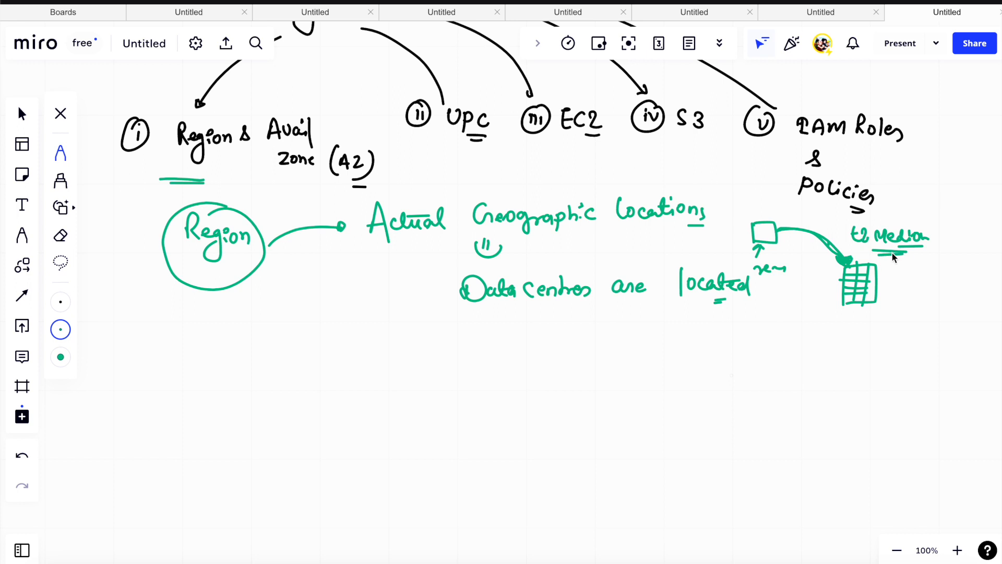
mouse_move(890, 267)
left_mouse_down()
mouse_move(921, 271)
mouse_move(913, 284)
mouse_move(934, 280)
left_mouse_up()
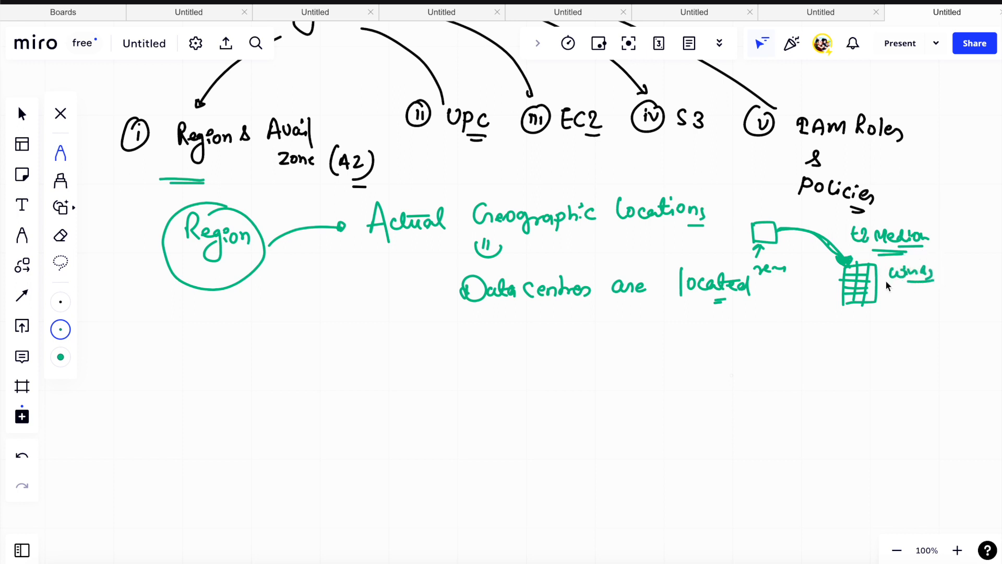
left_click_drag(869, 282, 872, 283)
mouse_move(893, 286)
left_mouse_down()
mouse_move(934, 282)
mouse_move(870, 260)
left_mouse_up()
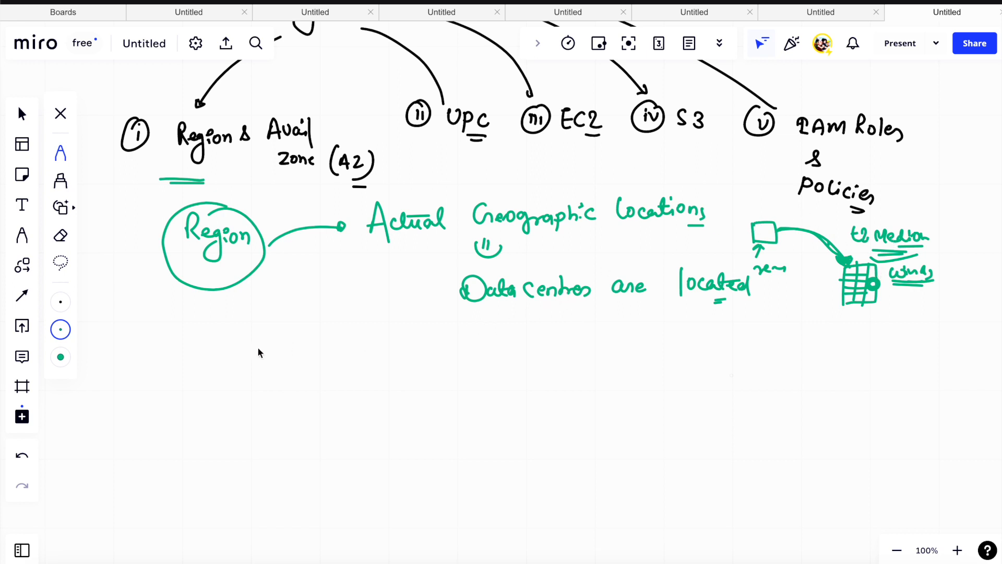
- Draw a green arrow from "Region" to a handwritten "Atleast 1 AZ" note and double-underline "Actual" in the first note
mouse_move(238, 288)
left_mouse_down()
mouse_move(344, 347)
mouse_move(371, 343)
left_mouse_up()
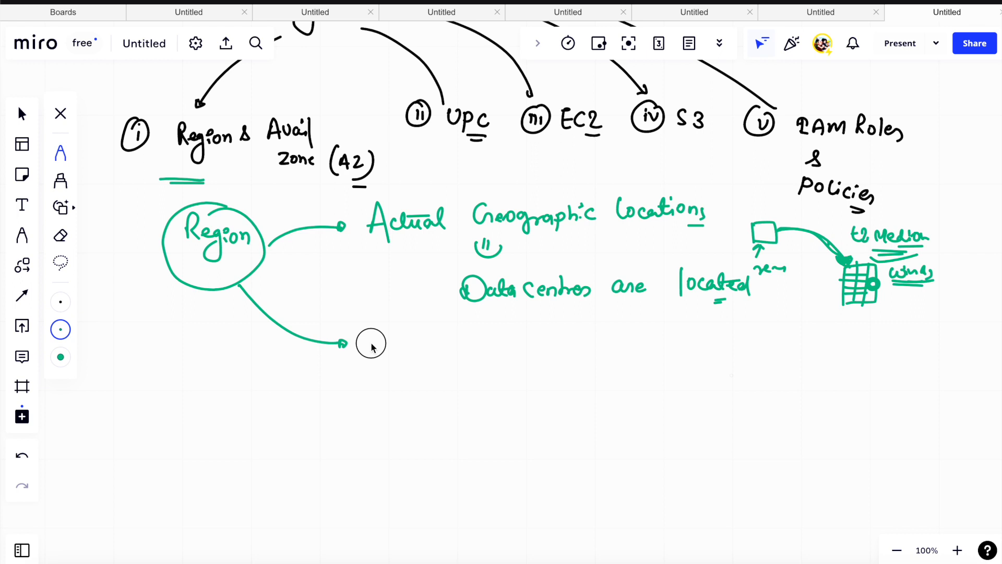
left_click_drag(371, 347, 481, 353)
left_click_drag(451, 359, 494, 359)
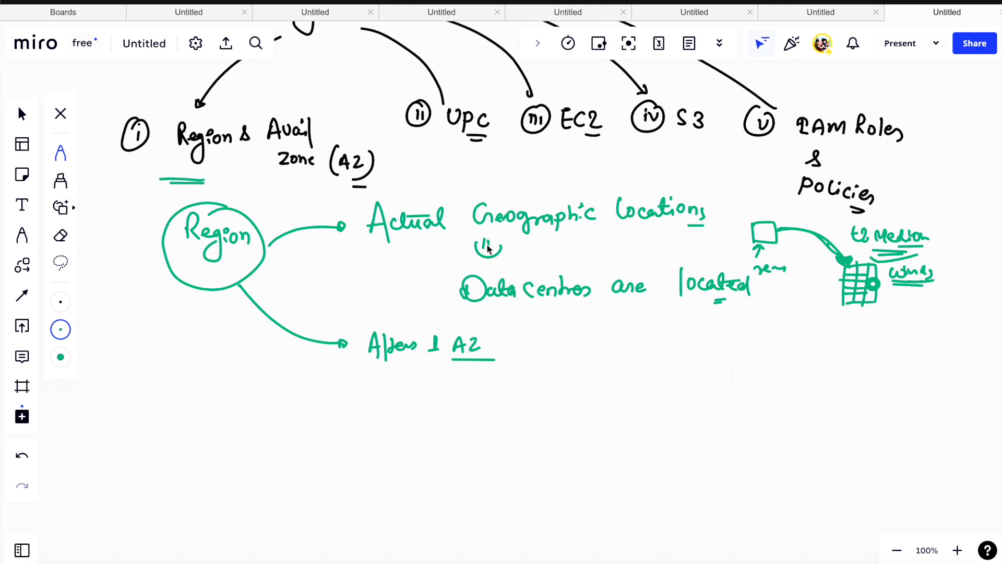
left_click_drag(339, 229, 345, 226)
left_click_drag(418, 240, 436, 244)
- Draw a long third arrow from "Region" and extend the AZ note with a circled, underlined "6 AZ"
left_click_drag(210, 293, 429, 423)
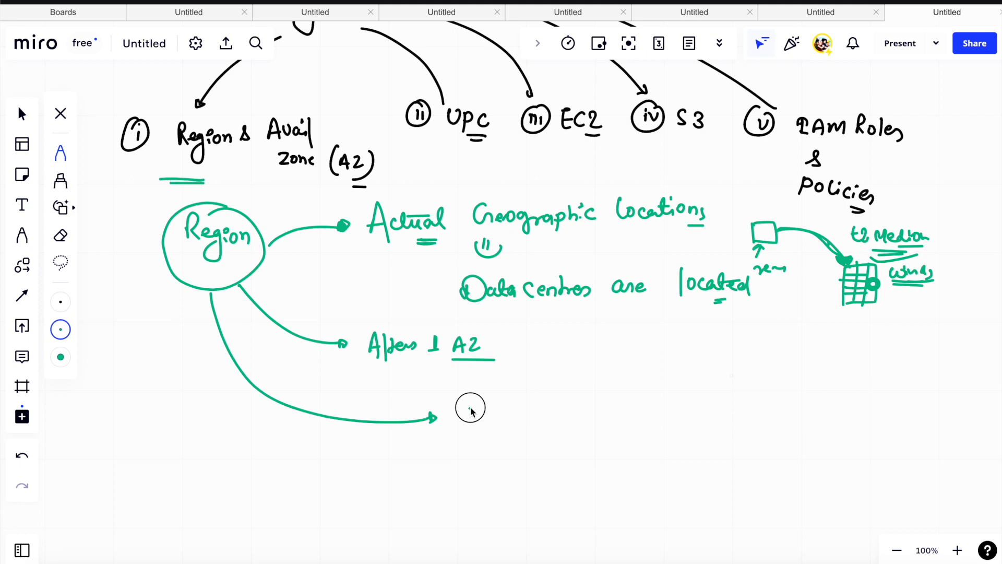
mouse_move(500, 344)
left_mouse_down()
mouse_move(604, 347)
mouse_move(622, 330)
mouse_move(638, 357)
left_mouse_up()
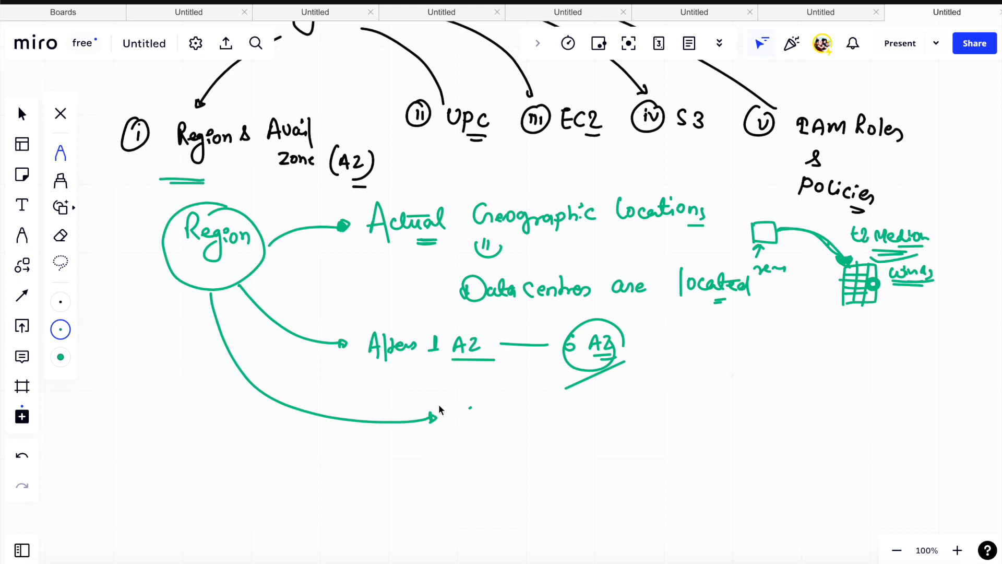
- Handwrite region examples at the third arrow: states (Ohio, Oregon, N. Virginia), cities (Mumbai, London) and countries (Canada, Singapore), with linking arrows
left_click(475, 410)
mouse_move(475, 410)
left_mouse_down()
mouse_move(562, 423)
mouse_move(640, 407)
mouse_move(708, 418)
mouse_move(737, 403)
mouse_move(829, 405)
left_mouse_up()
left_click(601, 411)
mouse_move(426, 442)
left_mouse_down()
mouse_move(476, 470)
mouse_move(658, 465)
mouse_move(666, 455)
mouse_move(678, 472)
mouse_move(754, 465)
left_mouse_up()
mouse_move(400, 450)
left_mouse_down()
mouse_move(459, 499)
mouse_move(709, 512)
mouse_move(792, 501)
mouse_move(795, 525)
left_mouse_up()
left_click_drag(432, 420, 427, 444)
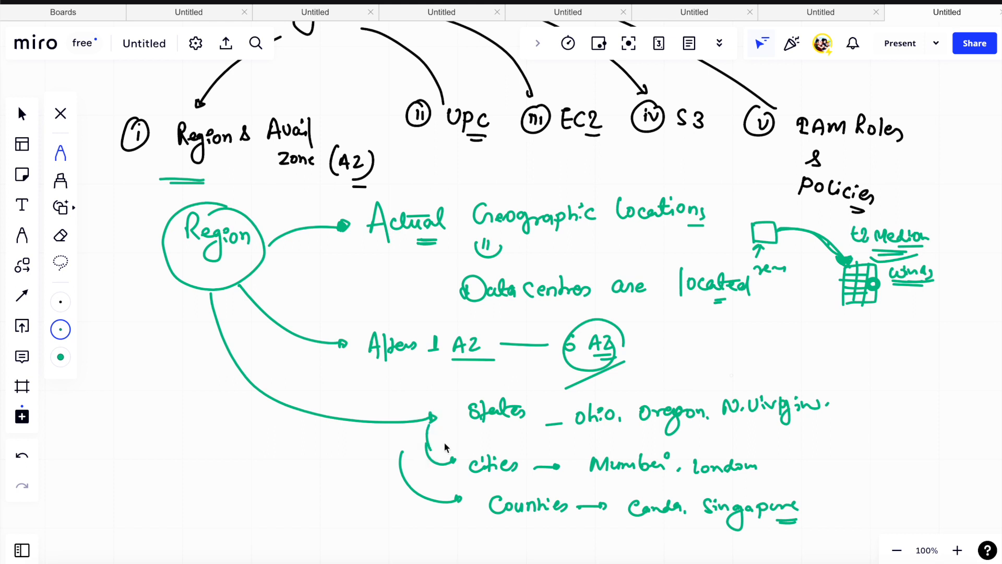
- Draw a green circle with a small mark inside, in the empty space below the circled "Region"
mouse_move(133, 403)
left_mouse_down()
mouse_move(141, 393)
mouse_move(119, 423)
mouse_move(142, 391)
left_mouse_up()
mouse_move(151, 409)
left_mouse_down()
mouse_move(160, 427)
mouse_move(149, 417)
mouse_move(164, 415)
left_mouse_up()
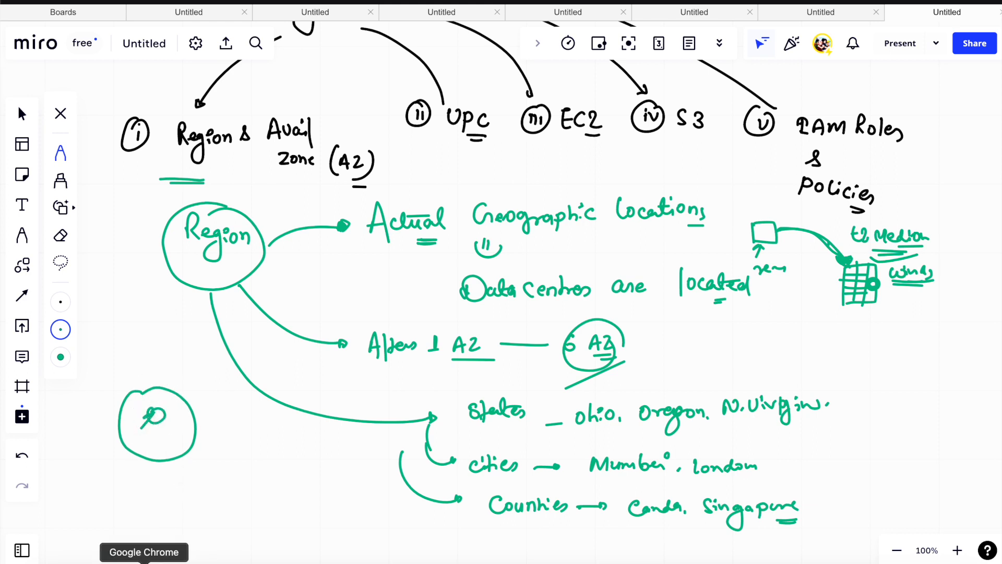
- Switch to Google Chrome, open the AWS Management Console and log back in to reach Console Home
left_click(144, 561)
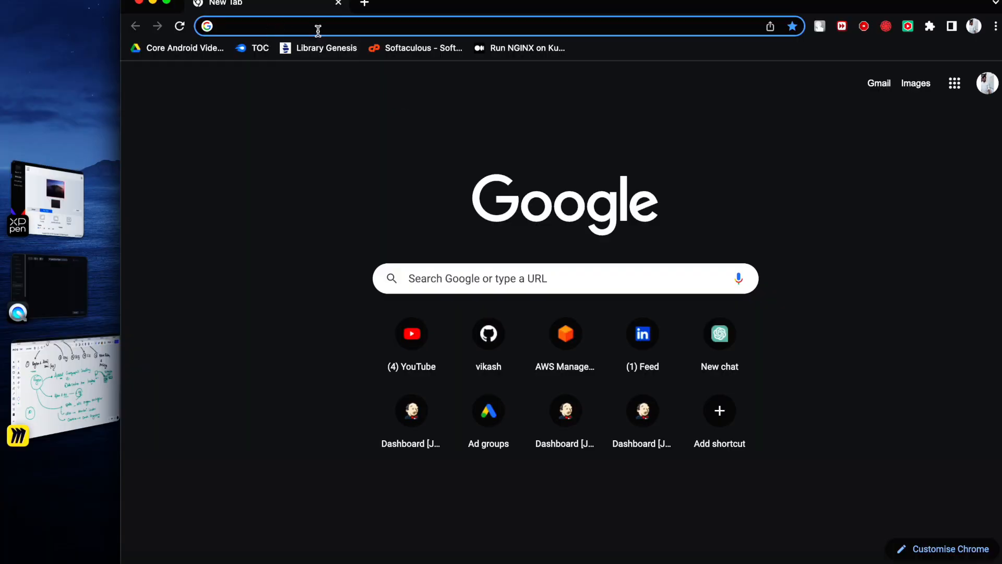
left_click(566, 333)
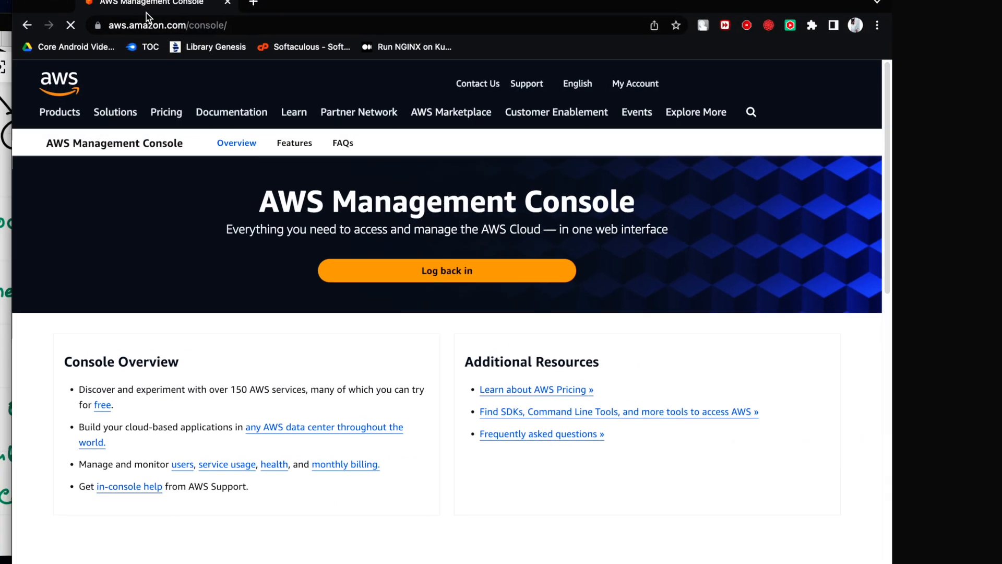
left_click(576, 272)
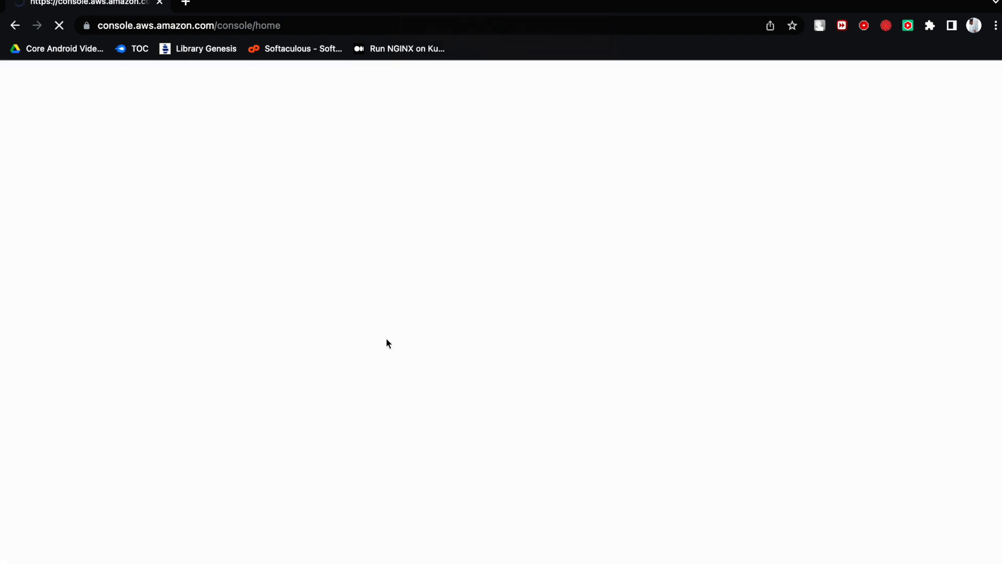
left_click(284, 371)
left_click(293, 235)
left_click(300, 272)
left_click(293, 273)
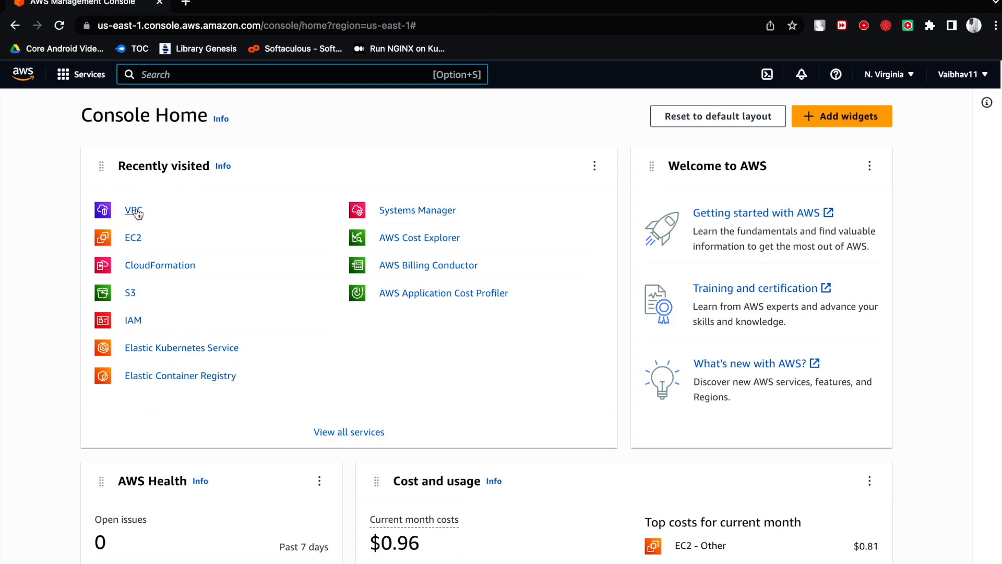
- Change the AWS region to US East (Ohio) and open the EC2 dashboard
left_click(899, 80)
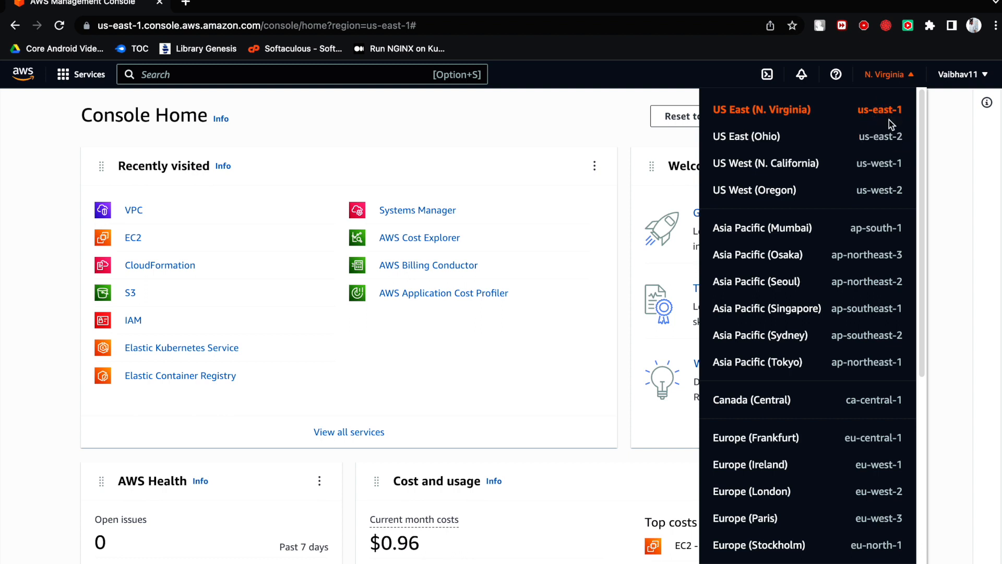
left_click(841, 143)
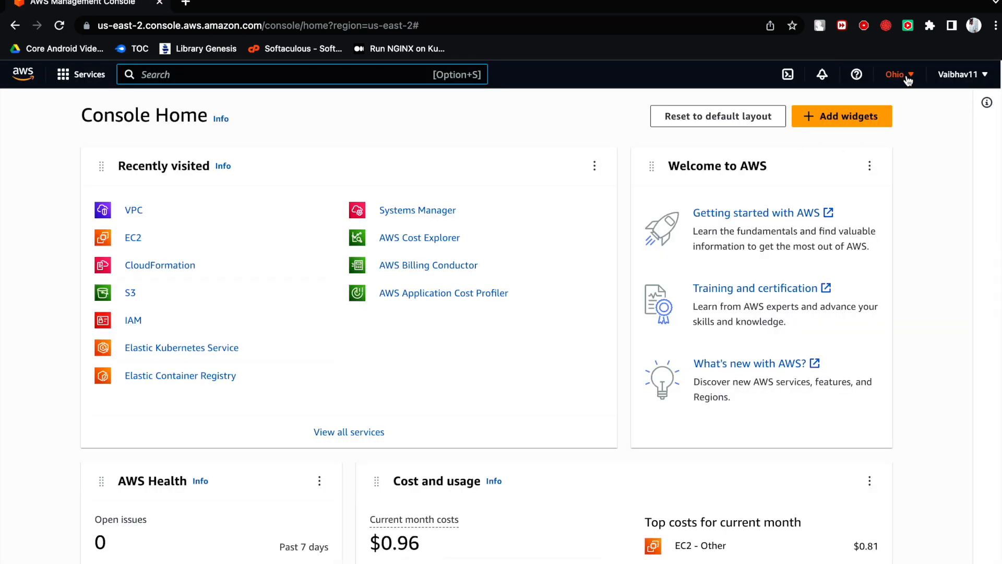
left_click(138, 241)
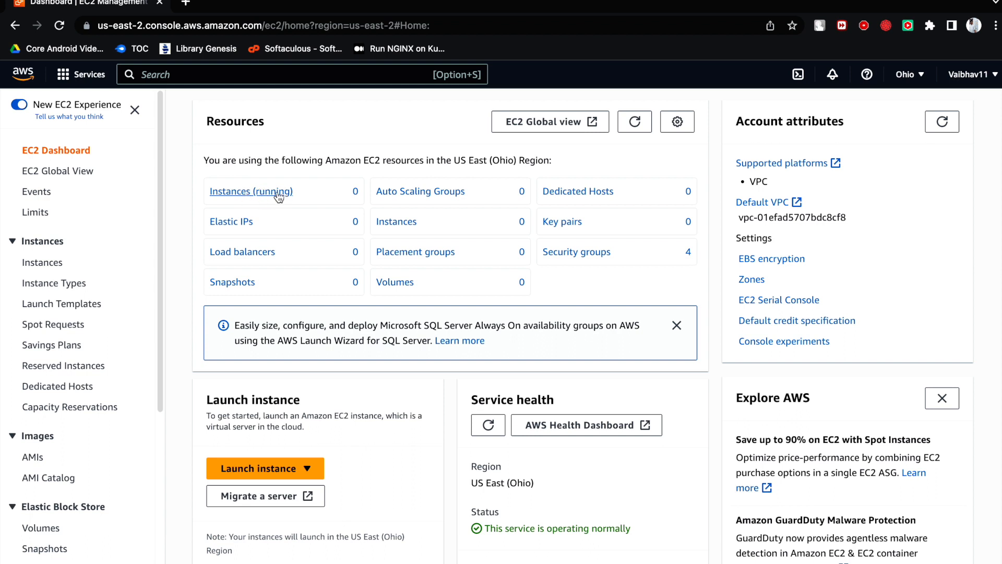
- Change the EC2 dashboard's region to US East (N. Virginia) and open the list of available regions
left_click(907, 76)
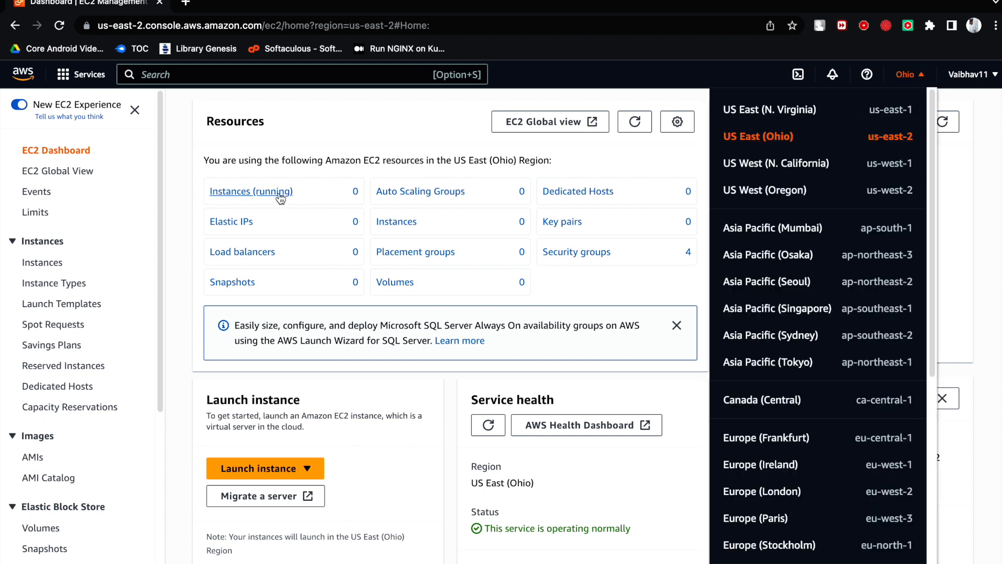
left_click(806, 112)
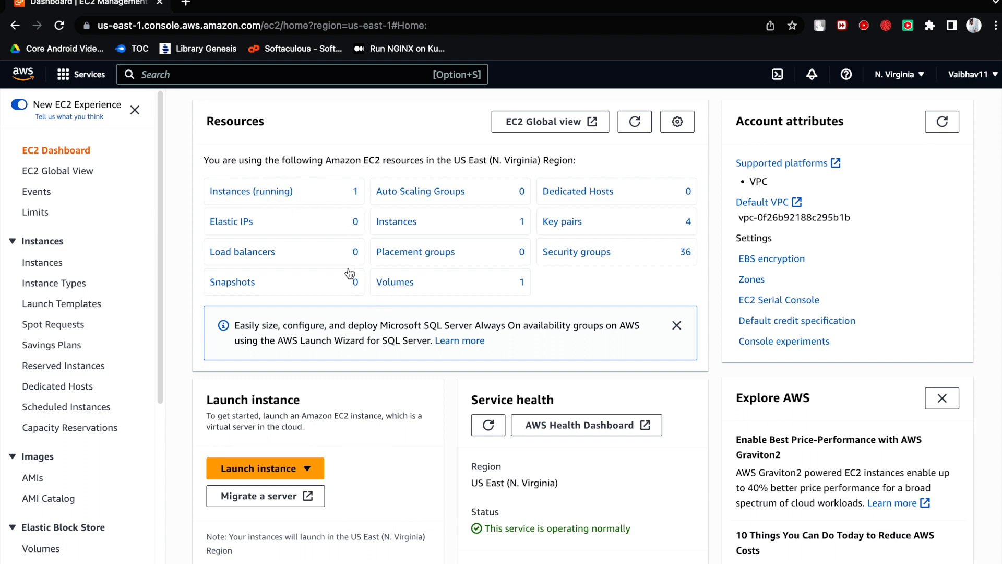
left_click(920, 84)
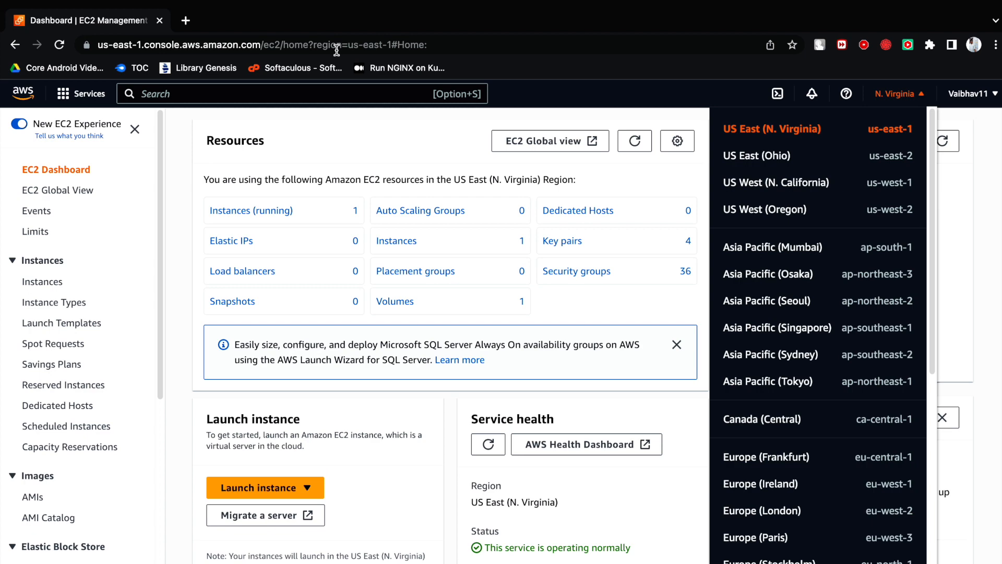
- Switch back to the Miro board and go to an empty area below the region notes
key("super+Tab")
scroll(371, 260, "down", 10)
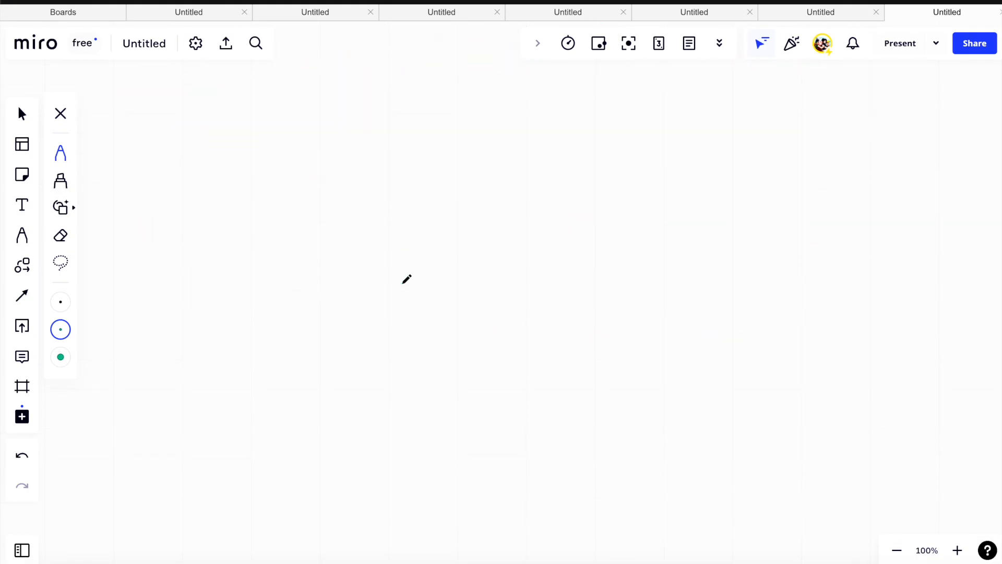
- Set the pen colour to red and handwrite the heading "Availability zone:" with "zone" double-underlined
left_click(60, 357)
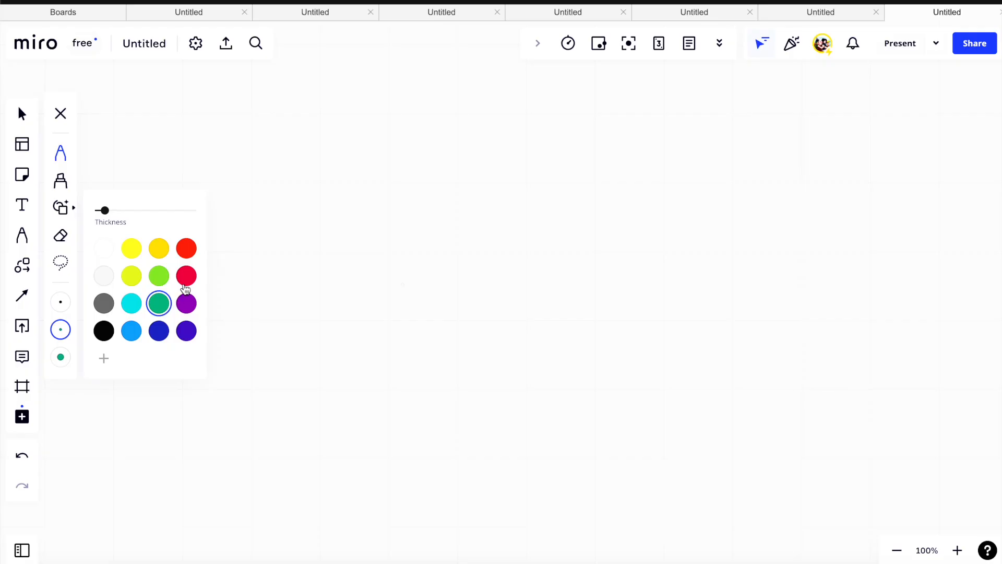
left_click(188, 229)
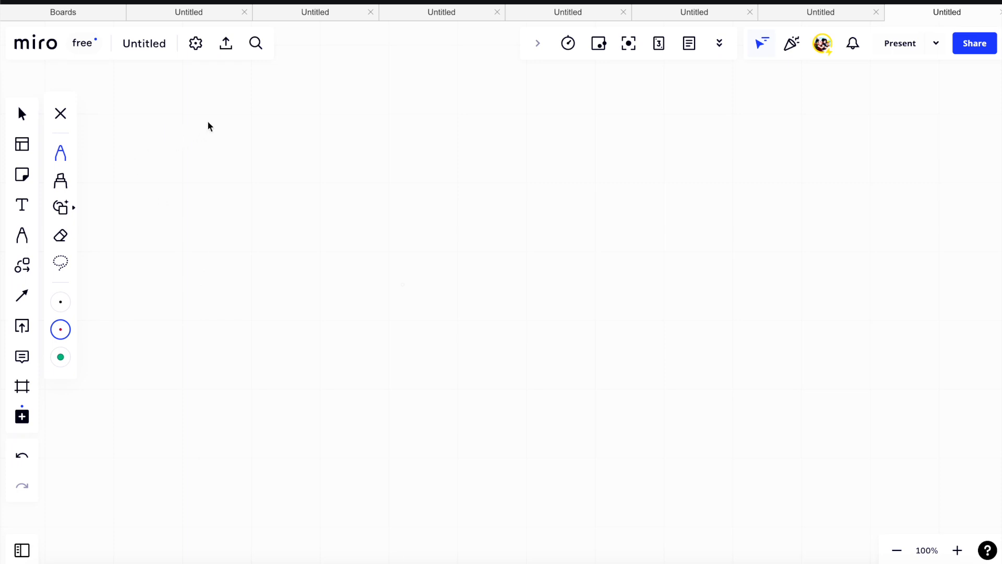
mouse_move(172, 165)
left_mouse_down()
mouse_move(273, 141)
mouse_move(295, 149)
mouse_move(294, 189)
left_mouse_up()
mouse_move(317, 148)
left_mouse_down()
mouse_move(331, 163)
mouse_move(366, 154)
mouse_move(338, 186)
mouse_move(349, 178)
left_mouse_up()
left_click(387, 167)
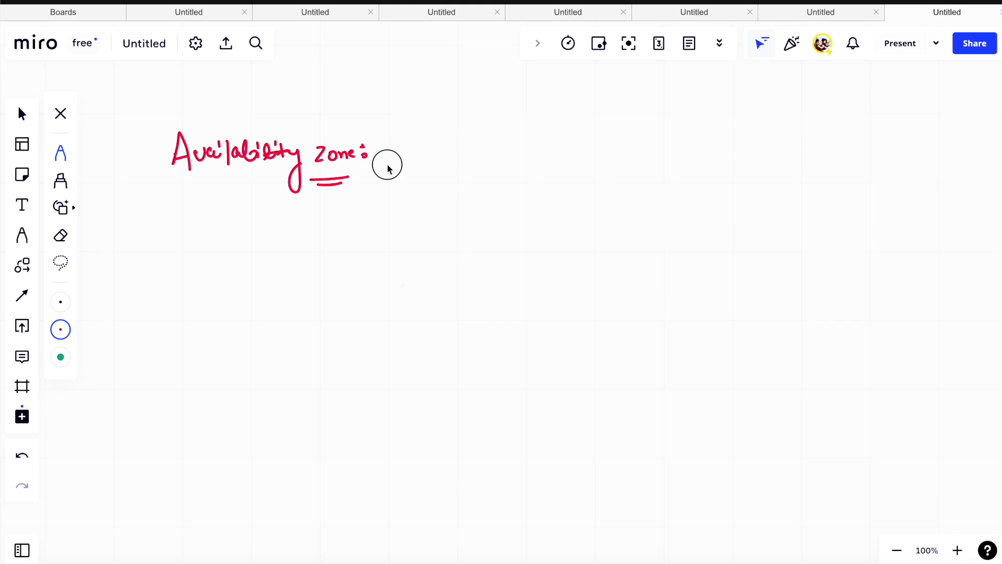
- Draw an arrow from the heading and handwrite "Each Region have Multiple, isolate location" after it in red
left_click_drag(388, 167, 429, 156)
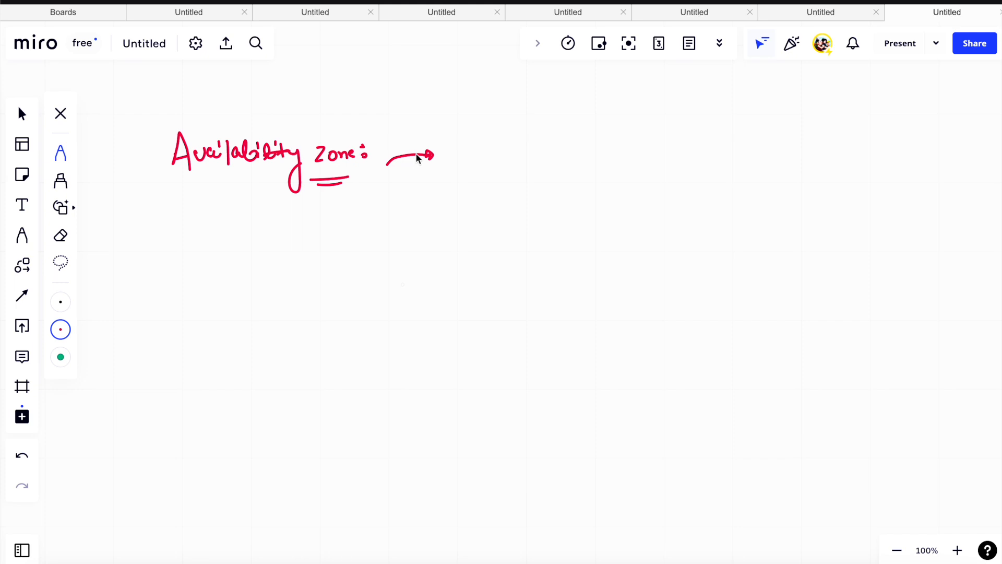
left_click(430, 155)
mouse_move(467, 148)
left_mouse_down()
mouse_move(544, 163)
mouse_move(548, 152)
mouse_move(650, 151)
left_mouse_up()
mouse_move(678, 154)
left_mouse_down()
mouse_move(697, 145)
mouse_move(722, 151)
mouse_move(720, 162)
mouse_move(720, 149)
mouse_move(755, 144)
mouse_move(849, 150)
mouse_move(917, 139)
mouse_move(941, 151)
mouse_move(940, 162)
left_mouse_up()
left_click(723, 138)
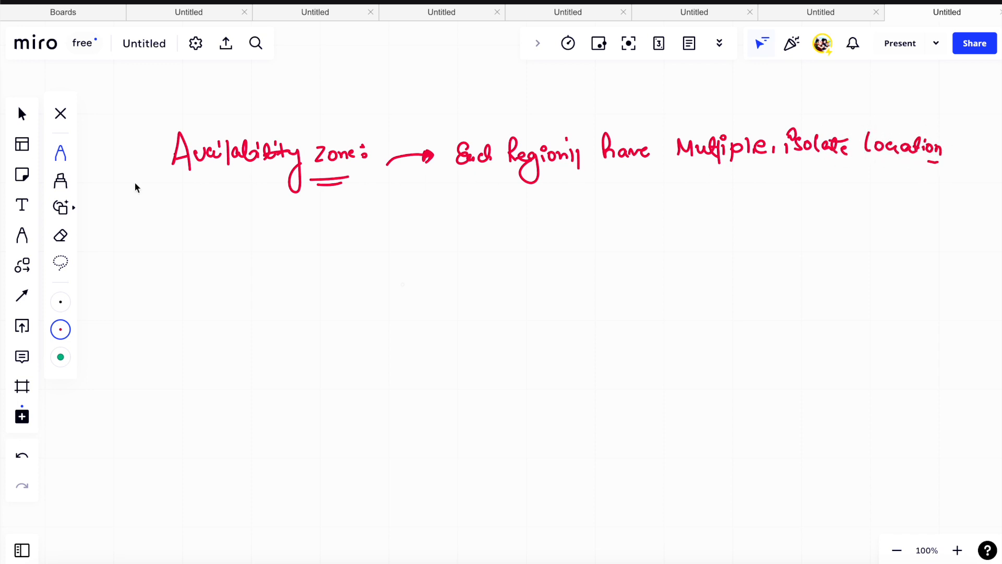
- In black, label the bracketed red sentence "AZ" and write the arrowed note "Actual DataCentres resides." with a face sketched beside it
left_click(61, 329)
left_click(104, 330)
mouse_move(455, 186)
left_mouse_down()
mouse_move(494, 196)
mouse_move(668, 196)
left_mouse_up()
mouse_move(571, 225)
left_mouse_down()
mouse_move(577, 215)
mouse_move(592, 223)
left_mouse_up()
left_click_drag(587, 211, 588, 230)
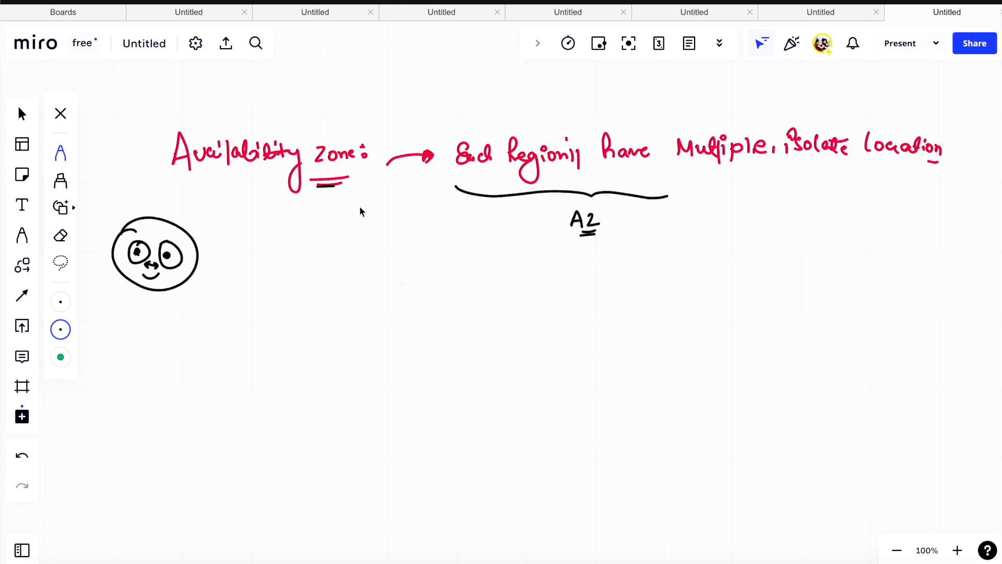
mouse_move(356, 202)
left_mouse_down()
mouse_move(417, 241)
mouse_move(498, 261)
mouse_move(514, 251)
mouse_move(587, 263)
mouse_move(611, 253)
mouse_move(662, 263)
mouse_move(740, 253)
mouse_move(761, 267)
left_mouse_up()
left_click(778, 258)
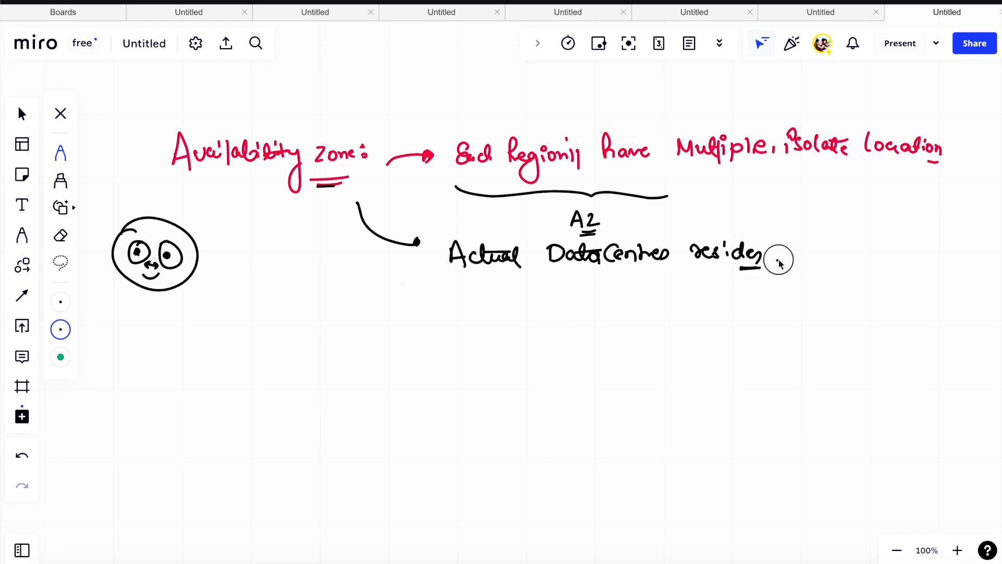
- Draw a second arrow from the heading and handwrite "AZ inside a Region — 100km/60km" after it
left_click_drag(285, 211, 397, 308)
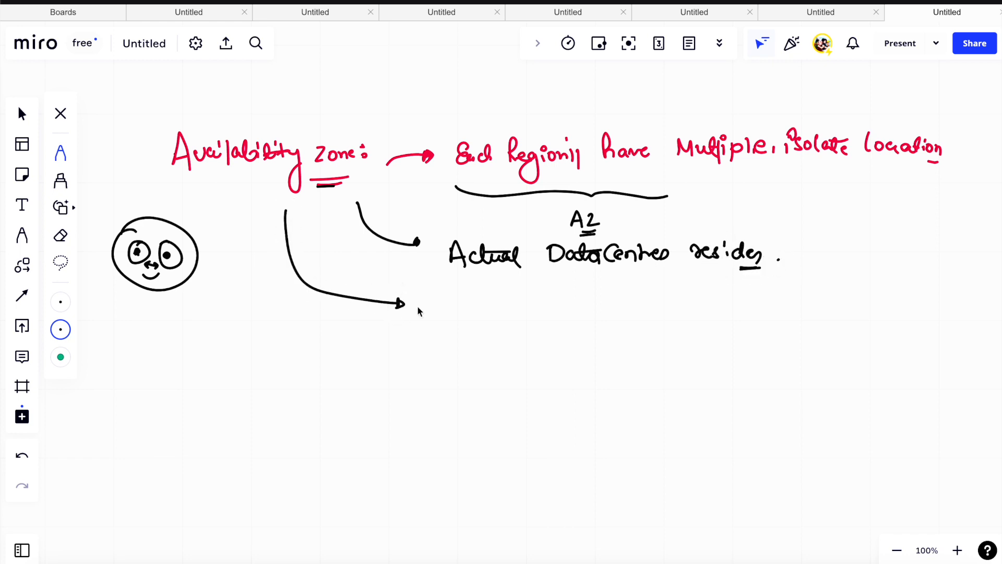
left_click(429, 311)
mouse_move(430, 312)
left_mouse_down()
mouse_move(473, 305)
mouse_move(514, 315)
mouse_move(575, 299)
mouse_move(603, 320)
mouse_move(660, 321)
left_mouse_up()
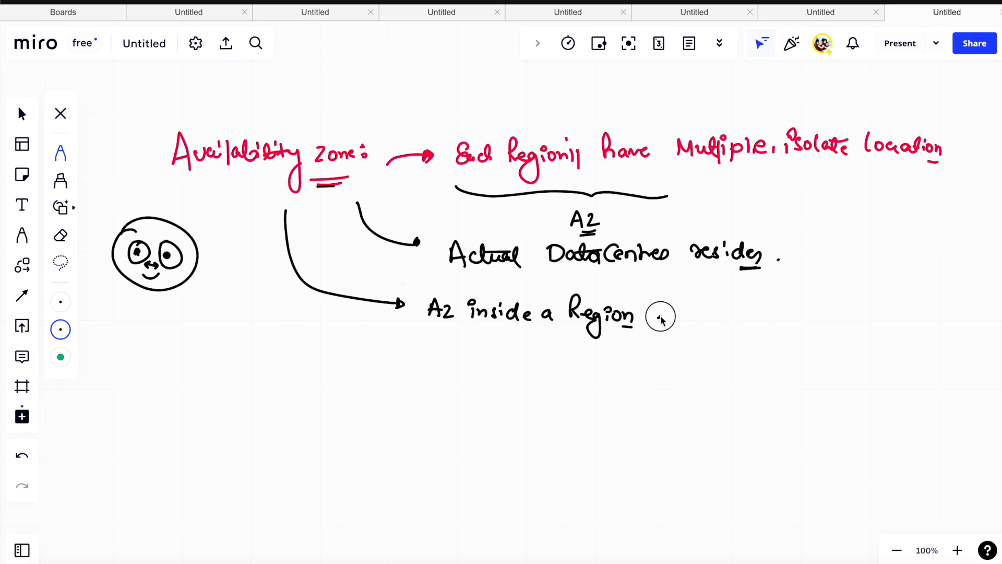
key("ctrl+z")
mouse_move(651, 316)
left_mouse_down()
mouse_move(705, 315)
mouse_move(735, 329)
mouse_move(767, 313)
mouse_move(819, 344)
left_mouse_up()
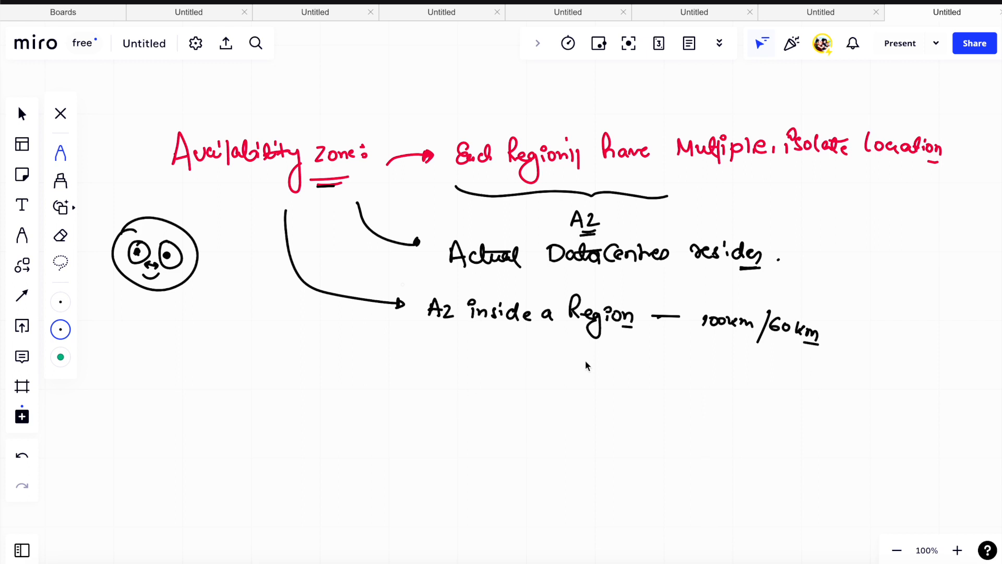
- Double-underline "100km" and write an underlined "Miles" after the 60 distance
left_click_drag(703, 343, 725, 342)
left_click_drag(704, 348, 724, 347)
left_click_drag(810, 345, 854, 356)
left_click_drag(823, 363, 854, 360)
left_click(871, 350)
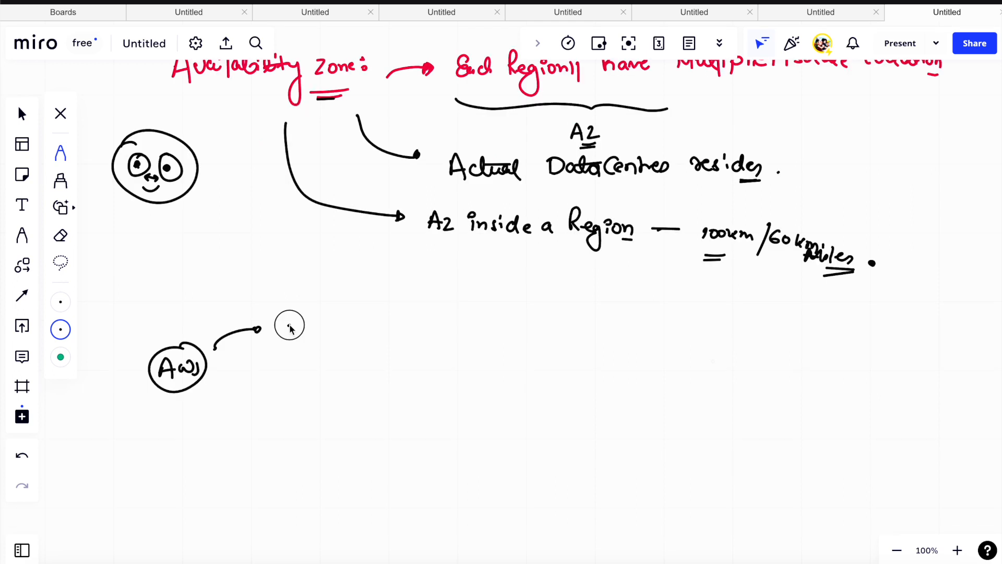
- Handwrite "Achieve redundancy" after the circled AWS, double-underline it and draw an arrow onward from it
mouse_move(286, 334)
left_mouse_down()
mouse_move(301, 343)
mouse_move(305, 332)
left_mouse_up()
mouse_move(315, 325)
left_mouse_down()
mouse_move(324, 336)
mouse_move(342, 320)
mouse_move(376, 335)
mouse_move(393, 320)
mouse_move(472, 320)
mouse_move(475, 344)
mouse_move(488, 334)
left_mouse_up()
left_click_drag(335, 346, 377, 352)
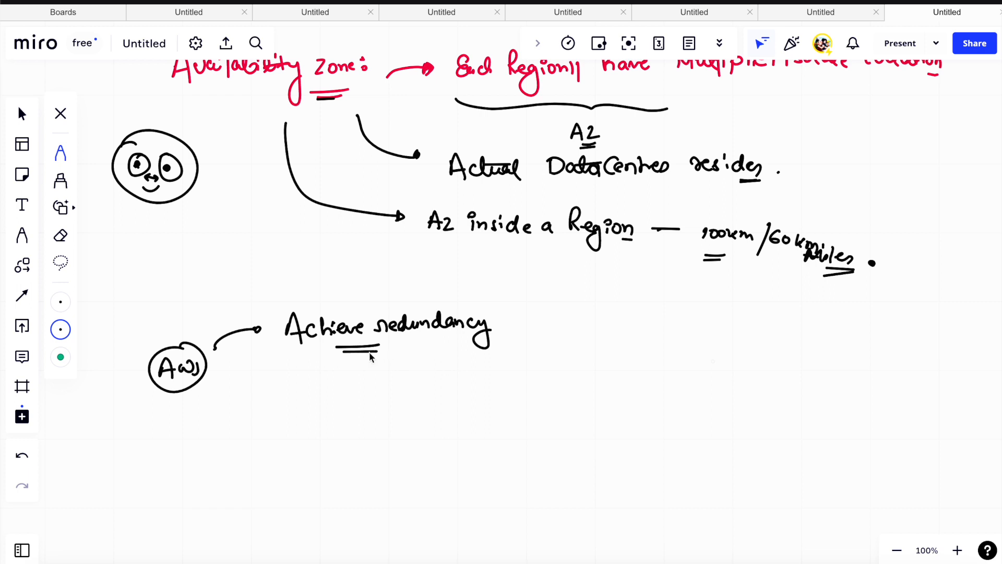
left_click_drag(513, 332, 573, 315)
- Handwrite "Host your Applicn in Many different region." after the redundancy arrow, double-underlining "Applicn" and "region"
scroll(368, 207, "up", 10)
scroll(369, 192, "up", 4)
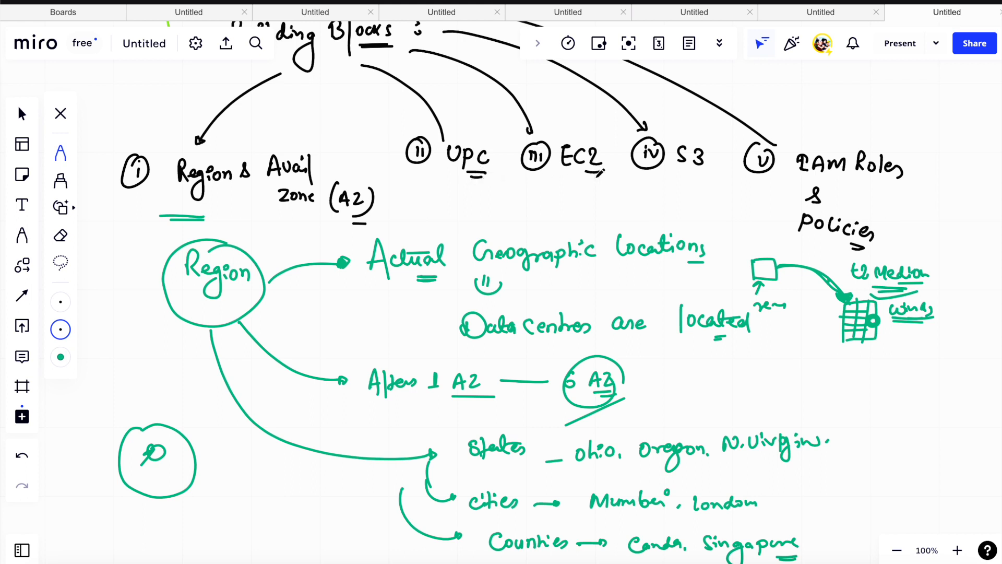
scroll(678, 167, "down", 1)
scroll(828, 149, "down", 1)
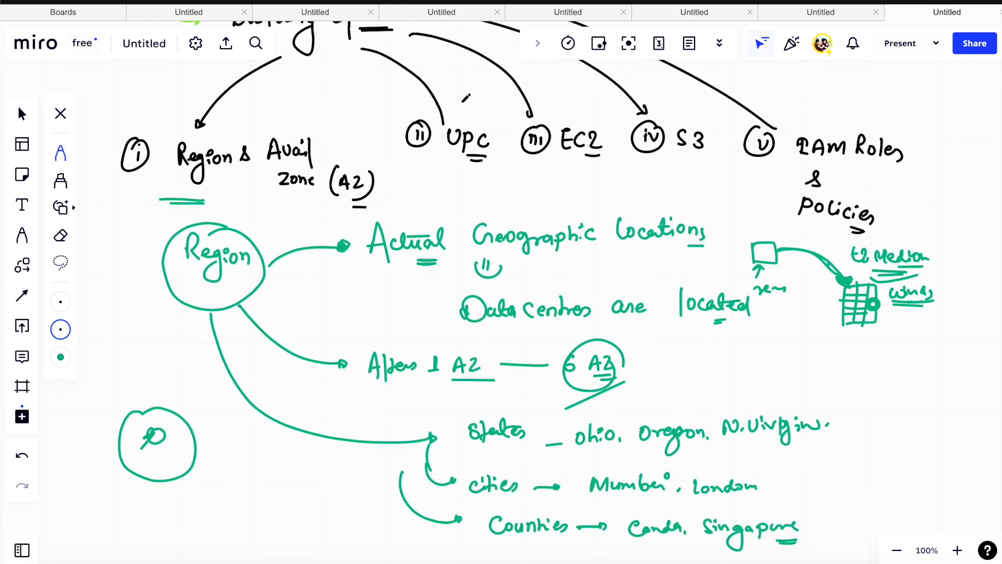
scroll(836, 166, "down", 5)
scroll(834, 175, "down", 10)
scroll(832, 172, "down", 2)
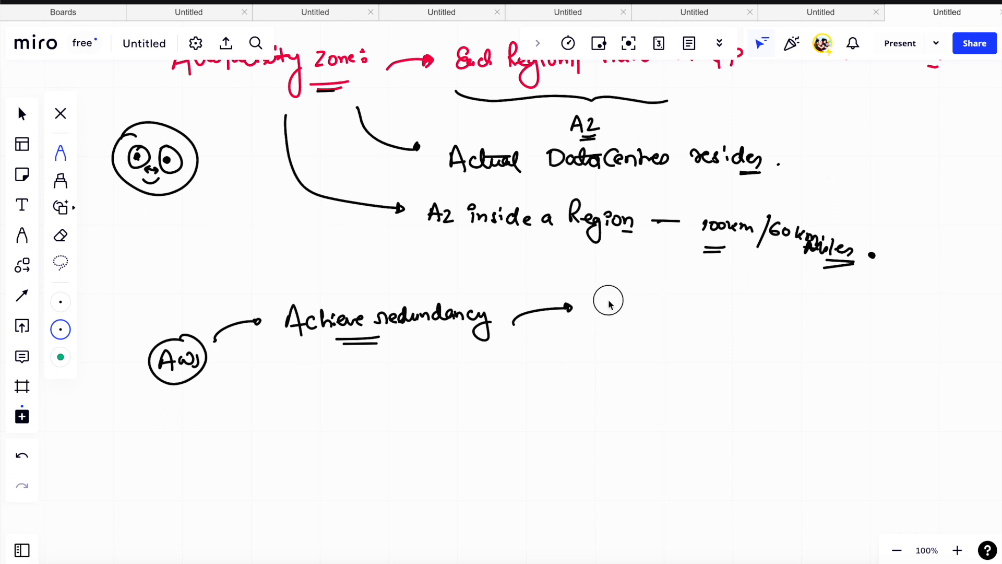
mouse_move(609, 305)
left_mouse_down()
mouse_move(646, 315)
mouse_move(729, 297)
mouse_move(751, 311)
mouse_move(789, 296)
mouse_move(834, 309)
left_mouse_up()
mouse_move(676, 354)
left_mouse_down()
mouse_move(790, 341)
mouse_move(861, 347)
mouse_move(874, 360)
mouse_move(923, 344)
mouse_move(914, 374)
left_mouse_up()
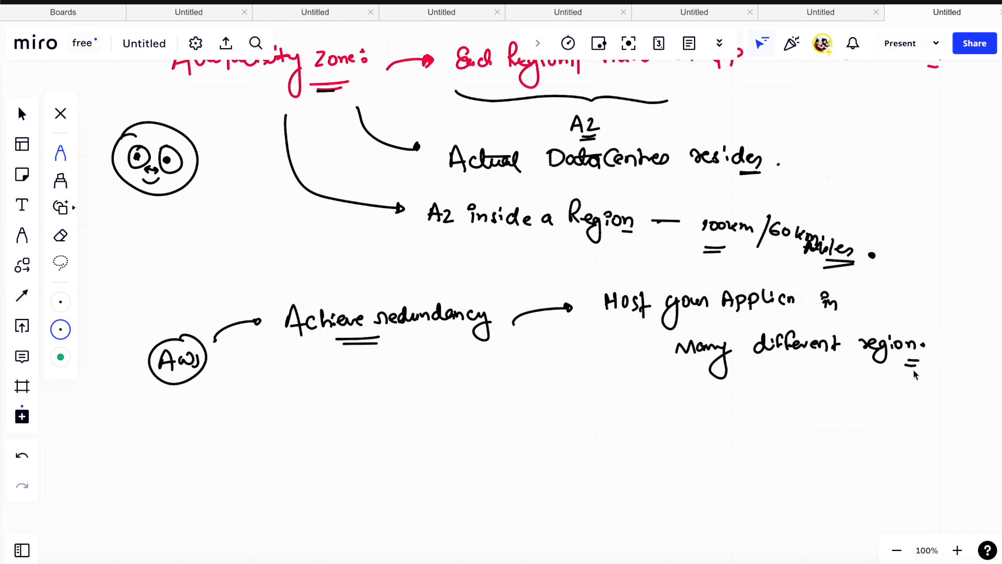
left_click_drag(717, 325, 725, 325)
left_click_drag(717, 328, 725, 329)
- Below "Achieve redundancy", sketch App pointing to a circled, crossed-out us-east-1 and a ticked us-west-2 as the alternative
mouse_move(214, 421)
left_mouse_down()
mouse_move(250, 425)
mouse_move(277, 395)
mouse_move(376, 393)
left_mouse_up()
left_click_drag(384, 383, 384, 405)
left_click_drag(279, 441, 420, 450)
mouse_move(339, 371)
left_mouse_down()
mouse_move(387, 397)
mouse_move(321, 373)
left_mouse_up()
mouse_move(411, 367)
left_mouse_down()
mouse_move(385, 405)
mouse_move(397, 371)
mouse_move(410, 398)
mouse_move(388, 393)
mouse_move(416, 397)
left_mouse_up()
mouse_move(346, 467)
left_mouse_down()
mouse_move(358, 471)
mouse_move(464, 393)
left_mouse_up()
left_click_drag(343, 464, 372, 460)
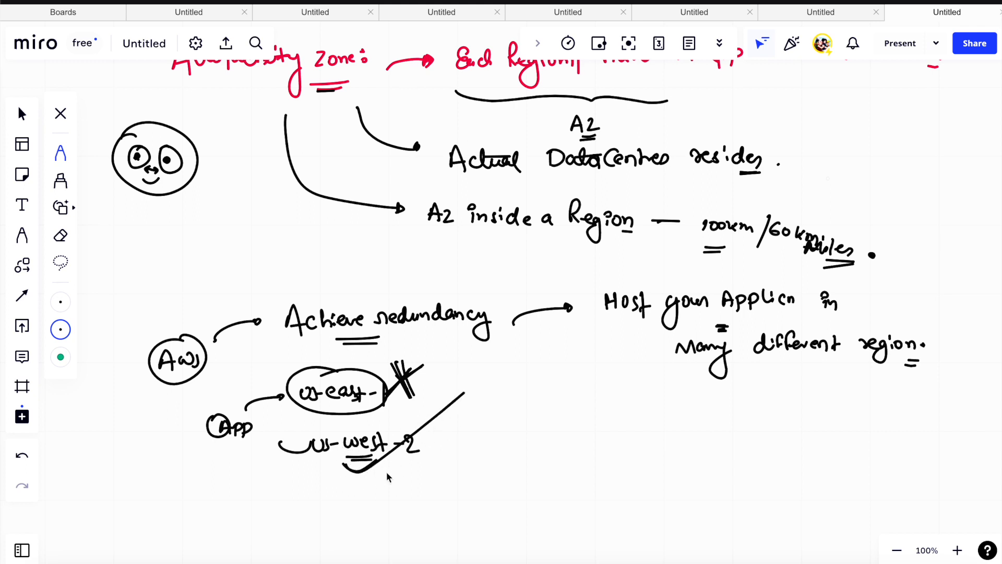
- Bracket the two example regions and handwrite "Highly Availability" beside the bracket with a double underline
mouse_move(462, 358)
left_mouse_down()
mouse_move(477, 398)
mouse_move(460, 493)
left_mouse_up()
mouse_move(494, 415)
left_mouse_down()
mouse_move(496, 432)
mouse_move(509, 422)
left_mouse_up()
mouse_move(507, 415)
left_mouse_down()
mouse_move(528, 438)
mouse_move(559, 416)
mouse_move(562, 457)
left_mouse_up()
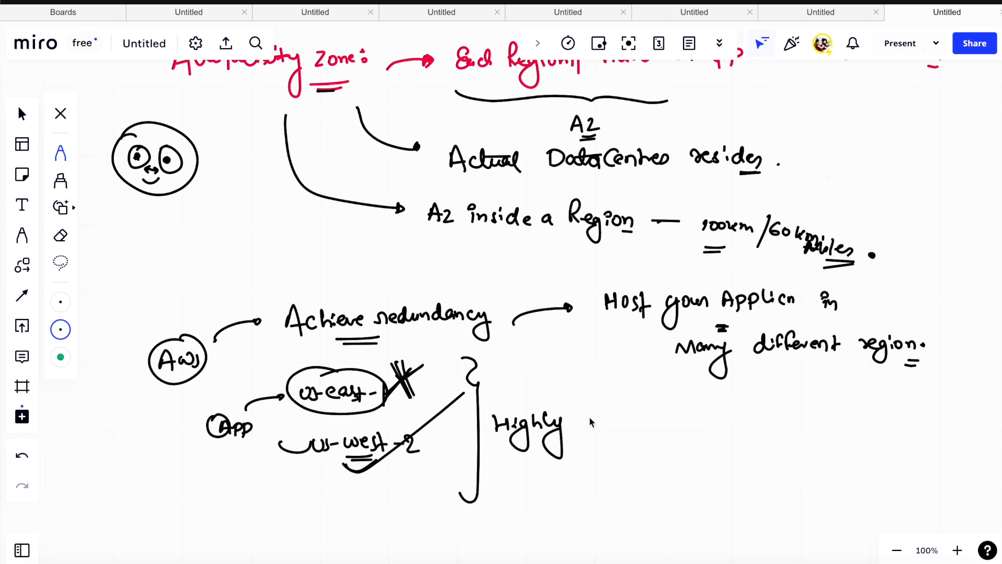
mouse_move(578, 430)
left_mouse_down()
mouse_move(680, 420)
mouse_move(696, 425)
mouse_move(699, 455)
left_mouse_up()
left_click_drag(630, 441, 648, 445)
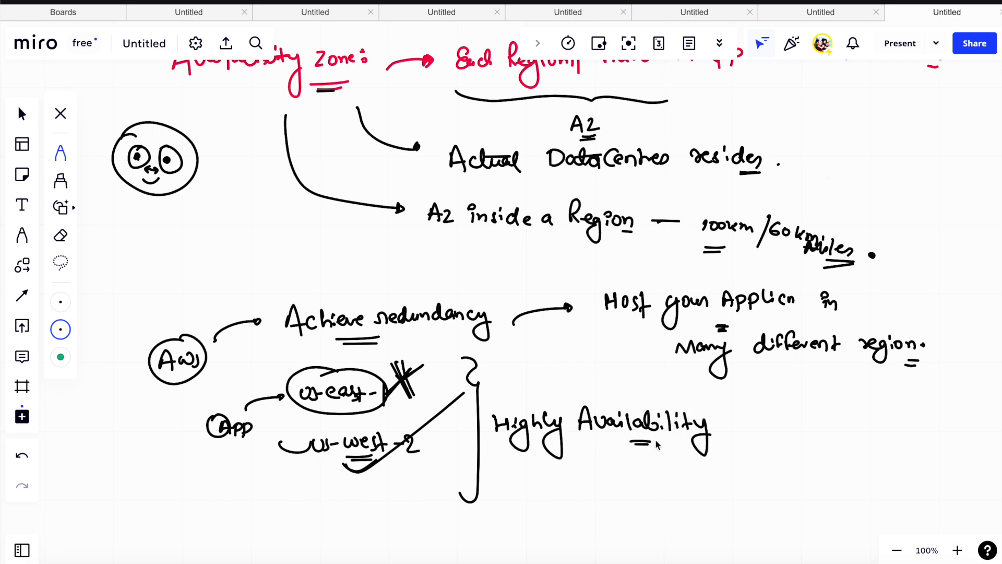
- In the empty area below the example regions, sketch a rectangular building with three small boxes inside and tick it
scroll(657, 441, "down", 6)
scroll(656, 433, "up", 3)
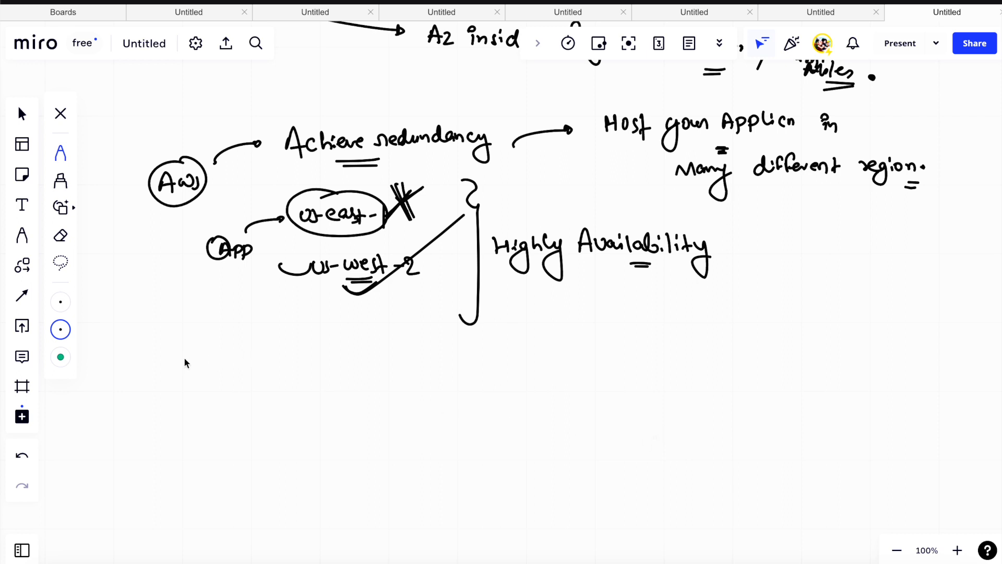
mouse_move(184, 347)
left_mouse_down()
mouse_move(183, 390)
mouse_move(244, 375)
mouse_move(179, 391)
mouse_move(216, 399)
left_mouse_up()
left_click_drag(207, 395, 221, 399)
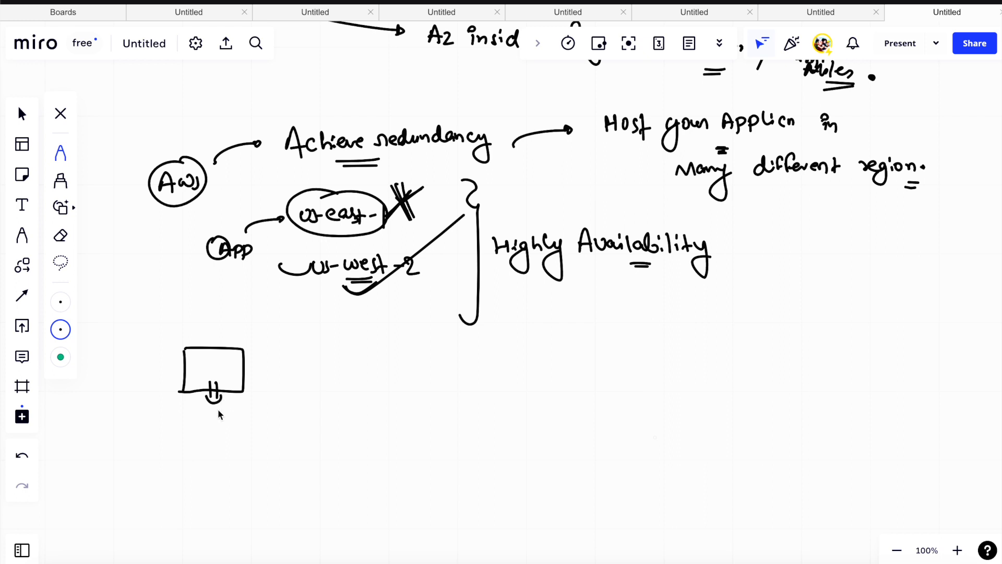
left_click_drag(200, 367, 199, 372)
left_click_drag(201, 360, 200, 372)
left_click_drag(218, 360, 219, 372)
mouse_move(233, 360)
left_mouse_down()
mouse_move(239, 371)
mouse_move(231, 372)
left_mouse_up()
left_click_drag(146, 403, 210, 372)
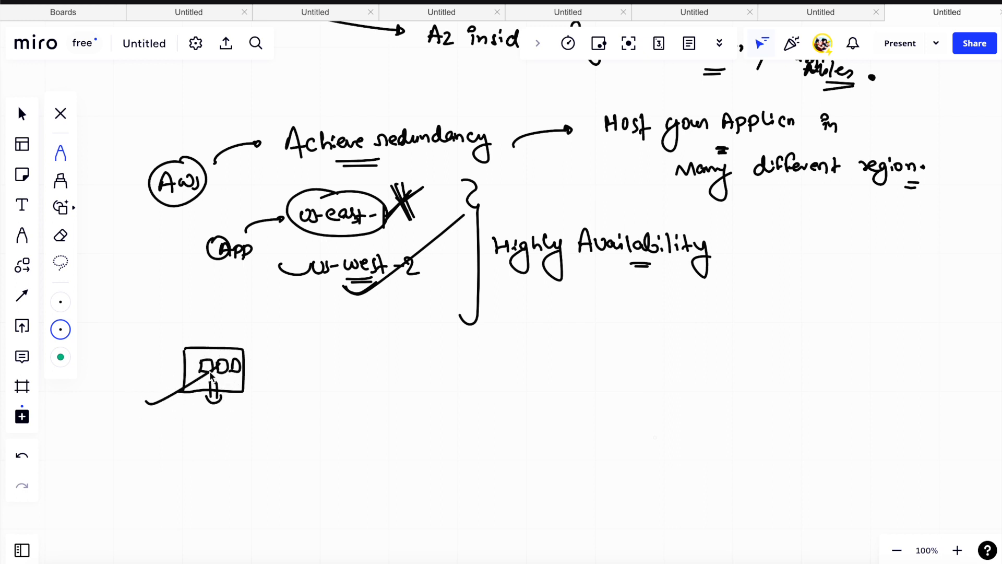
- Add three arrows going down into the small boxes and a two-line handwritten note with arrows pointing at the rectangle
left_click_drag(190, 323, 204, 360)
mouse_move(215, 314)
left_mouse_down()
mouse_move(218, 349)
mouse_move(241, 355)
left_mouse_up()
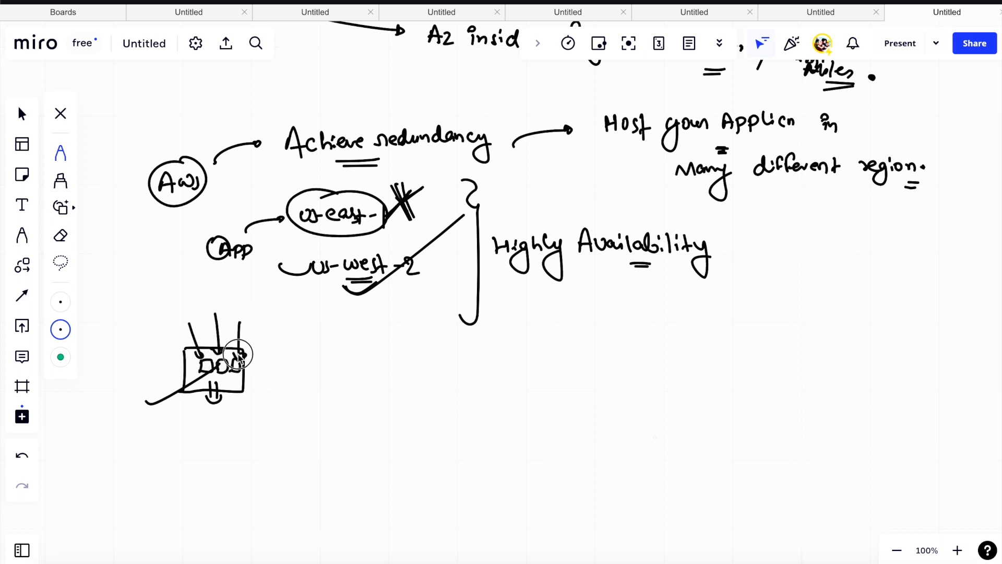
mouse_move(303, 338)
left_mouse_down()
mouse_move(272, 353)
mouse_move(313, 349)
left_mouse_up()
mouse_move(321, 341)
left_mouse_down()
mouse_move(319, 374)
mouse_move(296, 386)
mouse_move(263, 381)
left_mouse_up()
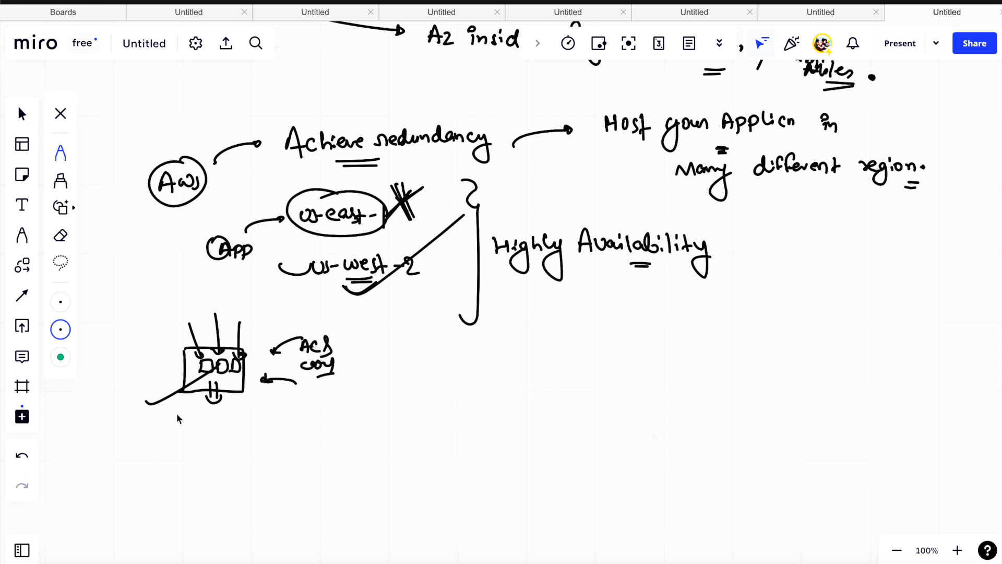
- Draw three more boxes below the rectangle, enclose the whole sketch in a large loop and add a labelled outgoing arrow
mouse_move(179, 368)
left_mouse_down()
mouse_move(156, 412)
mouse_move(191, 437)
left_mouse_up()
mouse_move(212, 421)
left_mouse_down()
mouse_move(211, 436)
mouse_move(245, 417)
mouse_move(253, 424)
left_mouse_up()
left_click_drag(255, 420, 256, 449)
left_click_drag(290, 417, 291, 446)
mouse_move(295, 338)
left_mouse_down()
mouse_move(134, 405)
mouse_move(237, 315)
left_mouse_up()
left_click_drag(348, 419, 410, 423)
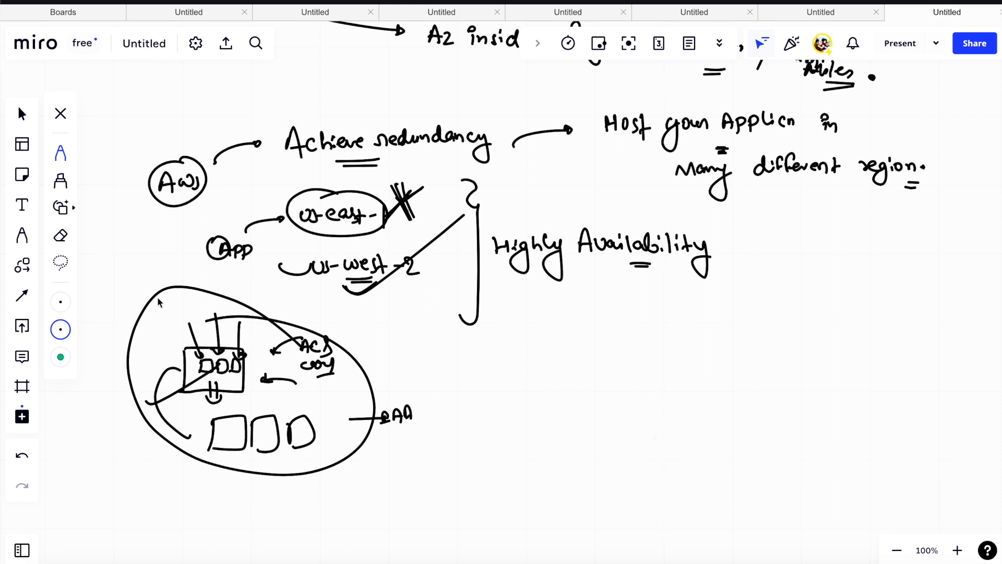
- Add a tick beside the looped data centre sketch and strike the sketch through with crossing lines
mouse_move(172, 290)
left_mouse_down()
mouse_move(257, 302)
mouse_move(329, 349)
left_mouse_up()
left_click_drag(369, 336, 409, 327)
left_click_drag(336, 321, 180, 427)
left_click_drag(216, 315, 311, 431)
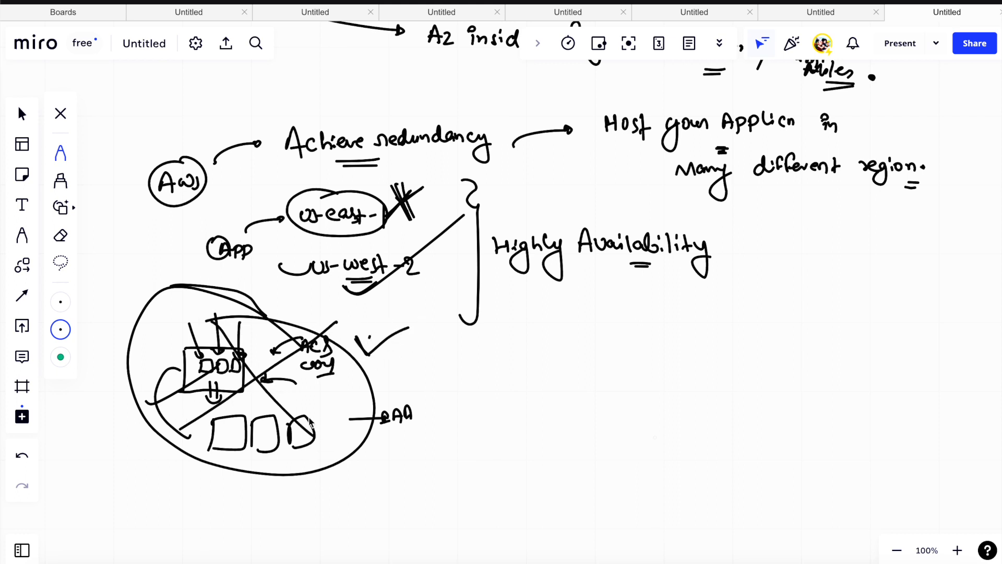
left_click_drag(157, 445, 217, 409)
- Underline "Achieve redundancy" and "Highly" again, and add a circled, ticked note below the bracket with another arrow from the loop
left_click_drag(369, 163, 406, 166)
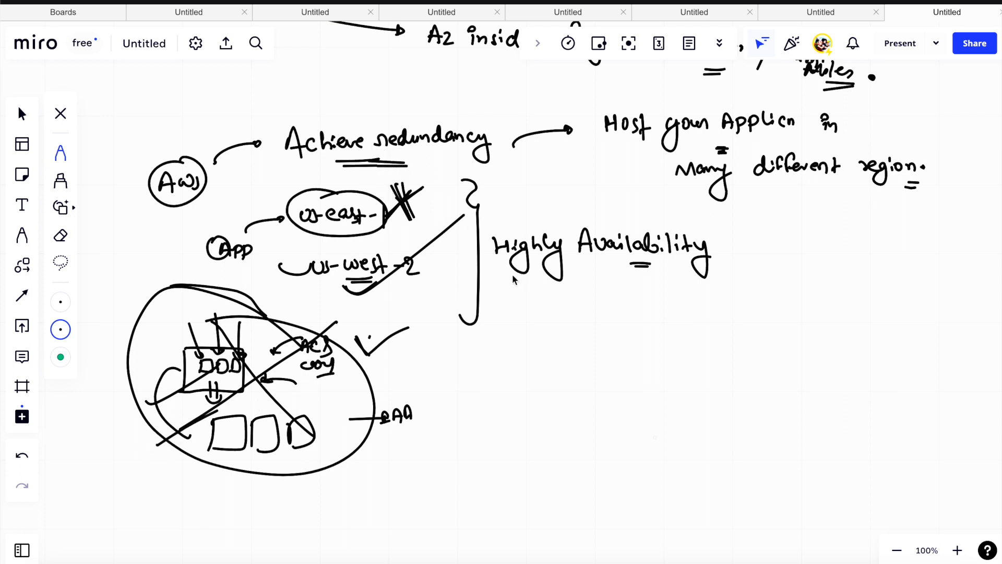
left_click_drag(494, 278, 516, 278)
left_click_drag(494, 281, 517, 280)
left_click_drag(349, 396, 402, 397)
mouse_move(466, 346)
left_mouse_down()
mouse_move(501, 358)
mouse_move(497, 366)
left_mouse_up()
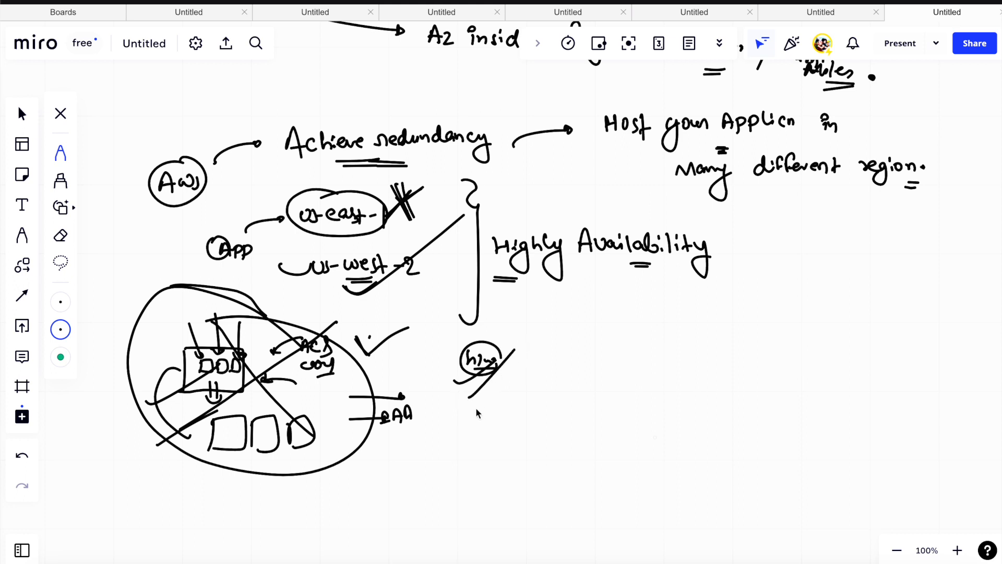
mouse_move(397, 431)
left_mouse_down()
mouse_move(430, 413)
mouse_move(466, 416)
mouse_move(515, 351)
left_mouse_up()
left_click_drag(390, 430, 511, 369)
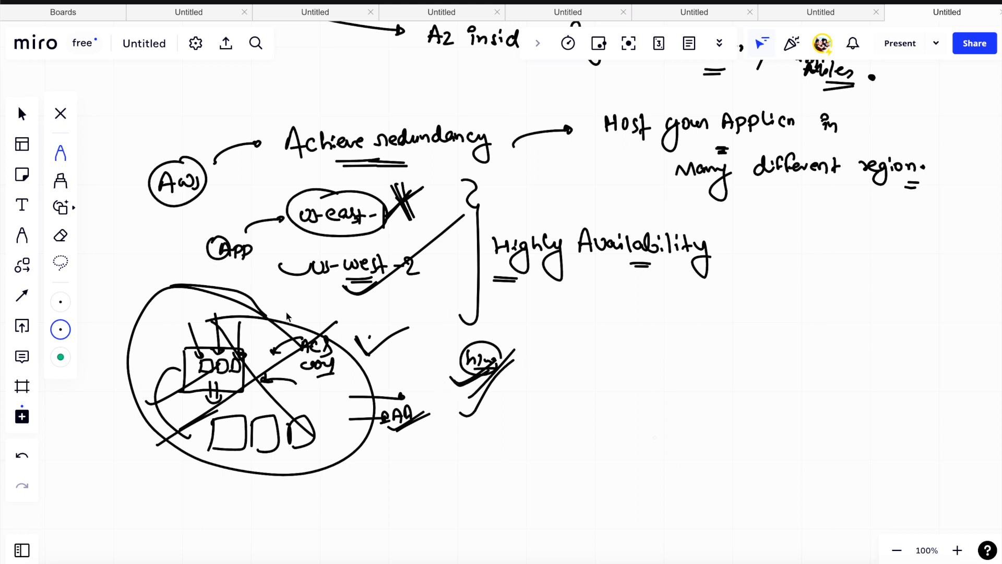
- Emphasise the example regions by underlining us-east-1 and us-west-2 and adding more strokes to the cross on us-east-1
left_click_drag(294, 310, 312, 301)
left_click_drag(330, 230, 359, 228)
left_click_drag(348, 286, 373, 282)
left_click_drag(397, 194, 419, 216)
left_click_drag(425, 193, 385, 223)
left_click_drag(383, 286, 394, 284)
left_click_drag(385, 286, 400, 287)
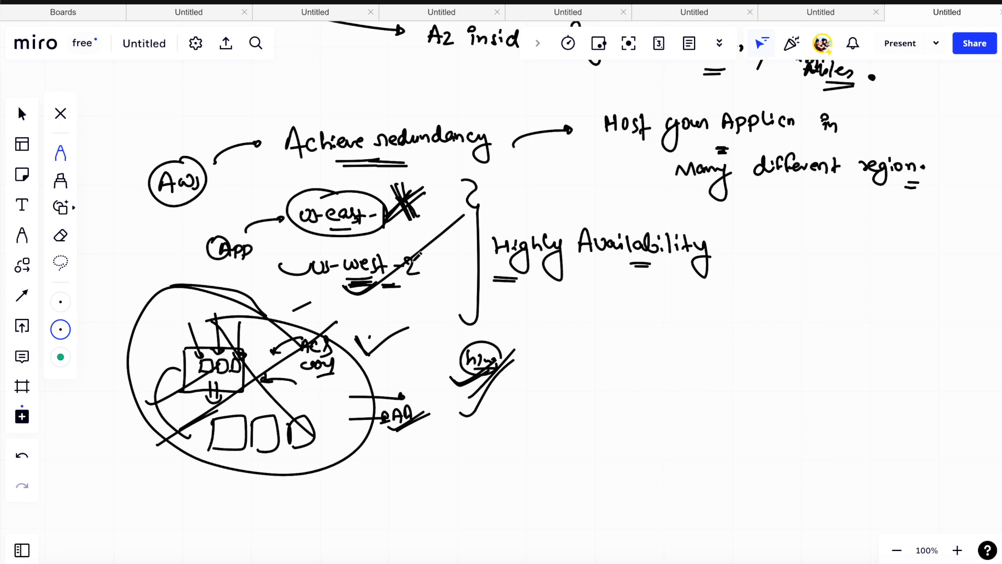
- Switch to the AWS console in Chrome, search the services for "vpc" and open its Subnet page
scroll(672, 342, "down", 5)
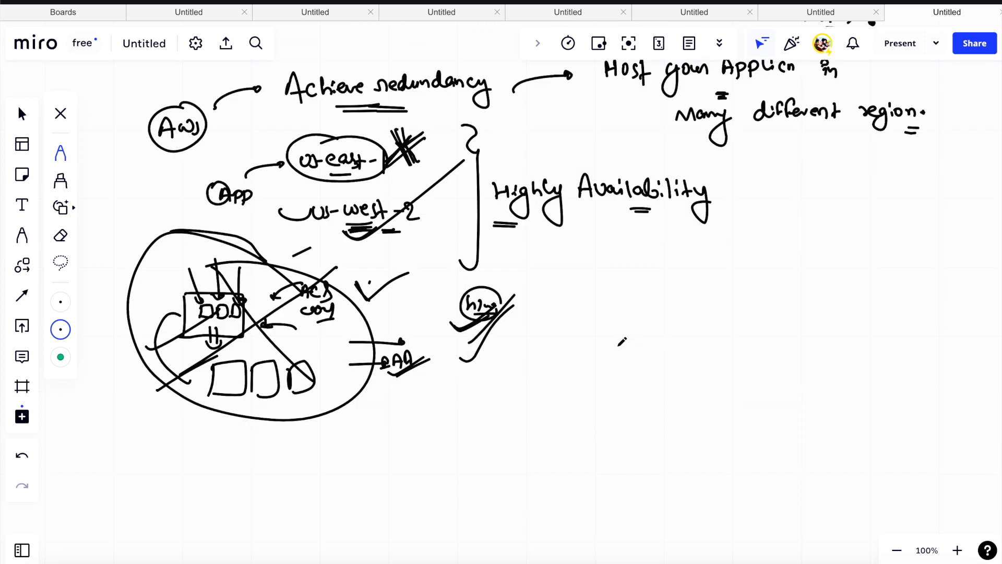
scroll(609, 346, "down", 10)
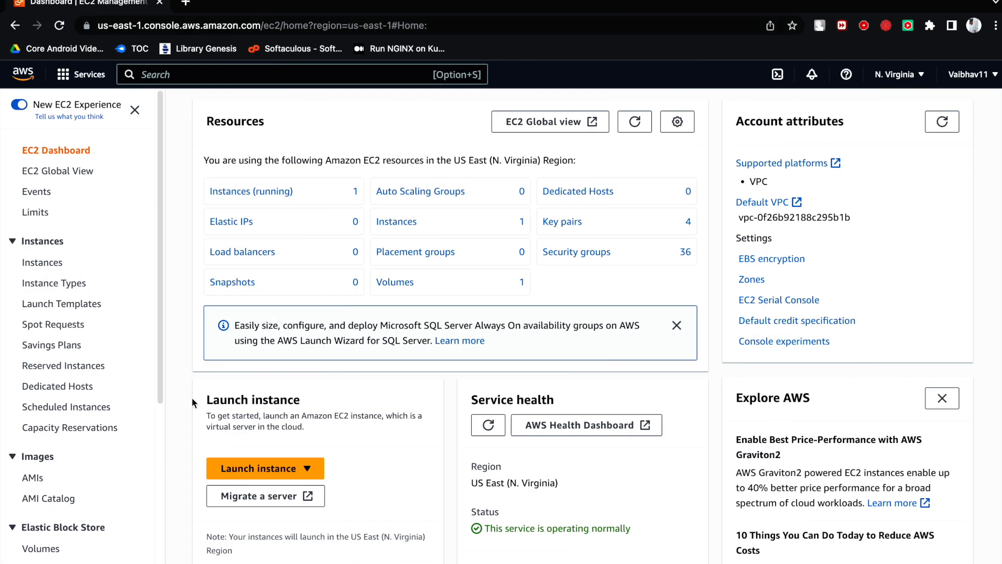
left_click(167, 73)
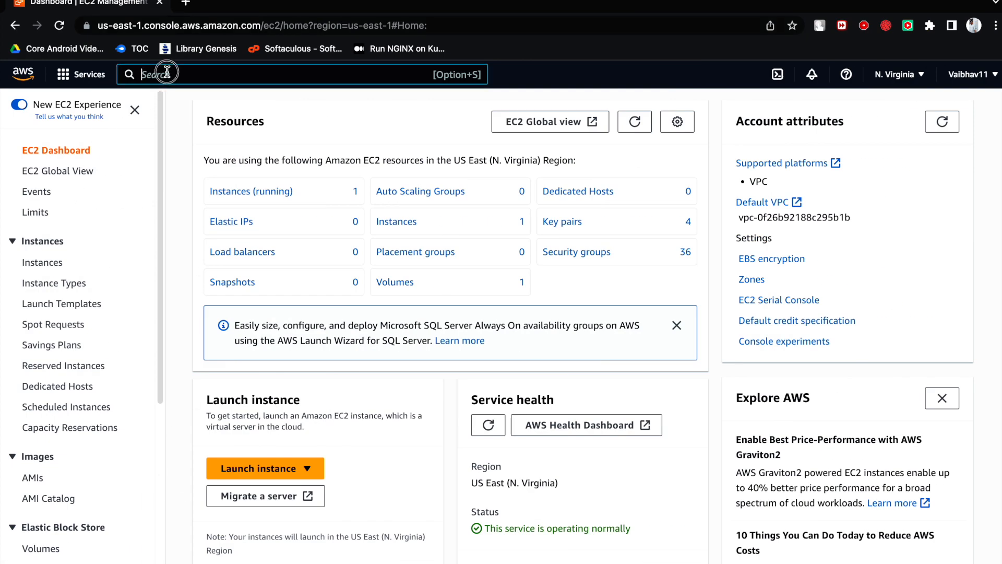
type("vpc")
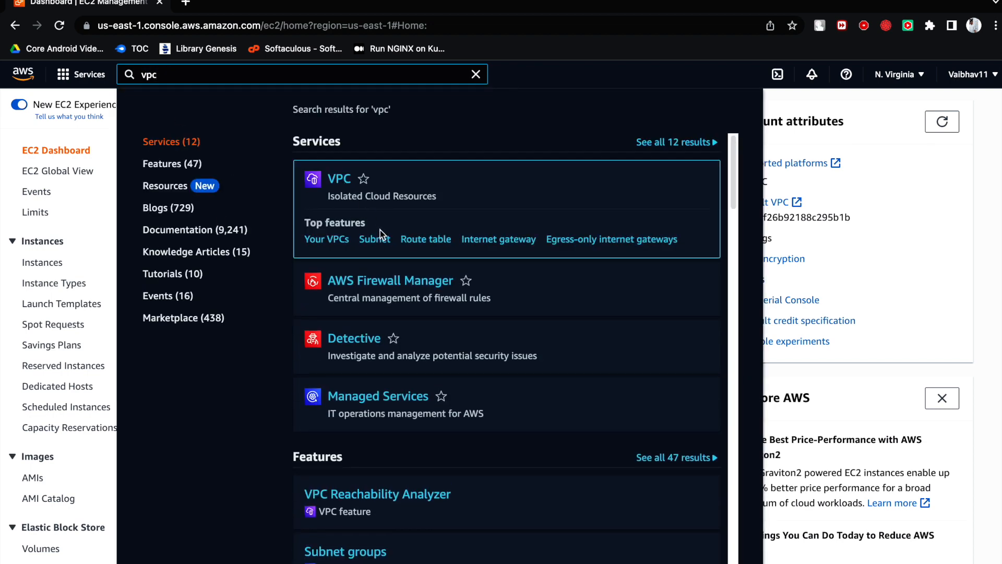
left_click(375, 239)
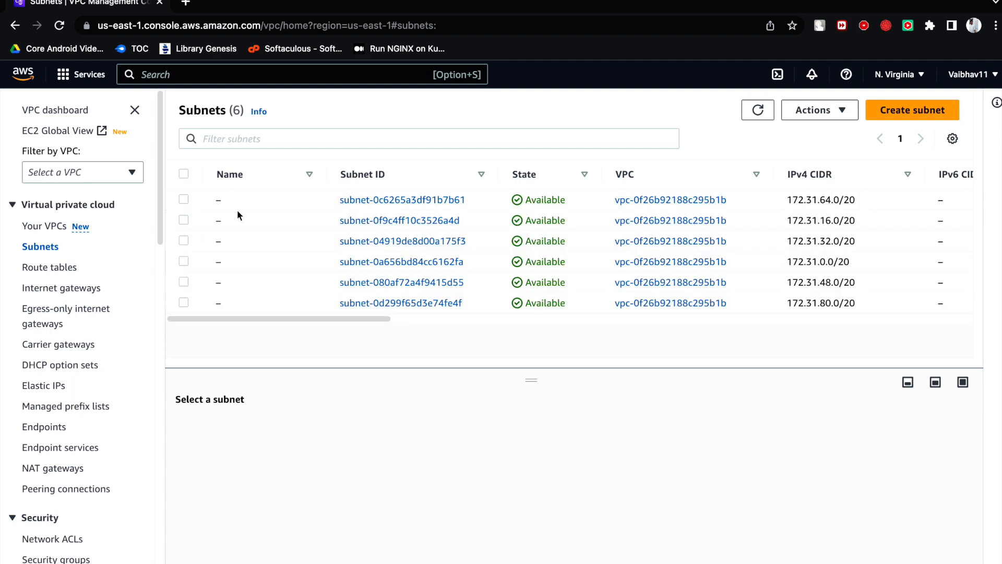
- Start creating a subnet in VPC vpc-0f26b92188c295b1b and open the list of AWS regions
left_click(912, 110)
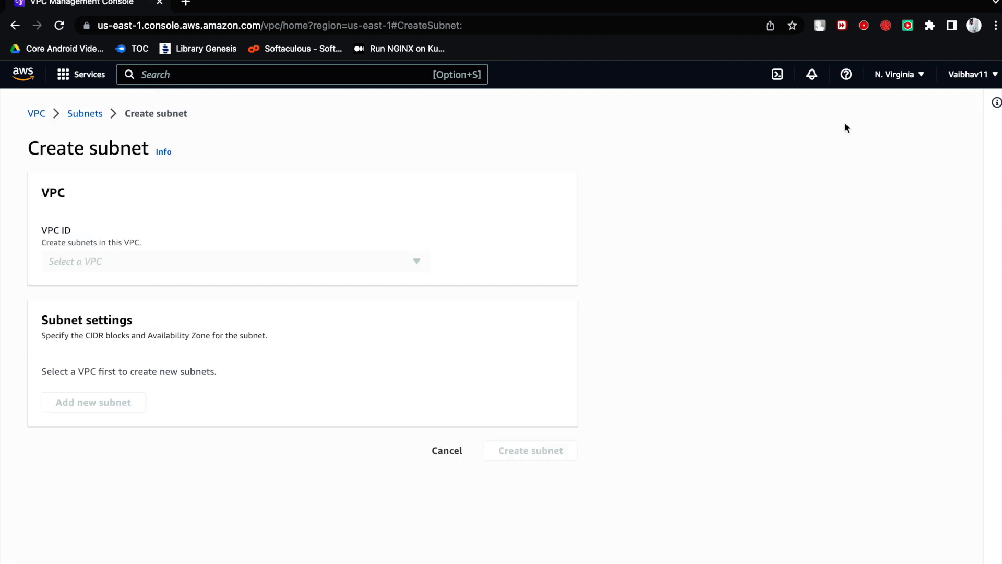
left_click(343, 260)
left_click(331, 311)
left_click(911, 75)
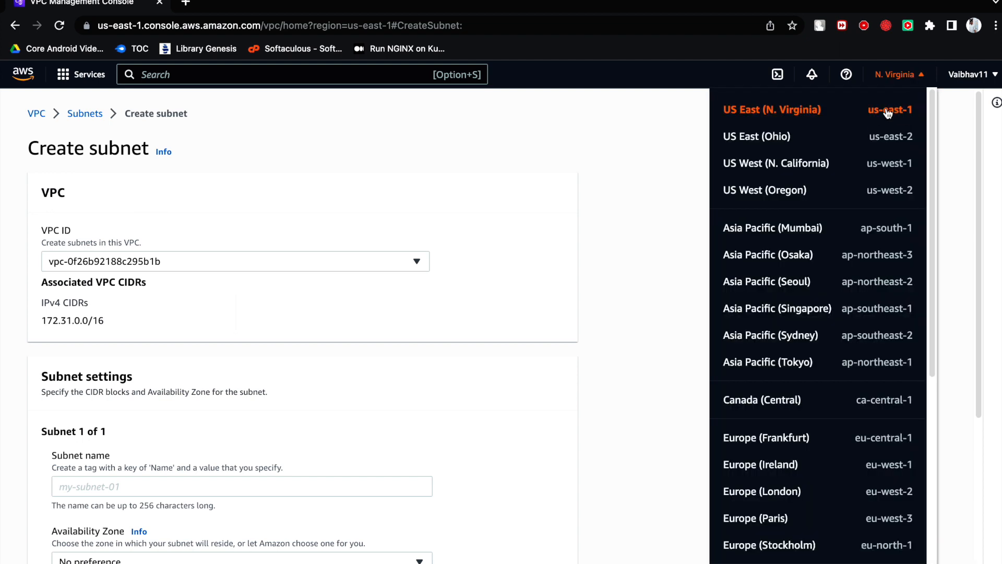
- Review the Availability Zone options for us-east-1 in the subnet settings and close the list without choosing one
scroll(432, 293, "down", 5)
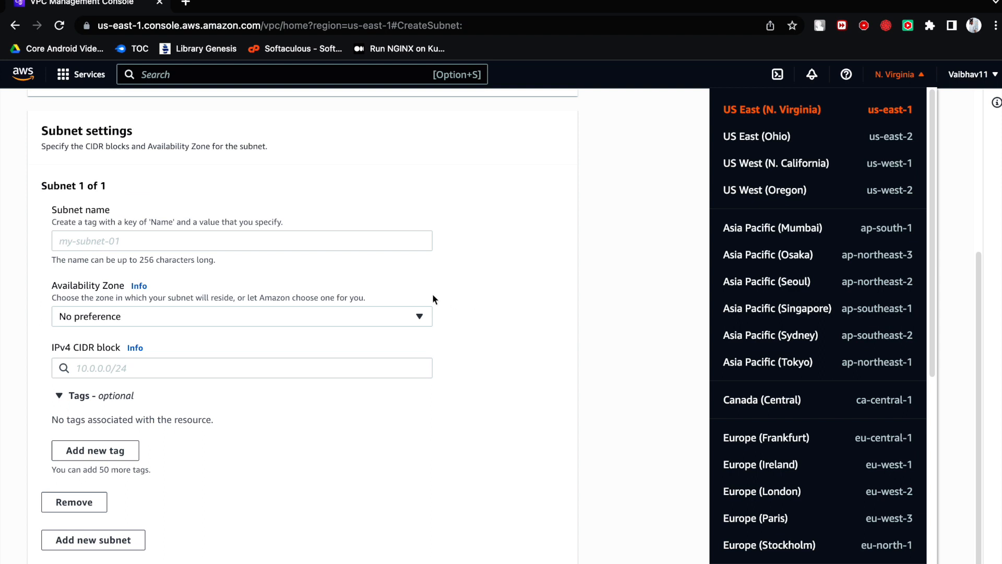
scroll(293, 335, "down", 1)
scroll(287, 337, "up", 1)
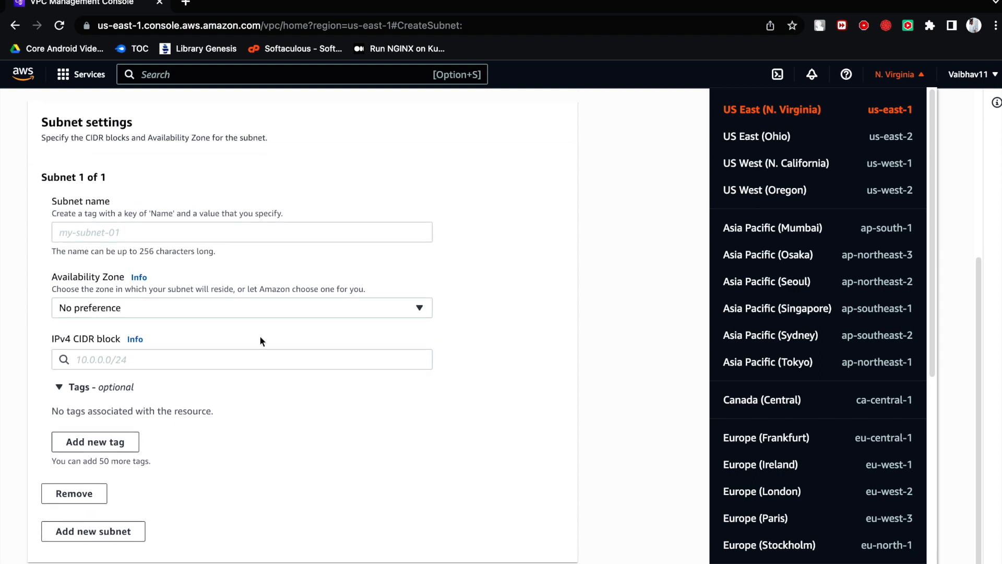
left_click(211, 312)
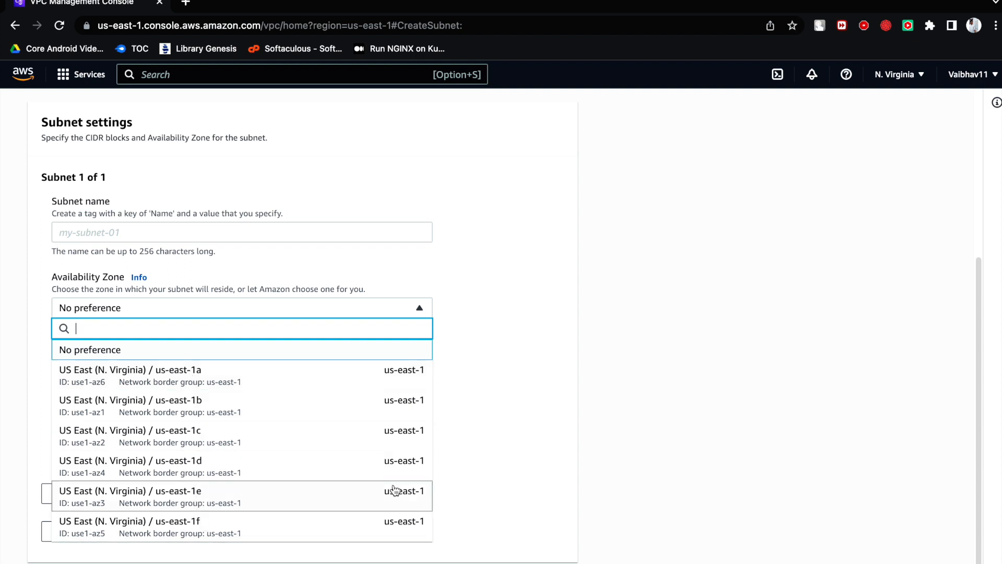
left_click(470, 415)
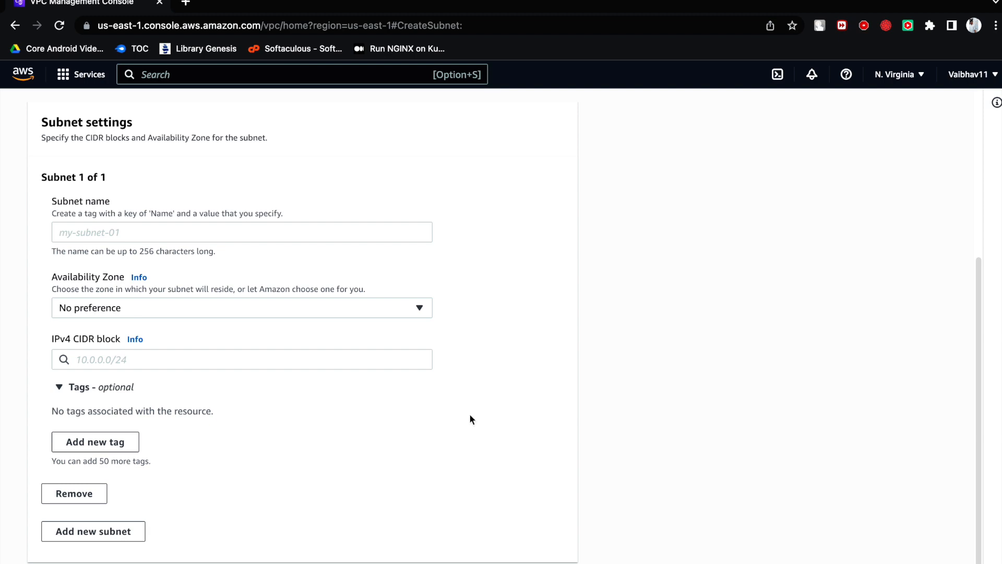
- Switch back to the Miro board and handwrite a note with a circled numeral about deploying your app, beside the ticked note
key("super+Tab")
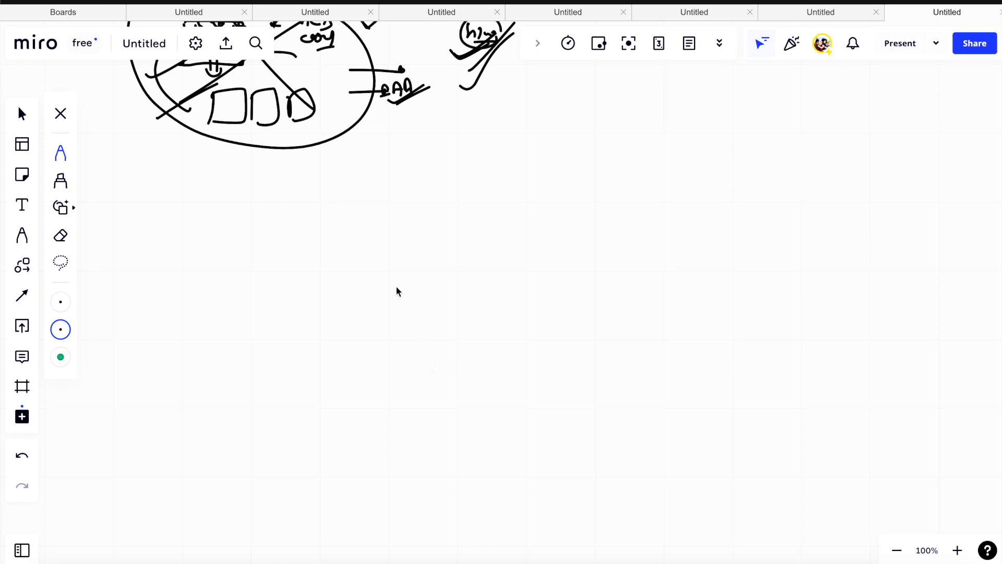
scroll(397, 290, "up", 5)
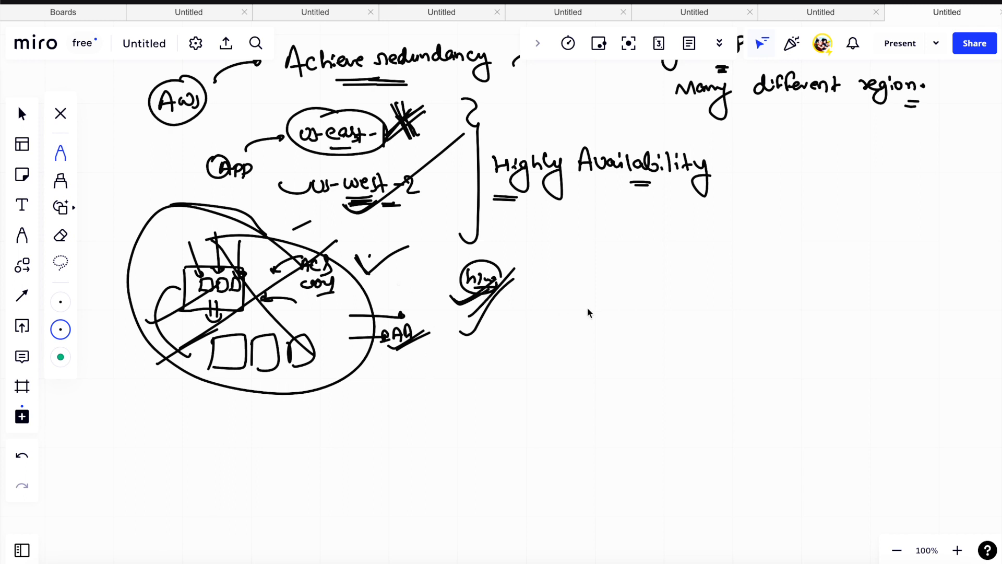
mouse_move(599, 303)
left_mouse_down()
mouse_move(607, 301)
mouse_move(603, 277)
left_mouse_up()
left_click_drag(646, 277, 647, 295)
mouse_move(658, 295)
left_mouse_down()
mouse_move(682, 293)
mouse_move(674, 324)
mouse_move(707, 287)
mouse_move(702, 297)
mouse_move(734, 286)
mouse_move(751, 297)
mouse_move(767, 283)
mouse_move(794, 306)
mouse_move(838, 282)
left_mouse_up()
left_click_drag(765, 338, 804, 330)
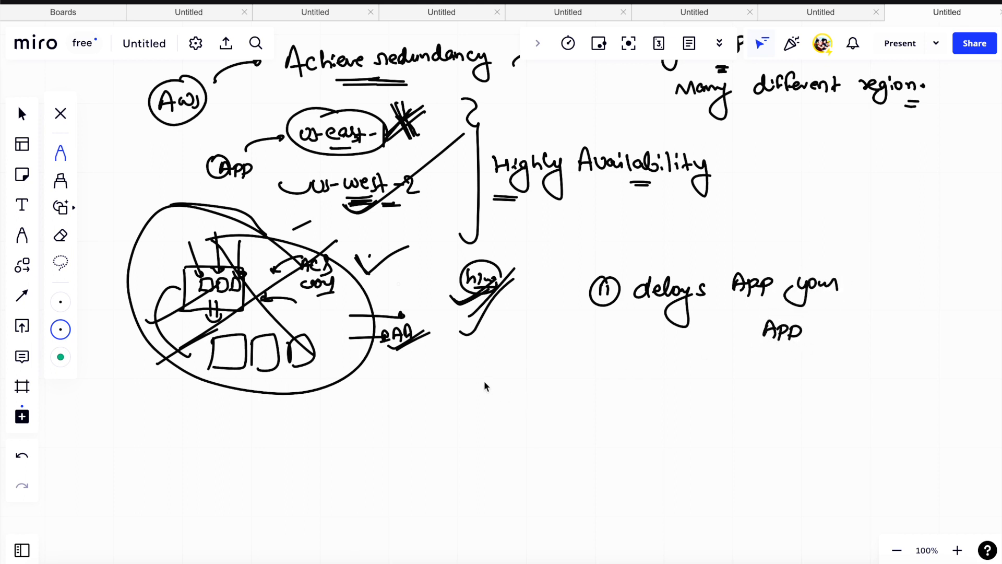
- Draw a slanted line below the notes and two large boxes beneath it, labelled us-east-1 and us-west-2
left_click_drag(472, 462, 485, 375)
scroll(552, 284, "down", 4)
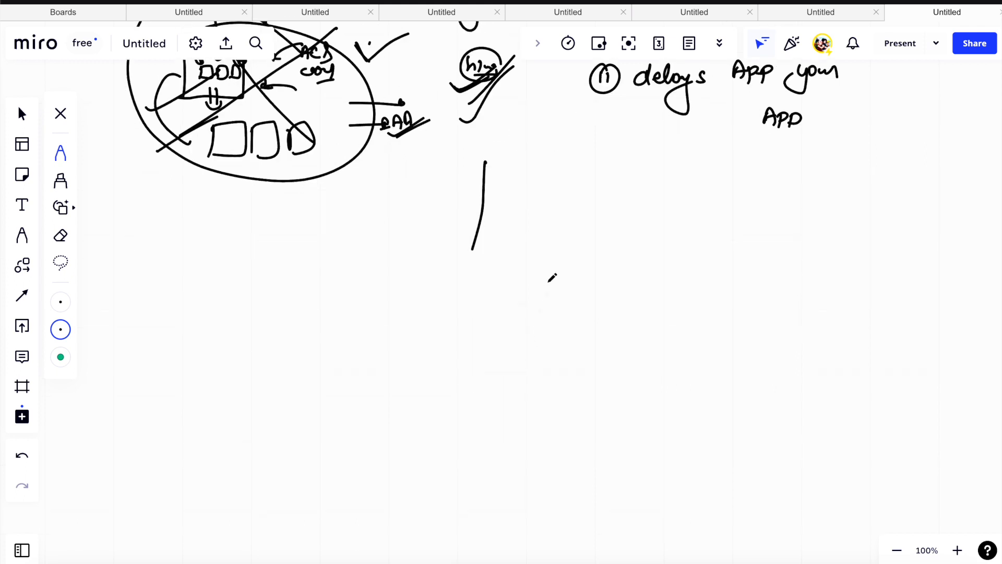
mouse_move(305, 273)
left_mouse_down()
mouse_move(302, 395)
mouse_move(436, 271)
mouse_move(382, 396)
mouse_move(296, 402)
left_mouse_up()
mouse_move(514, 258)
left_mouse_down()
mouse_move(500, 392)
mouse_move(556, 252)
mouse_move(657, 318)
mouse_move(575, 391)
mouse_move(483, 389)
left_mouse_up()
left_click_drag(336, 242, 415, 251)
left_click_drag(541, 233, 638, 244)
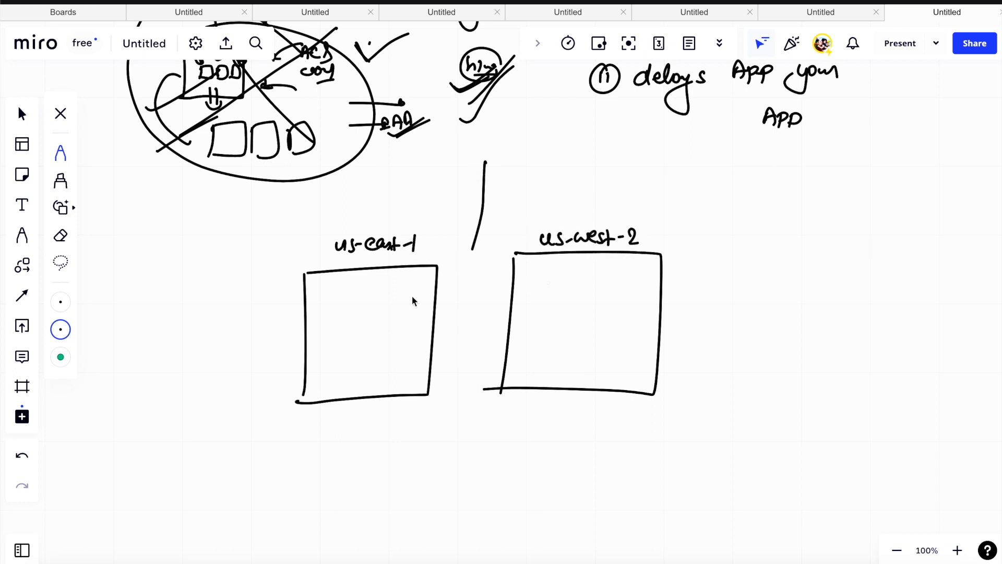
- Add a circle labelled APP on the lower edge of each region box and draw opposing arrows between the two
left_click_drag(374, 398, 371, 390)
left_click_drag(369, 424, 397, 415)
left_click_drag(575, 380, 581, 389)
mouse_move(563, 422)
left_mouse_down()
mouse_move(570, 414)
mouse_move(595, 427)
left_mouse_up()
mouse_move(421, 417)
left_mouse_down()
mouse_move(476, 421)
mouse_move(448, 414)
left_mouse_up()
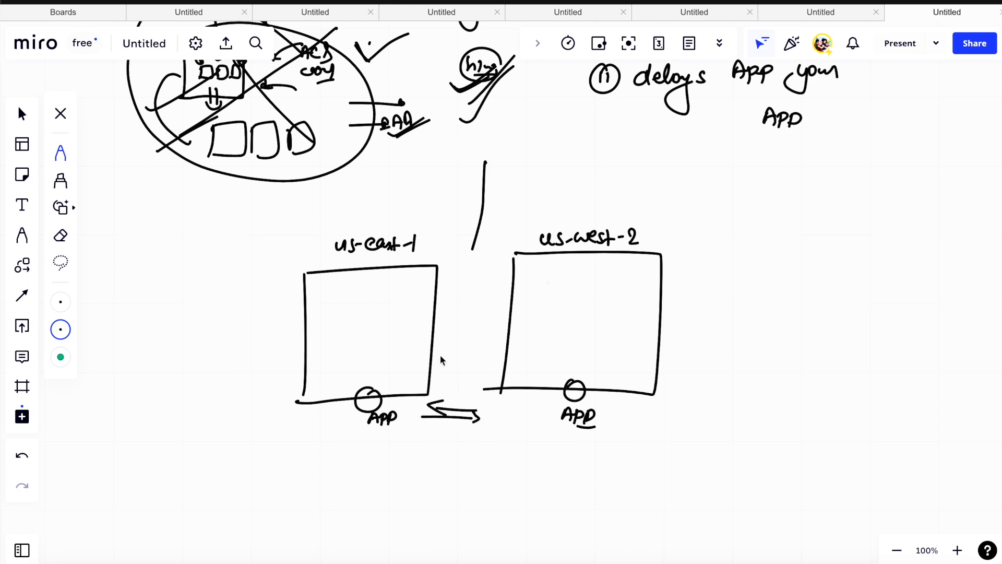
- Draw four small squares with circles inside the us-east-1 box, with short strokes leading up from the APP circle
mouse_move(323, 296)
left_mouse_down()
mouse_move(349, 286)
mouse_move(354, 322)
mouse_move(392, 286)
mouse_move(373, 319)
left_mouse_up()
mouse_move(327, 344)
left_mouse_down()
mouse_move(324, 372)
mouse_move(354, 370)
mouse_move(401, 344)
mouse_move(386, 372)
mouse_move(339, 372)
mouse_move(383, 364)
left_mouse_up()
mouse_move(356, 318)
left_mouse_down()
mouse_move(339, 318)
mouse_move(380, 319)
left_mouse_up()
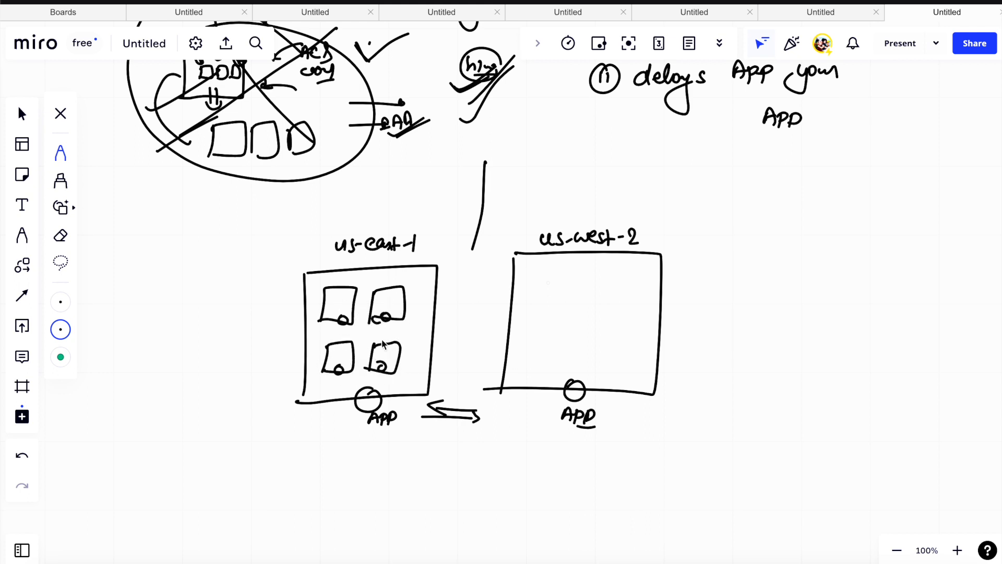
left_click(364, 386)
left_click(362, 379)
left_click(359, 373)
left_click(357, 365)
left_click_drag(357, 365, 361, 367)
left_click_drag(345, 317, 385, 316)
- Cross out the upper-left square in us-east-1, label zones 1a and 1b, and emphasise the 1b square with a circled label
left_click_drag(320, 270, 347, 319)
left_click_drag(358, 270, 308, 330)
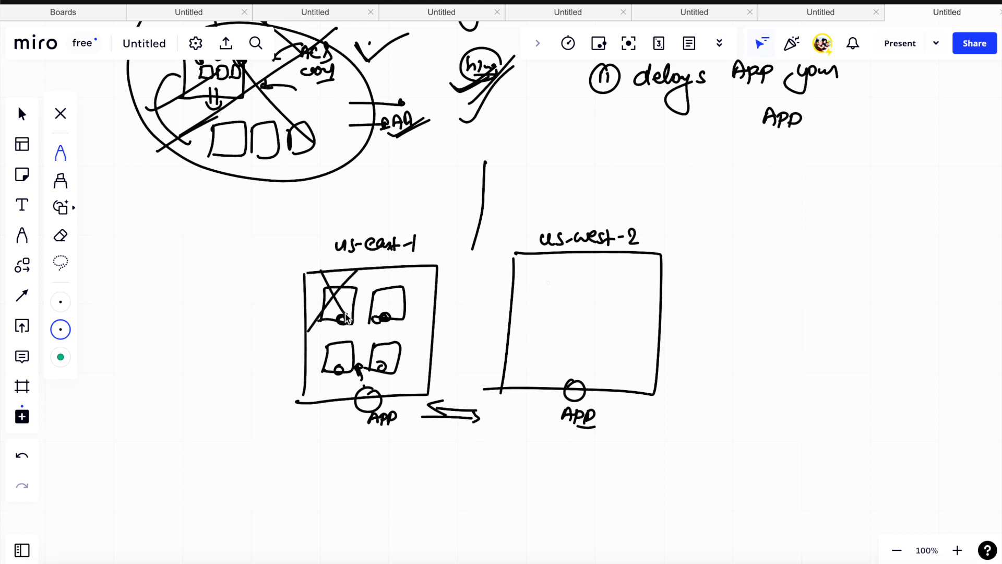
mouse_move(385, 296)
left_mouse_down()
mouse_move(374, 291)
mouse_move(398, 287)
mouse_move(402, 308)
mouse_move(384, 319)
left_mouse_up()
left_click_drag(359, 214, 366, 230)
mouse_move(376, 270)
left_mouse_down()
mouse_move(383, 282)
mouse_move(369, 282)
mouse_move(418, 283)
mouse_move(415, 297)
left_mouse_up()
left_click_drag(405, 314, 433, 299)
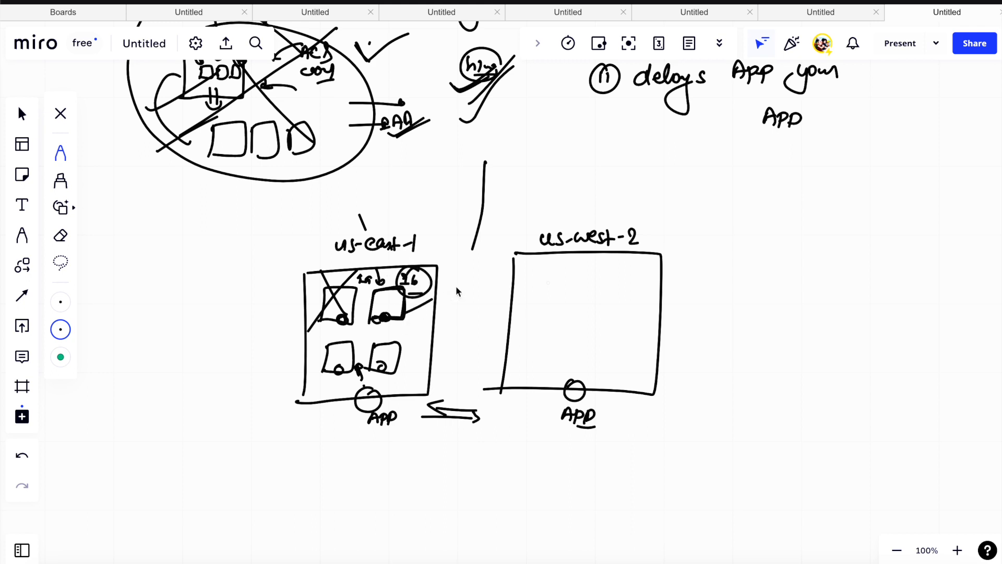
- Draw arrows towards the us-east-1 and us-west-2 boxes and another arrow pointing to the 1b square
scroll(465, 284, "down", 3)
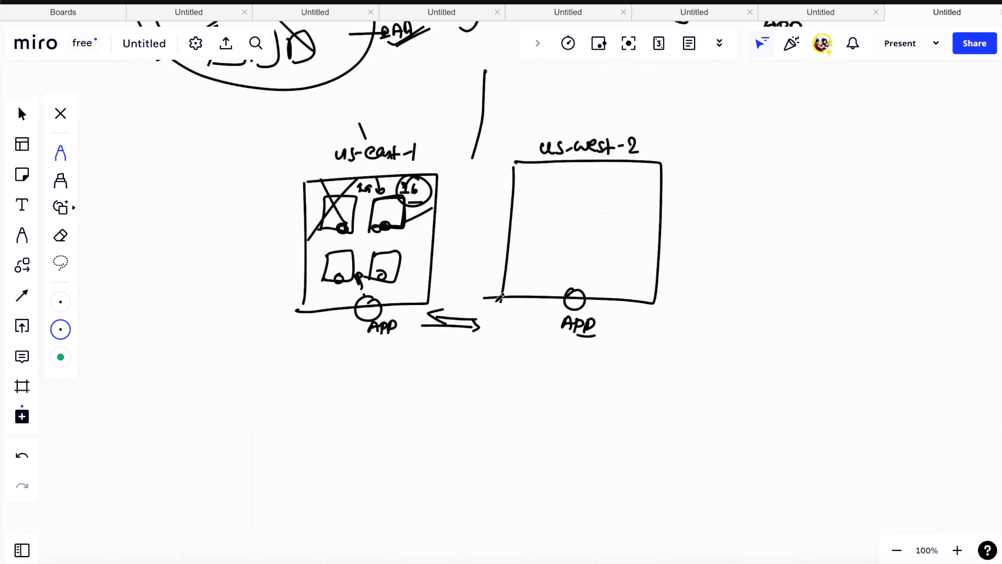
mouse_move(416, 117)
left_mouse_down()
mouse_move(466, 61)
mouse_move(513, 114)
left_mouse_up()
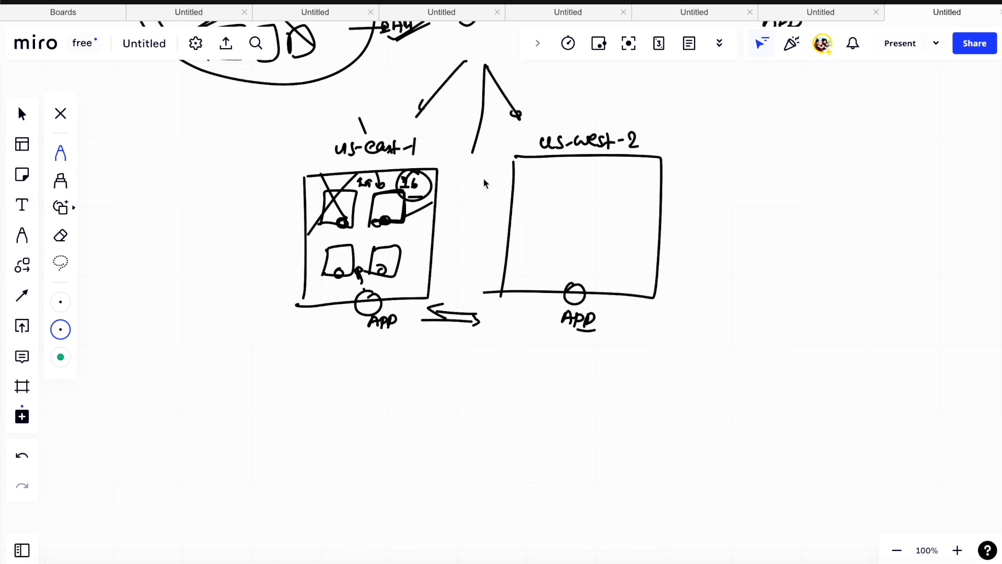
left_click_drag(489, 203, 417, 201)
- Change the pen colour to red and write a double-underlined "Vpc" heading with a bullet circle below the region diagram
scroll(447, 199, "down", 5)
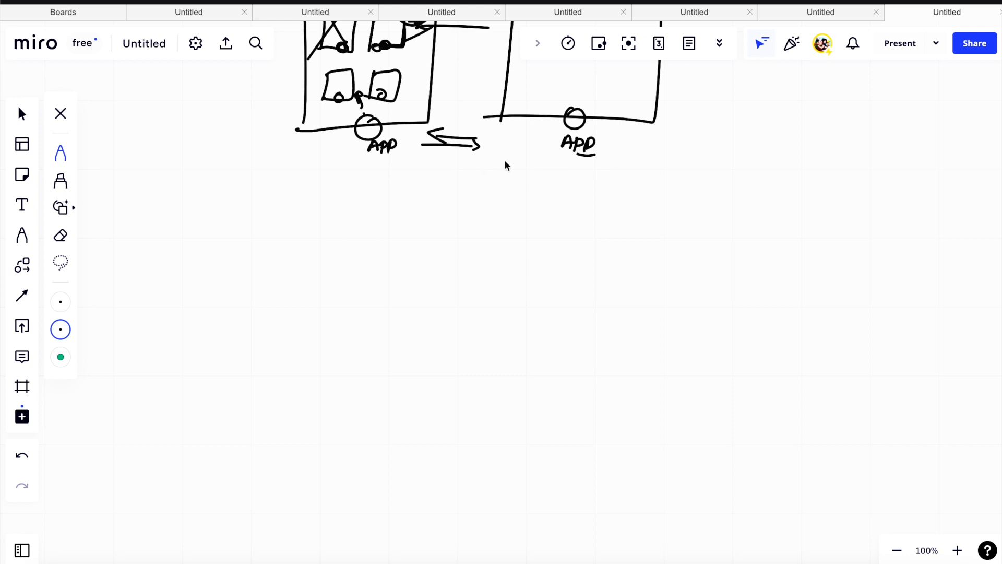
left_click(60, 329)
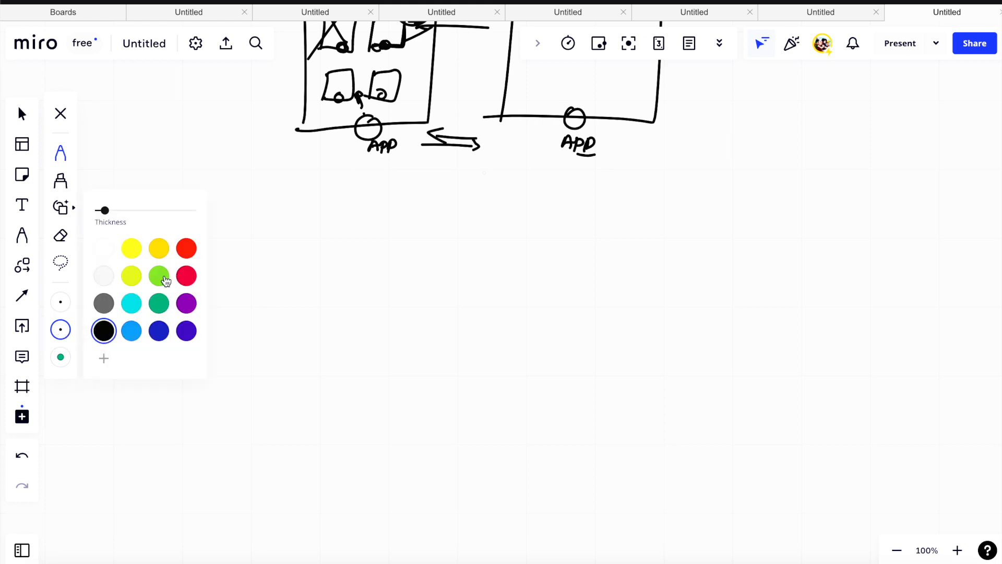
left_click(187, 277)
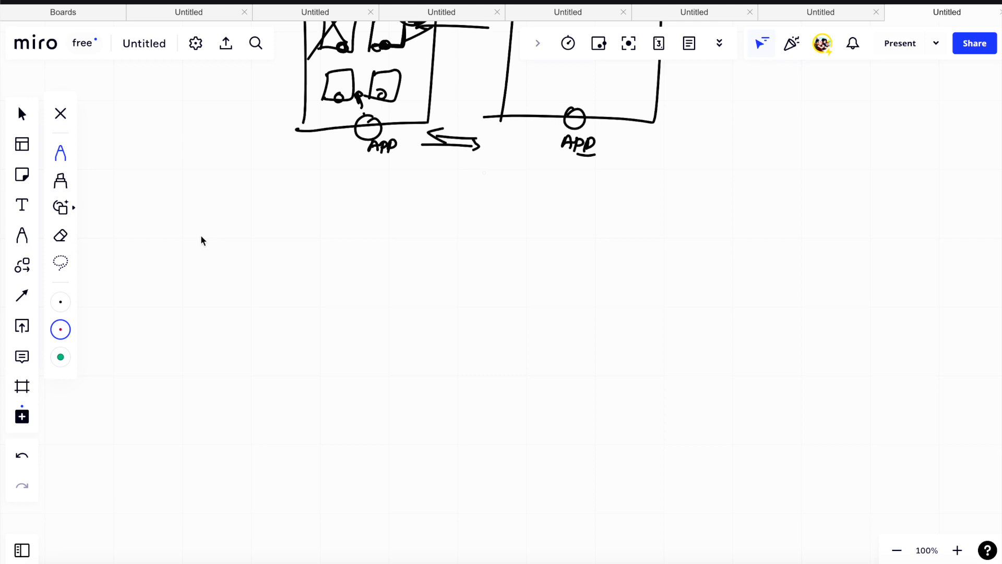
mouse_move(180, 216)
left_mouse_down()
mouse_move(202, 213)
mouse_move(211, 234)
left_mouse_up()
left_click_drag(220, 228, 218, 239)
left_click_drag(138, 233, 141, 240)
- Draw a red arrow after "Vpc", change the pen to black and write "Virtual private Cloud." with an underline
scroll(152, 258, "up", 15)
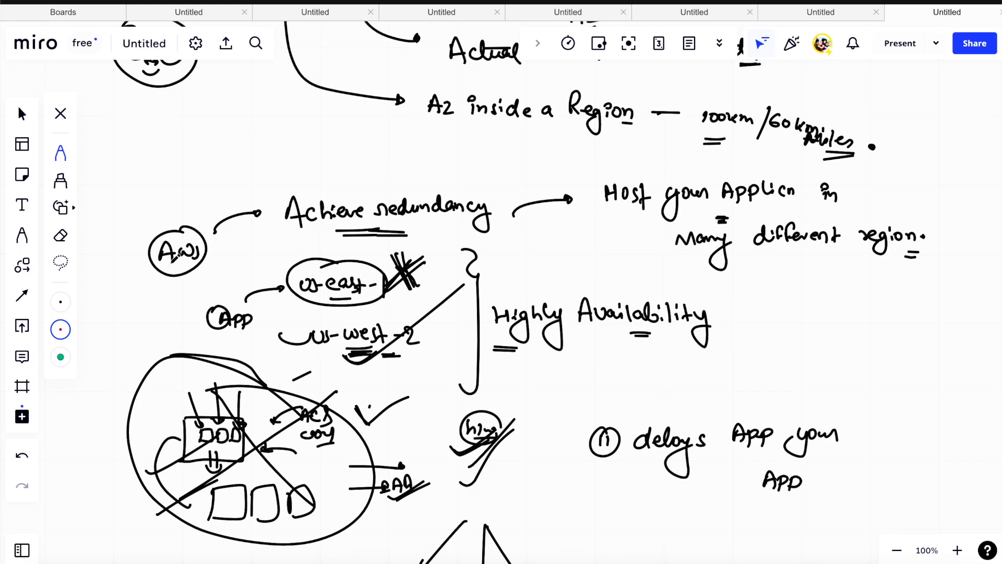
scroll(176, 257, "up", 10)
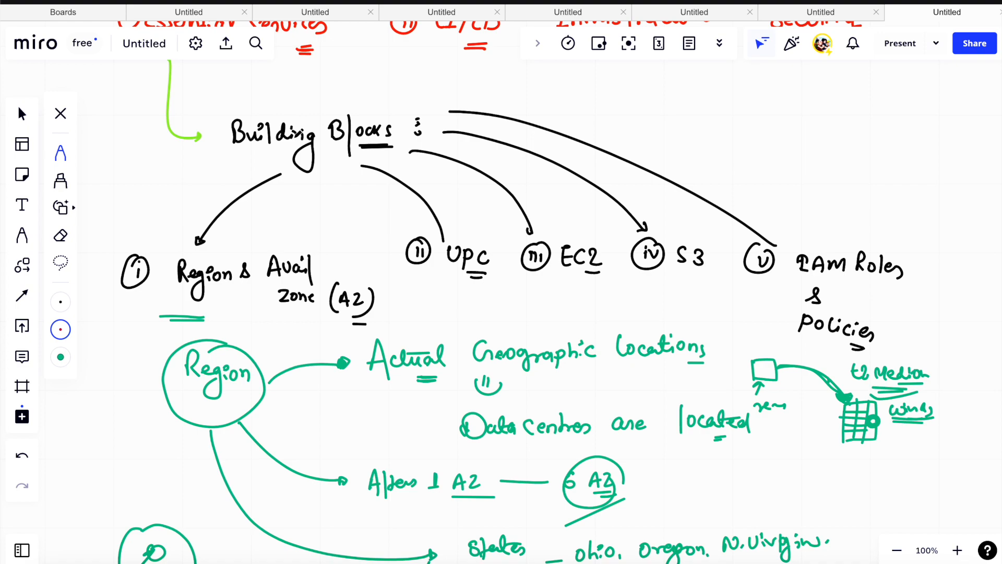
scroll(409, 182, "down", 20)
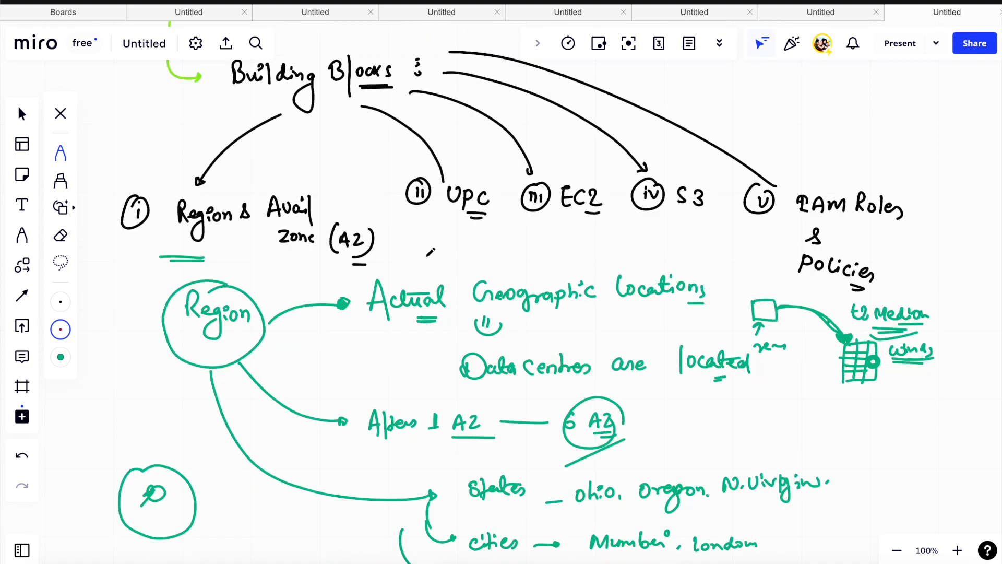
scroll(437, 254, "down", 10)
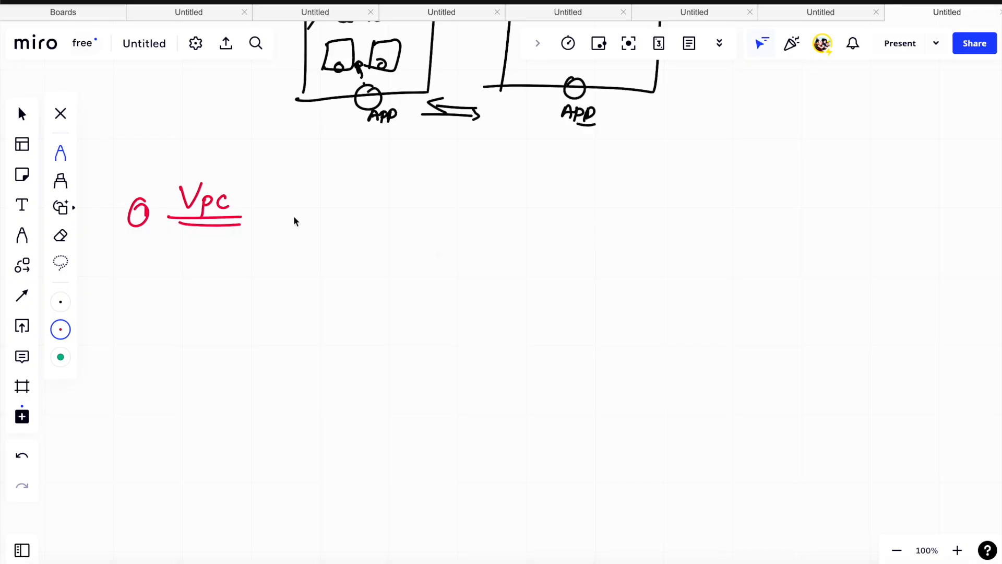
left_click_drag(258, 210, 304, 206)
left_click(61, 329)
left_click(102, 329)
mouse_move(329, 193)
left_mouse_down()
mouse_move(367, 208)
mouse_move(481, 204)
left_mouse_up()
mouse_move(541, 189)
left_mouse_down()
mouse_move(546, 201)
mouse_move(544, 183)
mouse_move(584, 196)
mouse_move(583, 211)
left_mouse_up()
left_click(585, 195)
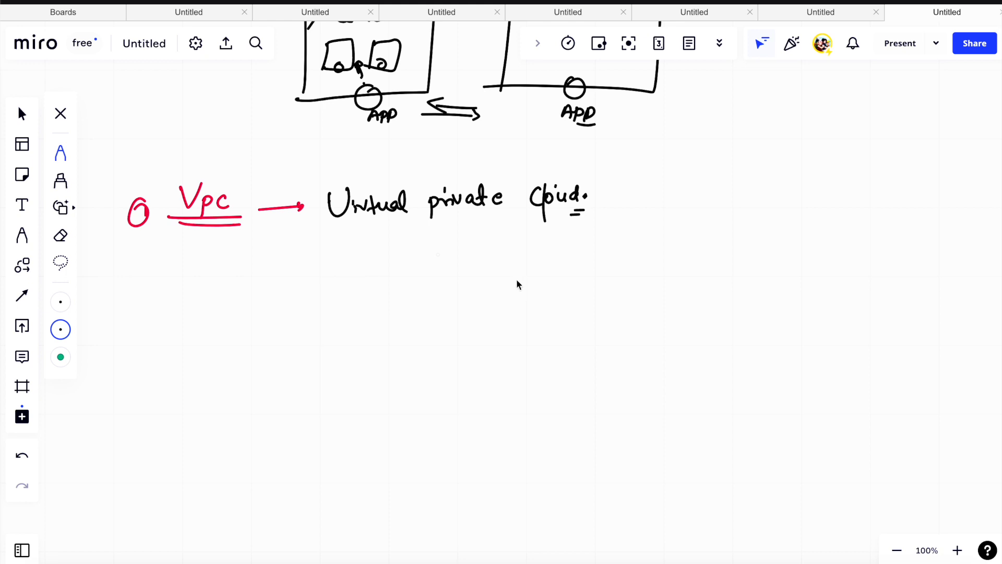
- Branch a curved arrow from "Vpc" to a circled "Provides:" and continue with an arrow to "logically isolated Area of AWS cloud."
left_click_drag(253, 229, 332, 258)
left_click_drag(368, 257, 431, 271)
left_click_drag(451, 259, 453, 260)
left_click_drag(450, 270, 452, 271)
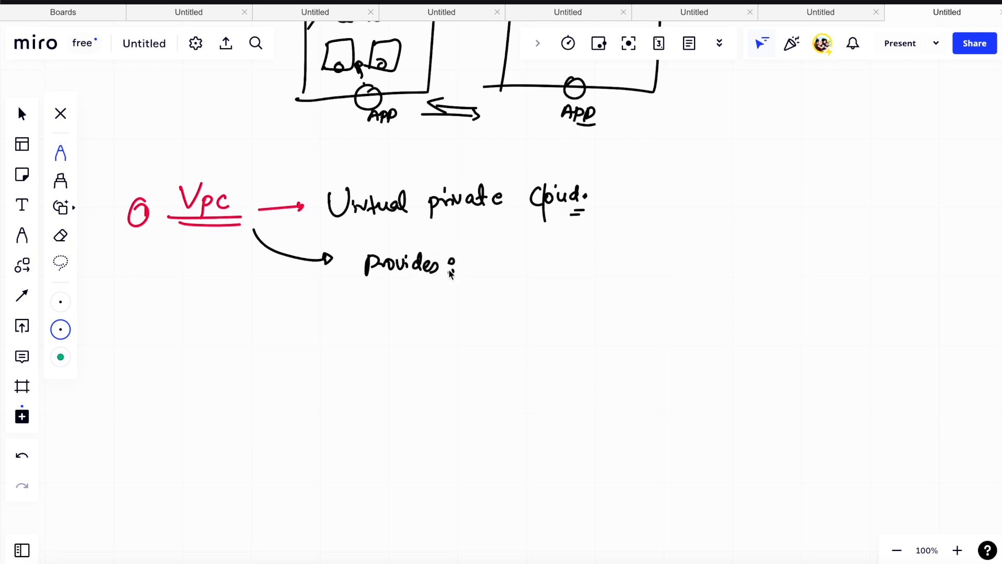
mouse_move(422, 238)
left_mouse_down()
mouse_move(349, 287)
mouse_move(456, 259)
mouse_move(405, 240)
left_mouse_up()
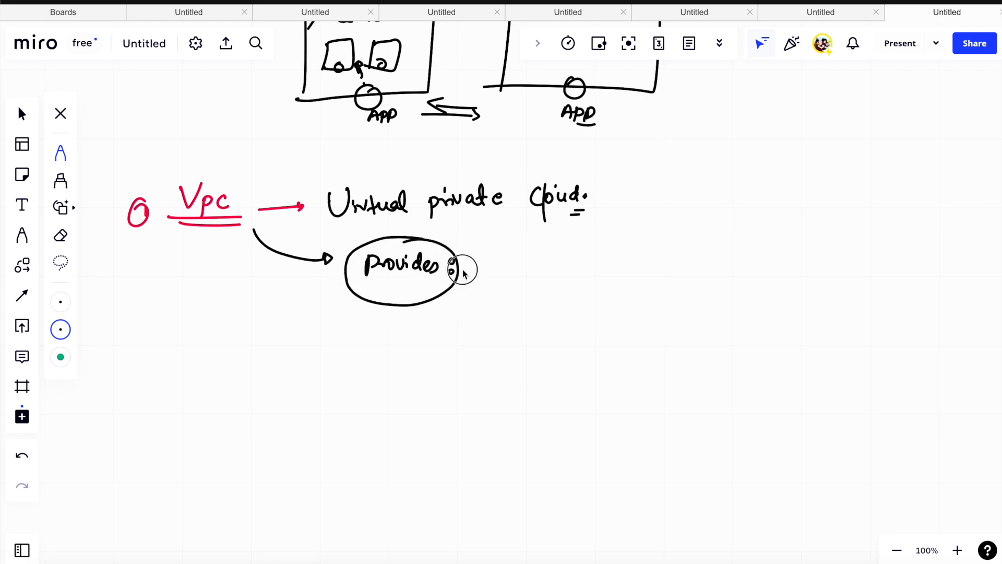
mouse_move(462, 269)
left_mouse_down()
mouse_move(550, 266)
mouse_move(608, 250)
mouse_move(625, 270)
mouse_move(660, 258)
mouse_move(720, 272)
mouse_move(751, 260)
mouse_move(811, 261)
mouse_move(677, 308)
mouse_move(767, 295)
mouse_move(794, 313)
mouse_move(789, 324)
left_mouse_up()
left_click(793, 308)
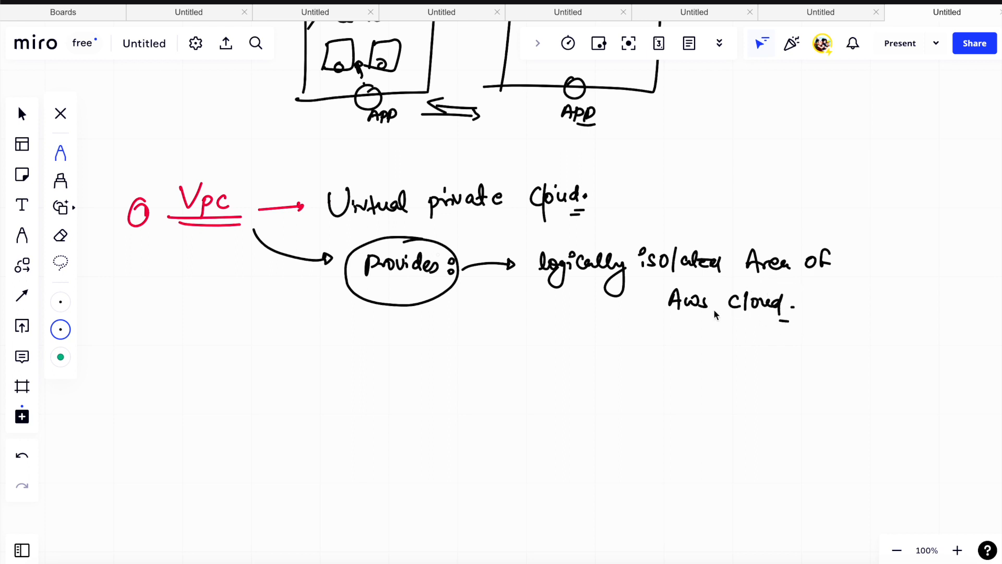
- Draw a brace and down arrow under the isolated area note and write "launch AWS resources.", double-underlined
mouse_move(530, 333)
left_mouse_down()
mouse_move(706, 347)
mouse_move(835, 317)
left_mouse_up()
mouse_move(621, 365)
left_mouse_down()
mouse_move(608, 369)
mouse_move(632, 371)
left_mouse_up()
left_click_drag(591, 400, 838, 416)
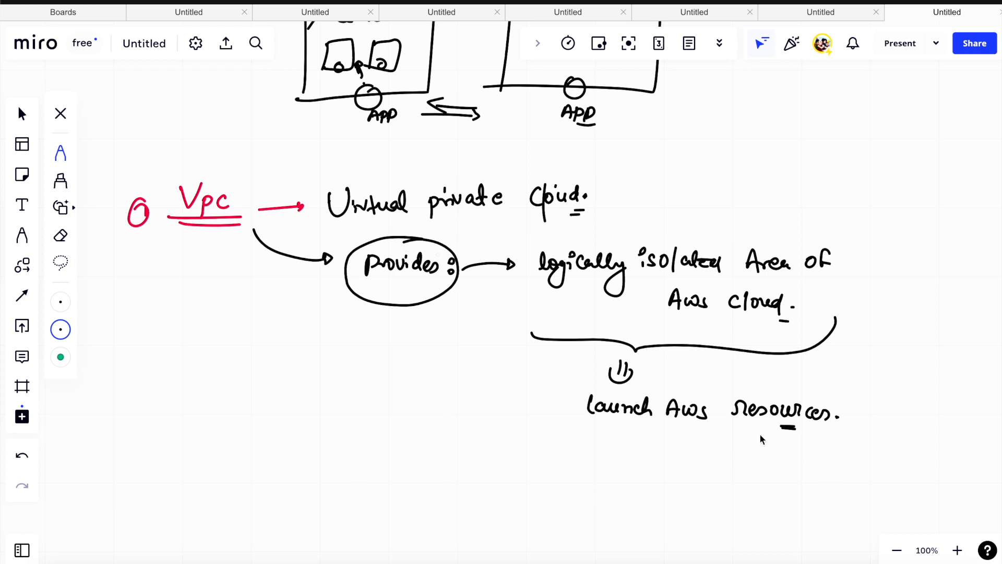
left_click_drag(757, 428, 794, 426)
- Draw a four-cell grid labelled VPC, mark its upper-right cell as a subnet, and add a small resource symbol with an arrow
scroll(765, 430, "down", 3)
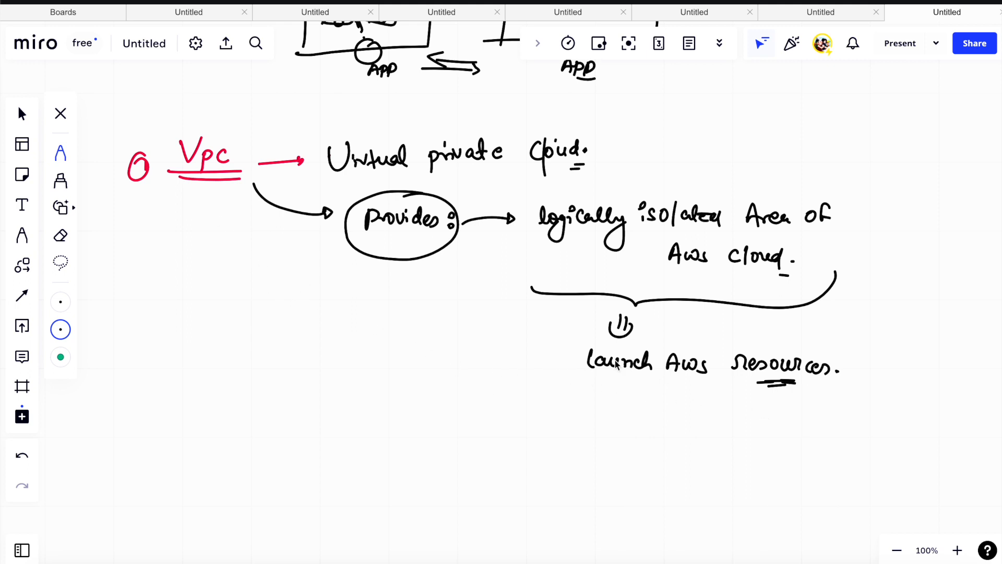
mouse_move(889, 154)
left_mouse_down()
mouse_move(882, 230)
mouse_move(886, 206)
left_mouse_up()
left_click_drag(901, 124, 912, 126)
left_click_drag(918, 127, 920, 131)
mouse_move(938, 125)
left_mouse_down()
mouse_move(918, 201)
mouse_move(986, 159)
mouse_move(1000, 176)
left_mouse_up()
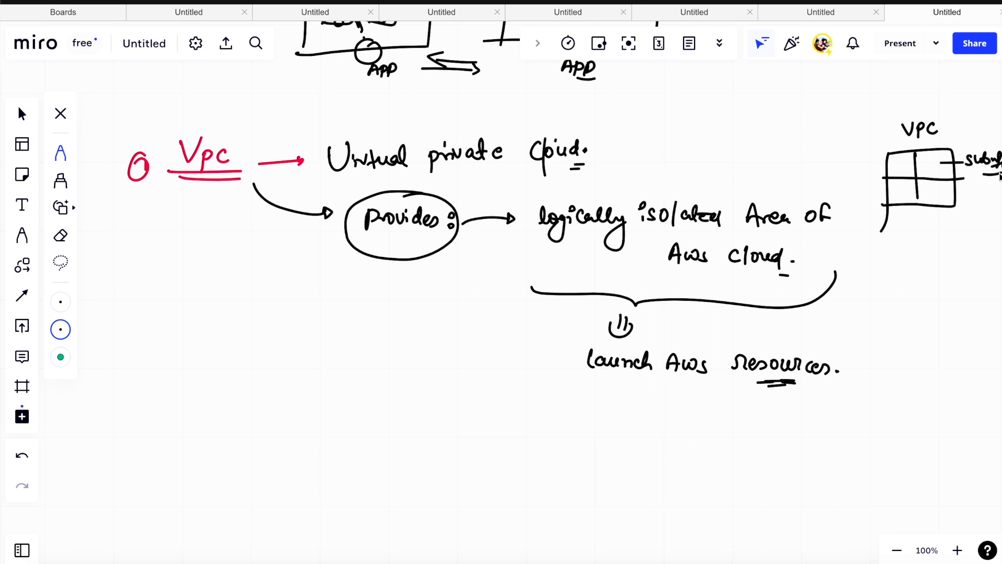
mouse_move(923, 163)
left_mouse_down()
mouse_move(934, 159)
mouse_move(931, 175)
left_mouse_up()
left_click_drag(941, 162, 961, 164)
left_click_drag(961, 158, 961, 164)
left_click_drag(926, 164, 927, 164)
- Draw a circle divided into slices, write 192.168.0.0/16 above it, circle the 16 and add an arrow from it
mouse_move(732, 100)
left_mouse_down()
mouse_move(714, 159)
mouse_move(723, 103)
mouse_move(736, 155)
mouse_move(776, 137)
mouse_move(767, 104)
left_mouse_up()
left_click_drag(727, 145, 708, 156)
left_click_drag(719, 104, 754, 162)
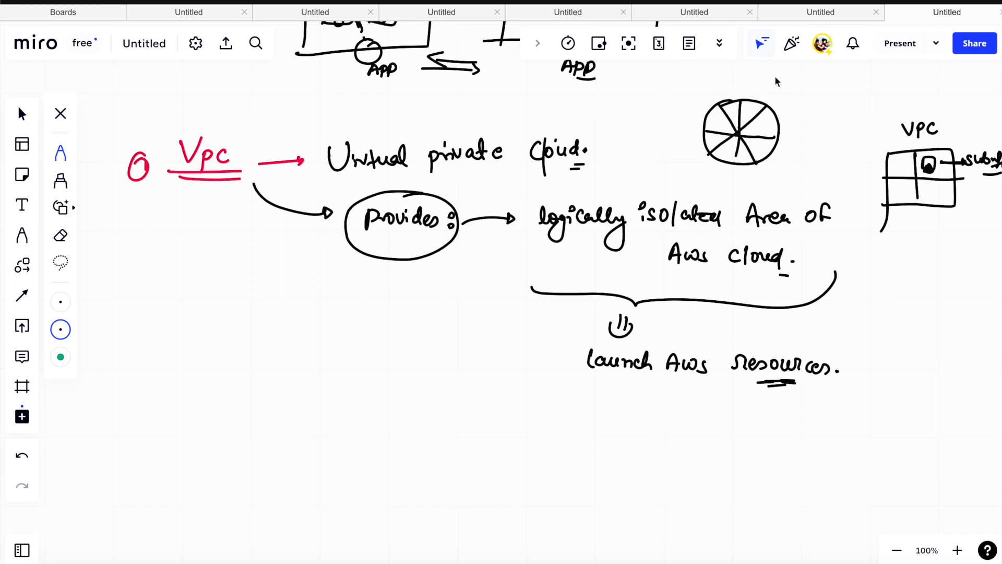
mouse_move(756, 91)
left_mouse_down()
mouse_move(778, 80)
mouse_move(838, 84)
mouse_move(844, 99)
mouse_move(879, 91)
mouse_move(862, 76)
left_mouse_up()
left_click_drag(837, 130, 838, 135)
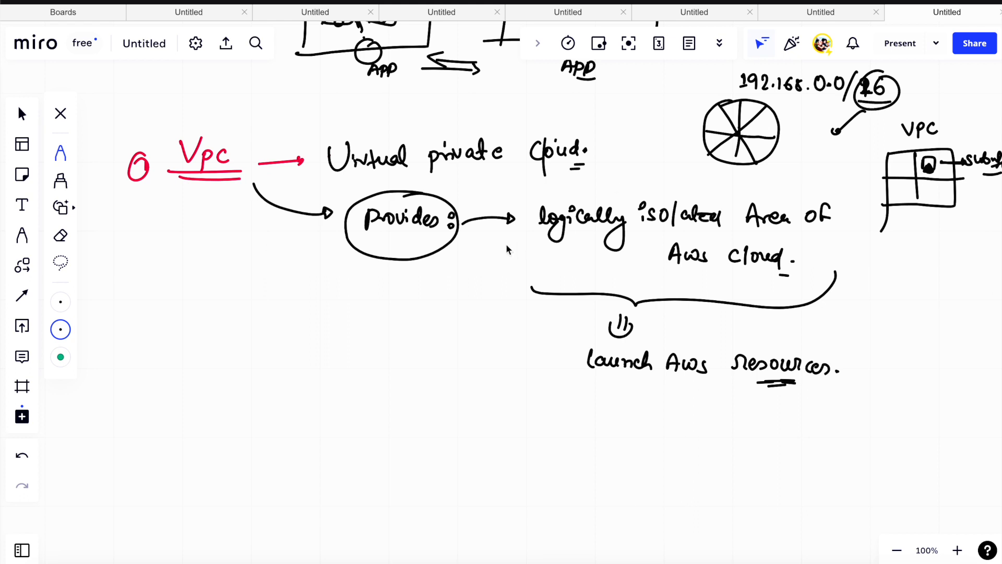
- Write a circled 16 below the Vpc notes, underline the 16 in the address again, and branch two arrows, one to "Host Bit"
mouse_move(196, 342)
left_mouse_down()
mouse_move(195, 356)
mouse_move(205, 349)
mouse_move(194, 328)
left_mouse_up()
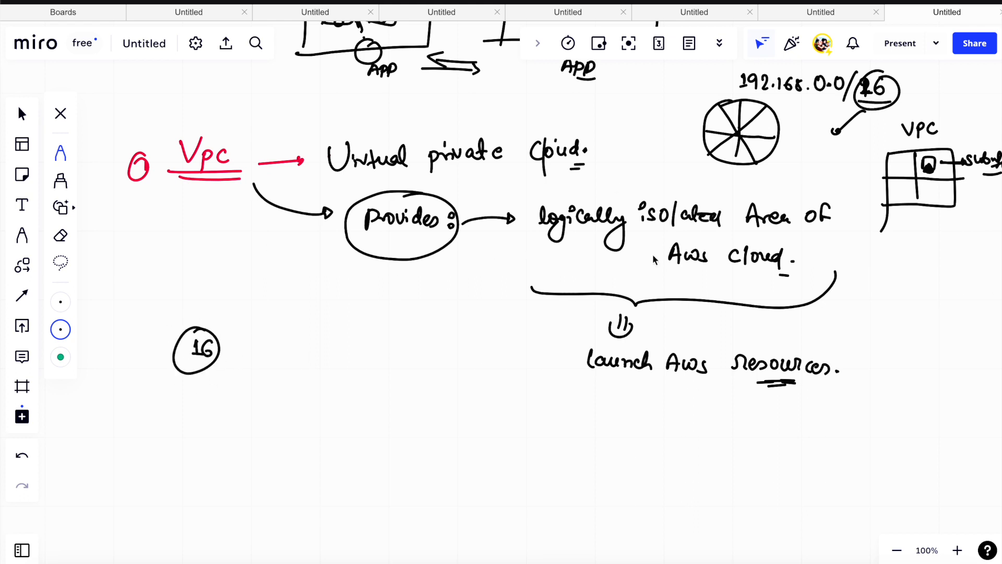
left_click_drag(859, 109, 885, 113)
mouse_move(221, 340)
left_mouse_down()
mouse_move(340, 315)
mouse_move(363, 336)
left_mouse_up()
left_click_drag(220, 366, 275, 377)
- Write a circled and underlined 32 above the circled 16, with an underlined "CIDR" pointing down to it
mouse_move(162, 280)
left_mouse_down()
mouse_move(164, 293)
mouse_move(172, 266)
left_mouse_up()
left_click_drag(123, 300, 205, 302)
left_click_drag(144, 228, 151, 240)
mouse_move(157, 225)
left_mouse_down()
mouse_move(157, 240)
mouse_move(186, 243)
left_mouse_up()
mouse_move(162, 250)
left_mouse_down()
mouse_move(180, 250)
mouse_move(153, 259)
left_mouse_up()
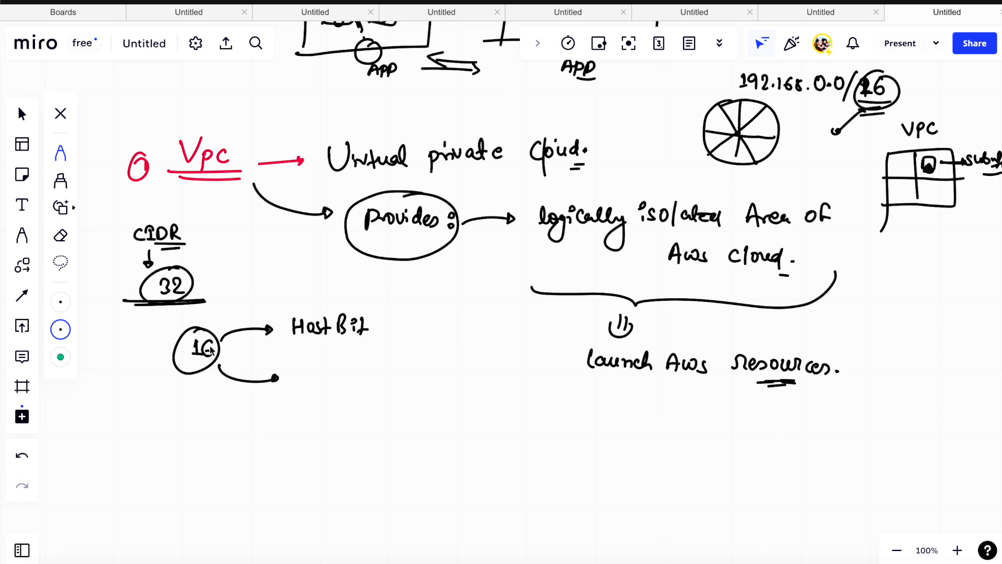
- Underline the address near the slash and the word "Bit", and write the calculation 32-16 = 16 beside the branches
left_click_drag(832, 99, 864, 100)
left_click_drag(354, 338, 377, 340)
left_click_drag(125, 413, 126, 421)
left_click_drag(130, 413, 140, 419)
left_click_drag(143, 416, 162, 416)
left_click_drag(144, 435, 153, 437)
mouse_move(159, 424)
left_mouse_down()
mouse_move(159, 438)
mouse_move(180, 440)
left_mouse_up()
- Write "16-N/W Bit" at the lower branch arrow, underline "Bit" and circle the network part
left_click_drag(301, 376, 309, 387)
left_click_drag(315, 374, 312, 383)
mouse_move(321, 381)
left_mouse_down()
mouse_move(348, 372)
mouse_move(350, 389)
left_mouse_up()
left_click_drag(358, 375, 369, 375)
mouse_move(380, 366)
left_mouse_down()
mouse_move(380, 383)
mouse_move(390, 382)
left_mouse_up()
left_click(389, 369)
left_click_drag(399, 367, 411, 392)
left_click_drag(381, 399, 397, 397)
mouse_move(329, 358)
left_mouse_down()
mouse_move(363, 409)
mouse_move(327, 359)
left_mouse_up()
- Draw an arrow from the network bits, an EC2 box linked to a circled "ip", and an underlined question pointing to it
mouse_move(355, 405)
left_mouse_down()
mouse_move(364, 436)
mouse_move(453, 455)
mouse_move(437, 454)
mouse_move(436, 474)
mouse_move(470, 482)
left_mouse_up()
mouse_move(462, 441)
left_mouse_down()
mouse_move(489, 430)
mouse_move(492, 440)
left_mouse_up()
mouse_move(496, 428)
left_mouse_down()
mouse_move(500, 443)
mouse_move(481, 418)
left_mouse_up()
mouse_move(566, 438)
left_mouse_down()
mouse_move(538, 425)
mouse_move(573, 442)
mouse_move(604, 427)
mouse_move(608, 438)
left_mouse_up()
left_click_drag(581, 452, 606, 457)
mouse_move(485, 433)
left_mouse_down()
mouse_move(429, 441)
mouse_move(454, 444)
left_mouse_up()
- Write "SSH" with a curved arrow towards the EC2 box and add an underlined "Private ip" note with an arrow
mouse_move(540, 504)
left_mouse_down()
mouse_move(508, 468)
mouse_move(478, 462)
left_mouse_up()
mouse_move(549, 473)
left_mouse_down()
mouse_move(543, 485)
mouse_move(593, 479)
mouse_move(597, 496)
left_mouse_up()
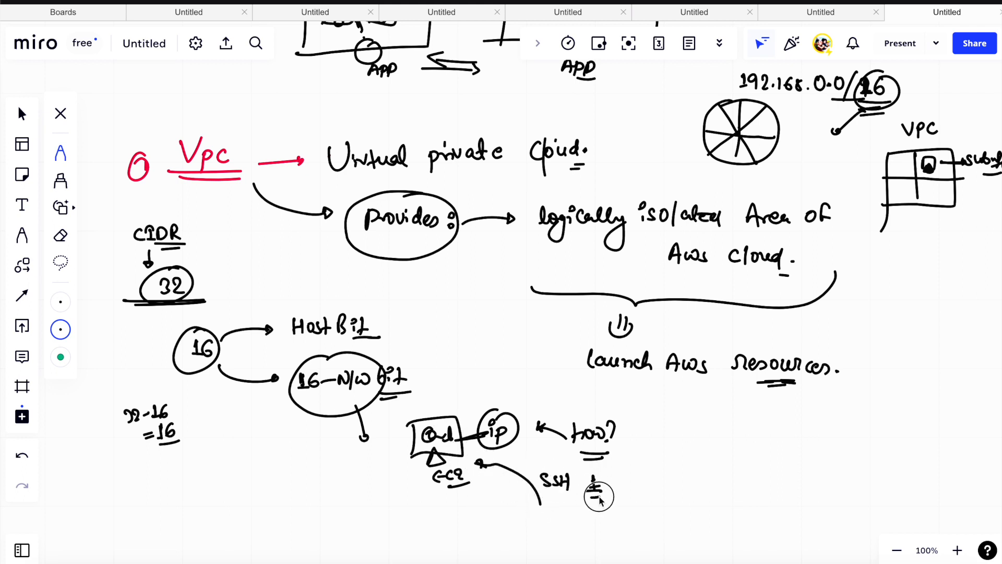
left_click_drag(464, 440, 490, 430)
mouse_move(286, 491)
left_mouse_down()
mouse_move(280, 480)
mouse_move(342, 487)
mouse_move(343, 502)
mouse_move(376, 494)
left_mouse_up()
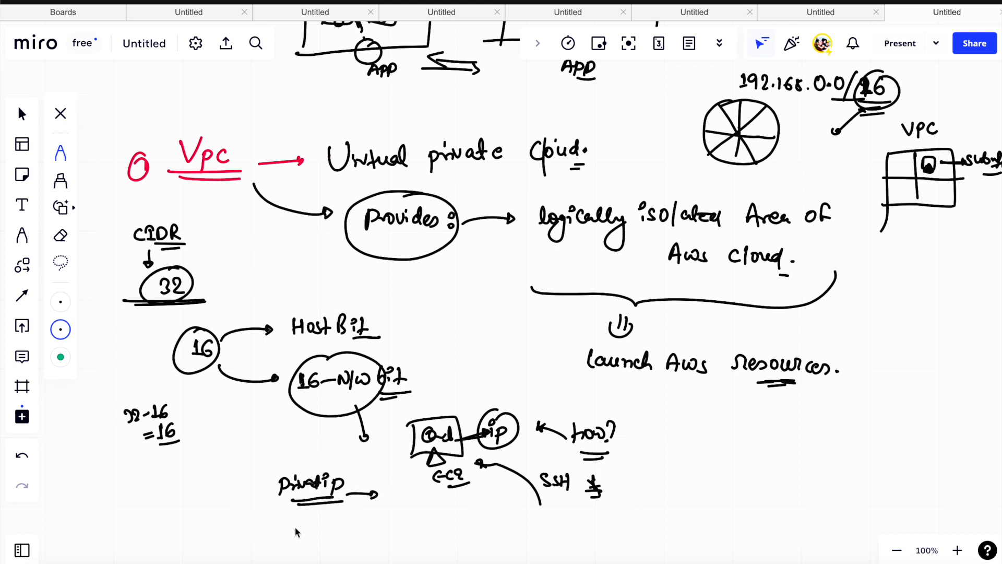
- Write "Public ip" with an arrow below the private IP note, then underline and tick the private IP and mark the public IP with a tick
left_click_drag(291, 530, 368, 536)
left_click_drag(324, 503, 358, 502)
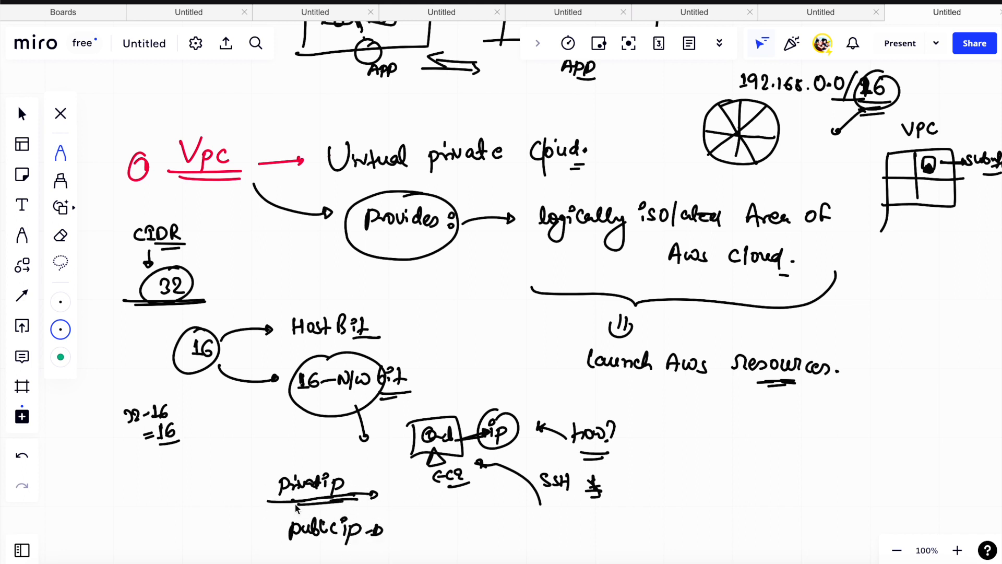
left_click_drag(240, 502, 342, 486)
mouse_move(249, 546)
left_mouse_down()
mouse_move(377, 522)
mouse_move(377, 533)
mouse_move(400, 513)
left_mouse_up()
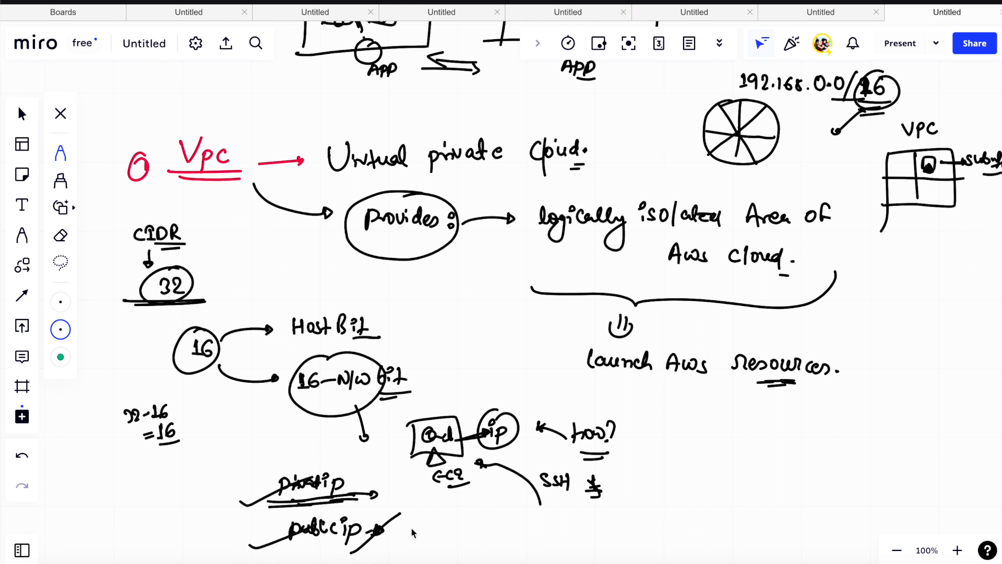
- Add the short note "St" above the private IP and "Dyn" beside the public IP
left_click_drag(295, 458, 287, 462)
left_click_drag(301, 452, 320, 452)
left_click_drag(399, 525, 399, 539)
left_click_drag(411, 531, 425, 546)
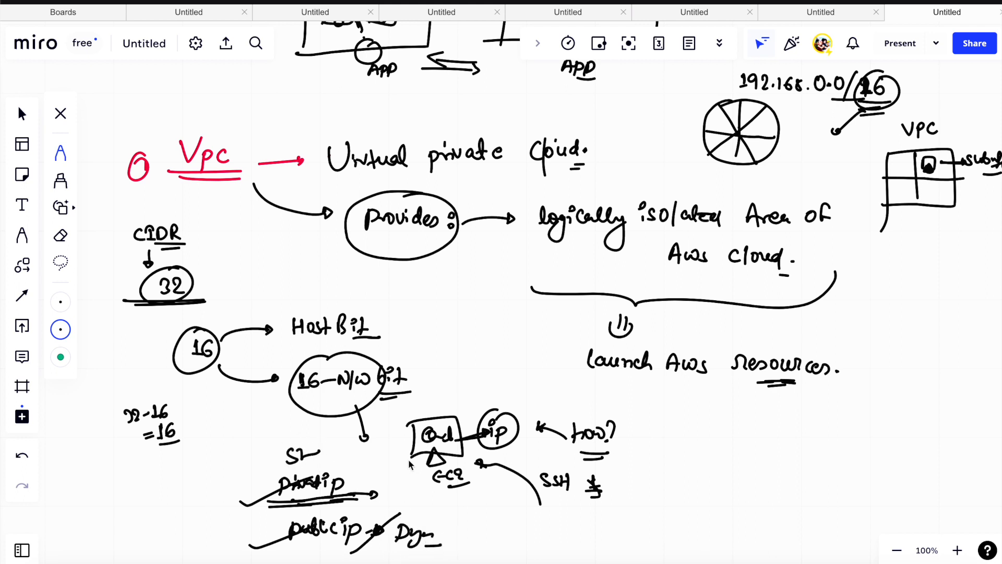
- Underline "16" and "N/W", write a circled 2^16 with a stroke beside them, and draw an arrow down to the EC2 box
left_click_drag(305, 395, 334, 399)
left_click_drag(348, 392, 365, 391)
left_click_drag(348, 396, 367, 396)
mouse_move(444, 345)
left_mouse_down()
mouse_move(463, 367)
mouse_move(479, 342)
mouse_move(494, 352)
left_mouse_up()
left_click_drag(504, 346, 504, 357)
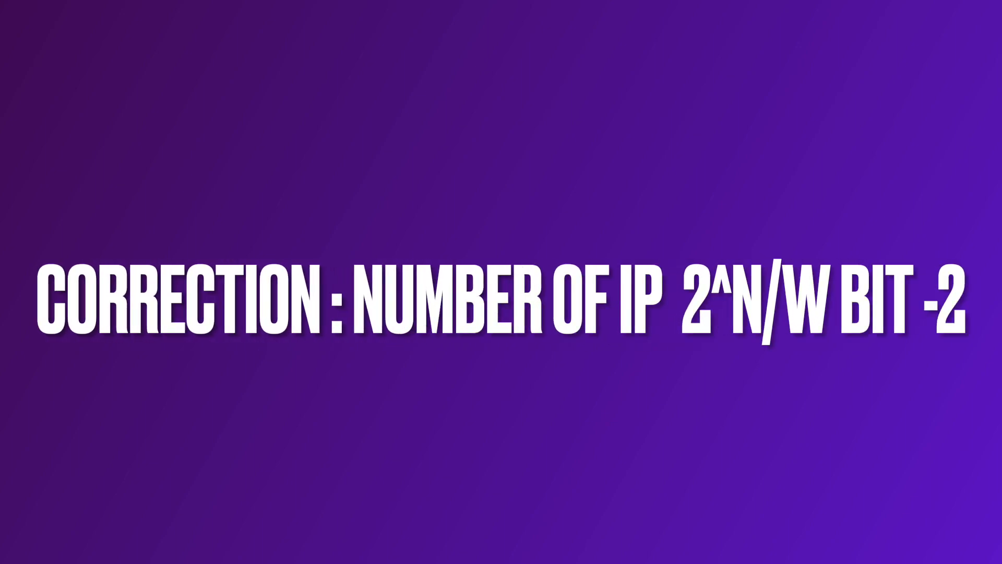
mouse_move(493, 312)
left_mouse_down()
mouse_move(466, 303)
mouse_move(517, 332)
left_mouse_up()
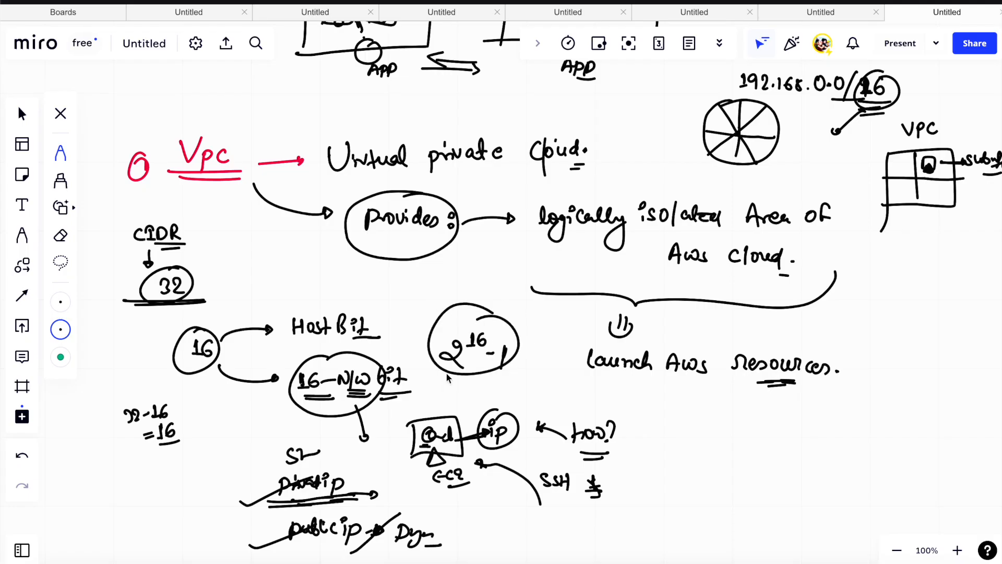
left_click_drag(447, 383, 499, 348)
left_click_drag(443, 392, 443, 410)
- Write the circled item "ii" with "Control virtual N/W Env:" in empty space below the IP notes, underlining "N/W" and "Env"
scroll(537, 362, "down", 8)
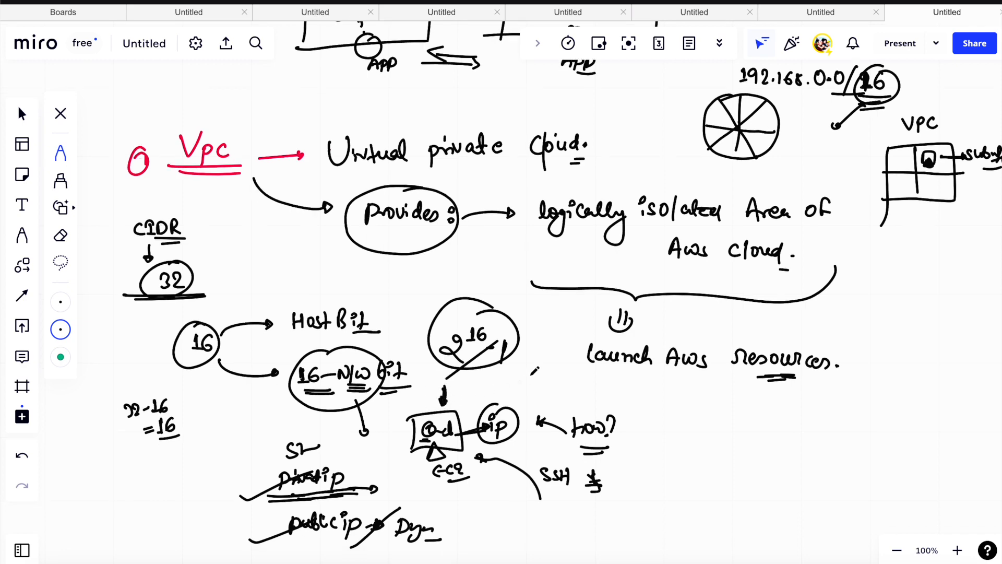
scroll(544, 359, "down", 3)
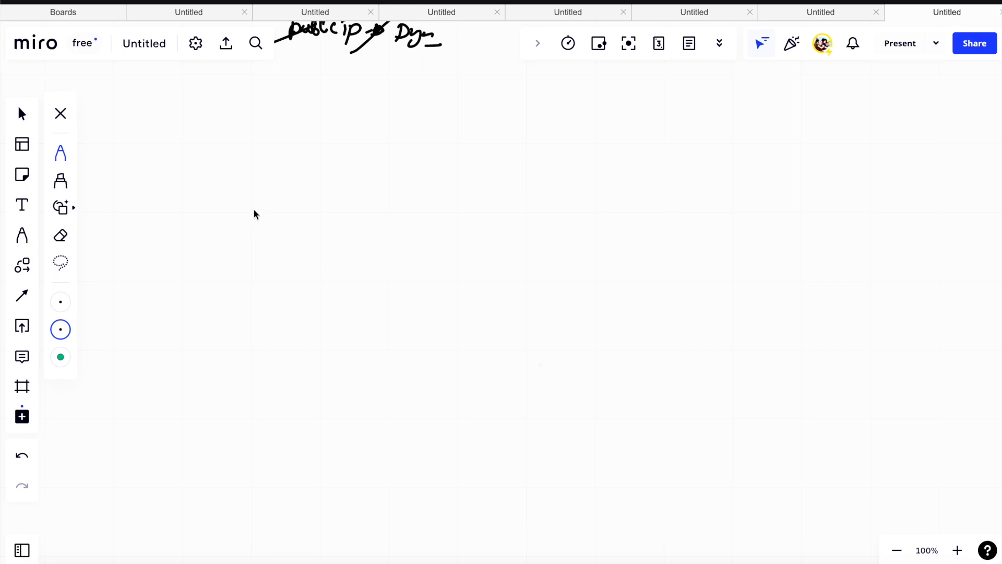
mouse_move(252, 214)
left_mouse_down()
mouse_move(253, 199)
mouse_move(238, 209)
left_mouse_up()
left_click_drag(311, 214, 312, 212)
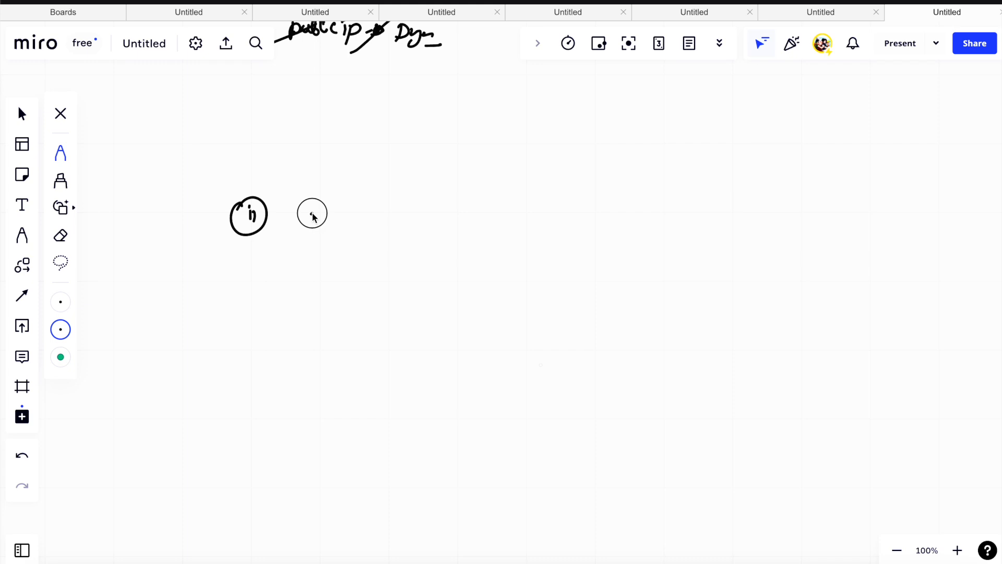
mouse_move(313, 214)
left_mouse_down()
mouse_move(311, 228)
mouse_move(392, 205)
left_mouse_up()
mouse_move(386, 212)
left_mouse_down()
mouse_move(387, 221)
mouse_move(450, 206)
mouse_move(509, 211)
mouse_move(493, 226)
left_mouse_up()
mouse_move(545, 195)
left_mouse_down()
mouse_move(549, 208)
mouse_move(568, 211)
left_mouse_up()
left_click(589, 211)
left_click(497, 224)
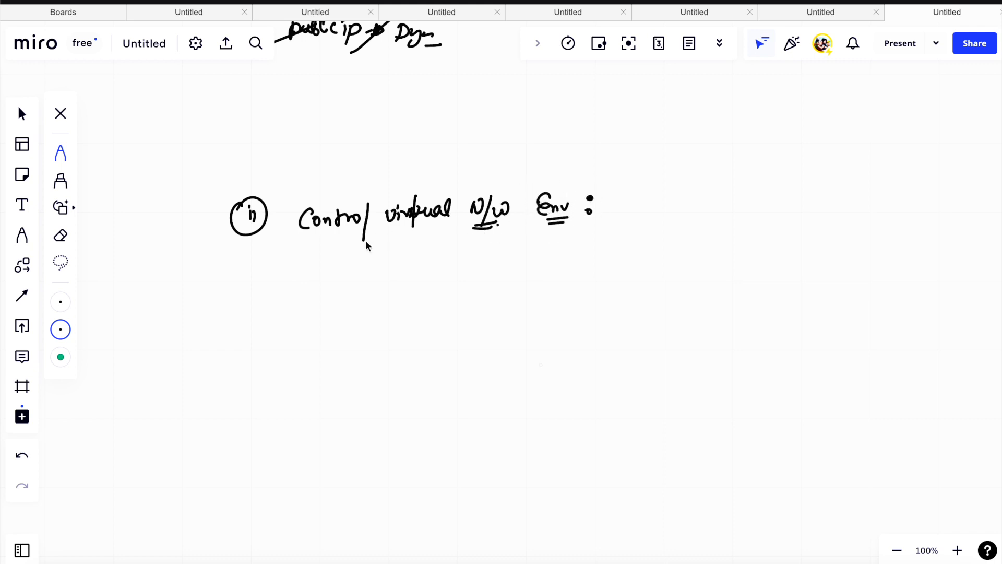
- Draw two arrows branching from the heading to the notes "ip Addr Range" and an underlined "Subnet"
left_click_drag(589, 189, 638, 176)
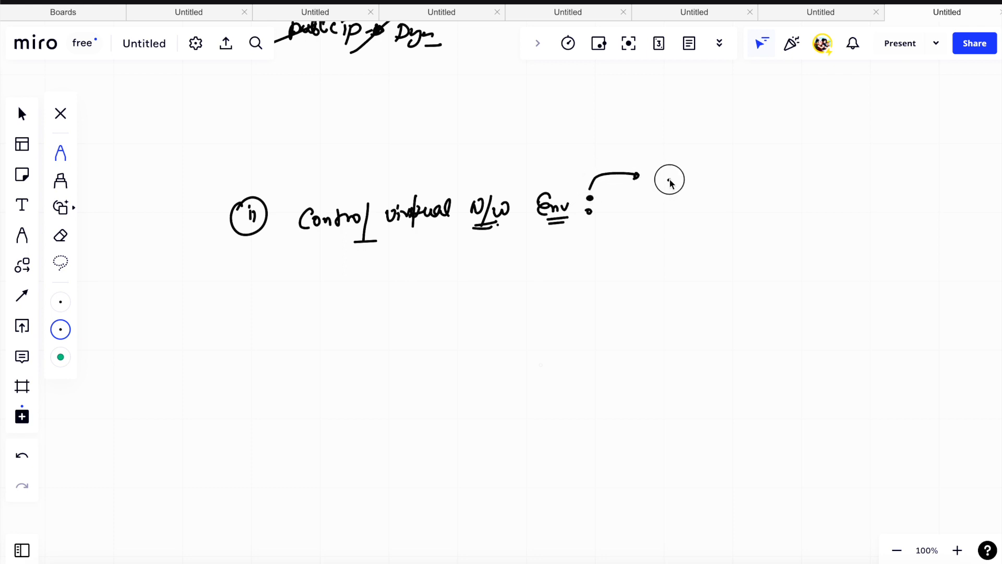
mouse_move(668, 177)
left_mouse_down()
mouse_move(729, 175)
mouse_move(770, 156)
mouse_move(796, 181)
mouse_move(811, 176)
left_mouse_up()
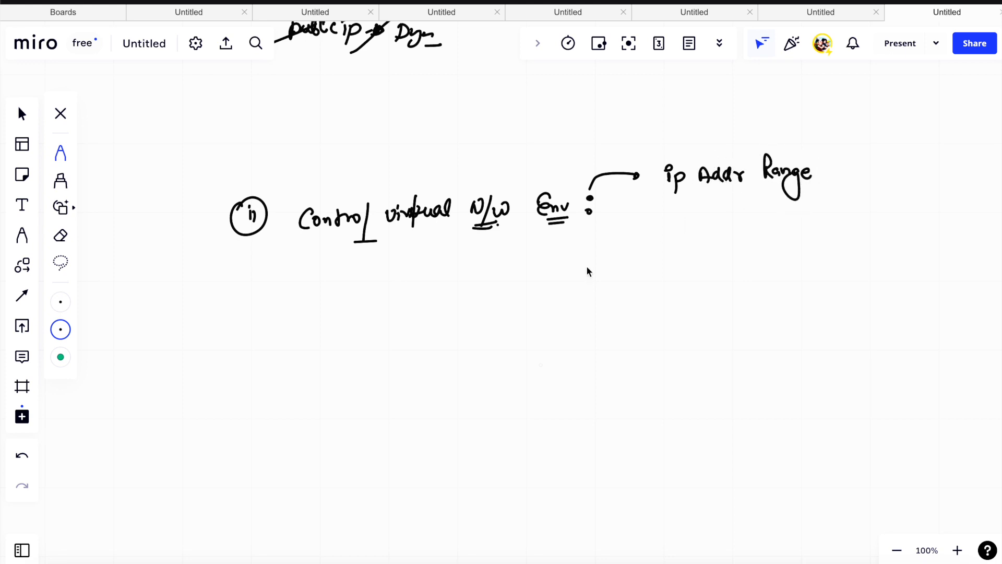
mouse_move(604, 240)
left_mouse_down()
mouse_move(687, 259)
mouse_move(755, 250)
mouse_move(760, 270)
left_mouse_up()
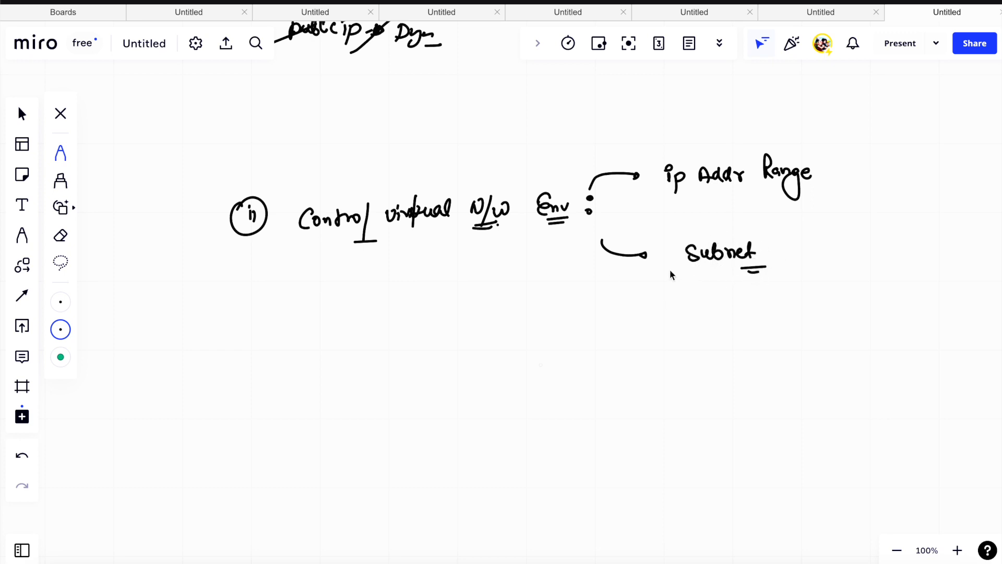
- Draw a third arrow below the subnet branch leading to the note "Configure RT & N/W Gateways"
left_click_drag(579, 284, 637, 340)
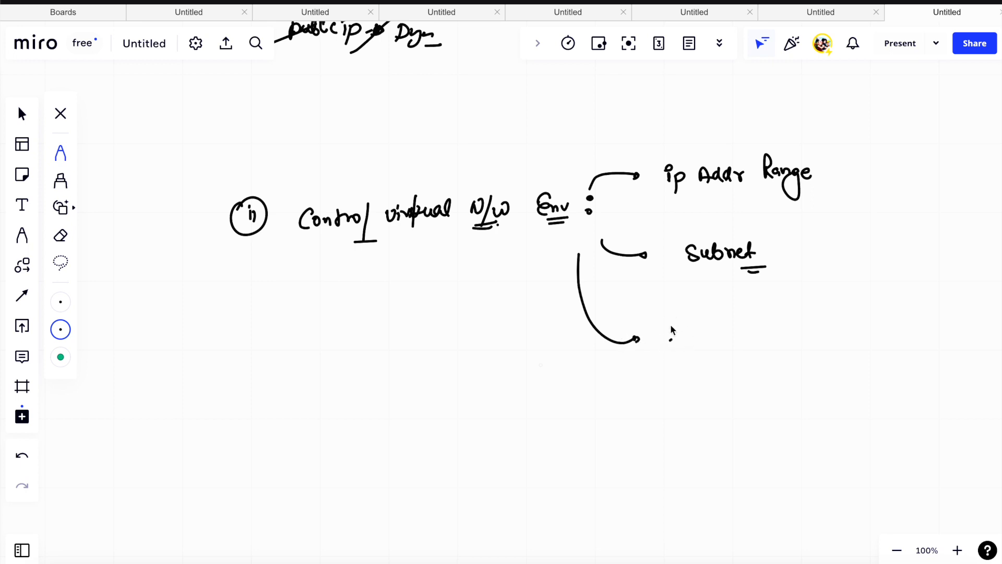
mouse_move(670, 334)
left_mouse_down()
mouse_move(658, 338)
mouse_move(794, 324)
mouse_move(826, 336)
mouse_move(893, 325)
left_mouse_up()
mouse_move(807, 369)
left_mouse_down()
mouse_move(873, 384)
mouse_move(884, 412)
left_mouse_up()
left_click_drag(901, 373, 897, 387)
mouse_move(841, 353)
left_mouse_down()
mouse_move(840, 379)
mouse_move(866, 364)
left_mouse_up()
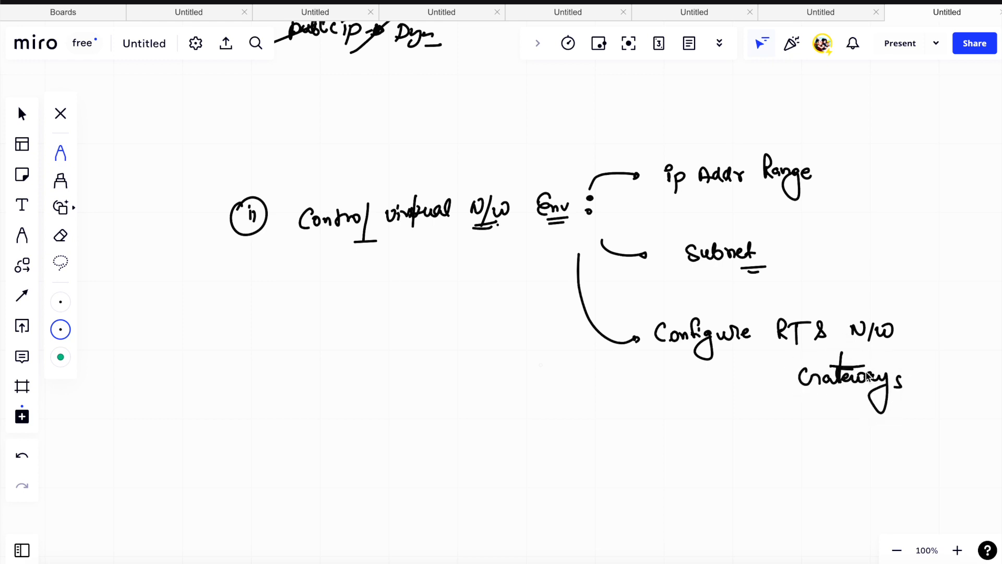
- Underline "Addr" in the IP range note, the end of "Subnet", and "virtual" in the heading
scroll(856, 365, "down", 1)
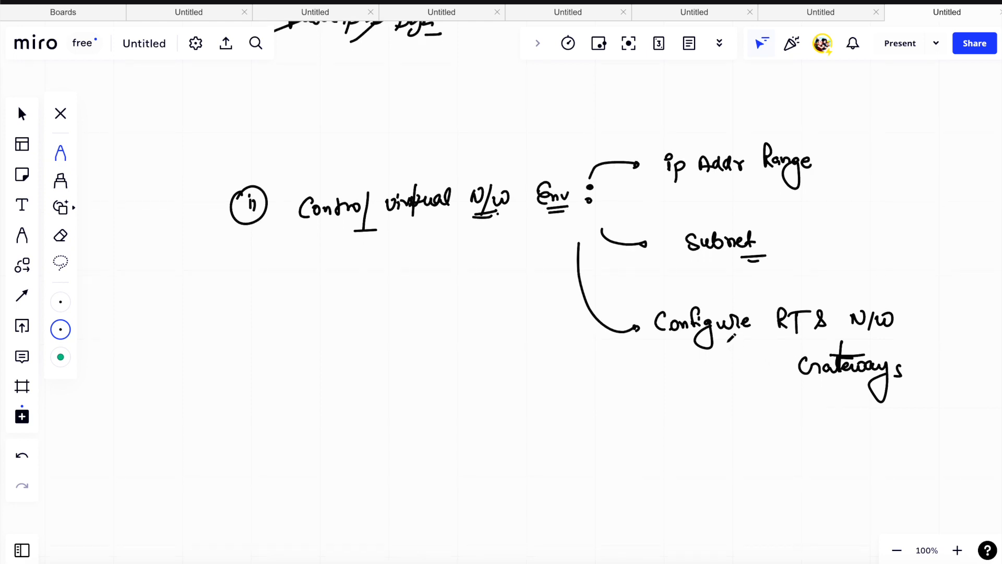
left_click_drag(709, 194, 733, 192)
left_click_drag(729, 257, 764, 255)
left_click_drag(399, 224, 425, 229)
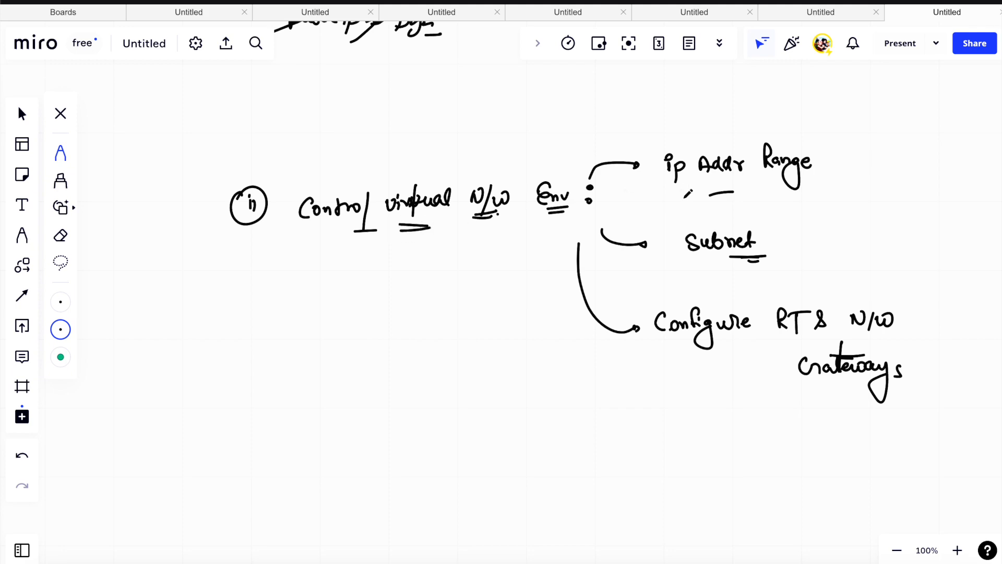
scroll(723, 203, "up", 10)
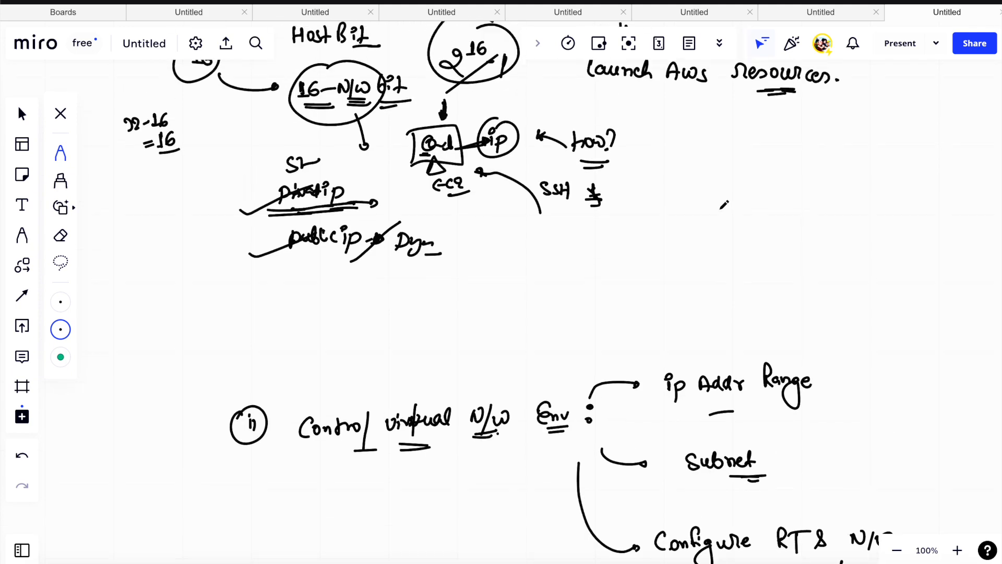
mouse_move(817, 131)
left_mouse_down()
mouse_move(887, 144)
mouse_move(819, 104)
mouse_move(783, 149)
mouse_move(861, 143)
left_mouse_up()
scroll(733, 241, "down", 10)
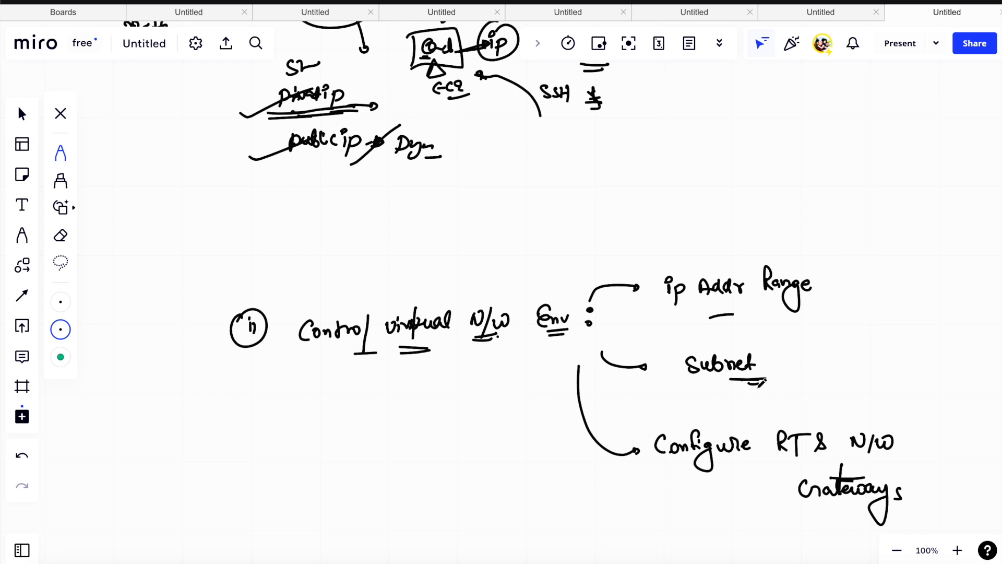
- Underline "Configure" and "RT" in the third branch note
mouse_move(723, 471)
left_mouse_down()
mouse_move(767, 470)
mouse_move(762, 477)
left_mouse_up()
scroll(770, 462, "down", 7)
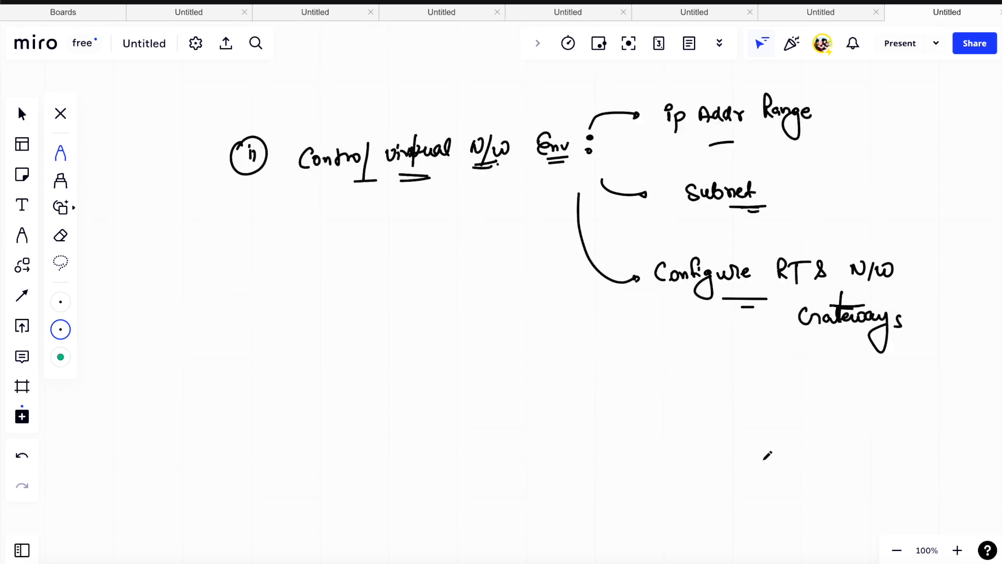
scroll(767, 455, "down", 1)
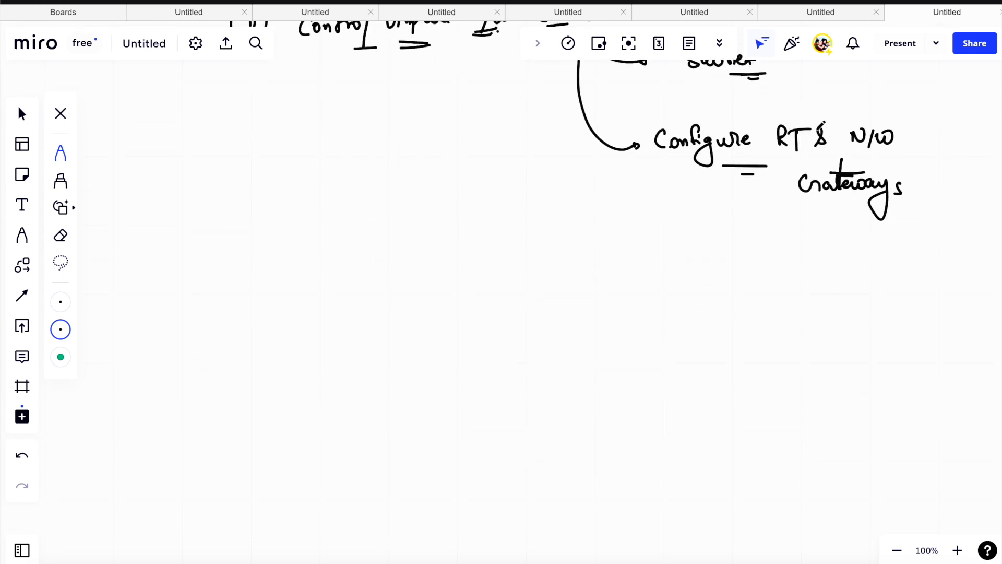
mouse_move(791, 156)
left_mouse_down()
mouse_move(816, 157)
mouse_move(818, 167)
left_mouse_up()
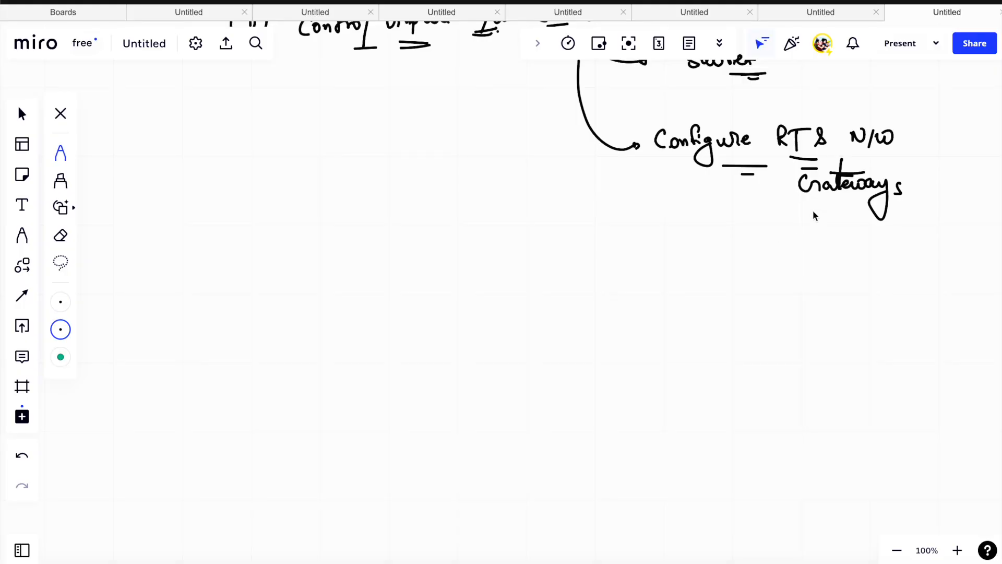
- Draw two arrows down from "Gateways" to the circled labels "IGW" and "NAT GW"
left_click_drag(819, 209, 771, 255)
mouse_move(697, 274)
left_mouse_down()
mouse_move(700, 287)
mouse_move(725, 286)
mouse_move(737, 260)
left_mouse_up()
left_click_drag(843, 251, 843, 252)
left_click_drag(835, 286, 847, 272)
left_click_drag(849, 285, 858, 279)
left_click_drag(864, 274, 863, 285)
mouse_move(859, 275)
left_mouse_down()
mouse_move(885, 275)
mouse_move(890, 285)
mouse_move(917, 275)
left_mouse_up()
mouse_move(882, 249)
left_mouse_down()
mouse_move(922, 277)
mouse_move(899, 259)
left_mouse_up()
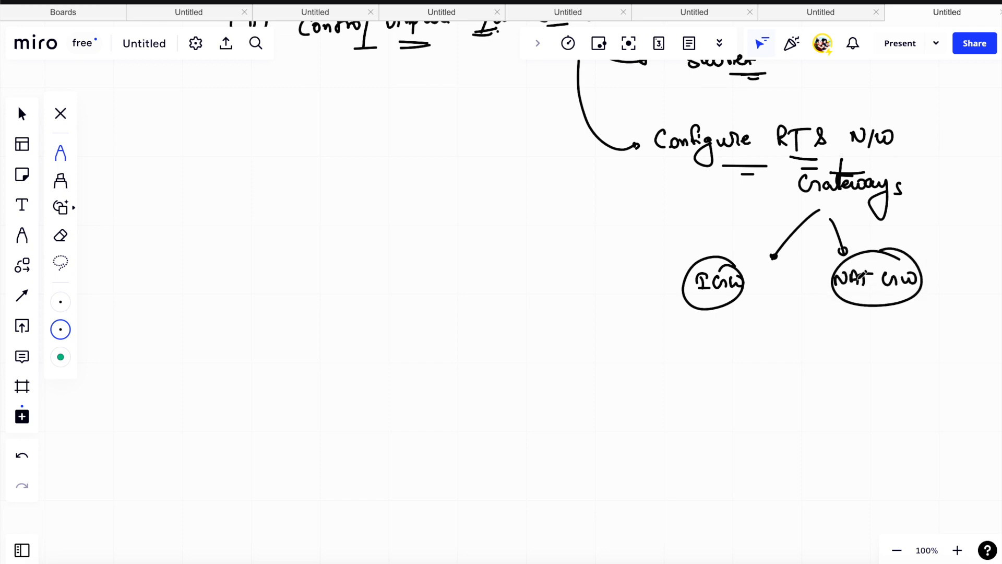
- Draw an arrow from the circled IGW to the note "Connect to internet" and double-underline "to internet"
scroll(860, 276, "down", 3)
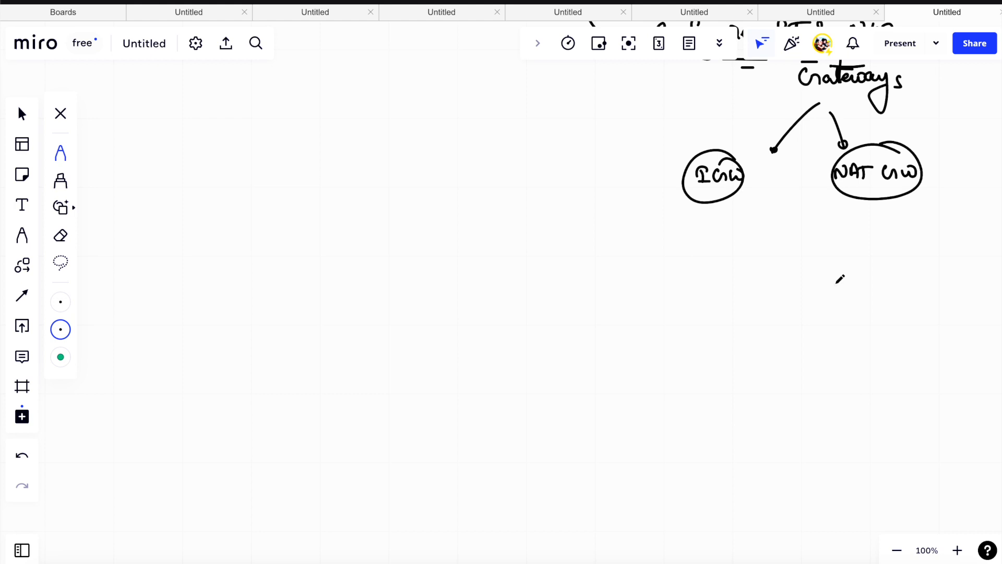
left_click_drag(697, 201, 655, 251)
mouse_move(600, 268)
left_mouse_down()
mouse_move(599, 288)
mouse_move(743, 286)
left_mouse_up()
left_click_drag(748, 270, 748, 286)
left_click_drag(744, 283, 753, 282)
left_click_drag(696, 297, 732, 295)
left_click_drag(695, 299, 725, 299)
left_click_drag(662, 297, 692, 302)
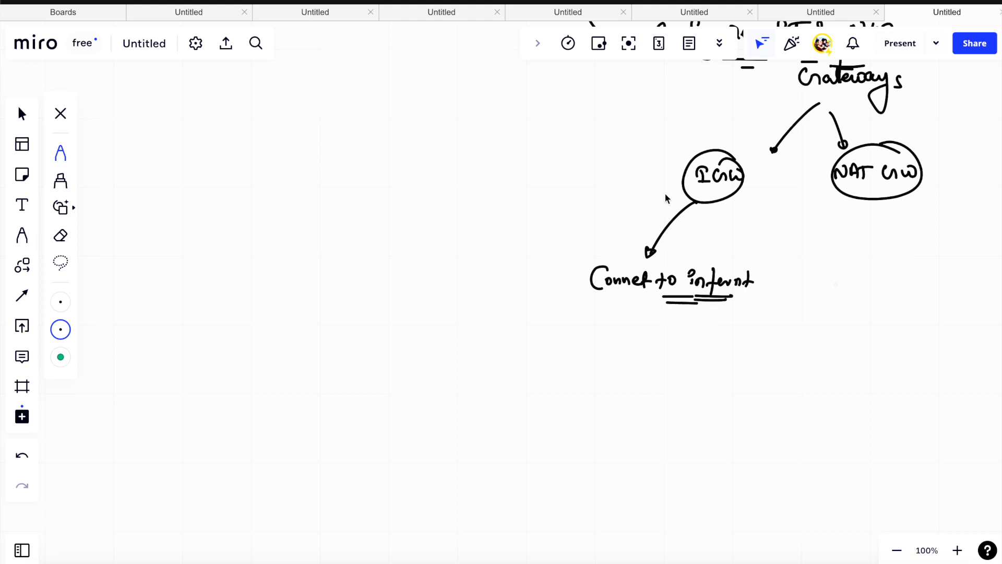
- Sketch a square labelled with a circled "VPC" and attach a circled "IGW" to its upper edge
mouse_move(343, 157)
left_mouse_down()
mouse_move(331, 252)
mouse_move(421, 147)
mouse_move(402, 239)
mouse_move(331, 248)
left_mouse_up()
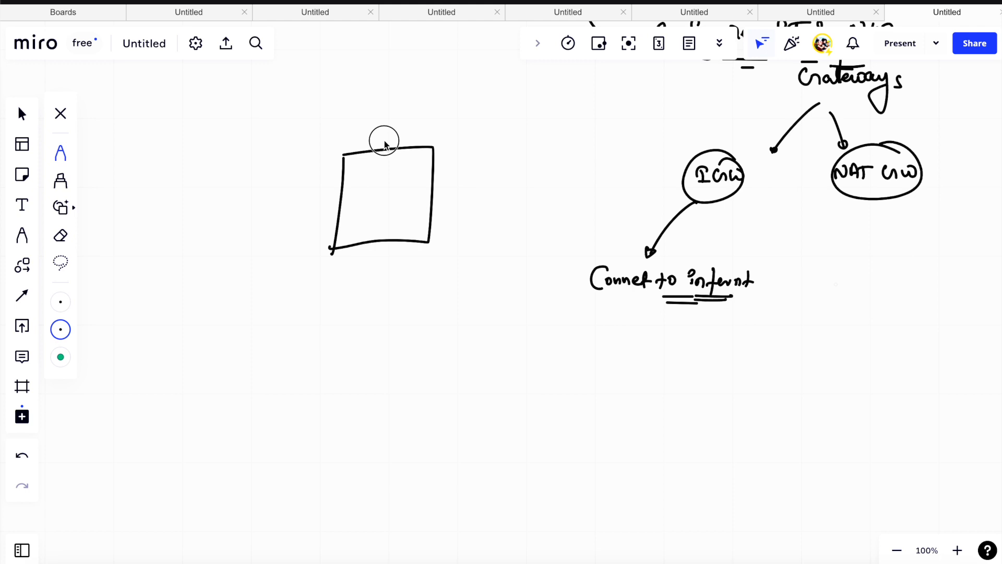
left_click_drag(383, 135, 399, 138)
left_click_drag(409, 136, 404, 142)
mouse_move(388, 124)
left_mouse_down()
mouse_move(475, 125)
mouse_move(481, 108)
left_mouse_up()
left_click_drag(453, 152, 497, 122)
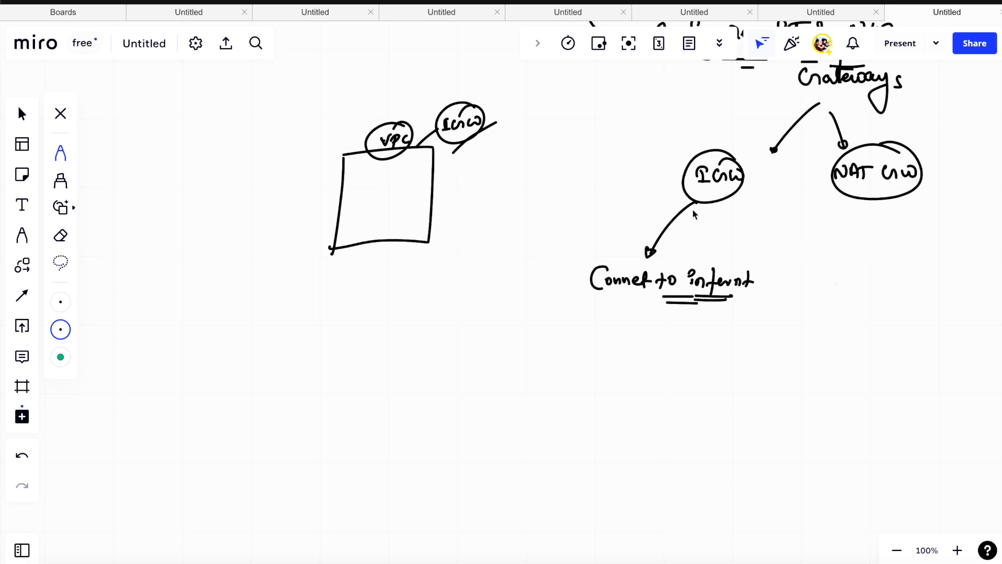
- Underline the IGW and VPC labels and draw four smaller boxes inside the VPC square
left_click_drag(450, 136, 464, 136)
left_click_drag(452, 140, 463, 140)
mouse_move(385, 148)
left_mouse_down()
mouse_move(405, 150)
mouse_move(353, 179)
mouse_move(350, 199)
left_mouse_up()
mouse_move(354, 162)
left_mouse_down()
mouse_move(384, 163)
mouse_move(352, 191)
left_mouse_up()
mouse_move(395, 161)
left_mouse_down()
mouse_move(420, 159)
mouse_move(351, 234)
left_mouse_up()
left_click_drag(393, 200, 396, 230)
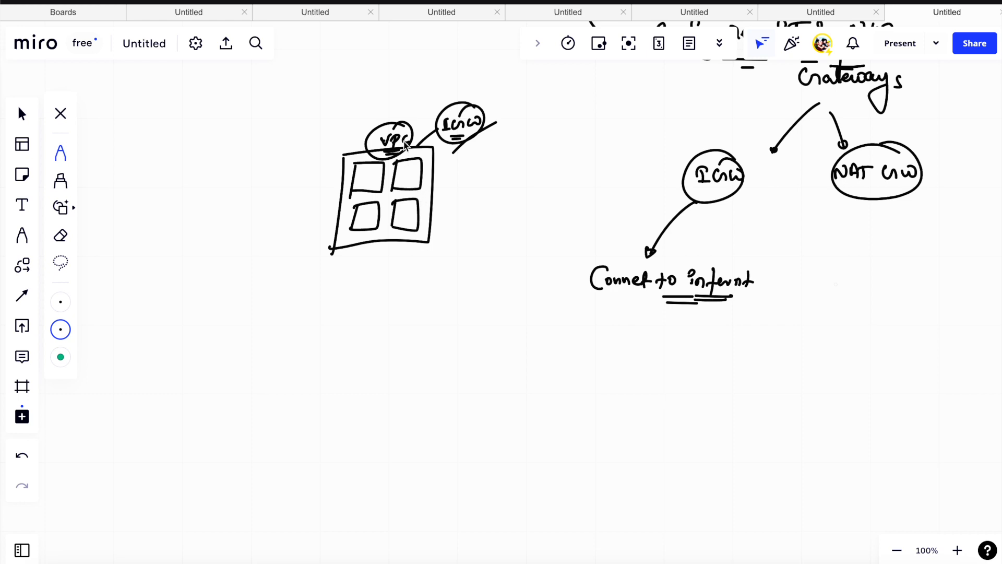
- Draw a small mark inside each of the four inner boxes and reinforce the line between the VPC and the IGW
left_click_drag(432, 134, 418, 144)
left_click_drag(364, 180, 408, 185)
mouse_move(365, 216)
left_mouse_down()
mouse_move(373, 229)
mouse_move(405, 230)
left_mouse_up()
left_click_drag(415, 145, 462, 126)
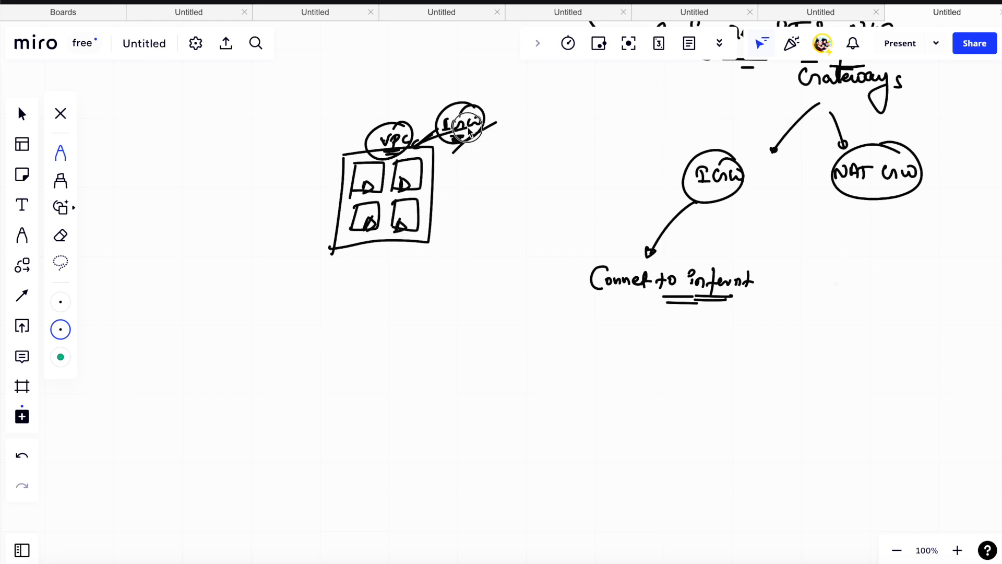
- Write item one "default VPC" with an arrow to "All set up", and item two "Custom VPC" with an arrow to "N/W"
mouse_move(136, 155)
left_mouse_down()
mouse_move(130, 141)
mouse_move(164, 154)
mouse_move(239, 150)
mouse_move(242, 170)
mouse_move(195, 178)
mouse_move(183, 214)
mouse_move(243, 226)
mouse_move(252, 210)
mouse_move(259, 233)
left_mouse_up()
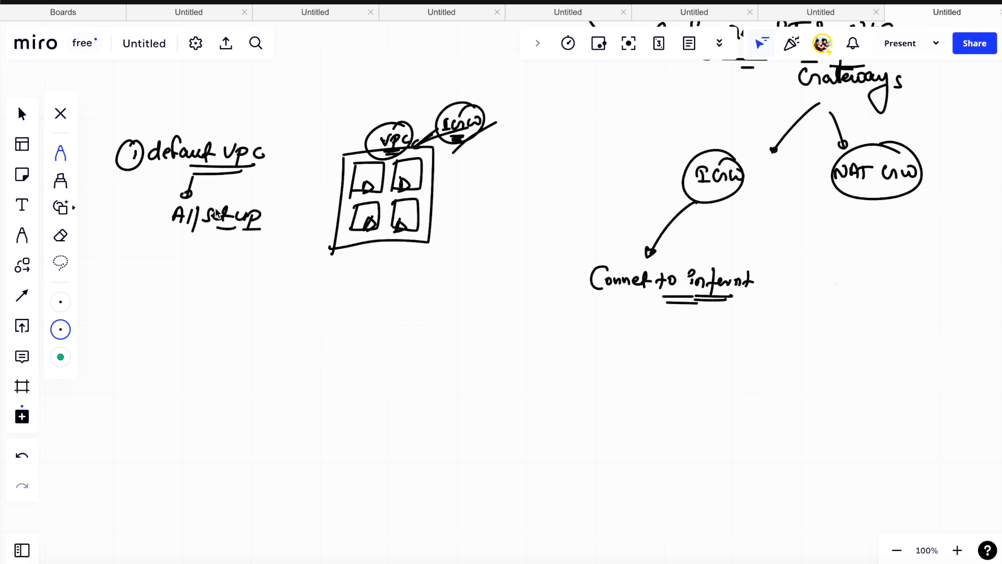
left_click_drag(134, 288, 141, 298)
mouse_move(140, 283)
left_mouse_down()
mouse_move(118, 302)
mouse_move(132, 288)
left_mouse_up()
left_click_drag(176, 283, 267, 307)
mouse_move(286, 292)
left_mouse_down()
mouse_move(277, 301)
mouse_move(360, 286)
mouse_move(365, 301)
left_mouse_up()
mouse_move(371, 290)
left_mouse_down()
mouse_move(387, 292)
mouse_move(396, 313)
left_mouse_up()
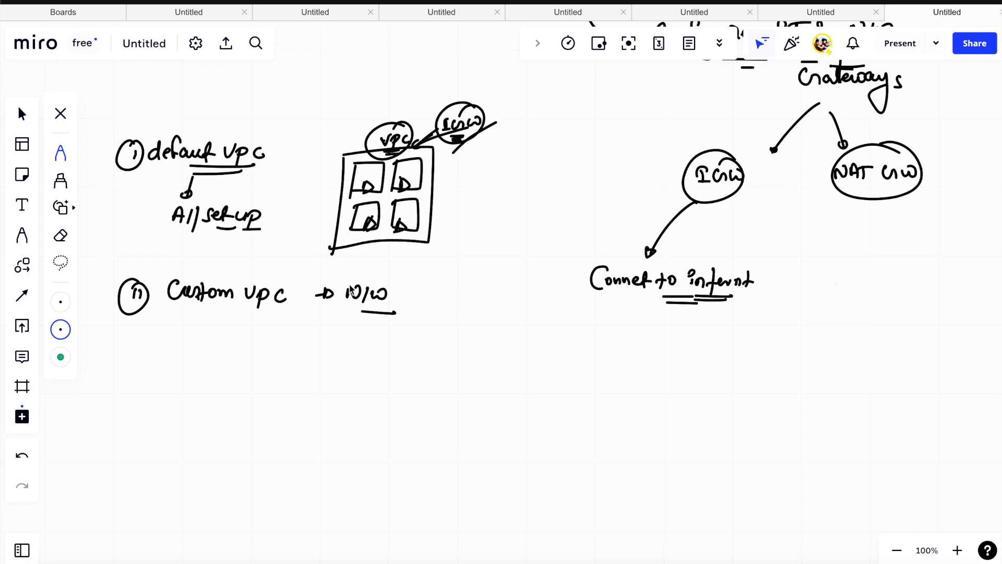
- Draw a large tick over the number of the Custom VPC item
scroll(351, 292, "down", 1)
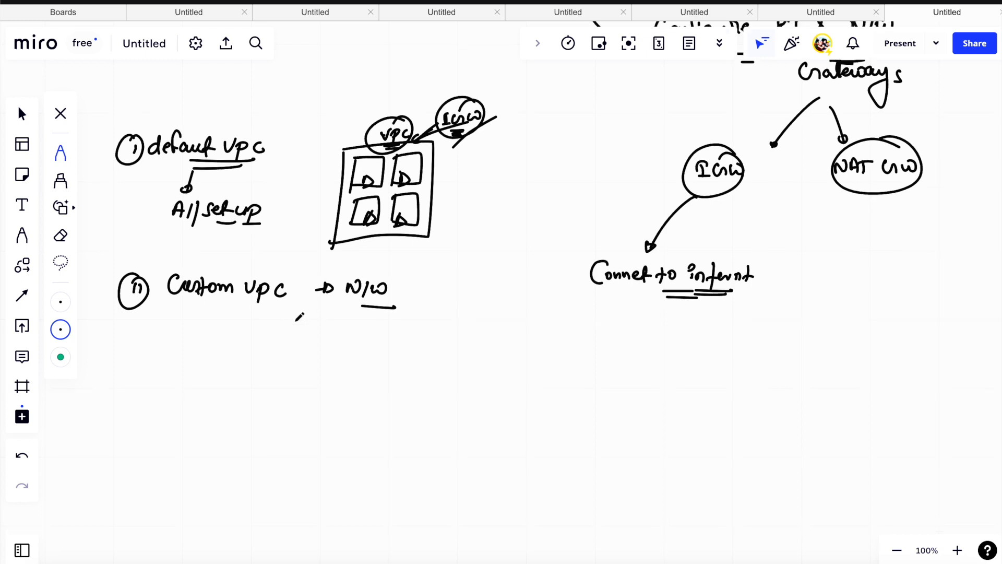
scroll(303, 333, "down", 2)
scroll(299, 334, "up", 2)
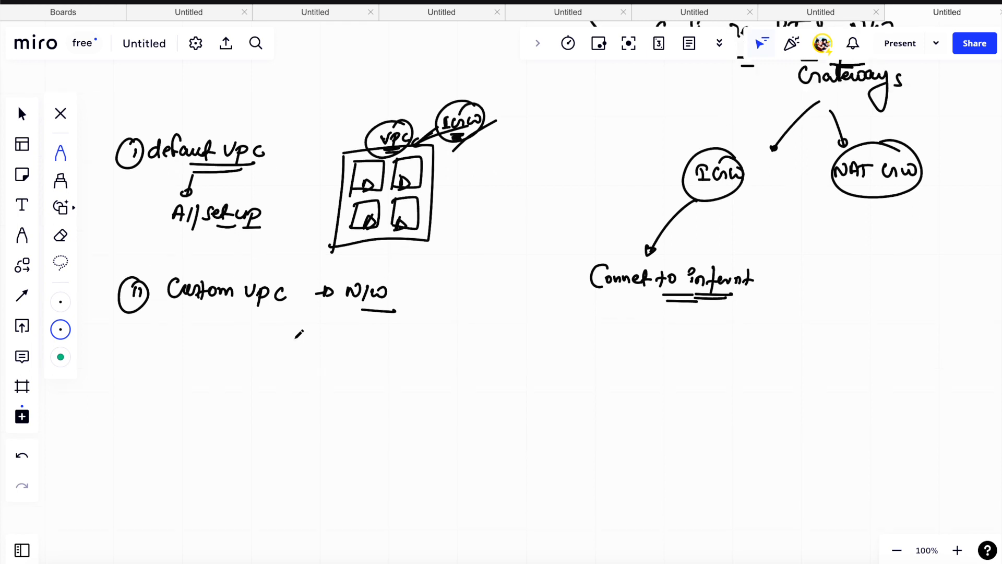
scroll(299, 334, "down", 3)
mouse_move(88, 267)
left_mouse_down()
mouse_move(100, 274)
mouse_move(167, 233)
left_mouse_up()
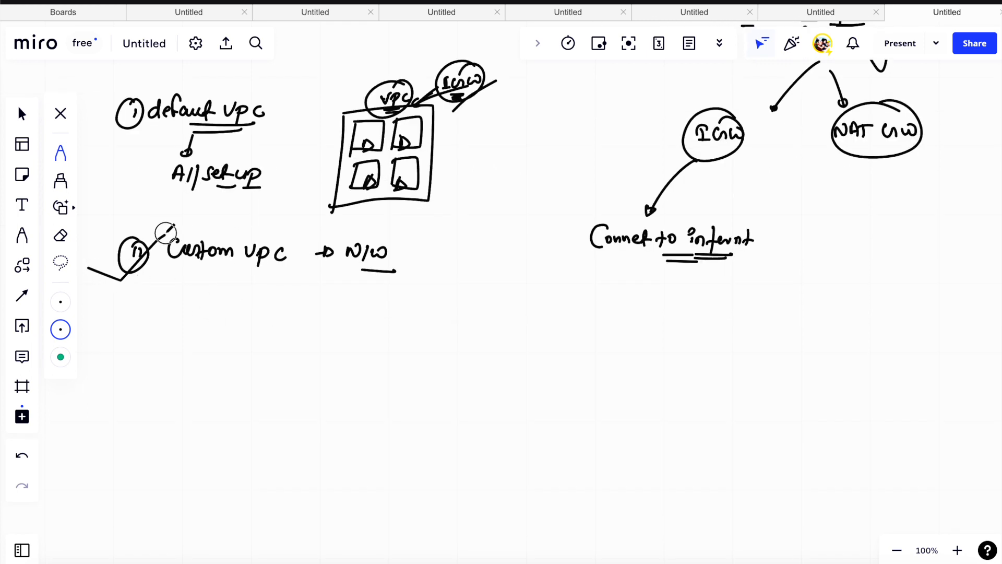
- Change the pen colour to green, write "3-tier Architecture in AWS" with an arrow to a circled "N/W", and draw five stars below
left_click(60, 330)
left_click(159, 302)
left_click_drag(268, 283, 268, 293)
mouse_move(272, 282)
left_mouse_down()
mouse_move(273, 292)
mouse_move(287, 288)
left_mouse_up()
mouse_move(185, 330)
left_mouse_down()
mouse_move(184, 347)
mouse_move(208, 336)
left_mouse_up()
mouse_move(219, 325)
left_mouse_down()
mouse_move(233, 337)
mouse_move(294, 339)
mouse_move(407, 329)
mouse_move(429, 350)
mouse_move(501, 324)
mouse_move(514, 334)
mouse_move(495, 351)
mouse_move(504, 360)
left_mouse_up()
mouse_move(221, 371)
left_mouse_down()
mouse_move(221, 385)
mouse_move(272, 374)
mouse_move(302, 384)
mouse_move(319, 368)
mouse_move(337, 374)
mouse_move(337, 386)
left_mouse_up()
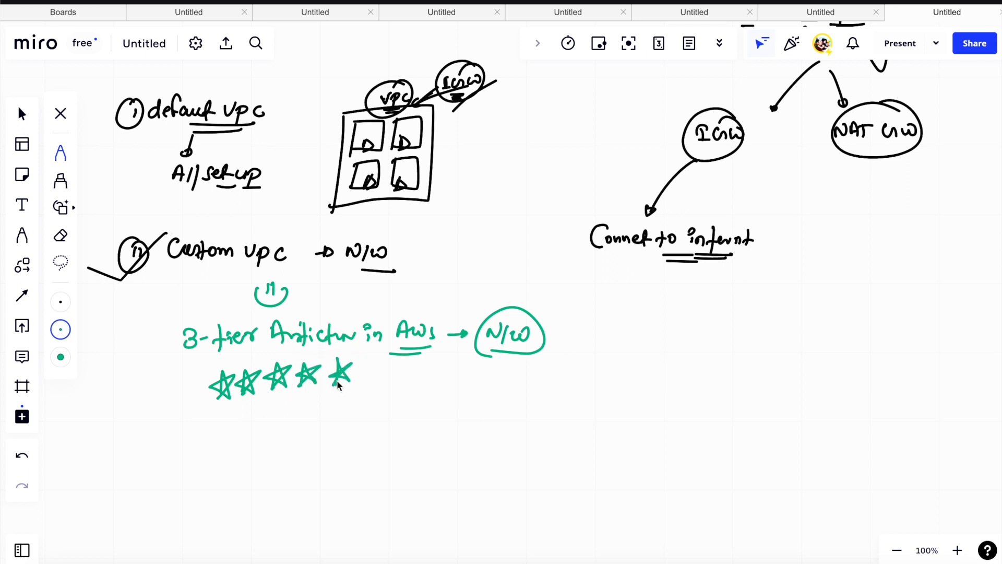
scroll(336, 391, "down", 3)
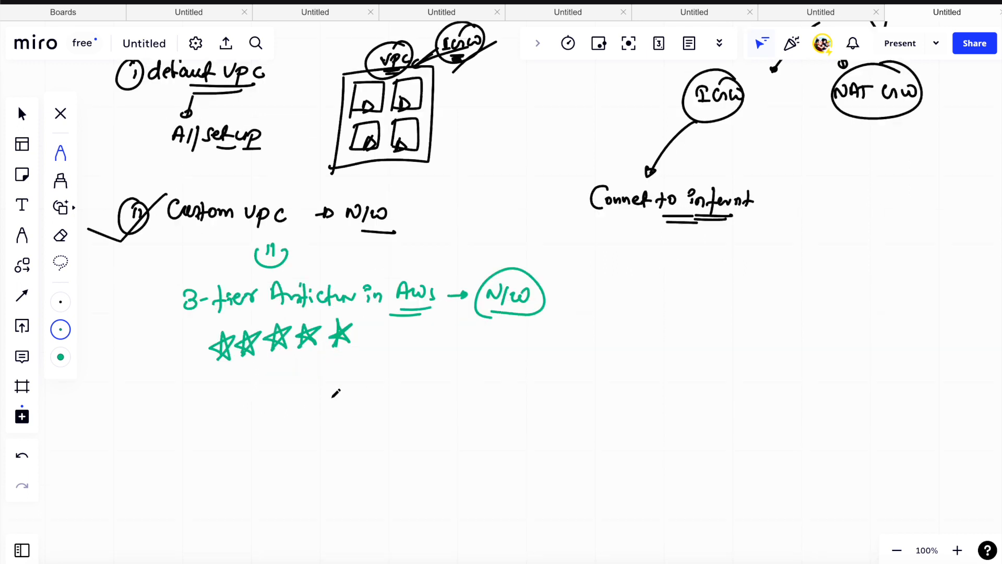
- Write a circled item "ii" with the text "Terraform" in green below the row of stars
scroll(328, 399, "down", 4)
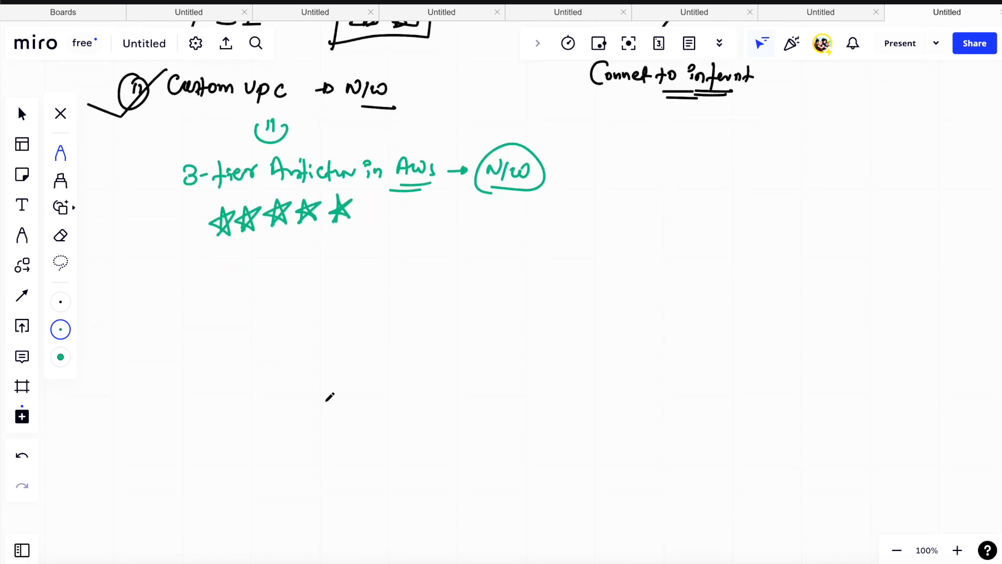
scroll(328, 396, "up", 8)
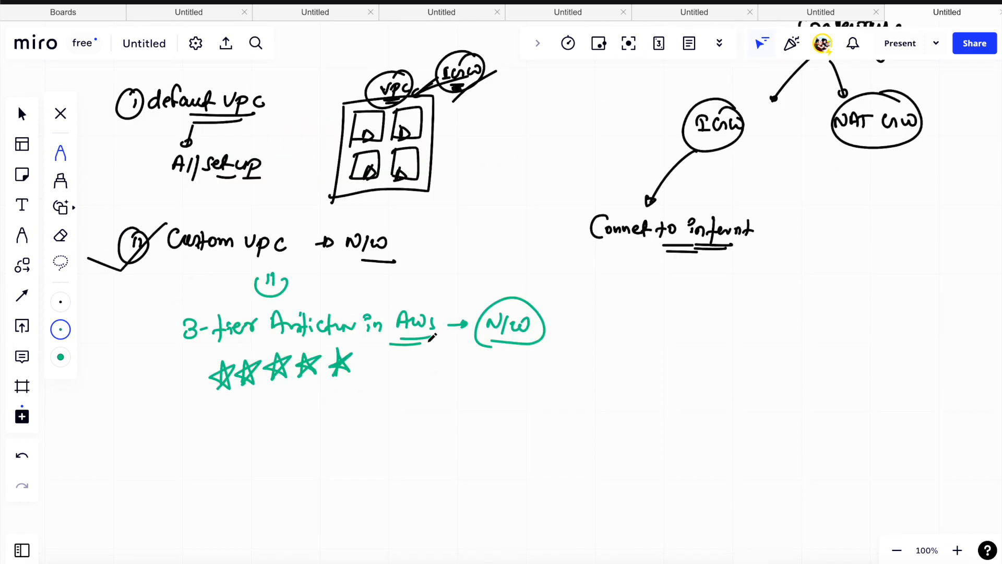
scroll(262, 359, "down", 1)
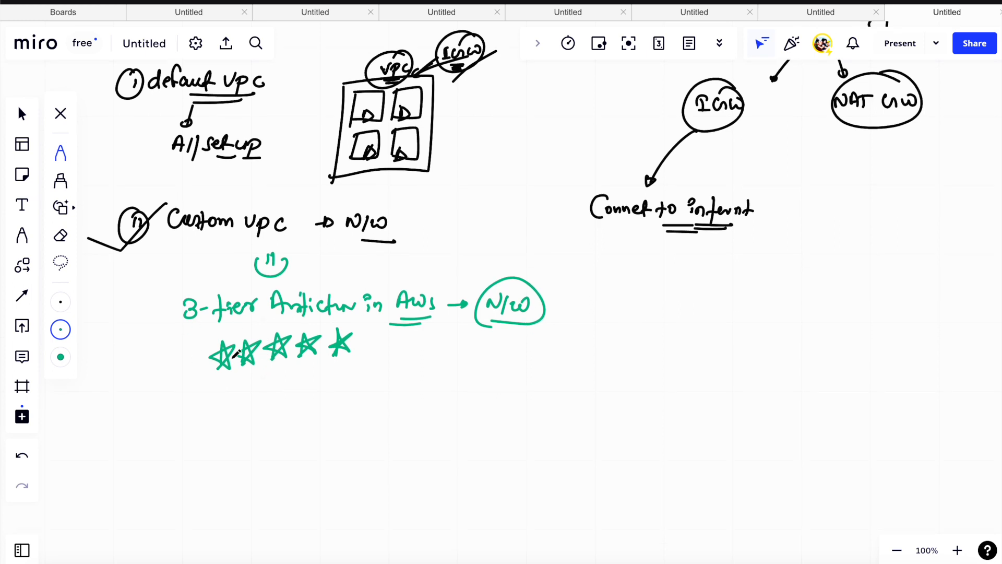
left_click_drag(190, 401, 190, 408)
left_click_drag(194, 400, 193, 409)
mouse_move(191, 391)
left_mouse_down()
mouse_move(231, 400)
mouse_move(232, 415)
mouse_move(286, 405)
mouse_move(316, 418)
left_mouse_up()
- Tick the 3-tier Architecture line, underline "Terraform", draw an arrow from it up towards the stars, and bracket both items with a tall brace
mouse_move(149, 324)
left_mouse_down()
mouse_move(218, 305)
mouse_move(183, 301)
mouse_move(193, 315)
mouse_move(172, 315)
mouse_move(212, 310)
left_mouse_up()
left_click_drag(256, 424, 289, 428)
mouse_move(344, 402)
left_mouse_down()
mouse_move(375, 405)
mouse_move(371, 365)
mouse_move(373, 378)
left_mouse_up()
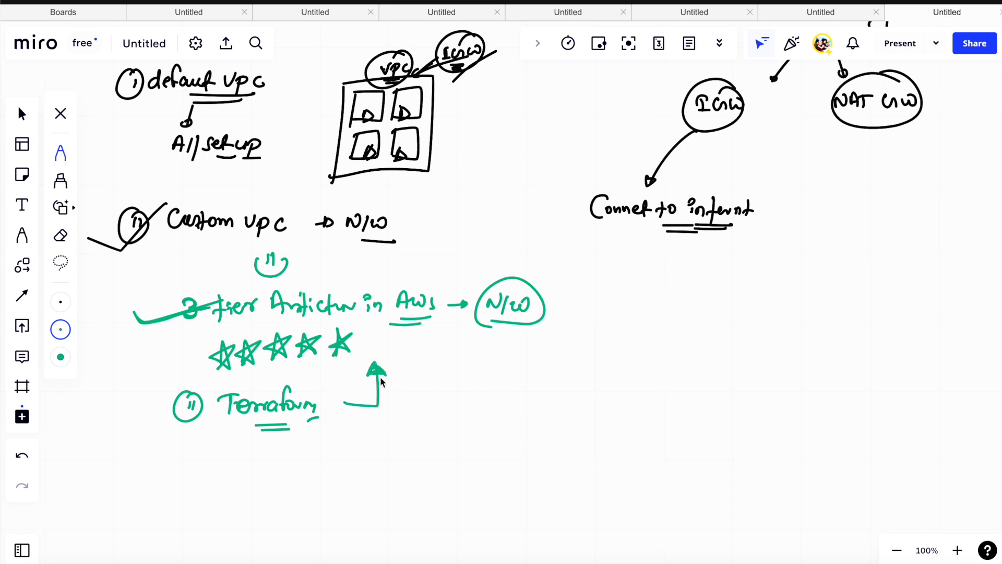
mouse_move(384, 369)
left_mouse_down()
mouse_move(375, 366)
mouse_move(387, 375)
left_mouse_up()
mouse_move(571, 289)
left_mouse_down()
mouse_move(588, 318)
mouse_move(590, 407)
mouse_move(567, 443)
left_mouse_up()
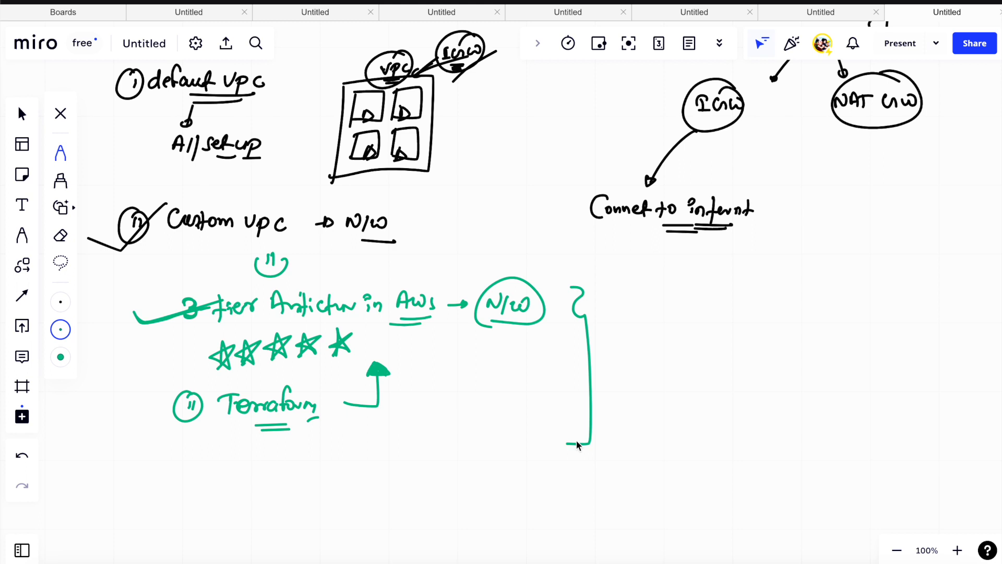
- Change the pen colour to black and write a circled, underlined item number "iii" below the Terraform item
scroll(577, 412, "down", 5)
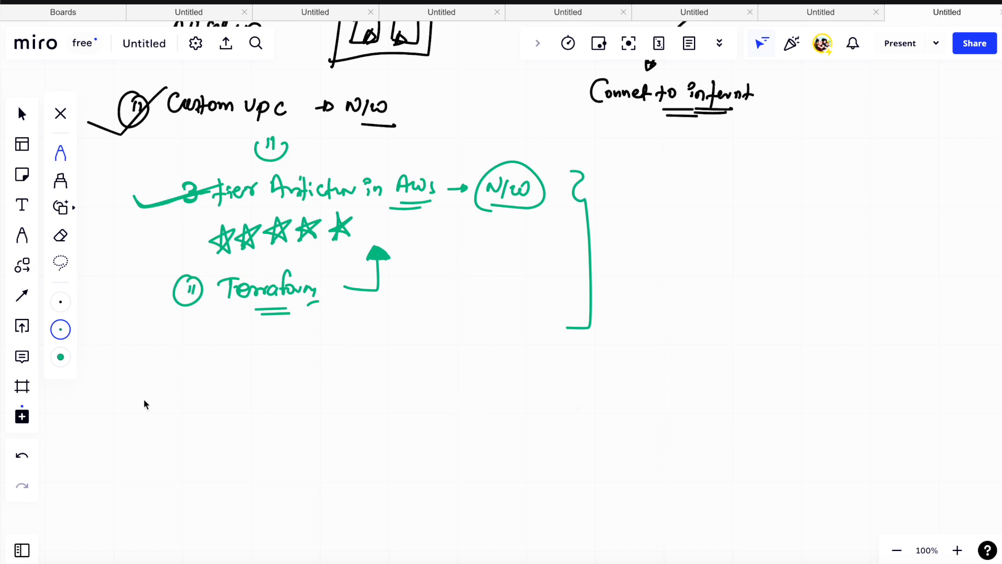
left_click(60, 329)
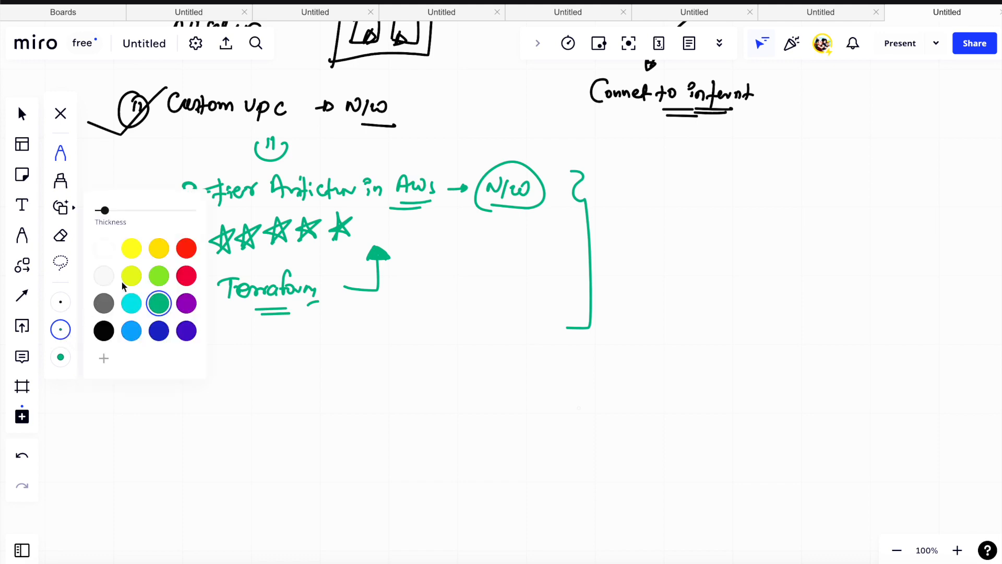
left_click(103, 329)
left_click_drag(159, 364, 157, 375)
left_click_drag(163, 363, 172, 373)
mouse_move(168, 352)
left_mouse_down()
mouse_move(159, 358)
mouse_move(173, 387)
left_mouse_up()
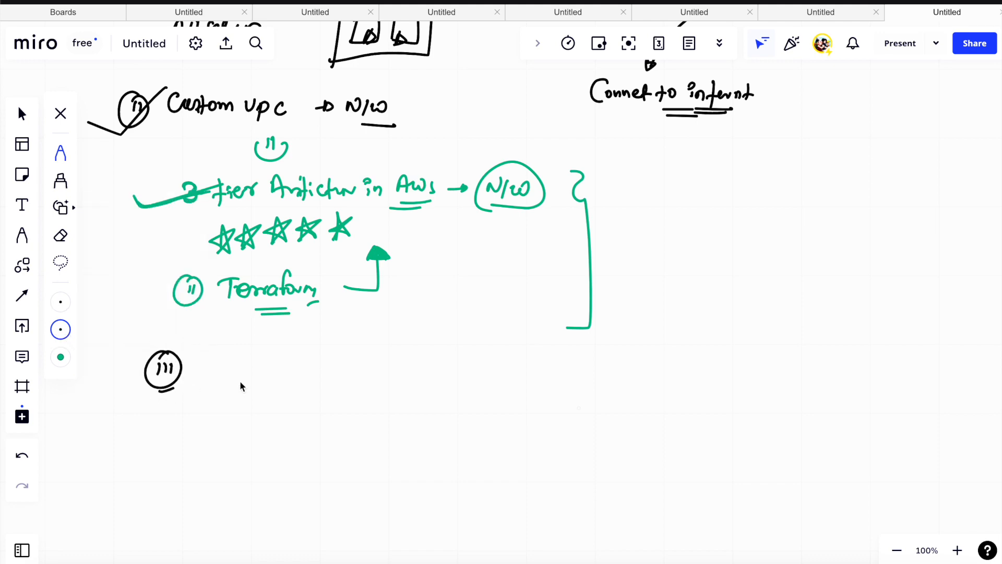
- Add a short underline below the words "private Cloud" in the VPC definition
scroll(229, 337, "up", 1)
scroll(231, 332, "up", 8)
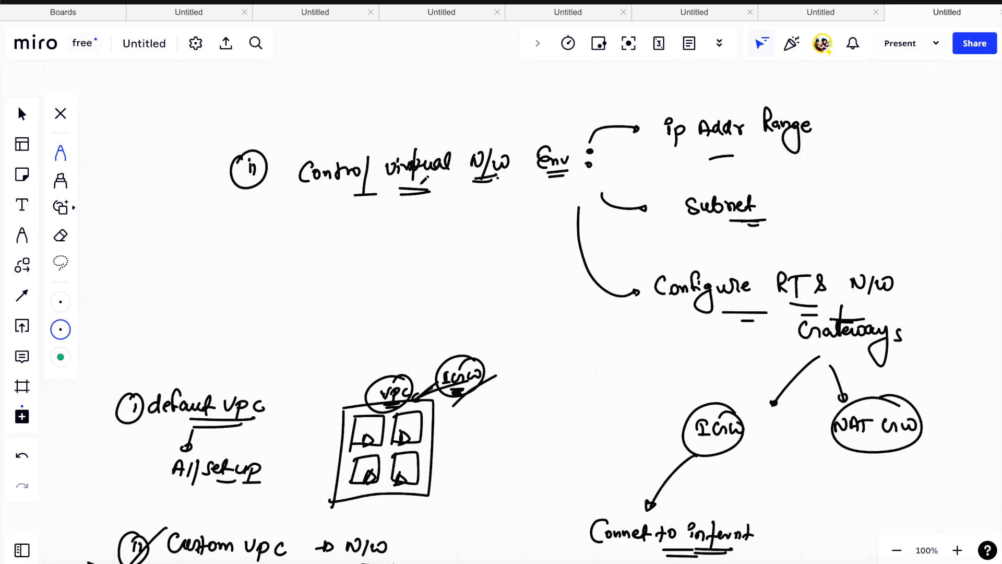
scroll(397, 209, "up", 4)
scroll(388, 216, "up", 8)
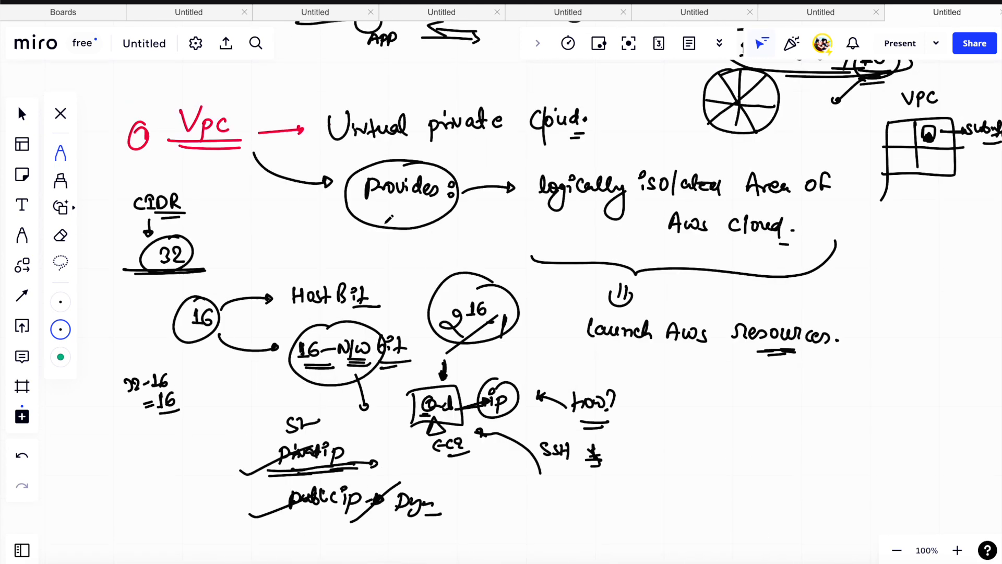
left_click_drag(512, 153, 525, 152)
scroll(697, 249, "down", 1)
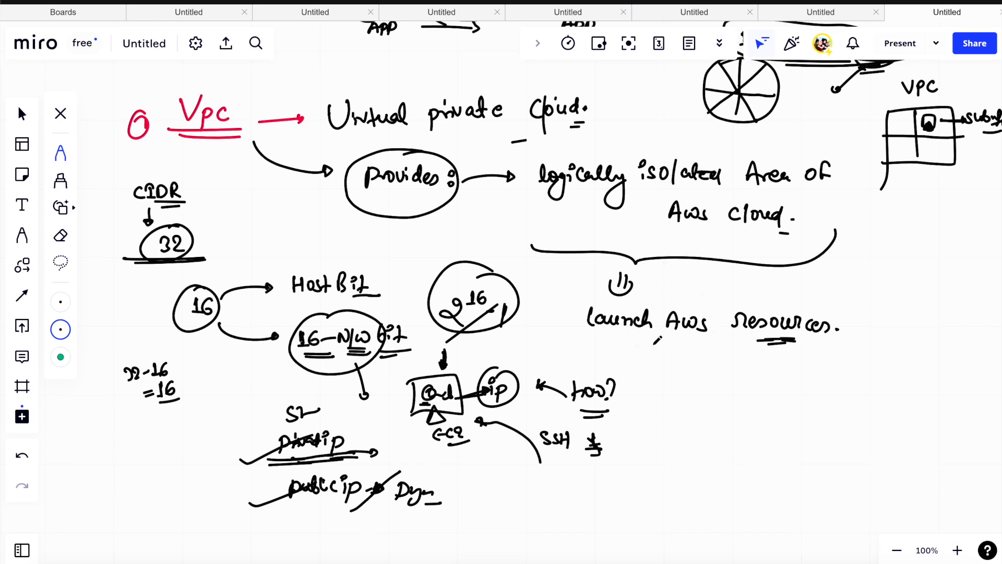
- Reinforce the underline below "Addr" in the "ip Addr Range" note
scroll(651, 341, "down", 10)
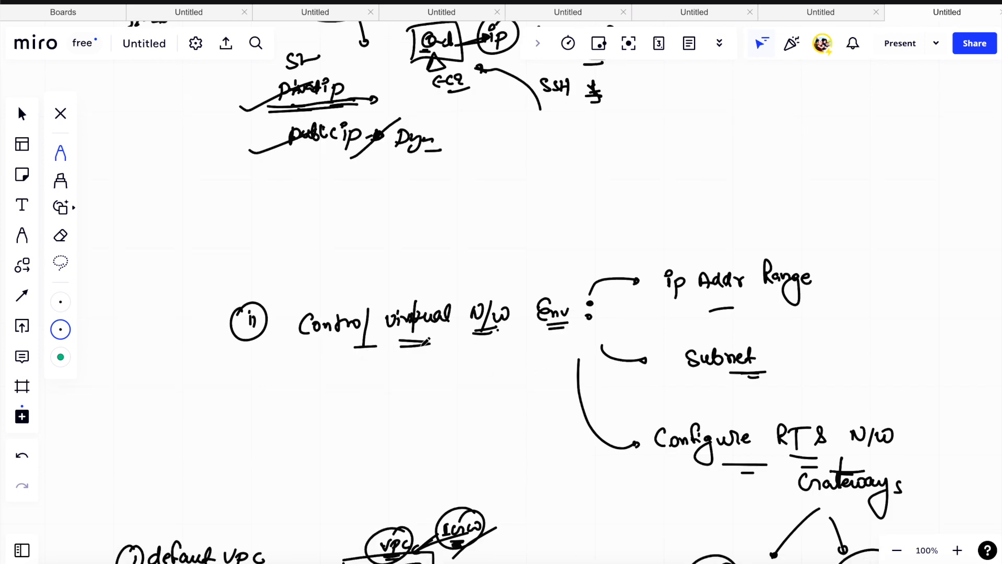
scroll(426, 342, "down", 1)
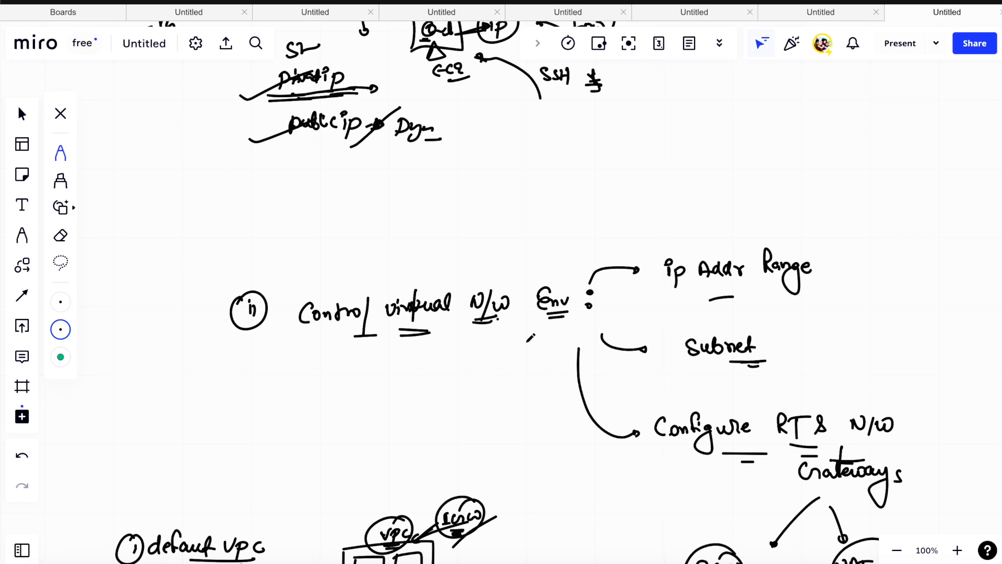
left_click_drag(709, 299, 746, 291)
scroll(792, 400, "down", 3)
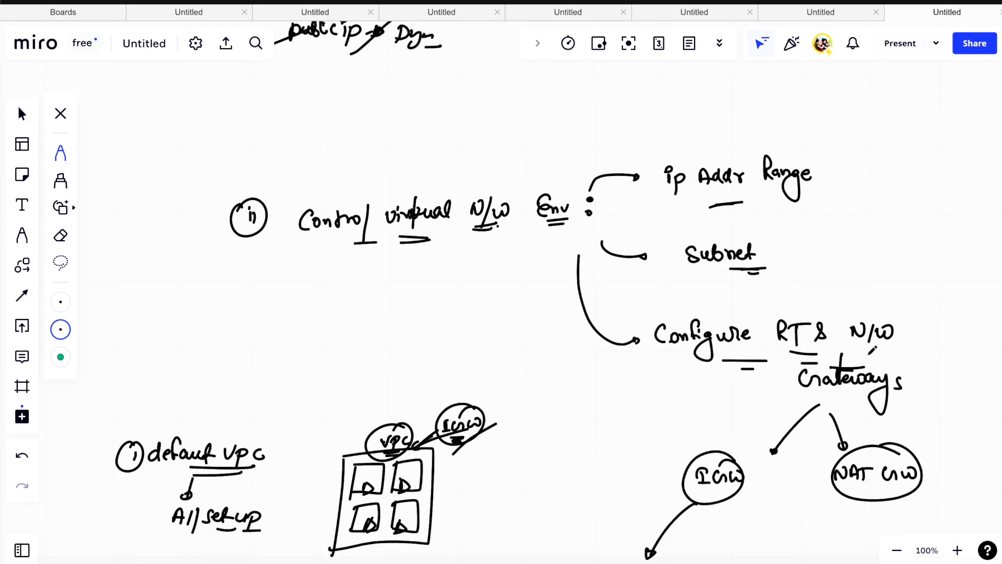
- Write "Subnet" beside item iii with arrows branching to "public subnet" and "private subnet", and draw a brace beside both
scroll(873, 349, "down", 10)
scroll(515, 333, "down", 10)
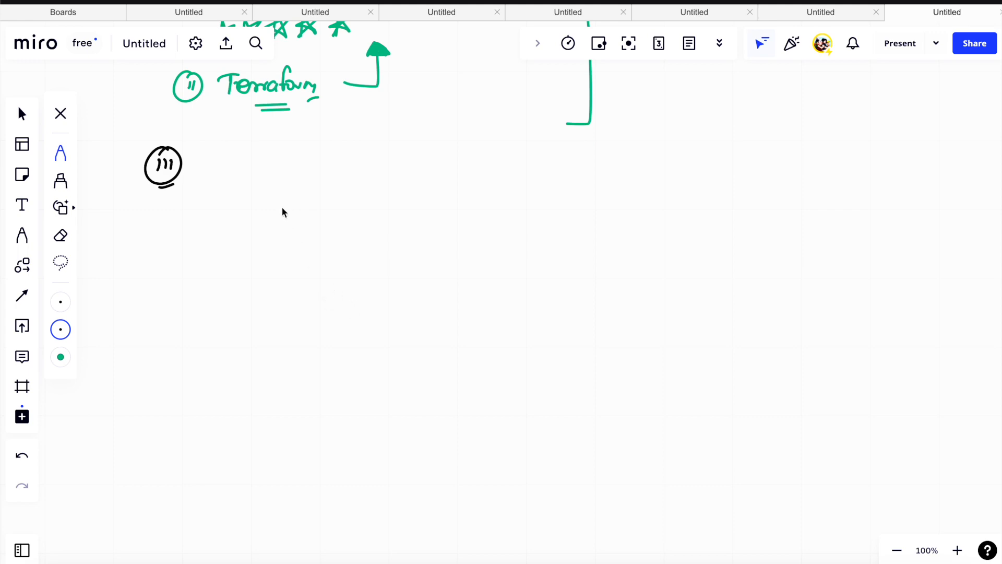
left_click_drag(242, 165, 327, 170)
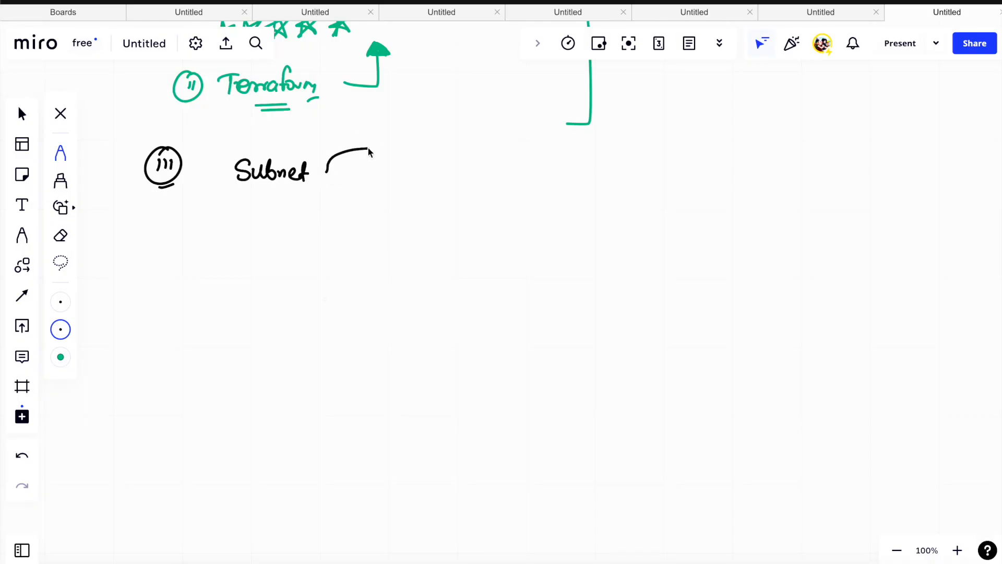
mouse_move(368, 148)
left_mouse_down()
mouse_move(417, 156)
mouse_move(503, 141)
mouse_move(543, 149)
left_mouse_up()
mouse_move(327, 206)
left_mouse_down()
mouse_move(448, 219)
mouse_move(468, 233)
mouse_move(532, 214)
mouse_move(575, 218)
left_mouse_up()
left_click_drag(560, 233, 576, 234)
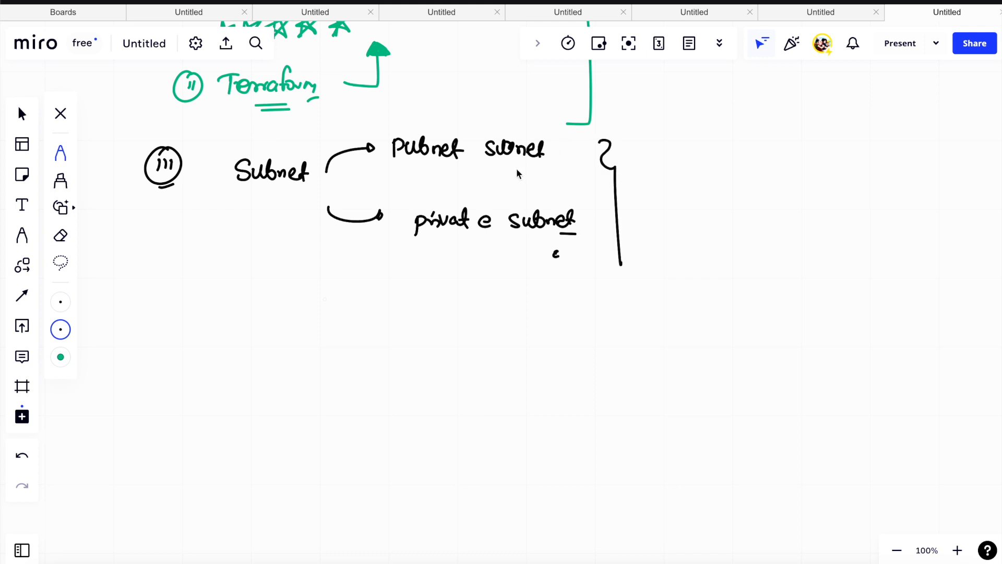
- Underline "subnet" in both branches and draw an arrow with a filled head from each branch through the brace
left_click_drag(505, 240, 516, 240)
left_click_drag(505, 174, 522, 175)
left_click_drag(559, 152, 630, 159)
mouse_move(584, 219)
left_mouse_down()
mouse_move(660, 226)
mouse_move(648, 212)
left_mouse_up()
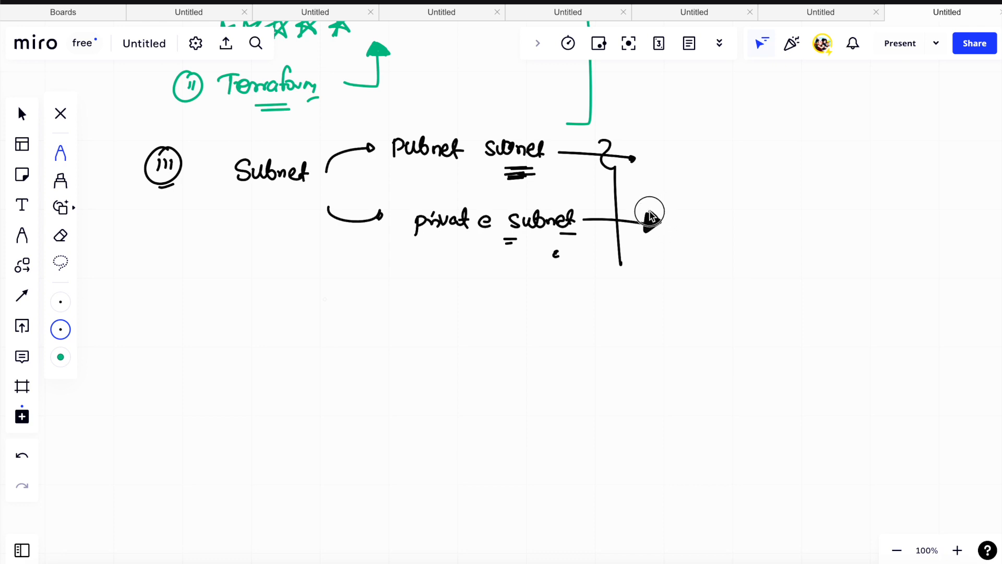
left_click_drag(632, 158, 636, 164)
- Draw a square box in the empty area below the subnet notes and label it "public subnet" with a double underline
scroll(650, 157, "down", 3)
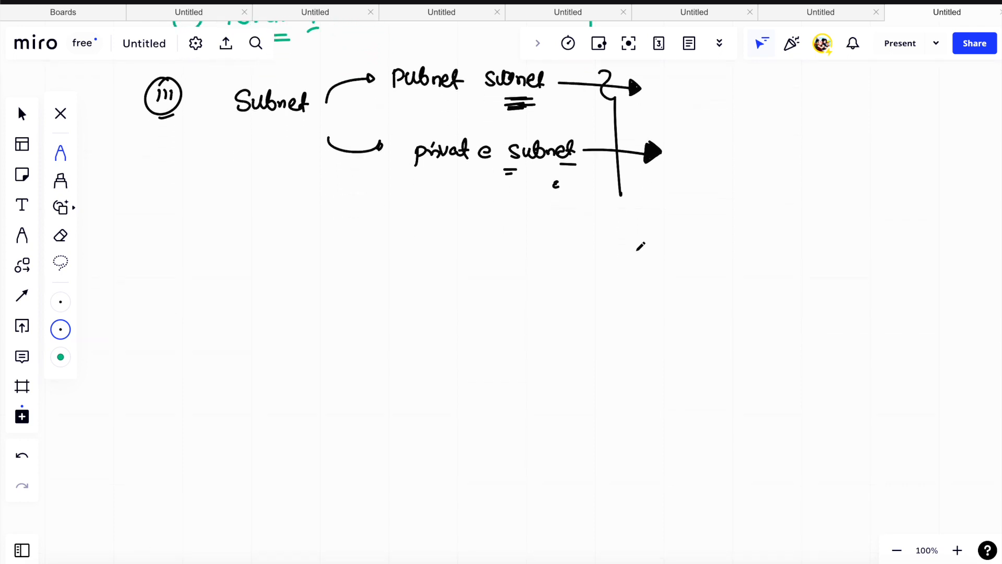
scroll(641, 247, "down", 2)
scroll(641, 246, "up", 1)
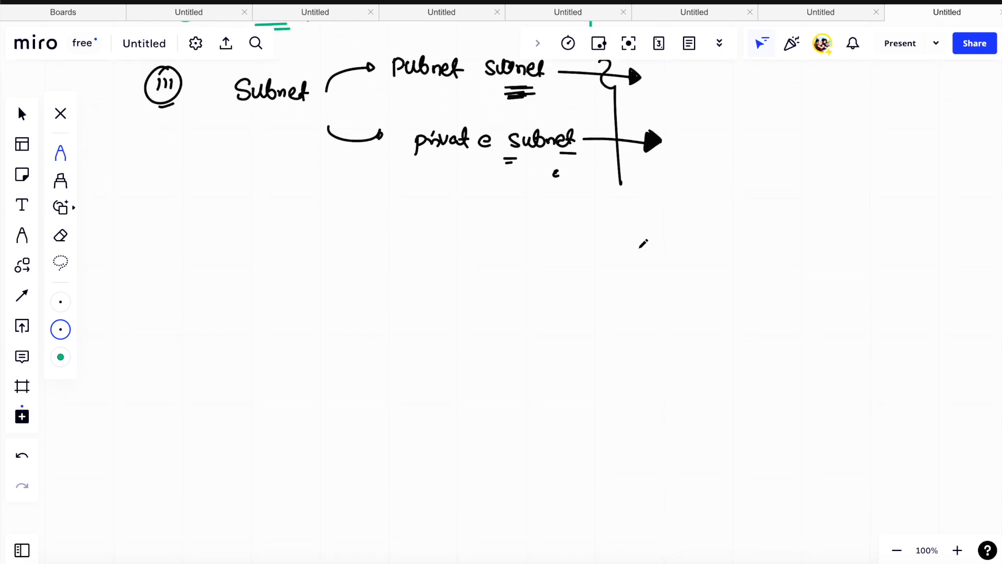
scroll(643, 243, "up", 1)
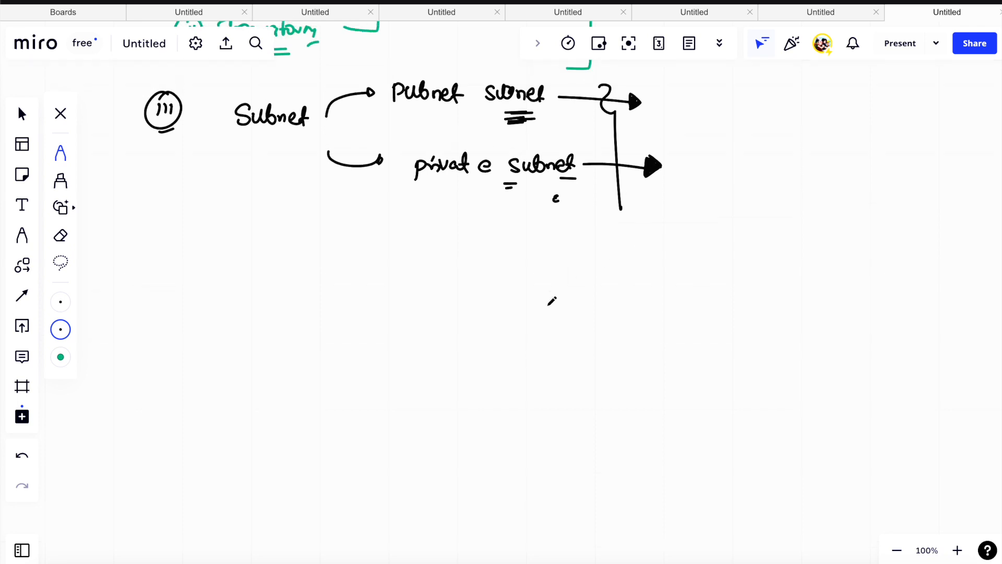
scroll(536, 279, "down", 6)
scroll(535, 279, "up", 1)
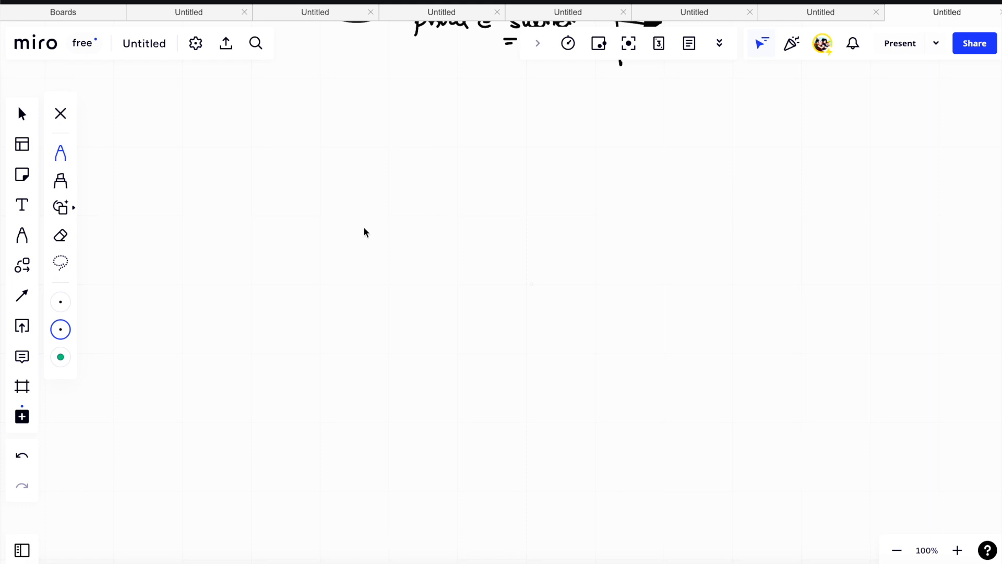
mouse_move(271, 193)
left_mouse_down()
mouse_move(268, 290)
mouse_move(373, 181)
mouse_move(392, 239)
mouse_move(298, 289)
mouse_move(270, 290)
mouse_move(312, 313)
mouse_move(395, 308)
left_mouse_up()
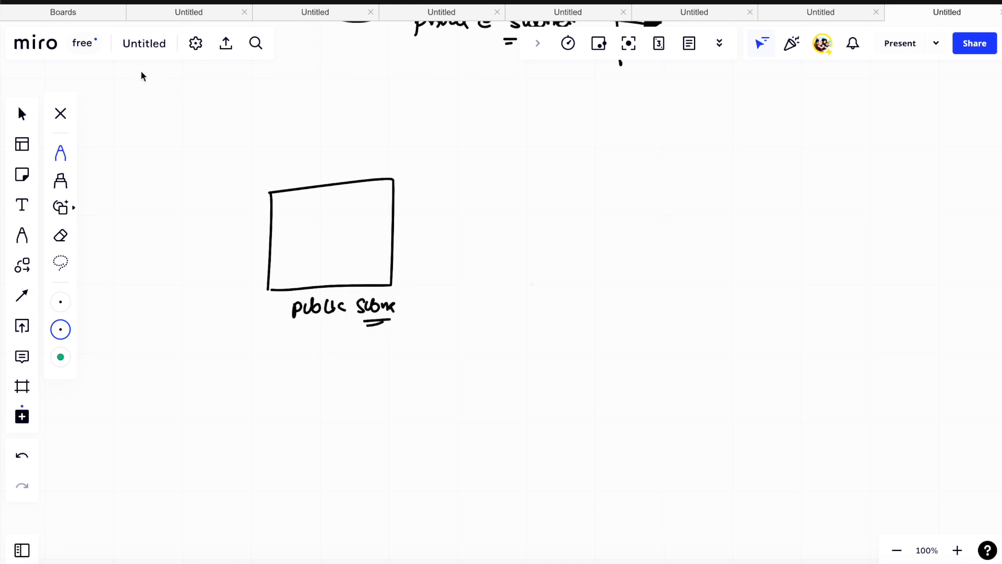
- Write a circled "VPC" with an arrow to the public subnet box and another to a new box labelled "private subnet"
mouse_move(114, 77)
left_mouse_down()
mouse_move(148, 91)
mouse_move(170, 86)
mouse_move(139, 105)
mouse_move(128, 99)
mouse_move(141, 152)
mouse_move(216, 178)
left_mouse_up()
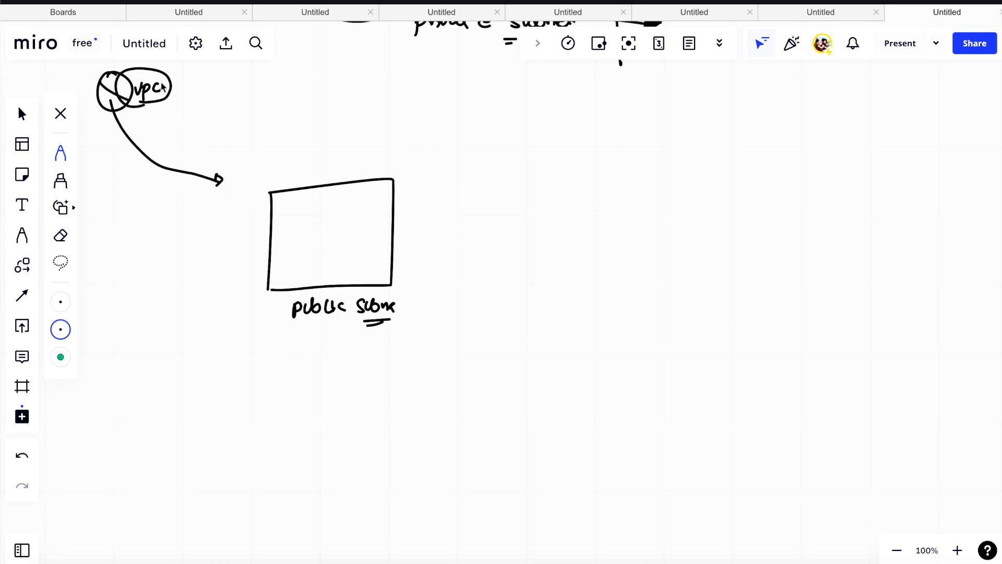
mouse_move(170, 82)
left_mouse_down()
mouse_move(409, 117)
mouse_move(498, 154)
mouse_move(495, 260)
left_mouse_up()
mouse_move(503, 171)
left_mouse_down()
mouse_move(584, 170)
mouse_move(604, 268)
mouse_move(491, 259)
mouse_move(525, 291)
mouse_move(546, 284)
mouse_move(562, 296)
mouse_move(603, 280)
mouse_move(617, 295)
mouse_move(639, 291)
left_mouse_up()
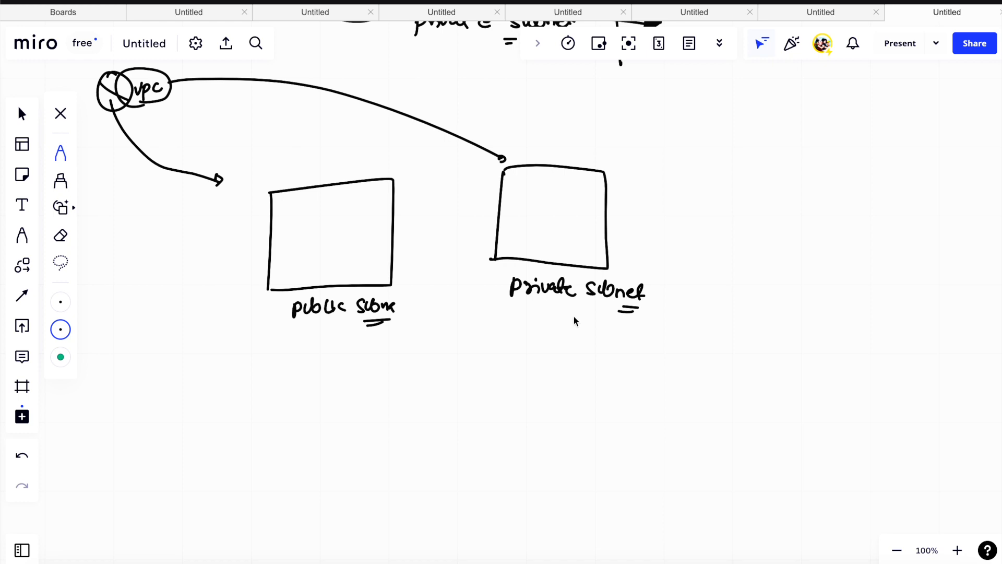
- Draw a small downward arrow below each of the public and private subnet labels
left_click_drag(329, 340, 331, 347)
left_click_drag(546, 324, 541, 330)
scroll(592, 335, "down", 3)
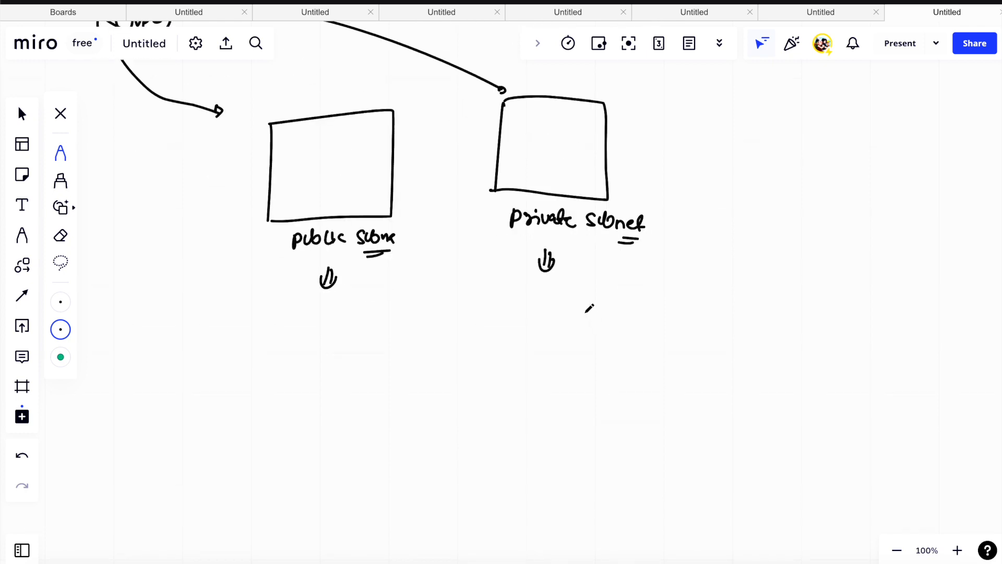
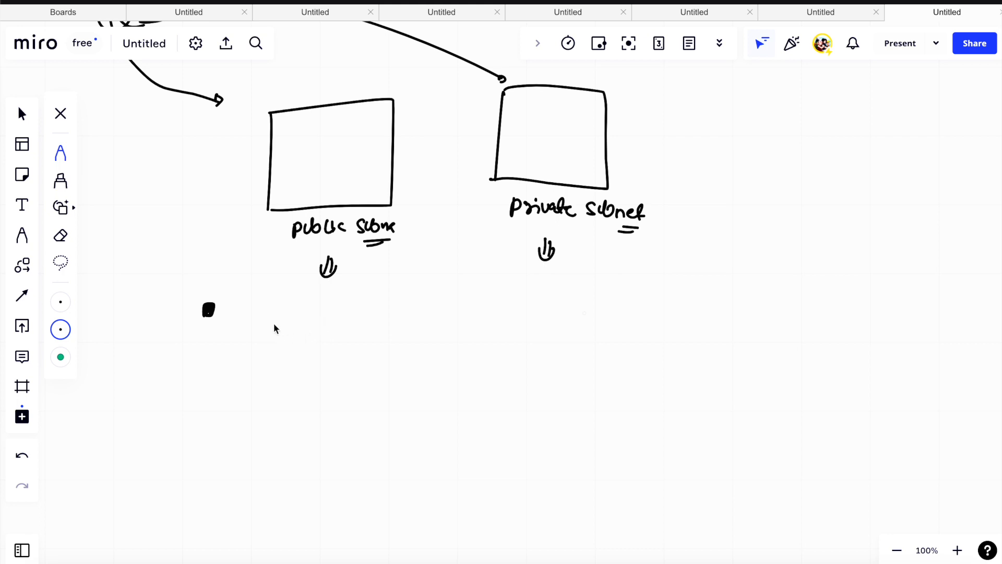
- Draw a box labelled "RT" under the public subnet, link the subnet to it, and draw an arrow to a circled "IGW"
mouse_move(264, 347)
left_mouse_down()
mouse_move(265, 318)
mouse_move(300, 338)
mouse_move(269, 348)
mouse_move(381, 299)
mouse_move(346, 299)
mouse_move(358, 309)
left_mouse_up()
left_click_drag(276, 312, 295, 297)
left_click_drag(290, 298, 291, 311)
mouse_move(258, 189)
left_mouse_down()
mouse_move(233, 184)
mouse_move(226, 284)
mouse_move(224, 333)
mouse_move(253, 333)
left_mouse_up()
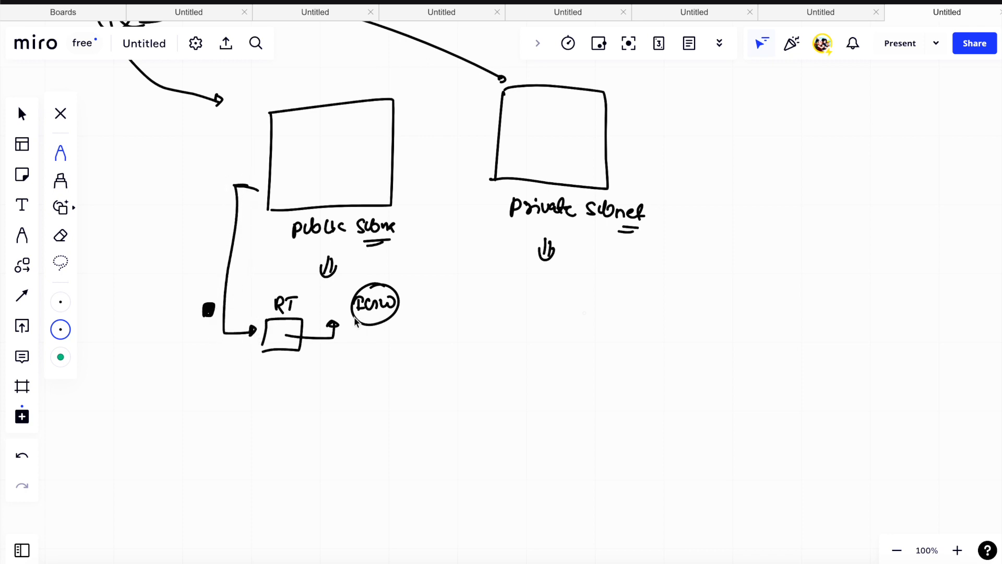
left_click_drag(332, 324, 349, 325)
- Link the private subnet to an "RT" label below it and draw a crossed-out arrow from "RT" to a circled "IGW"
left_click_drag(487, 315, 489, 311)
mouse_move(466, 157)
left_mouse_down()
mouse_move(491, 156)
mouse_move(463, 190)
mouse_move(452, 314)
mouse_move(511, 307)
left_mouse_up()
left_click_drag(511, 308, 516, 315)
left_click_drag(521, 310, 530, 308)
mouse_move(525, 309)
left_mouse_down()
mouse_move(524, 321)
mouse_move(570, 325)
left_mouse_up()
mouse_move(606, 312)
left_mouse_down()
mouse_move(606, 324)
mouse_move(611, 312)
mouse_move(620, 321)
left_mouse_up()
left_click(617, 314)
left_click_drag(619, 318, 624, 323)
left_click_drag(630, 315, 641, 315)
left_click_drag(631, 302, 620, 301)
left_click_drag(559, 295, 574, 306)
left_click_drag(574, 295, 559, 307)
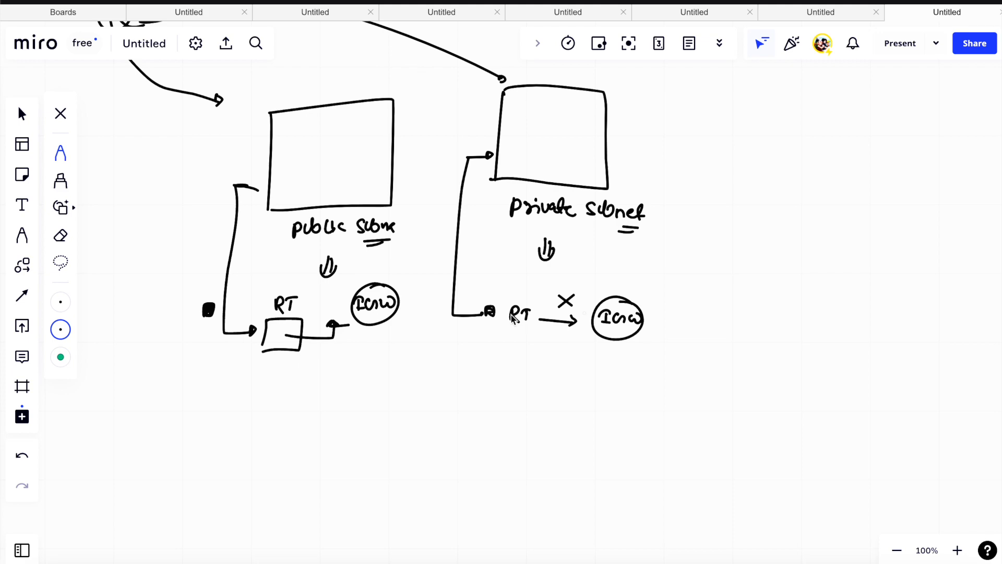
- Emphasize the public subnet's route with extra lines to the "RT" box and "IGW", row marks in the box, and a double underline below it
scroll(540, 313, "up", 15)
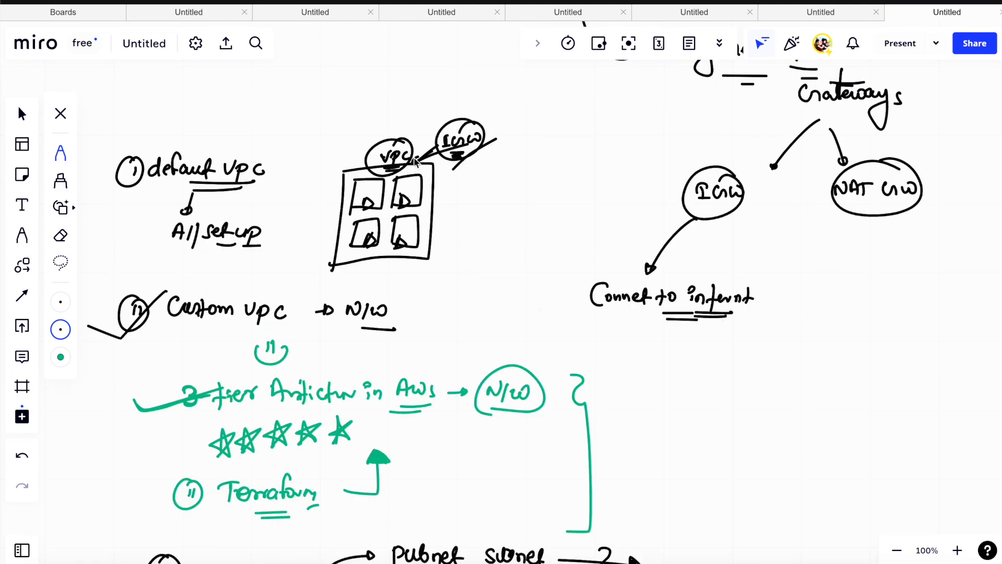
scroll(525, 227, "up", 1)
scroll(524, 227, "down", 1)
scroll(527, 240, "down", 15)
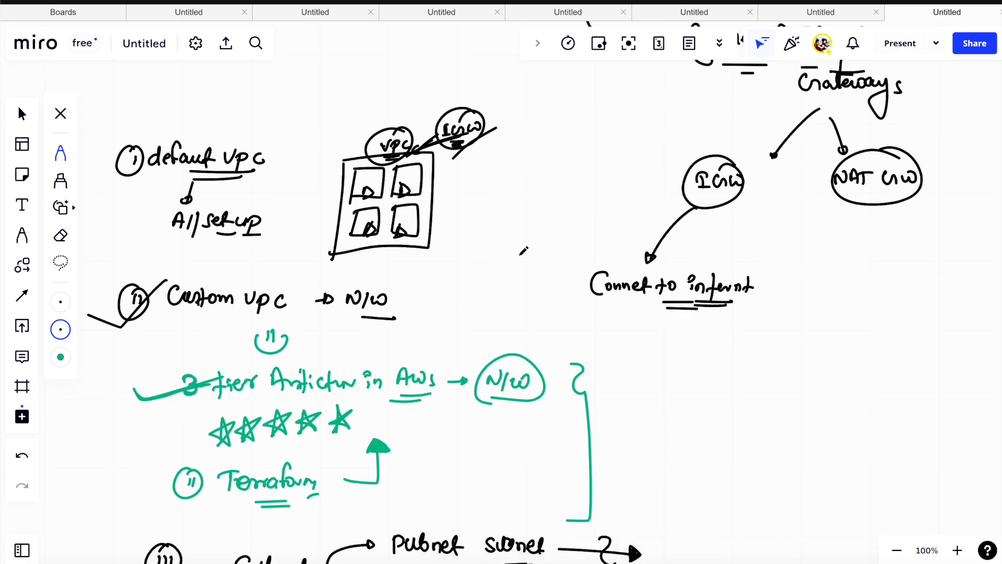
scroll(524, 249, "down", 10)
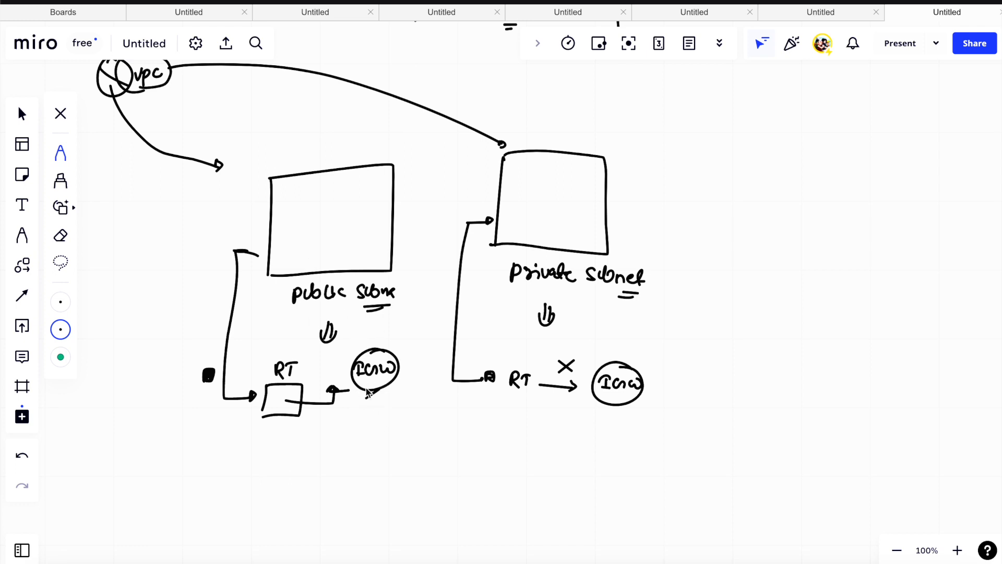
left_click(332, 385)
left_click_drag(332, 384, 361, 380)
left_click_drag(246, 249, 269, 248)
left_click_drag(290, 255, 261, 369)
left_click_drag(245, 319, 276, 400)
mouse_move(263, 405)
left_mouse_down()
mouse_move(332, 400)
mouse_move(336, 391)
left_mouse_up()
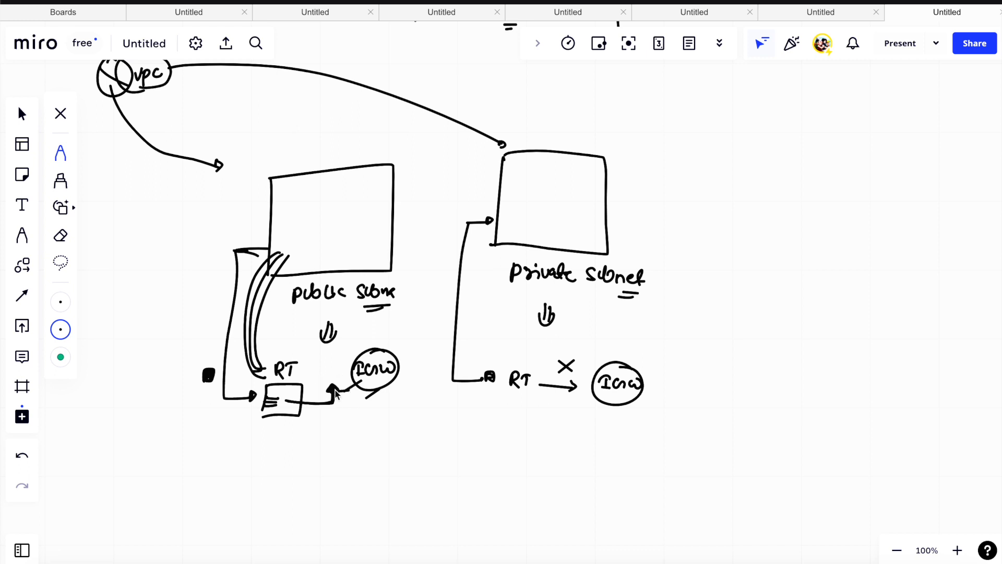
left_click_drag(280, 438, 285, 434)
left_click_drag(264, 441, 289, 438)
- Draw a small box inside the private subnet with an arrow to "connect to inte", and a crossed-out arrow coming in from outside
left_click_drag(486, 375, 571, 387)
mouse_move(526, 178)
left_mouse_down()
mouse_move(525, 191)
mouse_move(528, 177)
mouse_move(546, 189)
mouse_move(613, 166)
mouse_move(713, 157)
mouse_move(744, 168)
mouse_move(767, 157)
mouse_move(802, 180)
left_mouse_up()
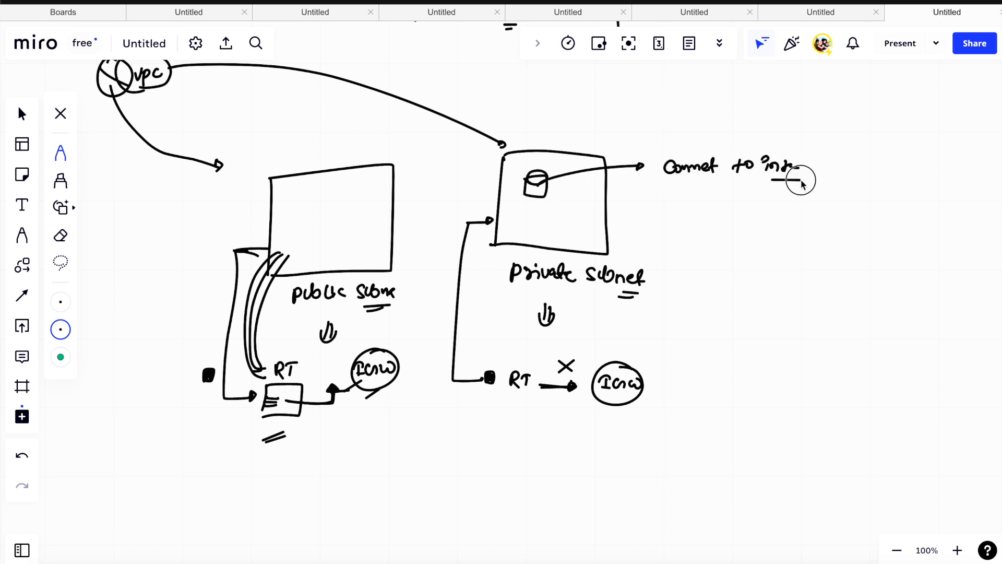
mouse_move(830, 120)
left_mouse_down()
mouse_move(791, 100)
mouse_move(642, 125)
mouse_move(609, 140)
left_mouse_up()
left_click_drag(710, 114, 725, 129)
left_click_drag(725, 115, 710, 131)
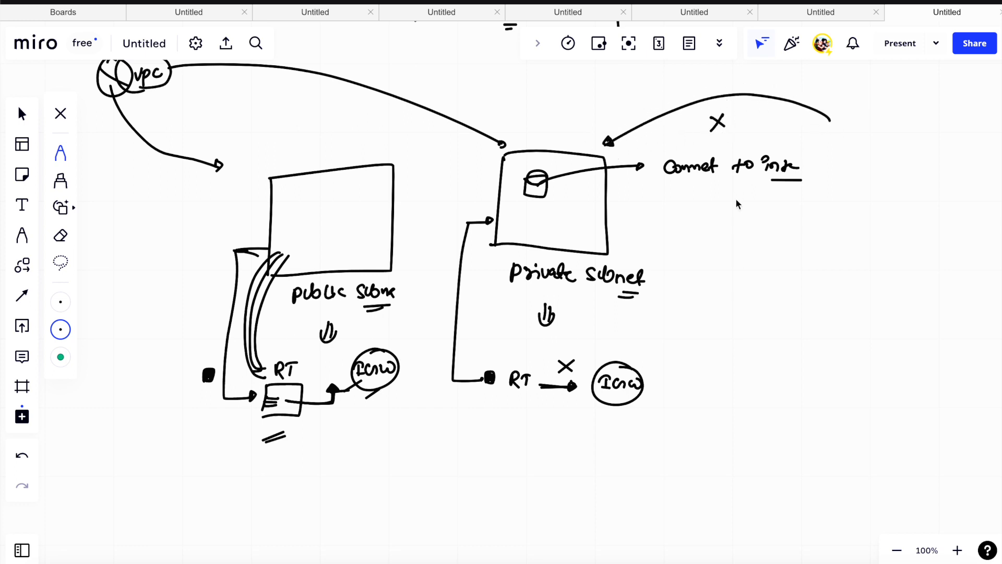
- Write "N/W Gateway" beside the private subnet, double underline "Gateway" and add a tick above it
left_click_drag(726, 253, 737, 239)
mouse_move(742, 253)
left_mouse_down()
mouse_move(748, 239)
mouse_move(853, 252)
mouse_move(849, 263)
mouse_move(827, 262)
left_mouse_up()
left_click_drag(806, 267, 828, 266)
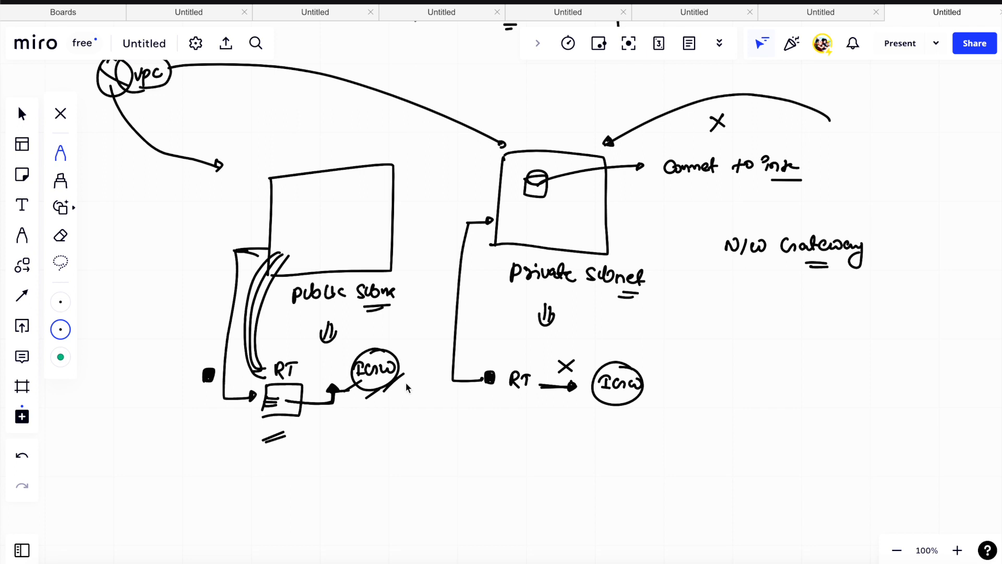
left_click_drag(800, 267, 822, 266)
left_click_drag(800, 226, 792, 236)
- Add a circled label with an outgoing arrow below the small box in the private subnet, and thicken the internet arrow, cross and incoming arrowhead
mouse_move(531, 178)
left_mouse_down()
mouse_move(543, 221)
mouse_move(553, 225)
mouse_move(549, 208)
mouse_move(576, 220)
left_mouse_up()
mouse_move(511, 227)
left_mouse_down()
mouse_move(591, 205)
mouse_move(621, 214)
left_mouse_up()
left_click_drag(615, 210, 621, 217)
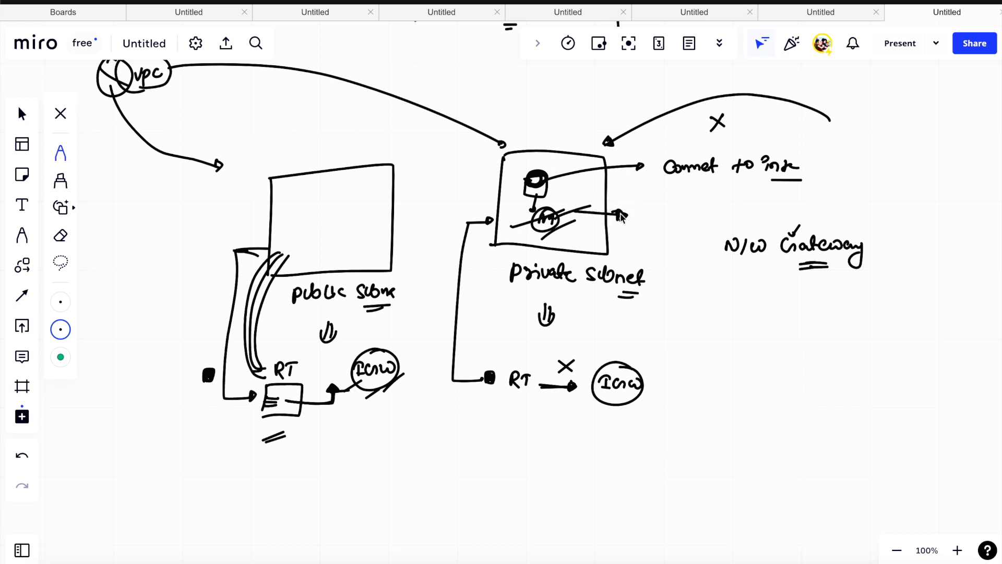
left_click_drag(558, 180, 642, 178)
mouse_move(709, 118)
left_mouse_down()
mouse_move(722, 130)
mouse_move(724, 121)
left_mouse_up()
mouse_move(608, 139)
left_mouse_down()
mouse_move(613, 149)
mouse_move(604, 141)
mouse_move(613, 134)
mouse_move(603, 136)
mouse_move(612, 141)
left_mouse_up()
left_click_drag(543, 180, 641, 179)
- Underline "N/W" and draw a downward arrow from "N/W Gateway" to a double-underlined "public subnet"
left_click_drag(746, 271, 774, 272)
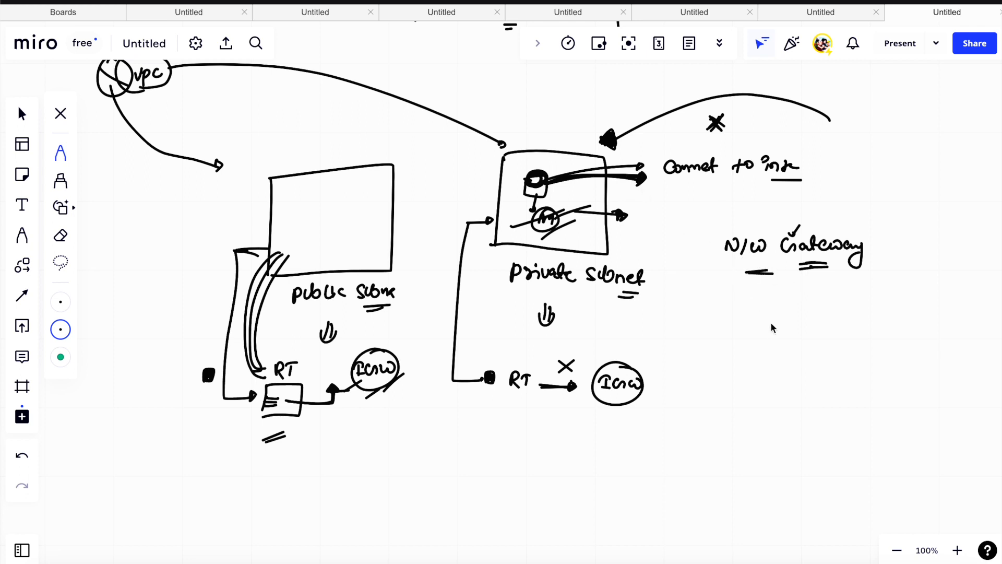
mouse_move(774, 312)
left_mouse_down()
mouse_move(759, 359)
mouse_move(781, 348)
mouse_move(879, 342)
mouse_move(902, 355)
mouse_move(910, 347)
left_mouse_up()
mouse_move(784, 368)
left_mouse_down()
mouse_move(845, 370)
mouse_move(838, 375)
left_mouse_up()
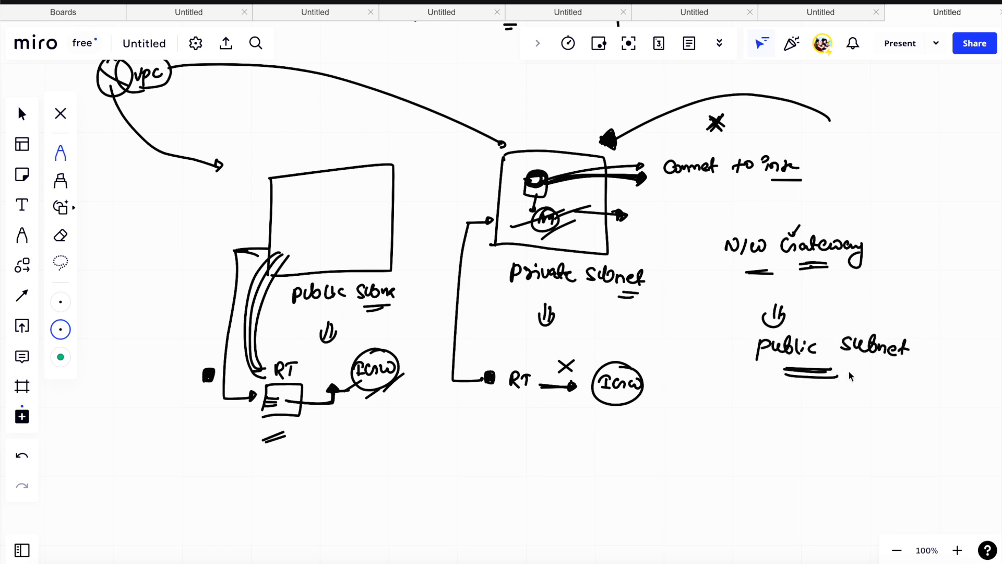
- Write the heading "Scenario:" with a double underline in green in the empty area below the subnet diagrams
scroll(638, 372, "down", 2)
scroll(555, 375, "down", 10)
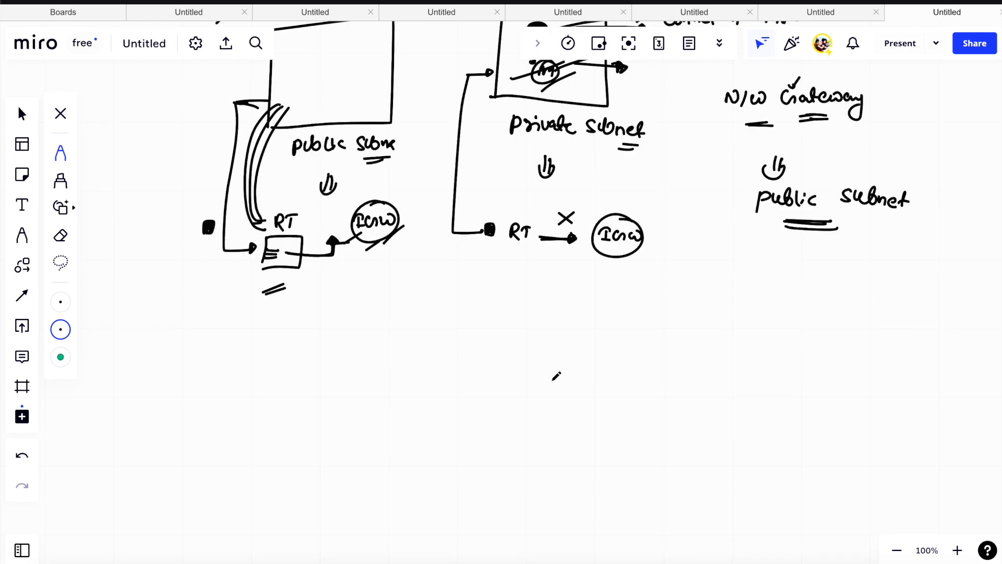
scroll(555, 376, "down", 1)
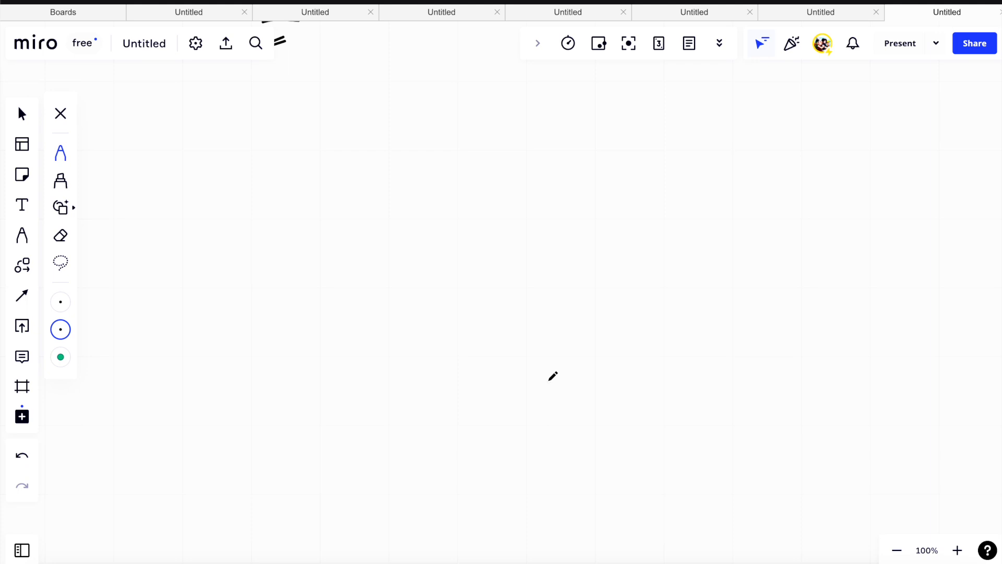
left_click(63, 328)
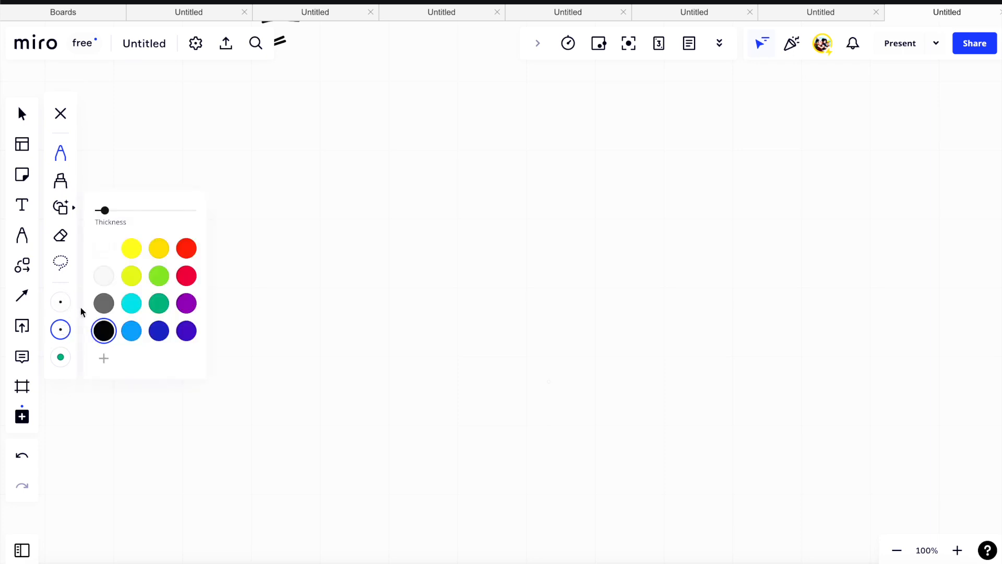
left_click(159, 302)
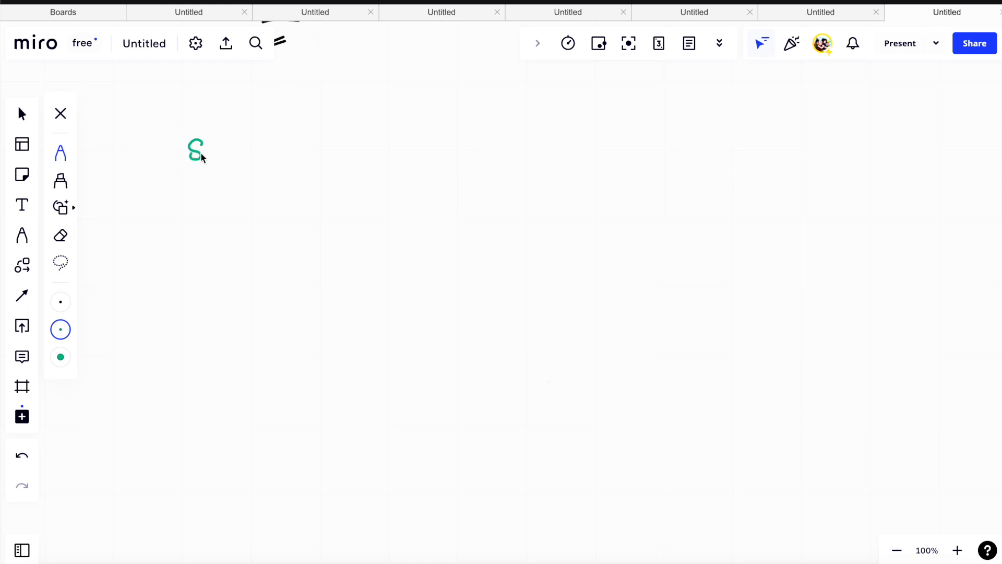
left_click_drag(233, 157, 248, 150)
left_click_drag(189, 187, 255, 180)
left_click(280, 176)
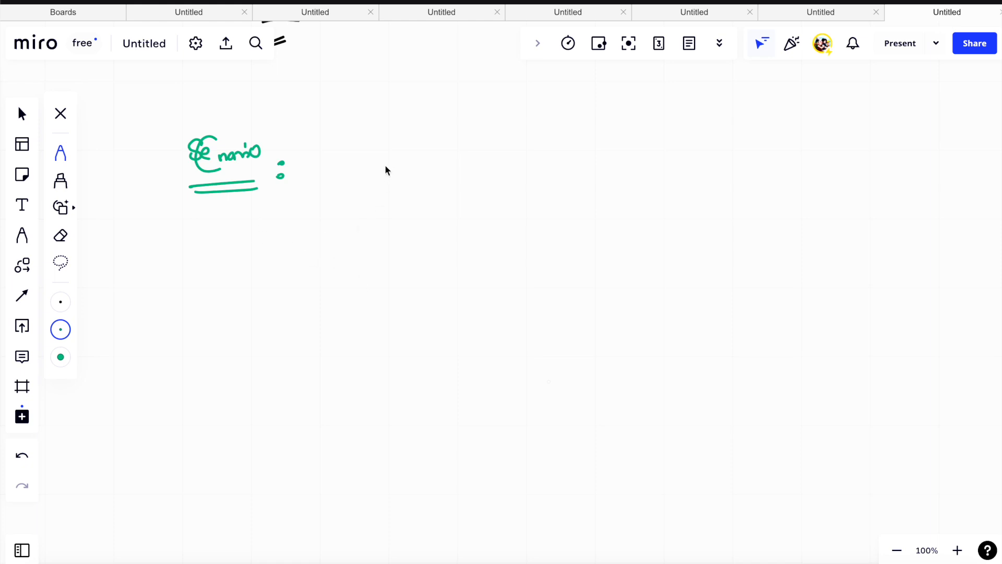
- Draw a green square labelled "VPC" beside the Scenario heading, with a circled "EC2" and an arrow to it inside
mouse_move(392, 157)
left_mouse_down()
mouse_move(392, 287)
mouse_move(411, 157)
mouse_move(505, 239)
mouse_move(371, 271)
mouse_move(428, 277)
left_mouse_up()
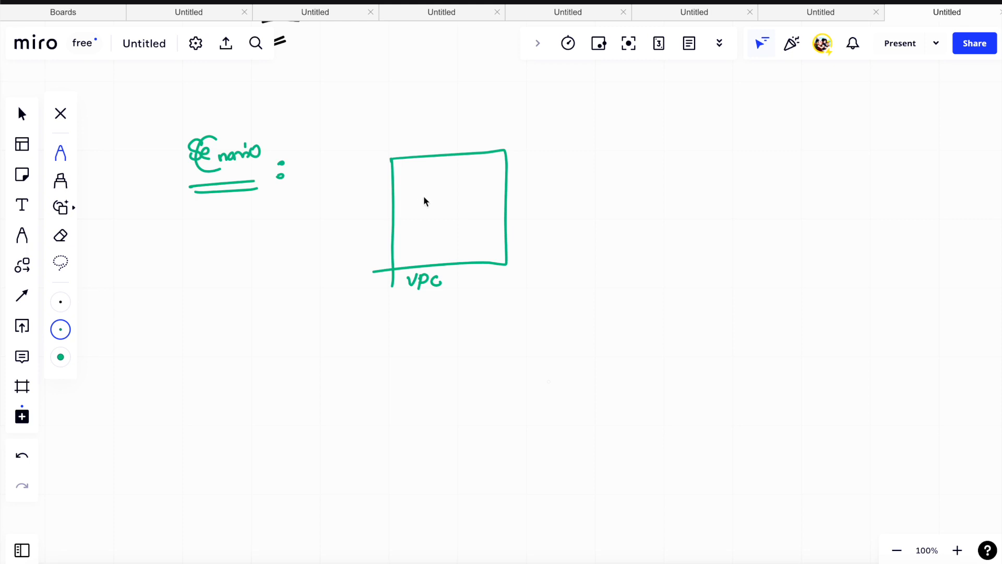
mouse_move(425, 191)
left_mouse_down()
mouse_move(426, 207)
mouse_move(452, 201)
mouse_move(448, 180)
left_mouse_up()
left_click_drag(398, 233, 425, 223)
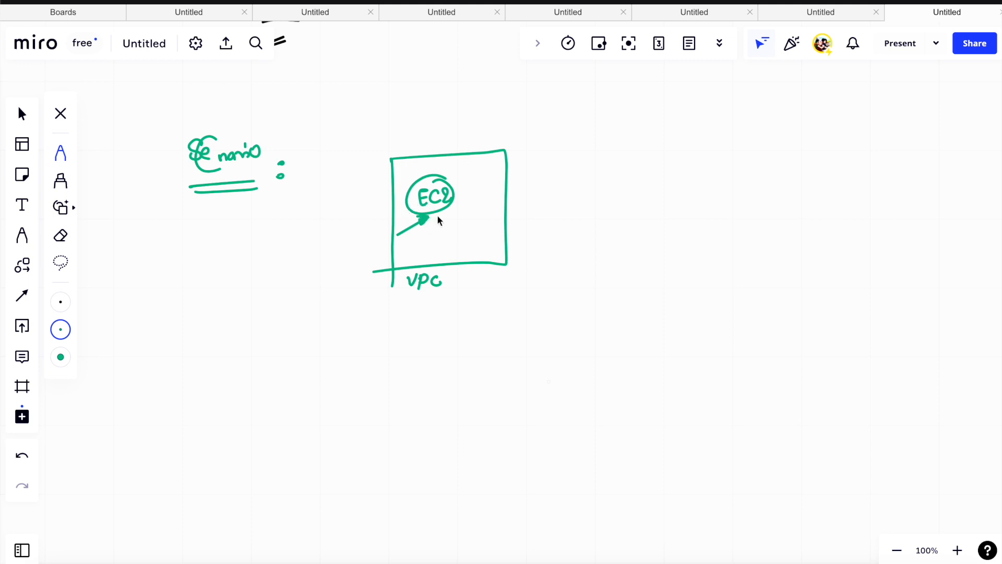
- Draw a curved arrow coming into the VPC square with a small box beside it, and emphasize "VPC" and "EC2" with strokes
left_click_drag(613, 144, 527, 160)
left_click_drag(595, 166, 600, 169)
left_click_drag(413, 299, 441, 283)
left_click_drag(420, 217, 417, 225)
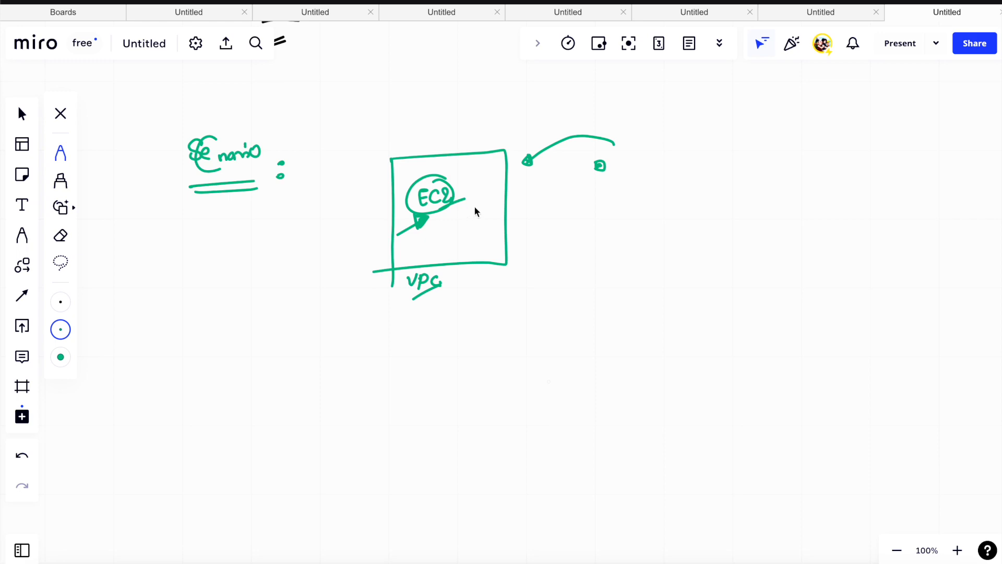
- Write "EC2" in red with a double underline in an empty area below the notes and draw an arrow from it
scroll(495, 190, "up", 20)
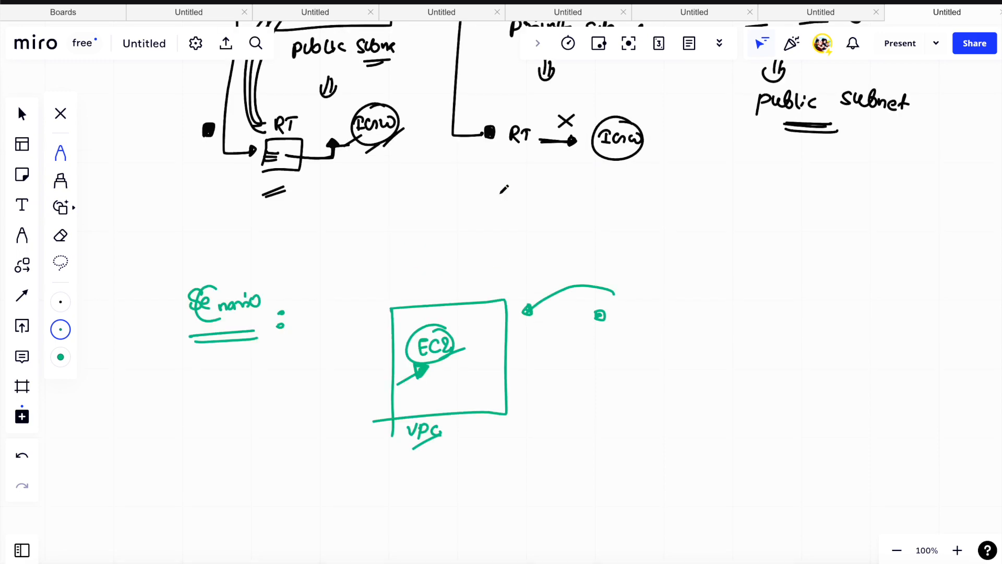
scroll(504, 189, "up", 20)
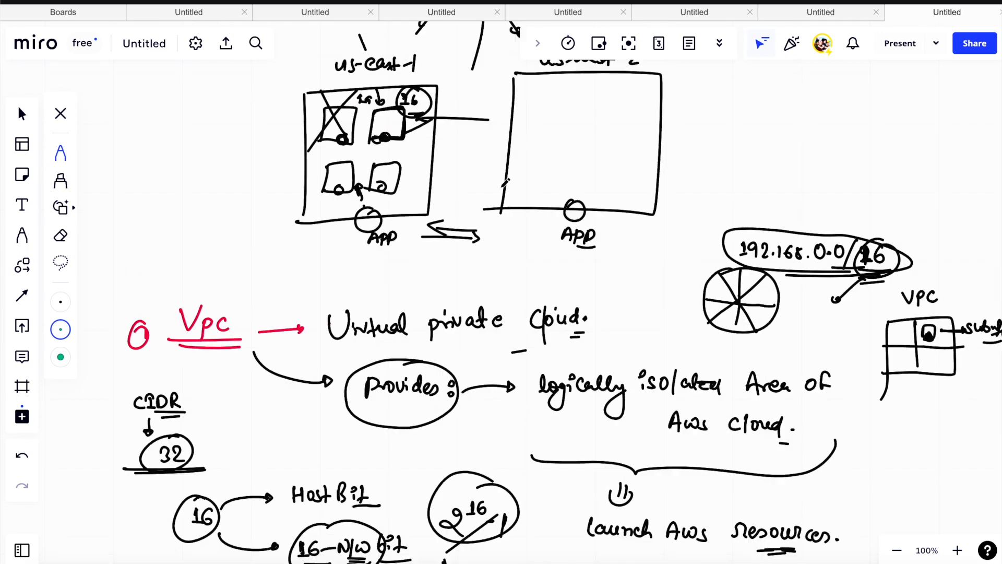
scroll(505, 179, "up", 20)
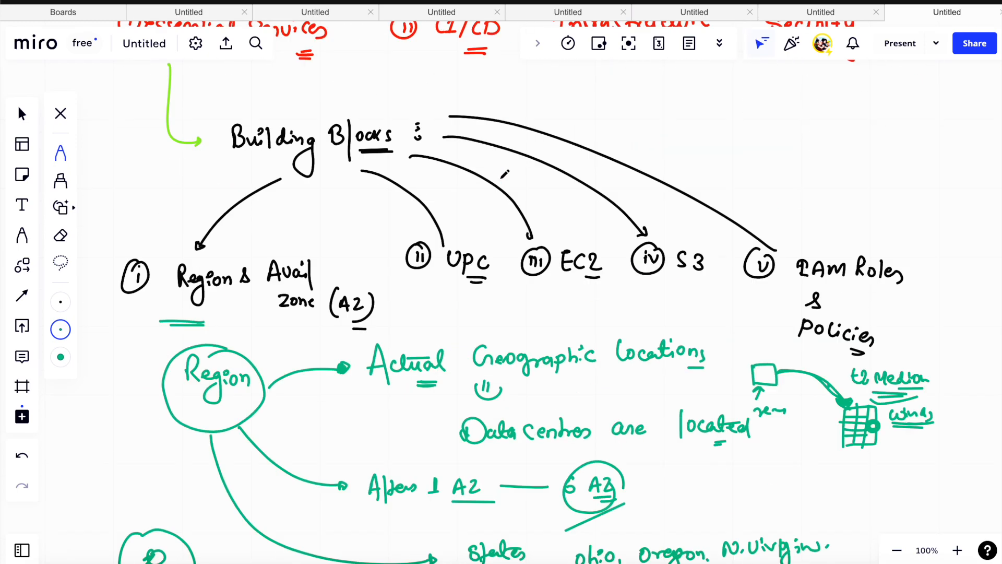
scroll(503, 169, "down", 20)
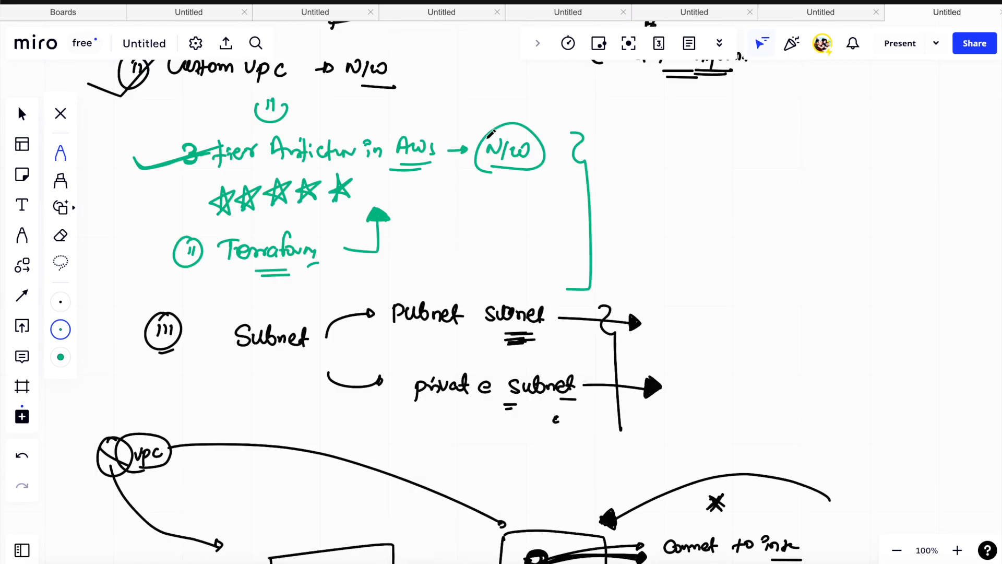
scroll(489, 131, "down", 15)
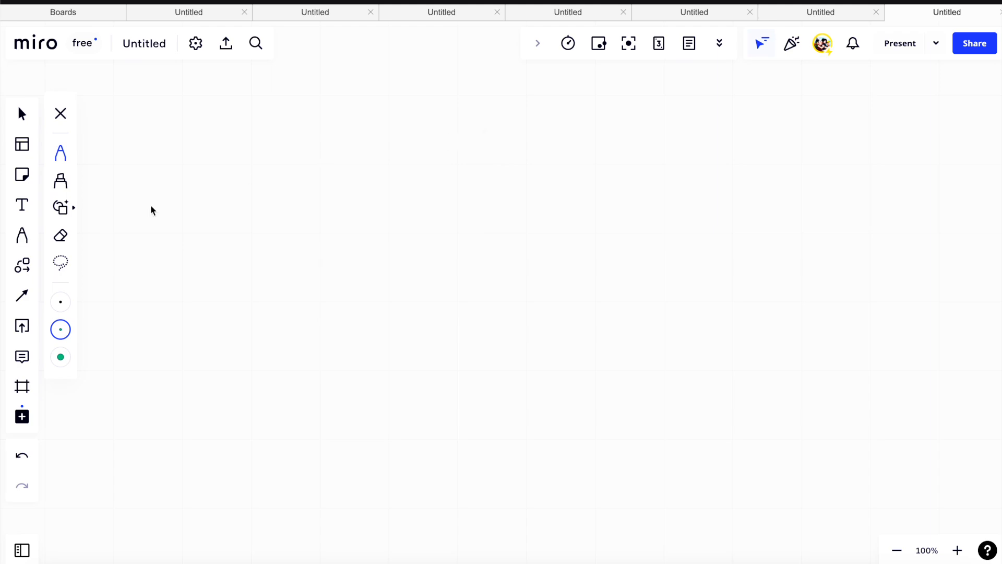
left_click(60, 329)
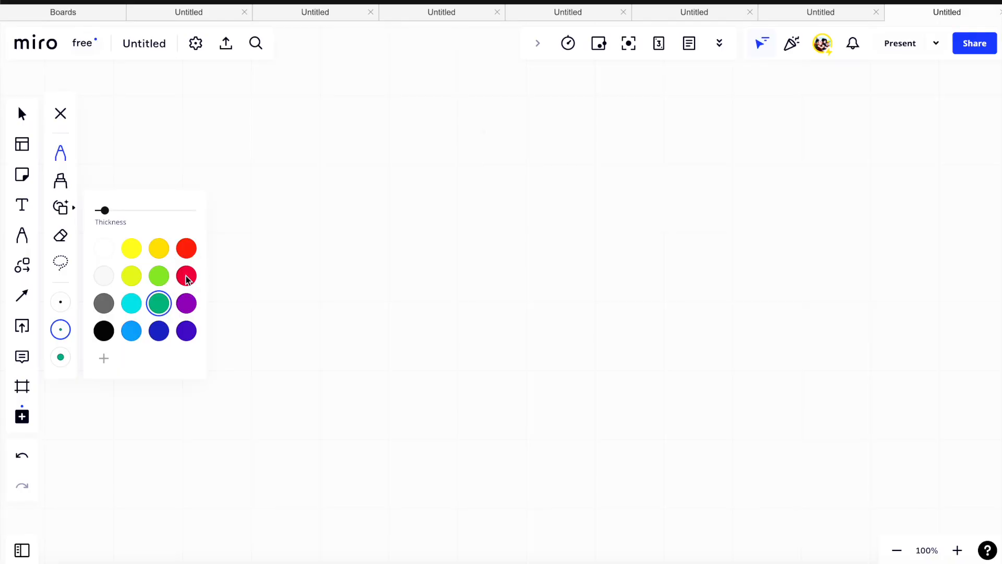
left_click(187, 276)
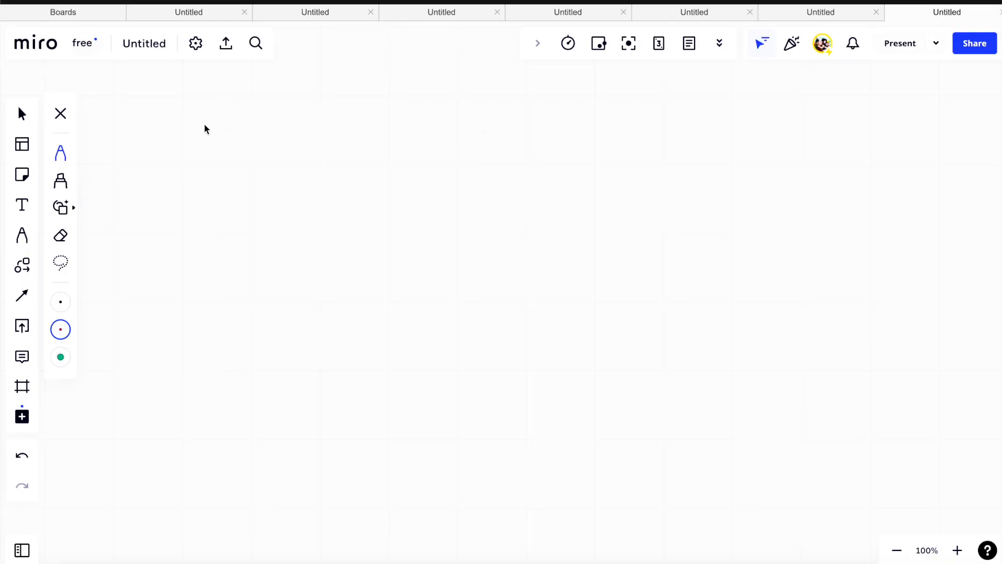
mouse_move(203, 123)
left_mouse_down()
mouse_move(207, 150)
mouse_move(205, 137)
left_mouse_up()
mouse_move(222, 130)
left_mouse_down()
mouse_move(222, 149)
mouse_move(308, 131)
mouse_move(311, 139)
left_mouse_up()
- Write "Elastic Compute Cloud" after the EC2 arrow, with the first letter in red and the rest in black
left_click(348, 134)
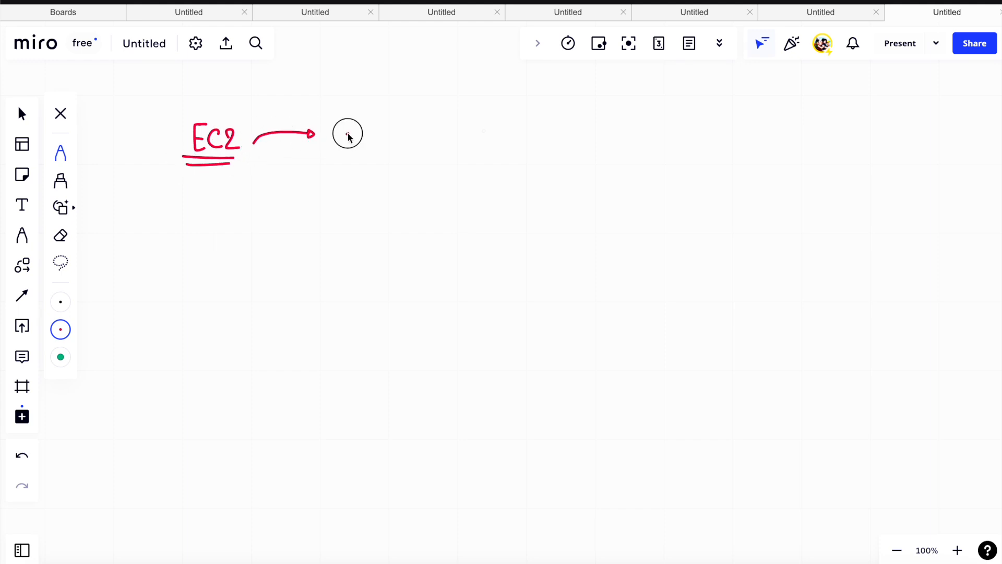
left_click_drag(348, 136, 344, 149)
left_click(61, 330)
left_click(105, 331)
mouse_move(355, 117)
left_mouse_down()
mouse_move(360, 167)
mouse_move(382, 143)
mouse_move(497, 148)
mouse_move(559, 132)
mouse_move(590, 136)
mouse_move(581, 159)
left_mouse_up()
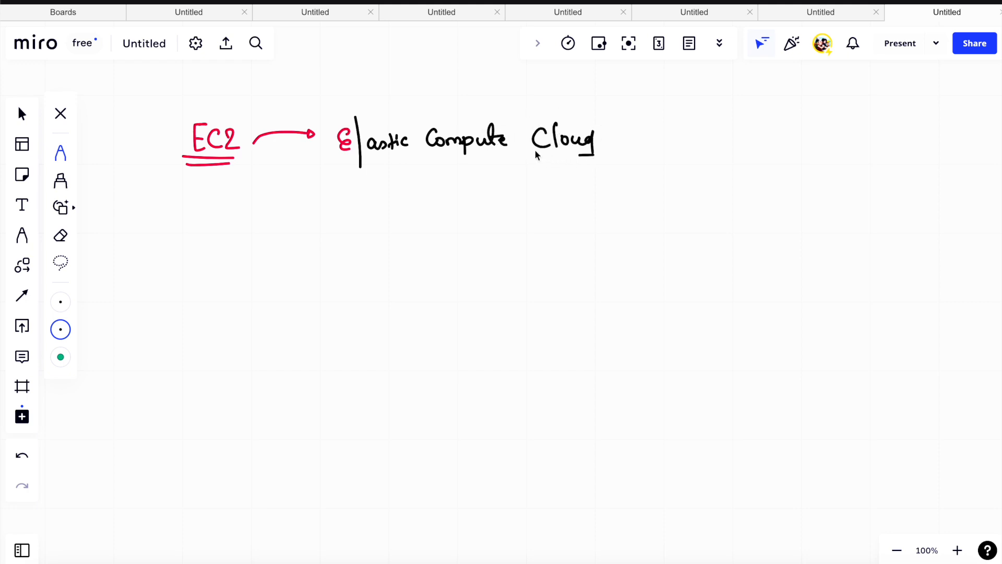
- Draw a second arrow from EC2 to the text "Scalable Computing Capacity" and underline "Capacity"
left_click_drag(251, 163, 342, 193)
mouse_move(396, 189)
left_mouse_down()
mouse_move(468, 210)
mouse_move(570, 186)
mouse_move(588, 200)
mouse_move(642, 190)
mouse_move(706, 217)
mouse_move(719, 212)
left_mouse_up()
left_click_drag(652, 219, 667, 219)
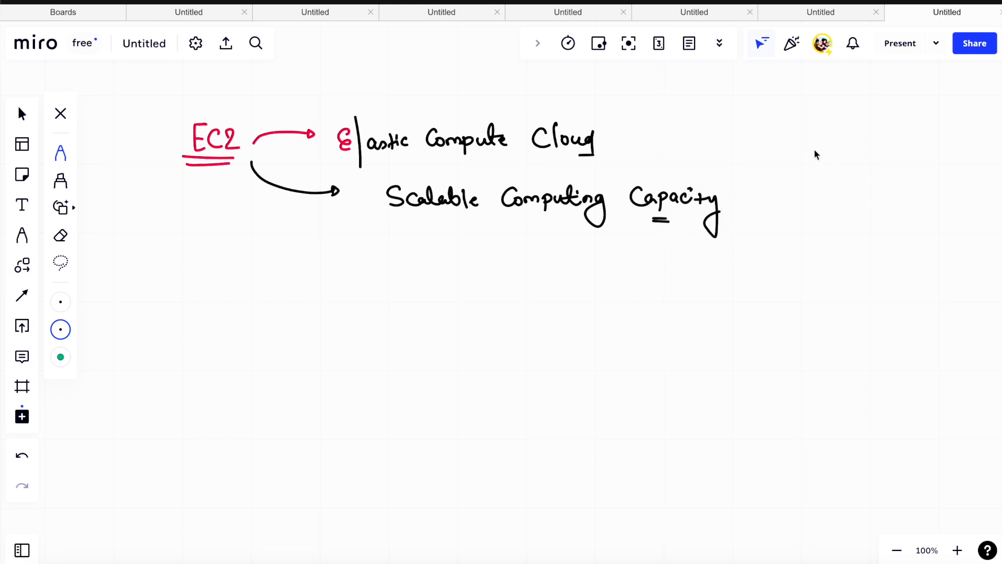
- Draw a box labelled "t2.Micro" with a circled "2-3" below it, and an arrow with an underlined note above it
mouse_move(790, 170)
left_mouse_down()
mouse_move(828, 136)
mouse_move(790, 173)
mouse_move(799, 194)
left_mouse_up()
left_click_drag(796, 186, 805, 186)
mouse_move(806, 183)
left_mouse_down()
mouse_move(815, 194)
mouse_move(840, 188)
mouse_move(832, 201)
mouse_move(846, 198)
left_mouse_up()
left_click_drag(828, 206, 841, 205)
left_click_drag(781, 237, 806, 226)
left_click_drag(811, 222, 827, 225)
mouse_move(828, 219)
left_mouse_down()
mouse_move(830, 242)
mouse_move(839, 231)
left_mouse_up()
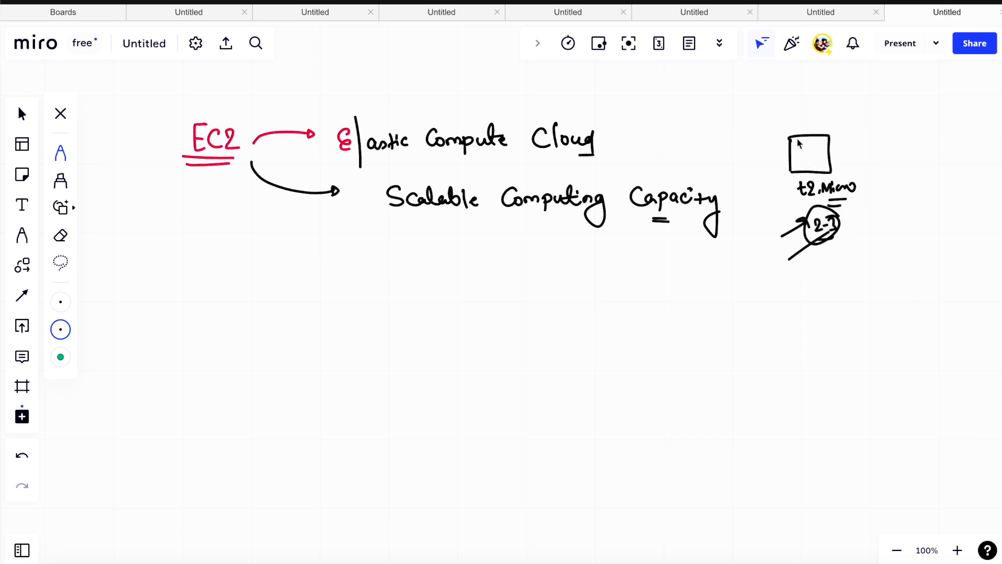
left_click_drag(798, 124, 808, 125)
mouse_move(820, 107)
left_mouse_down()
mouse_move(817, 118)
mouse_move(854, 116)
mouse_move(846, 123)
left_mouse_up()
left_click_drag(833, 131, 844, 129)
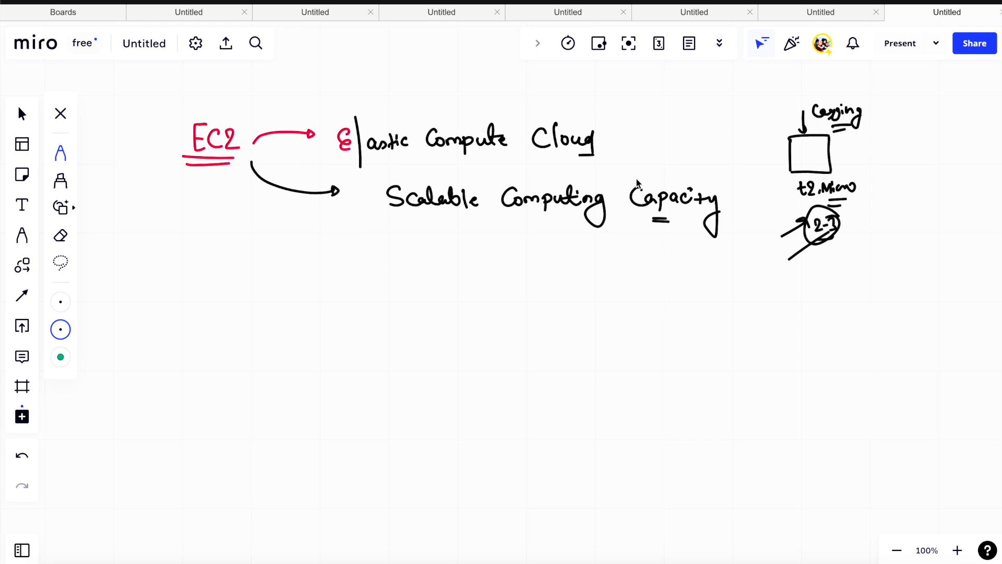
- Emphasize "Capacity" and write "t2.Medium" linked to the t2.Micro box, with downward arrows to "20GB" and "40GB"
left_click_drag(638, 220, 669, 222)
mouse_move(823, 154)
left_mouse_down()
mouse_move(856, 175)
mouse_move(947, 189)
mouse_move(961, 180)
left_mouse_up()
left_click_drag(905, 215, 928, 218)
mouse_move(903, 249)
left_mouse_down()
mouse_move(897, 257)
mouse_move(934, 264)
mouse_move(913, 308)
mouse_move(943, 313)
mouse_move(944, 324)
left_mouse_up()
left_click_drag(932, 328, 942, 327)
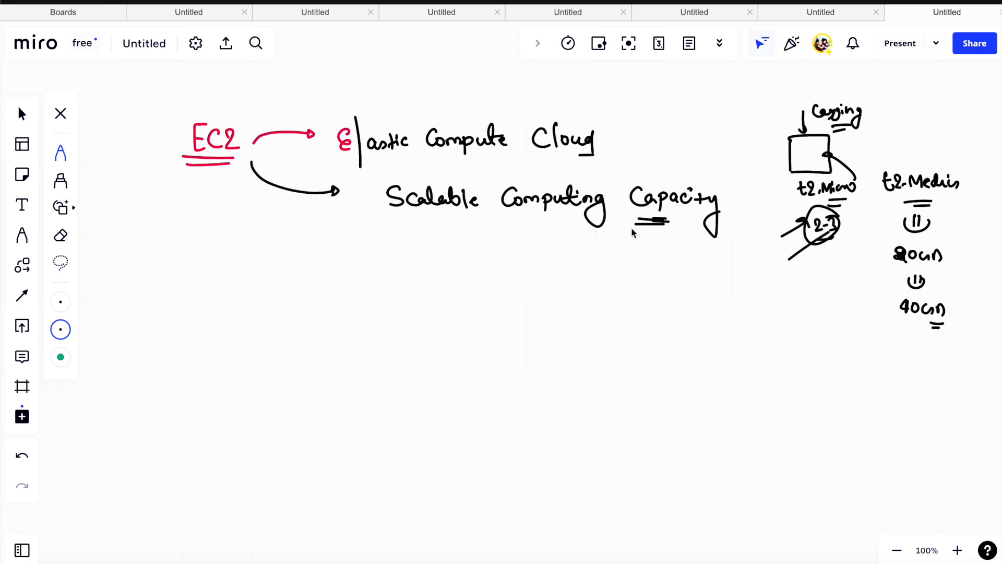
- Draw a third arrow from EC2 and write "Enable Orgn to Deploy Applicn faster without investing in H/W upfront."
left_click_drag(633, 229, 647, 224)
mouse_move(227, 191)
left_mouse_down()
mouse_move(244, 228)
mouse_move(308, 275)
left_mouse_up()
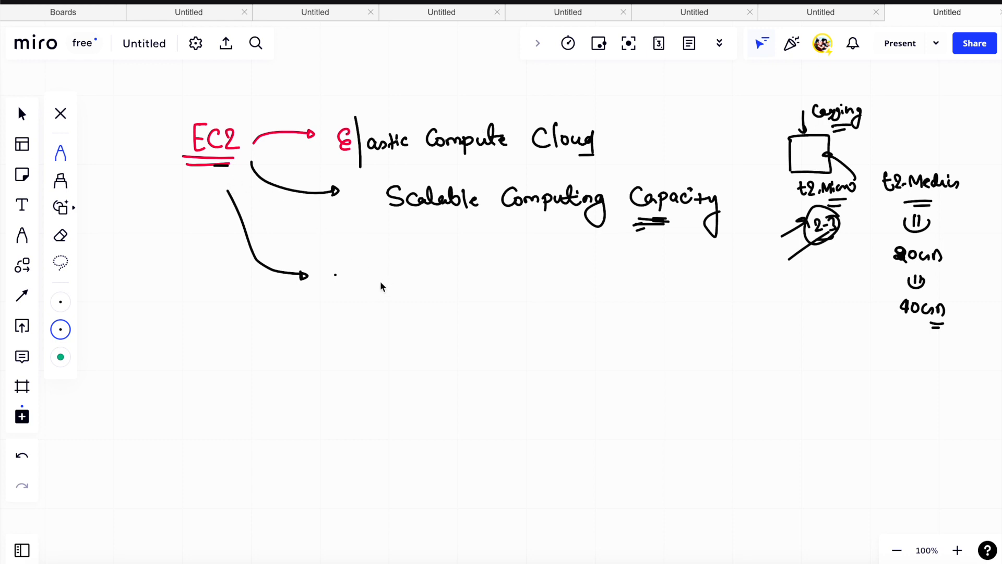
mouse_move(371, 269)
left_mouse_down()
mouse_move(376, 287)
mouse_move(615, 280)
mouse_move(653, 290)
mouse_move(693, 287)
mouse_move(700, 275)
mouse_move(723, 284)
left_mouse_up()
mouse_move(404, 336)
left_mouse_down()
mouse_move(389, 349)
mouse_move(524, 354)
mouse_move(618, 340)
mouse_move(633, 346)
mouse_move(630, 373)
mouse_move(680, 346)
mouse_move(722, 341)
mouse_move(866, 347)
left_mouse_up()
left_click(871, 345)
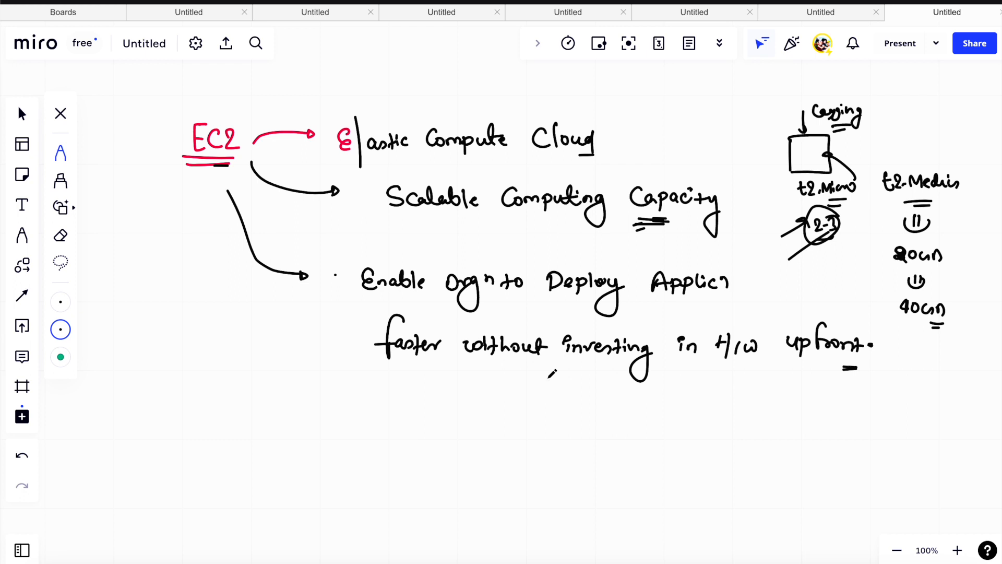
- Underline "Enable" and "without", and sketch a monitor labelled "APP" with an "httpd" note above it
left_click_drag(398, 296, 410, 296)
left_click_drag(399, 301, 410, 301)
left_click_drag(500, 367, 510, 367)
left_click_drag(498, 372, 518, 371)
mouse_move(112, 327)
left_mouse_down()
mouse_move(172, 351)
mouse_move(111, 374)
mouse_move(146, 375)
left_mouse_up()
mouse_move(120, 288)
left_mouse_down()
mouse_move(128, 313)
mouse_move(177, 288)
mouse_move(191, 302)
left_mouse_up()
mouse_move(147, 337)
left_mouse_down()
mouse_move(140, 345)
mouse_move(162, 349)
mouse_move(159, 360)
mouse_move(172, 340)
mouse_move(172, 352)
left_mouse_up()
left_click_drag(353, 306, 371, 299)
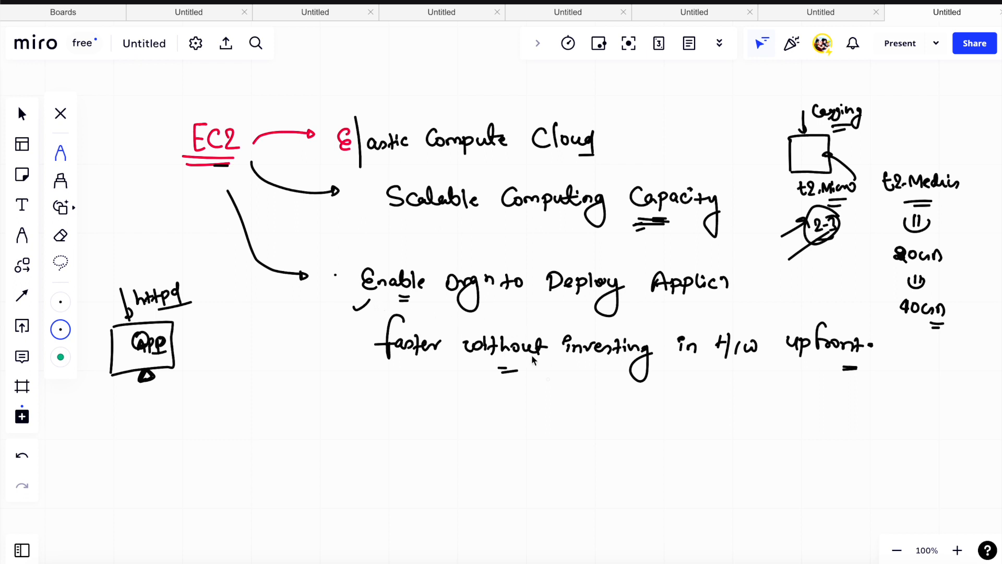
- Emphasize "without" and underline "H/W", then circle and cross out the APP and httpd sketch
left_click_drag(498, 368, 518, 369)
left_click_drag(498, 371, 519, 372)
left_click_drag(100, 381, 141, 349)
left_click_drag(110, 381, 151, 353)
left_click_drag(157, 311, 190, 302)
left_click_drag(159, 359, 185, 342)
left_click_drag(498, 368, 515, 375)
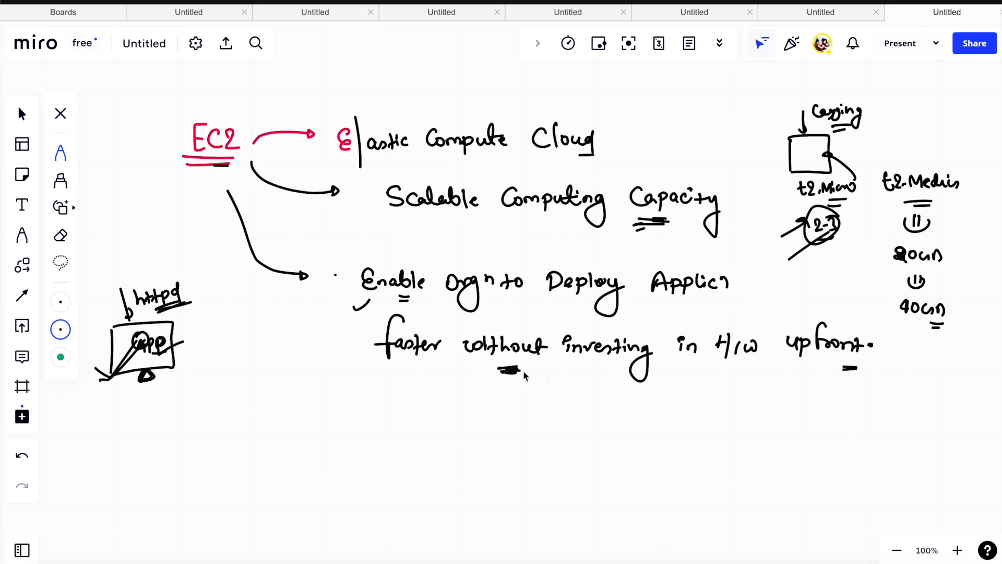
left_click_drag(737, 368, 782, 373)
left_click_drag(168, 261, 156, 273)
mouse_move(196, 310)
left_mouse_down()
mouse_move(222, 332)
mouse_move(191, 351)
mouse_move(223, 334)
mouse_move(192, 351)
left_mouse_up()
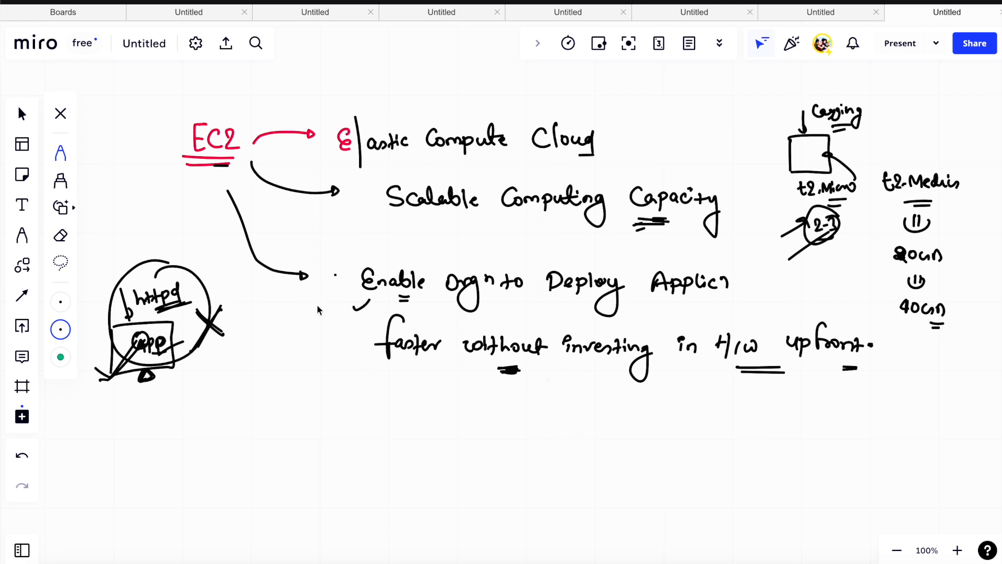
- Double-underline "H/W upfront" in the third note and "Computing" in the second note
left_click_drag(737, 368, 829, 359)
left_click_drag(739, 373, 834, 368)
mouse_move(752, 375)
left_mouse_down()
mouse_move(720, 372)
mouse_move(834, 369)
left_mouse_up()
left_click_drag(548, 225, 565, 224)
left_click_drag(549, 232, 567, 230)
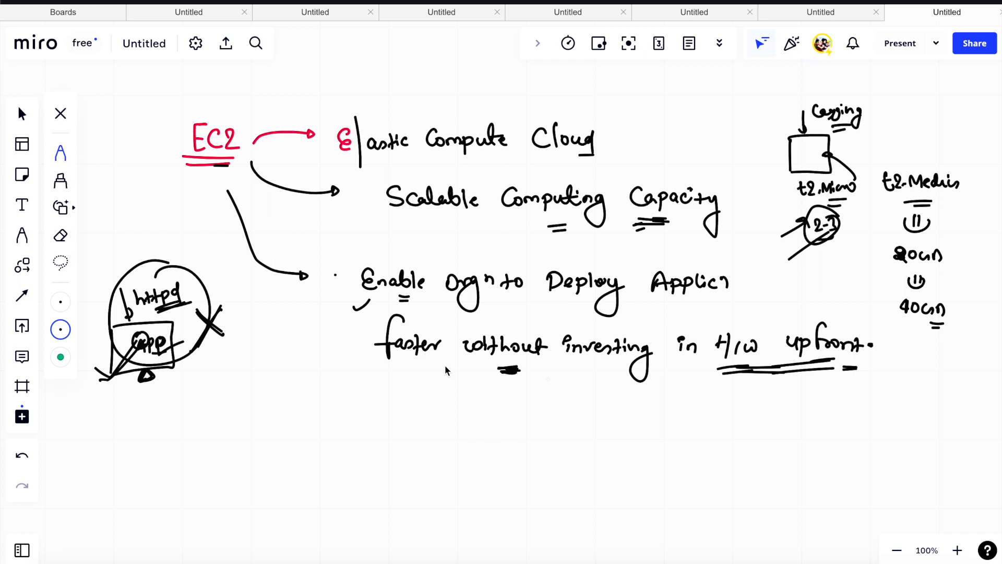
- Draw a fourth arrow from EC2 and write "AWS" followed by a small arrow
mouse_move(209, 193)
left_mouse_down()
mouse_move(215, 240)
mouse_move(282, 418)
mouse_move(308, 433)
left_mouse_up()
left_click(362, 430)
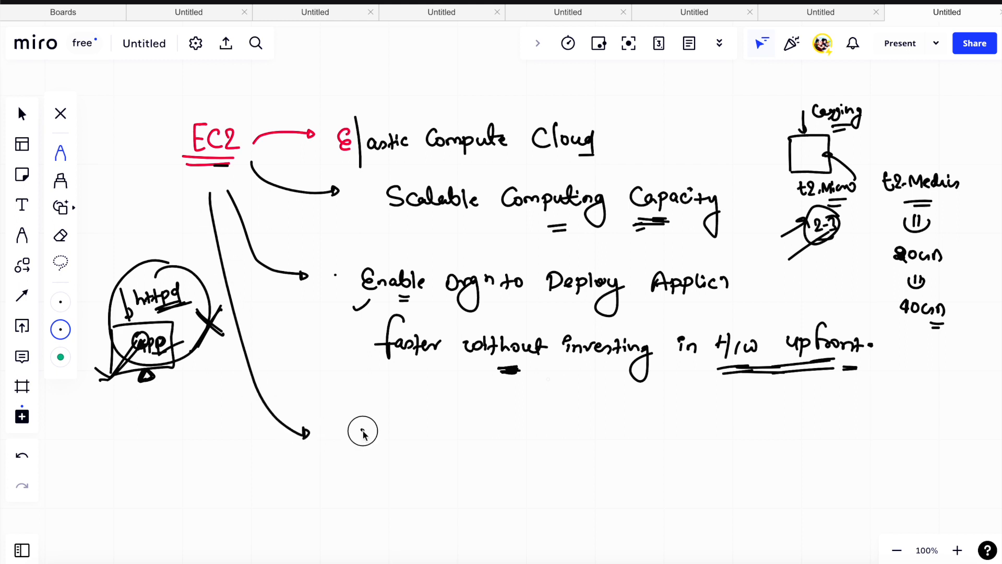
left_click_drag(361, 439, 439, 423)
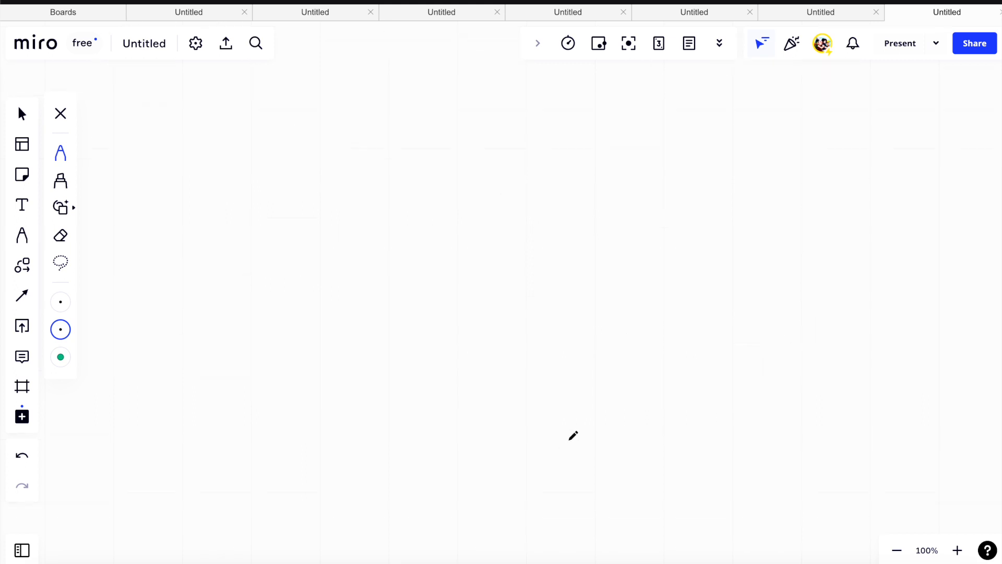
- Draw green branches from AWS to the circled items i "Compute Optimised" and ii "Learning Opt"
scroll(573, 435, "up", 5)
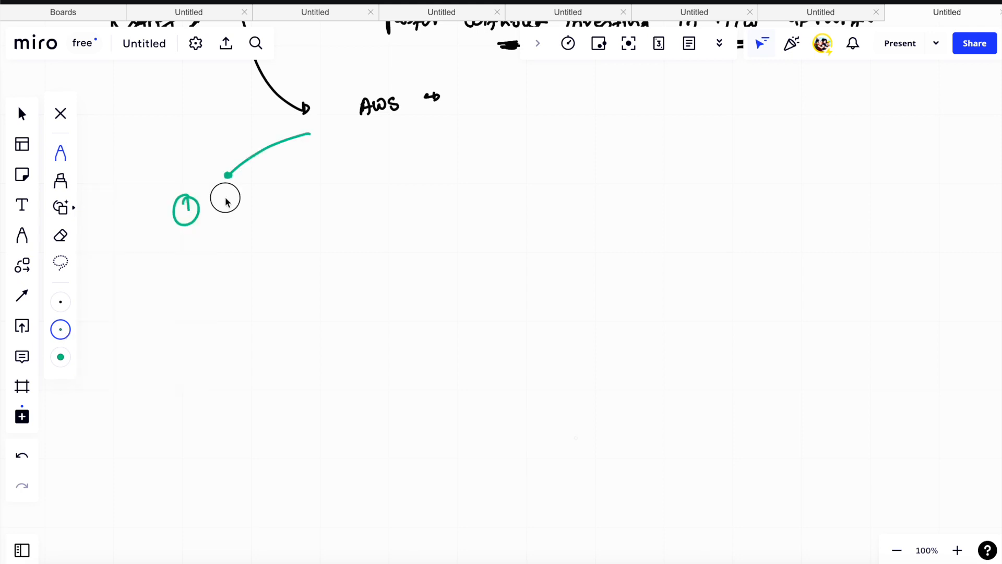
left_click_drag(225, 198, 227, 214)
left_click_drag(232, 204, 251, 215)
mouse_move(258, 207)
left_mouse_down()
mouse_move(260, 217)
mouse_move(273, 205)
mouse_move(302, 208)
left_mouse_up()
mouse_move(243, 238)
left_mouse_down()
mouse_move(275, 241)
mouse_move(290, 228)
mouse_move(322, 237)
mouse_move(325, 249)
left_mouse_up()
left_click_drag(415, 138, 400, 194)
mouse_move(405, 186)
left_mouse_down()
mouse_move(440, 200)
mouse_move(499, 196)
mouse_move(502, 220)
mouse_move(470, 237)
mouse_move(492, 223)
left_mouse_up()
- Draw green branches from AWS to the circled items iii "Memory Optimised" and iv "N/W Optimise", underlining the latter
left_click_drag(494, 130, 573, 168)
mouse_move(569, 176)
left_mouse_down()
mouse_move(689, 181)
mouse_move(681, 209)
left_mouse_up()
mouse_move(617, 217)
left_mouse_down()
mouse_move(671, 228)
mouse_move(687, 222)
mouse_move(681, 212)
left_mouse_up()
mouse_move(471, 86)
left_mouse_down()
mouse_move(729, 145)
mouse_move(744, 167)
left_mouse_up()
mouse_move(747, 168)
left_mouse_down()
mouse_move(760, 172)
mouse_move(746, 160)
mouse_move(825, 181)
mouse_move(824, 201)
mouse_move(875, 206)
left_mouse_up()
left_click_drag(873, 223, 876, 223)
left_click_drag(858, 225, 865, 225)
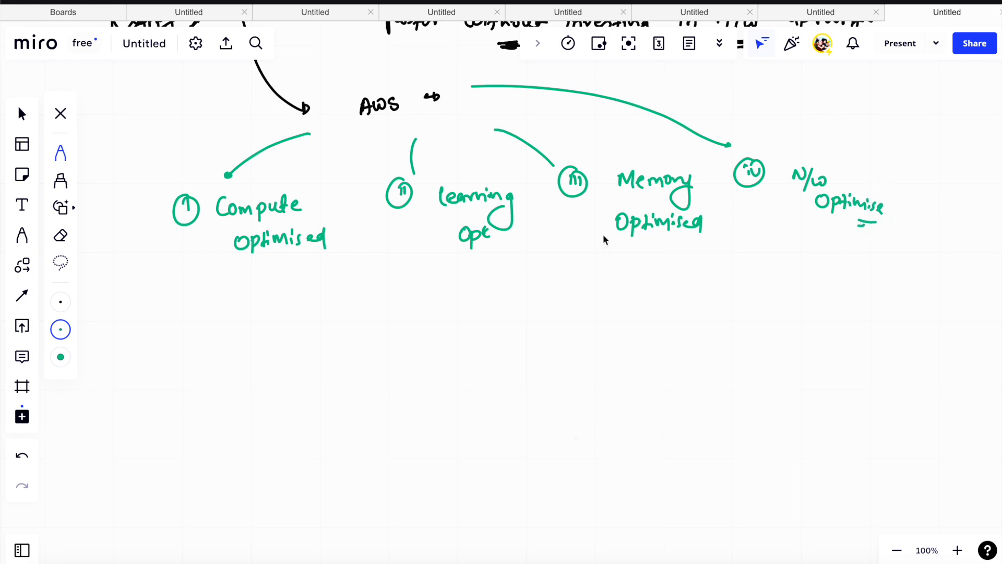
- Mark the four optimised instance types with green ticks and underlines beneath them
left_click_drag(407, 272, 442, 277)
left_click_drag(289, 265, 315, 248)
left_click_drag(406, 239, 493, 236)
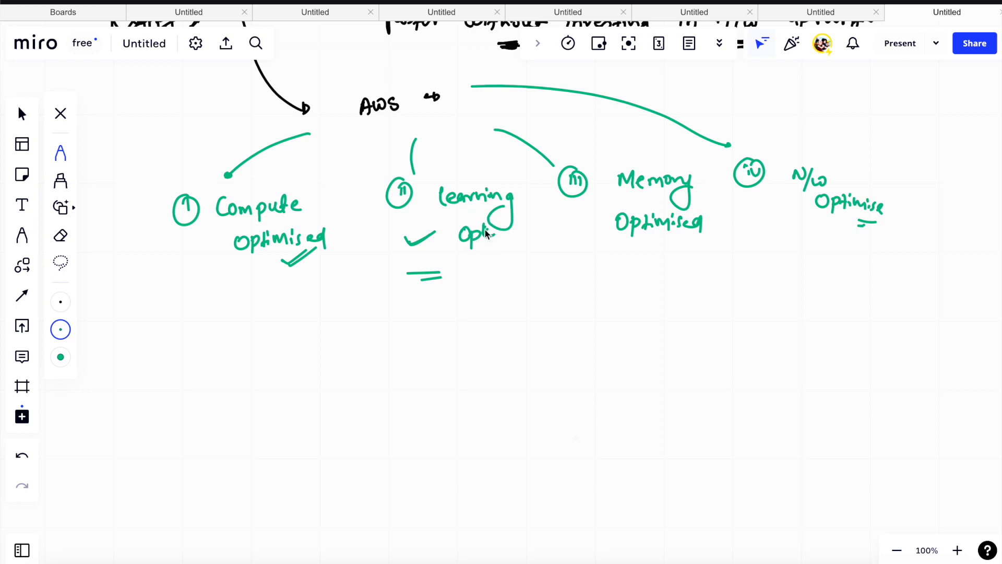
left_click_drag(421, 276, 454, 271)
left_click_drag(611, 256, 657, 242)
left_click_drag(806, 249, 823, 248)
left_click_drag(805, 255, 821, 254)
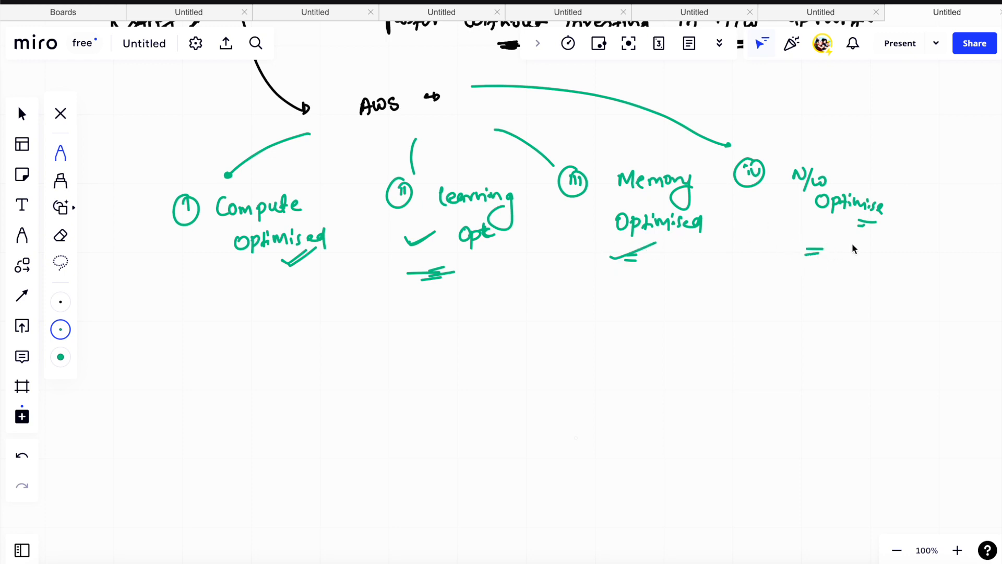
- Write the green note "Host your" below the instance types, with arrows to "Applic" and an underlined "DB"
scroll(853, 245, "down", 2)
scroll(854, 243, "down", 4)
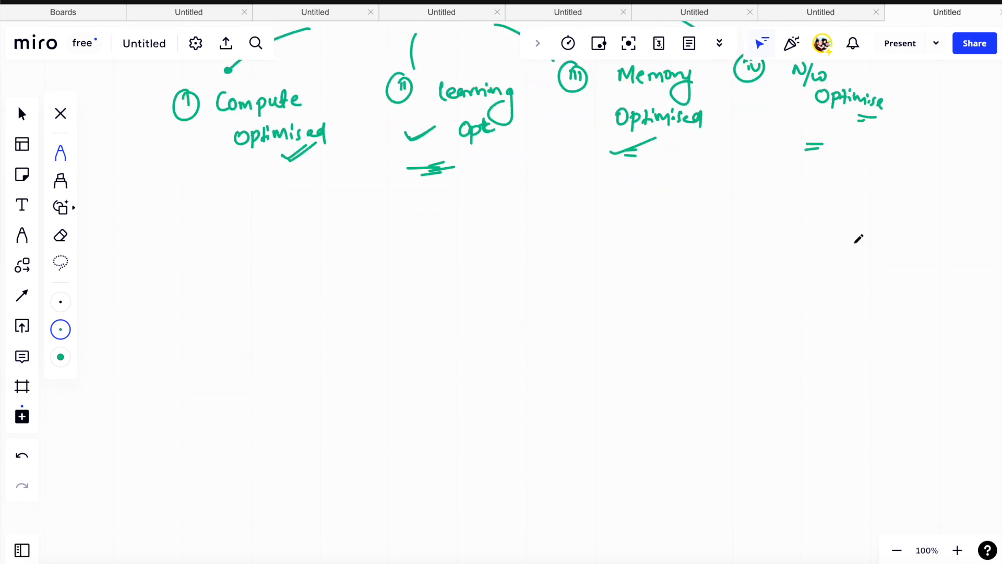
mouse_move(281, 205)
left_mouse_down()
mouse_move(287, 218)
mouse_move(329, 221)
left_mouse_up()
left_click_drag(329, 212, 342, 210)
mouse_move(342, 204)
left_mouse_down()
mouse_move(342, 220)
mouse_move(438, 206)
left_mouse_up()
mouse_move(471, 209)
left_mouse_down()
mouse_move(516, 183)
mouse_move(553, 197)
mouse_move(562, 186)
mouse_move(593, 190)
left_mouse_up()
left_click_drag(462, 234, 512, 243)
mouse_move(544, 239)
left_mouse_down()
mouse_move(543, 256)
mouse_move(555, 256)
left_mouse_up()
mouse_move(560, 256)
left_mouse_down()
mouse_move(570, 247)
mouse_move(575, 266)
left_mouse_up()
left_click_drag(557, 275, 568, 273)
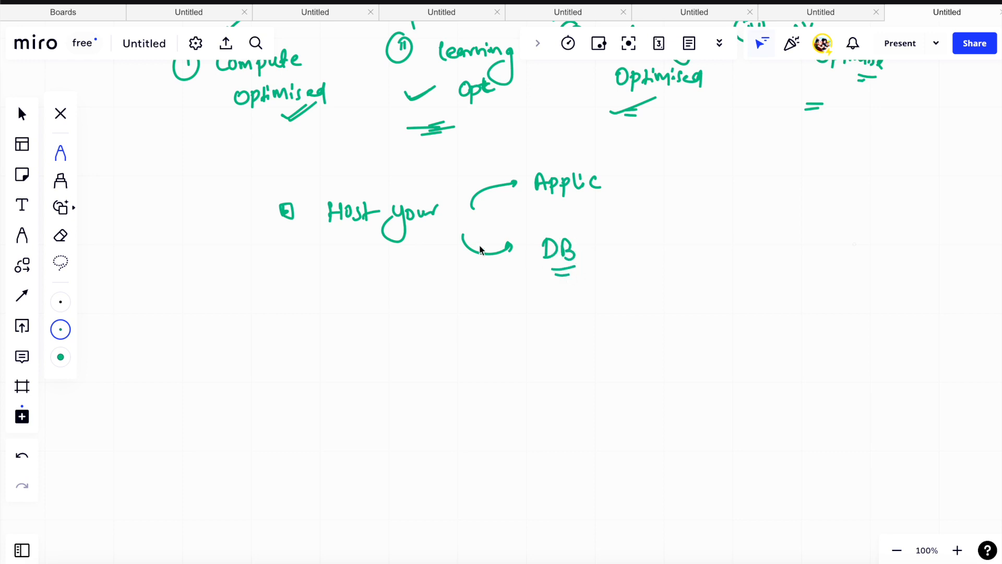
left_click_drag(418, 241, 427, 241)
left_click_drag(420, 246, 429, 249)
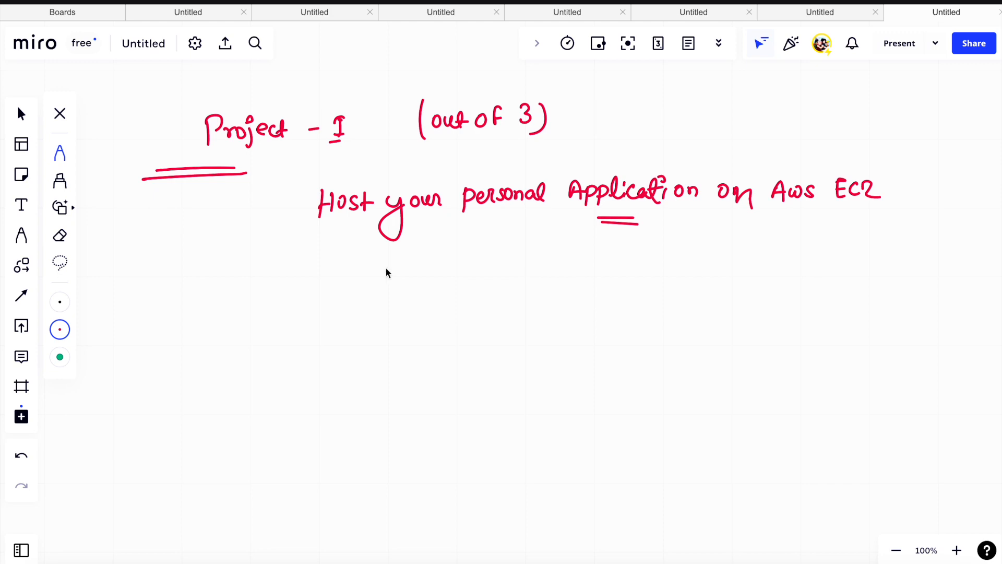
- Insert the red word "Host" with a caret between "your" and "personal" in the Project-I description
left_click_drag(428, 160, 426, 176)
left_click_drag(427, 168, 435, 168)
left_click_drag(437, 161, 435, 176)
mouse_move(443, 164)
left_mouse_down()
mouse_move(458, 173)
mouse_move(453, 195)
left_mouse_up()
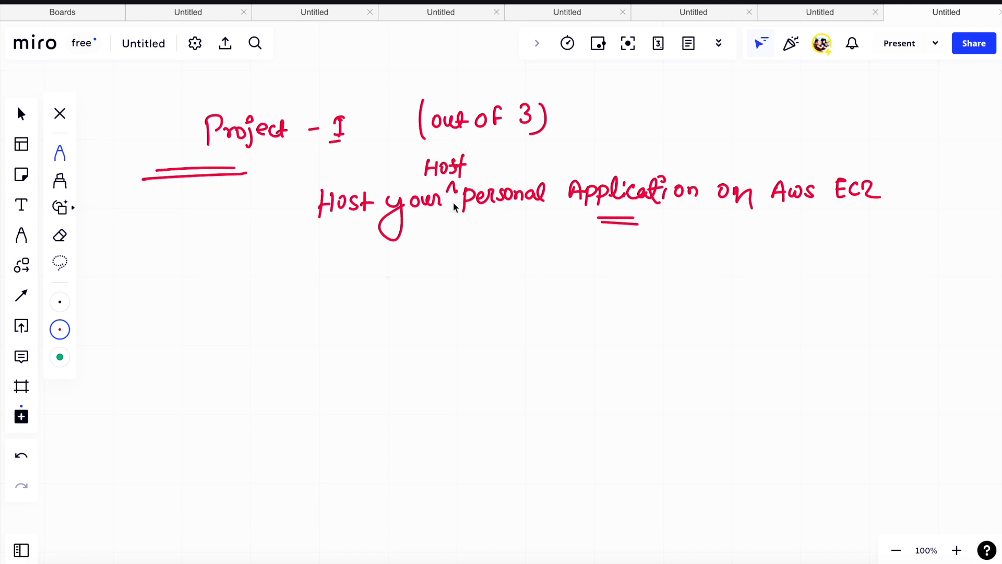
- Underline "Host" and draw a black "AWS" monitor labelled "EC2", with an arrow to an underlined "Amazon AMI"
scroll(431, 281, "down", 3)
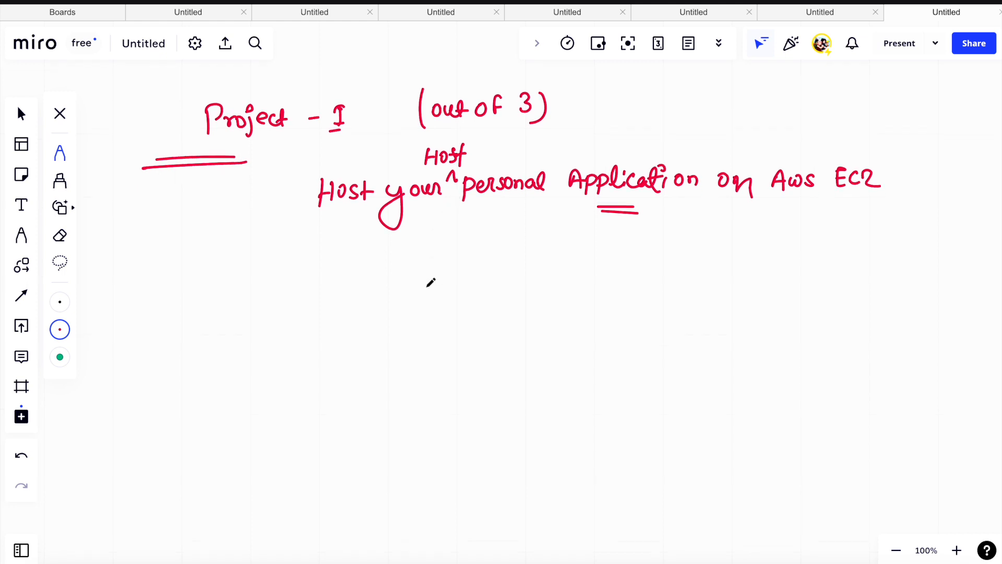
scroll(431, 317, "down", 2)
scroll(431, 317, "up", 2)
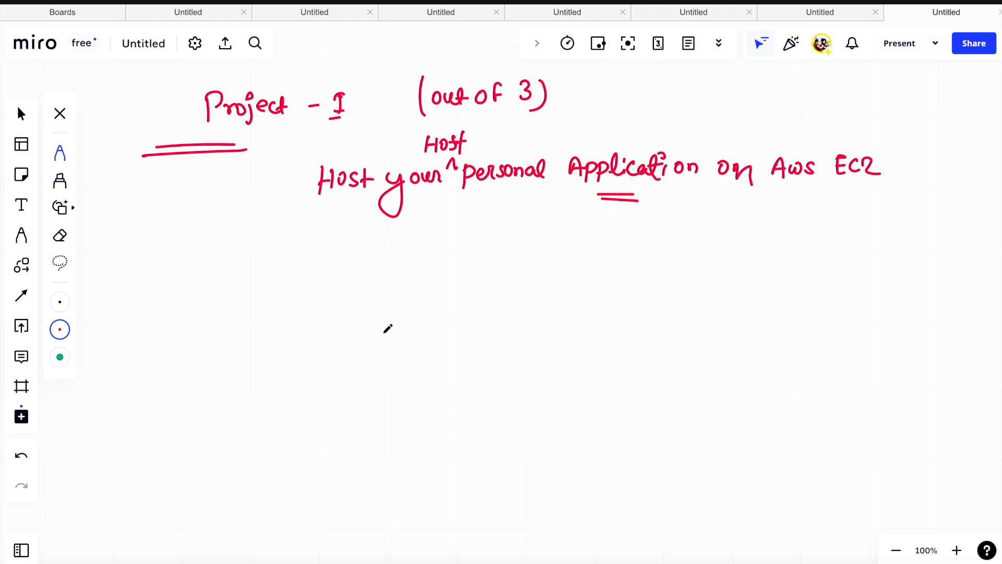
scroll(339, 325, "down", 2)
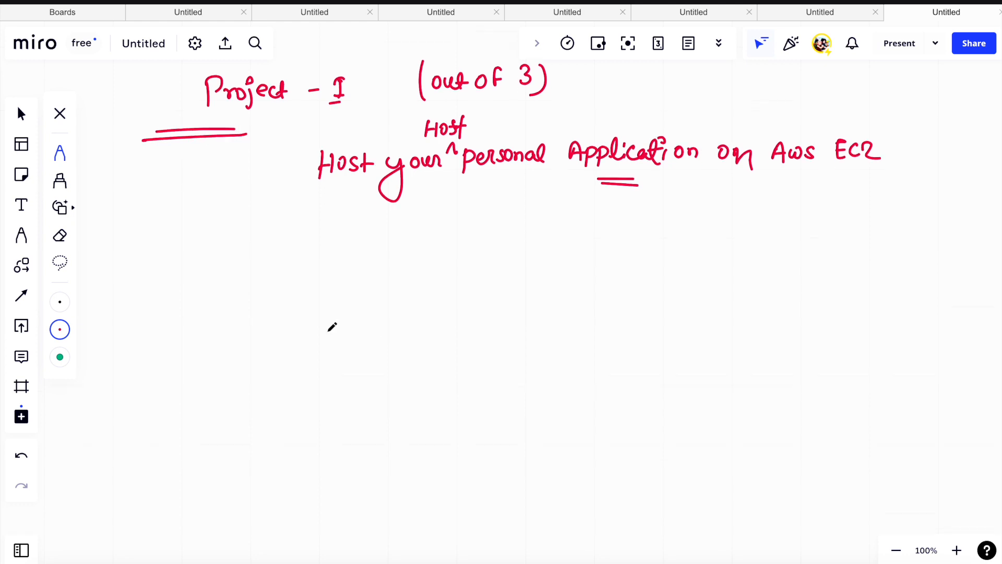
scroll(333, 326, "up", 2)
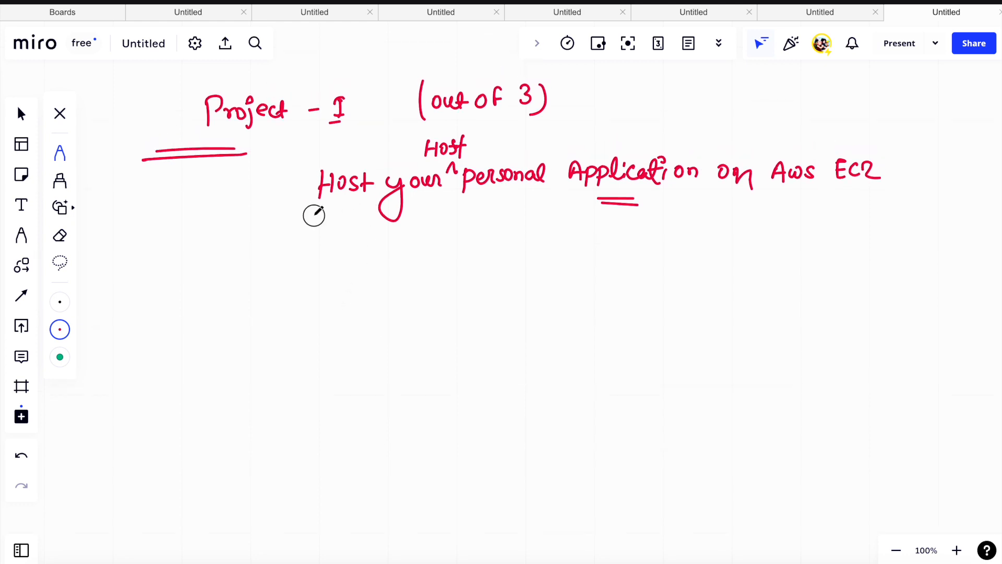
left_click_drag(313, 217, 327, 214)
mouse_move(247, 287)
left_mouse_down()
mouse_move(248, 336)
mouse_move(327, 278)
mouse_move(269, 336)
mouse_move(286, 333)
mouse_move(275, 348)
mouse_move(313, 371)
mouse_move(305, 363)
left_mouse_up()
mouse_move(267, 303)
left_mouse_down()
mouse_move(303, 305)
mouse_move(172, 380)
mouse_move(195, 392)
mouse_move(229, 384)
mouse_move(210, 413)
mouse_move(230, 405)
mouse_move(246, 420)
mouse_move(235, 417)
left_mouse_up()
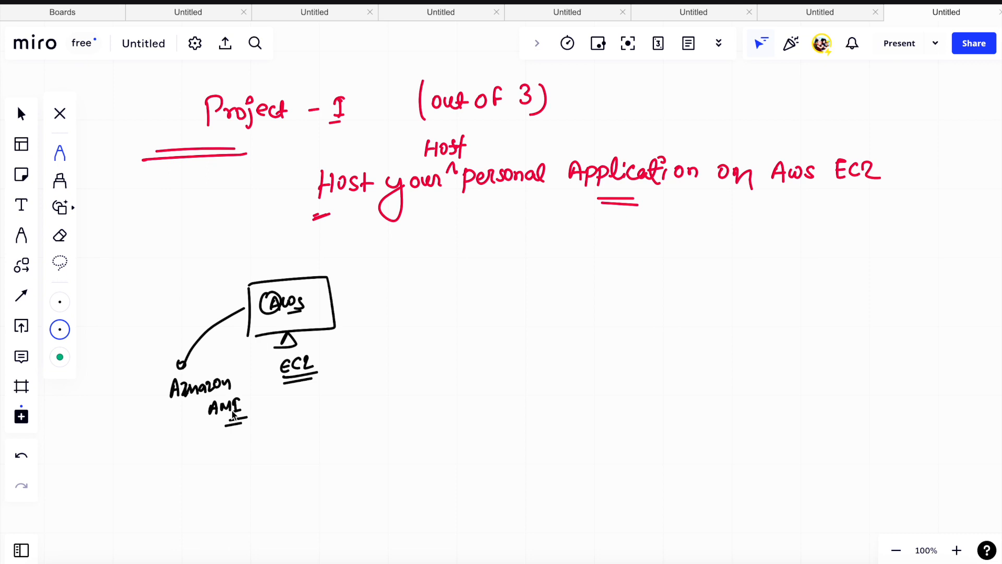
left_click_drag(169, 407, 186, 411)
mouse_move(302, 345)
left_mouse_down()
mouse_move(278, 343)
mouse_move(299, 332)
left_mouse_up()
- Draw arrows from the AWS monitor to the circled items "install http / apachee" and "enable/disable", and add a third circled number
left_click_drag(357, 298, 412, 285)
left_click_drag(434, 275, 433, 277)
left_click_drag(431, 281, 435, 290)
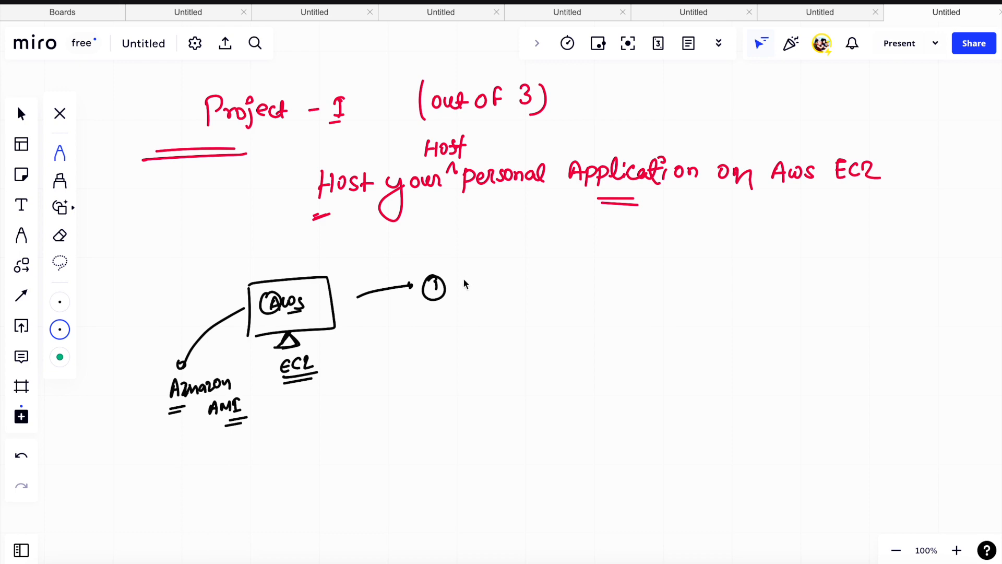
mouse_move(465, 270)
left_mouse_down()
mouse_move(505, 286)
mouse_move(568, 271)
mouse_move(577, 285)
mouse_move(689, 279)
mouse_move(626, 297)
left_mouse_up()
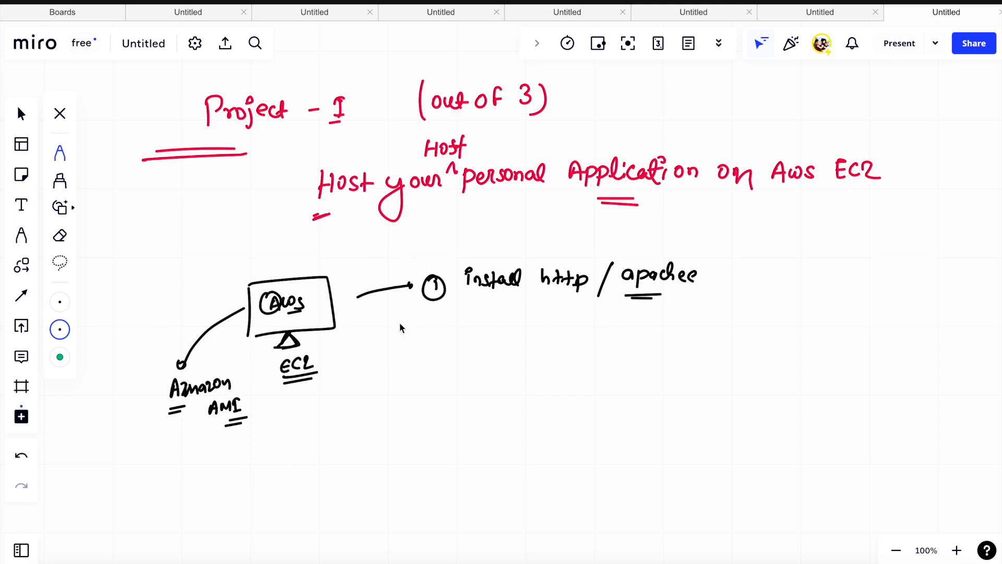
mouse_move(356, 323)
left_mouse_down()
mouse_move(416, 337)
mouse_move(463, 329)
mouse_move(566, 350)
mouse_move(581, 330)
mouse_move(599, 346)
left_mouse_up()
mouse_move(416, 392)
left_mouse_down()
mouse_move(423, 368)
mouse_move(426, 389)
left_mouse_up()
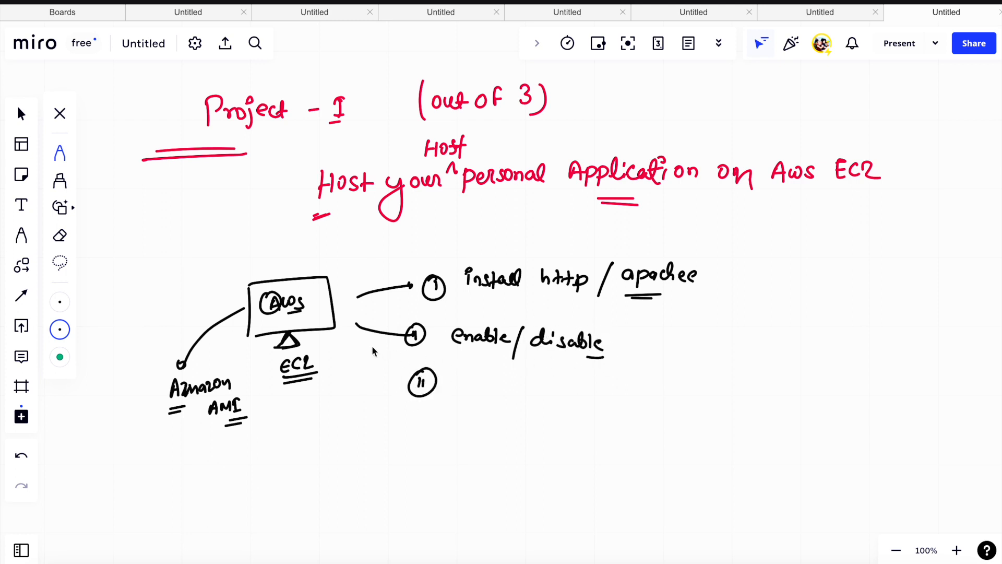
- Write "SG (N/W firew)" as the third item, with an arrow to "troublesh"
left_click_drag(286, 314, 312, 302)
left_click_drag(476, 373, 478, 373)
mouse_move(483, 378)
left_mouse_down()
mouse_move(479, 389)
mouse_move(504, 393)
left_mouse_up()
left_click_drag(475, 397, 502, 398)
left_click_drag(541, 366, 537, 399)
mouse_move(555, 381)
left_mouse_down()
mouse_move(642, 377)
mouse_move(640, 405)
mouse_move(755, 362)
left_mouse_up()
mouse_move(756, 373)
left_mouse_down()
mouse_move(778, 353)
mouse_move(806, 362)
mouse_move(808, 388)
left_mouse_up()
left_click(767, 388)
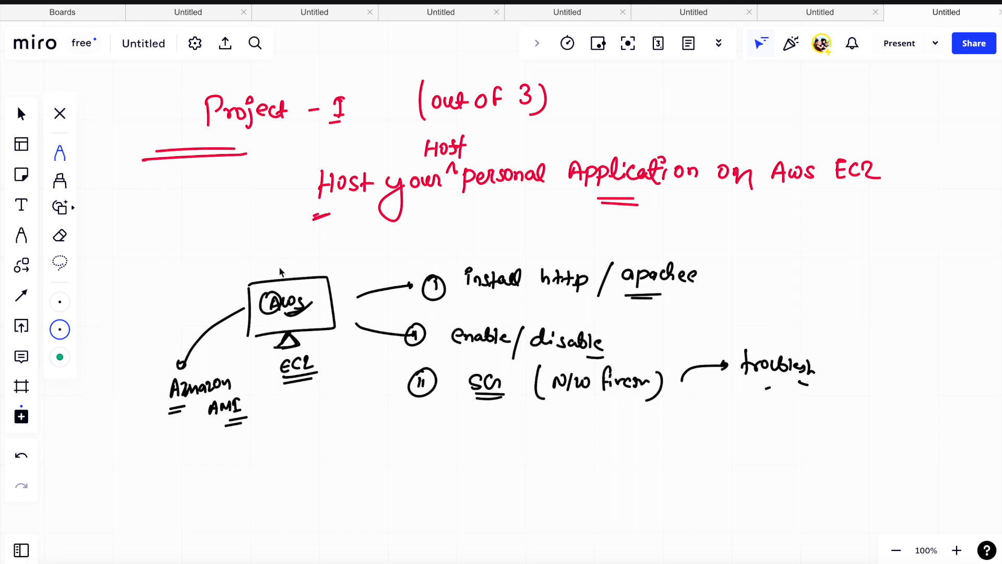
- Emphasize the AWS monitor, "EC2", "AMI" and "personal", and draw a circled "IP" with an arrow to "AnyOne"
mouse_move(286, 257)
left_mouse_down()
mouse_move(284, 278)
mouse_move(290, 268)
left_mouse_up()
left_click_drag(291, 379, 307, 376)
mouse_move(225, 393)
left_mouse_down()
mouse_move(236, 391)
mouse_move(237, 424)
left_mouse_up()
left_click_drag(498, 206, 508, 208)
mouse_move(350, 458)
left_mouse_down()
mouse_move(347, 448)
mouse_move(468, 458)
mouse_move(476, 441)
mouse_move(505, 457)
mouse_move(502, 474)
left_mouse_up()
left_click_drag(414, 424, 379, 433)
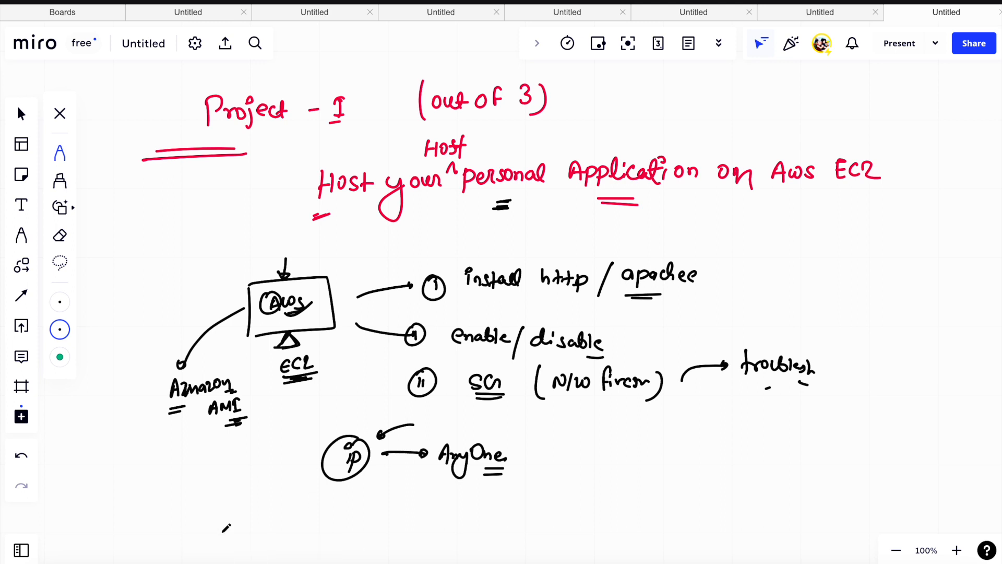
- Switch to the AWS console in Google Chrome, check the region list, and open the EC2 dashboard
scroll(230, 526, "down", 6)
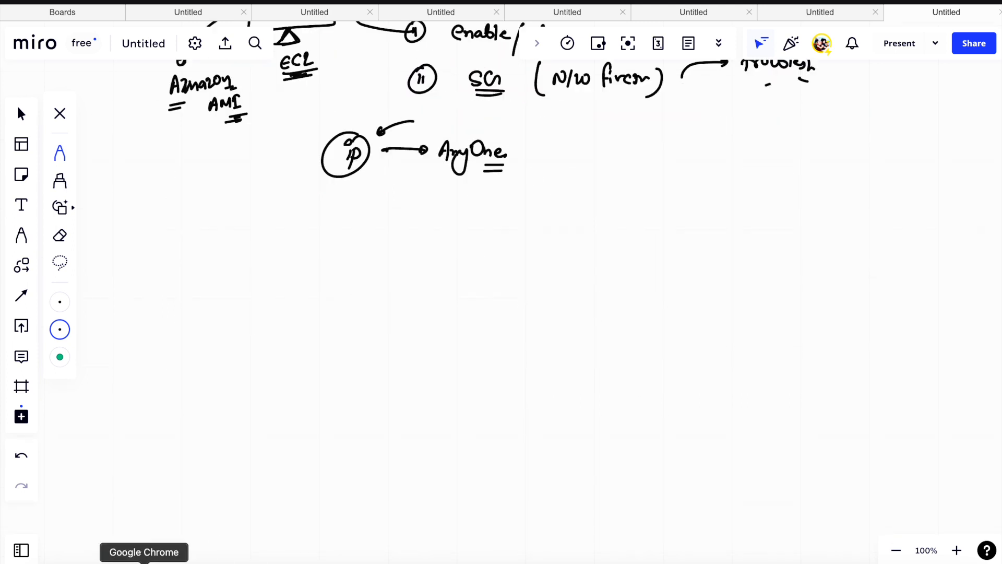
left_click(144, 561)
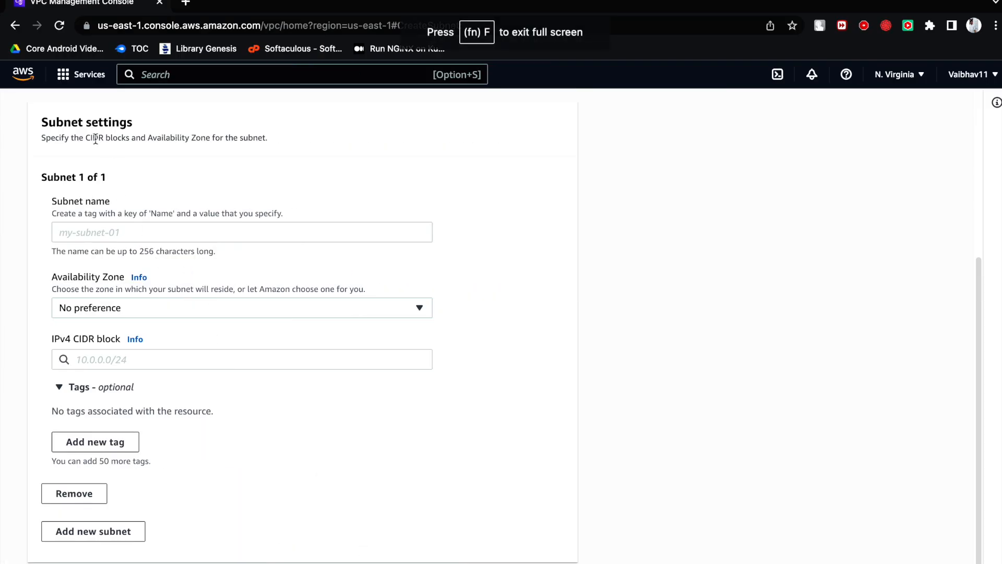
left_click(78, 75)
left_click(918, 84)
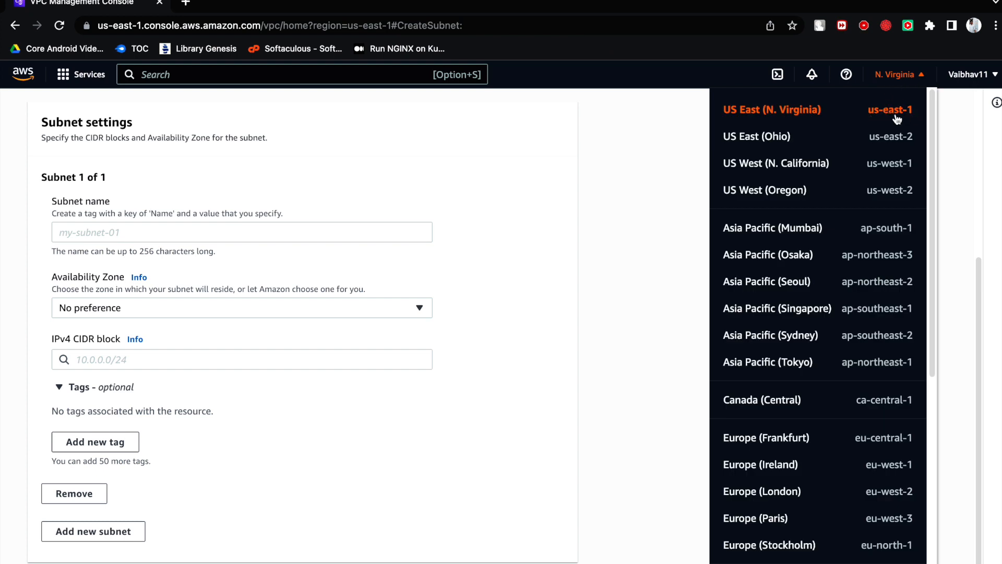
left_click(390, 161)
left_click(77, 83)
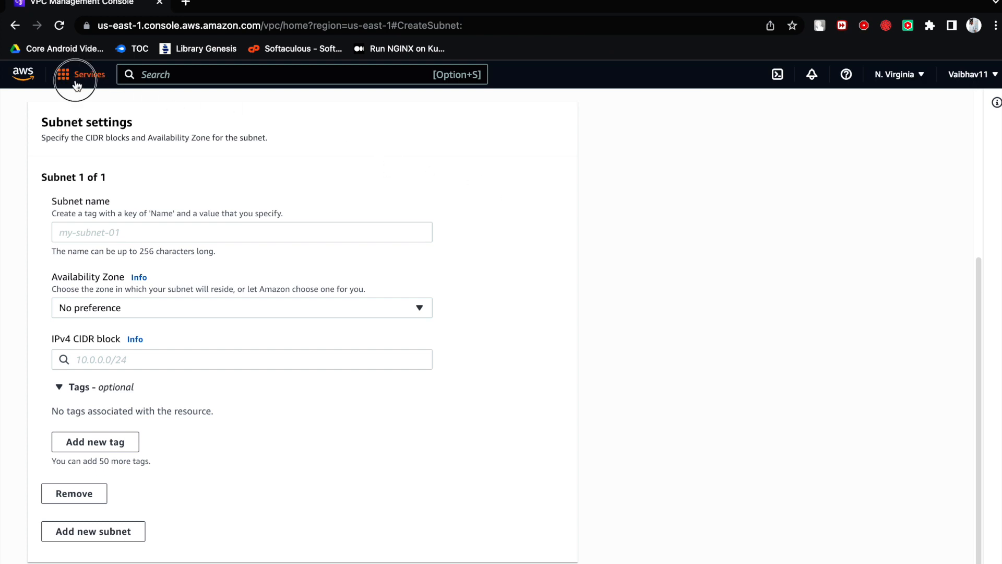
left_click(314, 232)
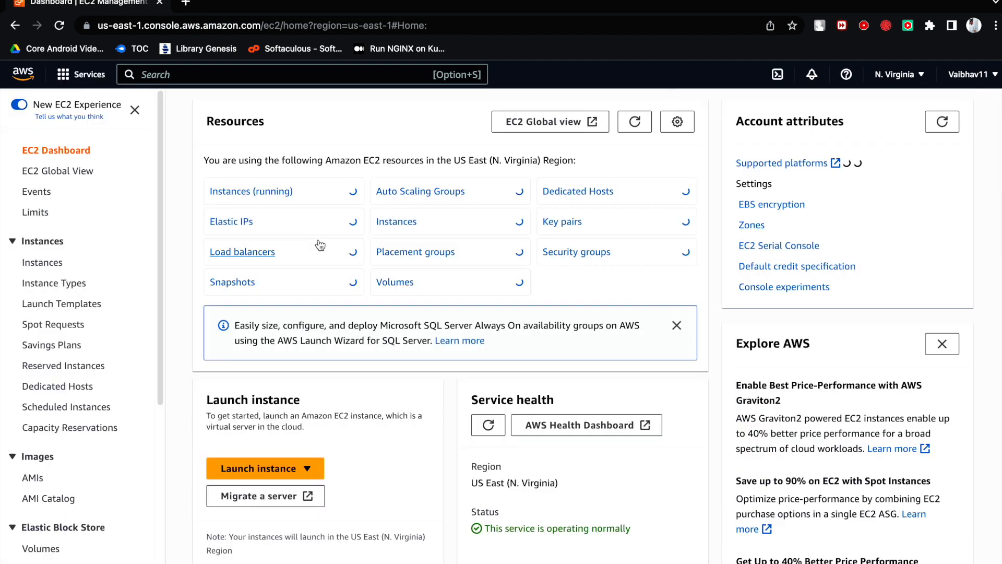
- View the running instances, then start launching a new instance and name it WebServer
left_click(268, 193)
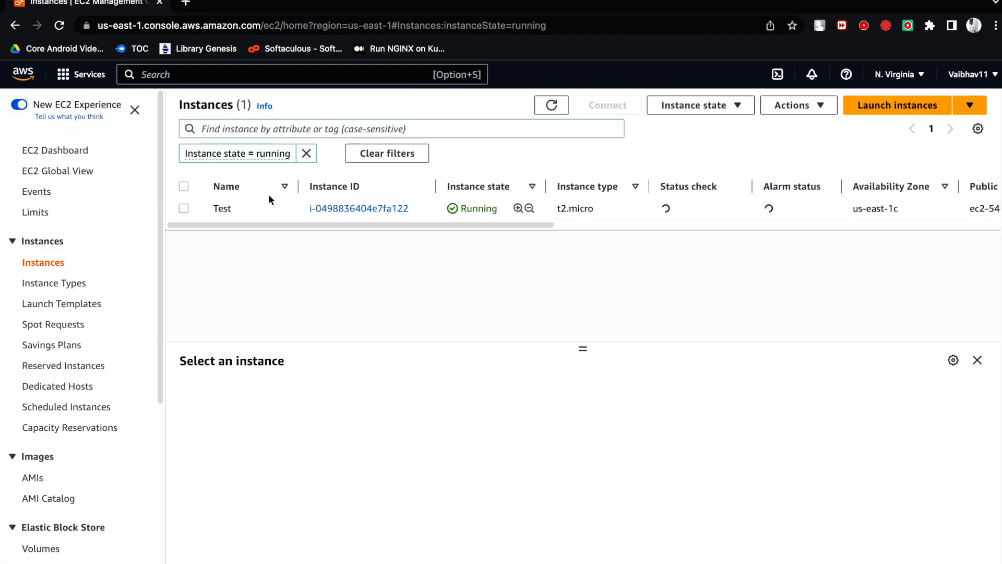
left_click_drag(275, 224, 654, 229)
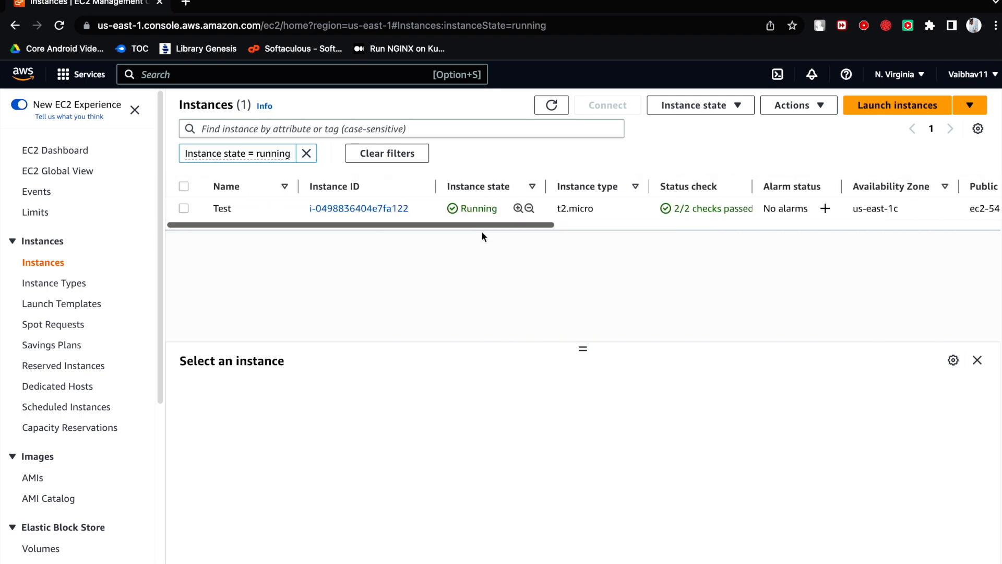
left_click(905, 106)
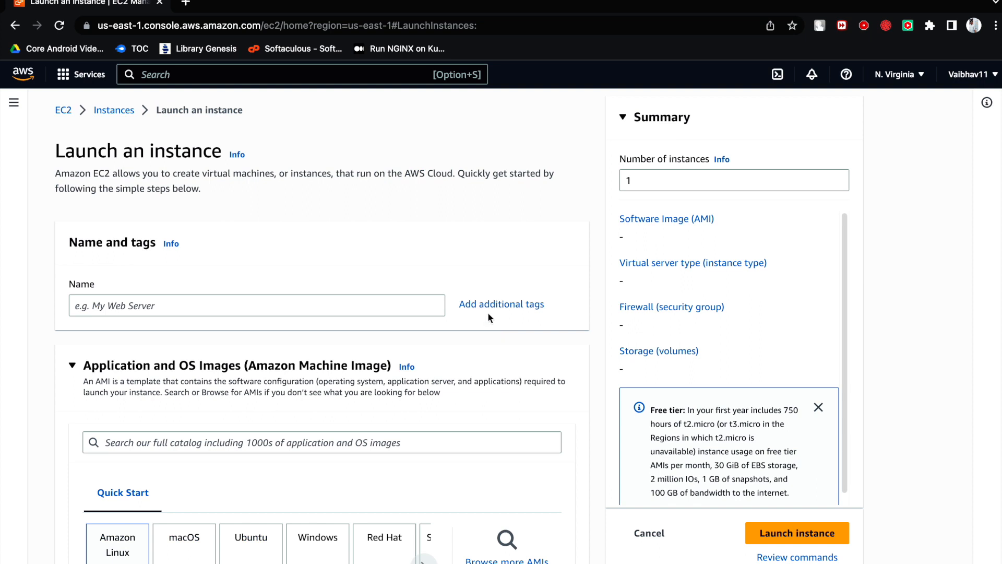
left_click(349, 305)
scroll(349, 305, "down", 1)
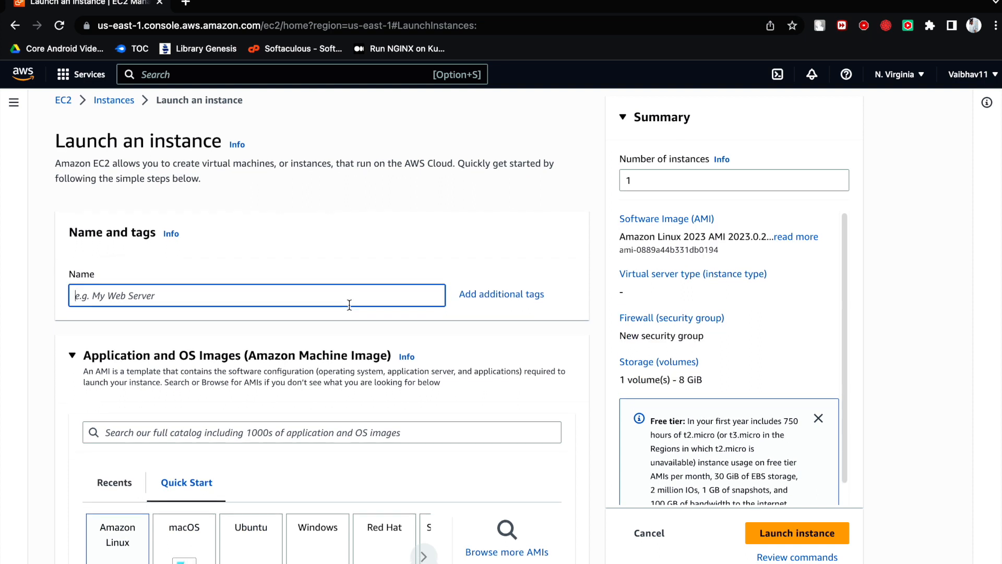
type("WebServer")
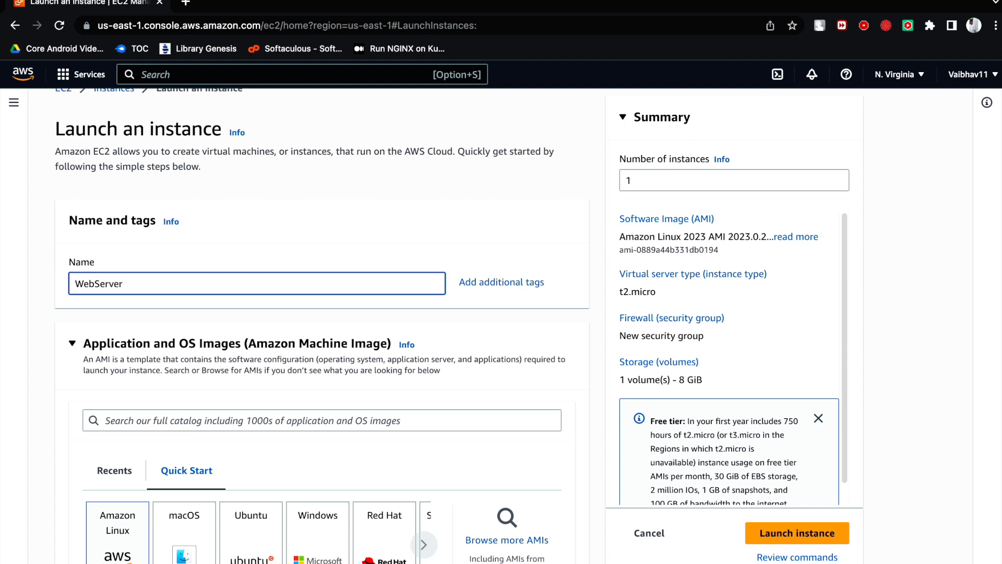
scroll(135, 407, "down", 5)
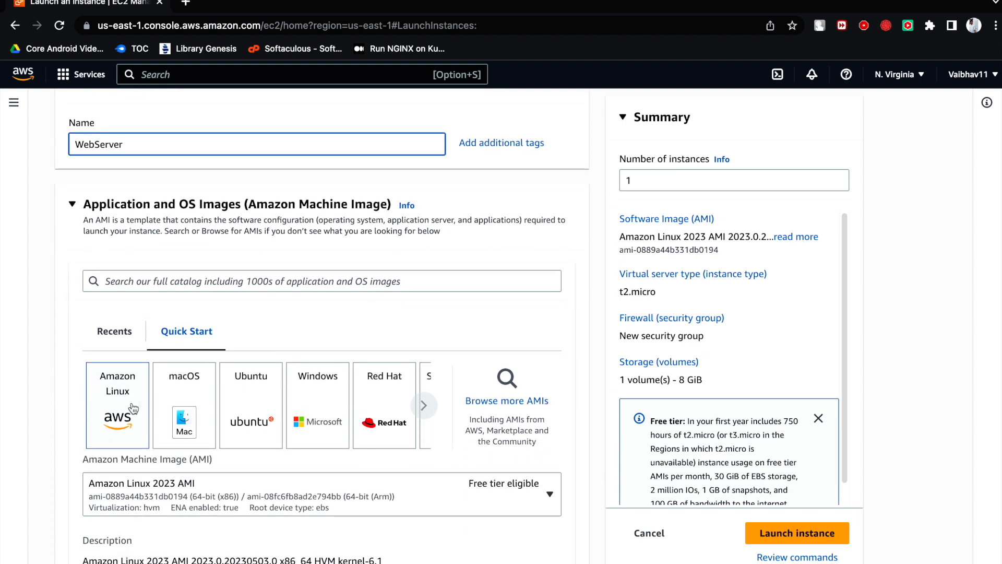
- Review the Amazon Linux 2023 AMI details and choose the 64-bit (x86) architecture
scroll(134, 404, "down", 4)
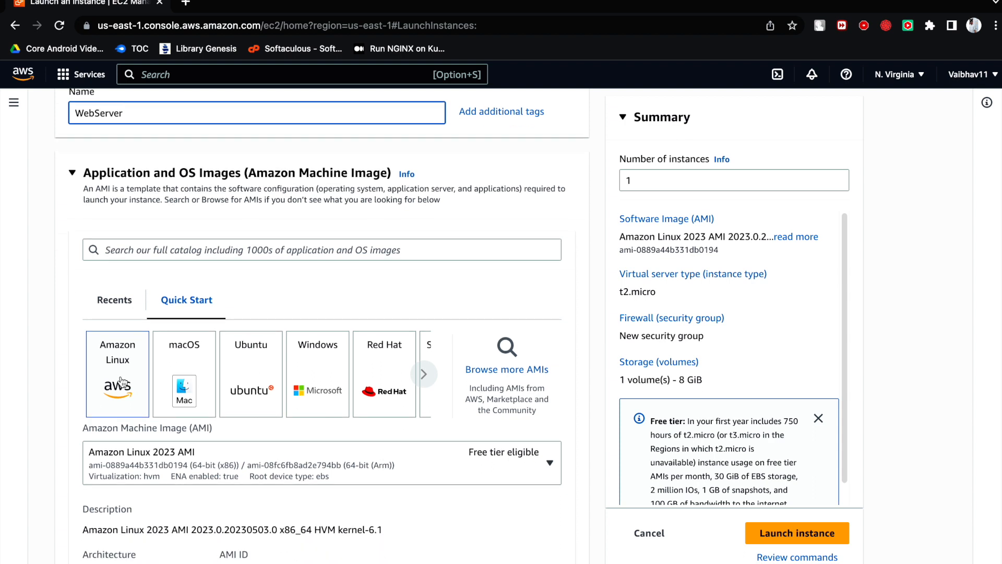
scroll(137, 397, "down", 3)
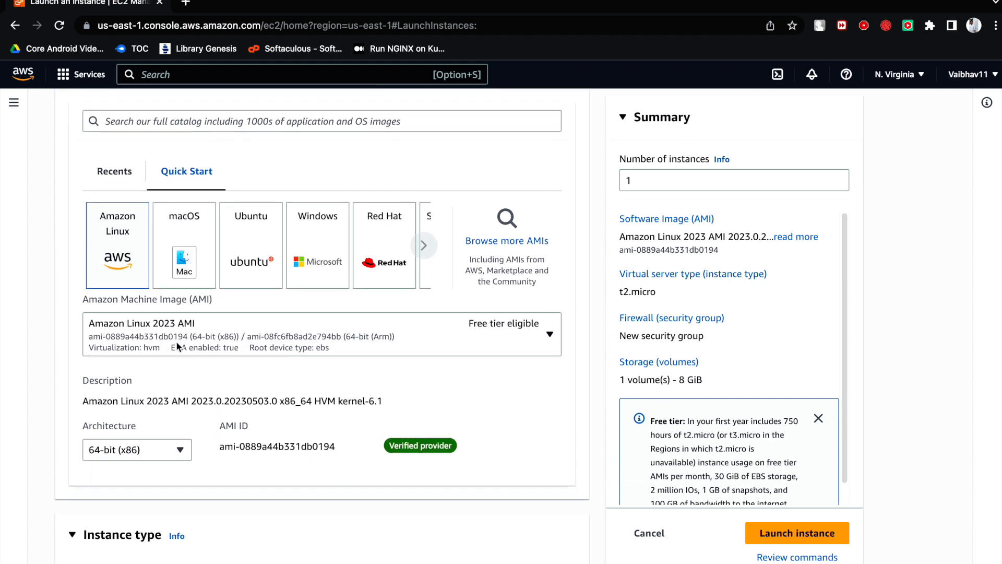
scroll(199, 354, "down", 2)
left_click(141, 409)
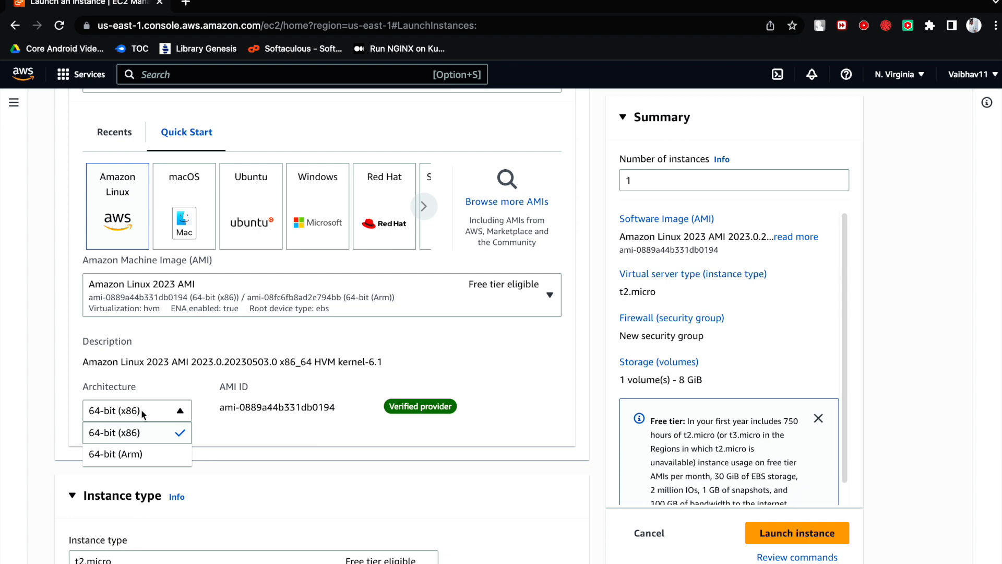
left_click(142, 433)
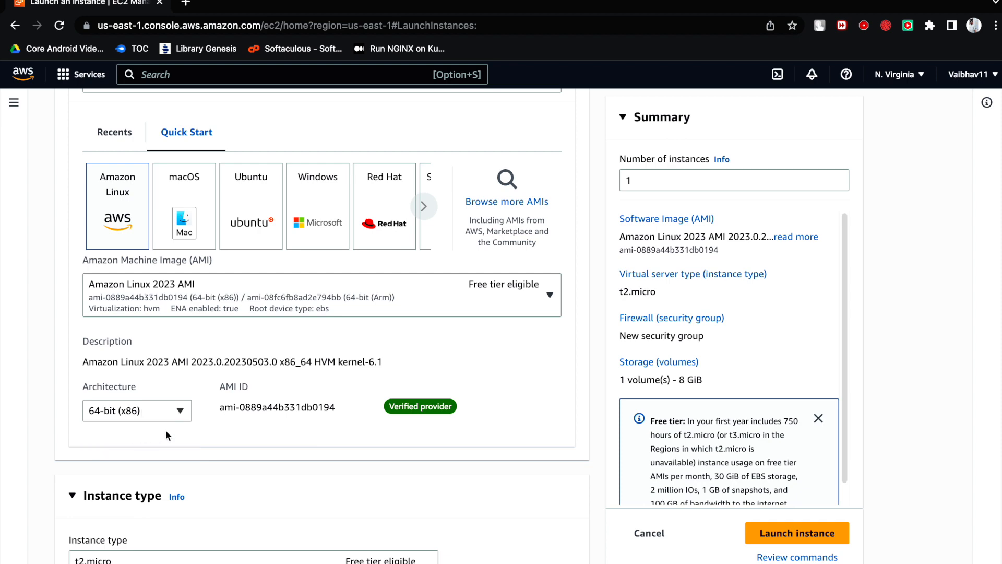
- Review the instance type and select the existing mrdevops key pair for login
scroll(165, 433, "down", 5)
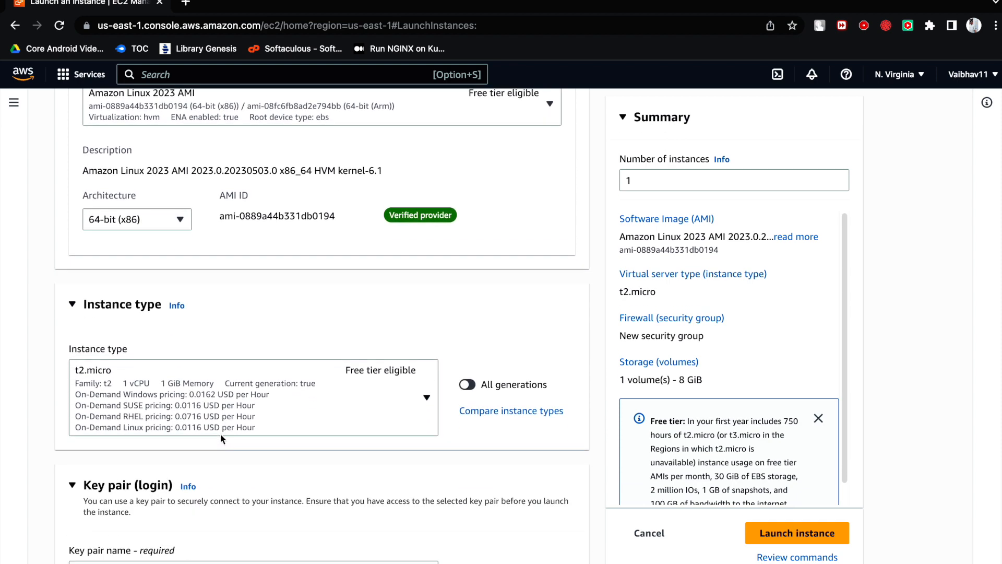
scroll(221, 433, "down", 6)
scroll(216, 311, "up", 3)
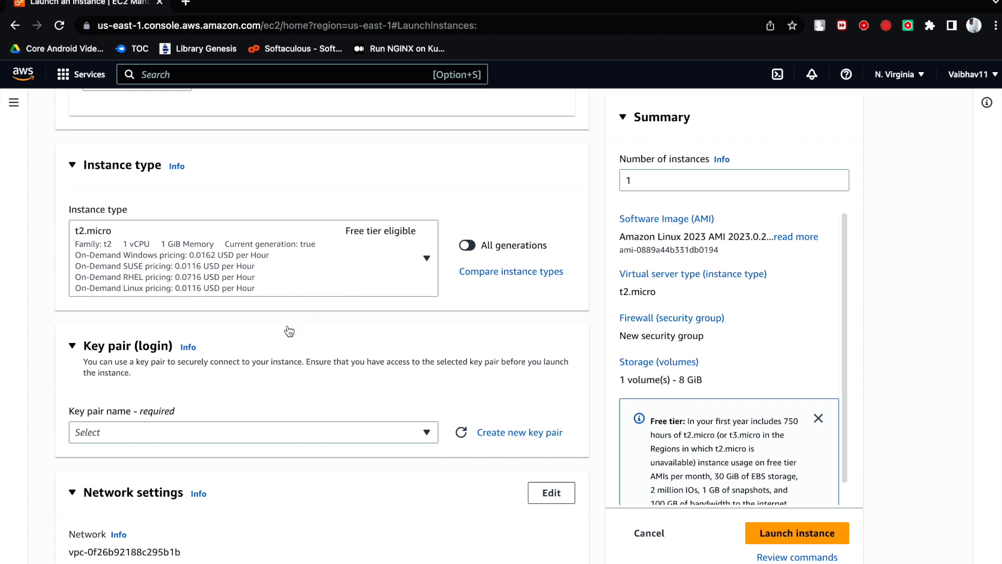
scroll(330, 296, "down", 3)
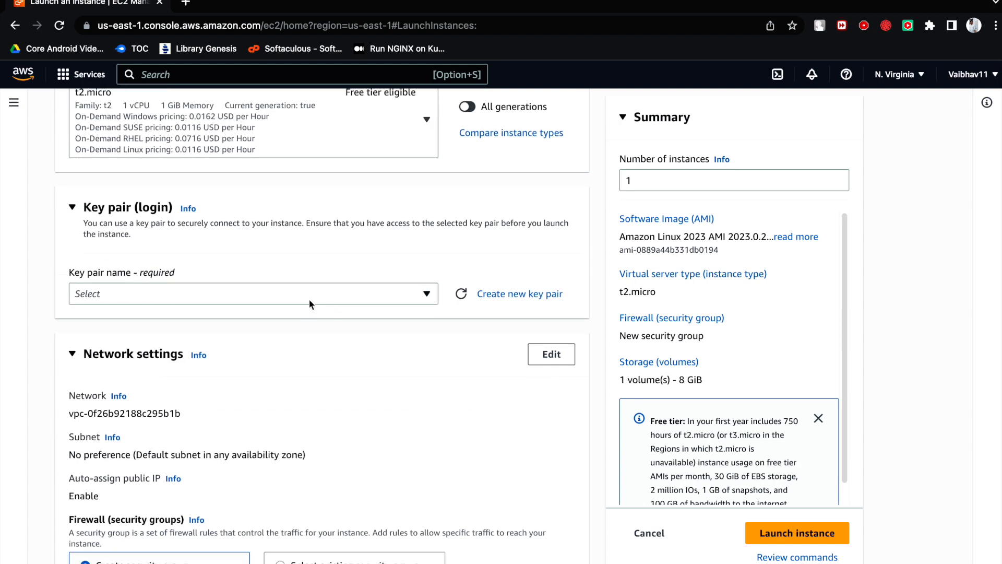
left_click(307, 298)
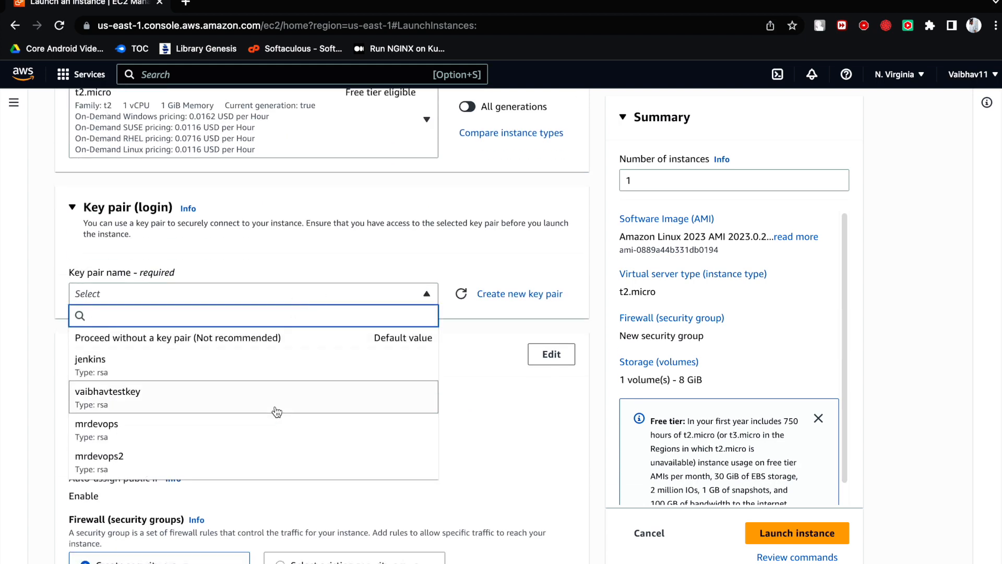
left_click(267, 423)
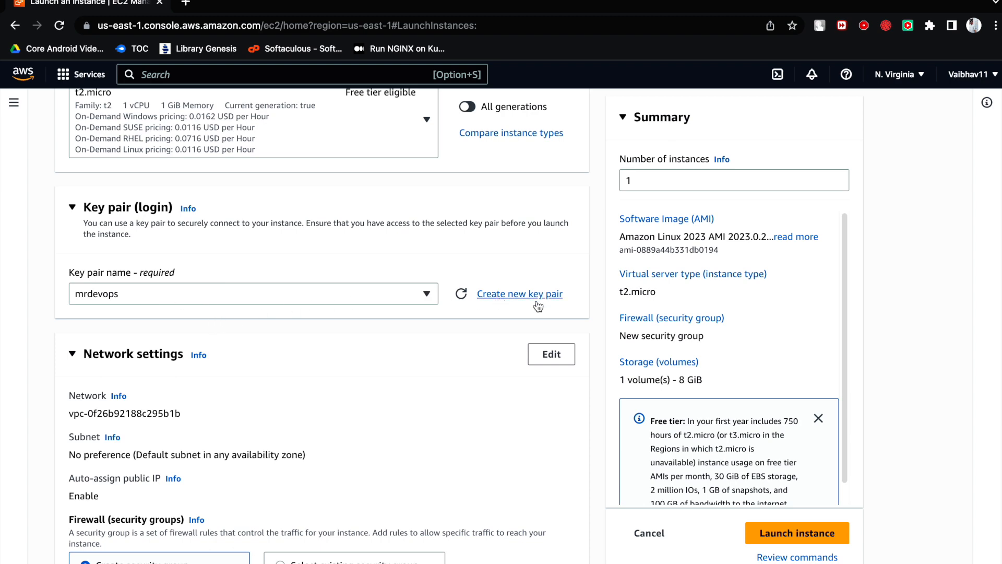
- View the form for creating a new key pair, close it, and choose mrdevops again from the existing key pairs
left_click(512, 297)
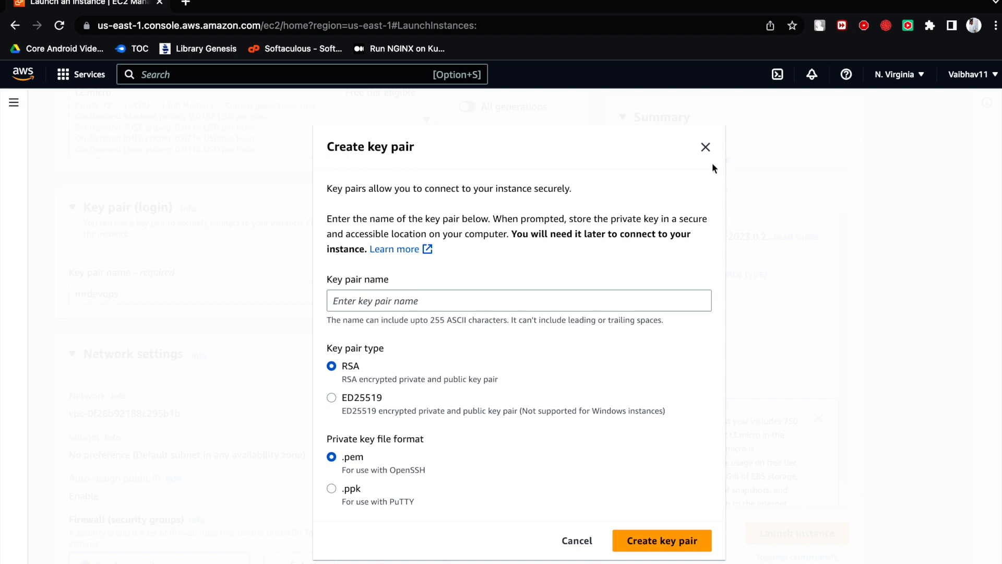
left_click(705, 147)
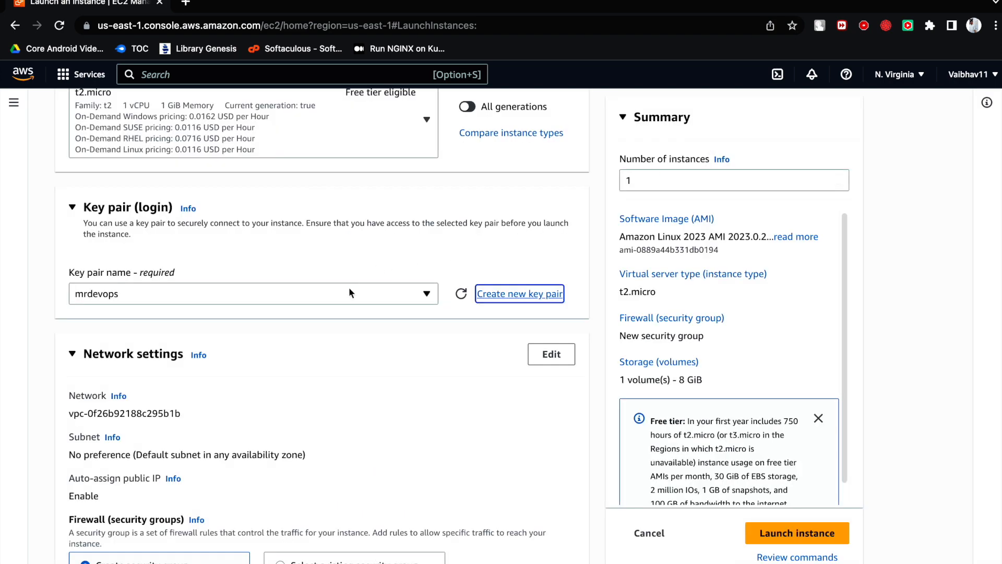
left_click(419, 300)
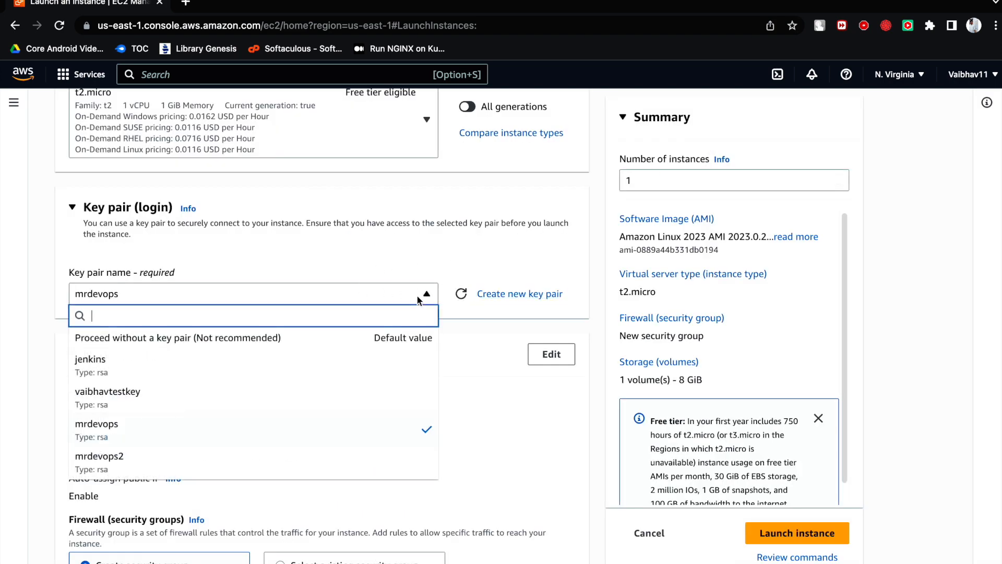
left_click(270, 427)
- Examine the required key pair name field and glance over the network settings beneath it
scroll(286, 385, "down", 2)
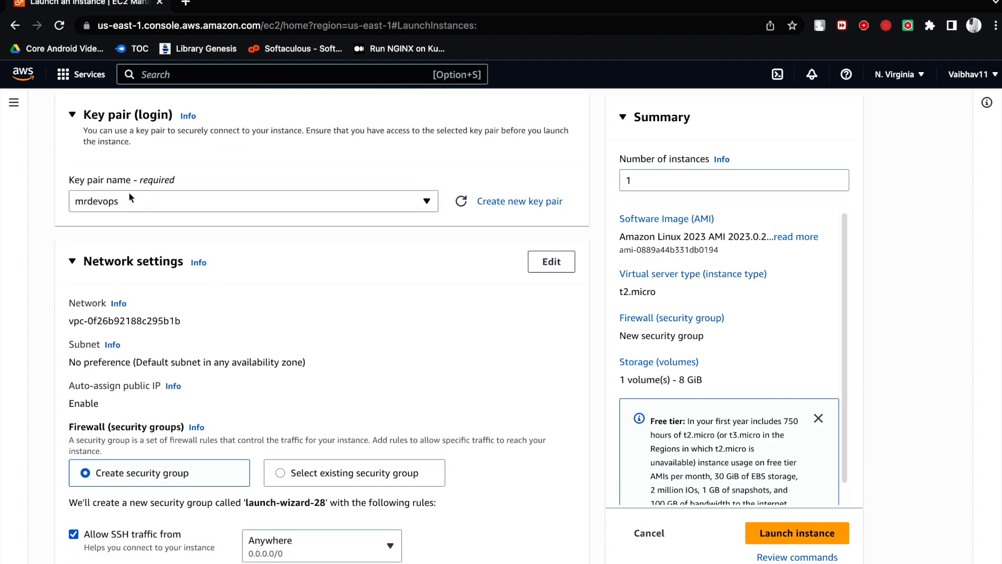
mouse_move(187, 180)
left_mouse_down()
mouse_move(66, 183)
mouse_move(177, 179)
left_mouse_up()
left_click(67, 181)
left_click(174, 183)
left_click(63, 183)
left_click(178, 178)
scroll(192, 231, "down", 1)
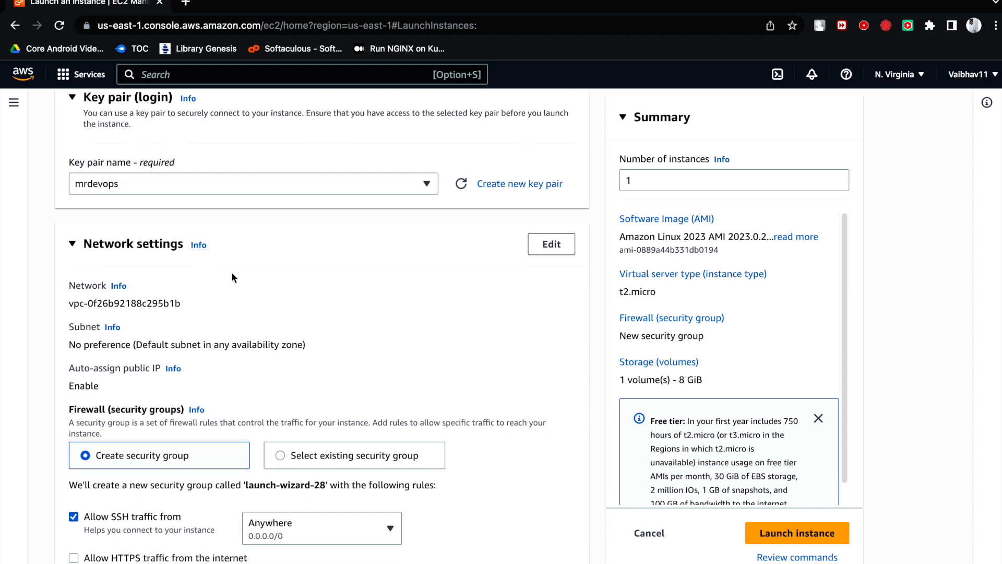
scroll(230, 271, "up", 1)
left_click_drag(174, 182, 68, 189)
left_click(67, 207)
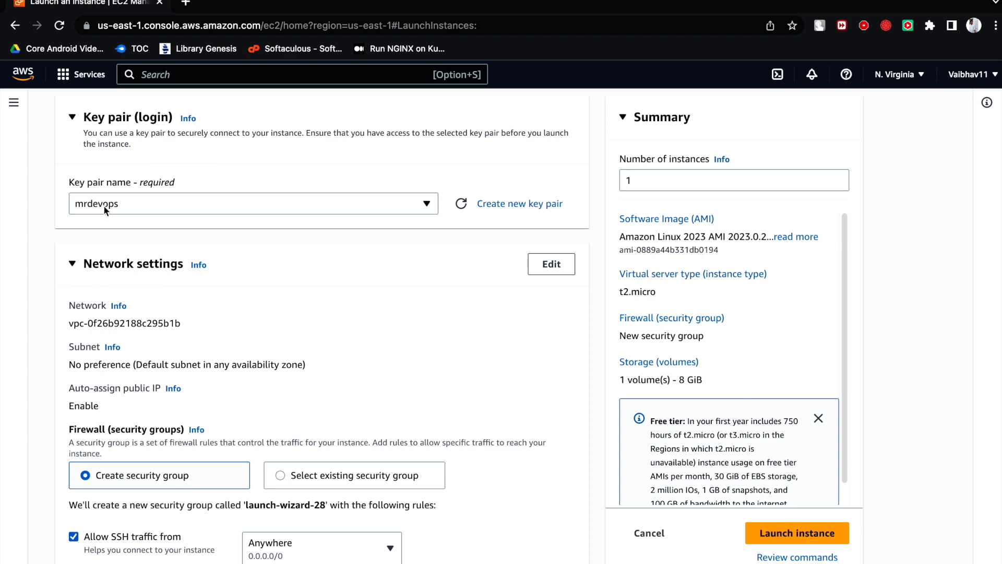
left_click(104, 206)
left_click(66, 199)
- Review the network settings, including the security group choice and the SSH, HTTPS and HTTP traffic rules
scroll(105, 245, "down", 4)
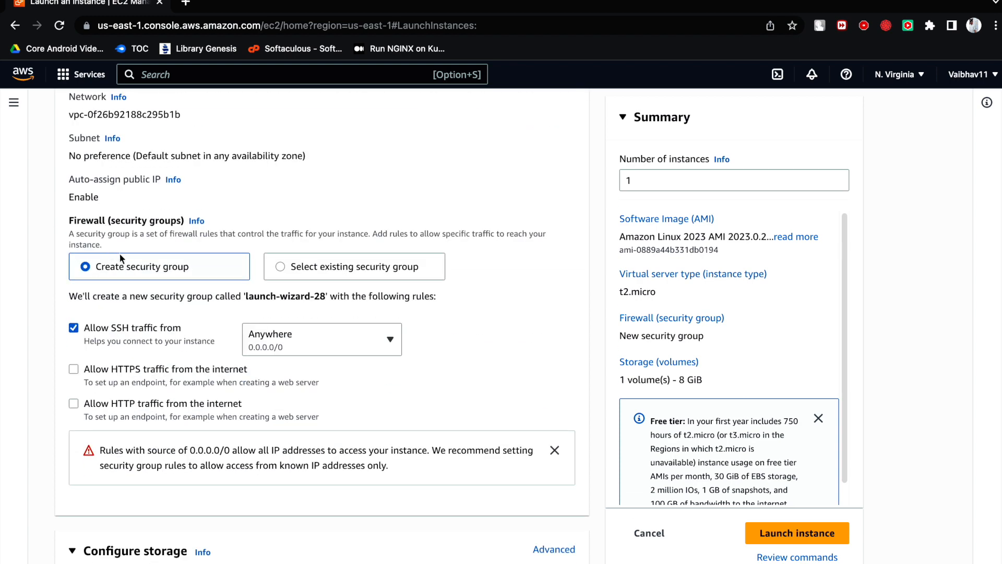
scroll(152, 162, "up", 2)
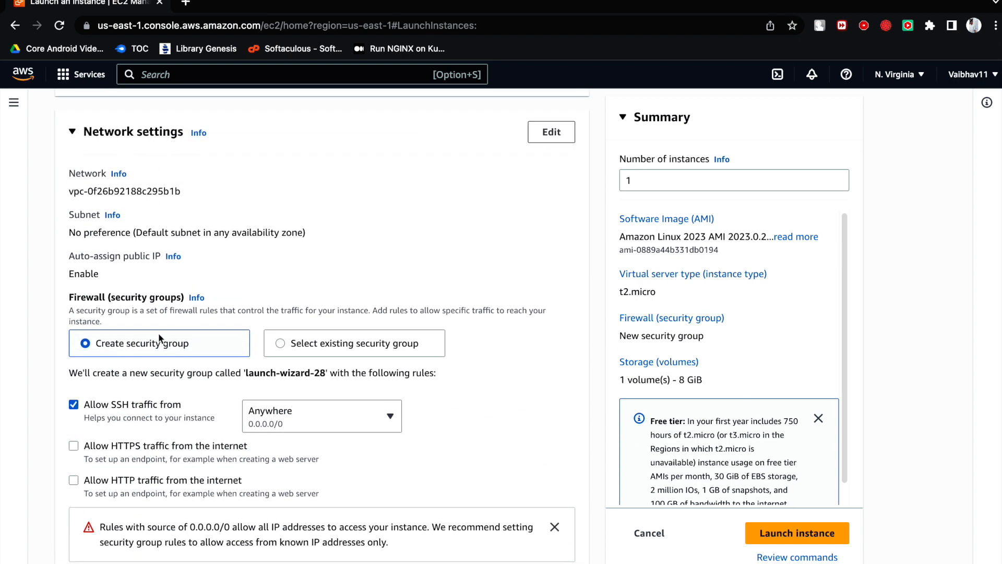
scroll(159, 338, "down", 3)
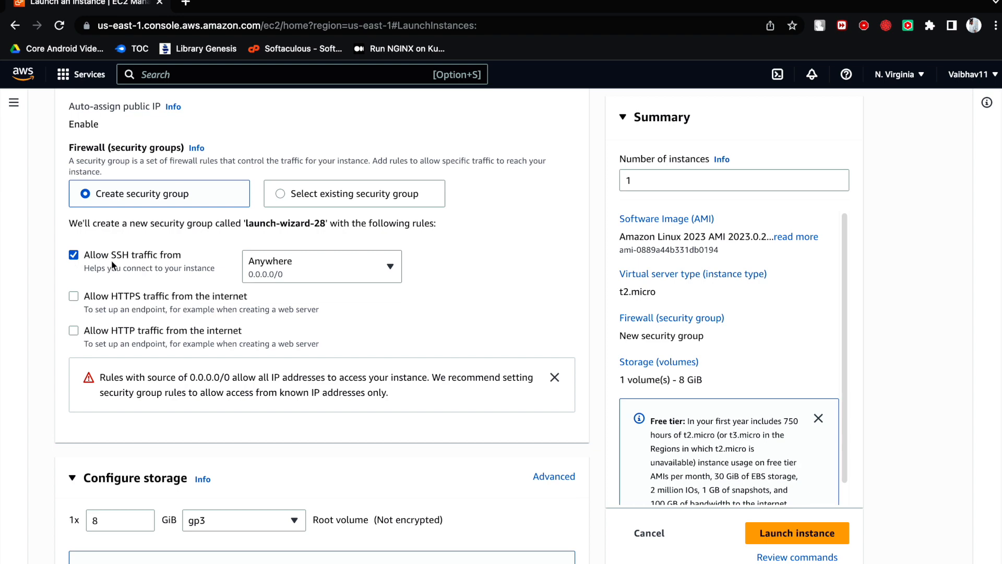
scroll(169, 291, "up", 3)
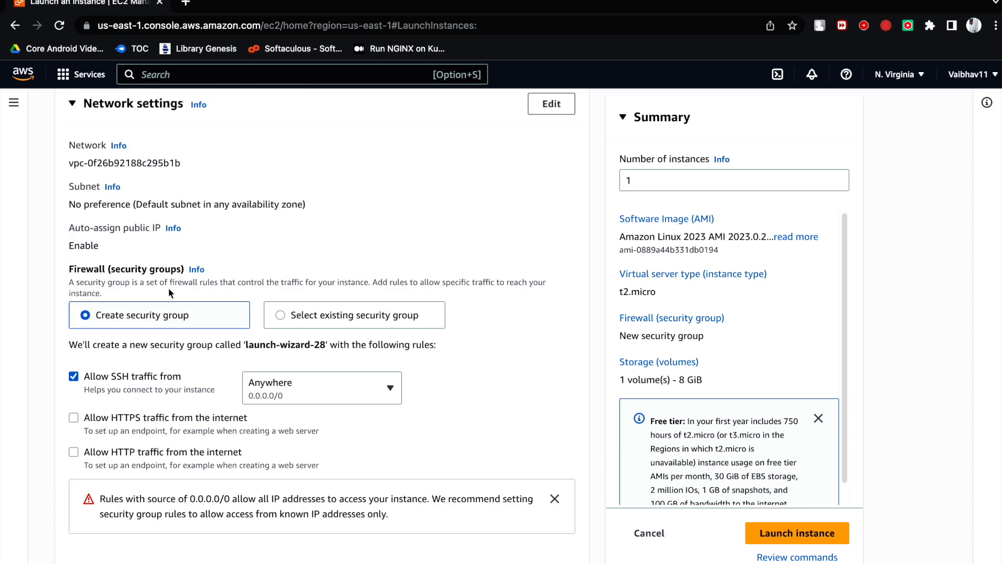
scroll(205, 347, "down", 5)
scroll(192, 355, "up", 1)
scroll(192, 352, "down", 1)
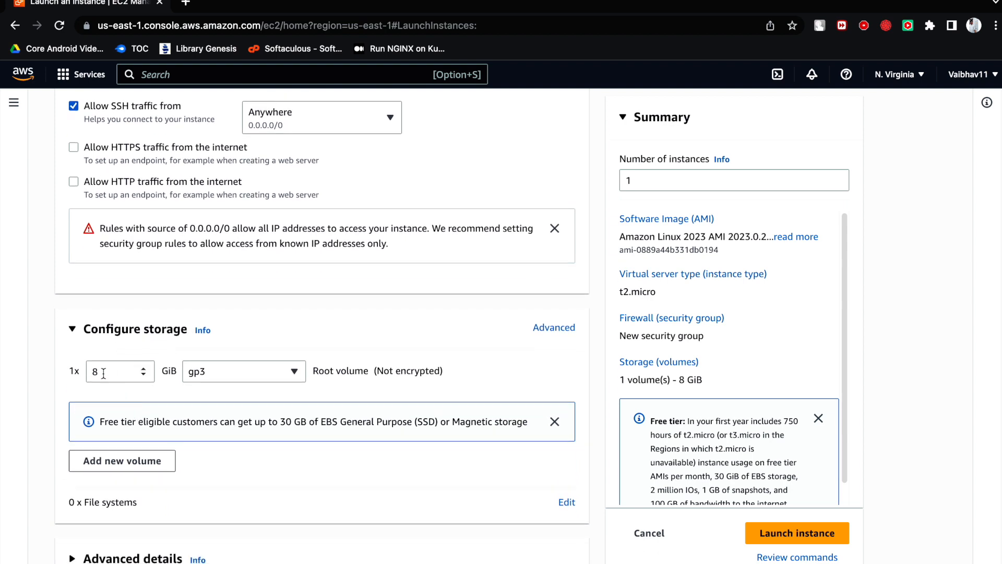
- Examine the root volume's size and type and the free tier note in the storage configuration
left_click(85, 373)
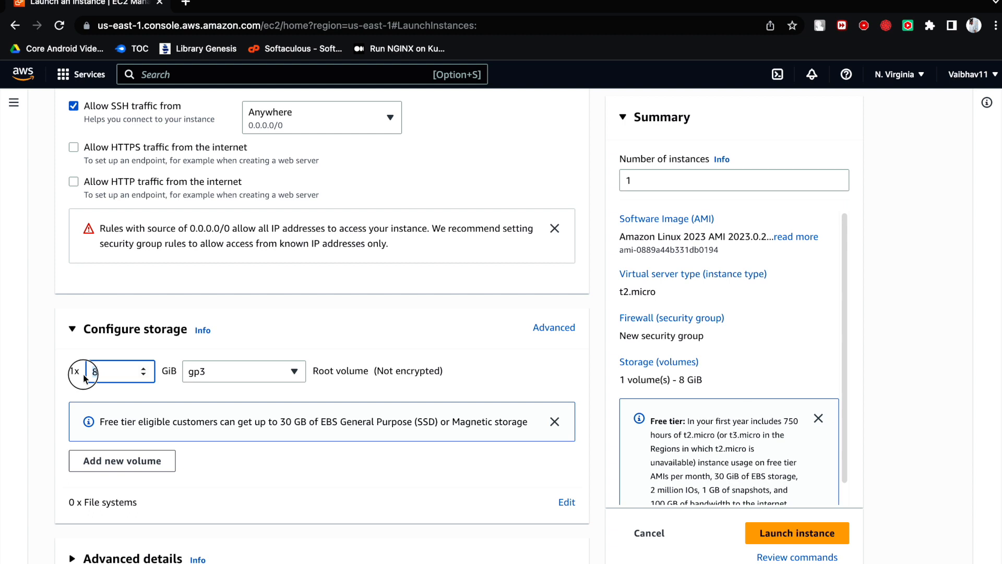
scroll(248, 440, "up", 2)
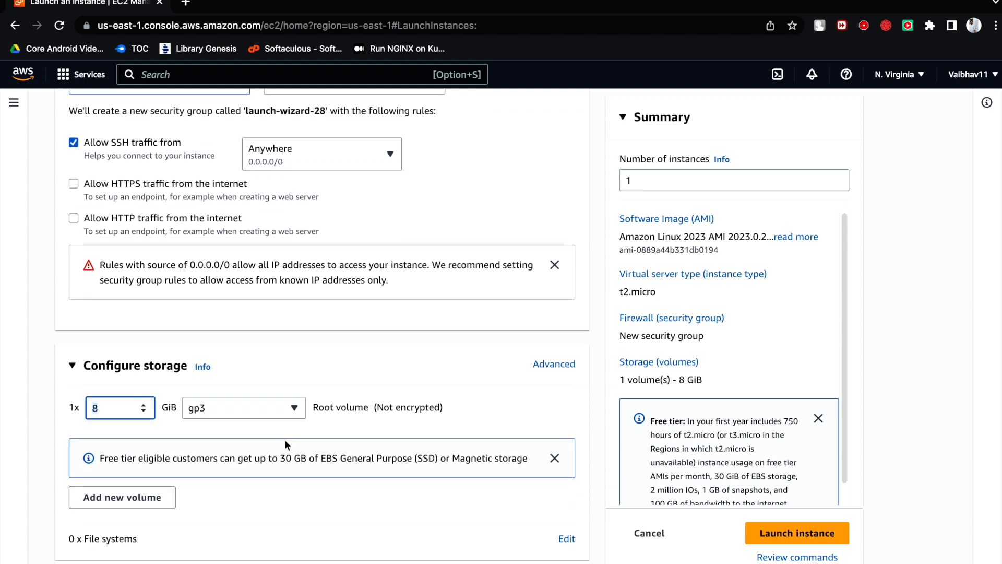
scroll(270, 446, "down", 2)
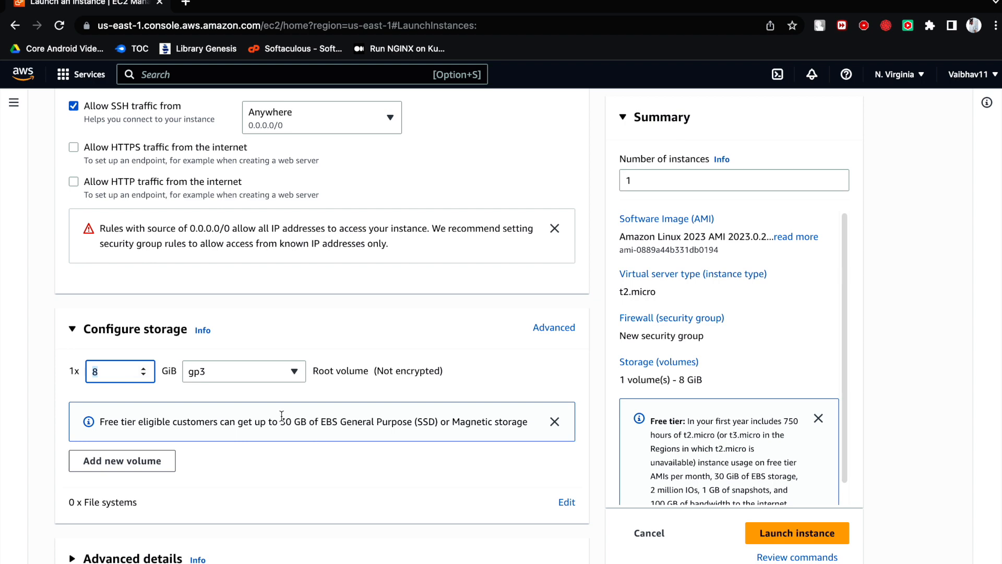
scroll(313, 386, "up", 15)
scroll(336, 365, "down", 15)
- Recheck the instance type and key pair settings, and launch the WebServer instance
scroll(334, 462, "up", 10)
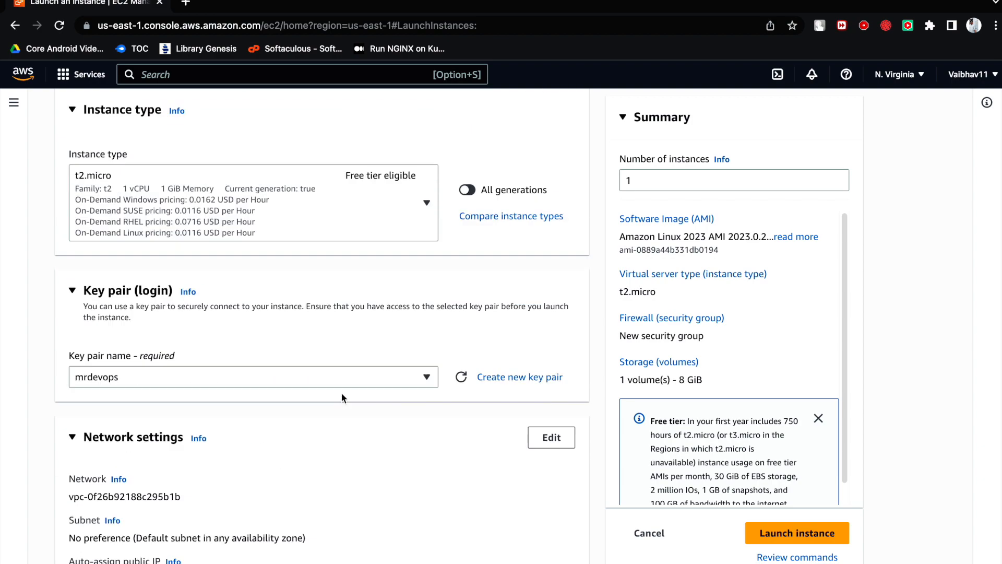
scroll(342, 396, "up", 5)
scroll(313, 391, "down", 15)
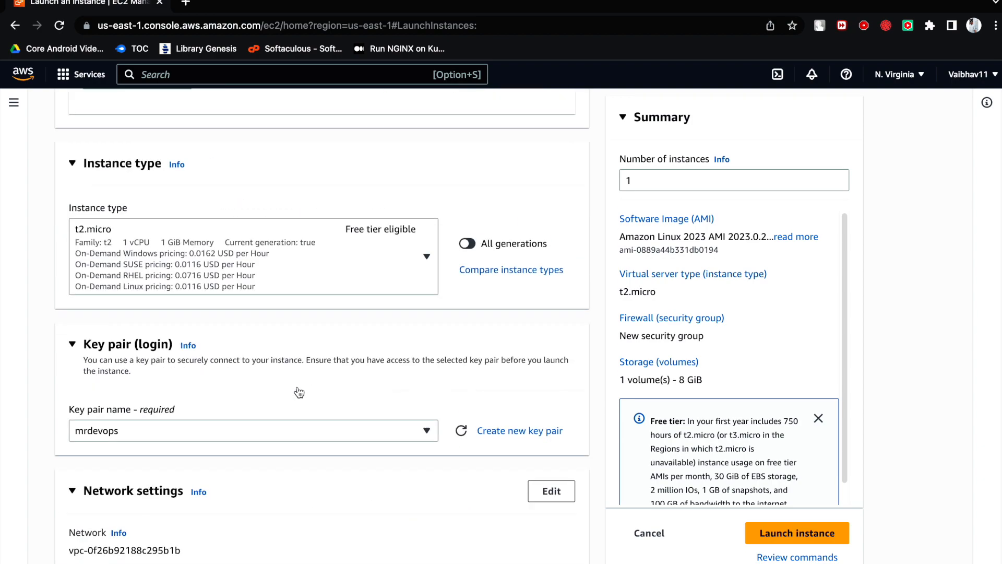
left_click(775, 535)
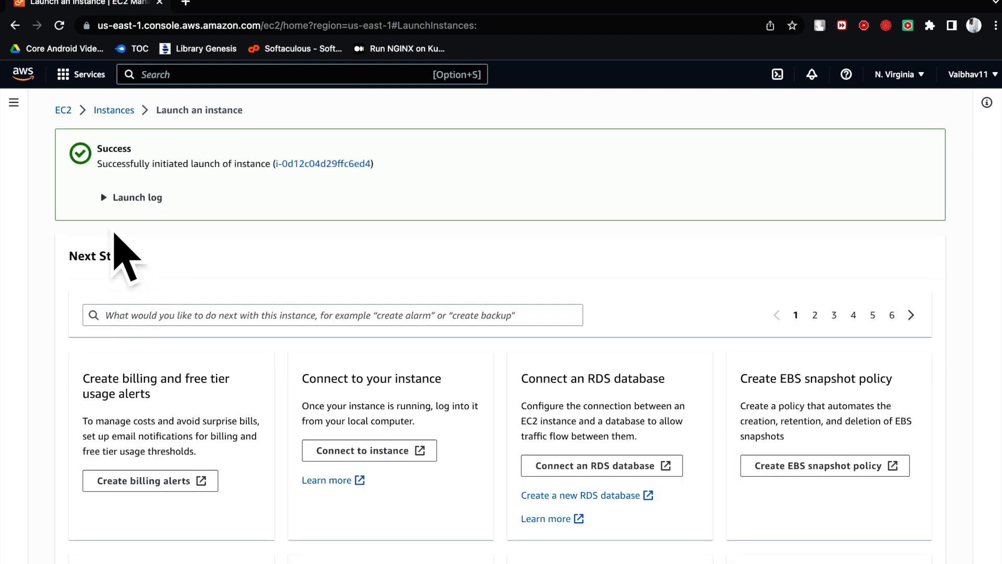
- Highlight the launch success message and open the newly launched instance in the instances list
double_click(106, 150)
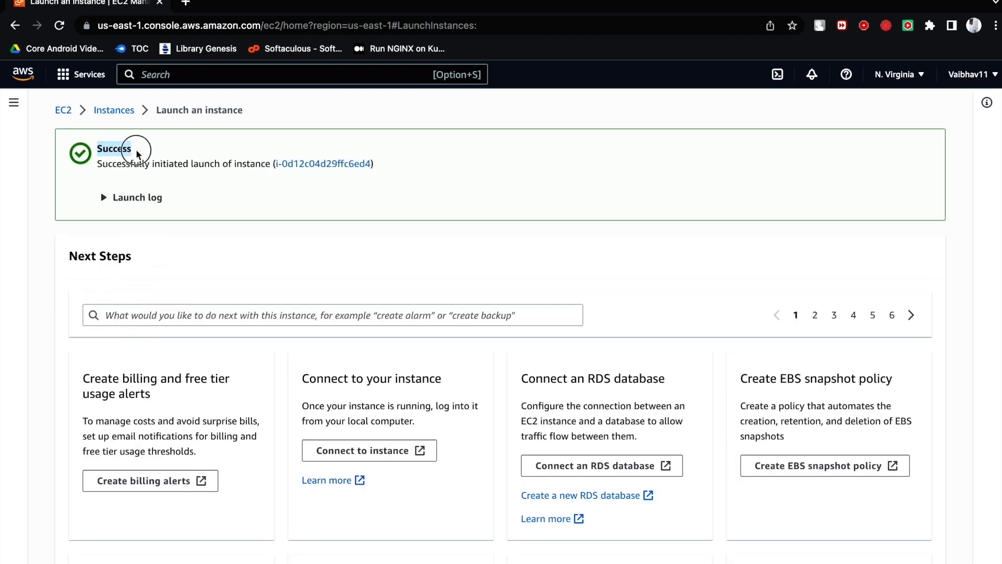
left_click(134, 152)
left_click_drag(134, 150, 97, 150)
left_click(136, 153)
left_click(305, 164)
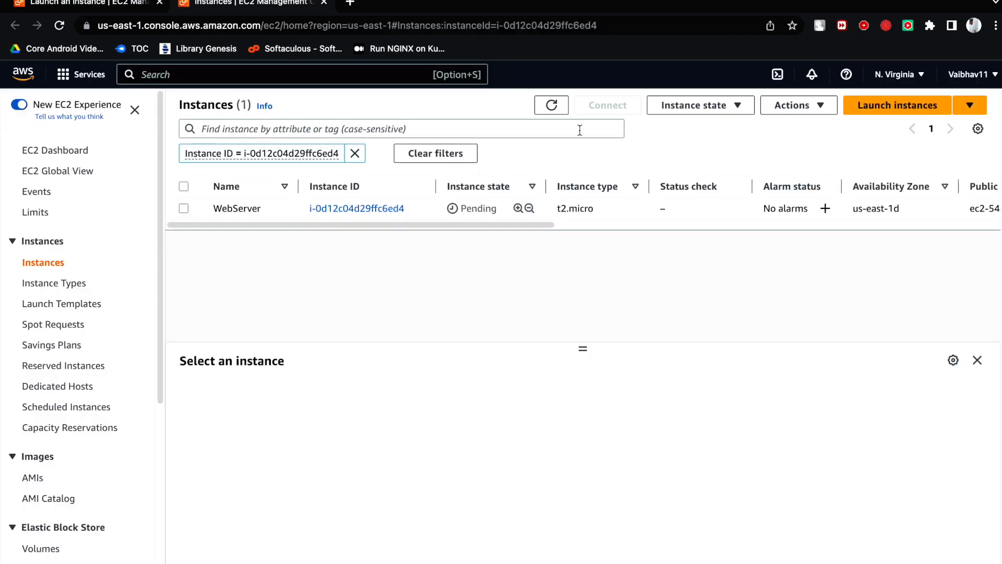
- Refresh the instances list and check the instance state of WebServer
left_click(552, 106)
left_click(552, 106)
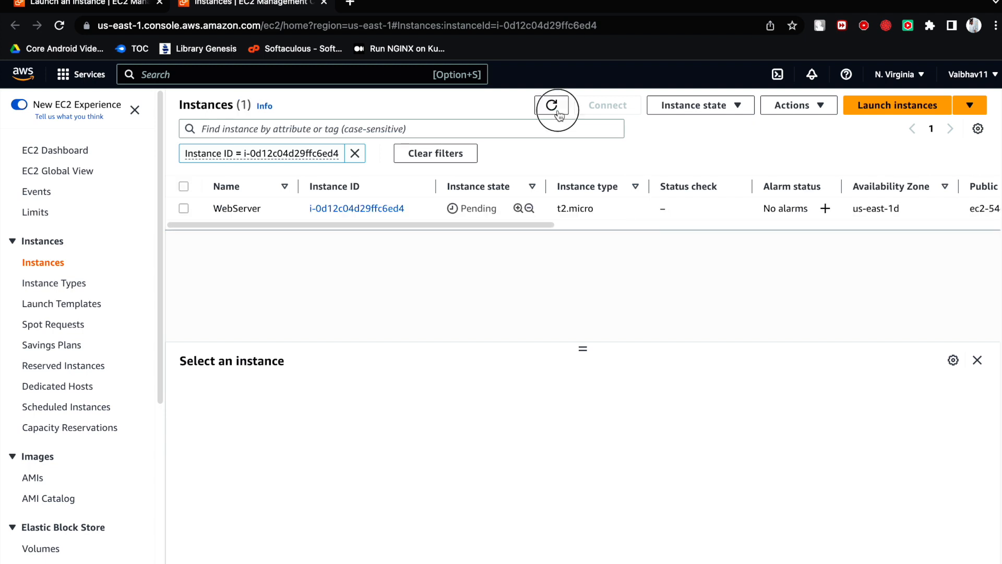
left_click(444, 209)
left_click_drag(444, 211, 497, 211)
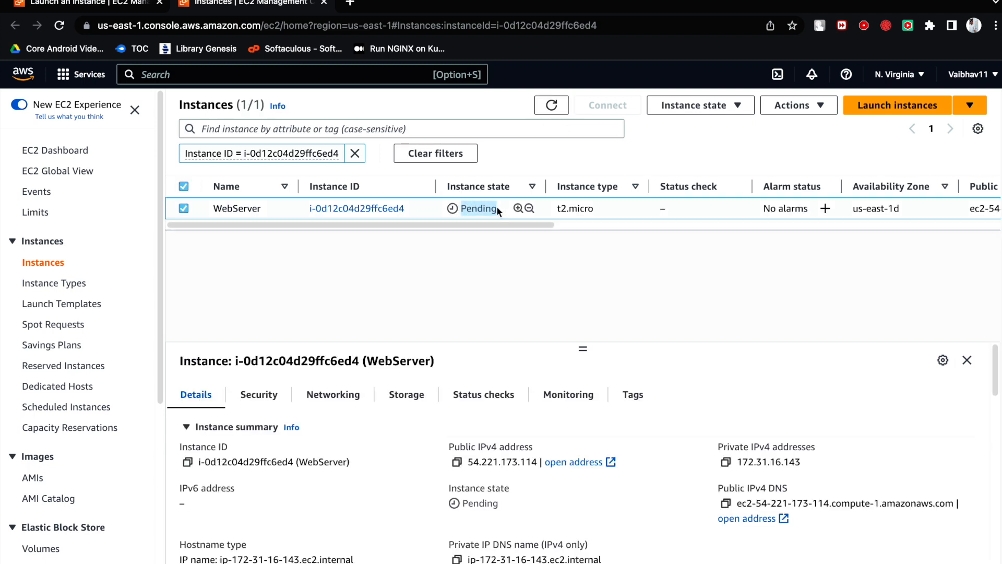
left_click(551, 105)
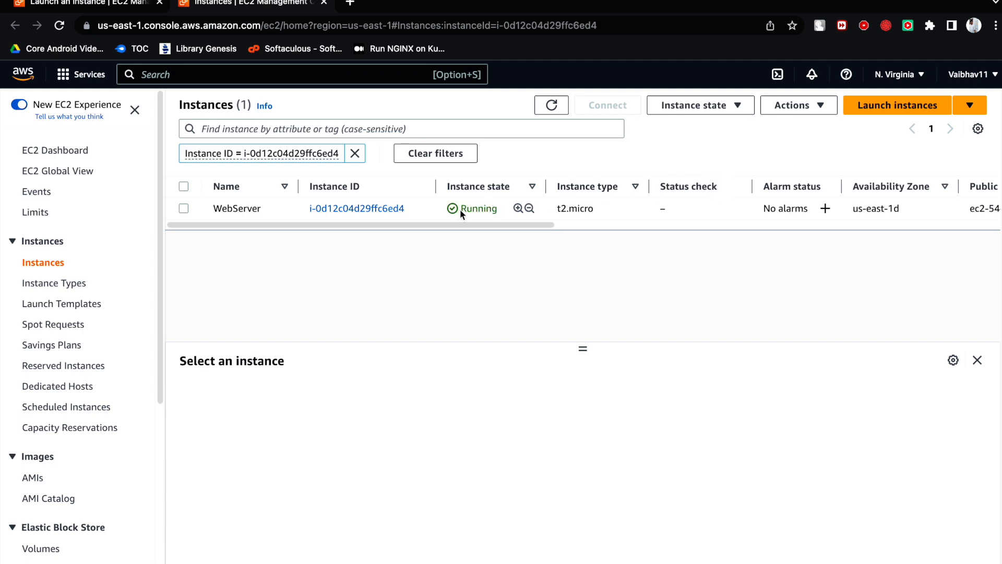
- Highlight WebServer's updated instance state and reload the list to check its status
left_click_drag(465, 211, 503, 214)
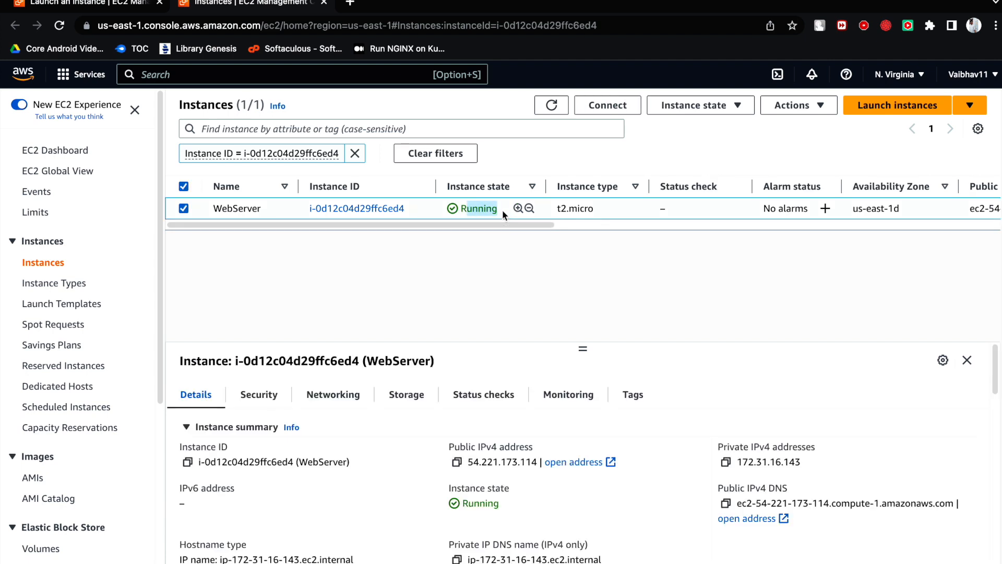
left_click(495, 211)
left_click_drag(498, 213, 453, 208)
left_click(551, 104)
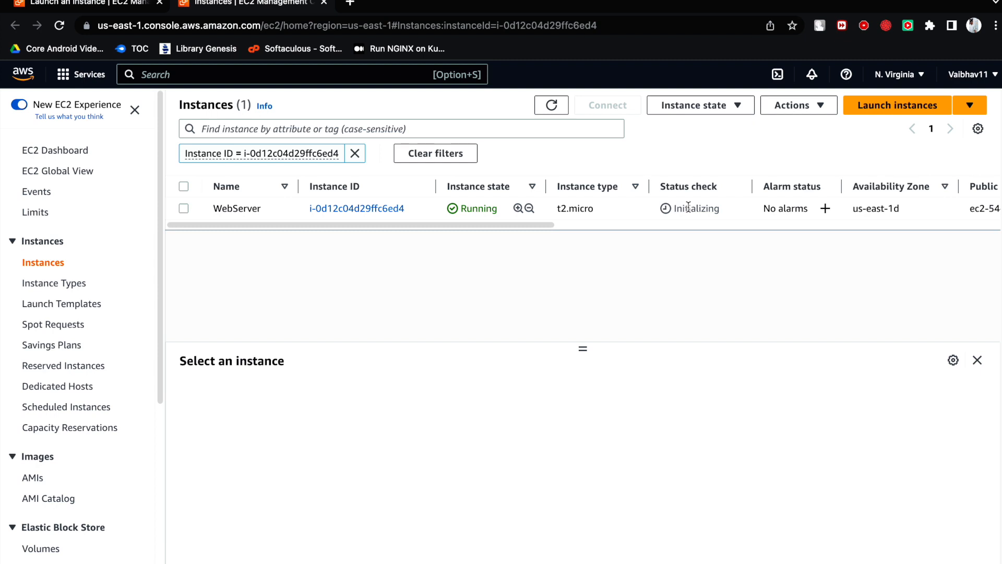
- Highlight WebServer's status check, refresh the list, and select the WebServer instance
left_click_drag(672, 208, 720, 208)
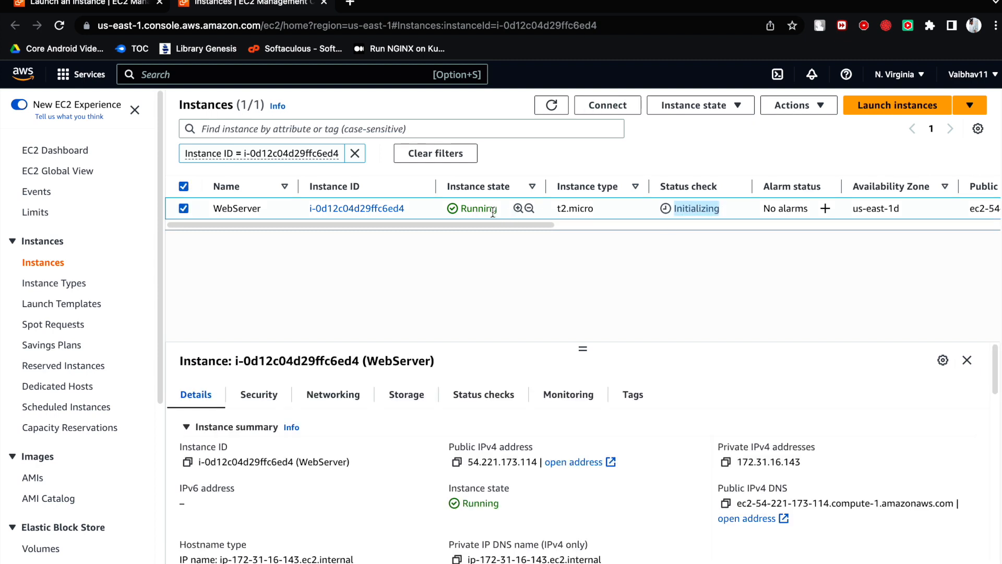
left_click(556, 106)
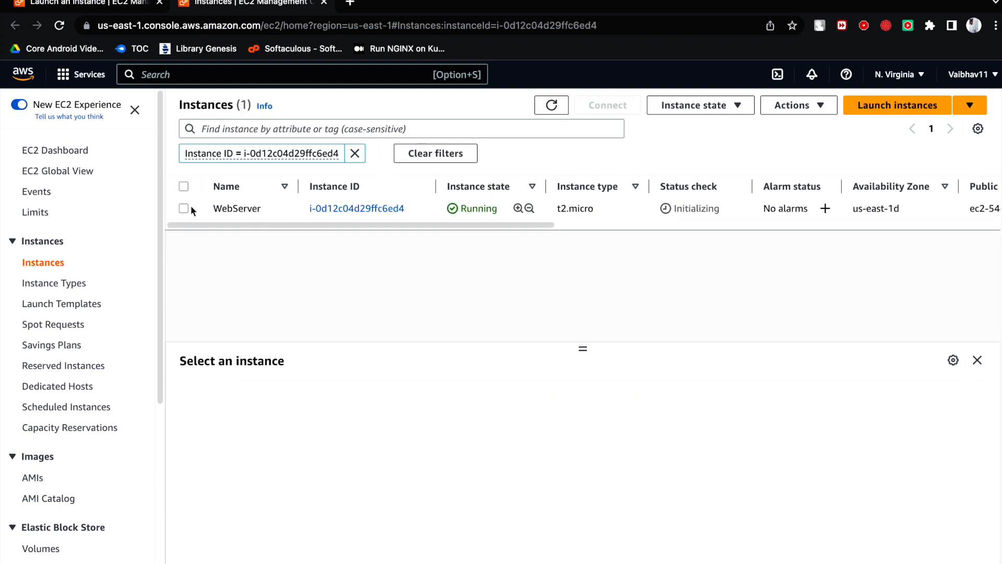
left_click(185, 209)
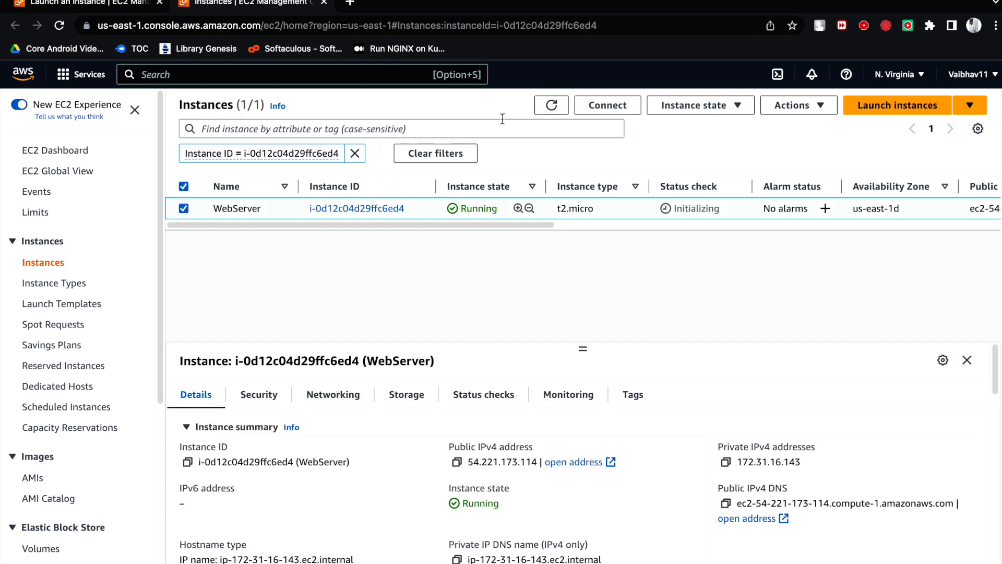
- Open WebServer's connection options and review the EC2 serial console, Session Manager and SSH client methods
left_click(602, 109)
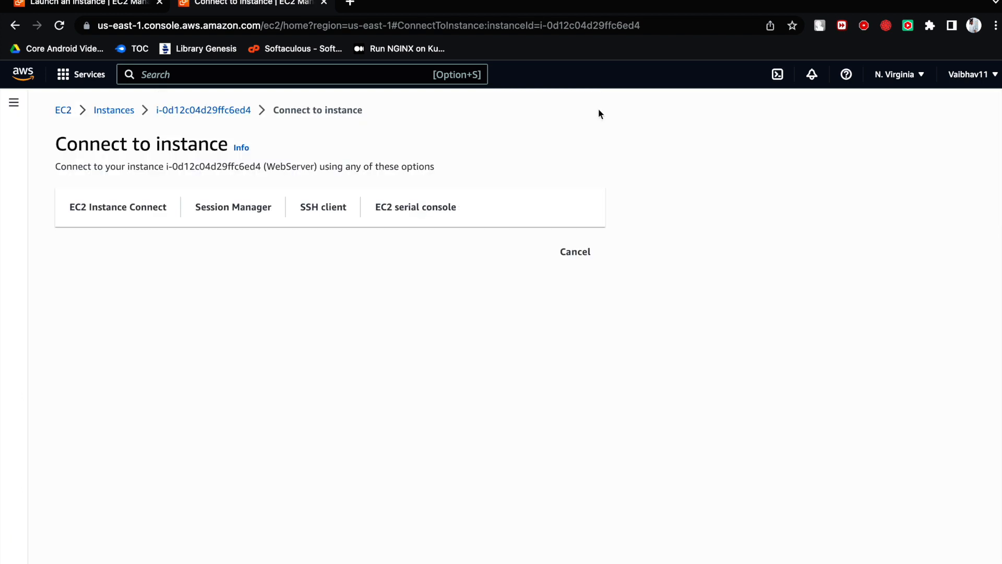
left_click(146, 221)
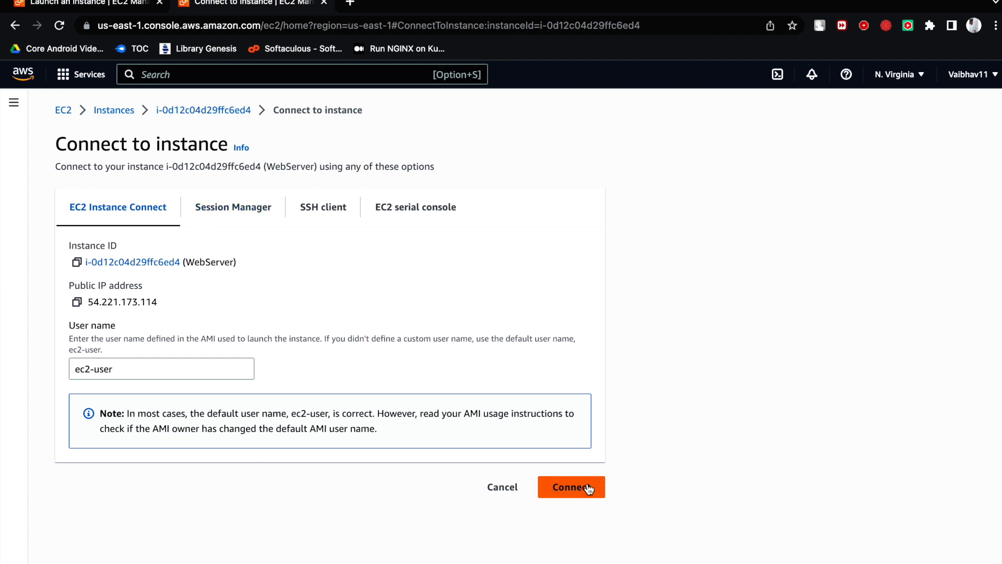
left_click(394, 214)
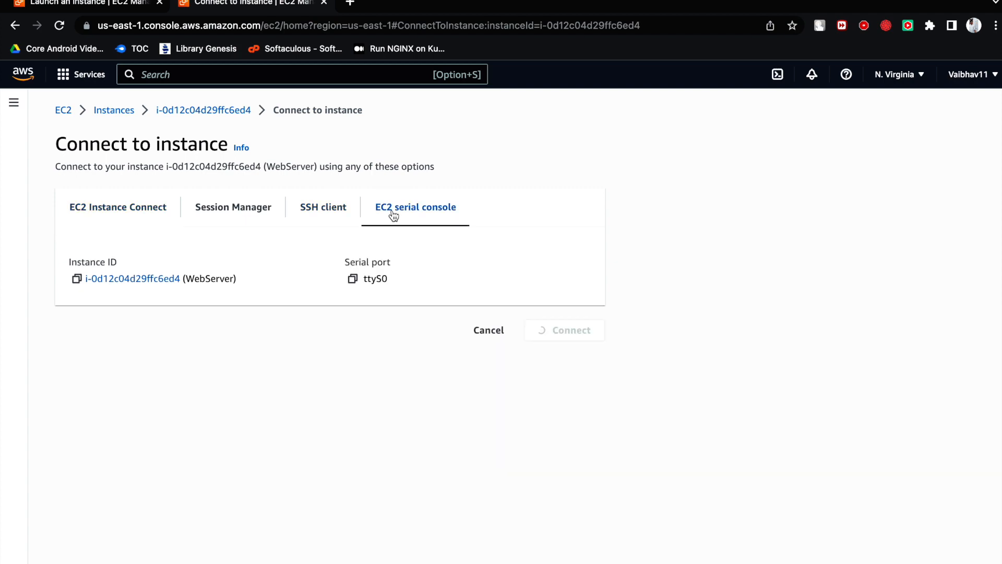
left_click(250, 218)
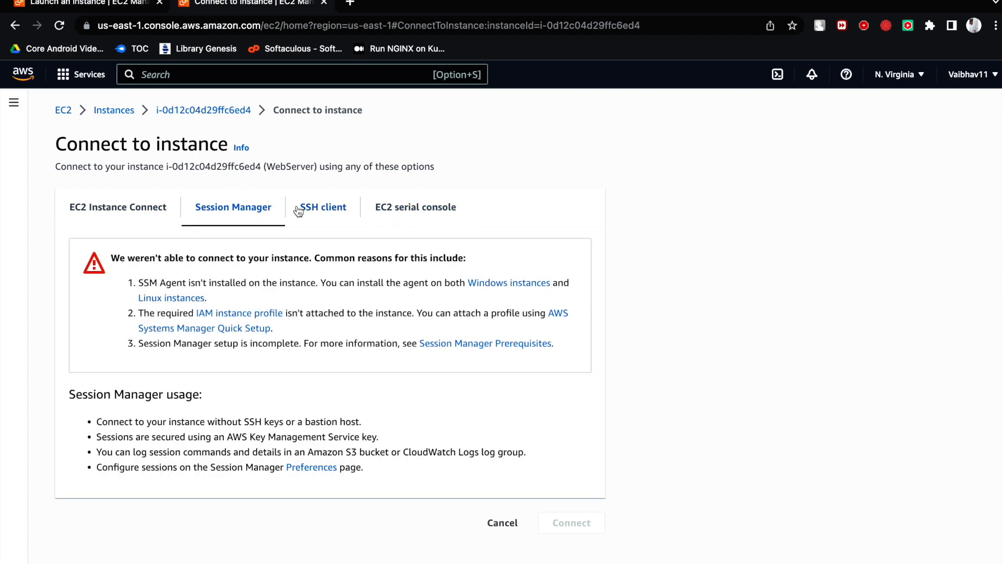
left_click(322, 208)
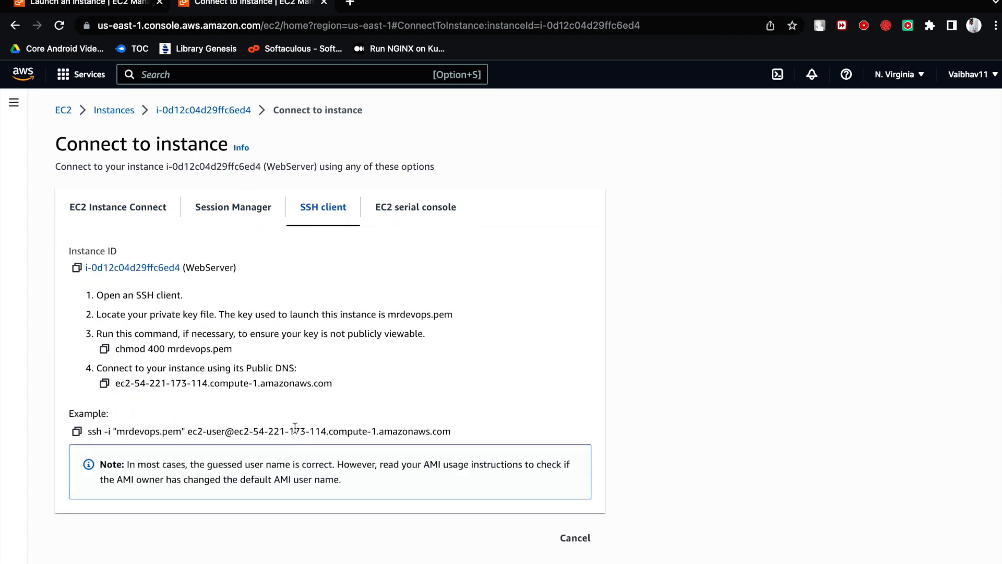
left_click_drag(117, 433, 181, 433)
- Connect to WebServer through EC2 Instance Connect as ec2-user and highlight the Amazon Linux 2023 banner
left_click(119, 209)
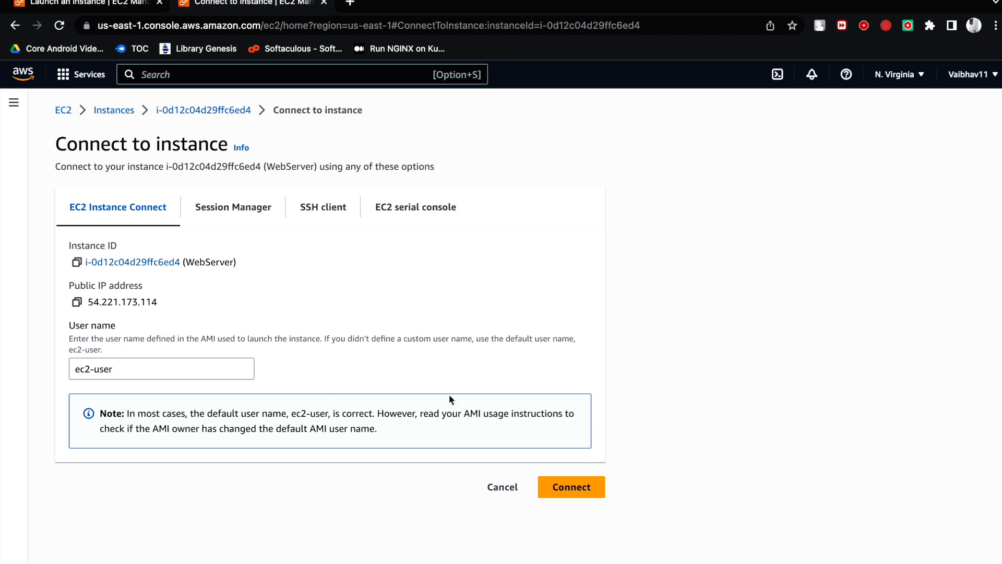
left_click(565, 486)
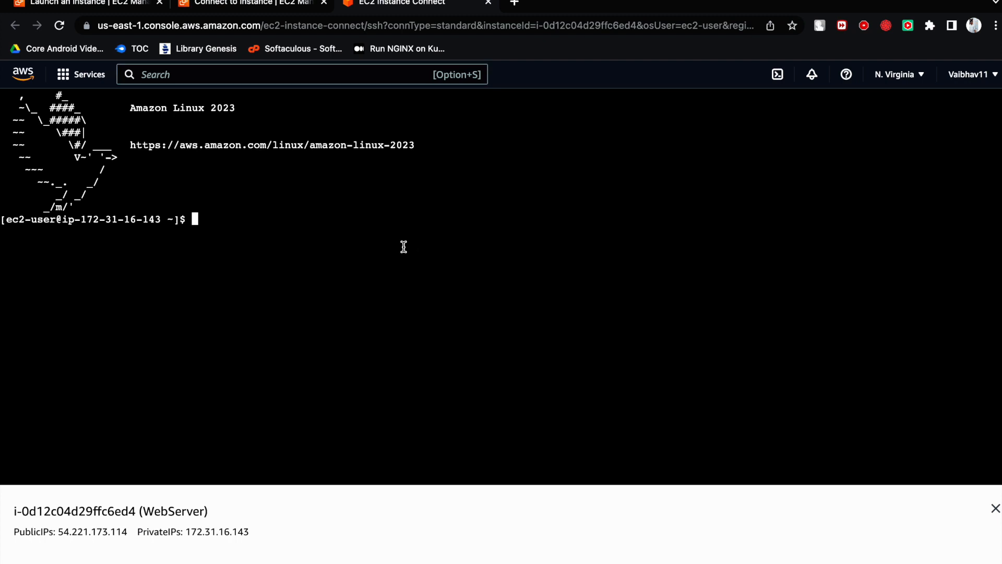
left_click_drag(239, 111, 98, 103)
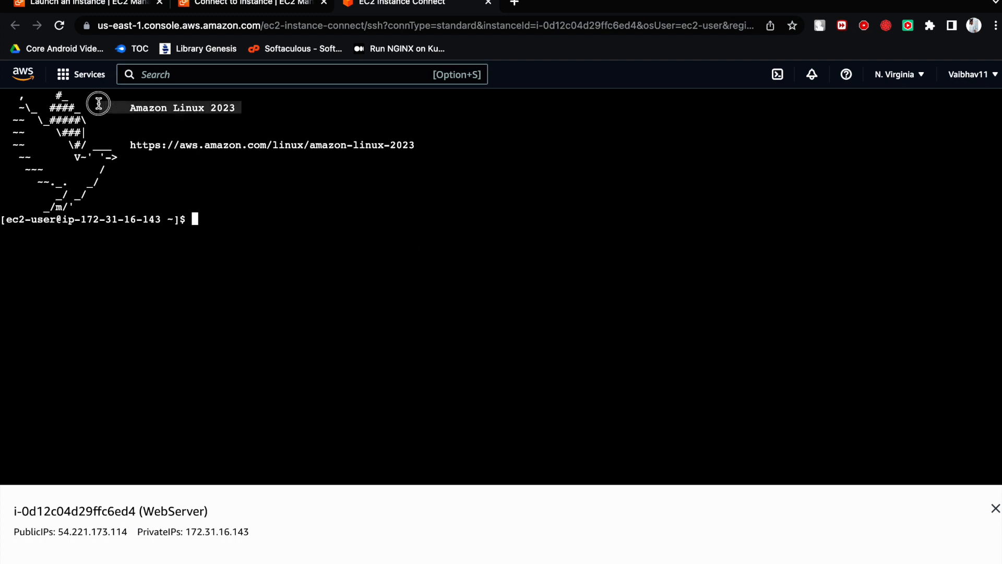
left_click(153, 127)
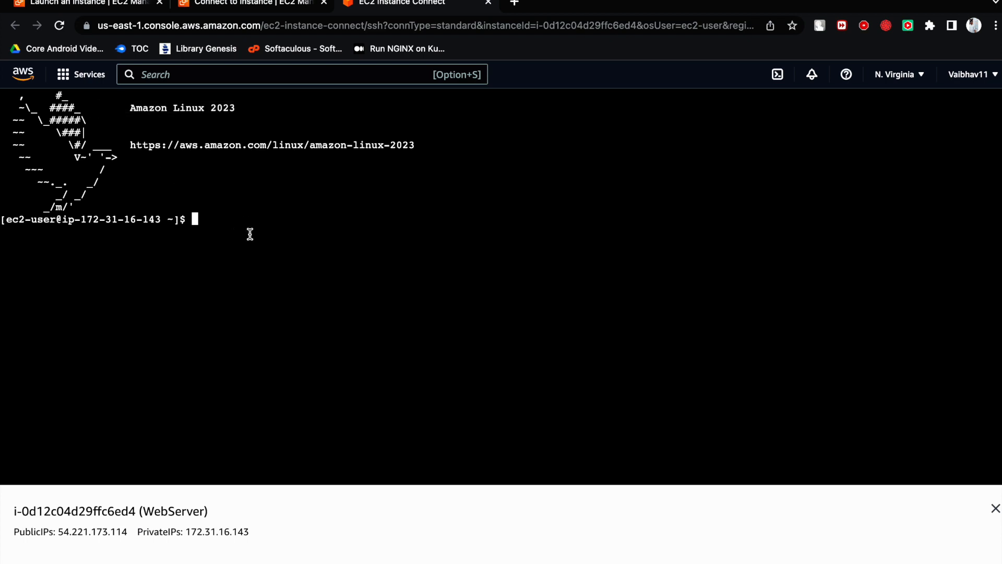
- Switch the terminal session to the root user with sudo su -
type("sudo su -")
key("Return")
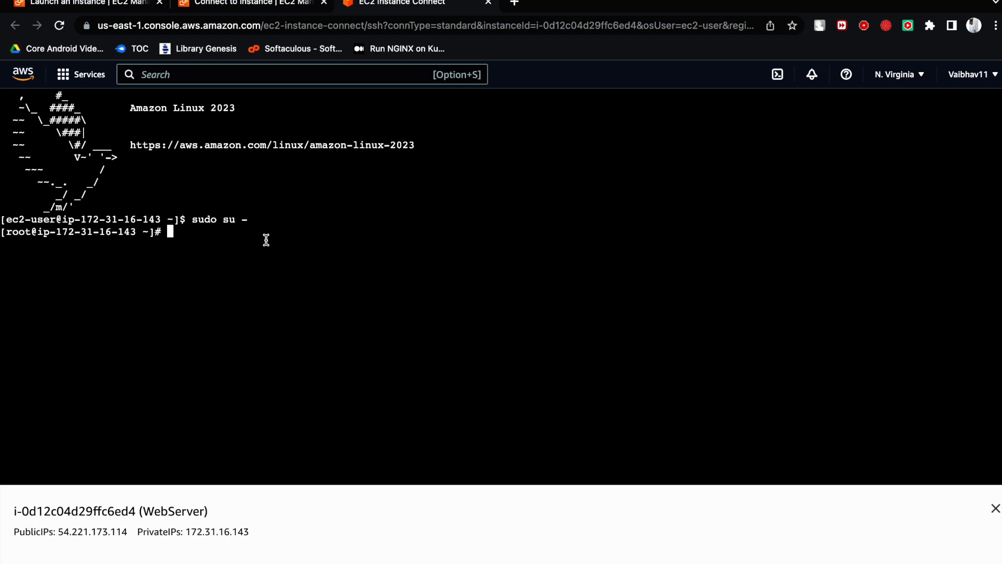
- Update the instance's packages with yum update -y
type("yum update -y")
key("Return")
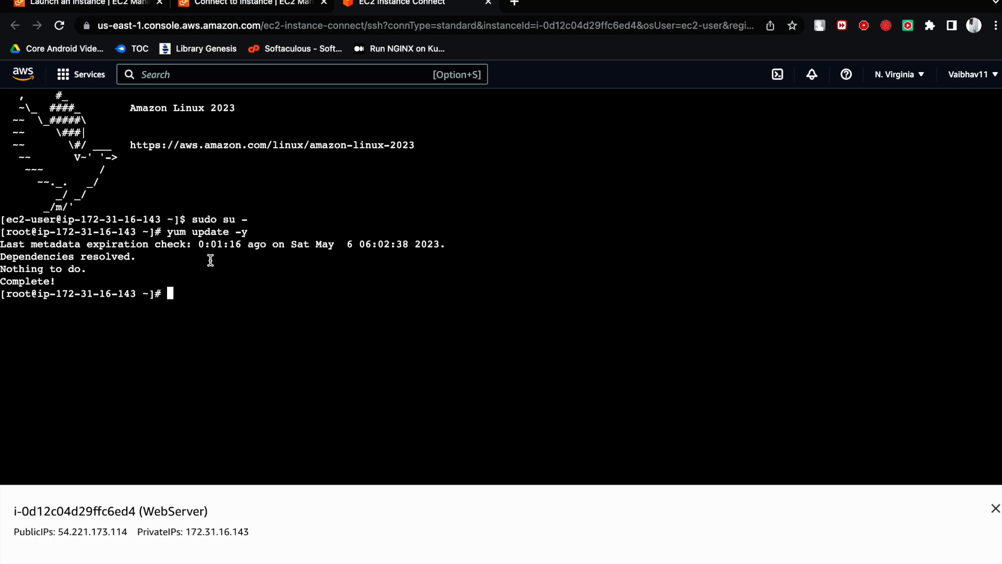
- Install the Apache web server with yum install httpd -y
left_click(226, 285)
left_click(204, 294)
type("yum install h")
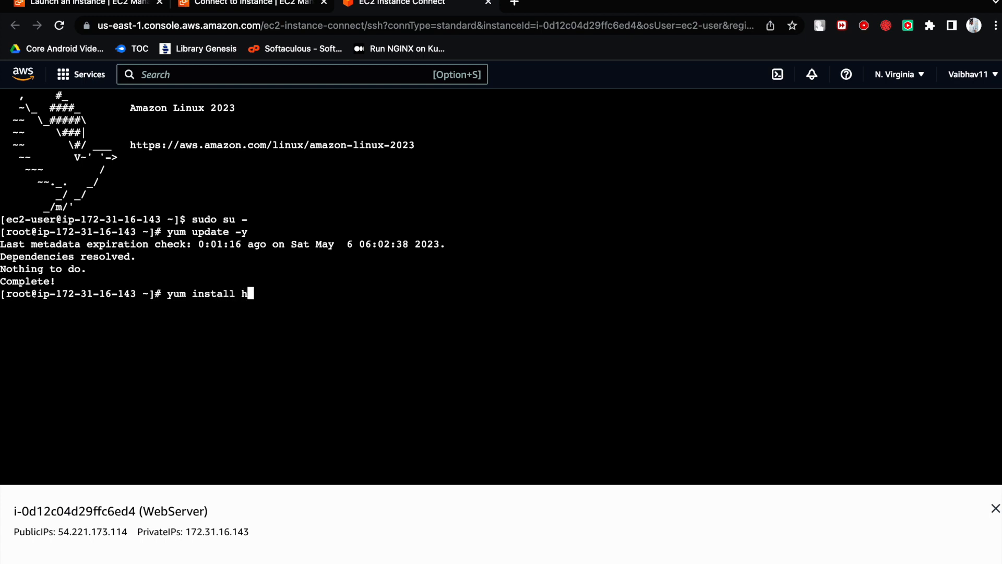
type("ttpd -y")
key("Return")
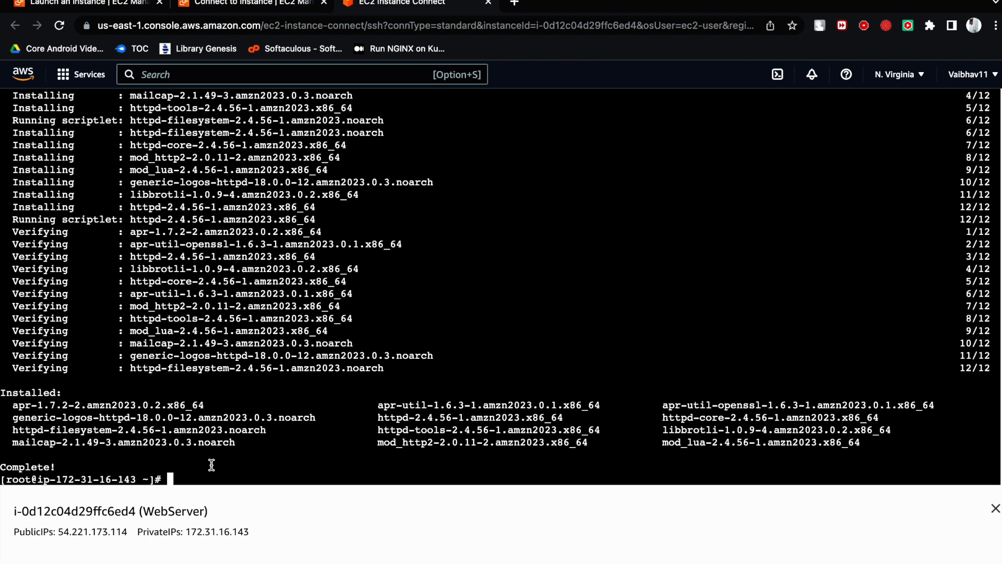
- Try to check the web server's status with systemctl status hhtpd
type("systemctl start")
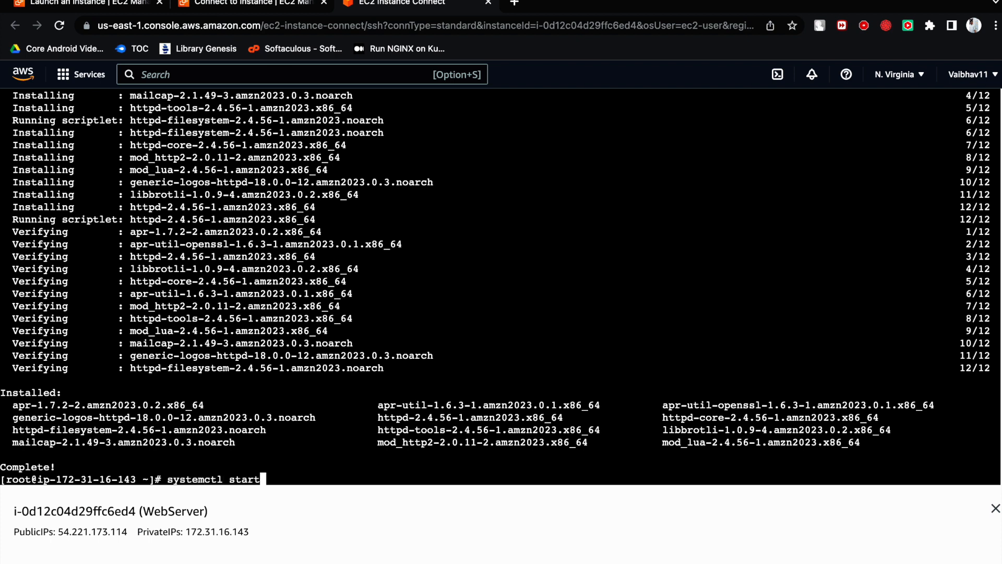
key("BackSpace")
key("BackSpace")
type("tus hhtpd")
key("Return")
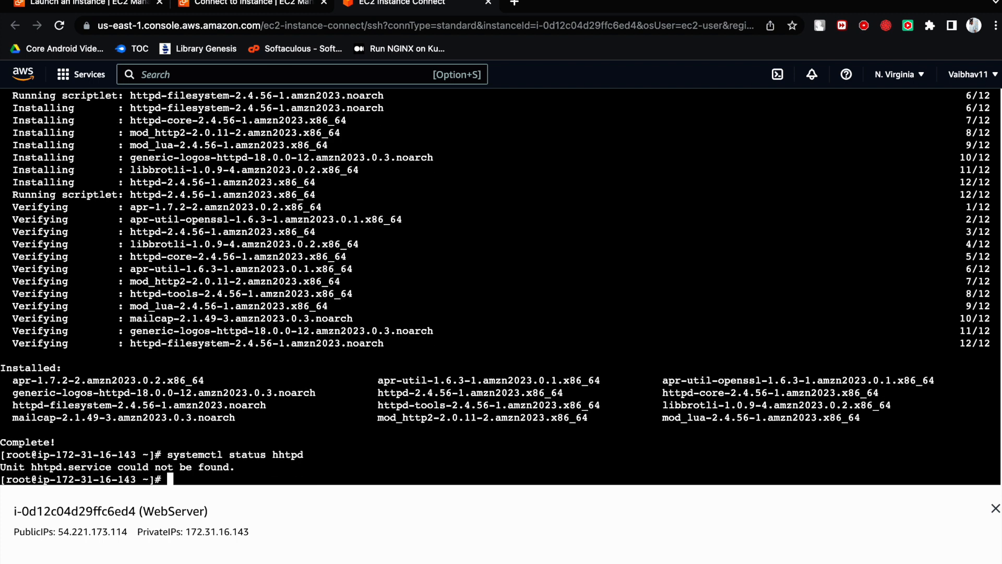
- Correct the service name and check the web server with systemctl status httpd
key("Up")
key("Left")
key("Left")
key("Left")
key("BackSpace")
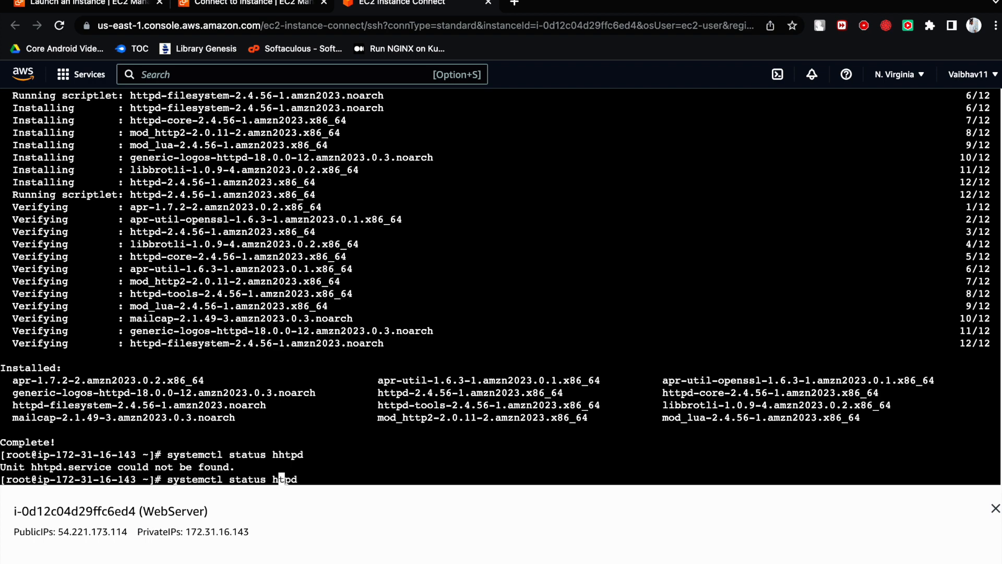
type("t")
key("Return")
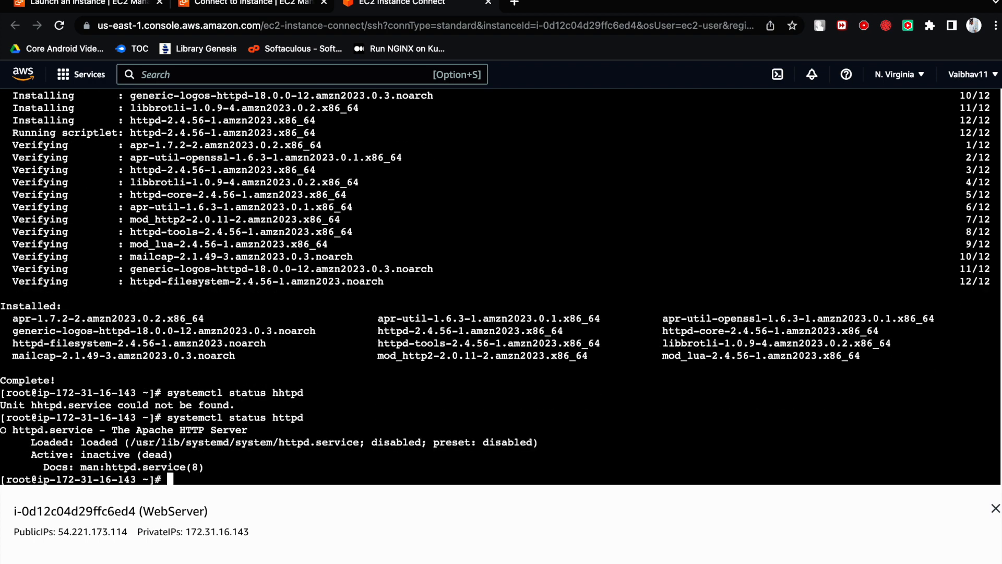
- Highlight the httpd service's active state, its status output and the misspelled status command
double_click(93, 457)
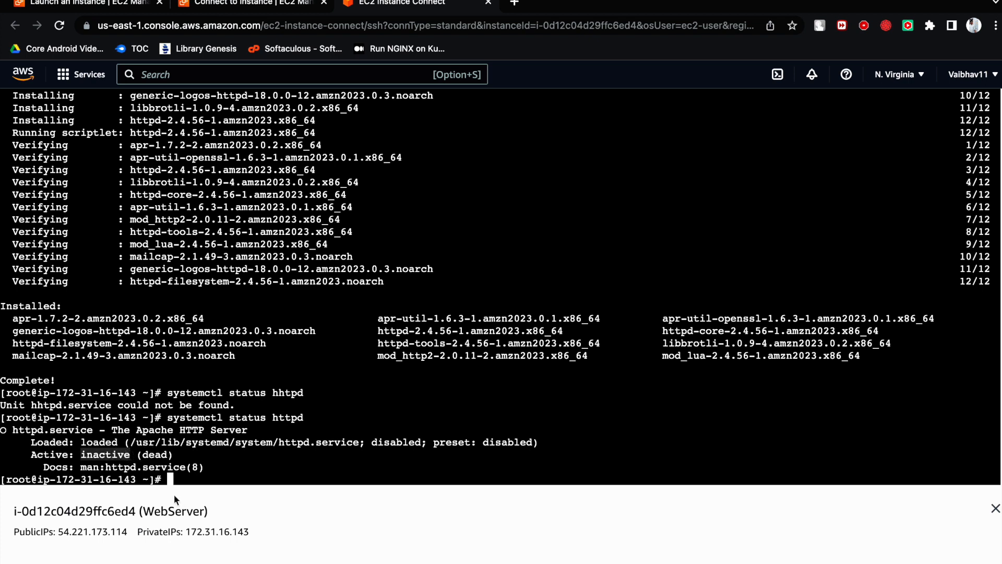
left_click(112, 452)
left_click(181, 472)
left_click_drag(209, 468, 3, 433)
left_click(212, 470)
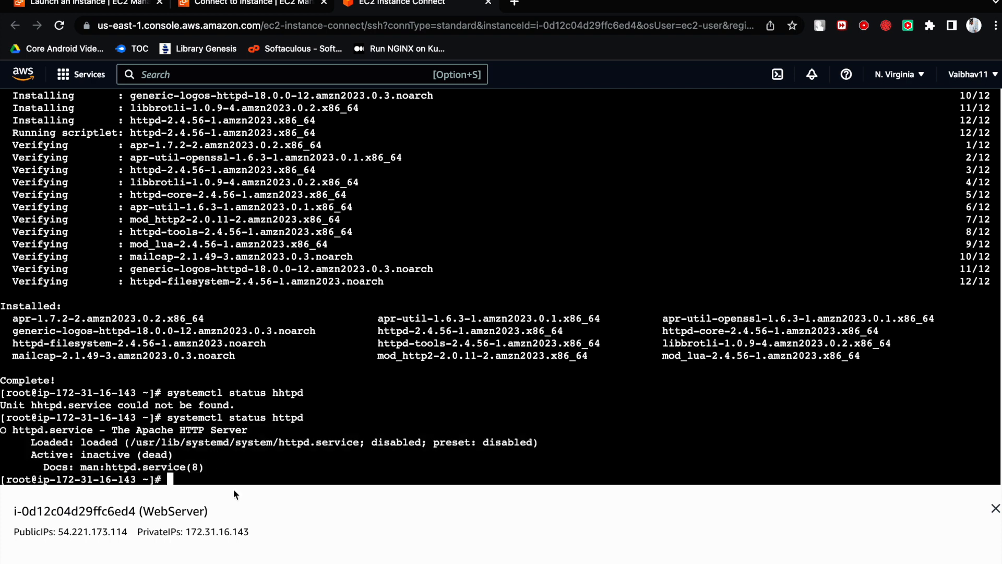
left_click_drag(212, 464, 1, 385)
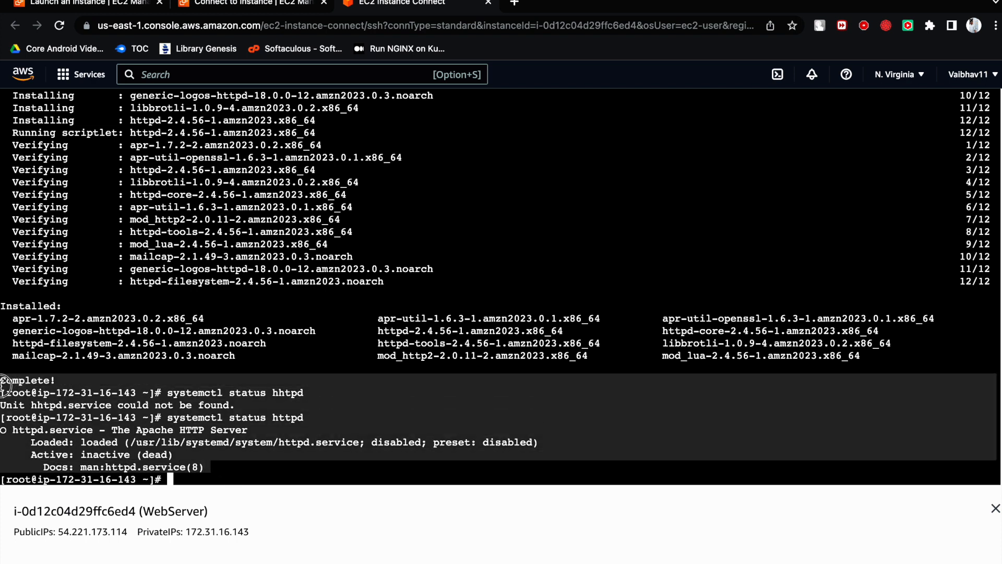
left_click(139, 403)
left_click_drag(166, 392, 305, 392)
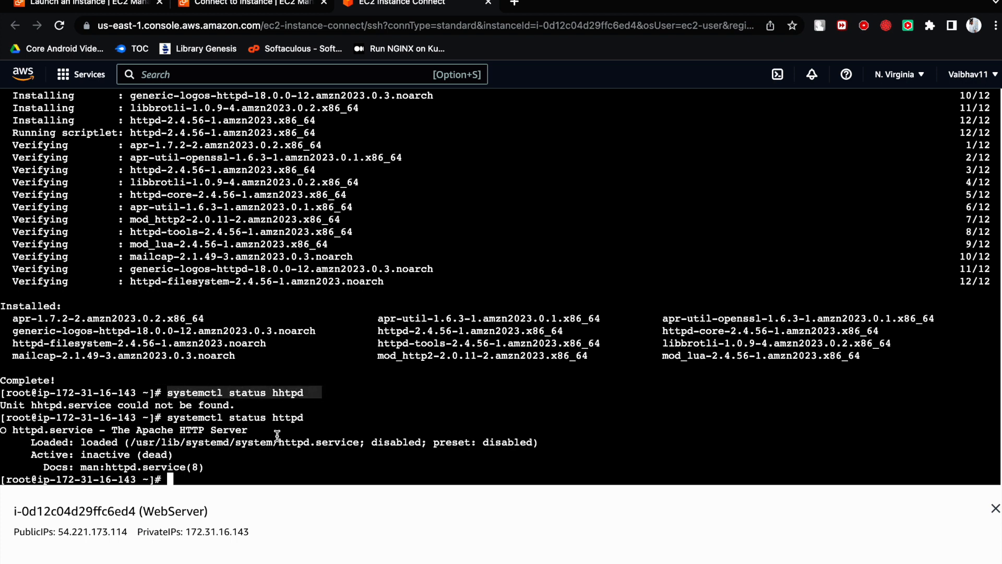
left_click(269, 450)
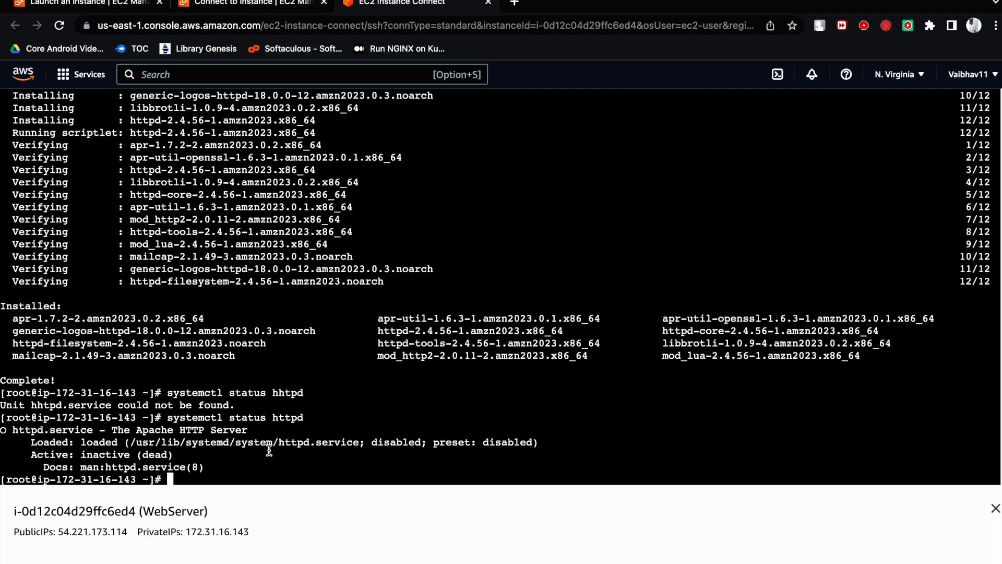
- Create a directory named temp in root's home and change into it
type("mkdir temp")
key("Return")
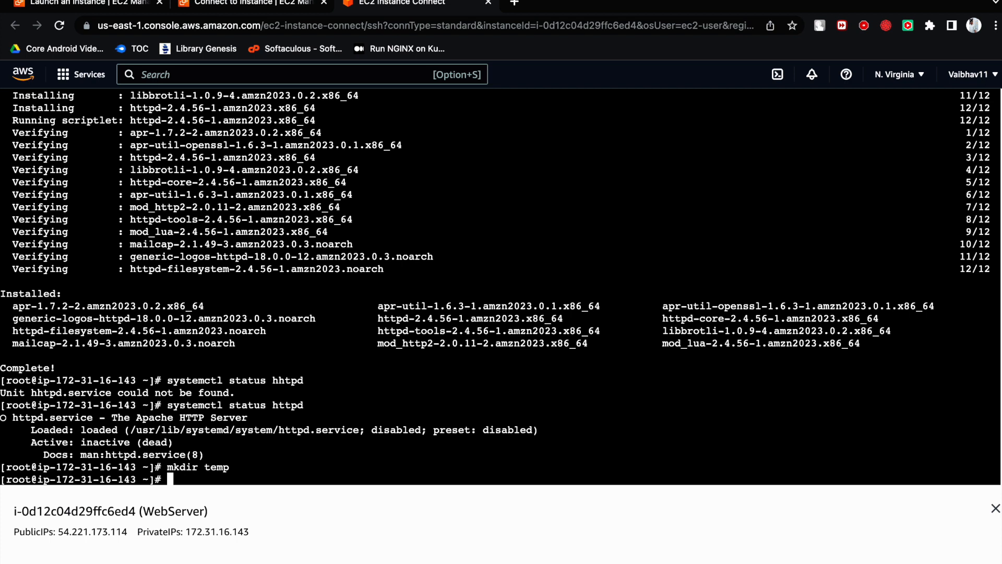
type("cd temp/")
key("Return")
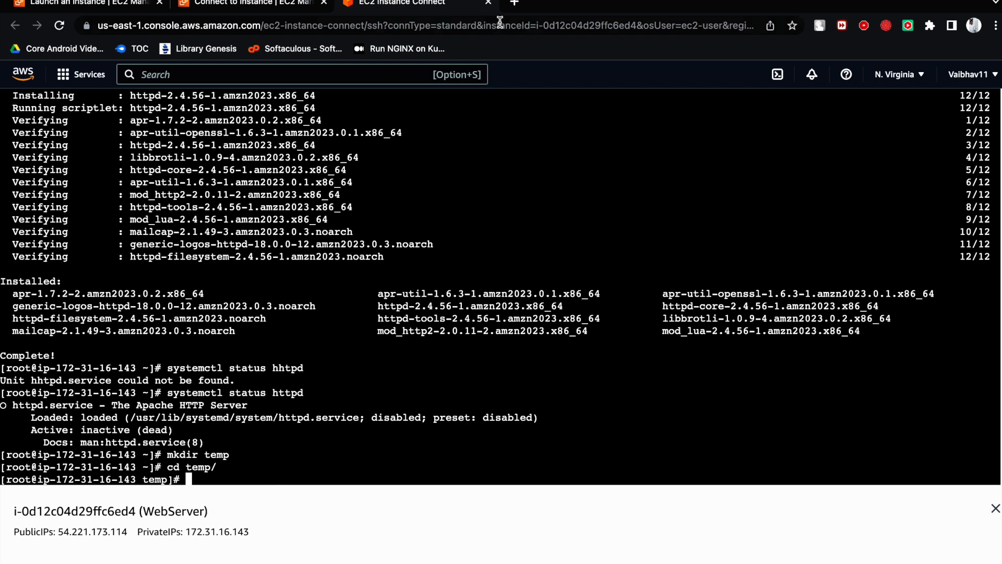
- Search the web for free-css in a new browser tab and open the Free CSS website
left_click(516, 6)
left_click(511, 26)
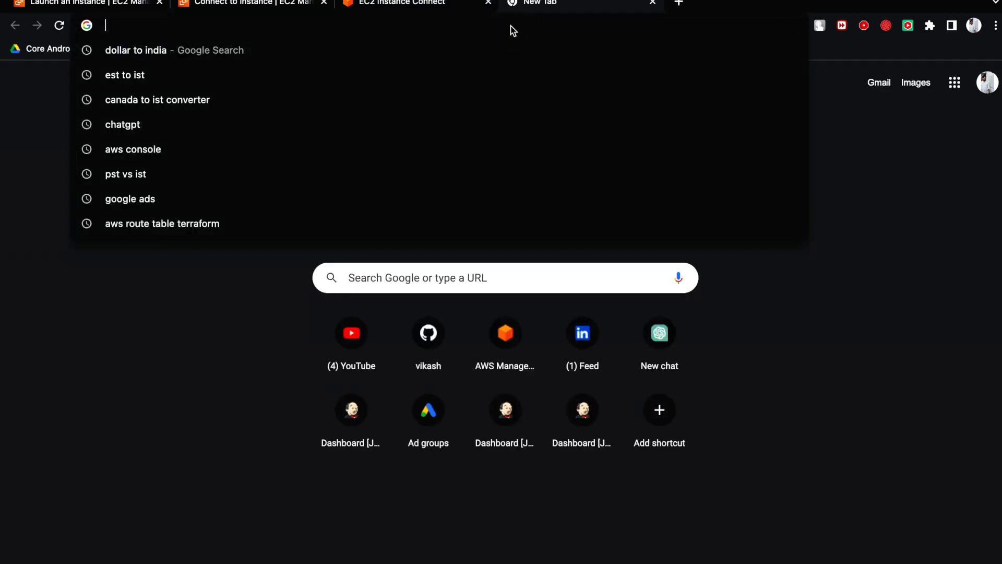
type("fr")
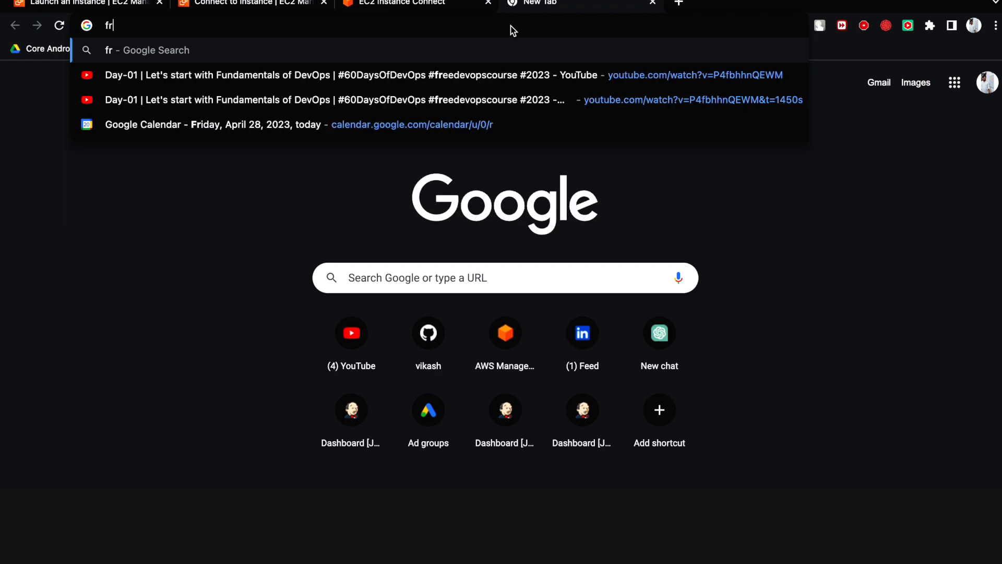
type("ee-css")
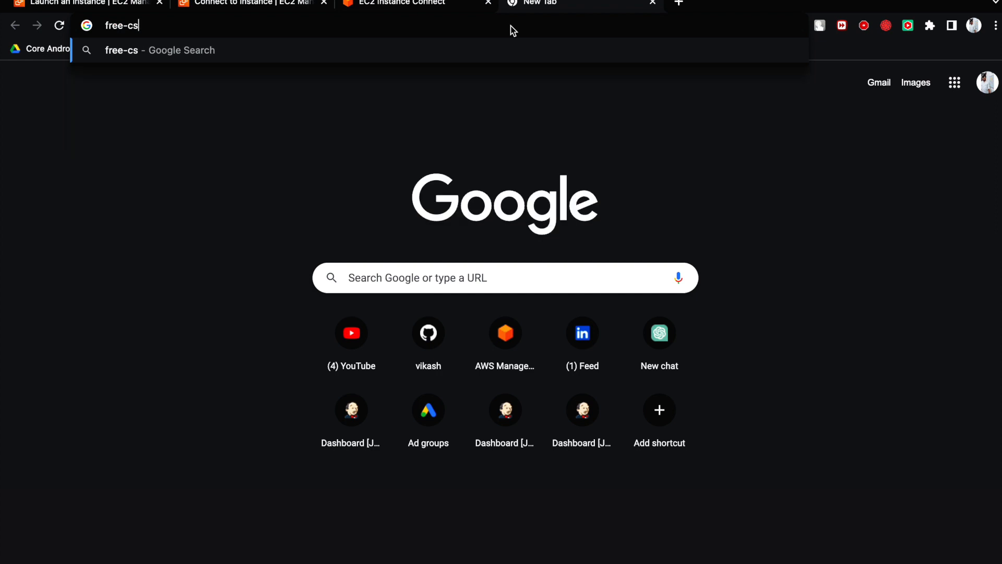
key("Return")
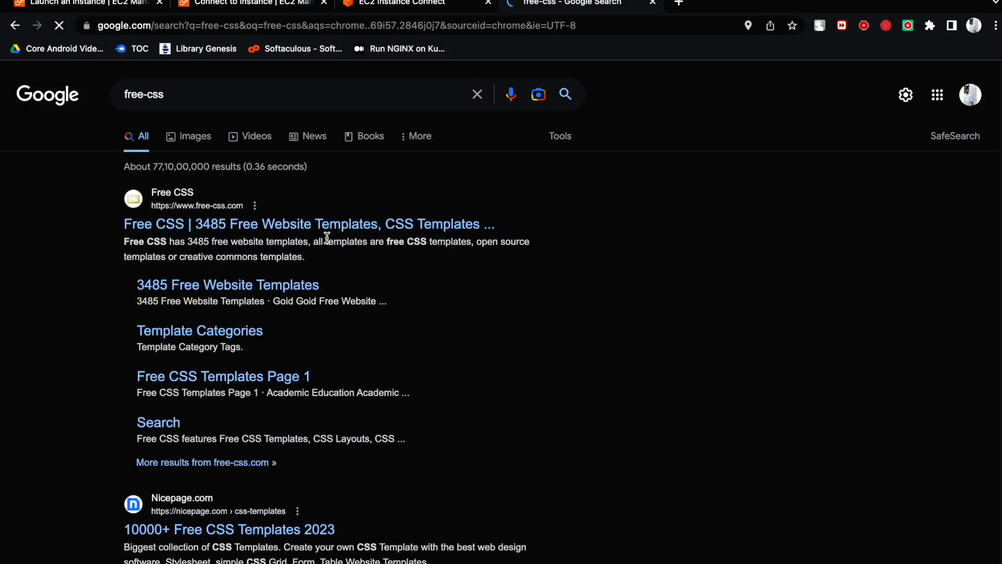
left_click(330, 233)
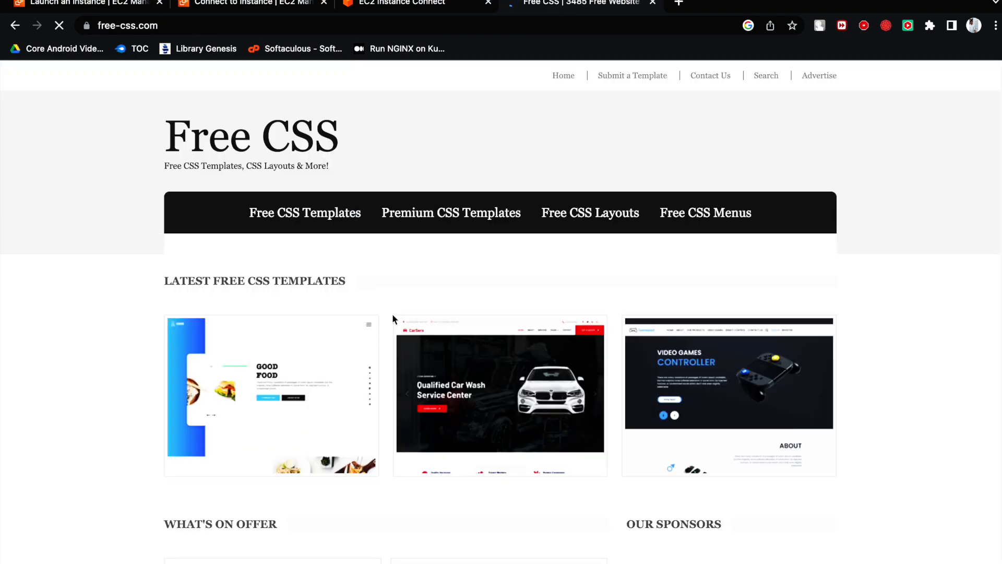
- Browse the latest free CSS templates and open the Goid template's page
scroll(402, 365, "down", 2)
scroll(522, 392, "down", 3)
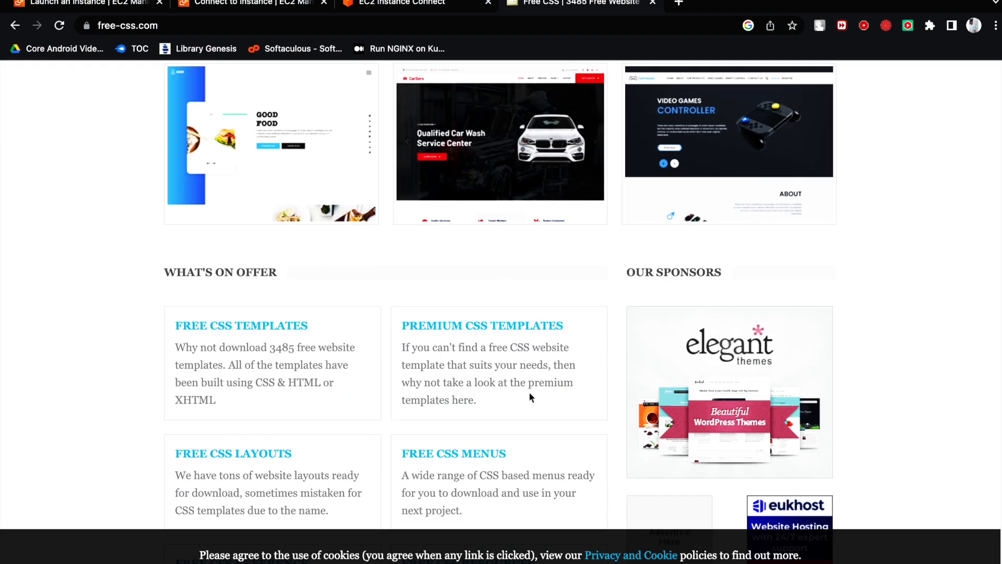
scroll(520, 386, "down", 3)
scroll(517, 385, "up", 10)
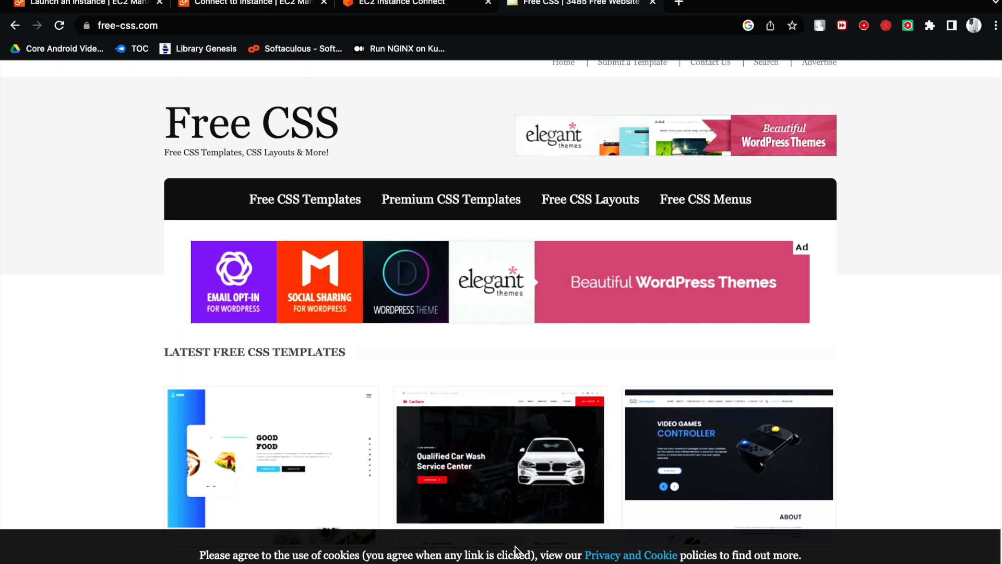
left_click(511, 562)
scroll(467, 402, "down", 10)
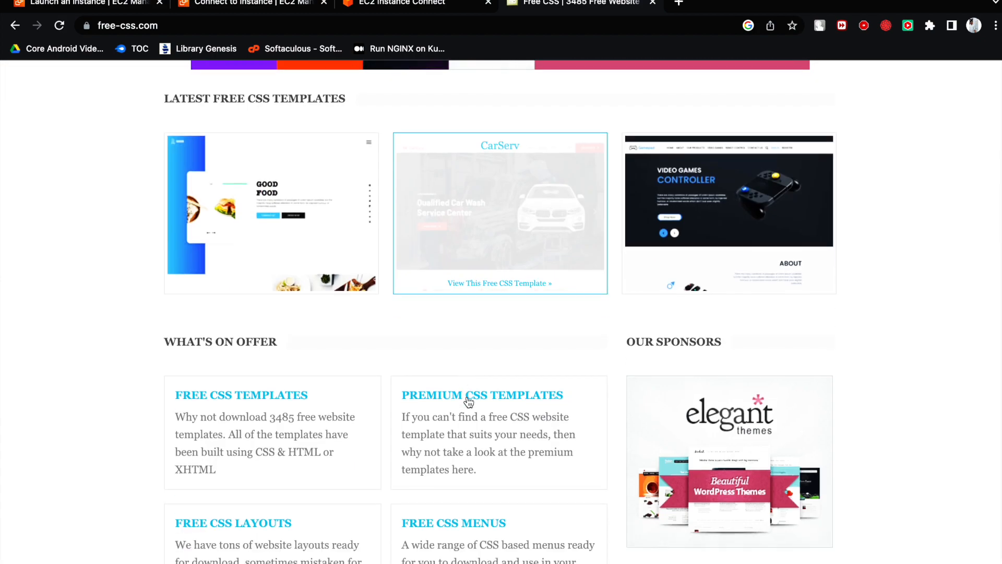
scroll(482, 389, "up", 10)
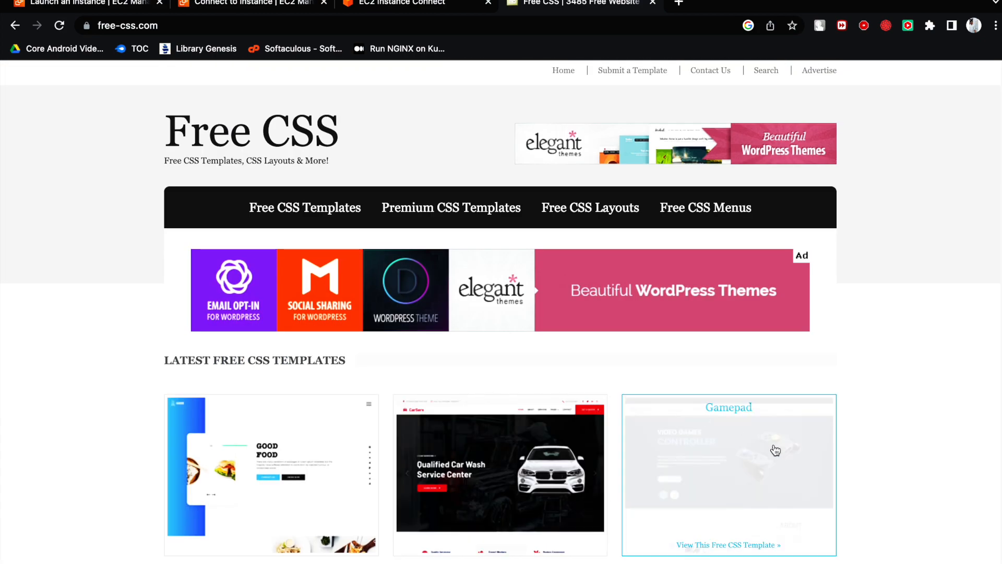
scroll(543, 460, "down", 2)
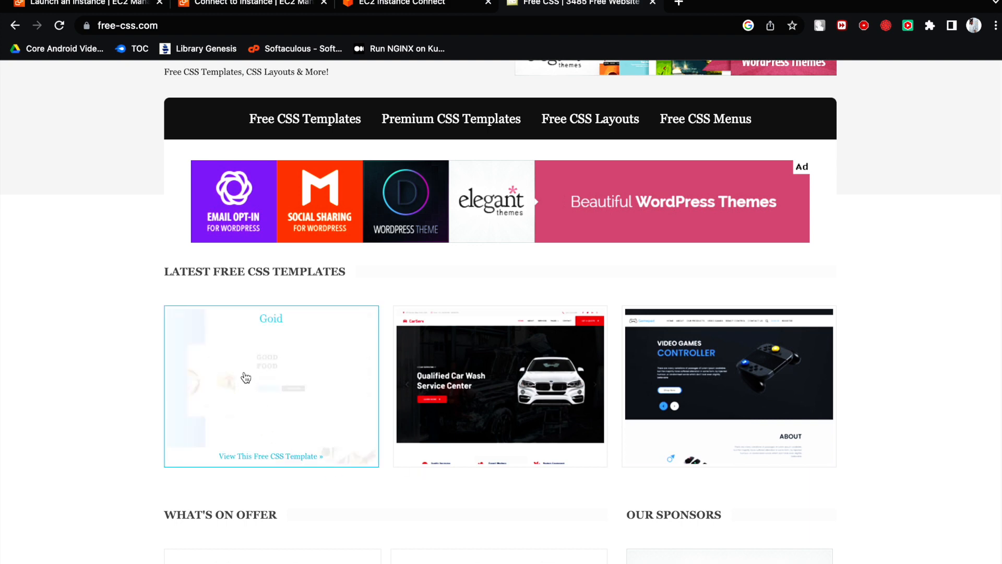
left_click(284, 386)
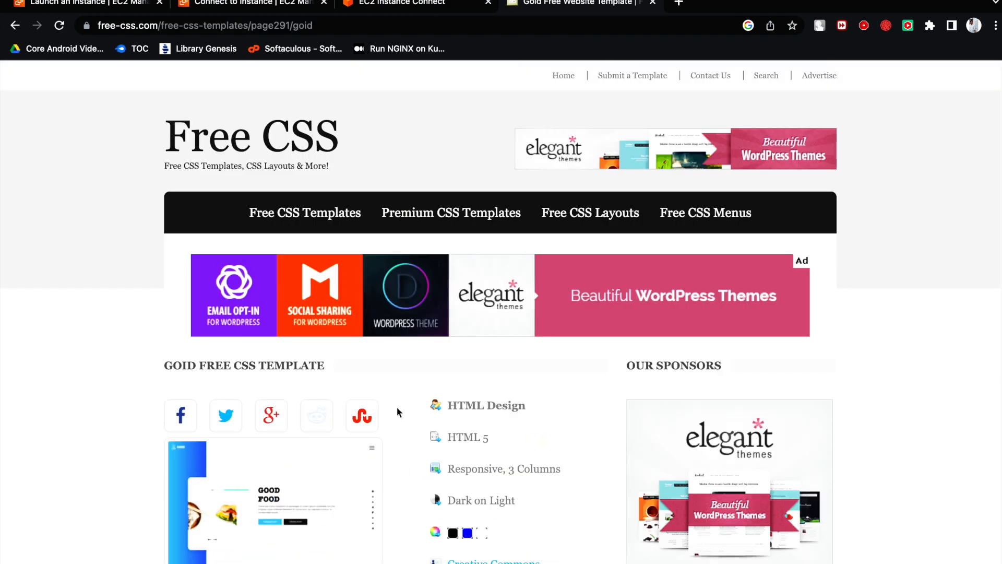
- Copy the address of the Goid template's download link
scroll(494, 415, "down", 5)
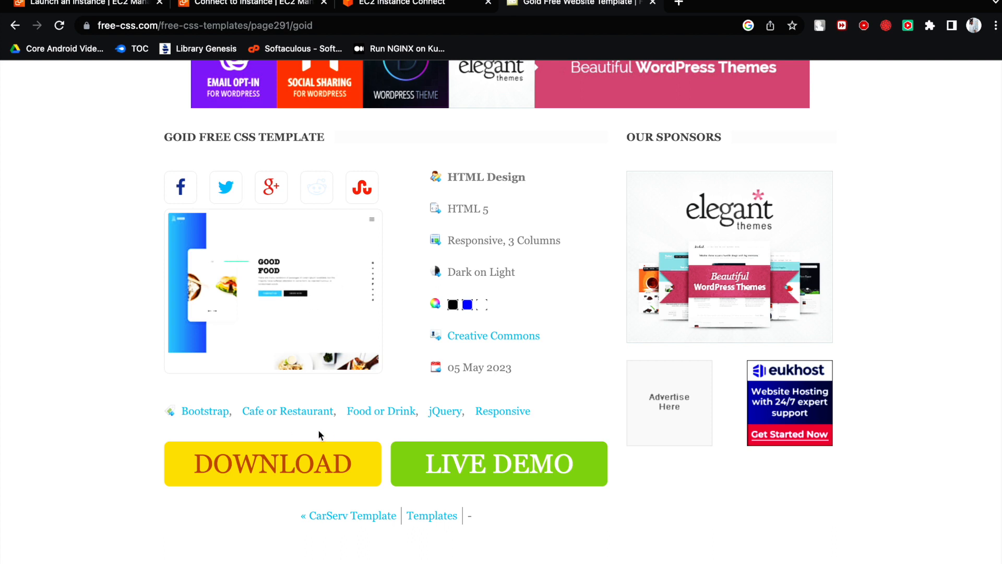
right_click(286, 462)
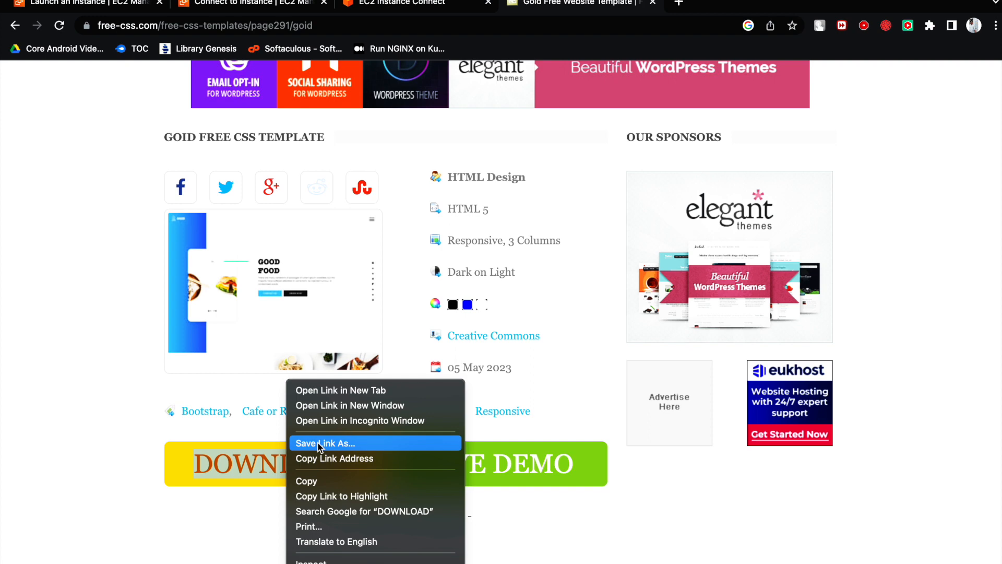
left_click(347, 458)
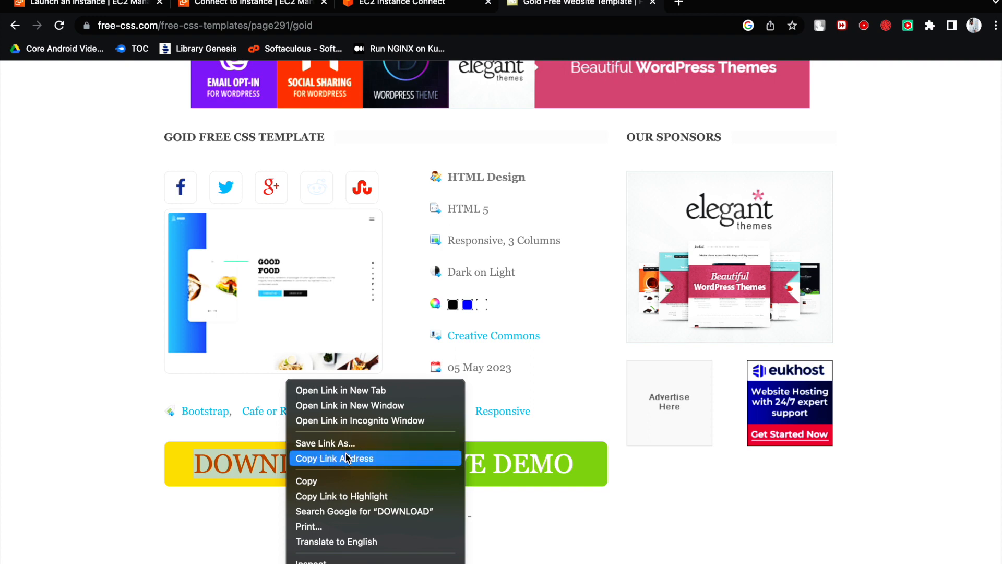
- Return to the EC2 Instance Connect terminal and download goid.zip into temp by running wget with the copied link
left_click(277, 7)
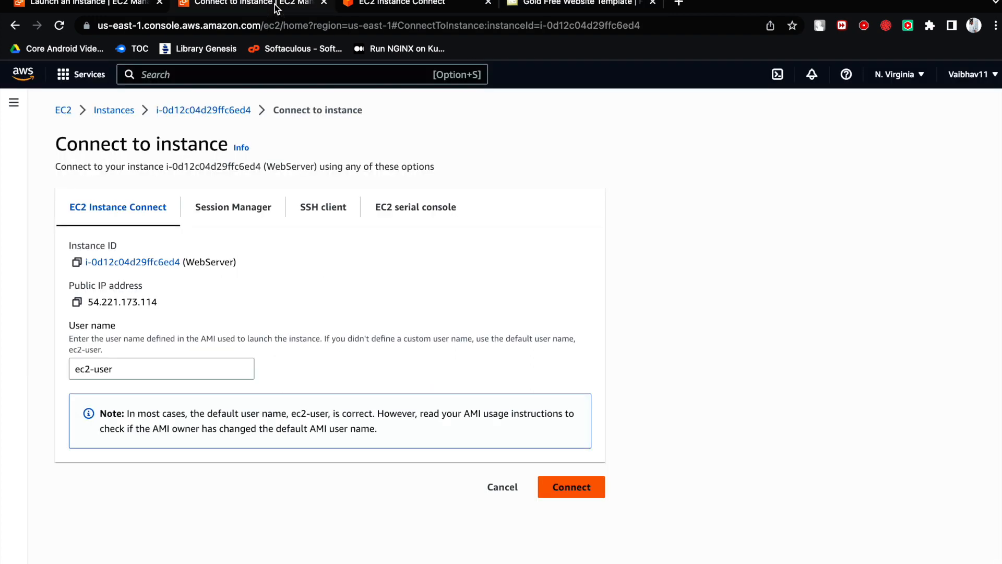
left_click(536, 6)
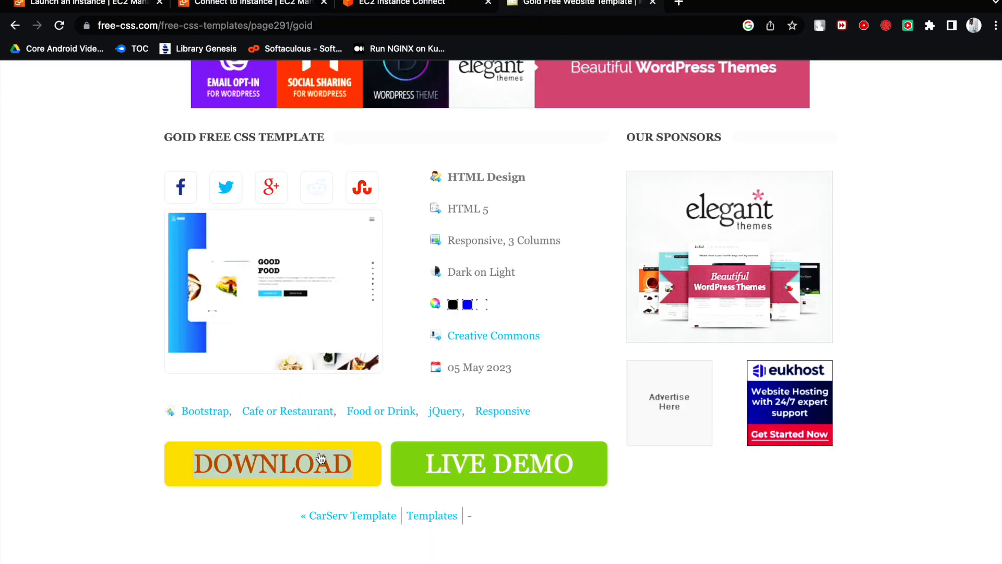
left_click(361, 7)
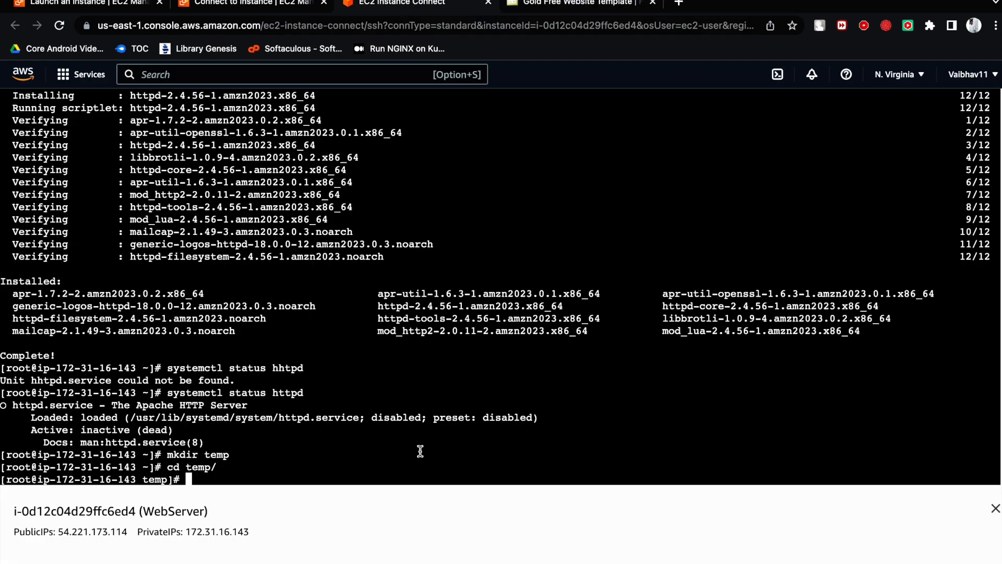
type("wget")
right_click(377, 470)
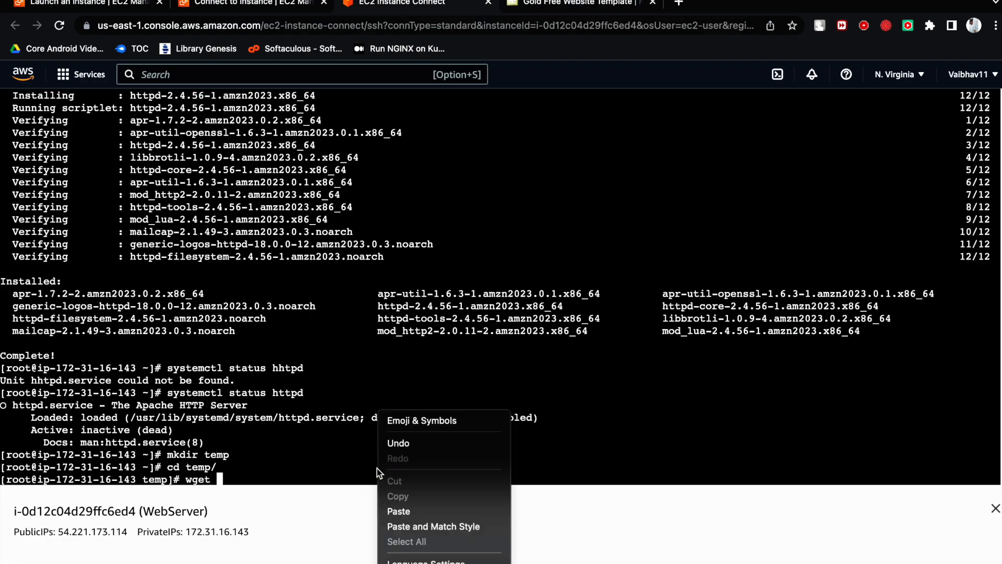
left_click(413, 509)
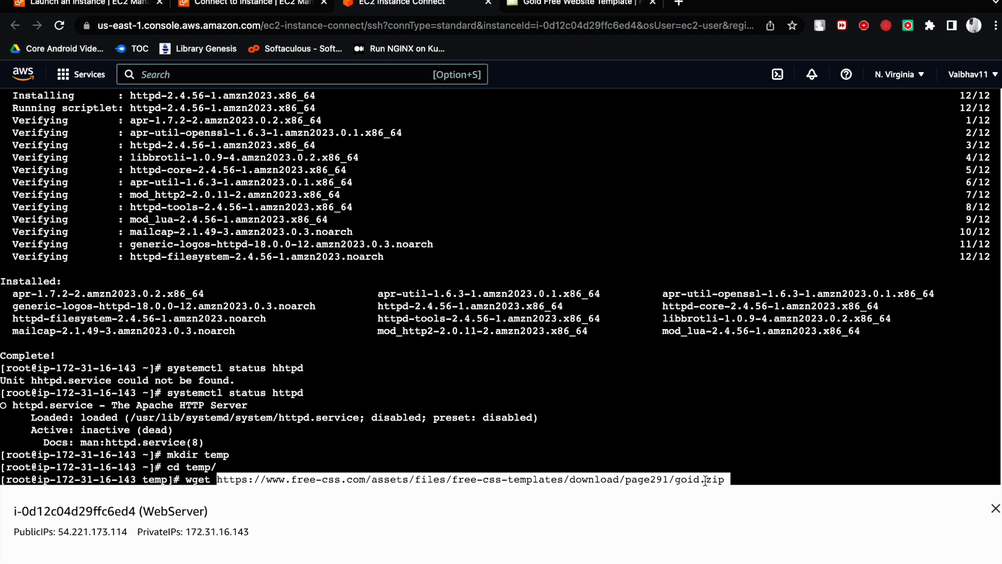
key("Return")
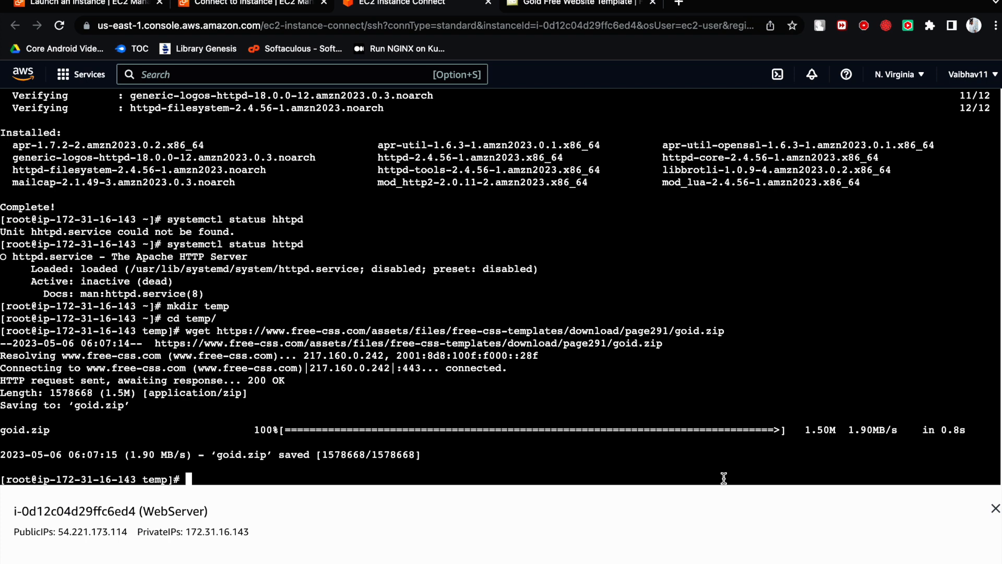
- List the temp directory with ls -lrt and highlight the goid.zip archive
type("ls -lrt")
key("Return")
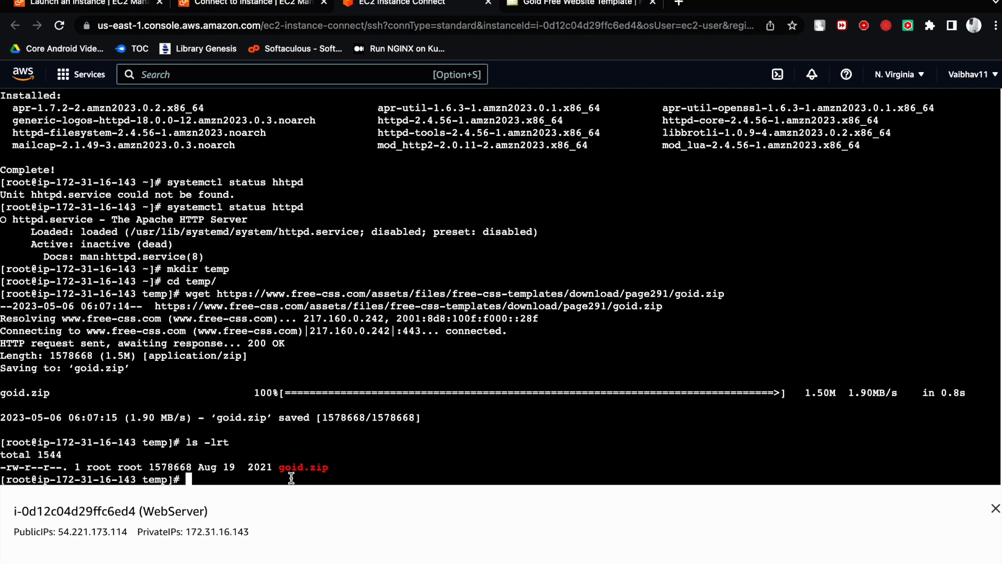
left_click_drag(280, 467, 337, 468)
left_click(347, 473)
- Unzip goid.zip in temp, then run ls -lrt and highlight the goid-html directory
type("unzip goid.zip")
key("Return")
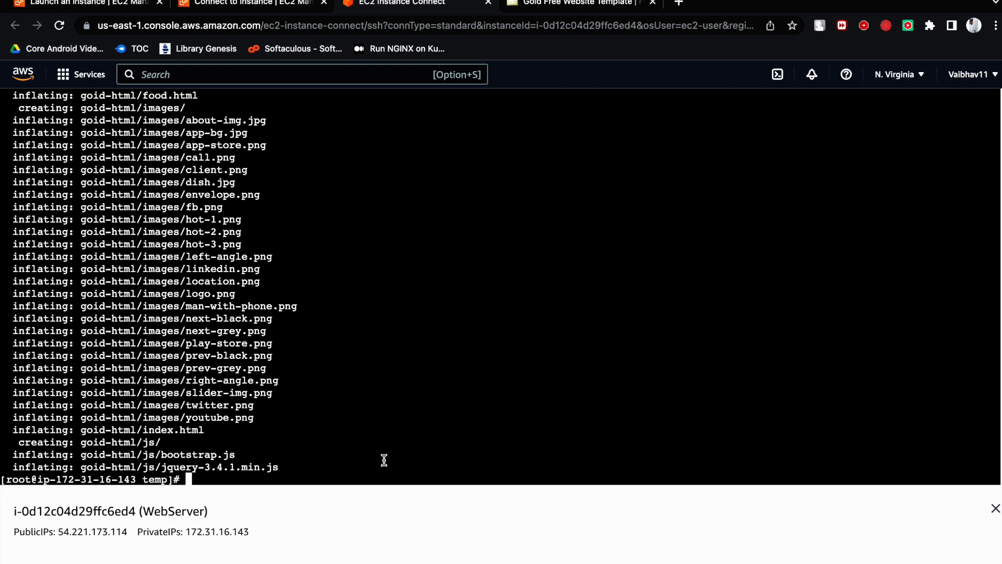
type("ls -lrt")
key("Return")
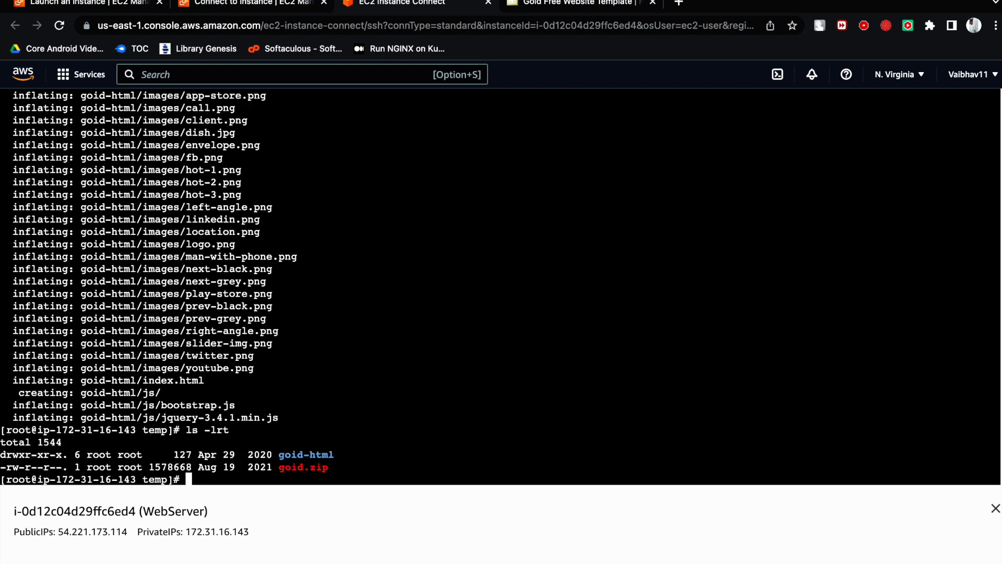
left_click_drag(346, 453, 281, 455)
left_click(374, 464)
- Change into goid-html and list its contents with ls and ls -lrt
type("cd g")
key("Tab")
key("Return")
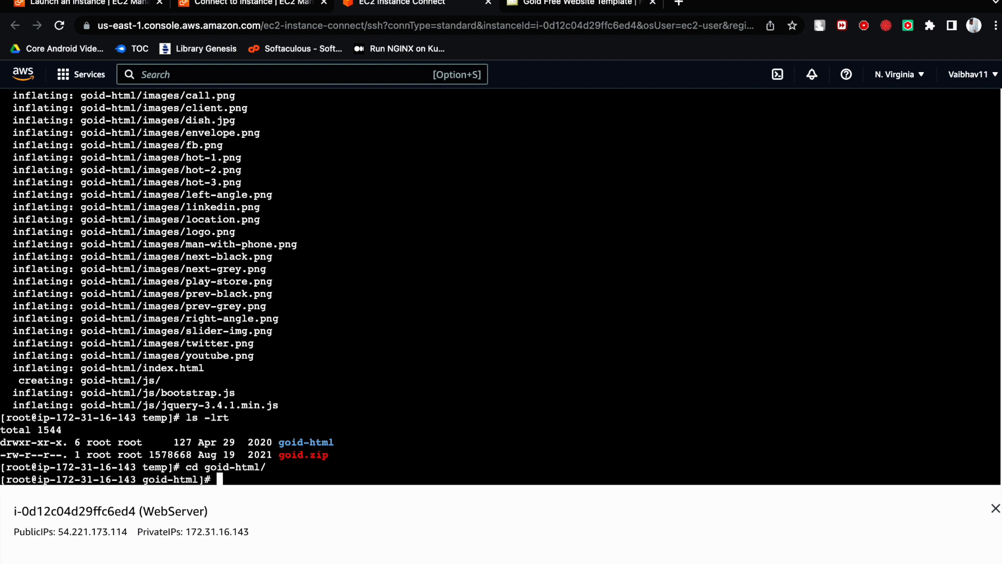
type("ls")
key("Return")
type("ls -lrt")
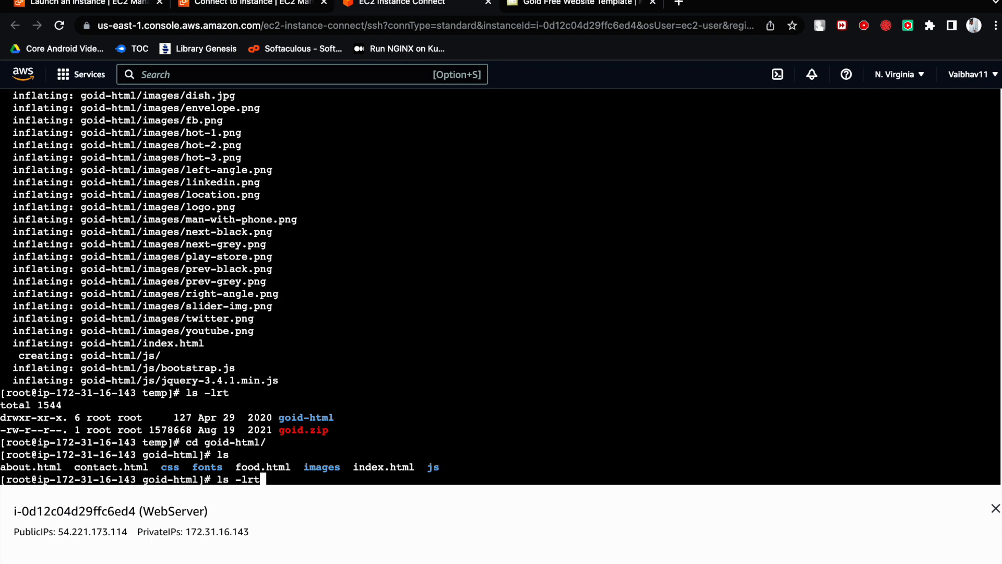
key("Return")
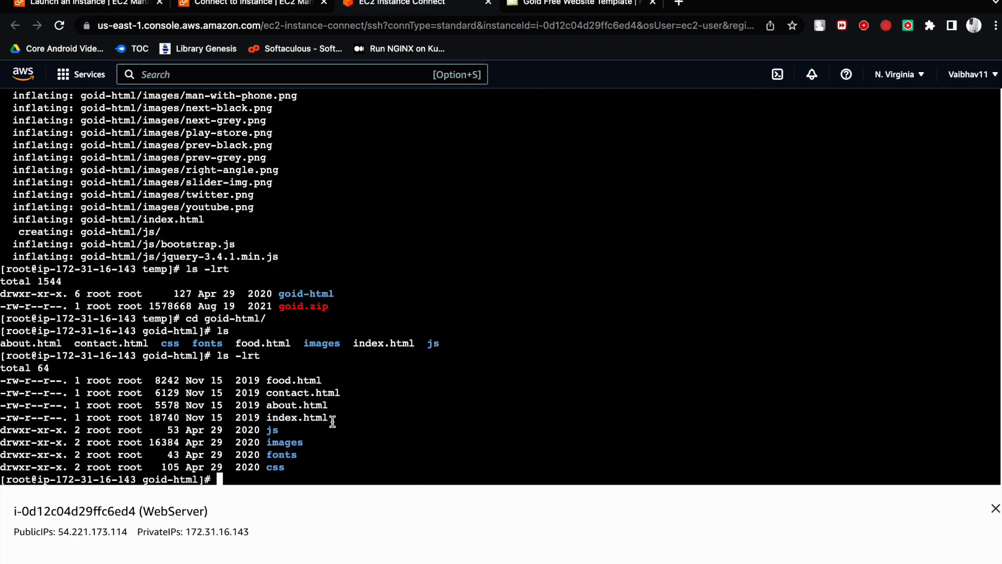
- Highlight the template's files and folders in the detailed goid-html listing
left_click_drag(312, 466, 4, 375)
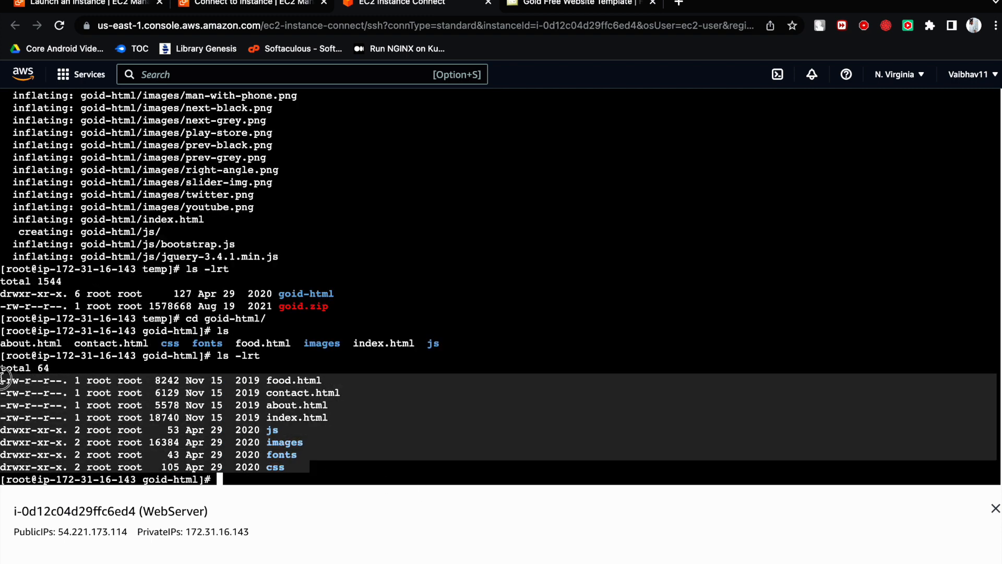
left_click(20, 395)
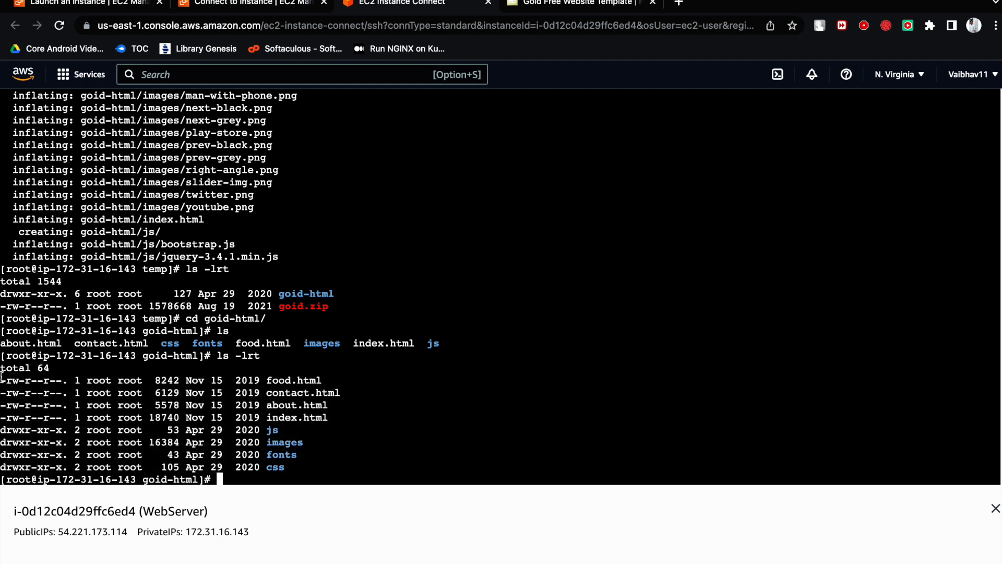
mouse_move(2, 380)
left_mouse_down()
mouse_move(159, 397)
mouse_move(251, 429)
mouse_move(295, 466)
mouse_move(2, 381)
mouse_move(120, 401)
mouse_move(318, 472)
mouse_move(5, 392)
mouse_move(4, 378)
left_mouse_up()
left_click(57, 388)
left_click(302, 466)
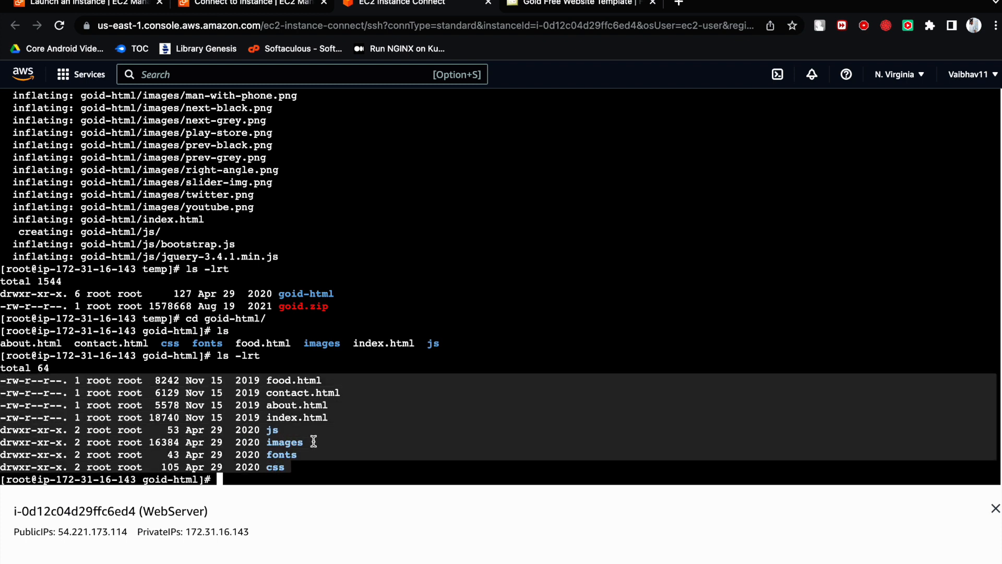
left_click(334, 450)
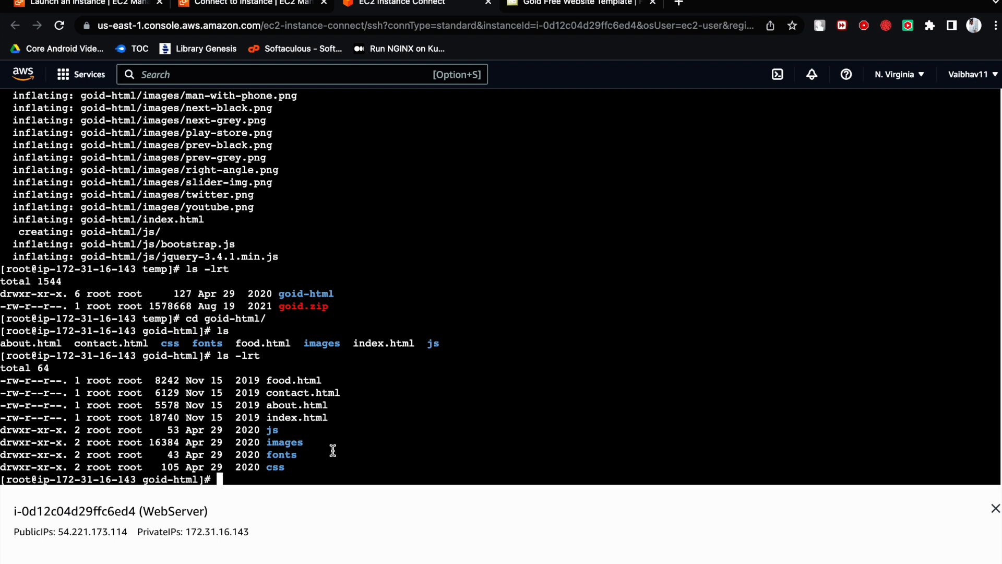
left_click_drag(299, 458, 3, 386)
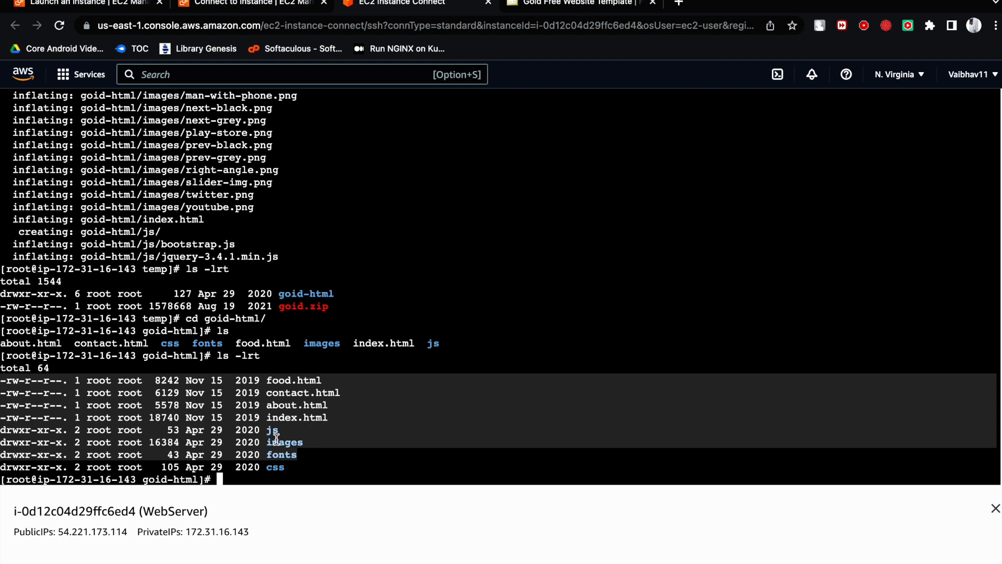
left_click(350, 449)
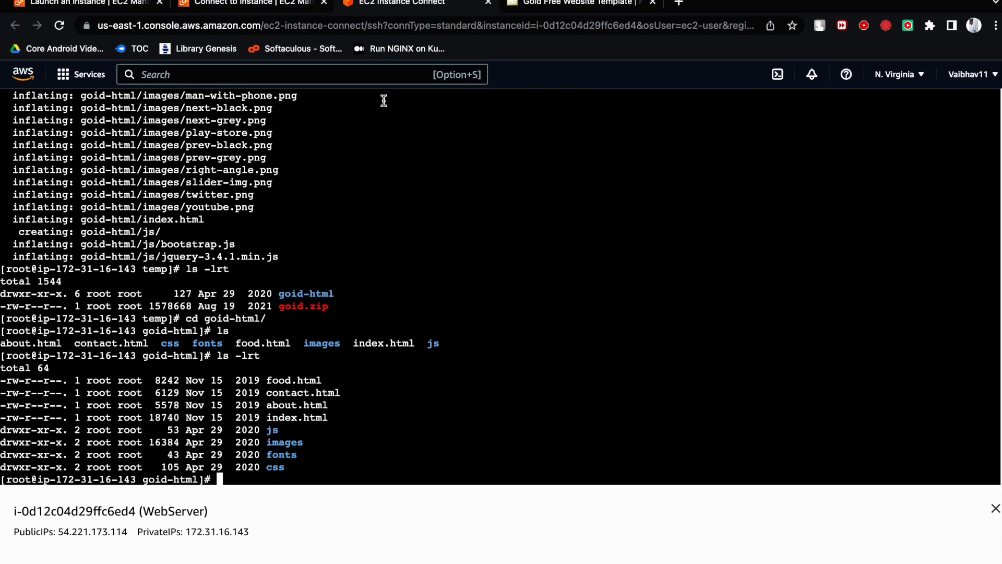
- Switch to the Miro board and handwrite a red note "Copy → * → /var/www/html/" below the IP sketch
key("super+Tab")
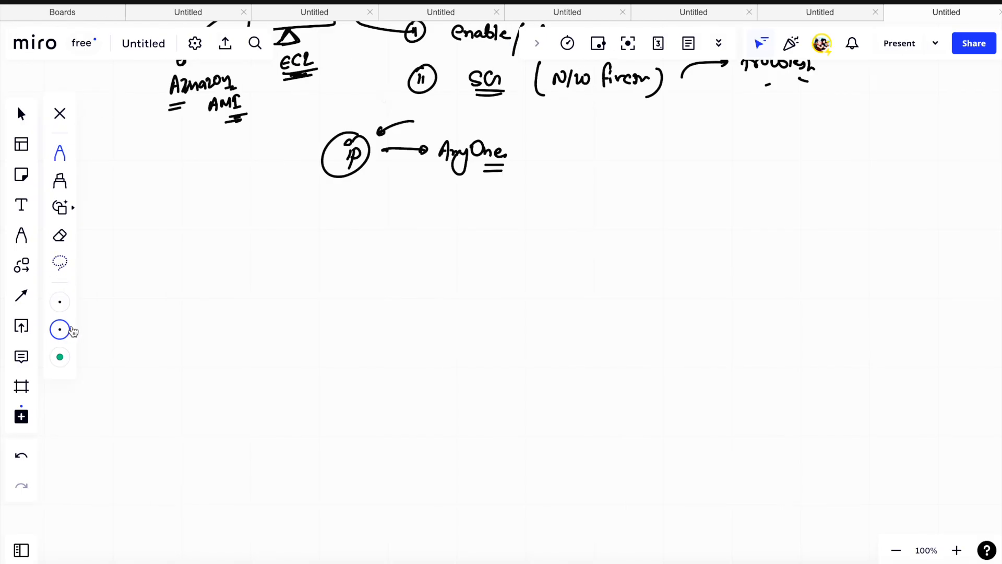
left_click(67, 329)
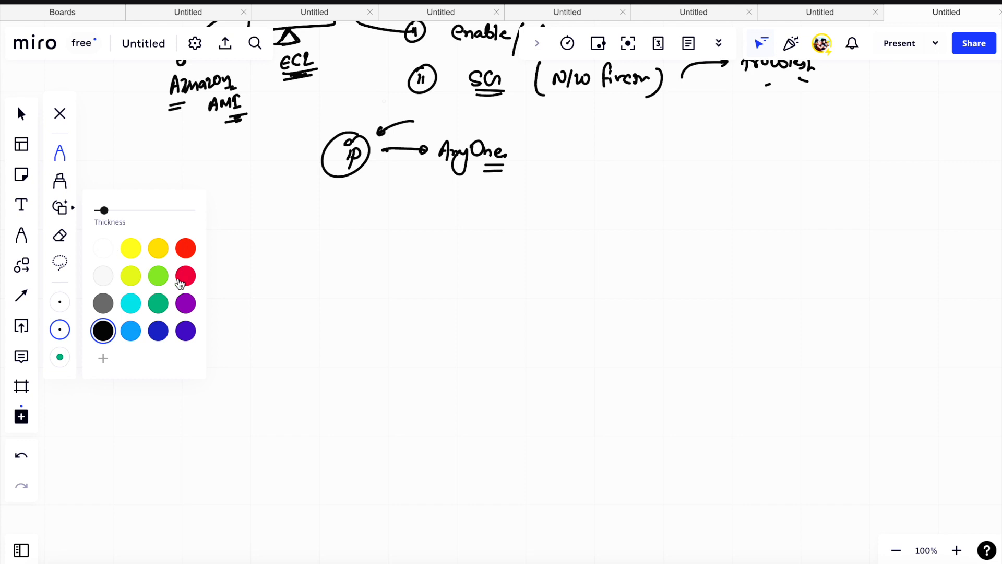
left_click(184, 276)
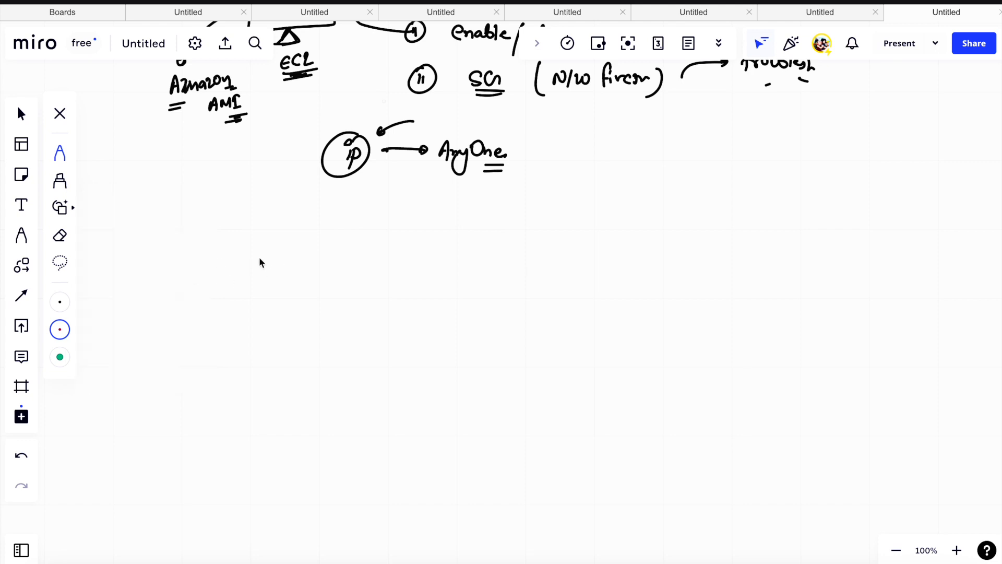
mouse_move(269, 256)
left_mouse_down()
mouse_move(286, 265)
mouse_move(296, 295)
left_mouse_up()
left_click_drag(334, 269, 348, 268)
left_click_drag(373, 259, 384, 263)
left_click_drag(410, 267, 464, 260)
mouse_move(459, 255)
left_mouse_down()
mouse_move(459, 264)
mouse_move(495, 252)
mouse_move(489, 266)
left_mouse_up()
left_click_drag(500, 254, 529, 252)
mouse_move(541, 247)
left_mouse_down()
mouse_move(532, 279)
mouse_move(552, 258)
mouse_move(600, 245)
mouse_move(646, 261)
mouse_move(655, 290)
left_mouse_up()
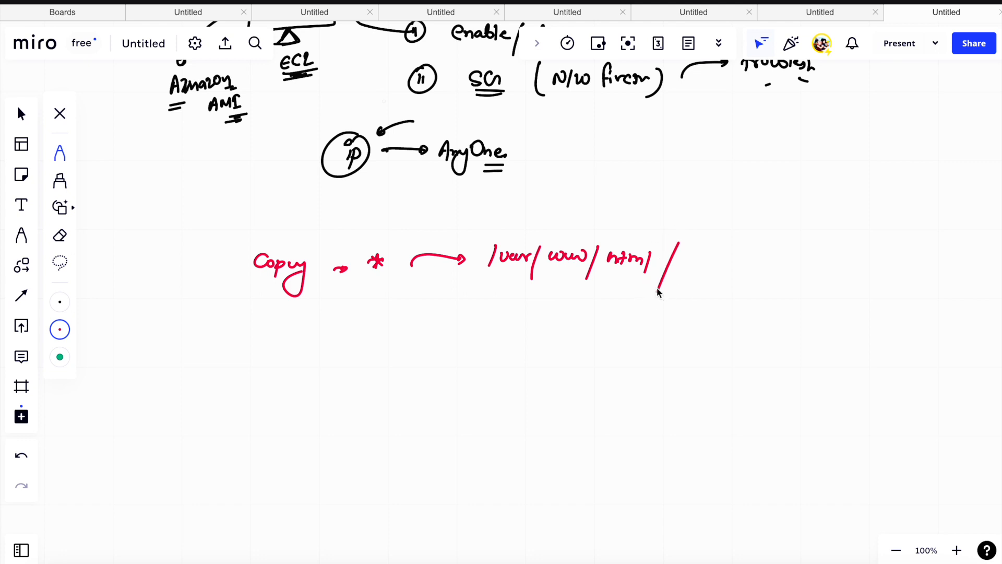
- Draw a brace under the /var/www/html/ path, write an underlined "httpd" below it and mark the path with a stroke
mouse_move(413, 286)
left_mouse_down()
mouse_move(613, 308)
mouse_move(693, 272)
left_mouse_up()
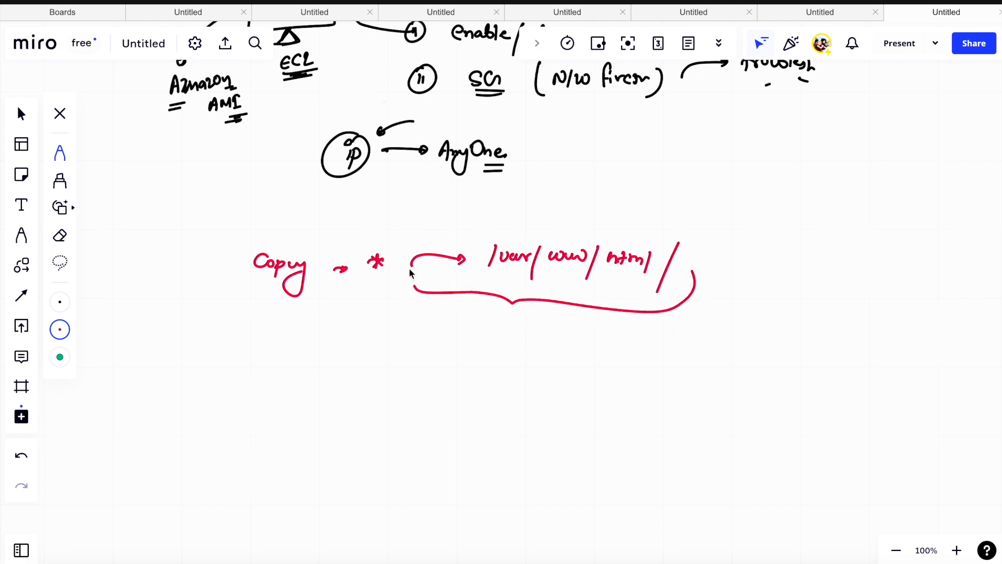
mouse_move(504, 331)
left_mouse_down()
mouse_move(518, 328)
mouse_move(559, 373)
mouse_move(582, 351)
mouse_move(546, 386)
left_mouse_up()
left_click_drag(541, 296, 624, 246)
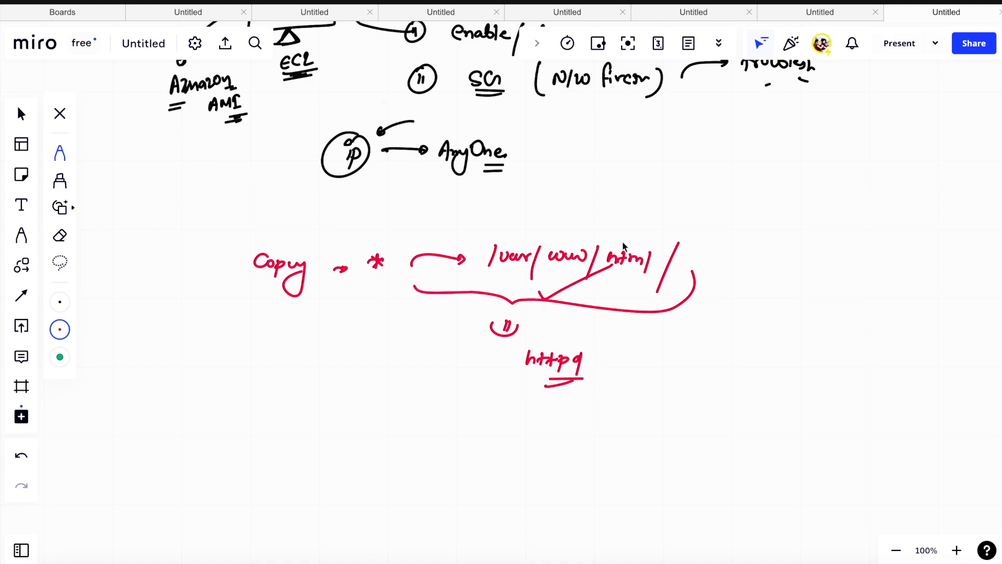
- Switch back to the EC2 terminal in the browser, change into /var/www/html/ and list its contents
key("super+Tab")
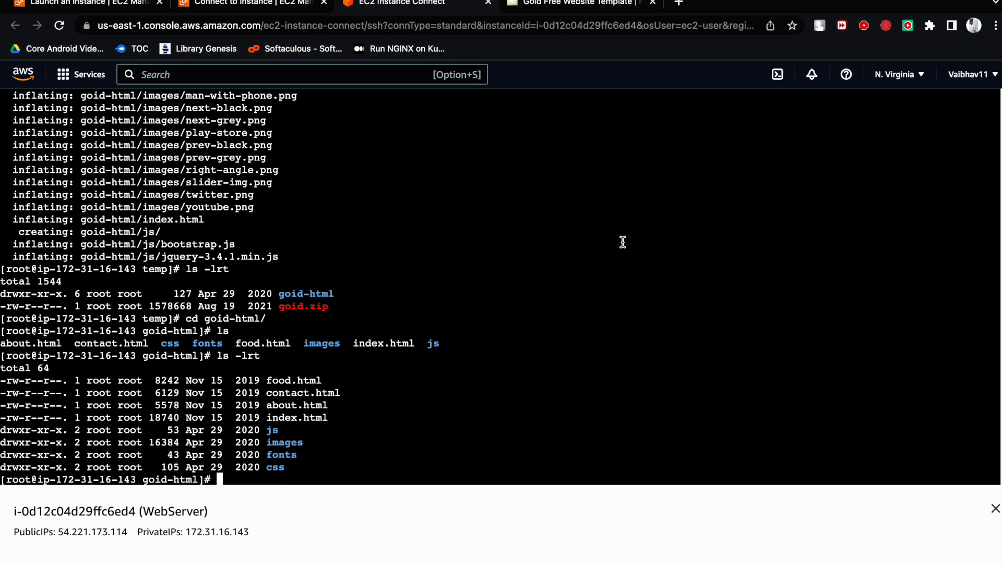
type("cd /var/www/")
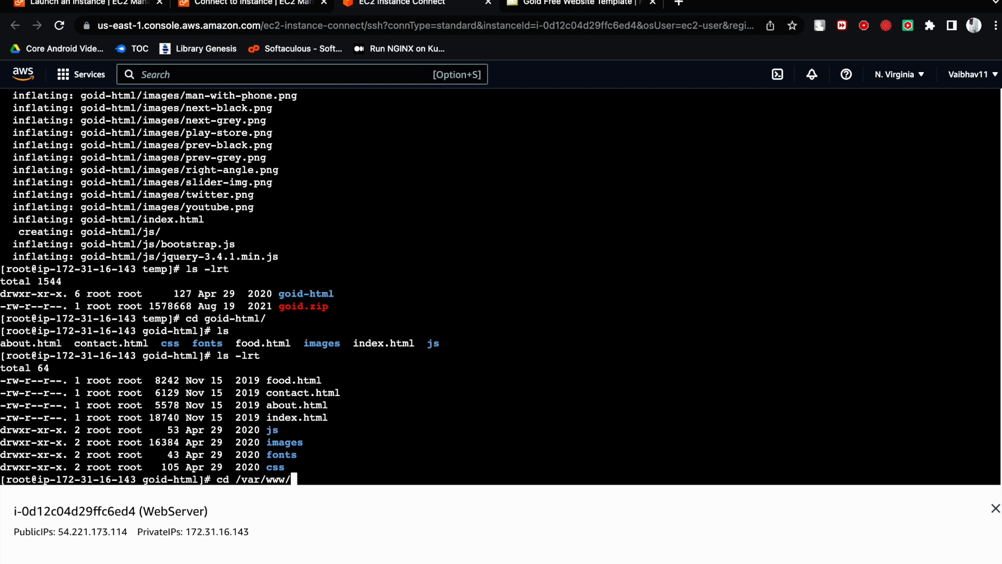
type("html/")
key("Return")
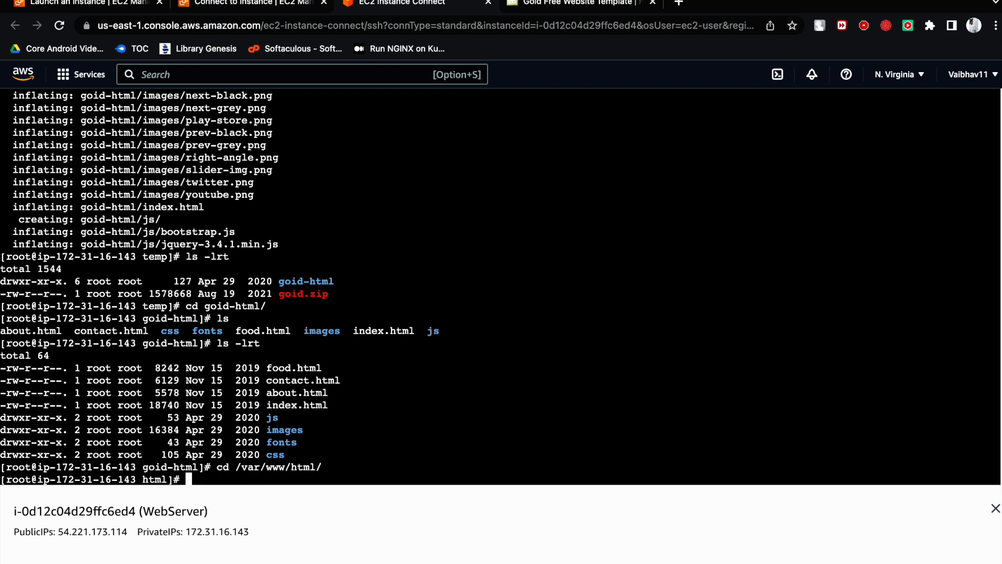
type("ls")
key("Return")
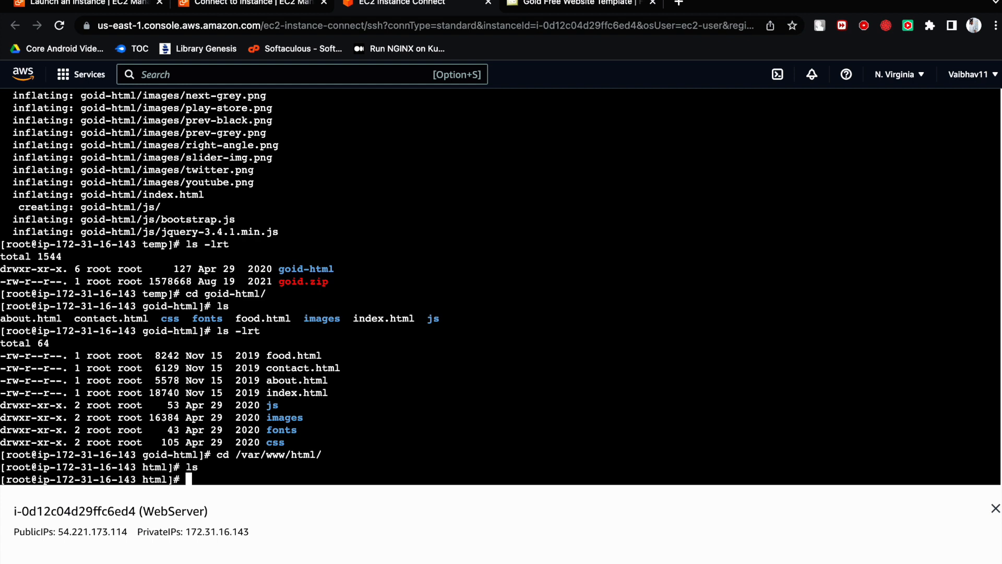
type("ls")
key("Return")
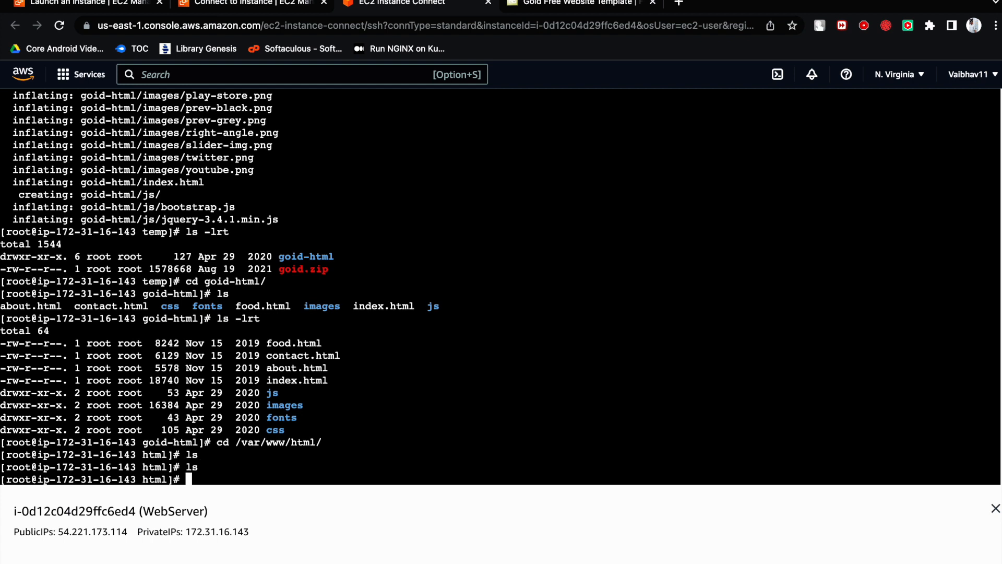
- Go up three directory levels with cd ../../../ and list the root directory's contents
type("cd ../../../")
key("Return")
type("ls")
key("Return")
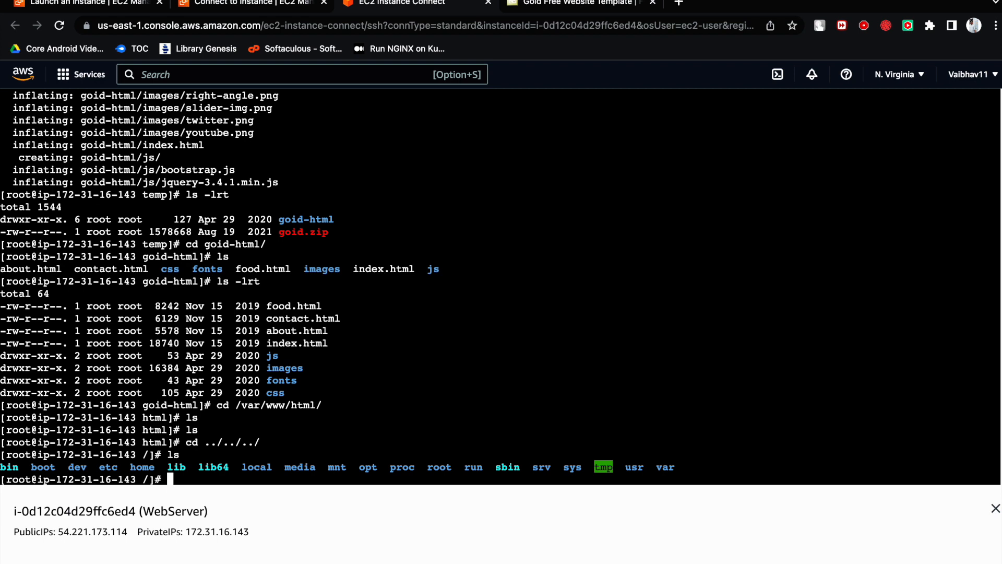
- Change into the home directory under root and list its contents
type("cd home/")
key("Return")
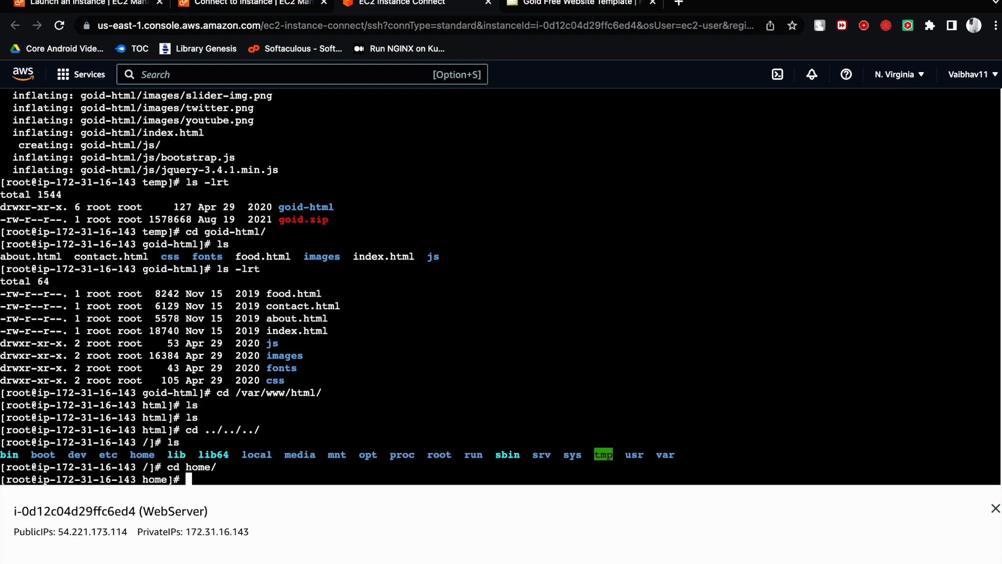
type("ls")
key("Return")
- Change into the ec2-user directory and list its contents
type("cd ec")
key("Tab")
key("Return")
type("ls")
key("Return")
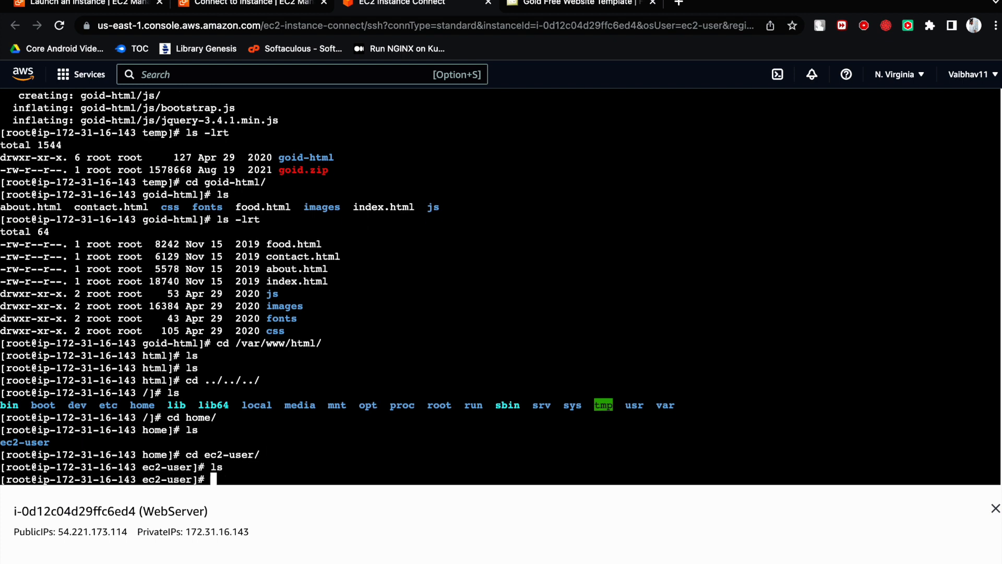
- Exit the root shell to return to the ec2-user session
type("exit")
key("Return")
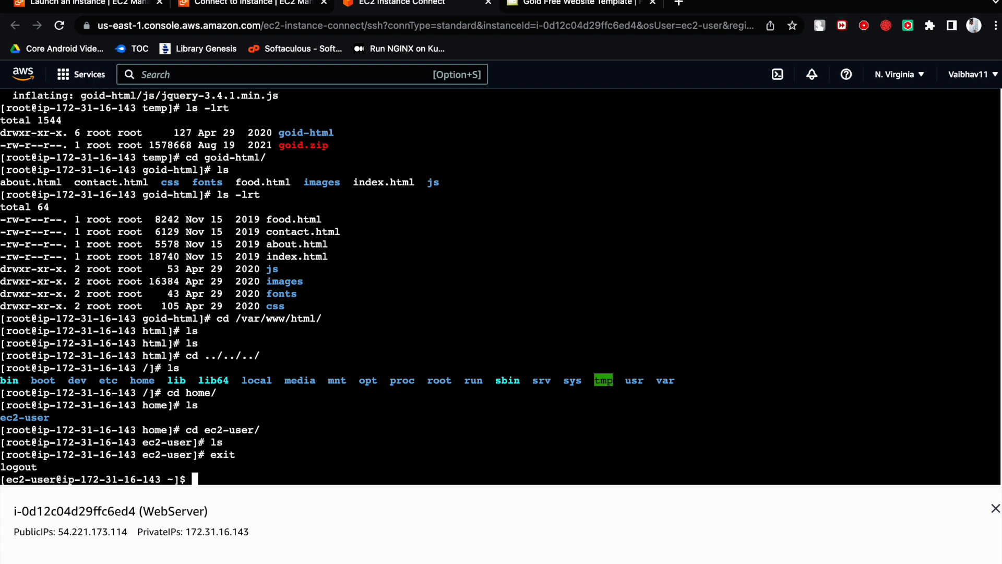
type("sudo su")
key("Return")
type("cd ")
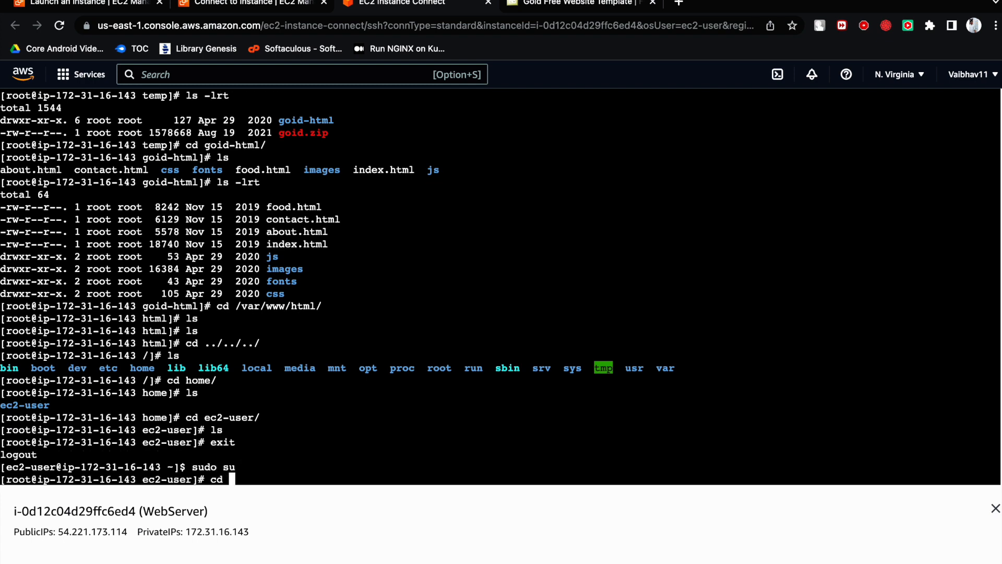
type("te")
key("BackSpace")
key("BackSpace")
key("BackSpace")
key("BackSpace")
key("BackSpace")
type("exit")
key("Return")
- Start a root login shell with sudo su - so the session begins in root's home directory
type("sudo su -")
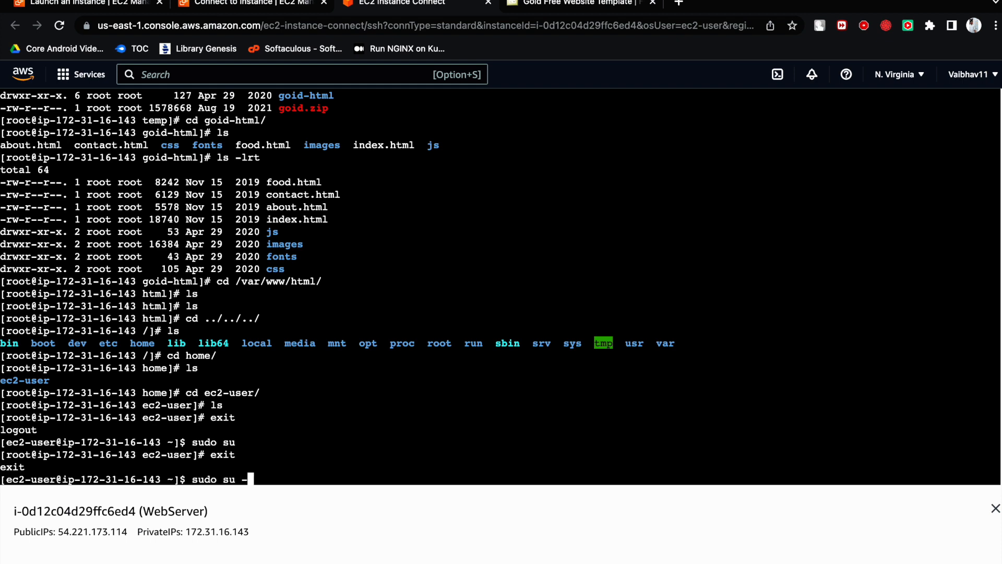
key("Return")
- Change into the temp directory and list its contents
type("cd t")
key("Return")
type("ls")
key("Return")
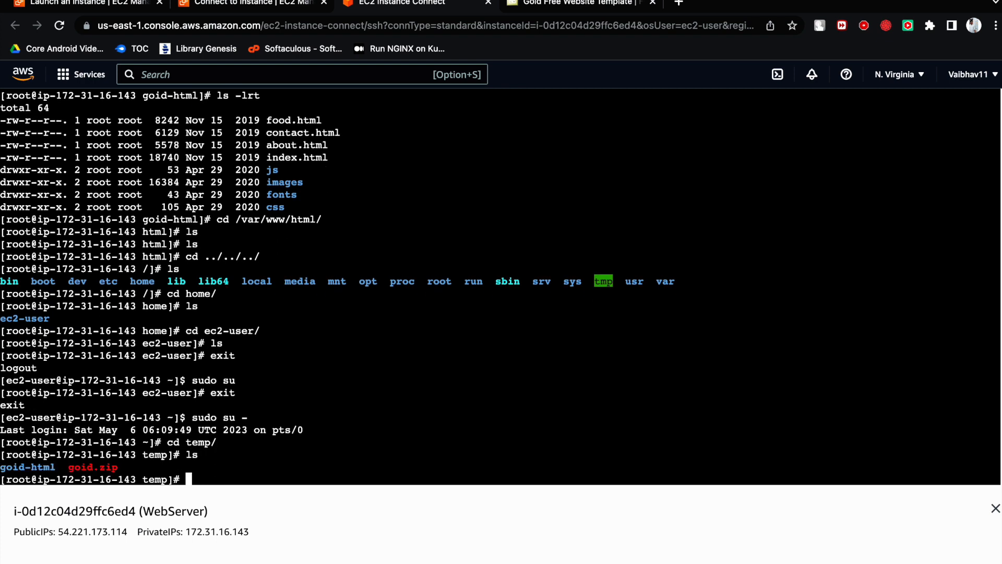
- Change into the goid-html directory and list the template's files
type("cd g")
key("Tab")
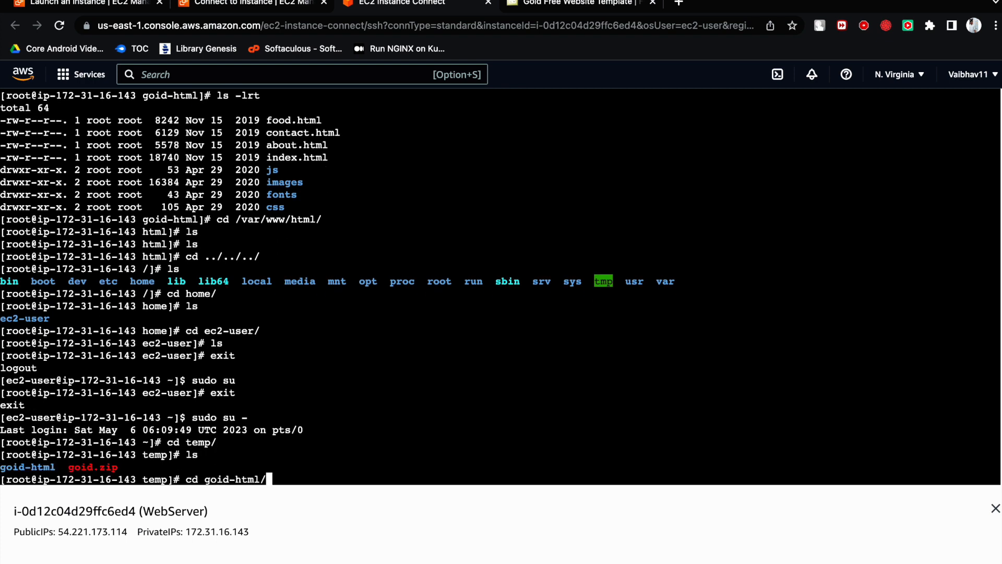
key("Return")
type("ls")
key("Return")
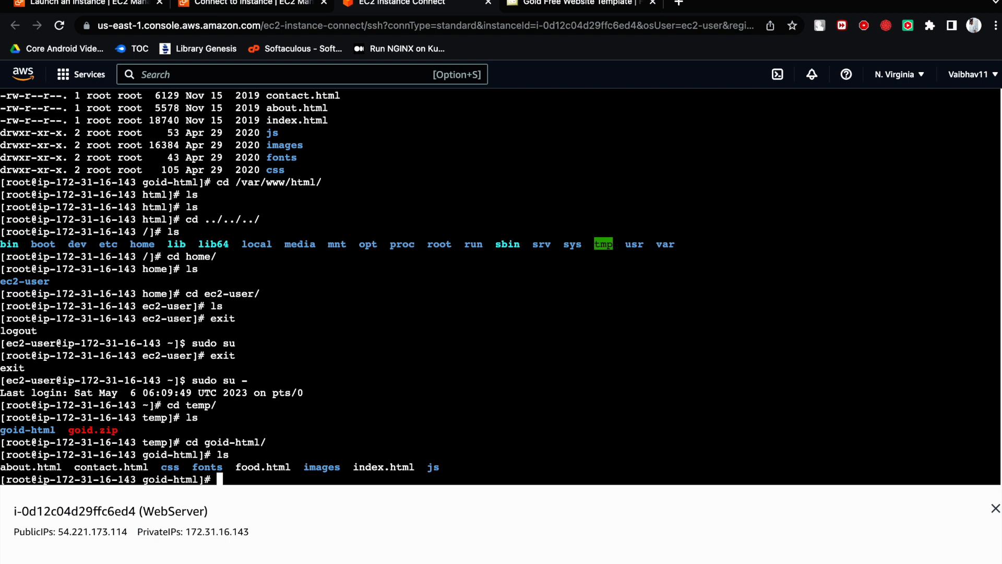
- Move everything in goid-html to /var/www/html/ with mv *, and list the source directory to check it
type("mv * /var/www/html/")
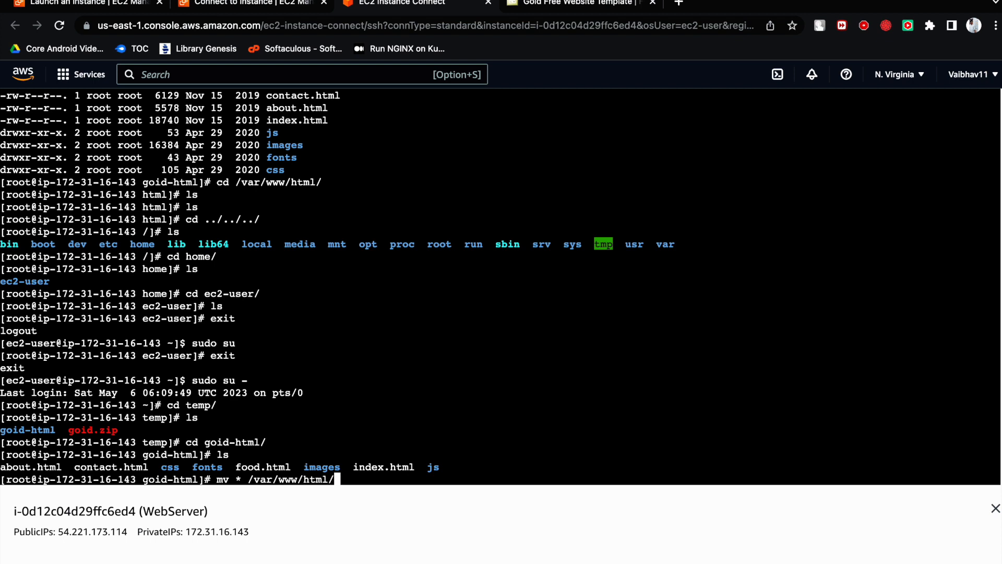
key("Return")
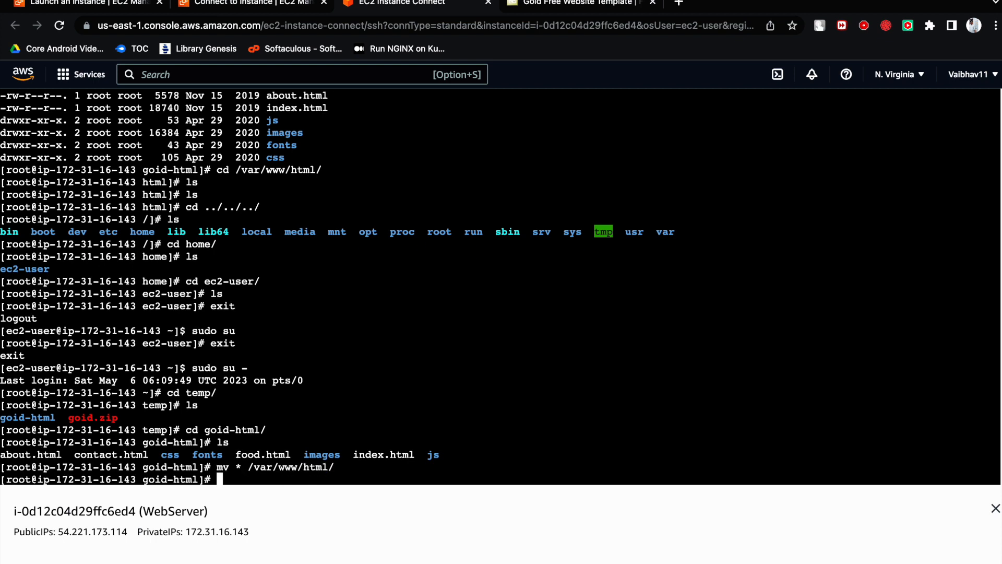
type("ls")
key("Return")
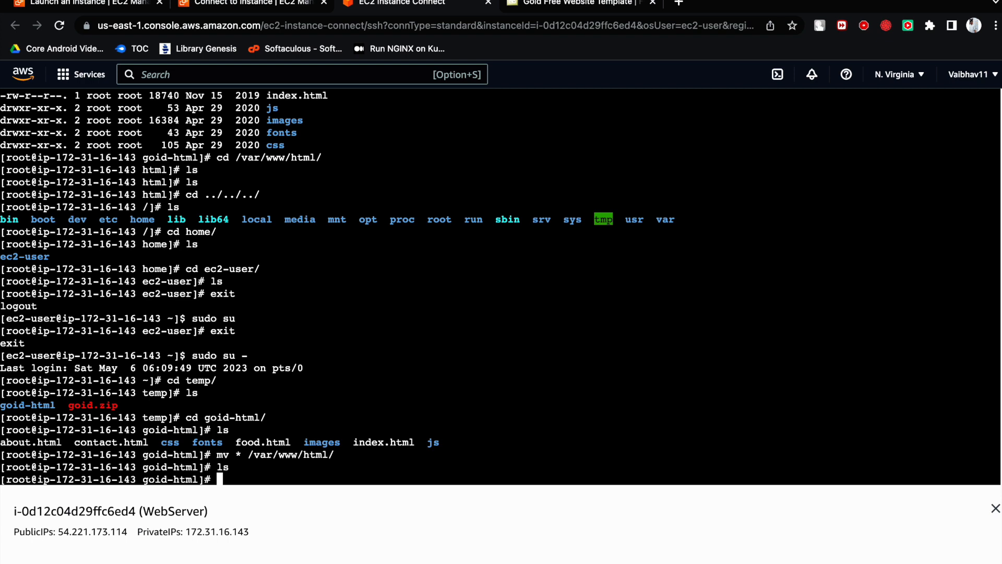
- List the contents of /var/www/html/ in long format with ls -lrt and check the moved template files
type("ls -lrt /var/www/html/")
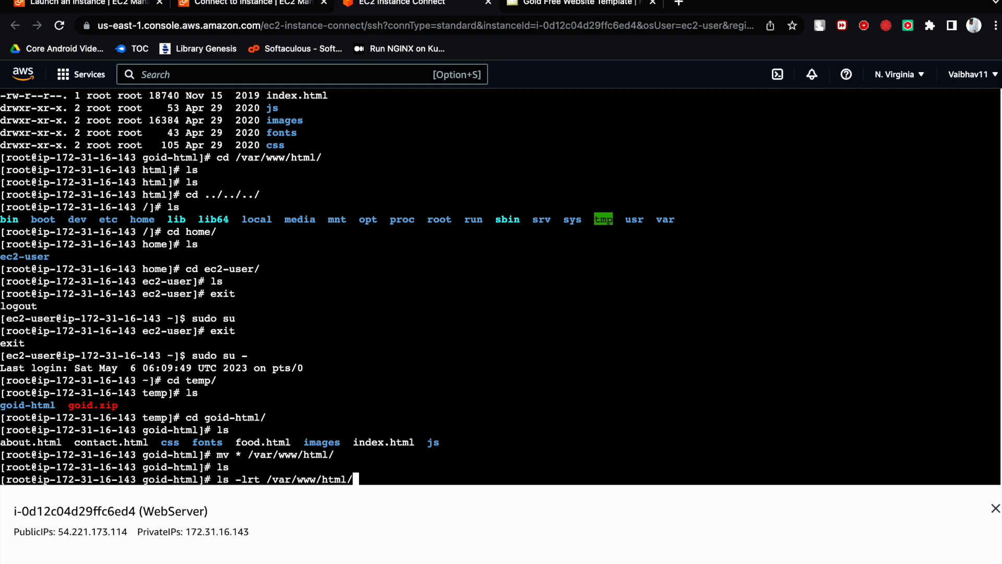
key("Return")
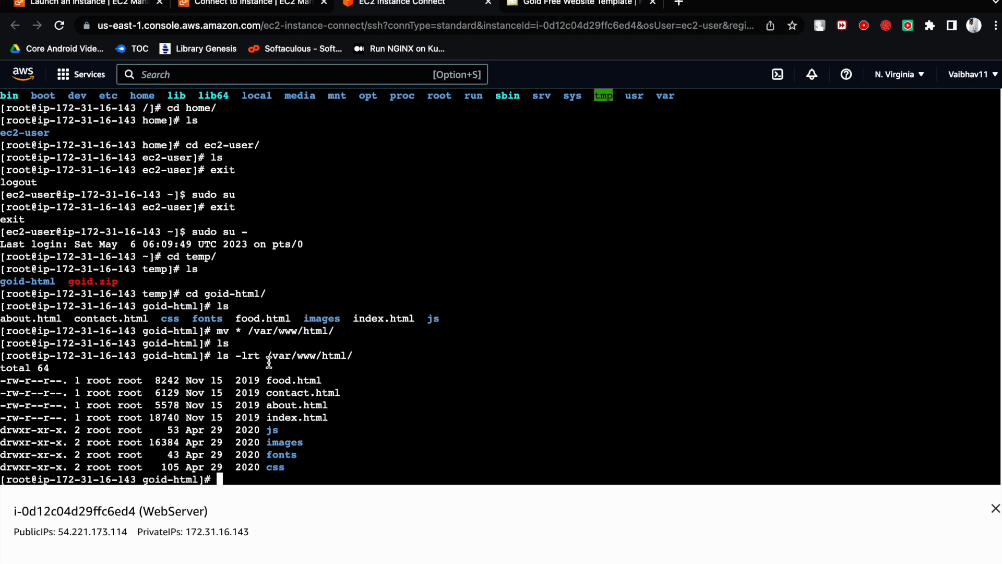
left_click_drag(268, 356, 359, 357)
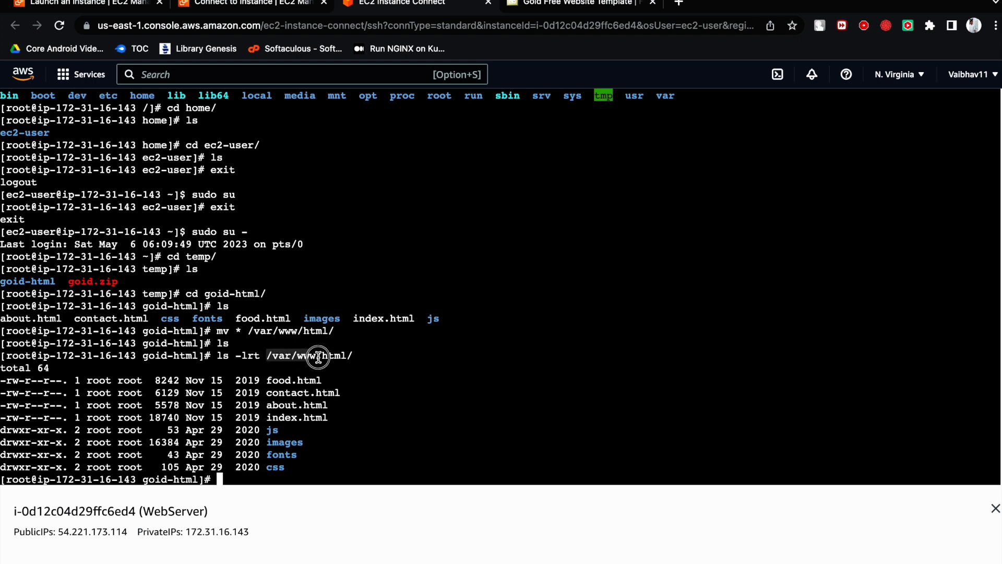
left_click(359, 357)
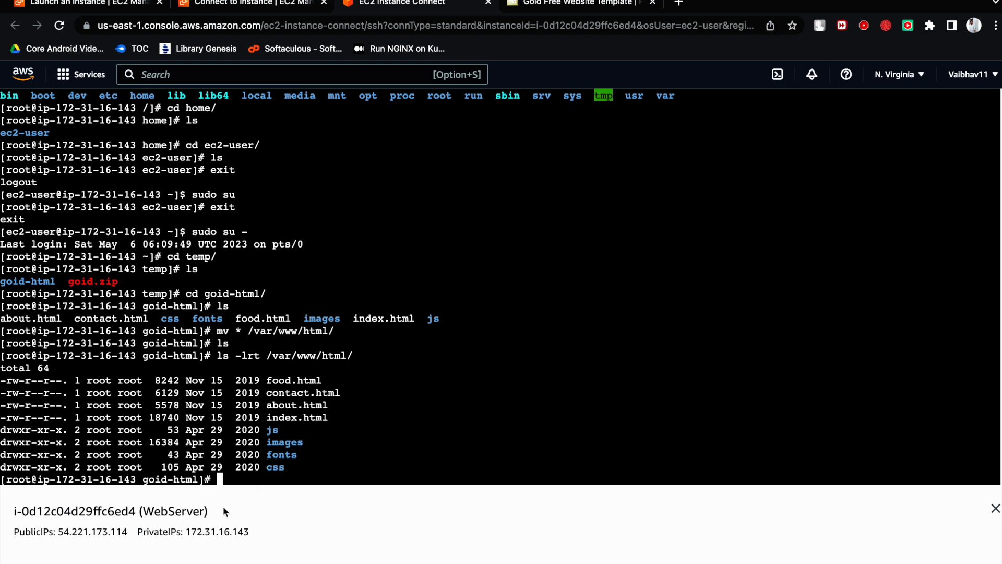
- Copy the WebServer instance's public IP 54.221.173.114 and load it in a new browser tab
left_click(127, 531)
left_click_drag(127, 531, 57, 531)
right_click(71, 532)
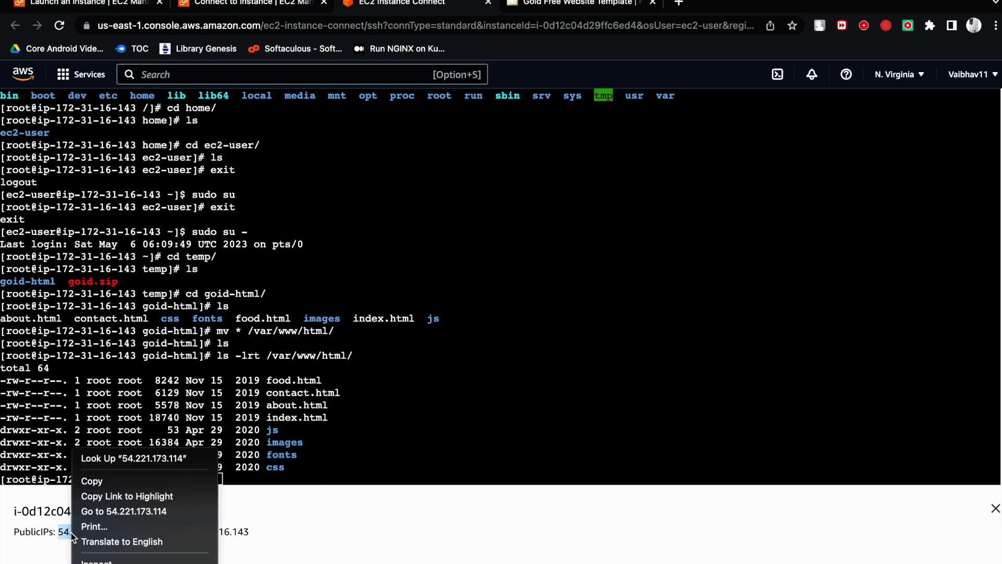
left_click(102, 482)
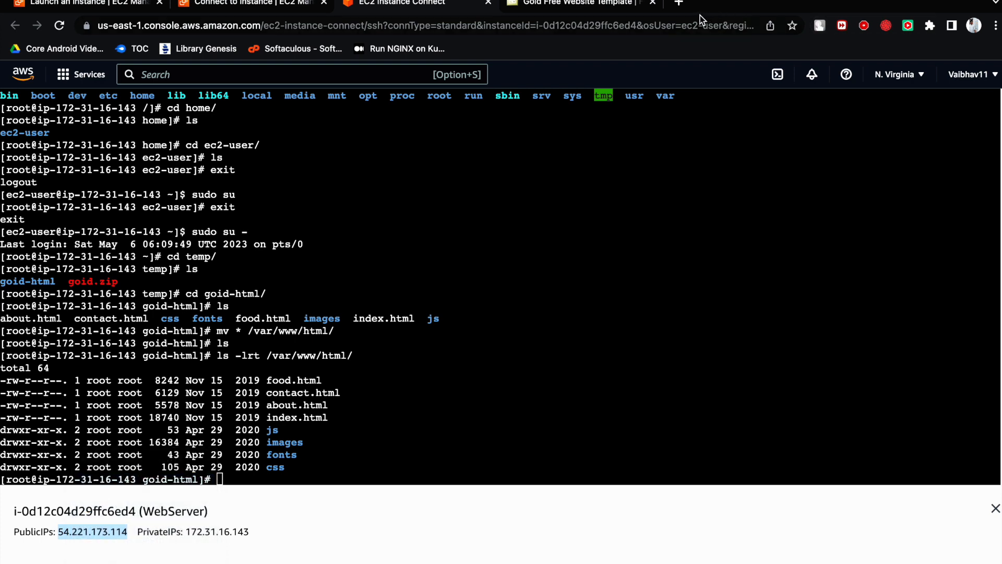
left_click(678, 3)
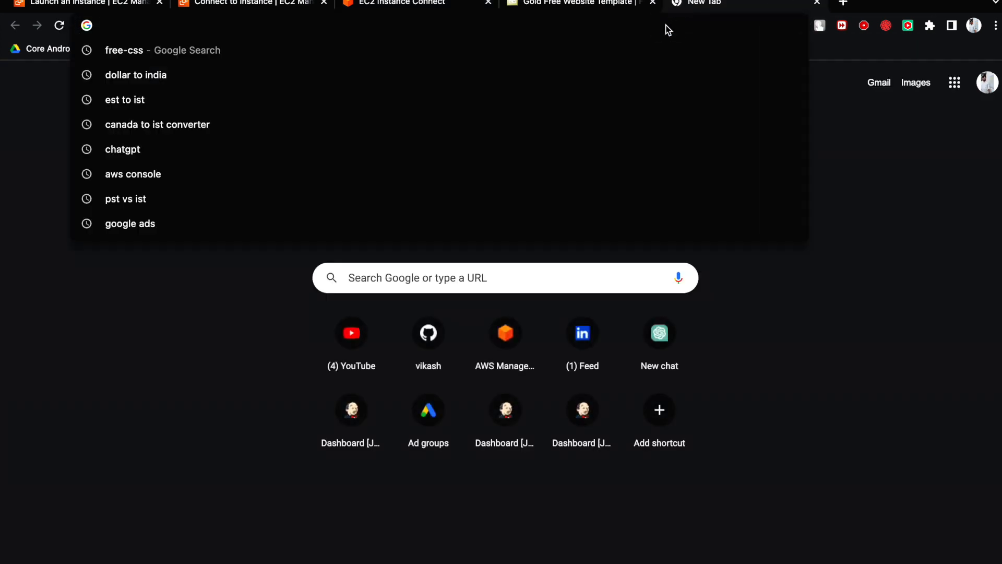
key("super+v")
key("Return")
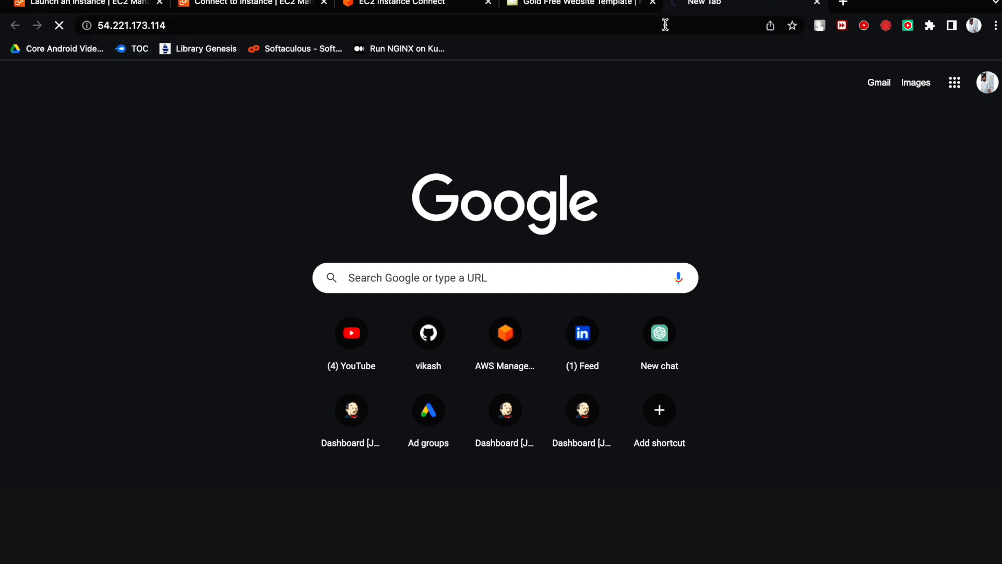
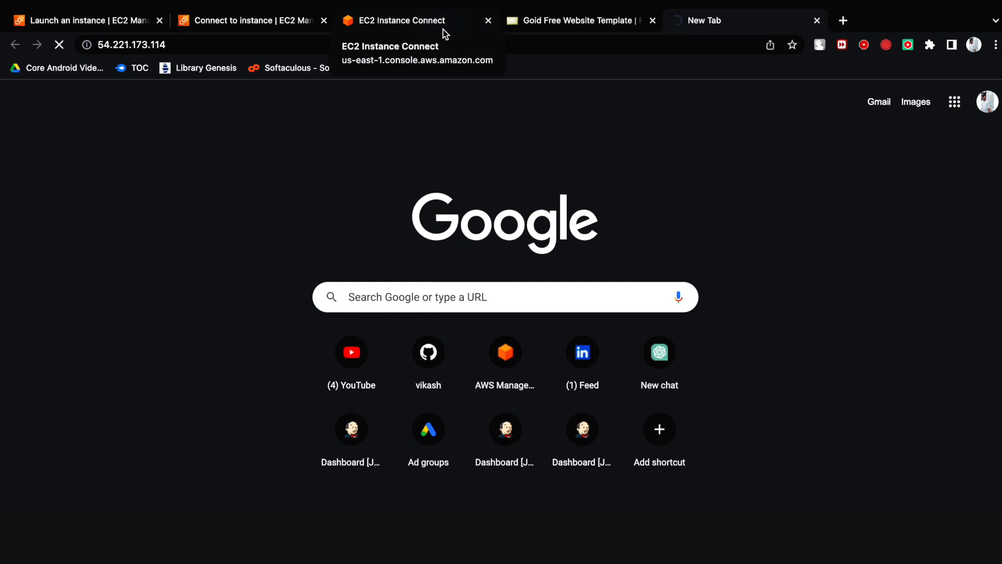
- Select the WebServer instance in the EC2 instances list and open its security group launch-wizard-28 at the inbound rules
left_click(442, 30)
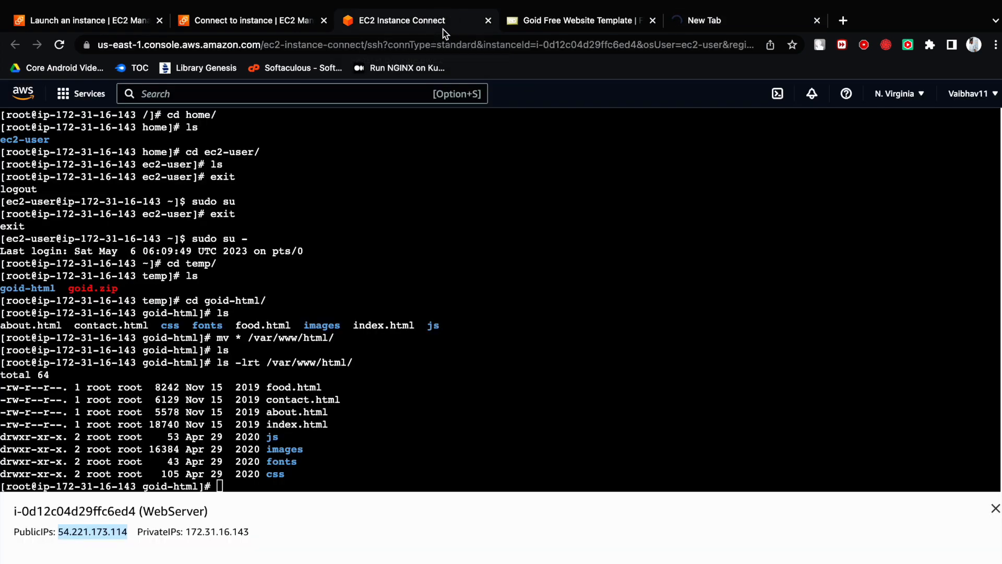
left_click(241, 26)
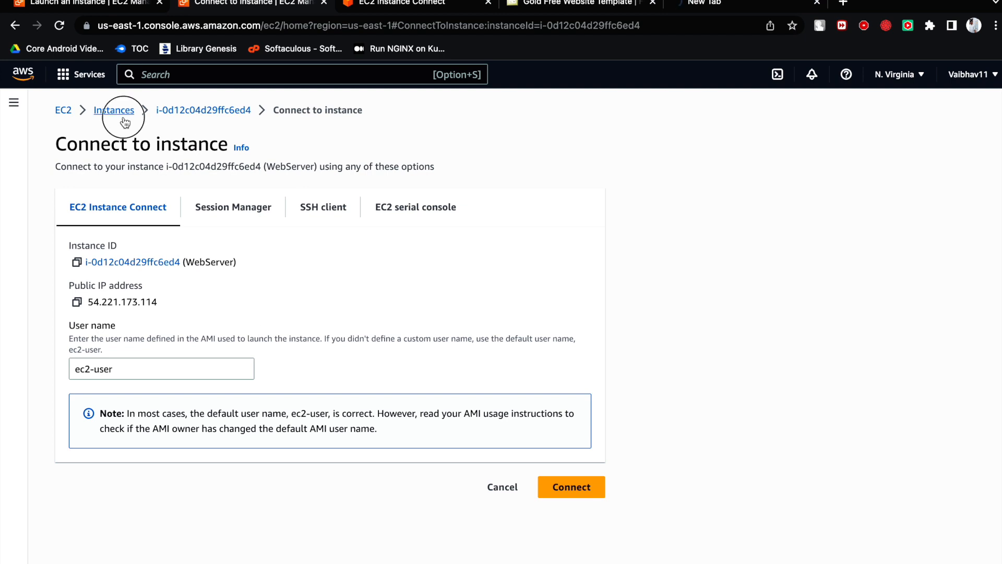
left_click(121, 131)
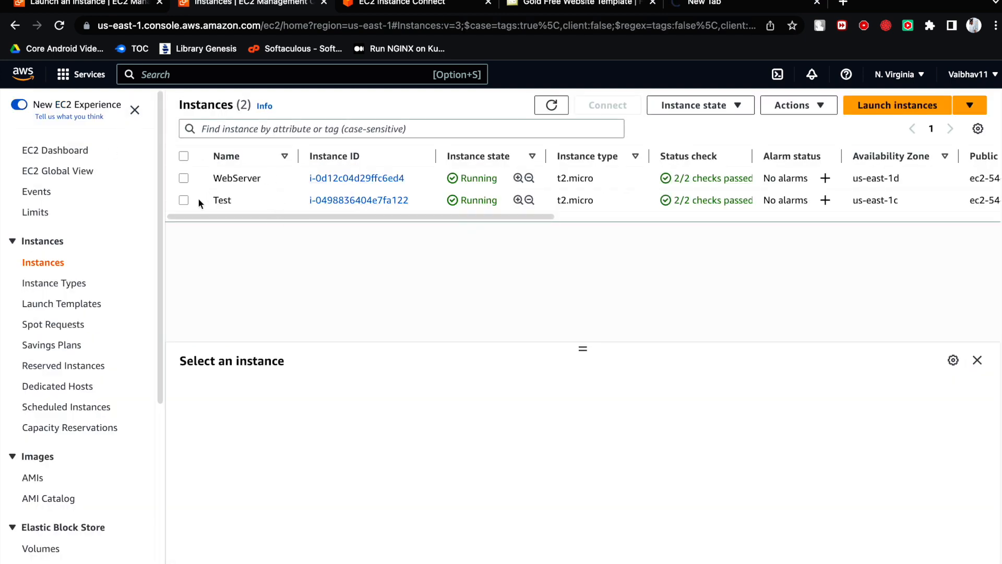
left_click(183, 179)
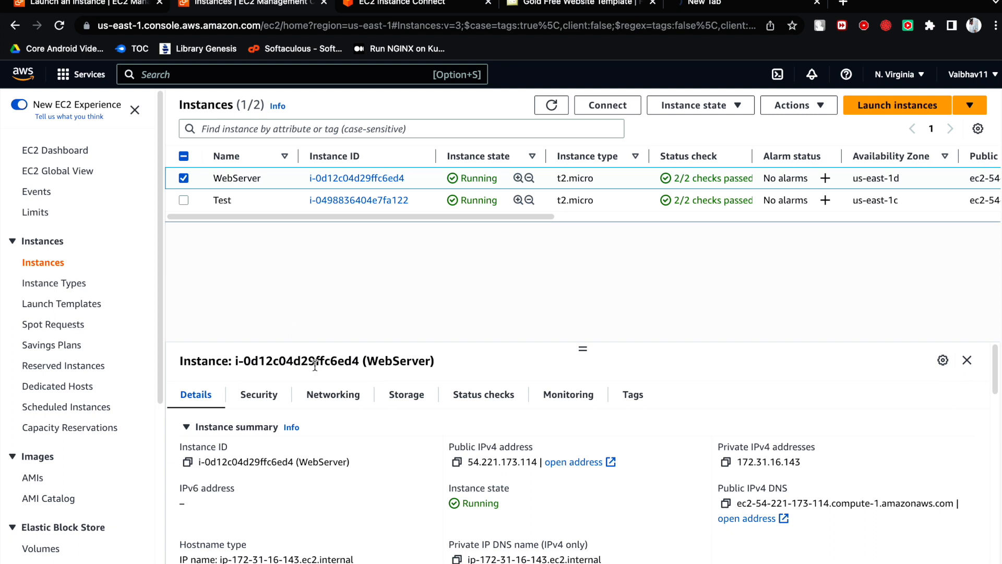
left_click(329, 394)
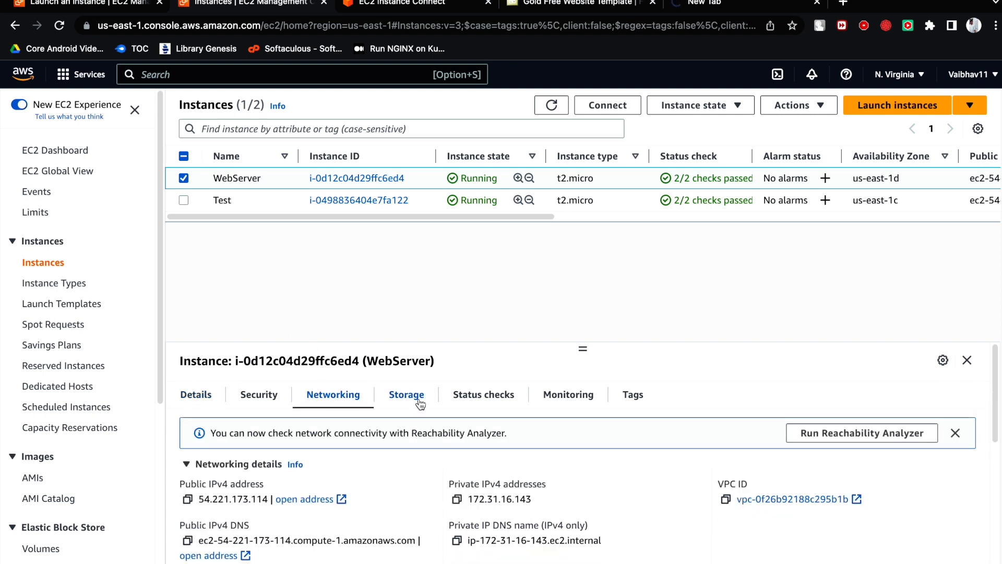
left_click_drag(583, 348, 559, 217)
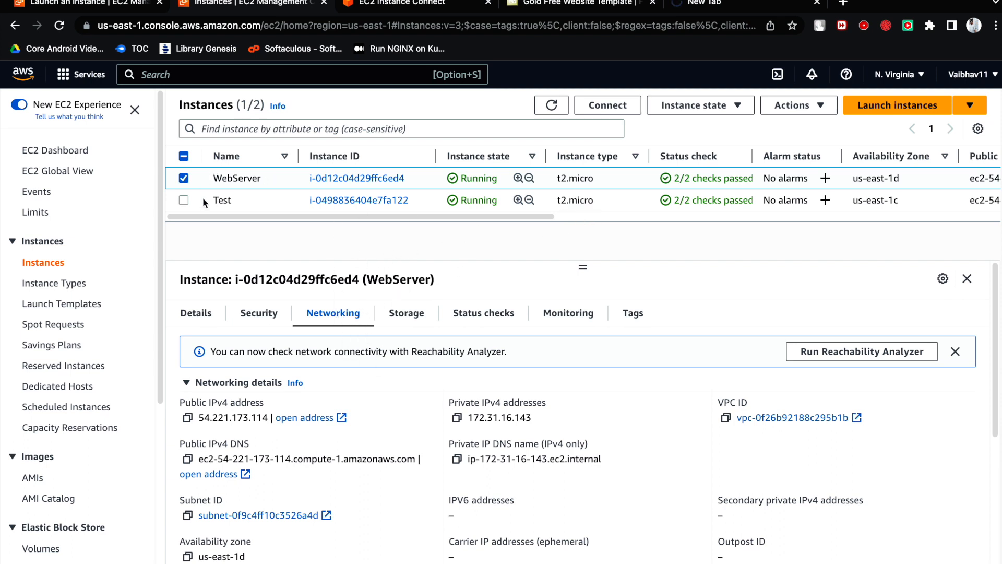
left_click(255, 313)
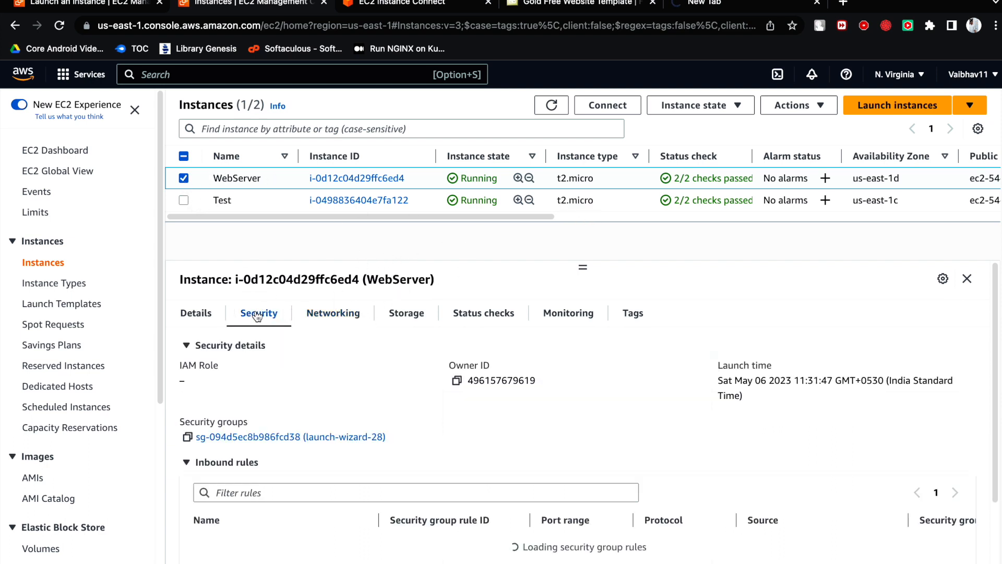
left_click(285, 436)
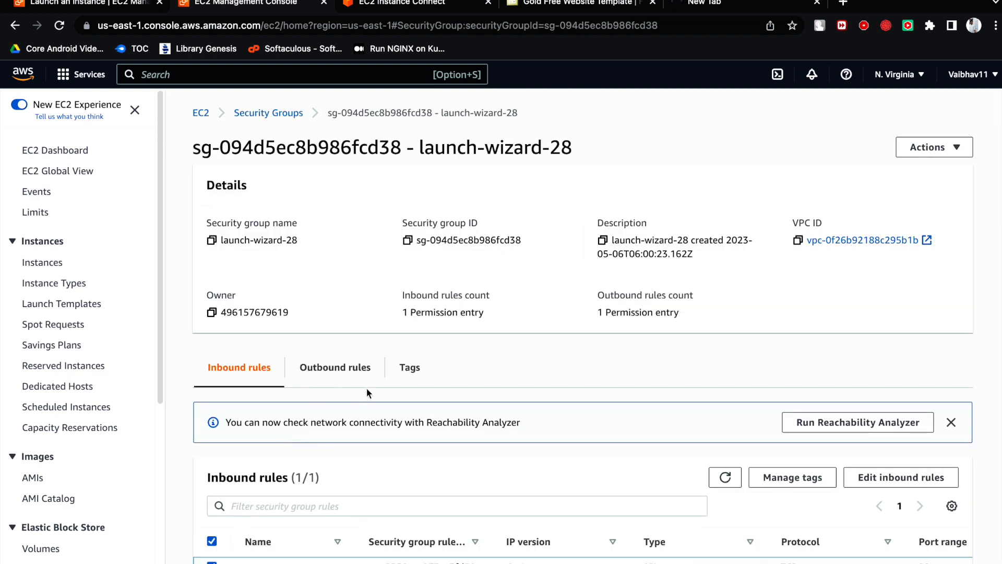
scroll(353, 365, "down", 1)
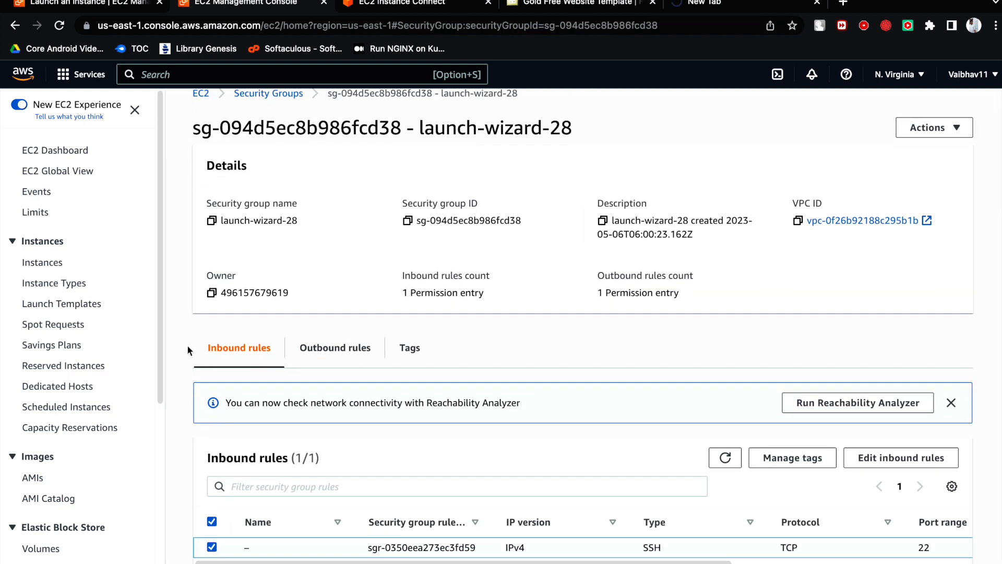
left_click_drag(203, 347, 288, 352)
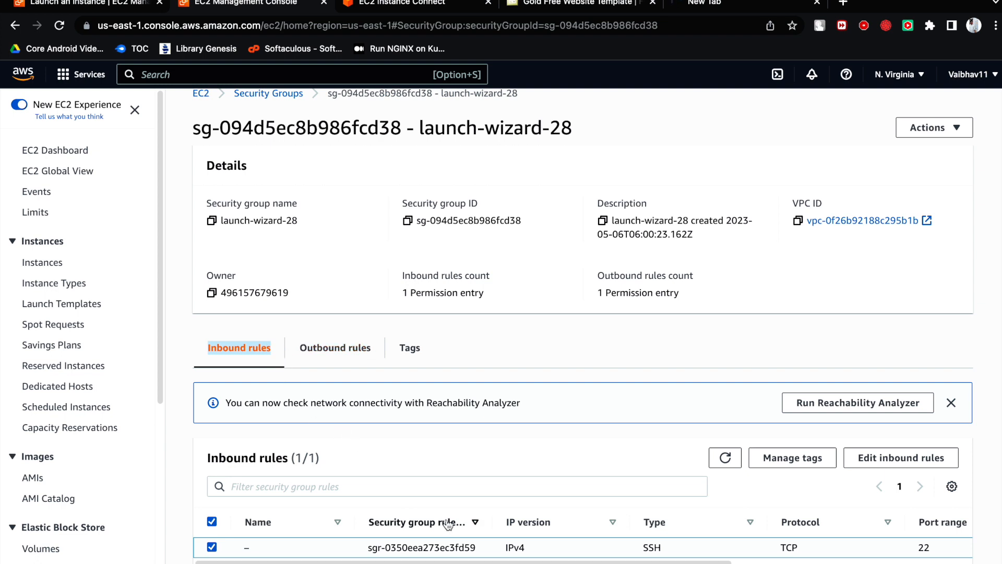
- Add an inbound rule of type HTTP with source Anywhere-IPv4 to the launch-wizard-28 security group
left_click(883, 459)
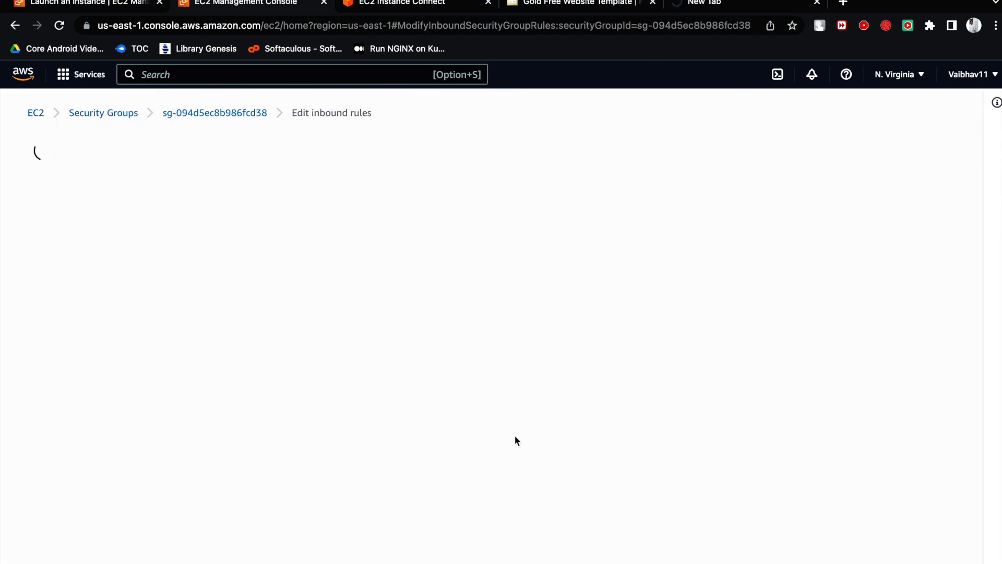
left_click(77, 359)
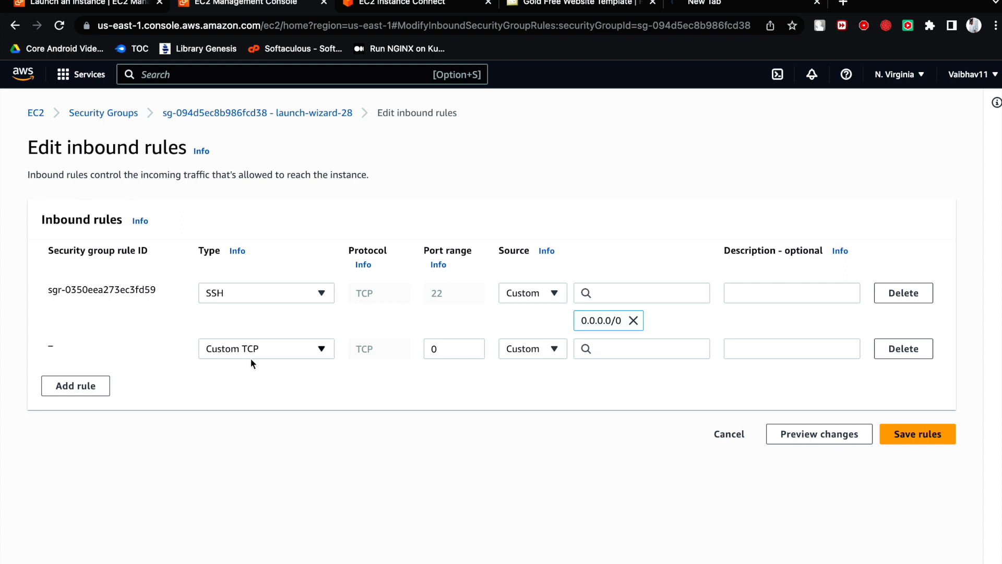
left_click(273, 351)
scroll(257, 306, "down", 5)
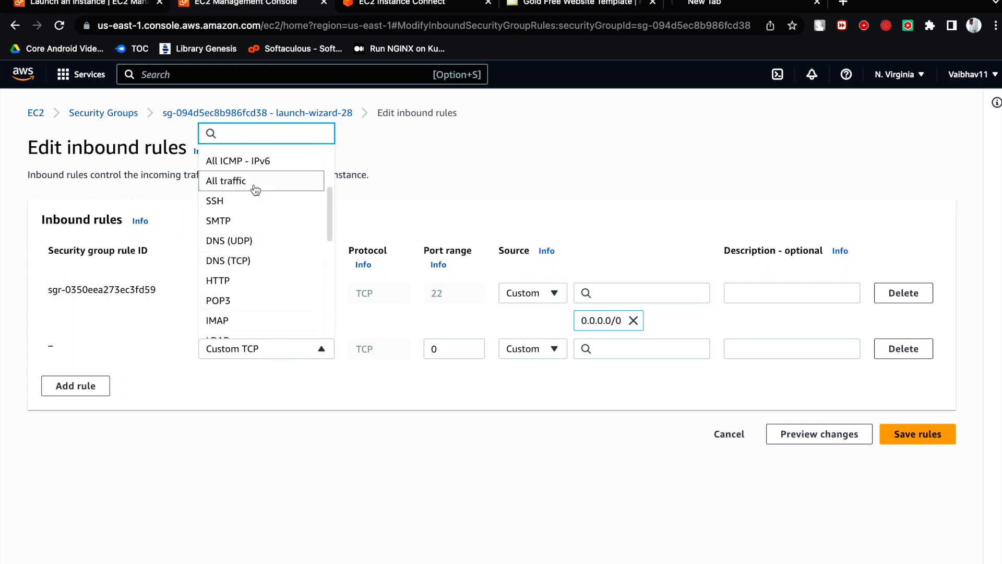
left_click(250, 281)
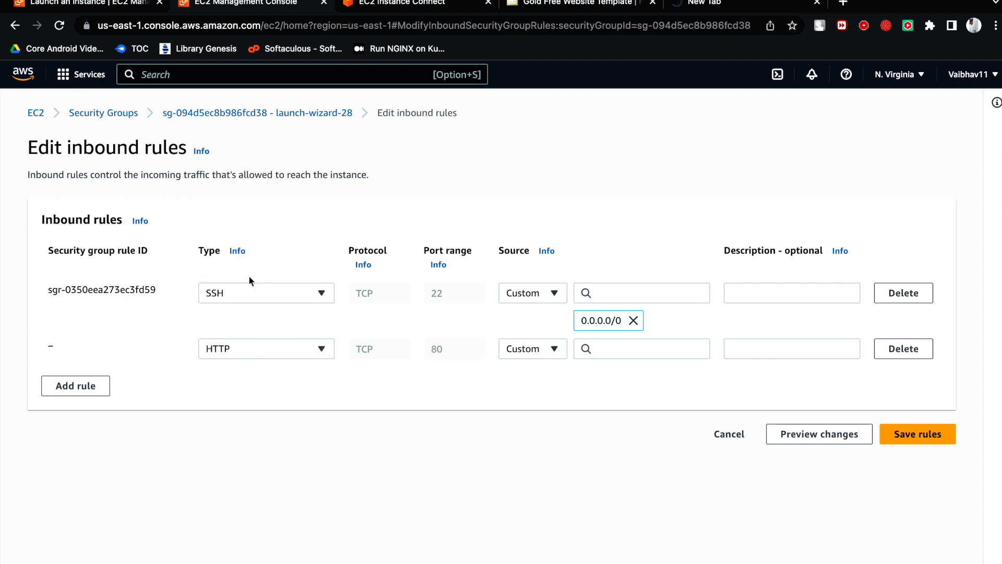
left_click(547, 349)
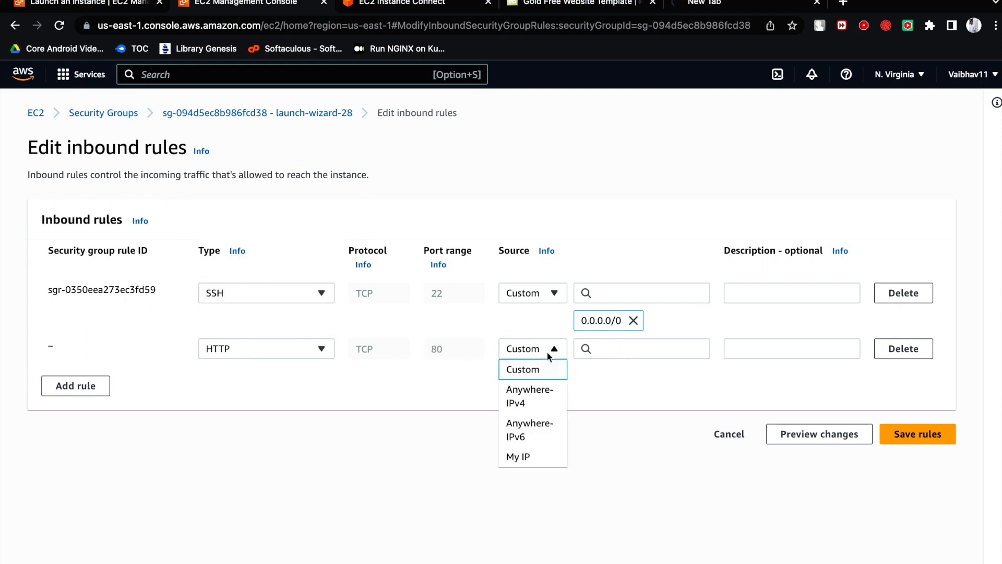
left_click(542, 403)
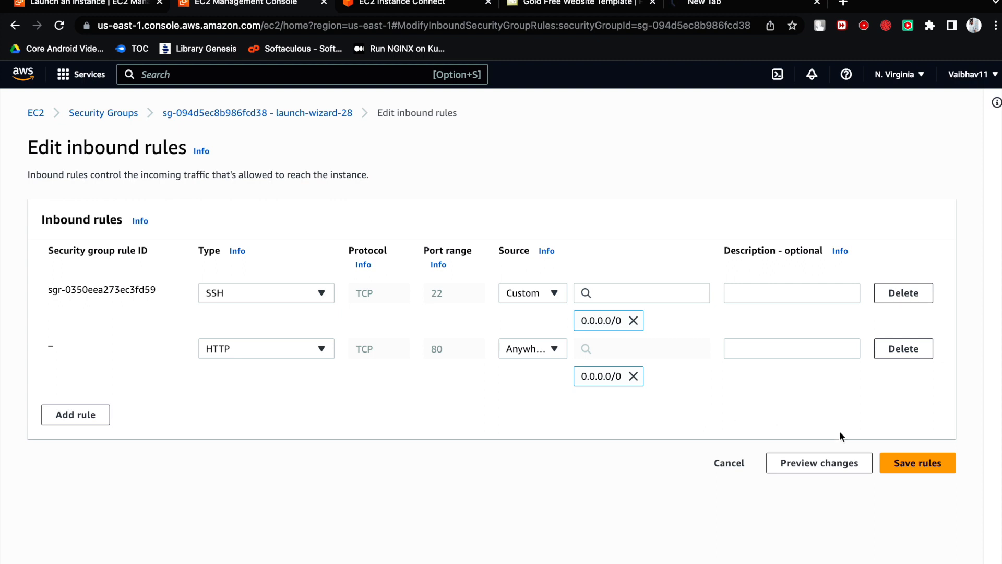
- Add another inbound rule of type HTTPS with source Anywhere-IPv4 and save the security group's rules
left_click(88, 419)
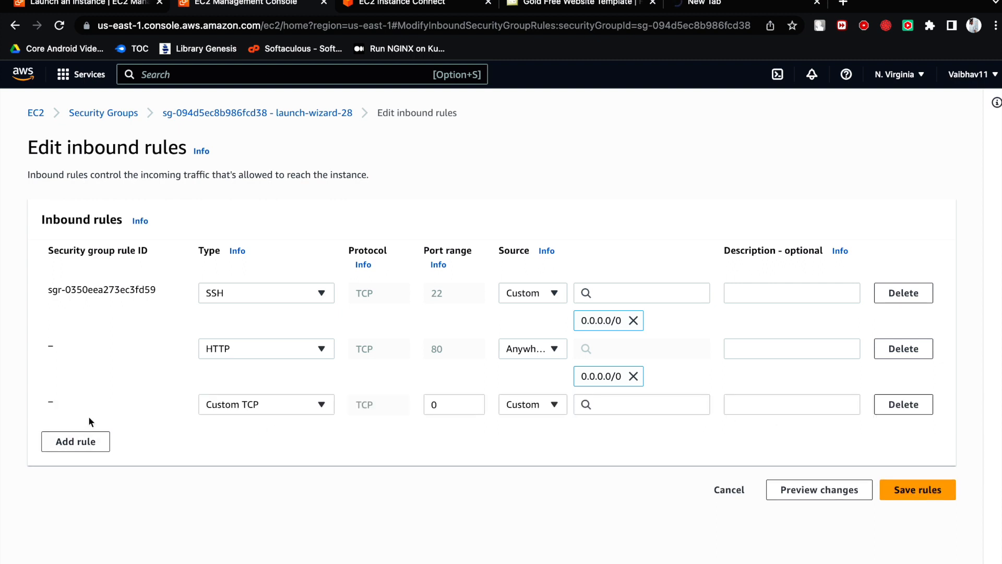
left_click(236, 405)
scroll(252, 355, "down", 2)
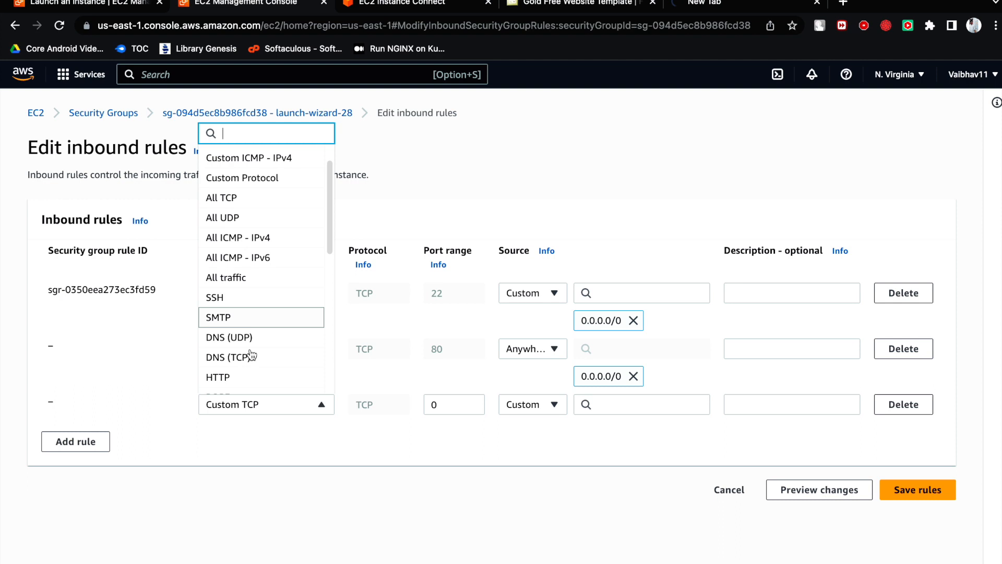
scroll(251, 354, "down", 8)
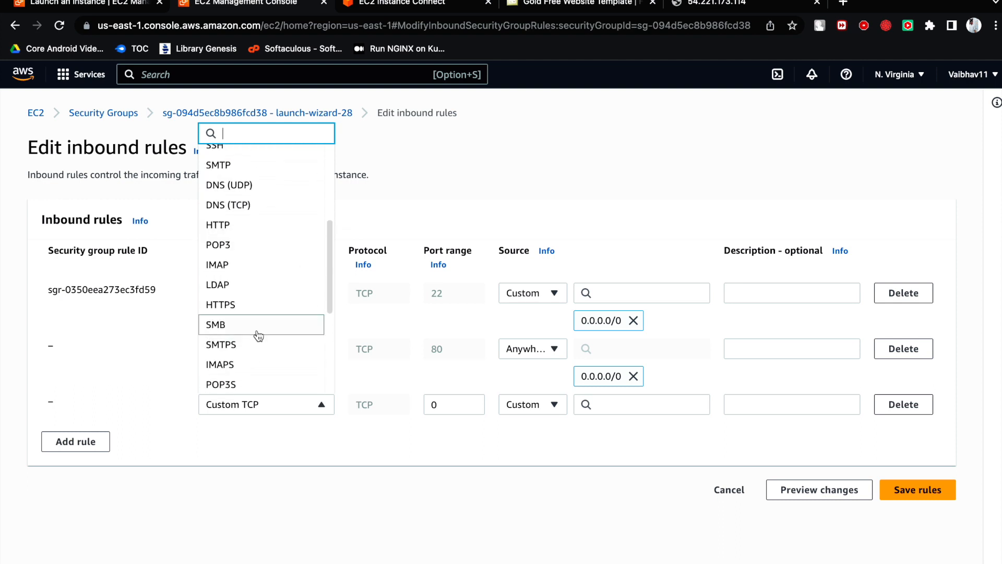
left_click(261, 305)
left_click(535, 405)
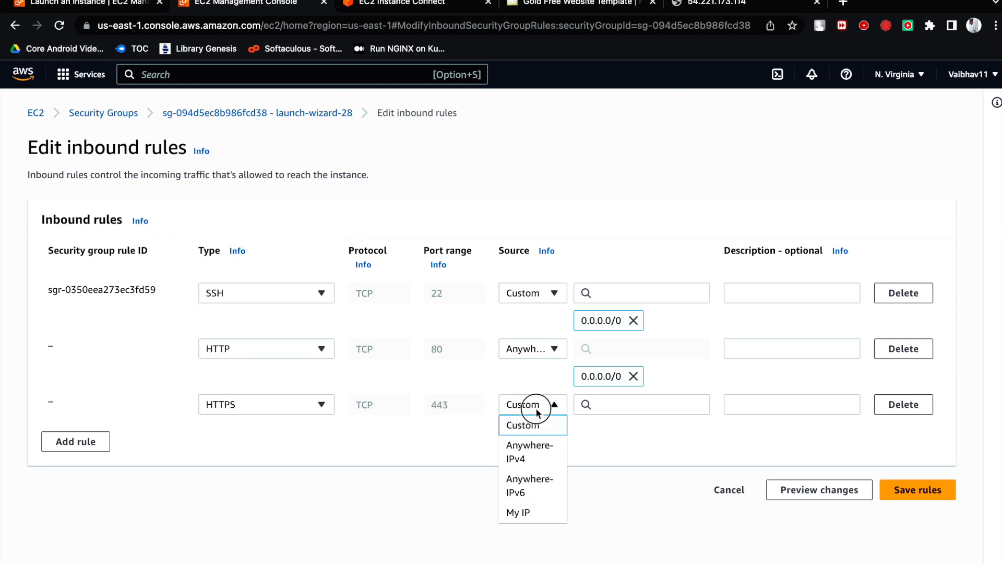
left_click(536, 446)
left_click(917, 490)
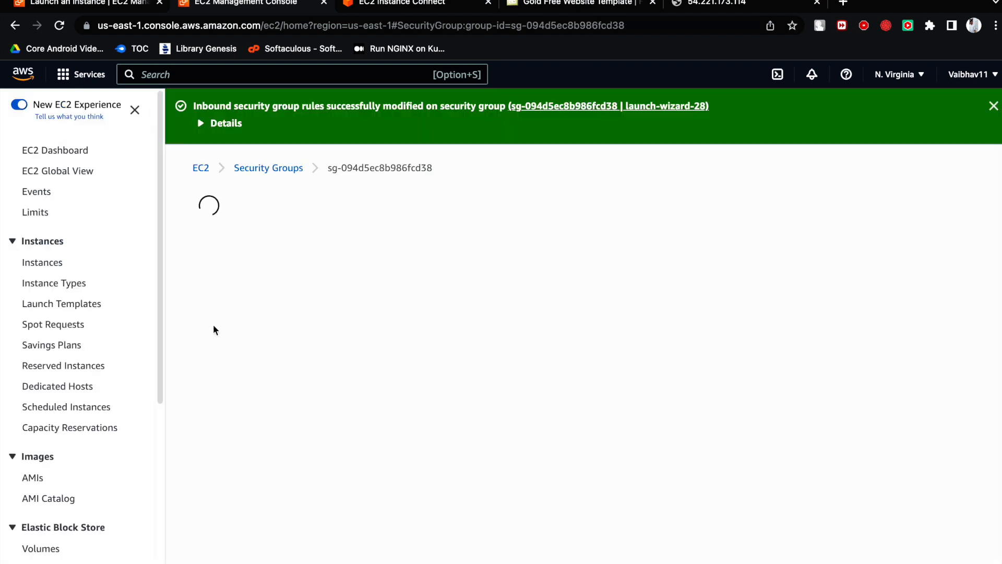
- Return to the page at 54.221.173.114 and reload it several times to test the site
left_click(744, 3)
left_click(59, 27)
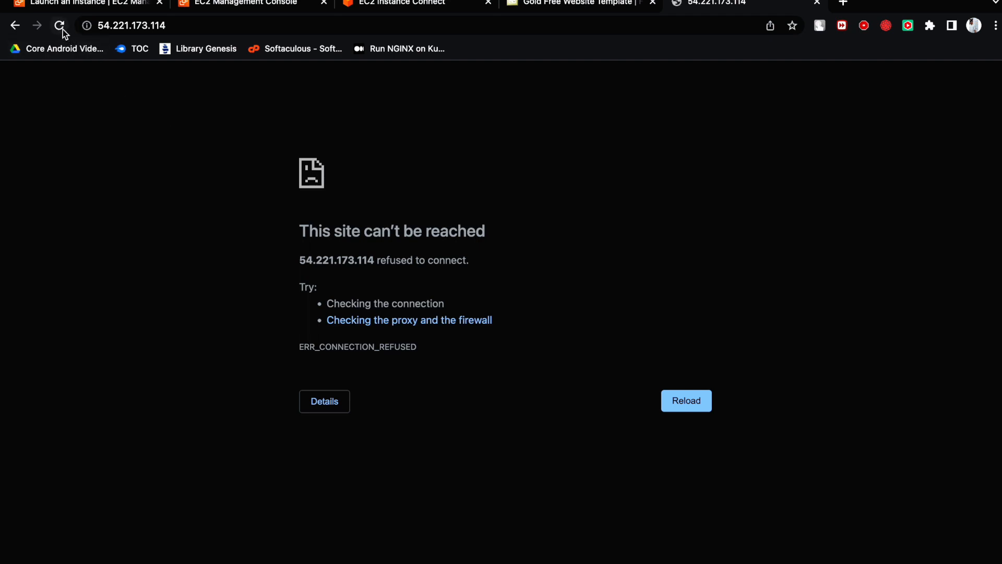
left_click(60, 29)
left_click(59, 28)
left_click(58, 29)
left_click(58, 29)
key("super+Tab")
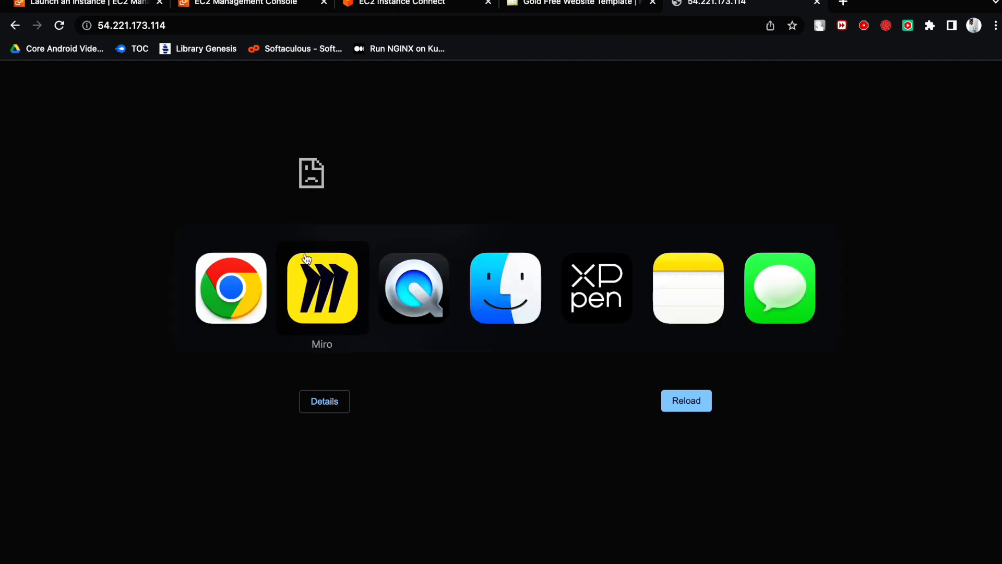
key("super+Tab")
key("super+Tab")
key("super+Tab")
key("super+Tab")
key("super+Tab")
key("super+Tab")
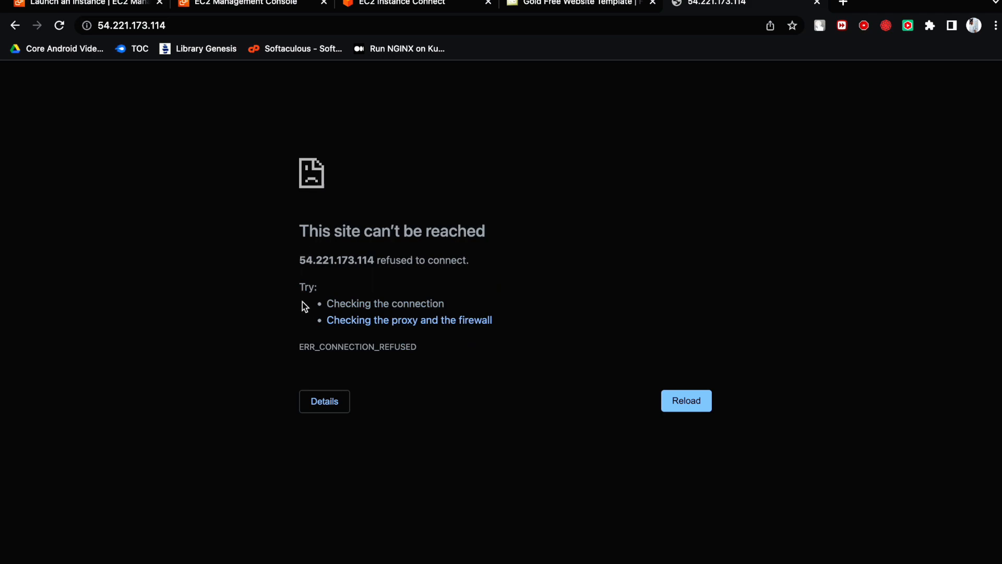
- Return to the WebServer terminal session and check the Apache service with systemctl status httpd
left_click(401, 8)
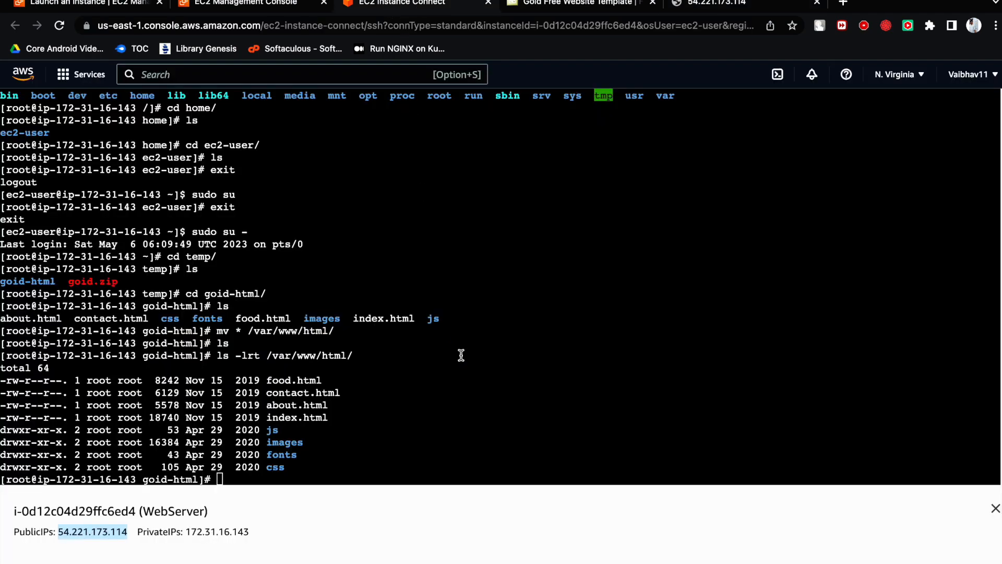
type("s")
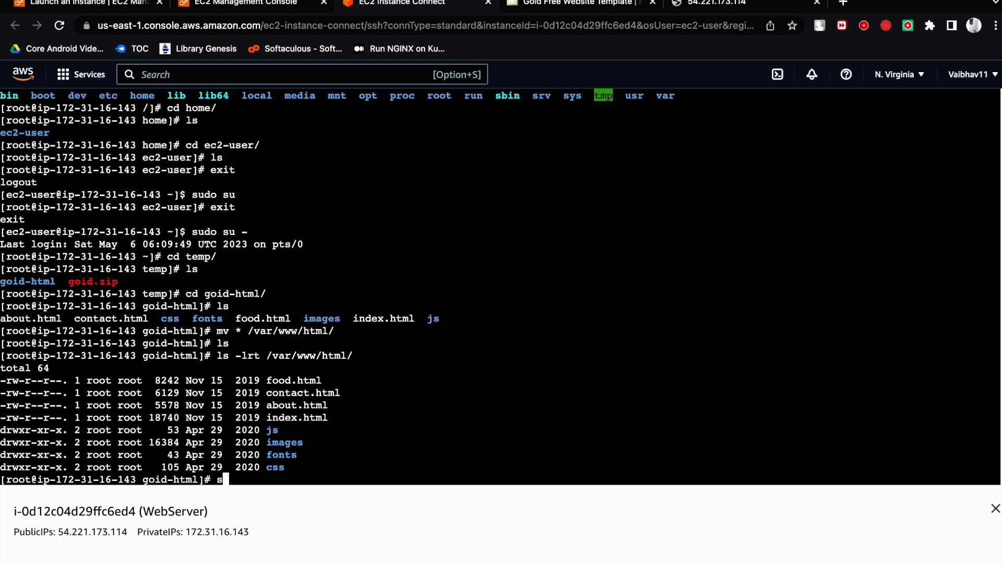
type("ystemctl status httpd")
key("Return")
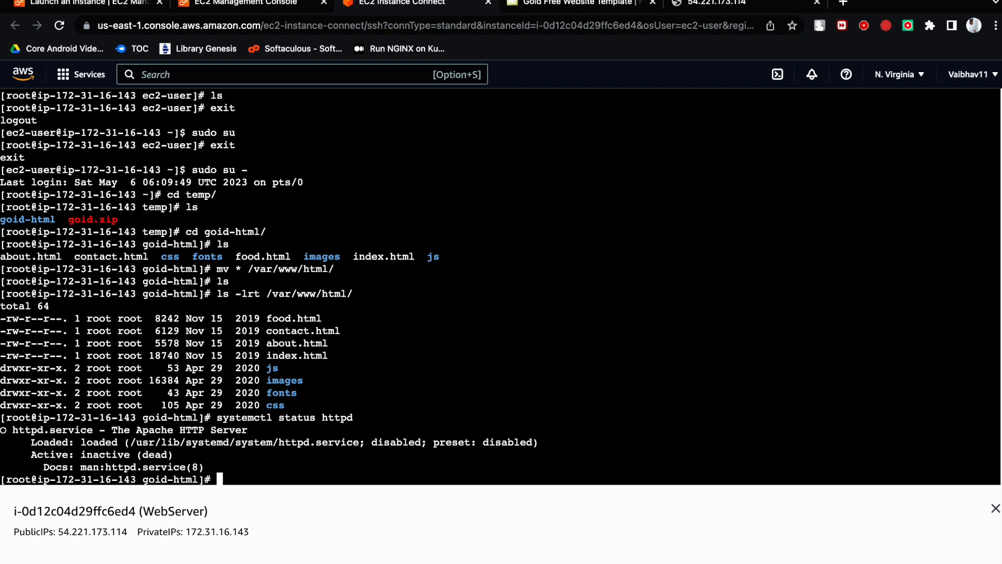
- Enable the Apache service at boot with systemctl enable httpd
type("systemctl enable httpd")
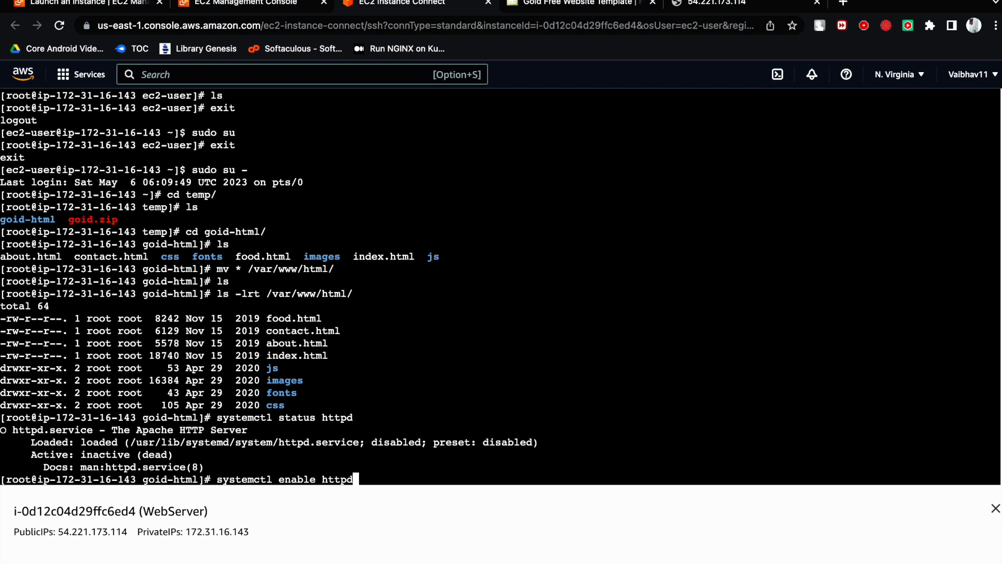
key("Return")
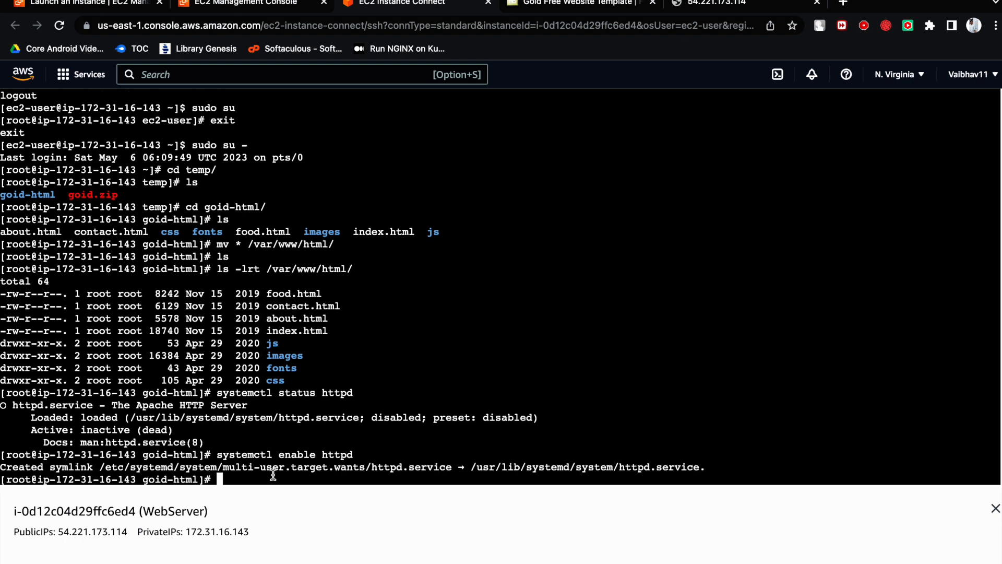
- Query the Apache service's status again after enabling it, correcting the service name from https to httpd
type("syste")
key("BackSpace")
key("BackSpace")
key("BackSpace")
type("stemctl status")
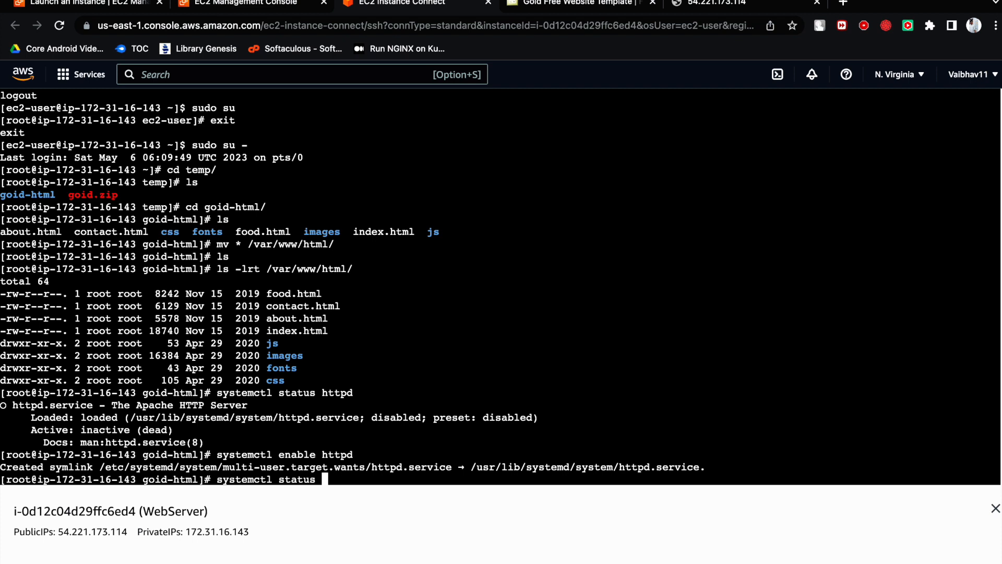
type("https")
key("Return")
key("Up")
key("BackSpace")
type("d")
key("Return")
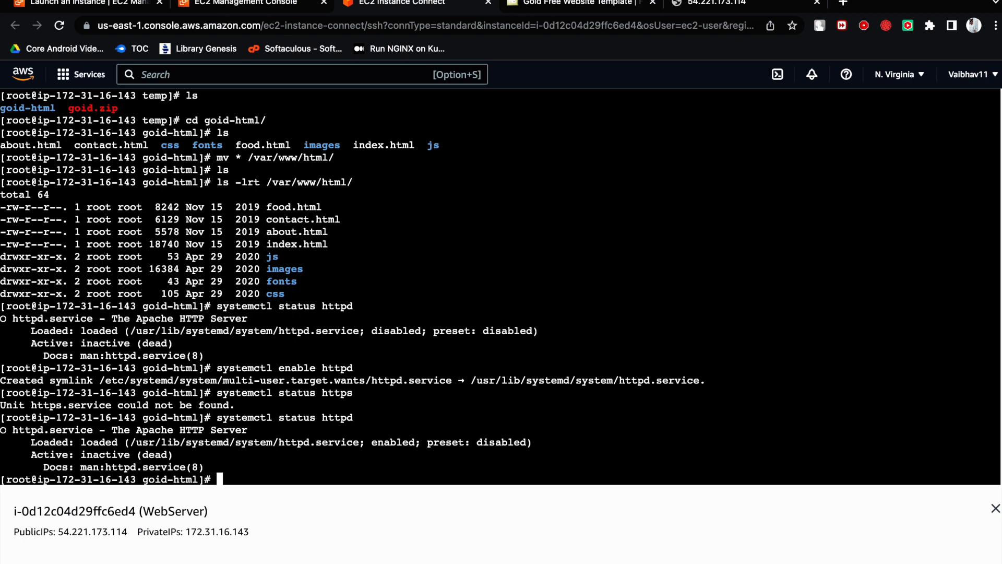
- Start the Apache service with systemctl start httpd
type("systemctl start")
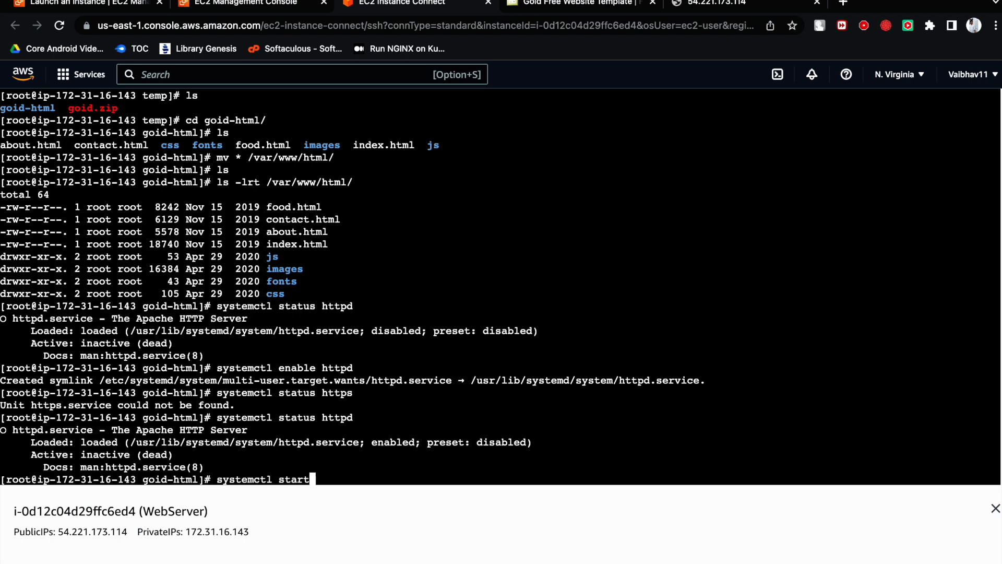
type(" httpd")
key("Return")
- Rerun systemctl status httpd and highlight the service's active state in the output
key("Up")
key("Up")
key("Return")
key("Return")
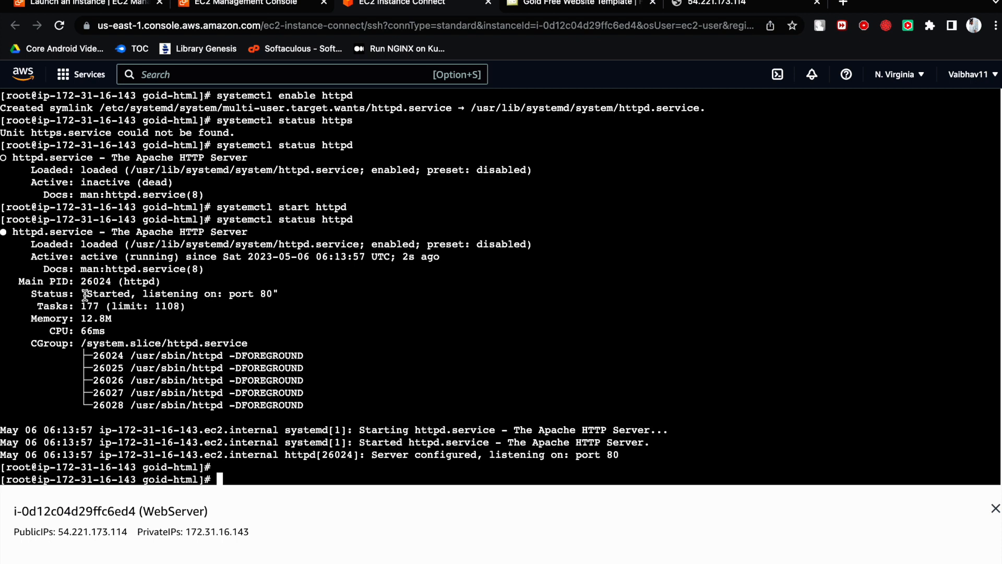
left_click_drag(81, 257, 174, 257)
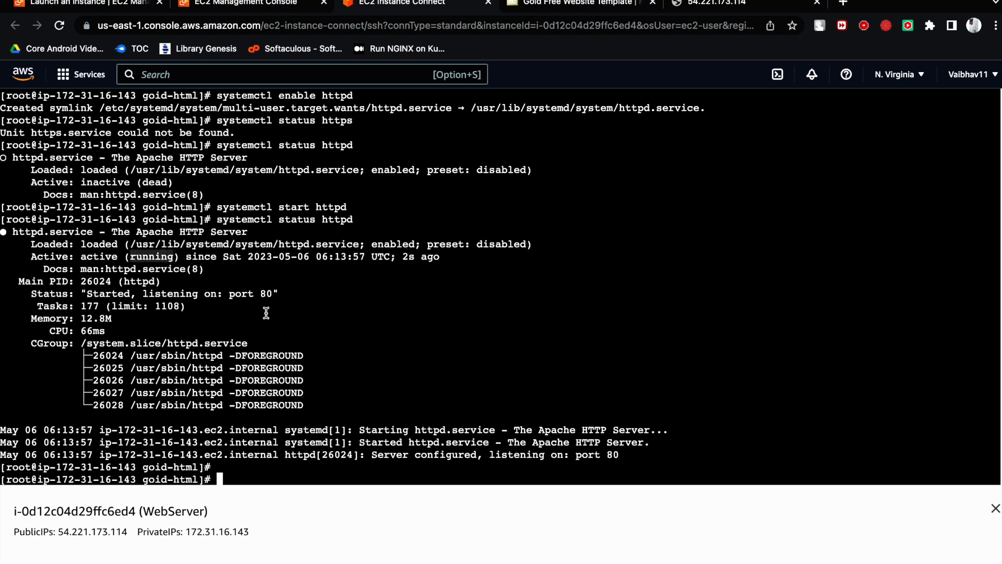
- Reload the site at 54.221.173.114 and look through the sections of the Goid home page
left_click(731, 13)
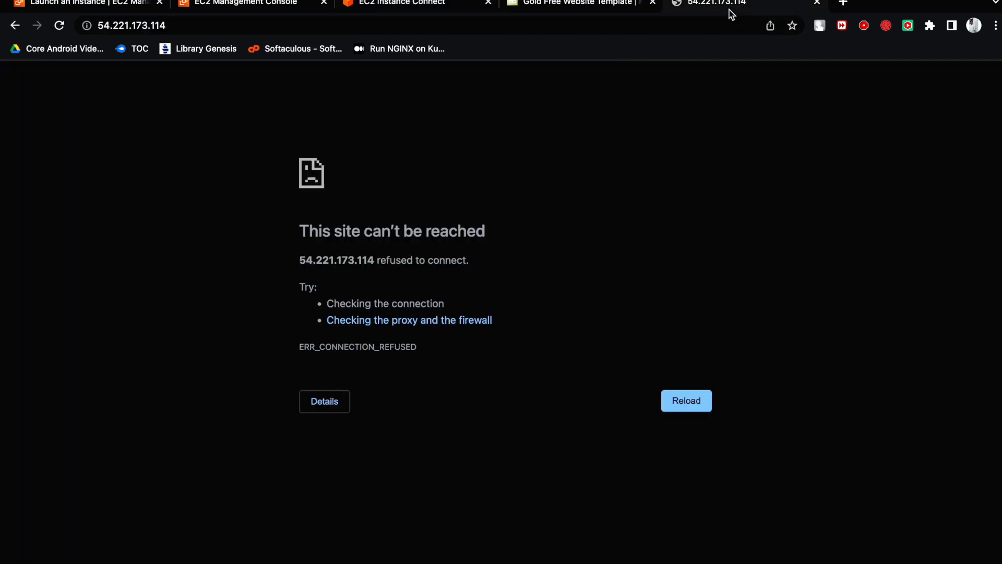
left_click(59, 25)
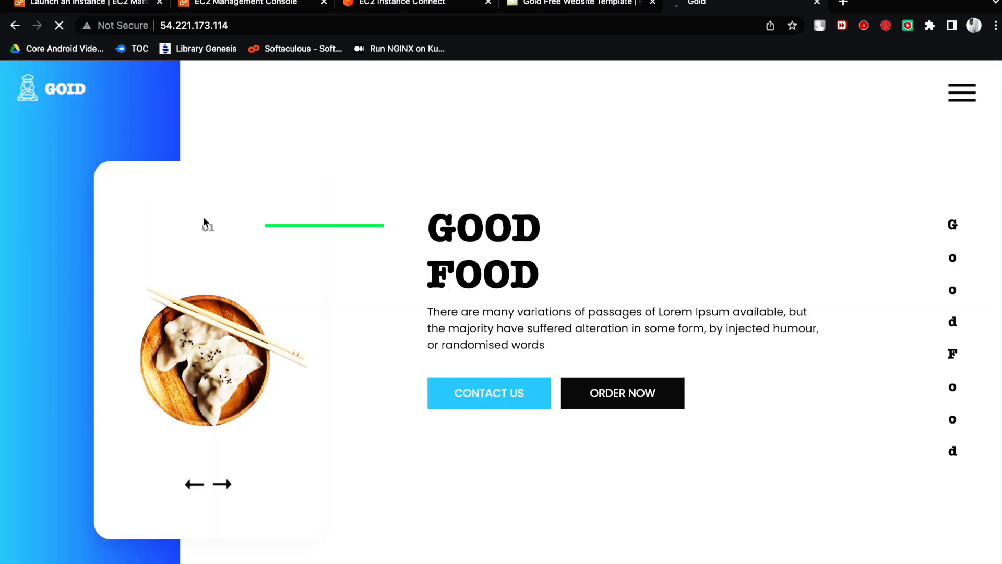
scroll(359, 292, "down", 5)
scroll(359, 292, "up", 5)
scroll(438, 305, "down", 8)
scroll(452, 308, "down", 15)
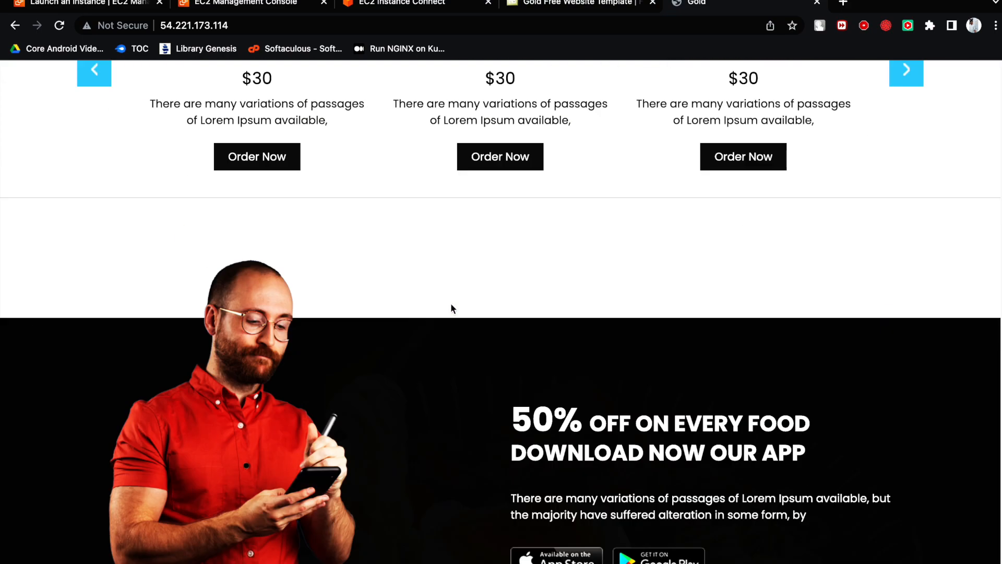
scroll(452, 308, "down", 10)
scroll(452, 307, "up", 20)
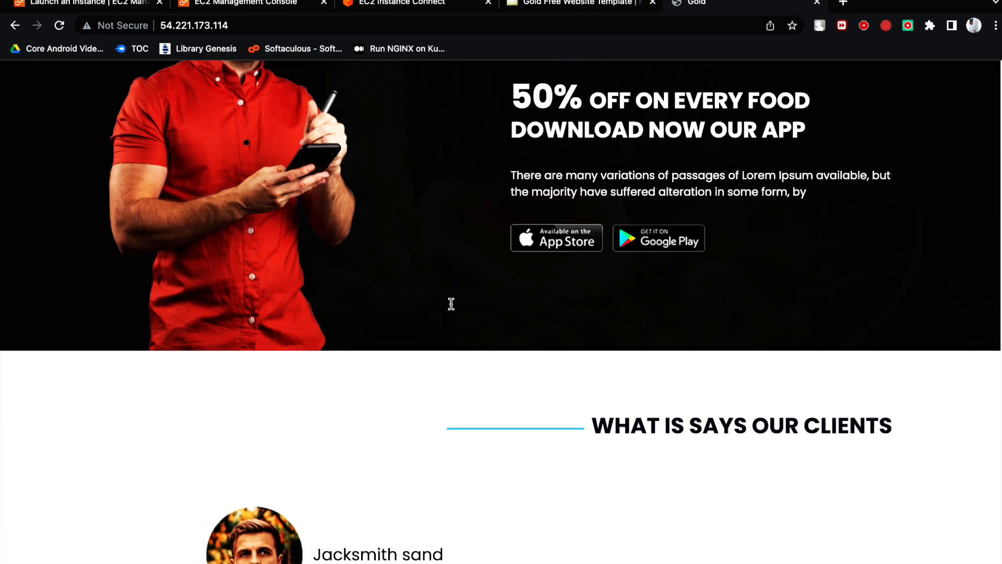
- Try the Contact Us, Order Now and Read More links on the Goid home page
left_click(497, 390)
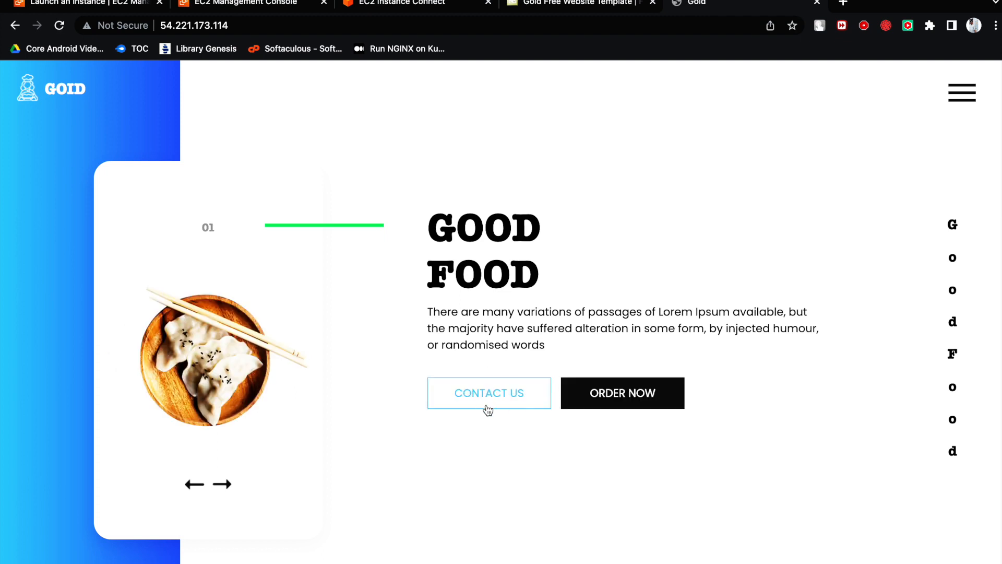
left_click(597, 393)
left_click(645, 394)
scroll(487, 346, "down", 10)
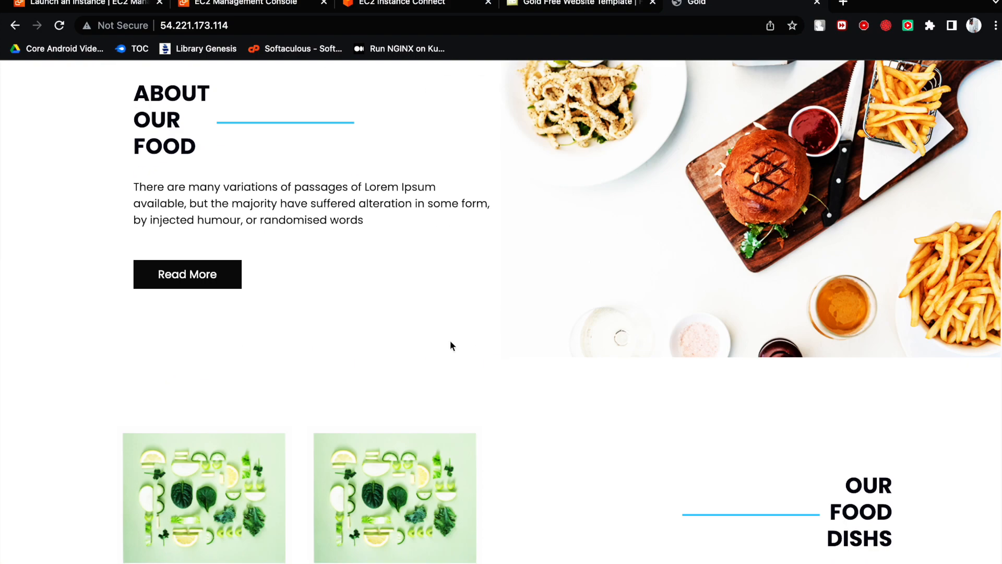
left_click(202, 281)
scroll(496, 363, "down", 10)
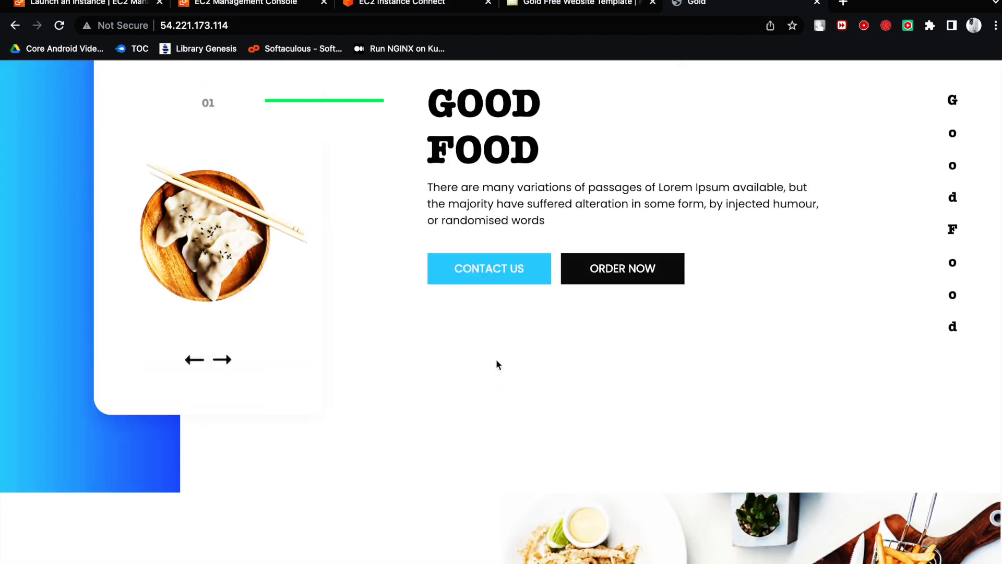
scroll(496, 363, "up", 10)
- Open the site's Food page, try the first dish's Order Now link and look through the page
left_click(963, 106)
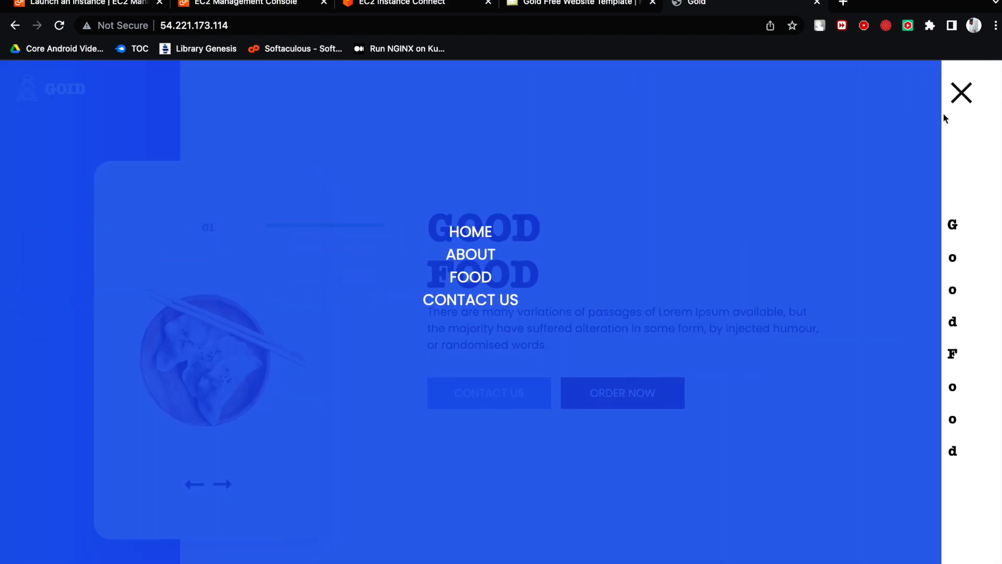
left_click(496, 278)
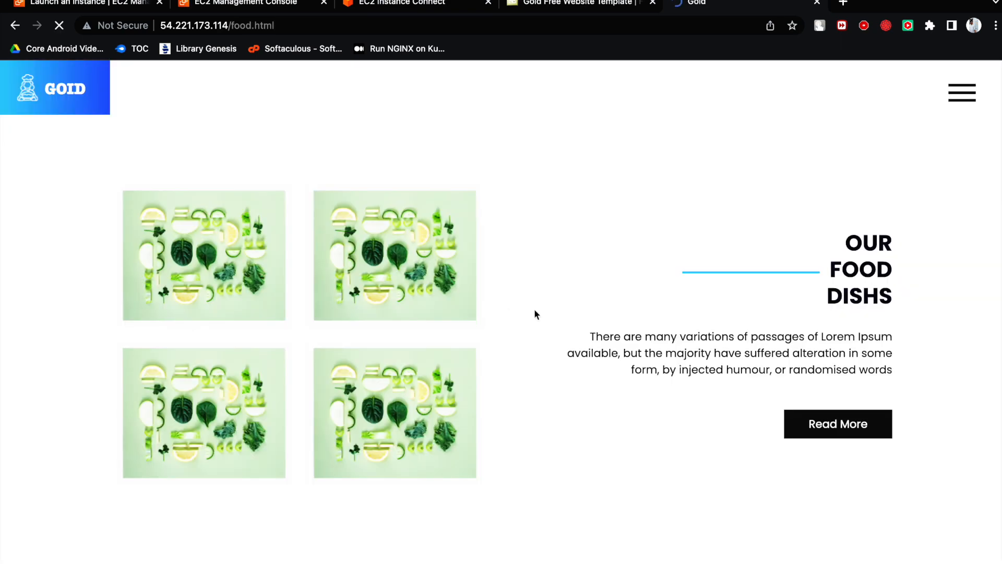
scroll(505, 313, "down", 10)
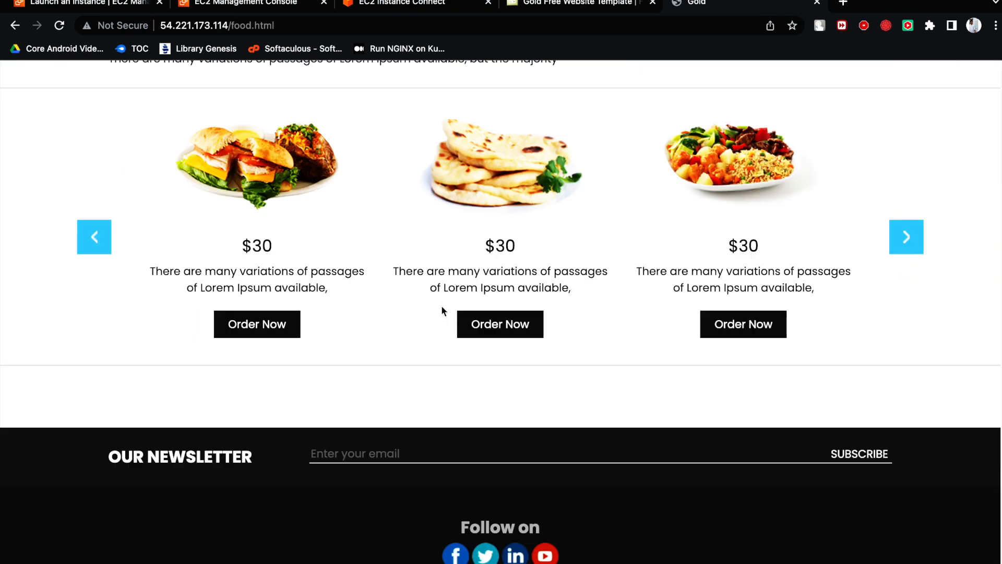
left_click(254, 324)
scroll(583, 320, "down", 15)
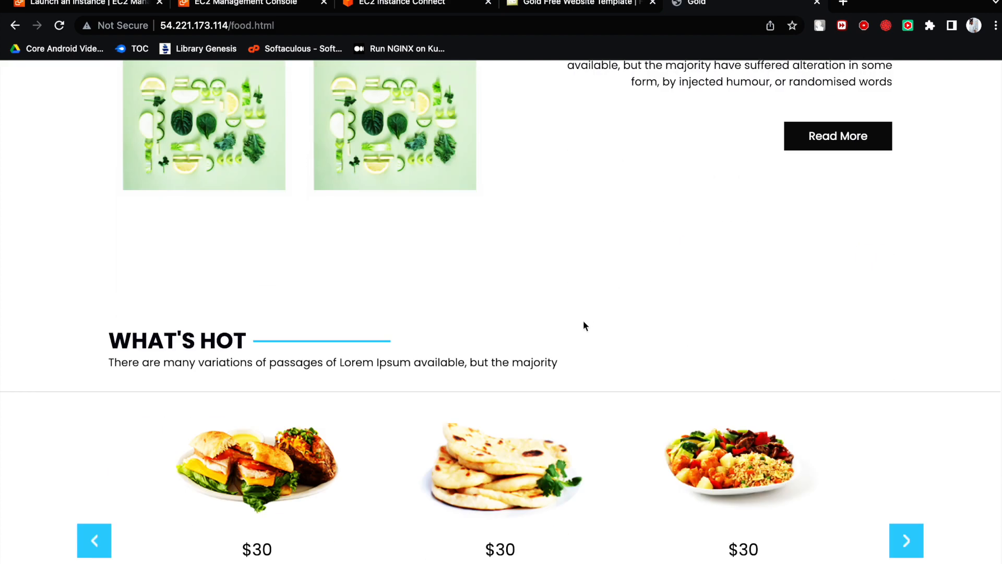
scroll(580, 318, "up", 20)
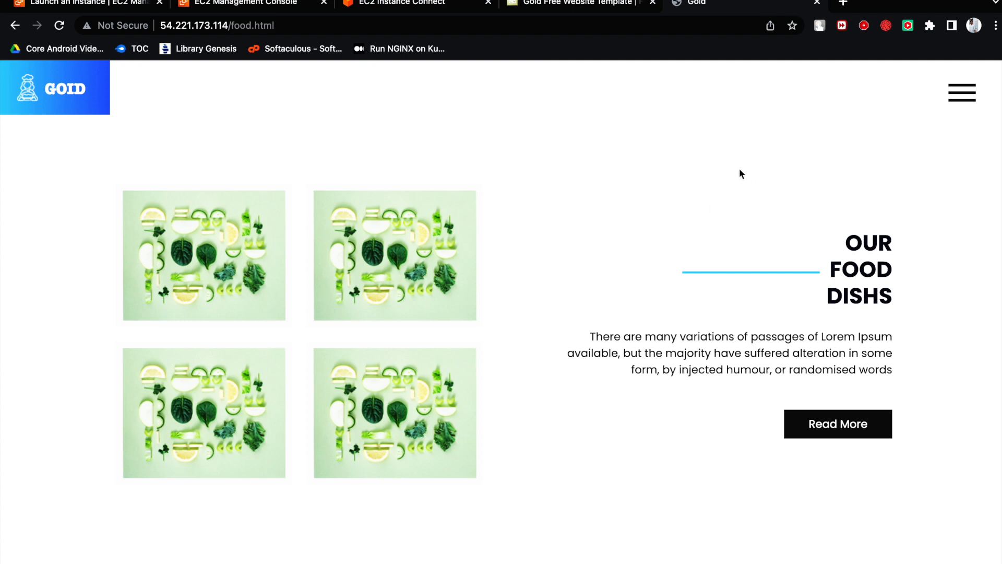
- Close the Goid site and switch to the Miro board's Building Blocks diagram
left_click(816, 9)
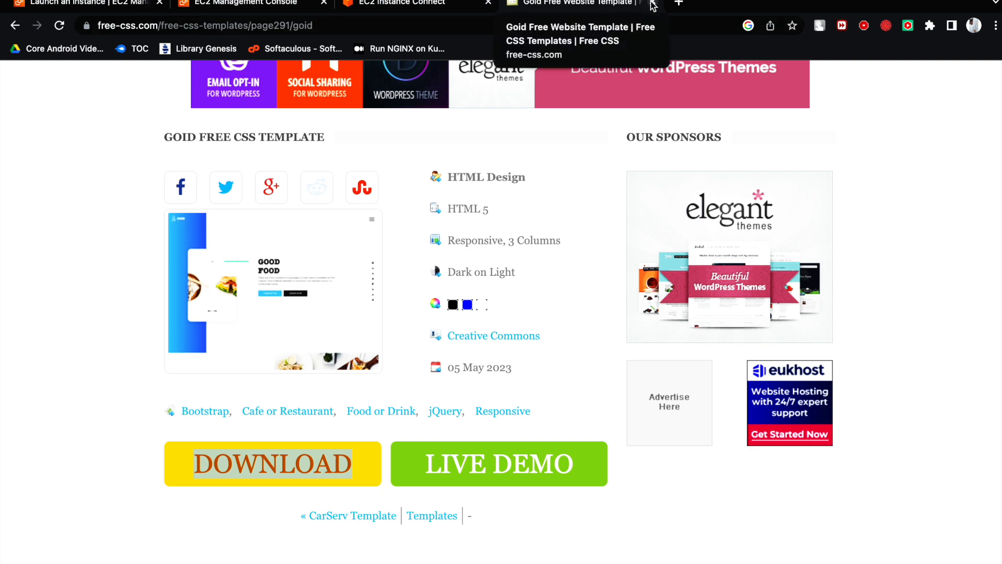
left_click(386, 5)
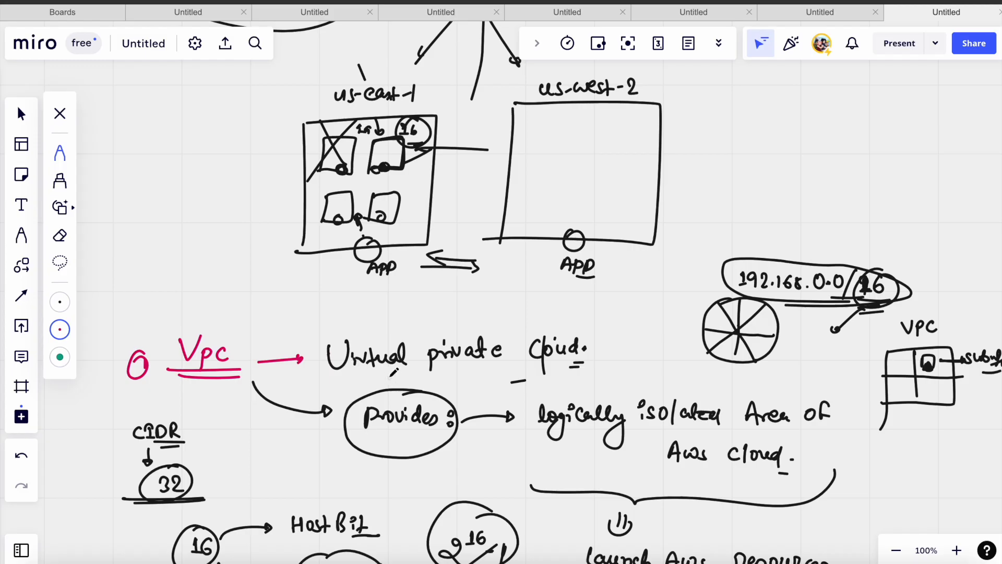
scroll(393, 371, "up", 20)
scroll(390, 369, "up", 10)
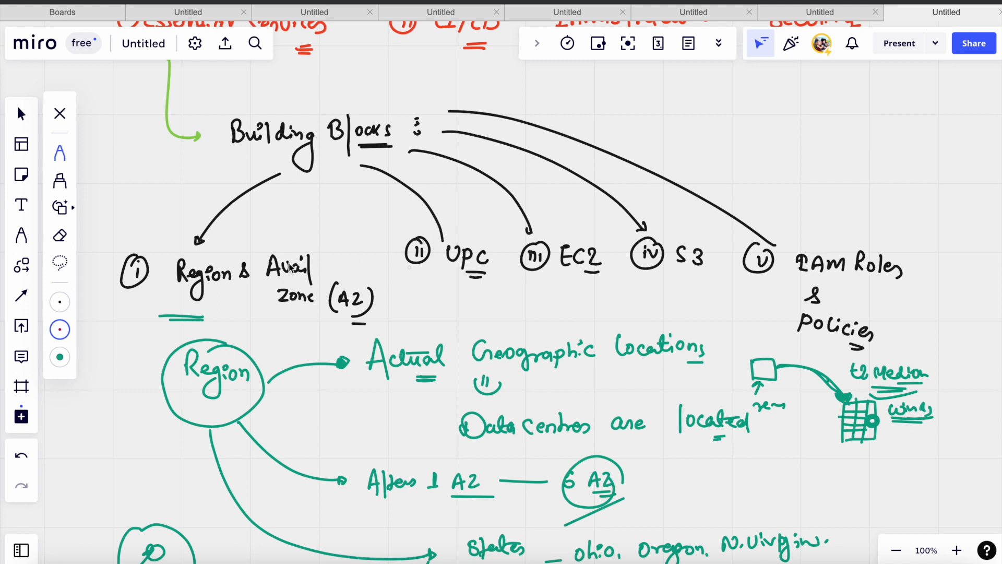
- Tick off Region & Availability Zone, VPC and EC2 in red in the Building Blocks diagram and underline VPC
left_click_drag(103, 277, 158, 257)
mouse_move(389, 252)
left_mouse_down()
mouse_move(411, 256)
mouse_move(435, 240)
left_mouse_up()
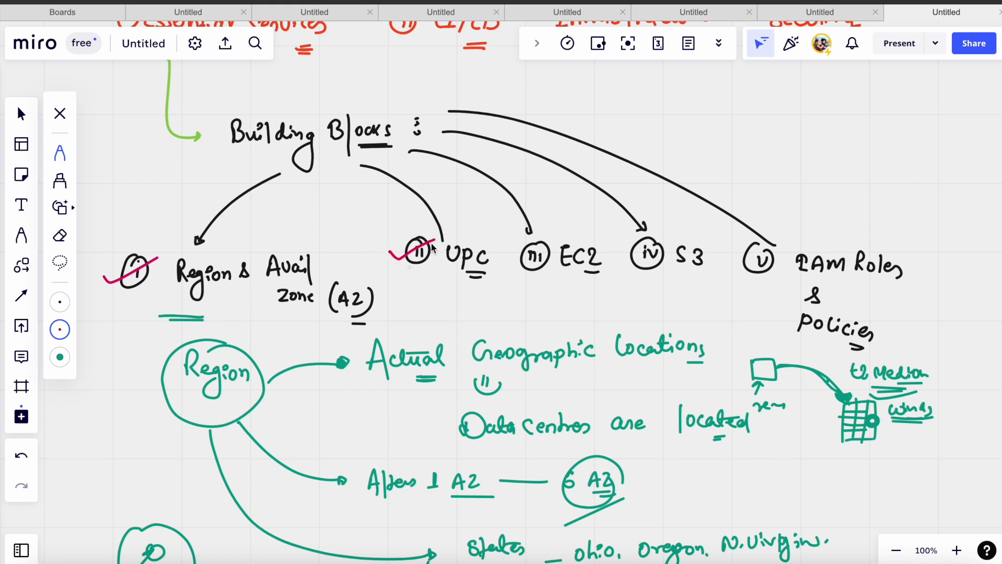
left_click_drag(462, 272, 485, 278)
left_click_drag(511, 267, 549, 249)
- Underline EC2 and S3 in red in the Building Blocks diagram
scroll(563, 247, "down", 3)
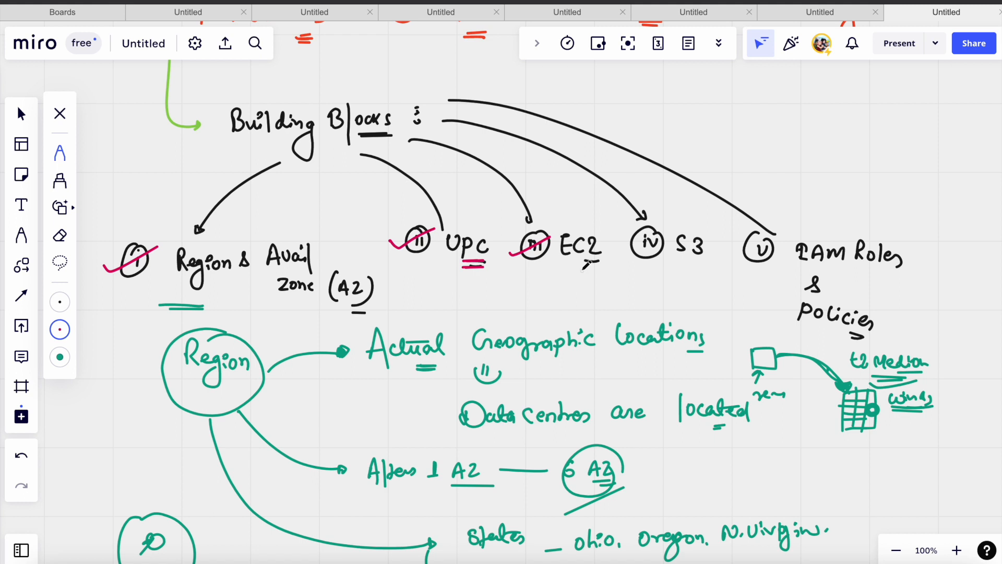
scroll(587, 266, "down", 1)
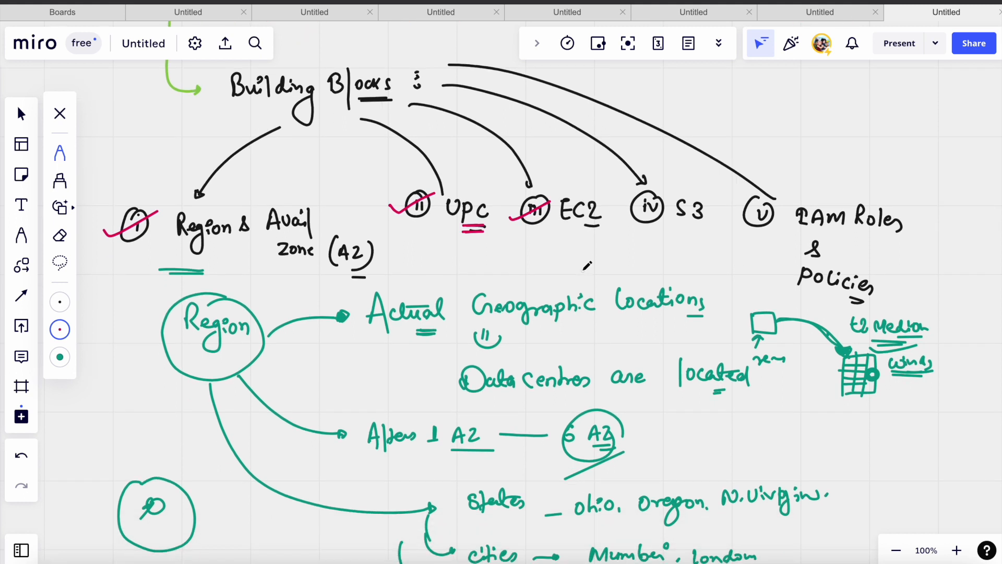
scroll(587, 266, "down", 1)
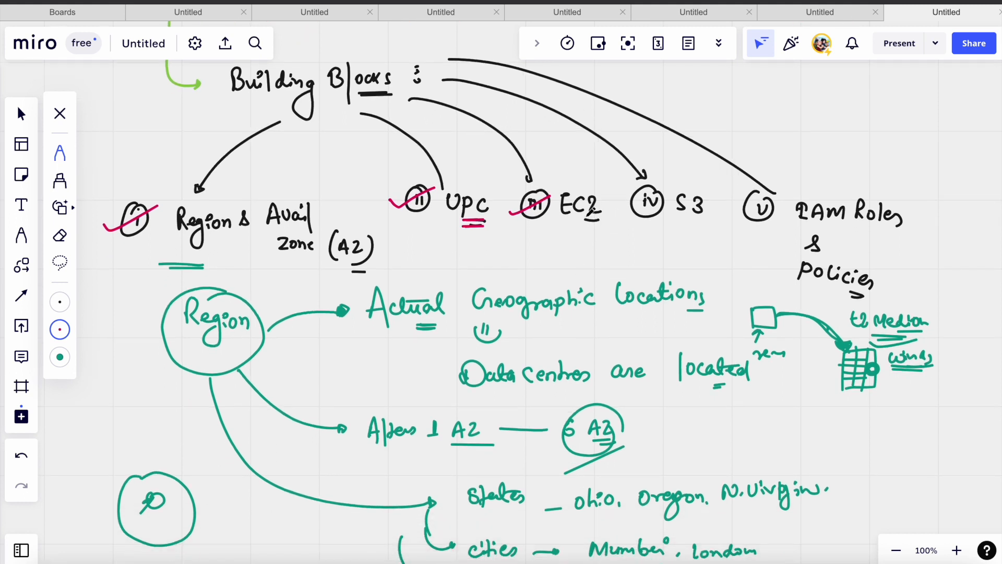
left_click_drag(582, 224, 614, 220)
left_click_drag(587, 201, 600, 211)
scroll(587, 230, "down", 1)
left_click_drag(677, 215, 697, 211)
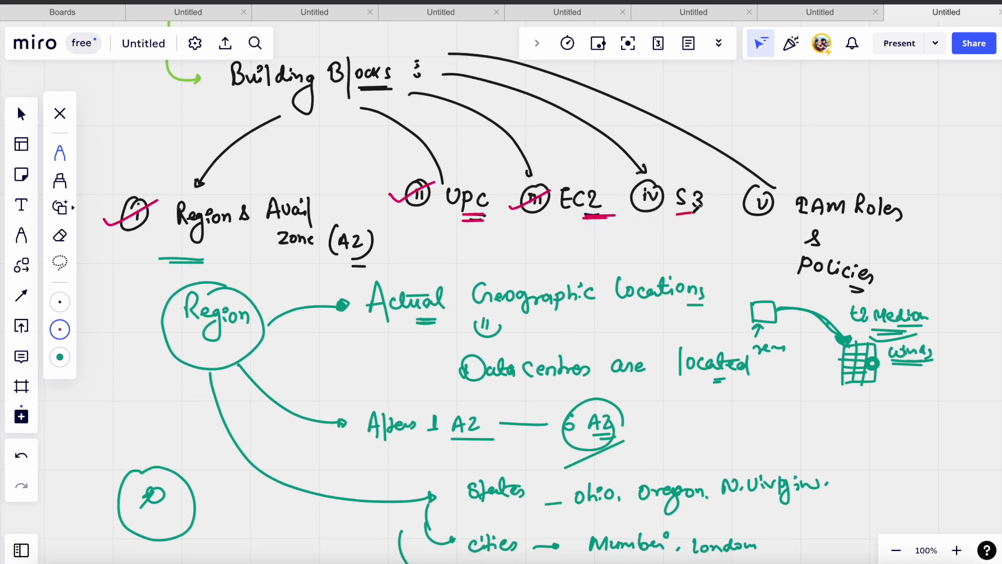
- Handwrite a circled red "S3" heading in the empty area below the httpd note
scroll(668, 281, "down", 9)
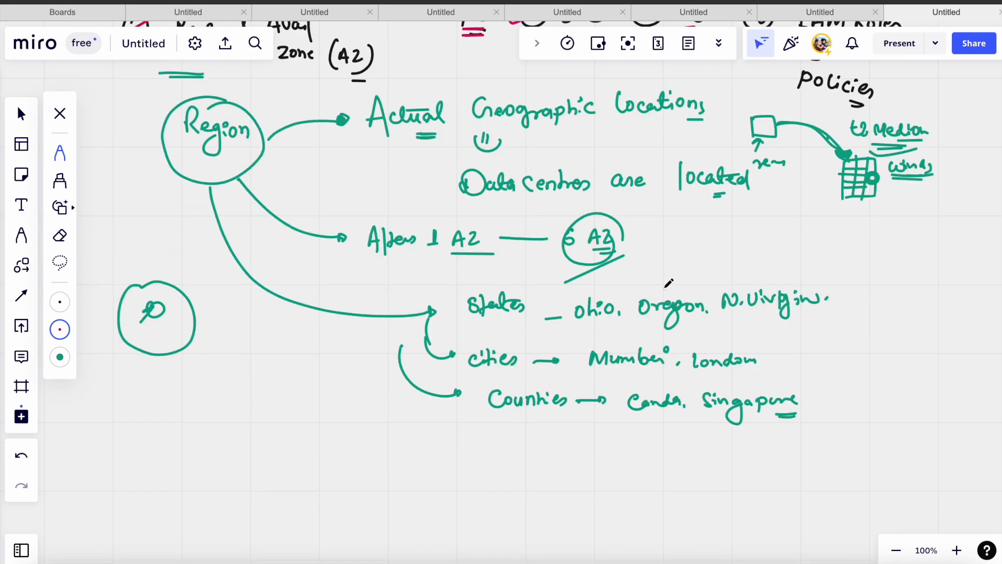
scroll(668, 281, "down", 20)
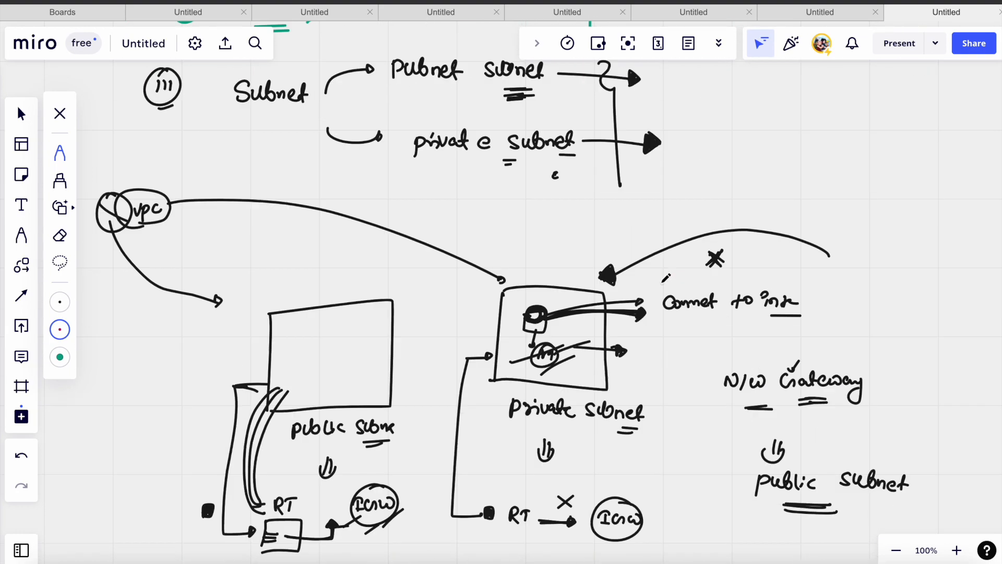
scroll(663, 276, "down", 10)
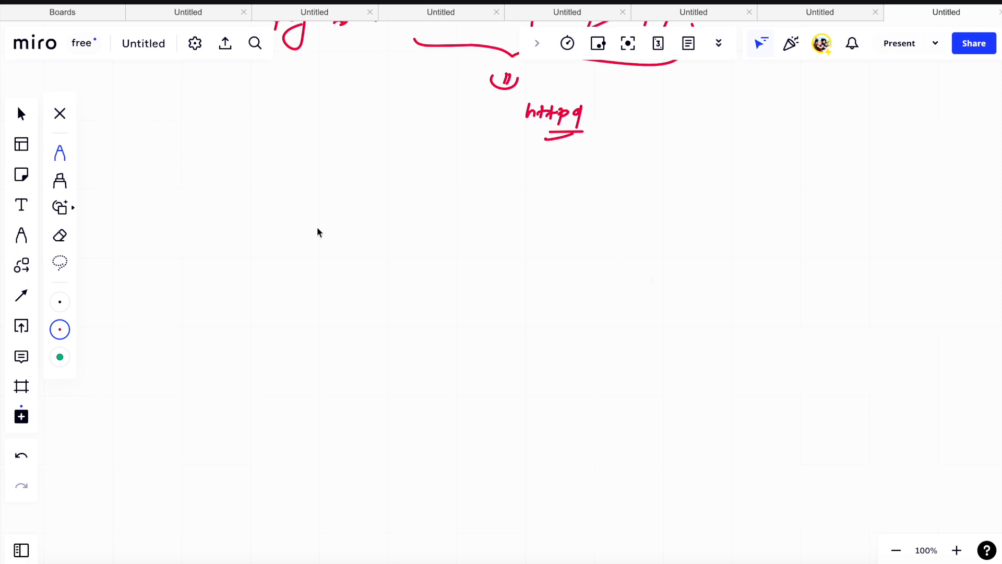
mouse_move(222, 194)
left_mouse_down()
mouse_move(206, 212)
mouse_move(229, 211)
mouse_move(209, 233)
mouse_move(237, 182)
left_mouse_up()
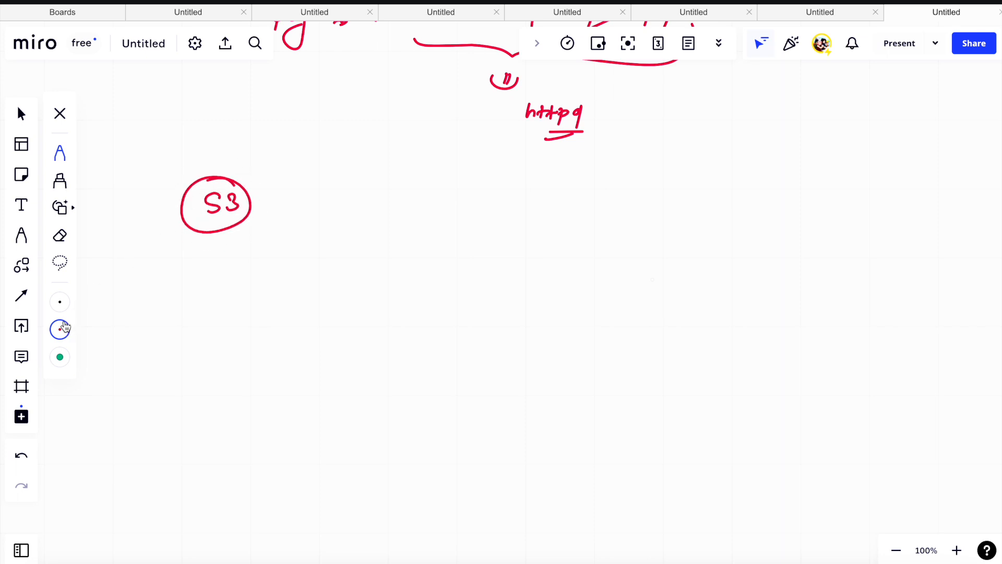
- Change the pen colour to black and write "Simple Storage Bucket." at the end of an arrow from the S3 heading
left_click(60, 326)
left_click(102, 329)
mouse_move(248, 195)
left_mouse_down()
mouse_move(296, 178)
mouse_move(371, 199)
mouse_move(470, 183)
mouse_move(475, 226)
mouse_move(465, 209)
left_mouse_up()
mouse_move(507, 177)
left_mouse_down()
mouse_move(511, 192)
mouse_move(531, 192)
mouse_move(497, 183)
mouse_move(573, 180)
mouse_move(572, 198)
left_mouse_up()
left_click(583, 187)
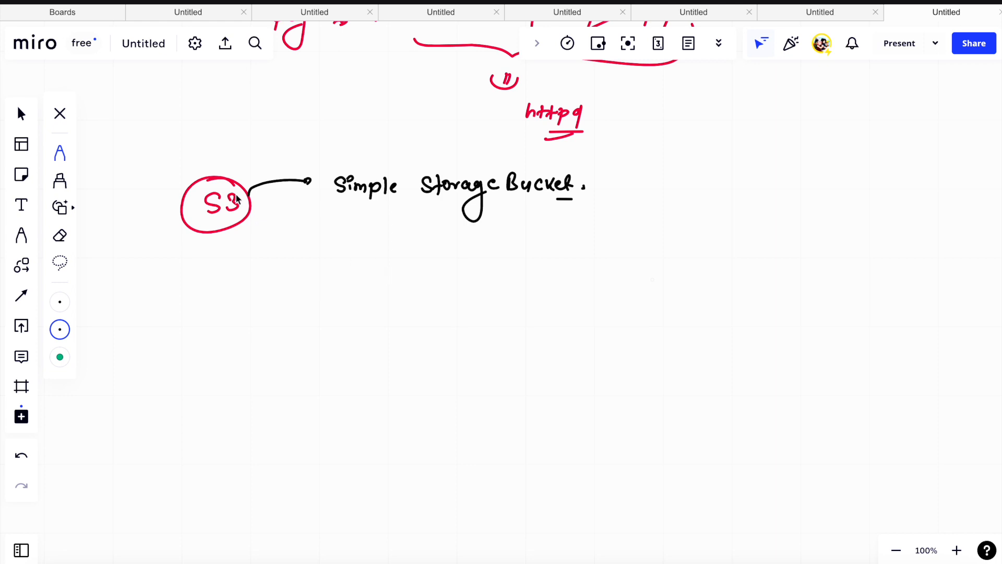
- Underline the S3 heading in black and thicken the arrowhead leading to Simple Storage Bucket
left_click_drag(211, 220, 219, 220)
left_click_drag(212, 223, 231, 220)
left_click_drag(210, 224, 233, 224)
left_click_drag(307, 181, 306, 188)
- Draw an arrow from S3 to a circled "Provides" and branch it to "Secure" and "Durability"
left_click_drag(252, 221, 317, 251)
mouse_move(353, 250)
left_mouse_down()
mouse_move(359, 263)
mouse_move(374, 251)
mouse_move(429, 257)
left_mouse_up()
mouse_move(391, 228)
left_mouse_down()
mouse_move(358, 286)
mouse_move(371, 240)
left_mouse_up()
left_click_drag(445, 261, 571, 255)
left_click_drag(444, 288, 485, 298)
mouse_move(511, 294)
left_mouse_down()
mouse_move(583, 304)
mouse_move(593, 293)
mouse_move(609, 303)
mouse_move(600, 320)
mouse_move(607, 314)
left_mouse_up()
- Add two more branches from Provides, reading "Highly Scalable" and "Object Storage"
mouse_move(423, 302)
left_mouse_down()
mouse_move(480, 358)
mouse_move(499, 360)
left_mouse_up()
scroll(516, 354, "down", 5)
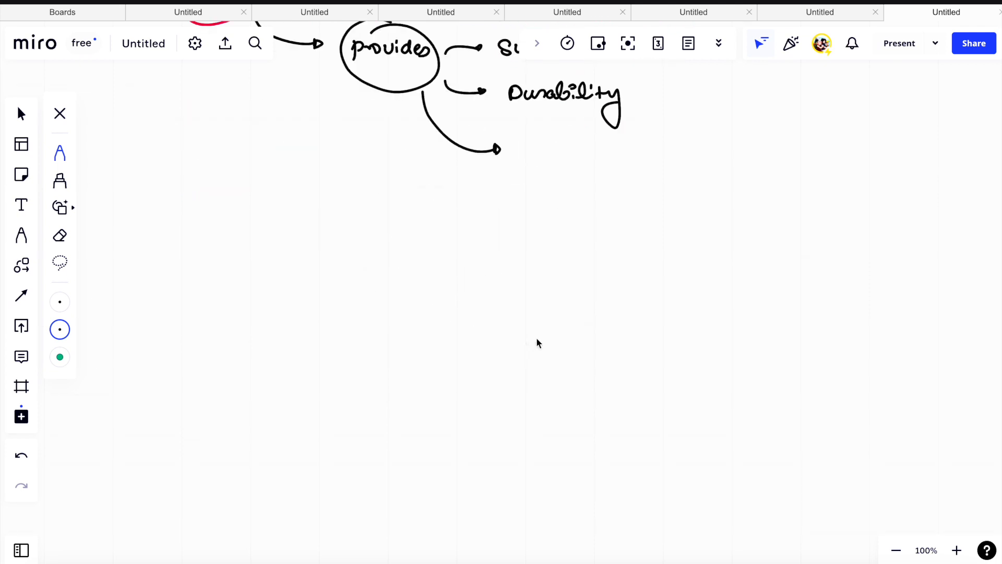
mouse_move(523, 141)
left_mouse_down()
mouse_move(524, 158)
mouse_move(562, 149)
mouse_move(586, 188)
mouse_move(576, 192)
left_mouse_up()
mouse_move(619, 144)
left_mouse_down()
mouse_move(679, 157)
mouse_move(671, 167)
left_mouse_up()
mouse_move(398, 94)
left_mouse_down()
mouse_move(496, 223)
mouse_move(553, 214)
mouse_move(572, 228)
mouse_move(666, 217)
mouse_move(700, 228)
left_mouse_up()
left_click(707, 223)
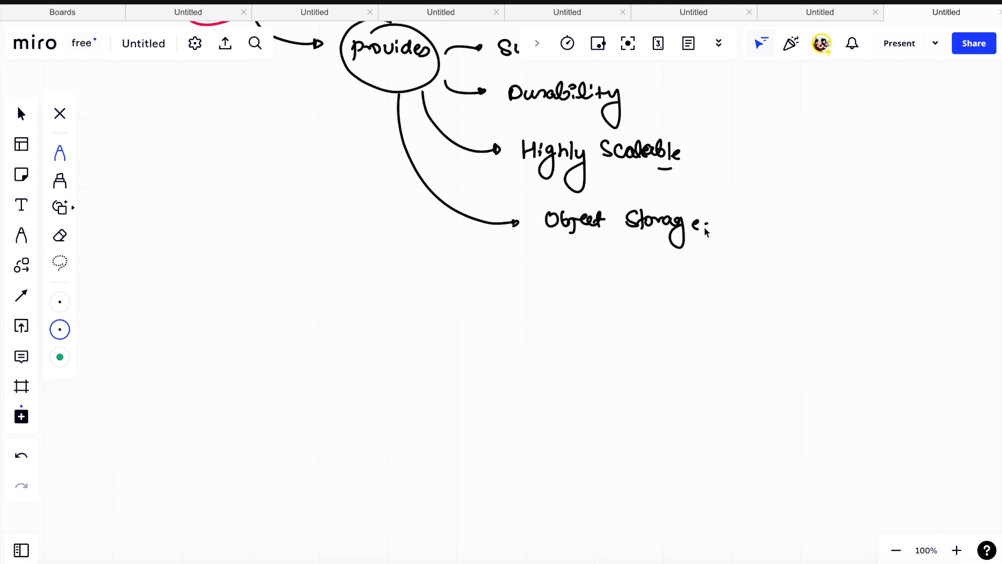
- Bracket the four Provides features and write "Deve/ IT Team" beside the bracket, underlining Team
scroll(691, 216, "up", 3)
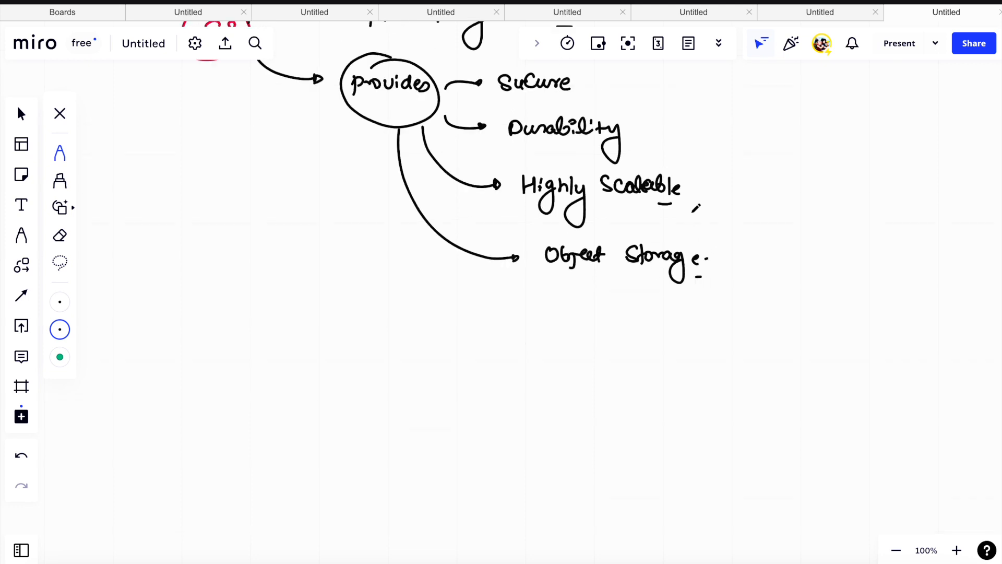
mouse_move(721, 137)
left_mouse_down()
mouse_move(750, 277)
mouse_move(751, 345)
mouse_move(728, 353)
left_mouse_up()
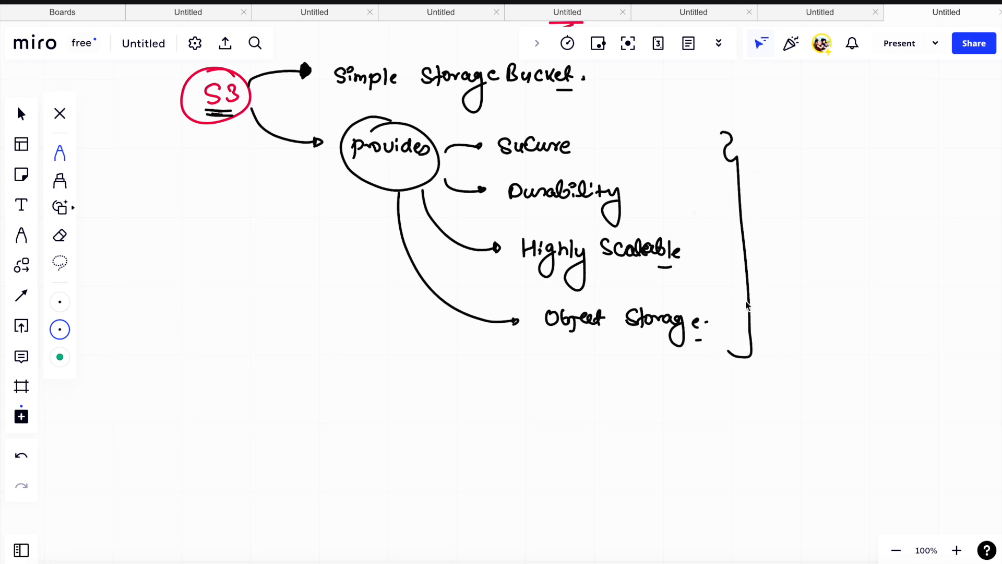
mouse_move(794, 197)
left_mouse_down()
mouse_move(831, 201)
mouse_move(842, 227)
mouse_move(879, 201)
mouse_move(906, 199)
mouse_move(910, 209)
mouse_move(942, 209)
mouse_move(932, 225)
left_mouse_up()
left_click_drag(901, 230, 926, 229)
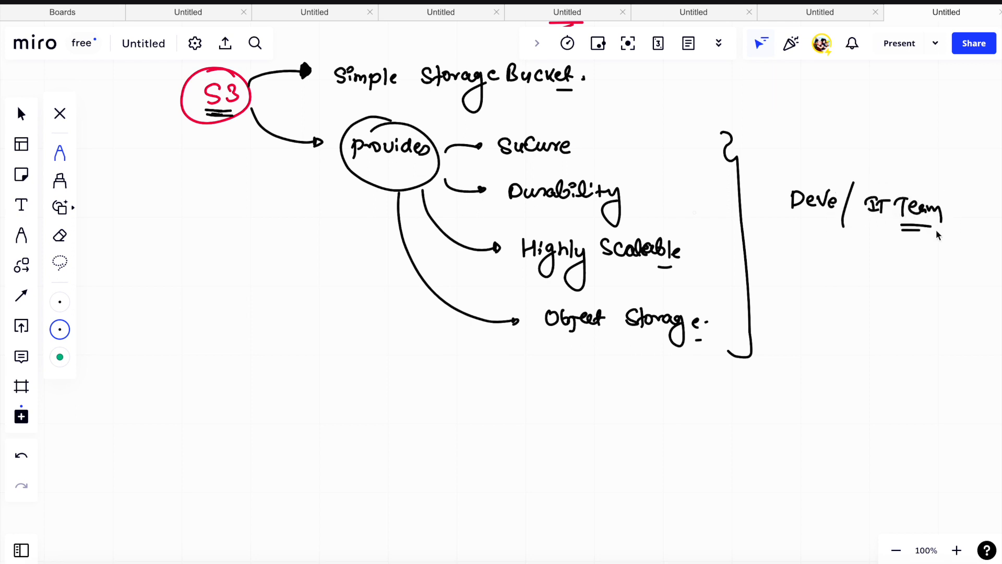
- Below the S3 diagram, write "OB — STB" with a double underline and sketch a bucket holding small circles beside it
scroll(903, 201, "down", 2)
scroll(903, 201, "up", 10)
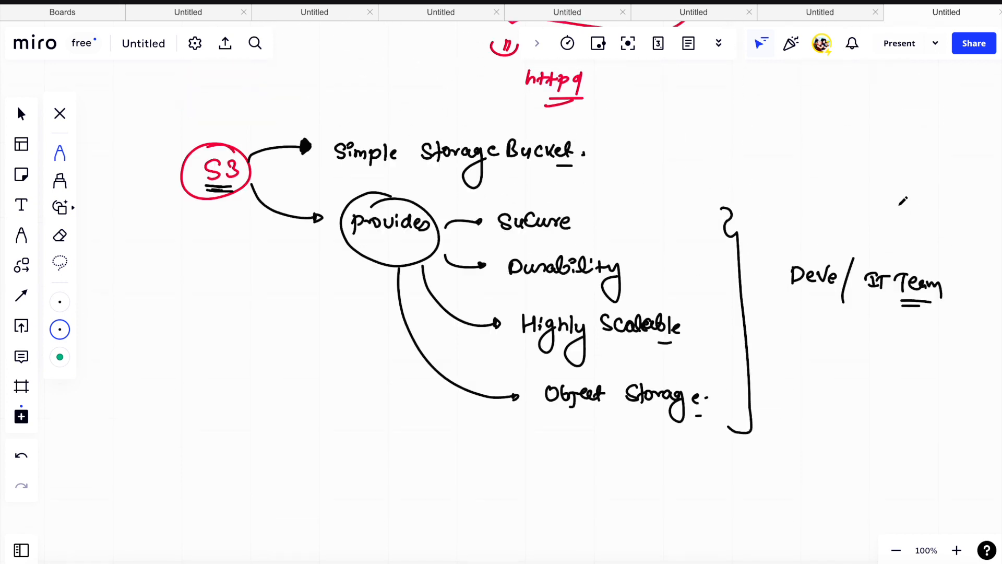
scroll(887, 183, "down", 5)
scroll(882, 174, "down", 6)
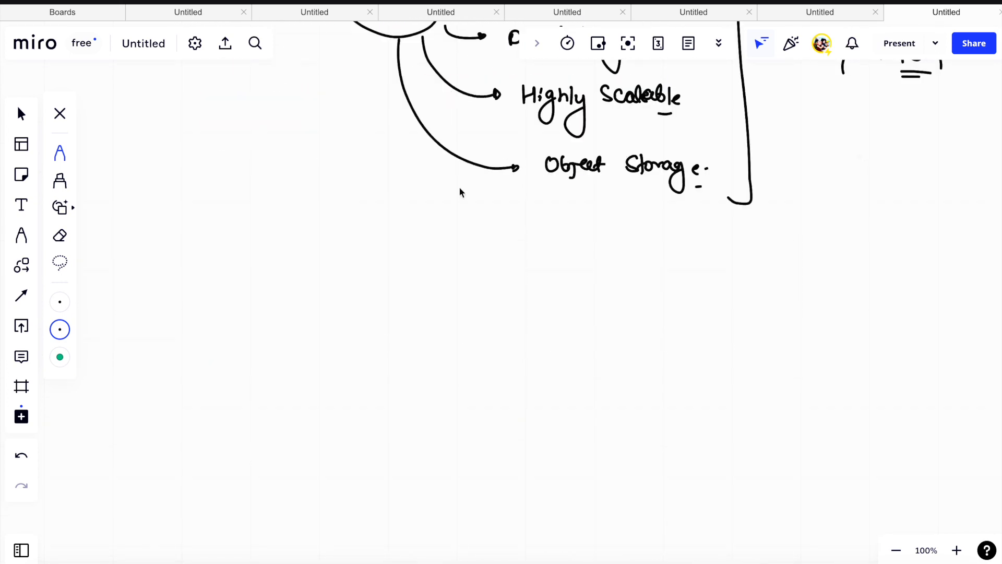
mouse_move(207, 210)
left_mouse_down()
mouse_move(207, 225)
mouse_move(217, 220)
left_mouse_up()
left_click(260, 212)
mouse_move(260, 211)
left_mouse_down()
mouse_move(275, 210)
mouse_move(271, 223)
left_mouse_up()
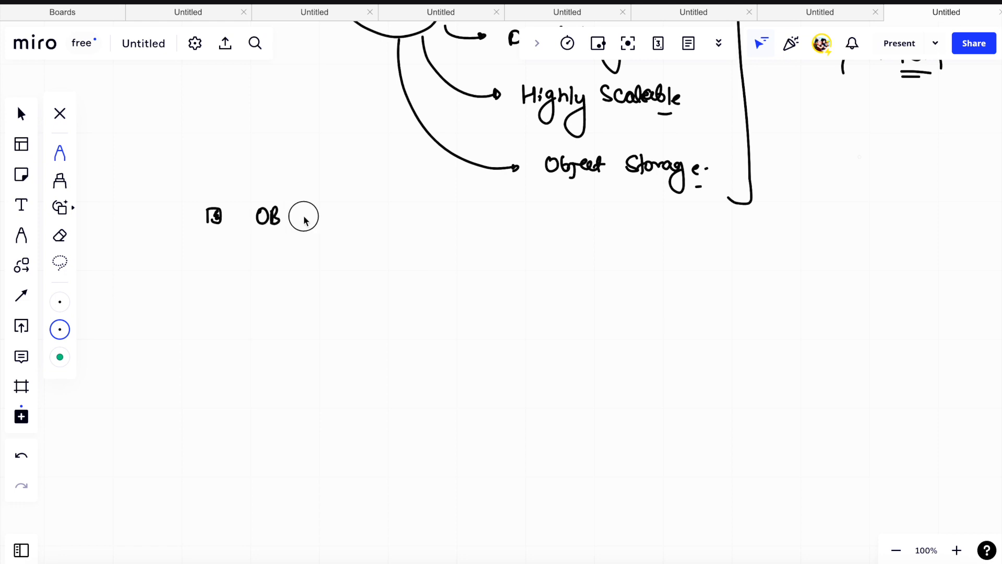
left_click_drag(342, 210, 330, 223)
mouse_move(345, 208)
left_mouse_down()
mouse_move(358, 208)
mouse_move(351, 223)
left_mouse_up()
left_click_drag(360, 208, 348, 231)
left_click_drag(311, 238, 344, 237)
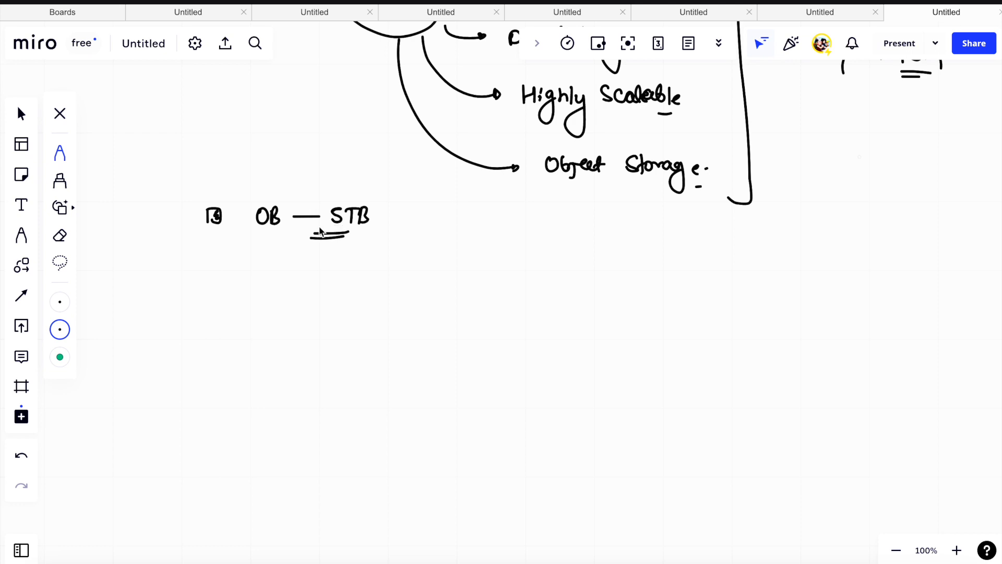
mouse_move(410, 207)
left_mouse_down()
mouse_move(440, 237)
mouse_move(451, 204)
mouse_move(409, 199)
mouse_move(442, 207)
mouse_move(422, 227)
left_mouse_up()
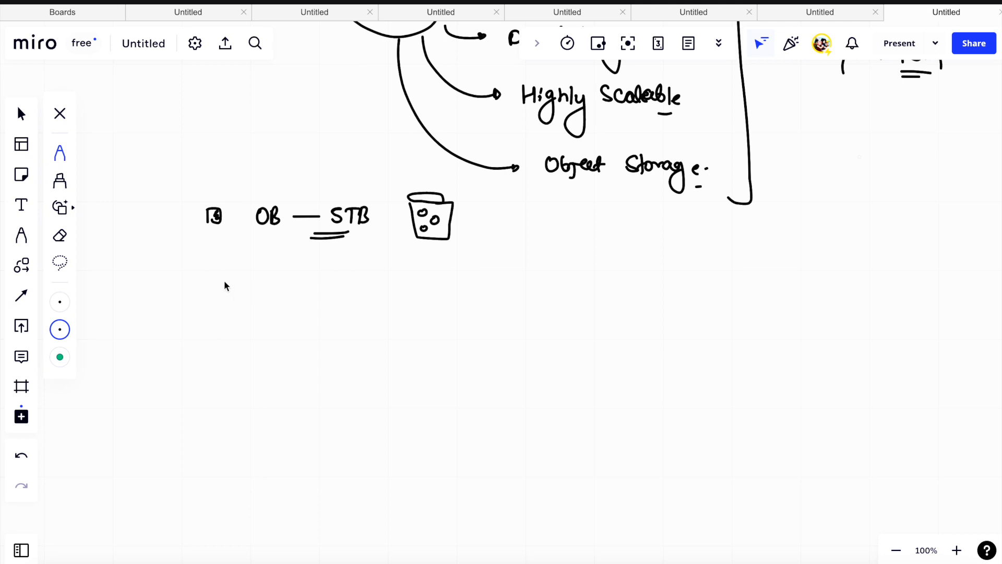
- Write the double-underlined heading "Scenario :" below the notes and sketch a monitor beside it containing a circle labelled "APP"
mouse_move(185, 287)
left_mouse_down()
mouse_move(172, 296)
mouse_move(267, 298)
left_mouse_up()
left_click_drag(193, 315, 260, 315)
mouse_move(195, 323)
left_mouse_down()
mouse_move(267, 323)
mouse_move(296, 309)
left_mouse_up()
left_click(293, 295)
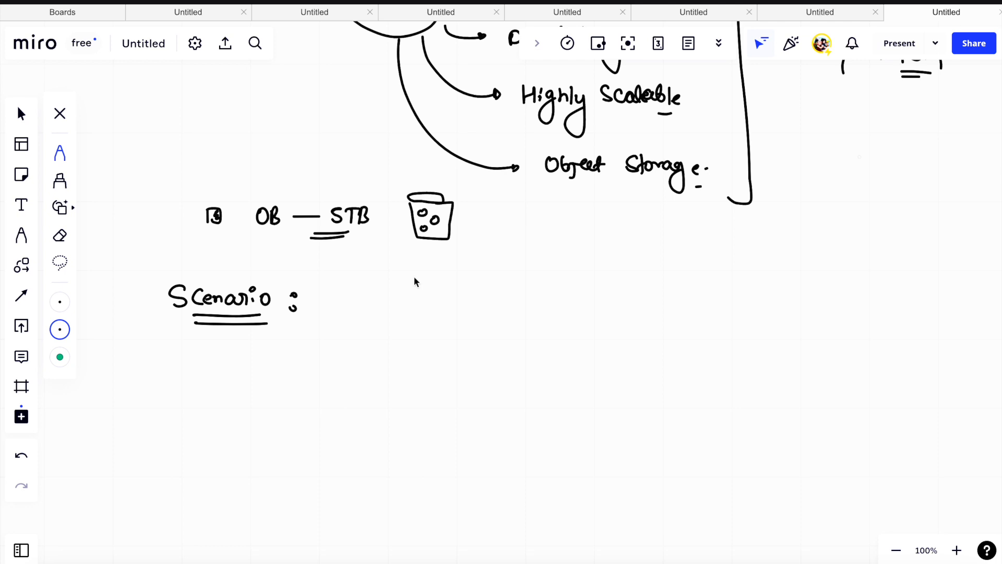
mouse_move(387, 312)
left_mouse_down()
mouse_move(402, 327)
mouse_move(425, 316)
mouse_move(434, 328)
mouse_move(440, 316)
left_mouse_up()
left_click_drag(415, 336, 439, 342)
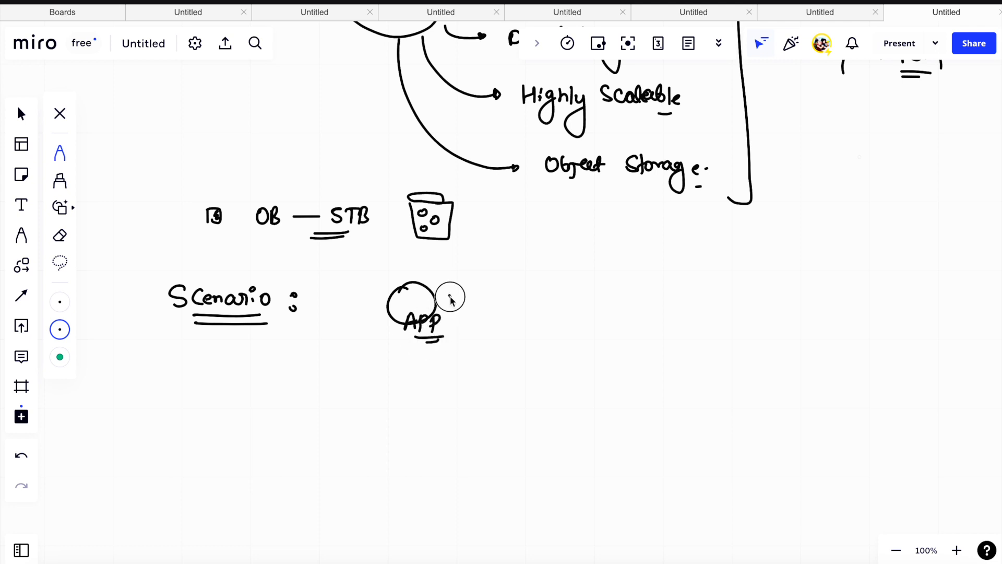
mouse_move(361, 272)
left_mouse_down()
mouse_move(359, 344)
mouse_move(394, 273)
mouse_move(469, 324)
mouse_move(412, 353)
mouse_move(360, 350)
mouse_move(416, 368)
mouse_move(400, 360)
mouse_move(413, 367)
mouse_move(408, 360)
mouse_move(394, 368)
left_mouse_up()
left_click_drag(405, 355, 396, 369)
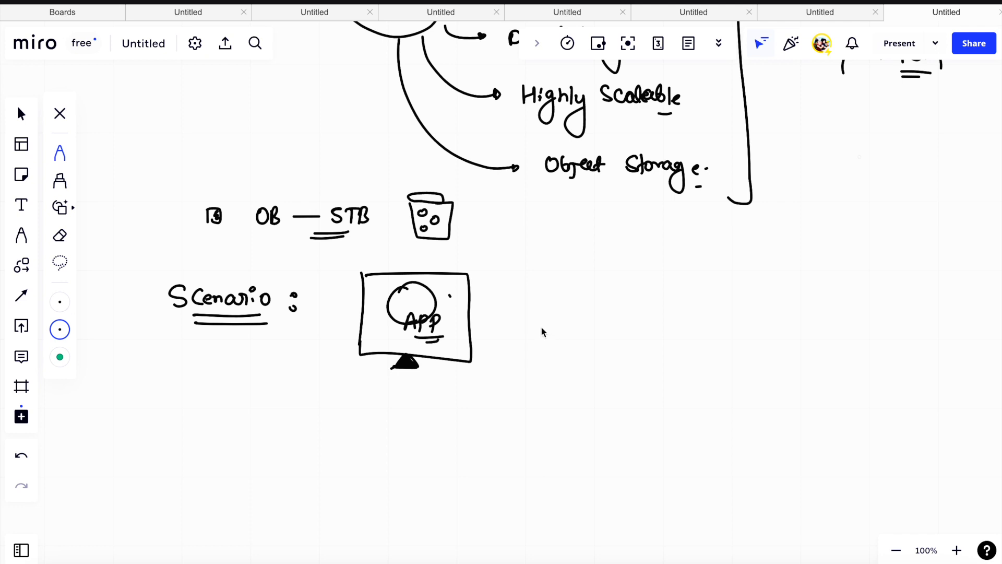
- Draw an arrow from the APP circle to the list "stor/ retriev/ delete/ upgrade" and add a curly bracket beside the list
mouse_move(447, 297)
left_mouse_down()
mouse_move(423, 300)
mouse_move(543, 280)
mouse_move(617, 287)
mouse_move(625, 303)
left_mouse_up()
left_click_drag(545, 319, 615, 323)
mouse_move(626, 315)
left_mouse_down()
mouse_move(610, 352)
mouse_move(579, 359)
mouse_move(626, 360)
left_mouse_up()
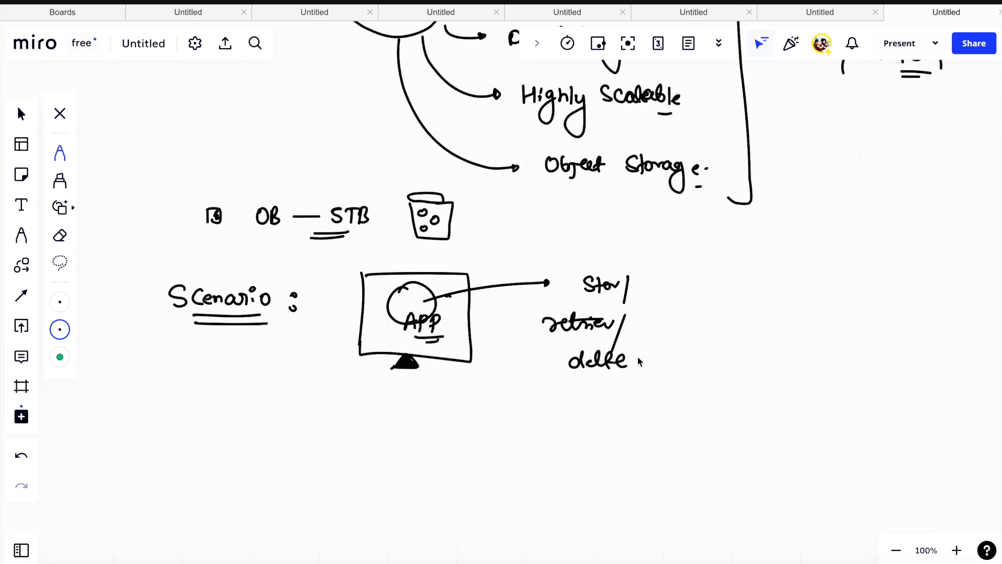
left_click_drag(585, 395, 674, 398)
mouse_move(715, 344)
left_mouse_down()
mouse_move(727, 432)
mouse_move(709, 478)
left_mouse_up()
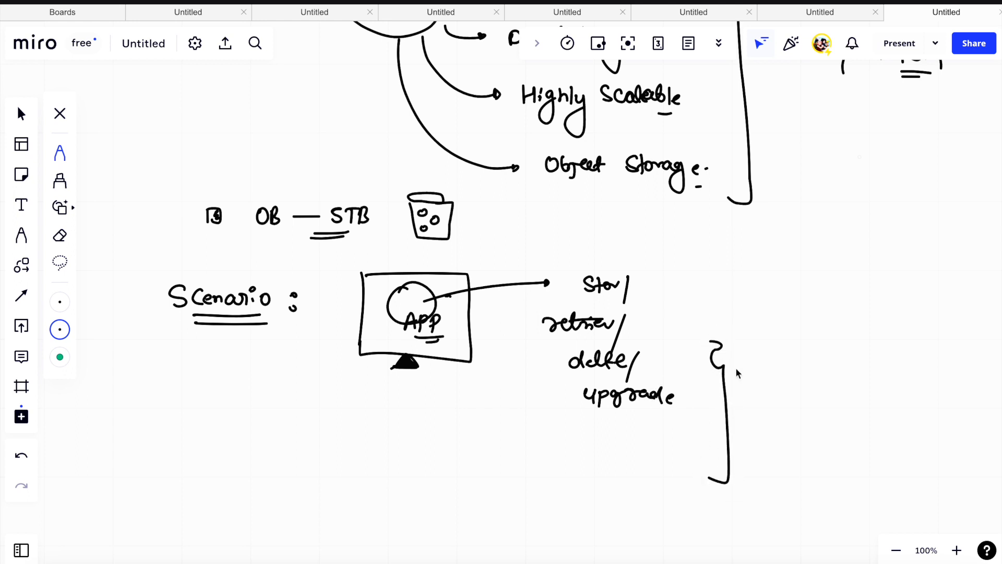
- Write an underlined "Anywhere" beside the operations list and sketch a bucket of small circles with an arrow towards the APP arrow
mouse_move(759, 315)
left_mouse_down()
mouse_move(768, 291)
mouse_move(773, 324)
left_mouse_up()
left_click_drag(757, 309, 856, 307)
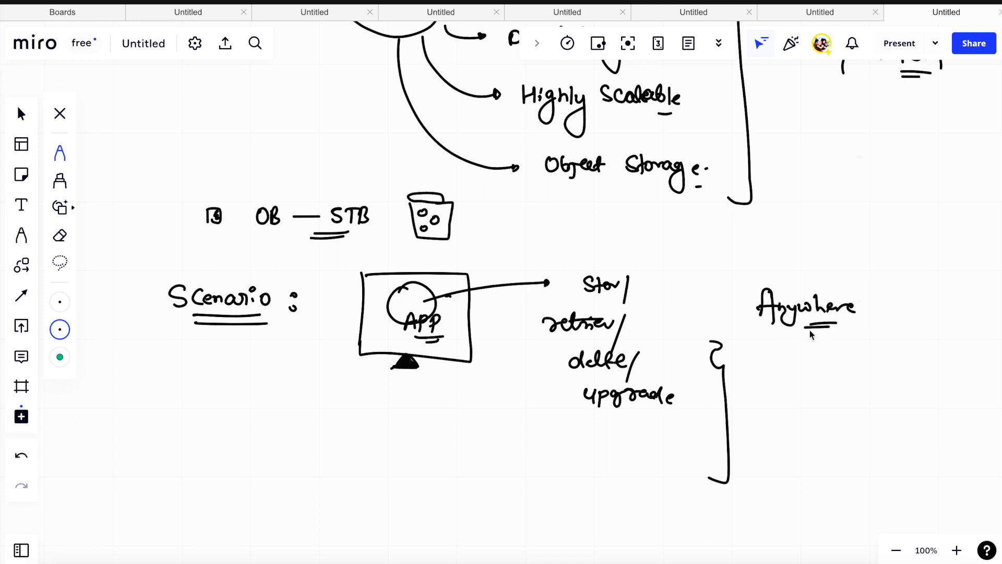
mouse_move(670, 239)
left_mouse_down()
mouse_move(677, 263)
mouse_move(704, 263)
mouse_move(711, 229)
mouse_move(670, 231)
mouse_move(698, 239)
left_mouse_up()
left_click_drag(689, 247, 533, 277)
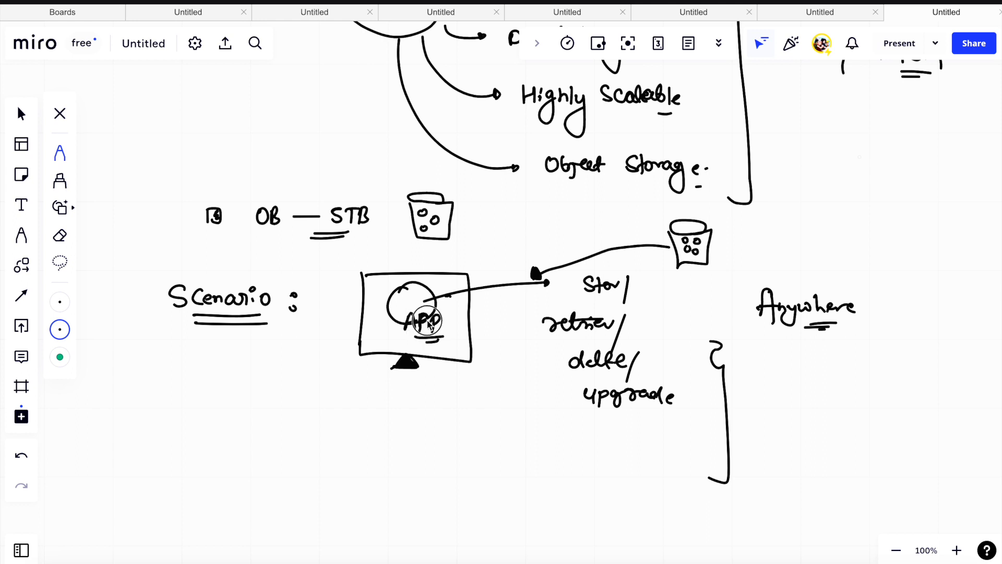
- Underline each of the four operations in the list and retrace the outline of the bucket above them
left_click_drag(584, 301, 613, 298)
left_click_drag(590, 330, 635, 330)
left_click_drag(590, 372, 628, 372)
left_click_drag(605, 422, 641, 421)
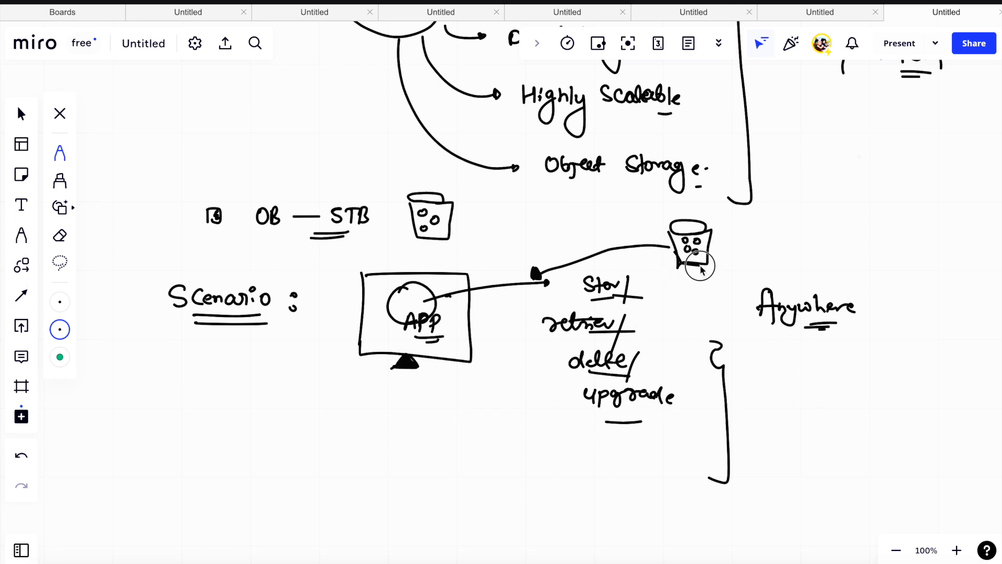
mouse_move(713, 232)
left_mouse_down()
mouse_move(664, 226)
mouse_move(694, 238)
left_mouse_up()
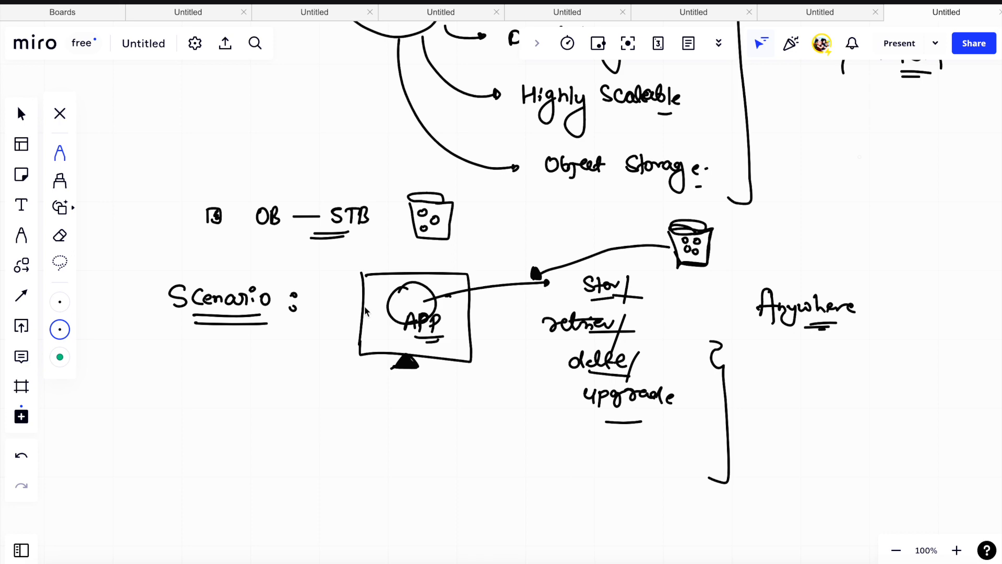
- Set the pen colour to red and write the heading "Project - II" on an empty area below the scenario
scroll(425, 308, "up", 4)
scroll(425, 308, "down", 10)
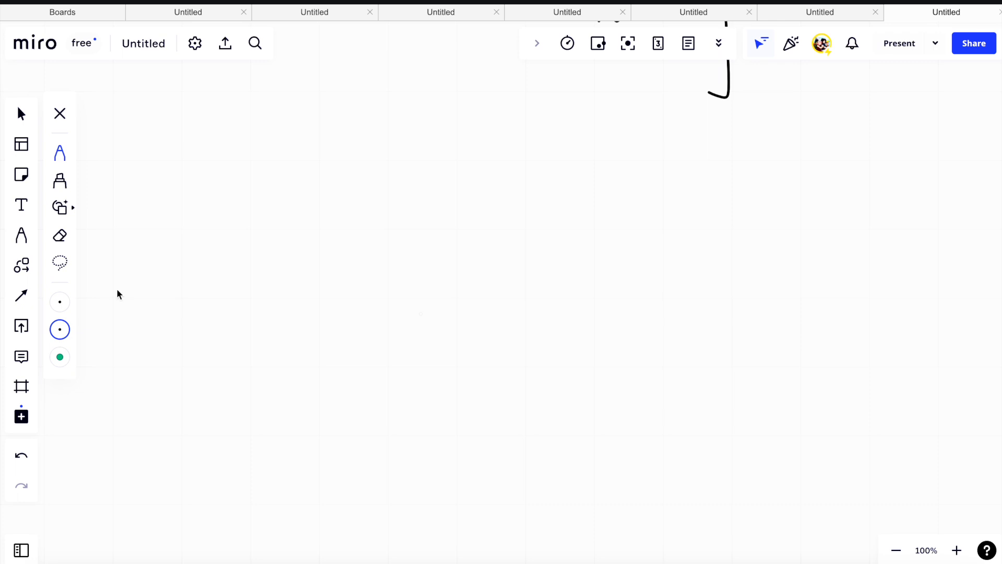
left_click(61, 330)
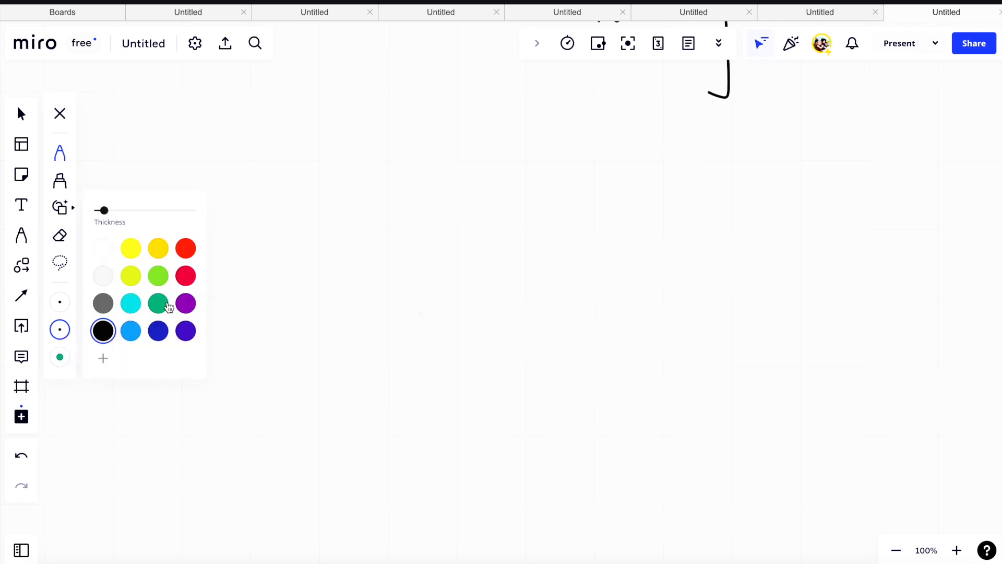
left_click(186, 279)
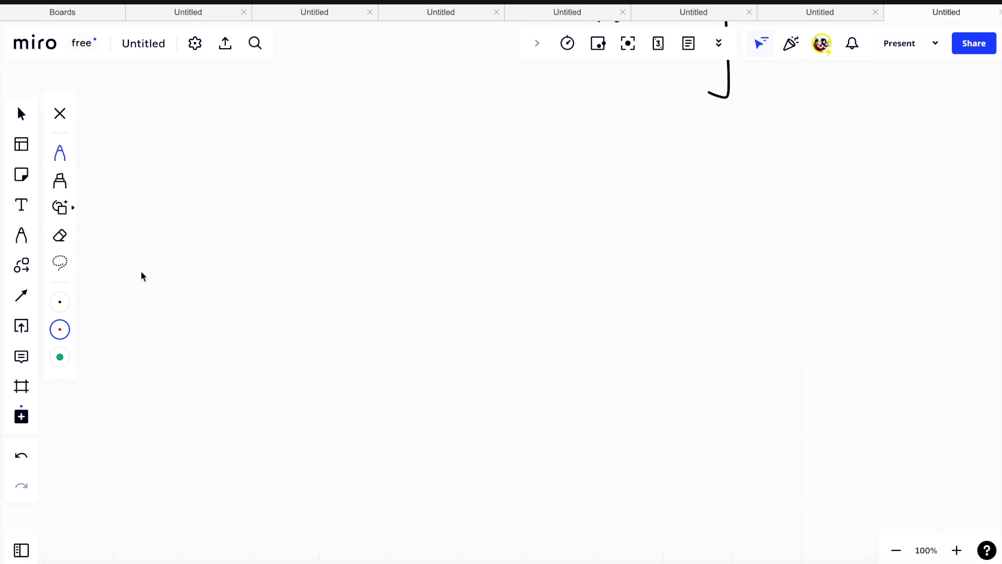
mouse_move(240, 142)
left_mouse_down()
mouse_move(268, 152)
mouse_move(272, 167)
mouse_move(296, 159)
left_mouse_up()
mouse_move(302, 153)
left_mouse_down()
mouse_move(327, 150)
mouse_move(337, 162)
left_mouse_up()
mouse_move(345, 144)
left_mouse_down()
mouse_move(344, 162)
mouse_move(355, 145)
left_mouse_up()
left_click_drag(333, 161, 356, 160)
- Add "(Out of 3)" after the red project heading and double-underline it
left_click_drag(416, 124, 432, 179)
left_click_drag(440, 143, 447, 137)
left_click_drag(460, 142, 472, 155)
mouse_move(479, 137)
left_mouse_down()
mouse_move(487, 148)
mouse_move(501, 143)
left_mouse_up()
left_click_drag(517, 136, 508, 155)
mouse_move(507, 150)
left_mouse_down()
mouse_move(539, 143)
mouse_move(534, 153)
mouse_move(553, 166)
left_mouse_up()
left_click_drag(502, 179, 536, 180)
left_click_drag(504, 184, 537, 184)
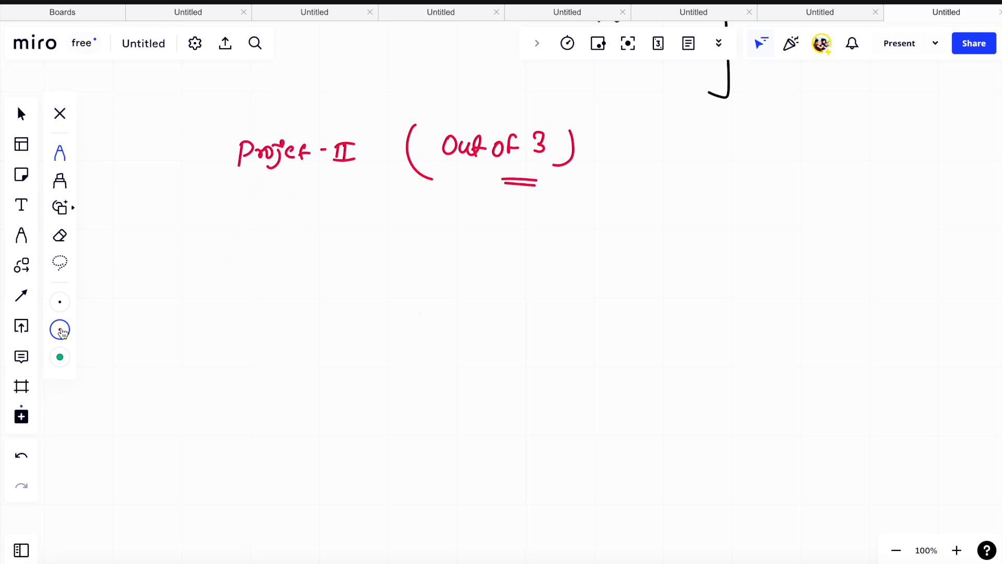
- Set the pen back to black and write "Host A Static website in AWS S3" under the project heading, double-underlining "in"
left_click(59, 329)
left_click(102, 329)
mouse_move(271, 235)
left_mouse_down()
mouse_move(268, 259)
mouse_move(283, 247)
left_mouse_up()
mouse_move(285, 236)
left_mouse_down()
mouse_move(283, 261)
mouse_move(293, 245)
mouse_move(313, 265)
left_mouse_up()
mouse_move(308, 247)
left_mouse_down()
mouse_move(365, 262)
mouse_move(374, 247)
mouse_move(399, 253)
left_mouse_up()
mouse_move(421, 230)
left_mouse_down()
mouse_move(419, 265)
mouse_move(431, 243)
left_mouse_up()
mouse_move(444, 242)
left_mouse_down()
mouse_move(441, 250)
mouse_move(459, 235)
mouse_move(466, 253)
left_mouse_up()
mouse_move(477, 239)
left_mouse_down()
mouse_move(477, 253)
mouse_move(580, 226)
mouse_move(604, 244)
mouse_move(638, 245)
mouse_move(791, 228)
mouse_move(793, 243)
left_mouse_up()
left_click_drag(616, 260, 682, 272)
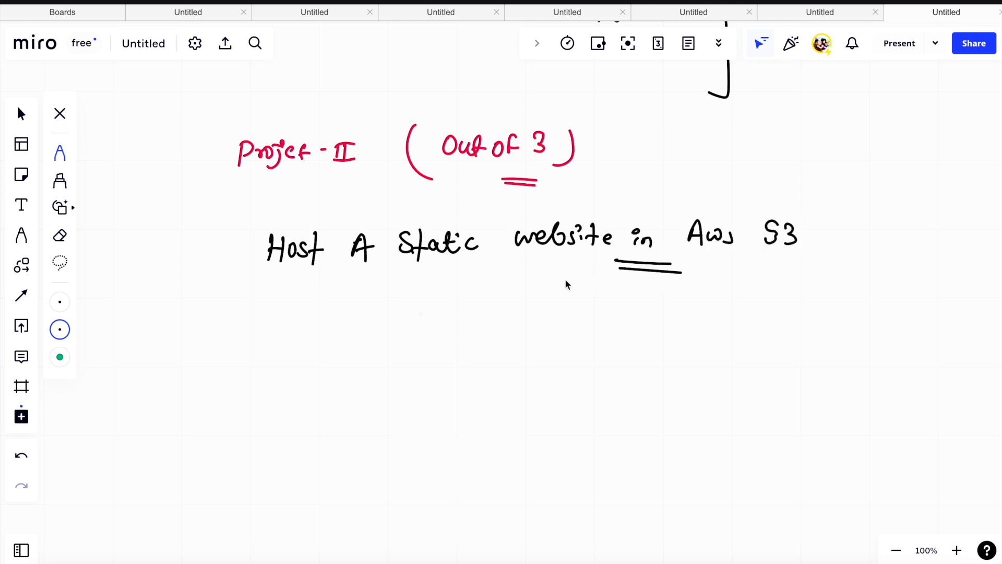
- Draw over the "A" in the project title and double-underline "Static"
mouse_move(359, 236)
left_mouse_down()
mouse_move(343, 266)
mouse_move(369, 269)
mouse_move(378, 243)
left_mouse_up()
left_click_drag(411, 280, 427, 280)
left_click_drag(411, 284, 427, 284)
- Write circled point 1 below the title as "S3 → setups → Allow public" with a tick stroke under "public"
scroll(417, 213, "down", 2)
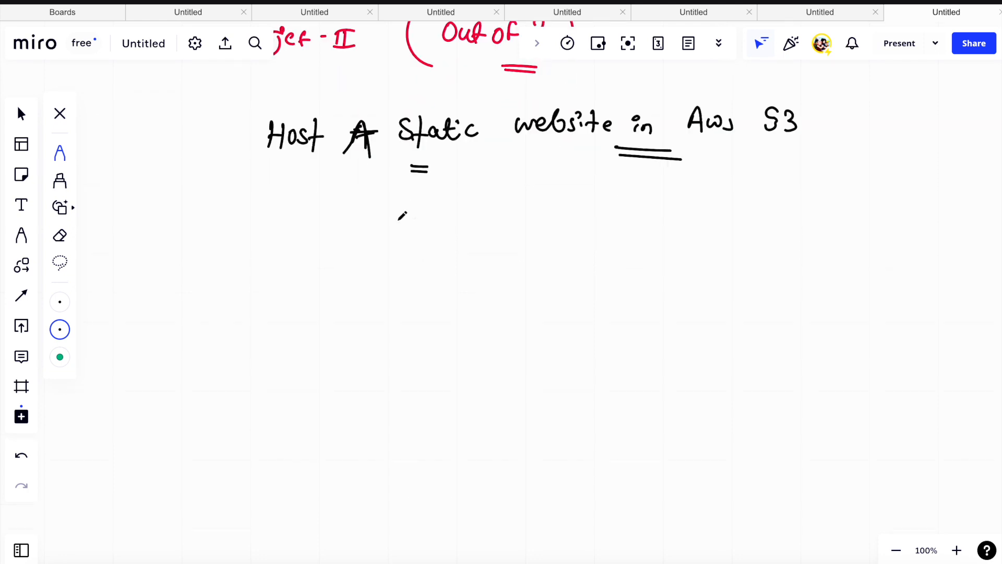
mouse_move(248, 237)
left_mouse_down()
mouse_move(253, 271)
mouse_move(248, 238)
left_mouse_up()
mouse_move(246, 241)
left_mouse_down()
mouse_move(249, 258)
mouse_move(302, 264)
left_mouse_up()
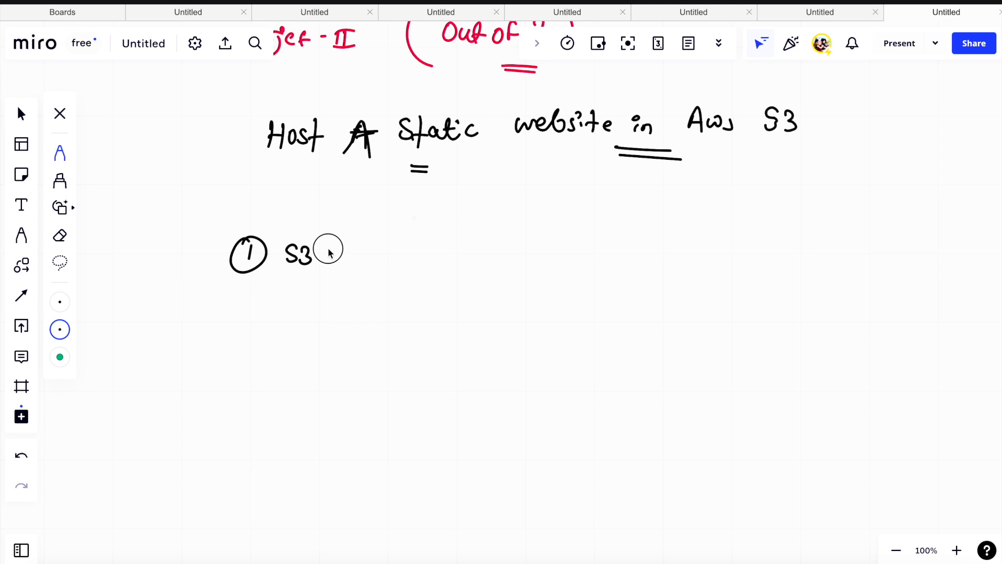
mouse_move(327, 249)
left_mouse_down()
mouse_move(364, 241)
mouse_move(379, 256)
left_mouse_up()
left_click_drag(384, 251, 400, 257)
left_click_drag(397, 249, 496, 259)
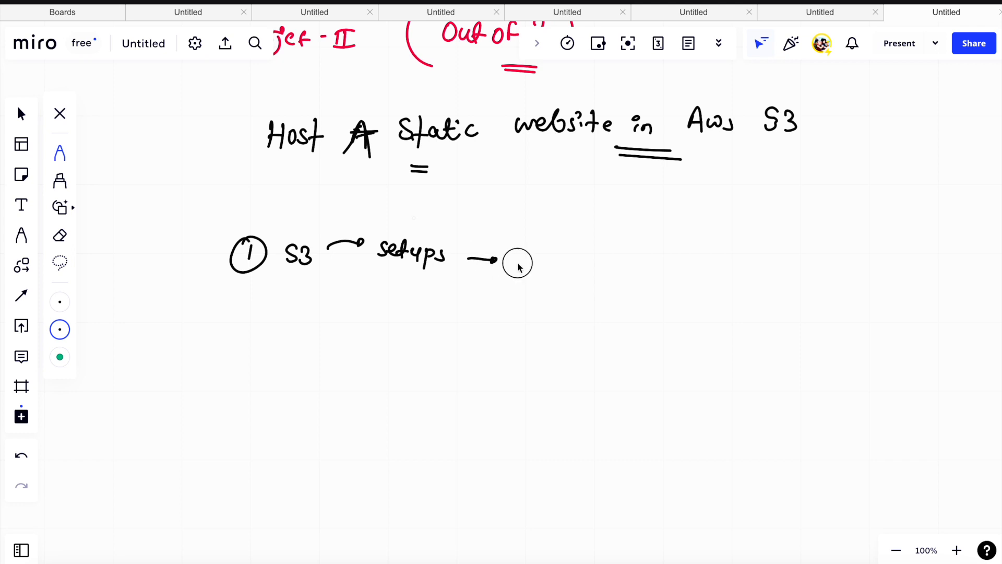
left_click_drag(514, 270, 523, 259)
mouse_move(531, 251)
left_mouse_down()
mouse_move(537, 281)
mouse_move(593, 257)
mouse_move(620, 268)
left_mouse_up()
left_click_drag(636, 255, 633, 267)
left_click_drag(549, 290, 617, 270)
- Write circled point 2 as "upload the files" and double-underline "files"
left_click_drag(242, 323, 241, 333)
mouse_move(246, 323)
left_mouse_down()
mouse_move(226, 337)
mouse_move(256, 320)
left_mouse_up()
left_click(299, 343)
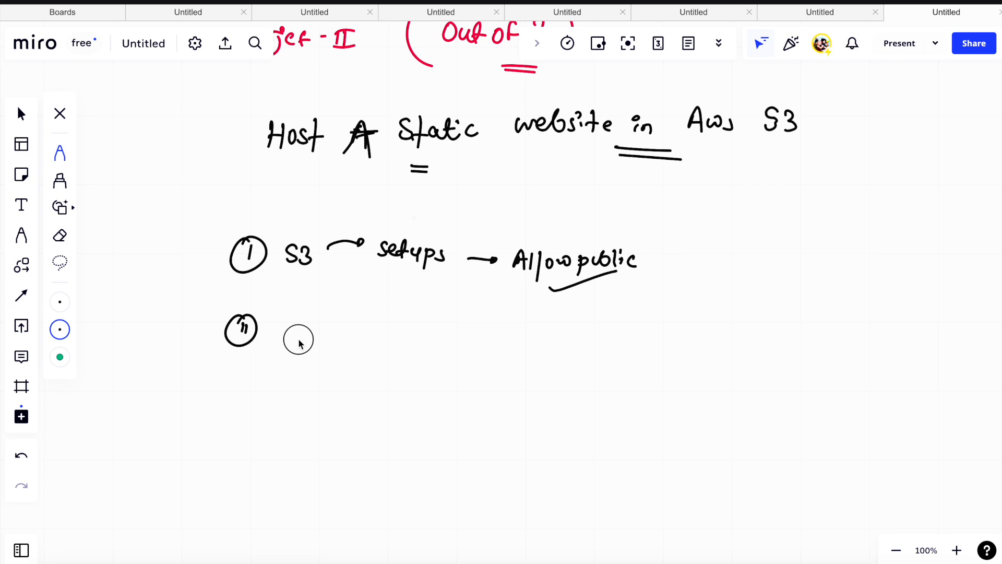
left_click_drag(297, 335, 308, 337)
mouse_move(311, 338)
left_mouse_down()
mouse_move(327, 348)
mouse_move(343, 340)
mouse_move(377, 347)
left_mouse_up()
mouse_move(372, 339)
left_mouse_down()
mouse_move(394, 329)
mouse_move(407, 344)
mouse_move(475, 347)
left_mouse_up()
mouse_move(433, 356)
left_mouse_down()
mouse_move(466, 358)
mouse_move(458, 362)
left_mouse_up()
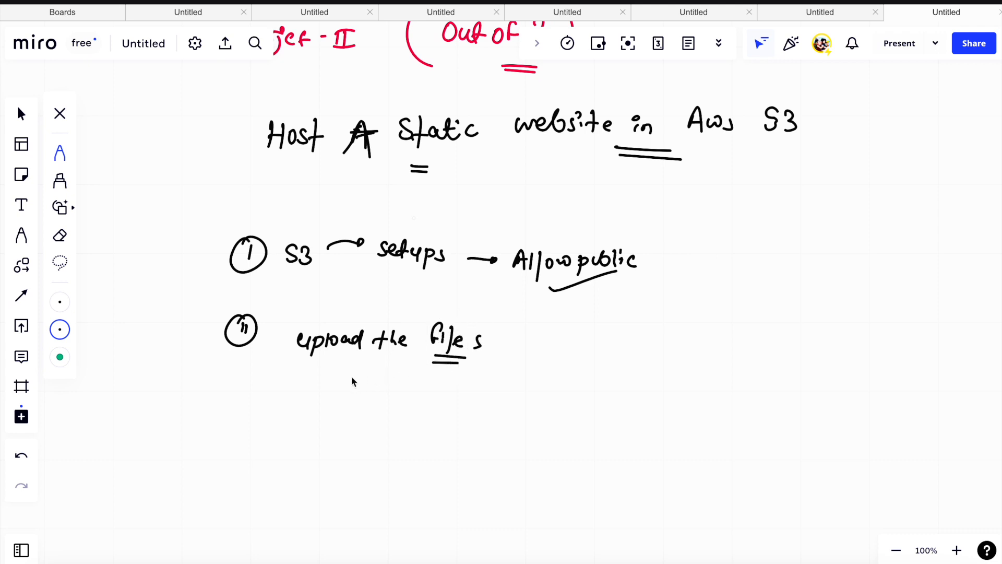
- Tick "upload the files", link it to a bracket holding an "A" and three tick marks, and double-underline "Allow"
left_click_drag(290, 386, 381, 341)
left_click_drag(514, 343, 541, 343)
mouse_move(567, 315)
left_mouse_down()
mouse_move(577, 316)
mouse_move(586, 358)
mouse_move(580, 455)
mouse_move(560, 448)
left_mouse_up()
left_click_drag(642, 319, 655, 326)
left_click_drag(613, 356, 691, 306)
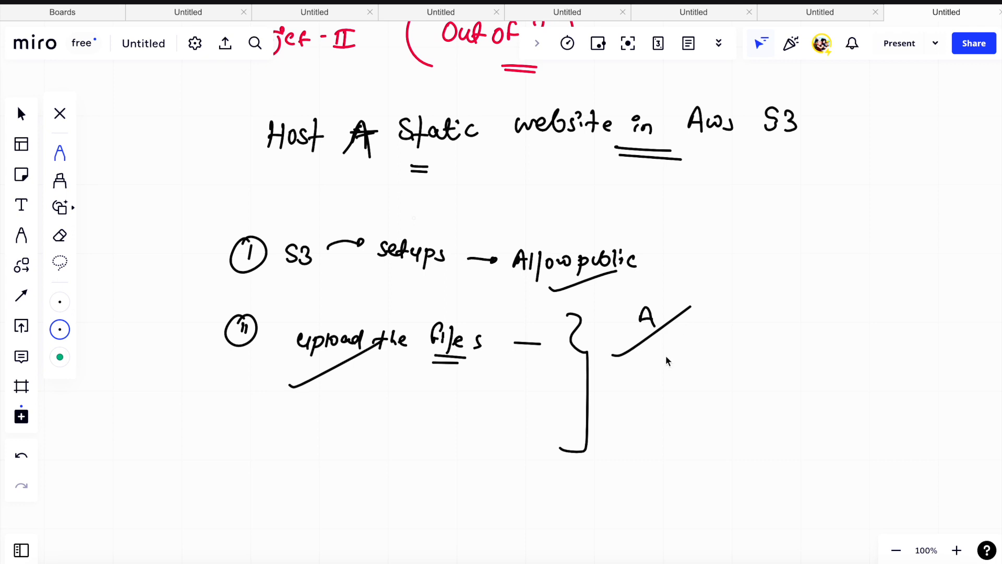
mouse_move(609, 382)
left_mouse_down()
mouse_move(620, 395)
mouse_move(710, 336)
left_mouse_up()
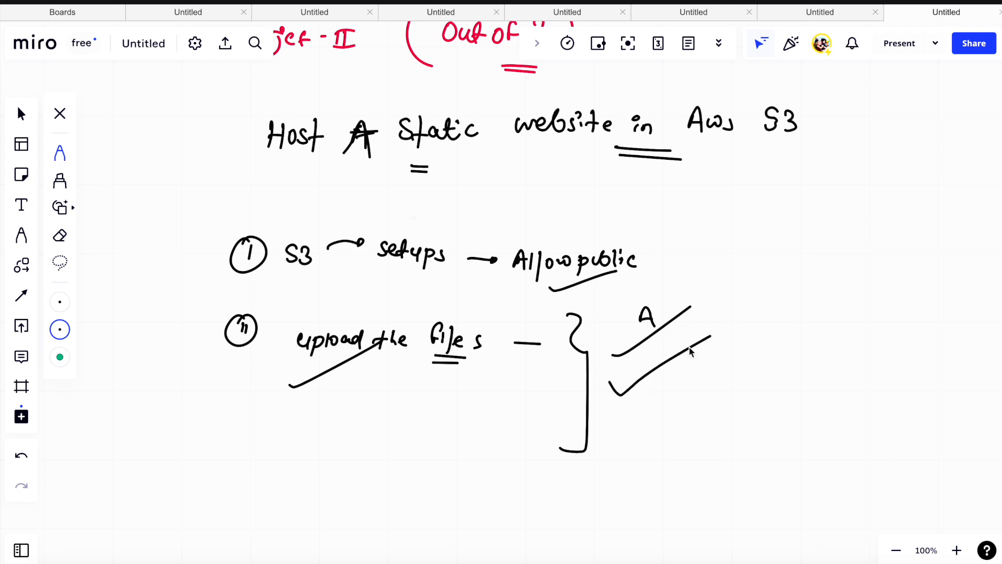
mouse_move(608, 424)
left_mouse_down()
mouse_move(633, 431)
mouse_move(692, 395)
left_mouse_up()
left_click_drag(498, 292, 523, 296)
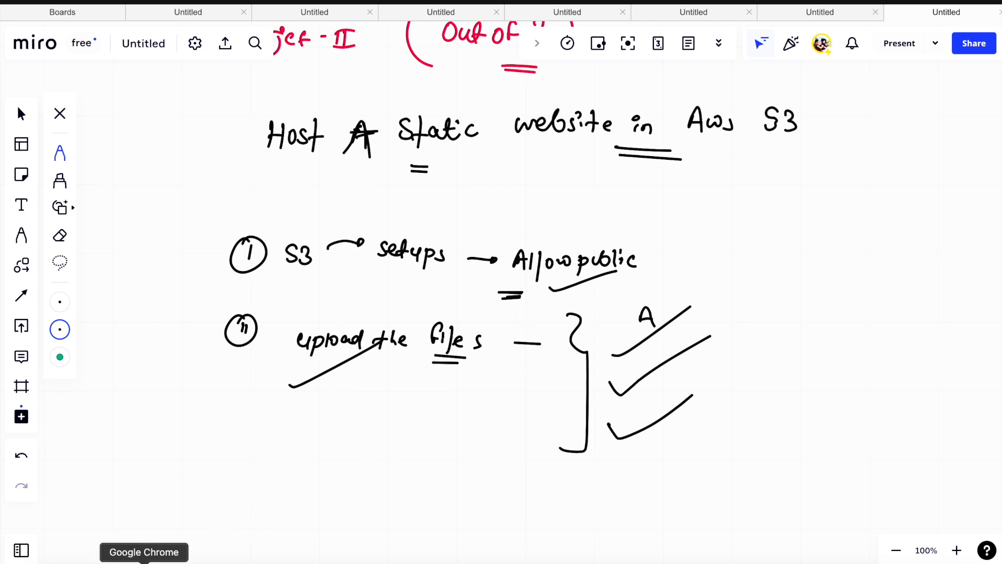
- Switch to Google Chrome and open the S3 service in the AWS console
left_click(144, 559)
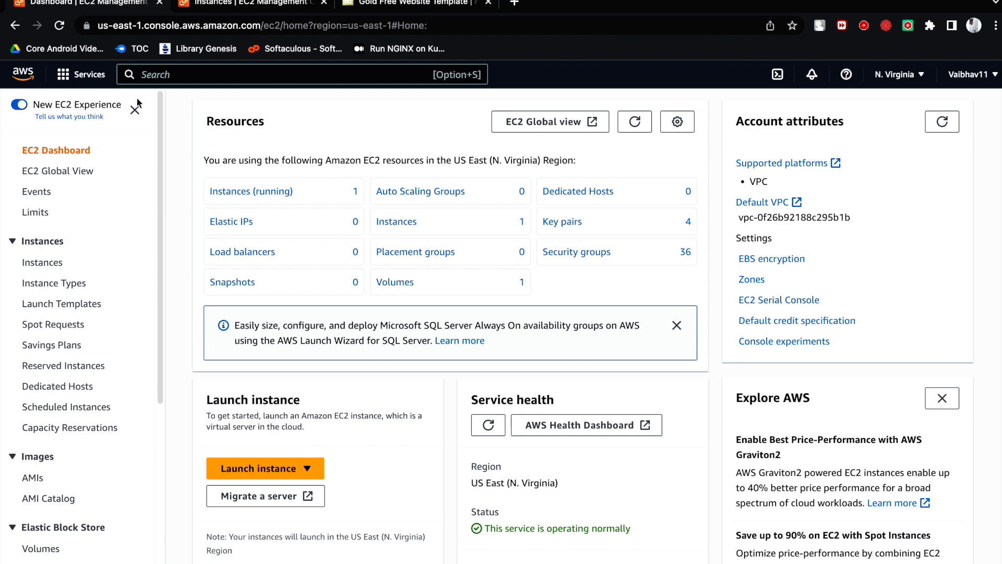
left_click(91, 76)
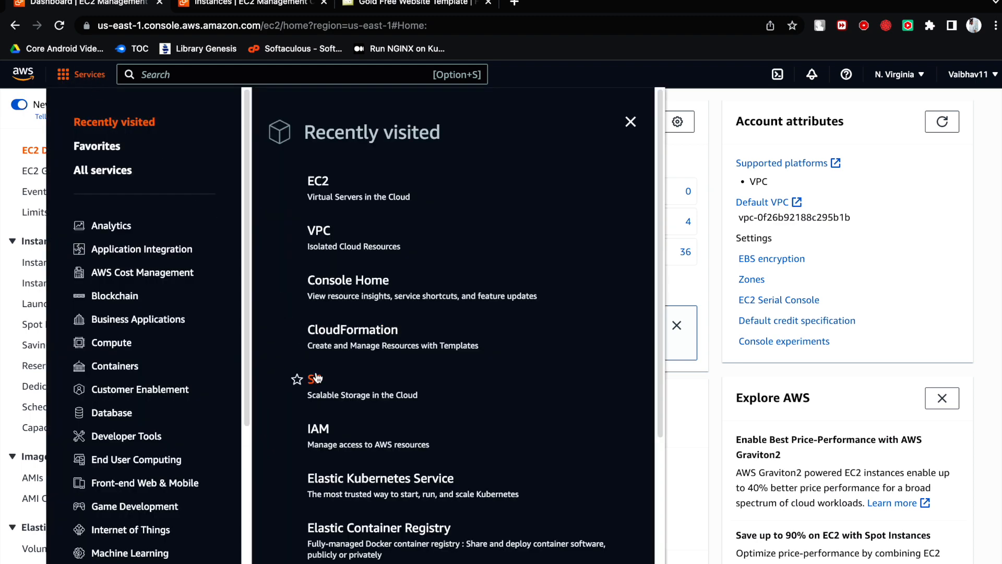
scroll(318, 373, "down", 3)
left_click(323, 326)
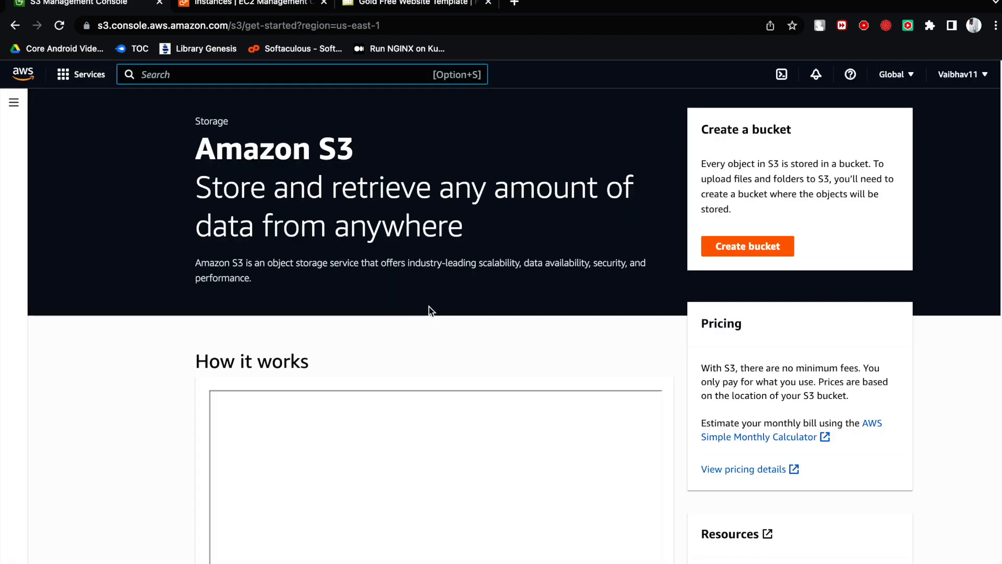
- Start creating a new S3 bucket and name it mrdevops
scroll(505, 275, "down", 10)
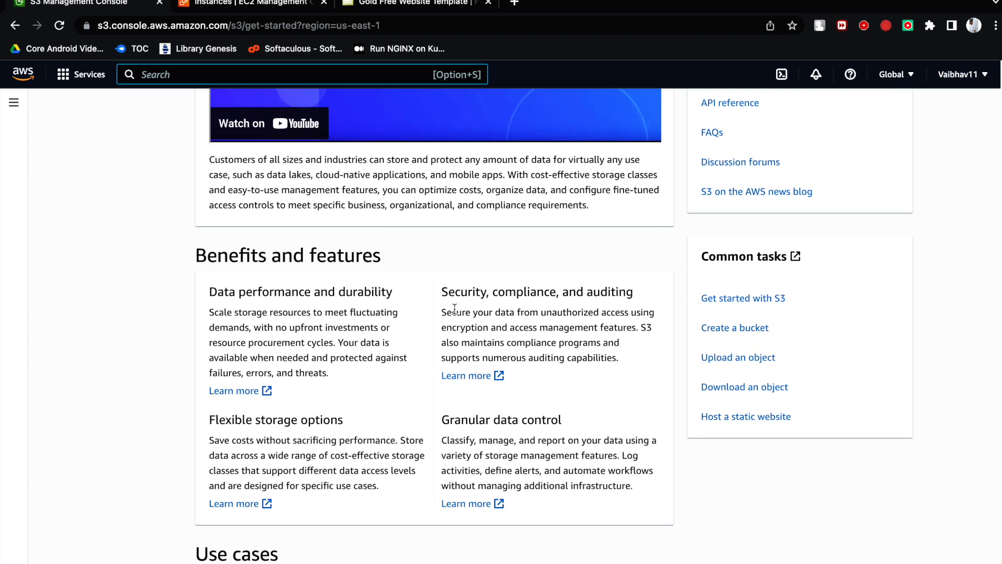
scroll(457, 313, "up", 10)
left_click(733, 247)
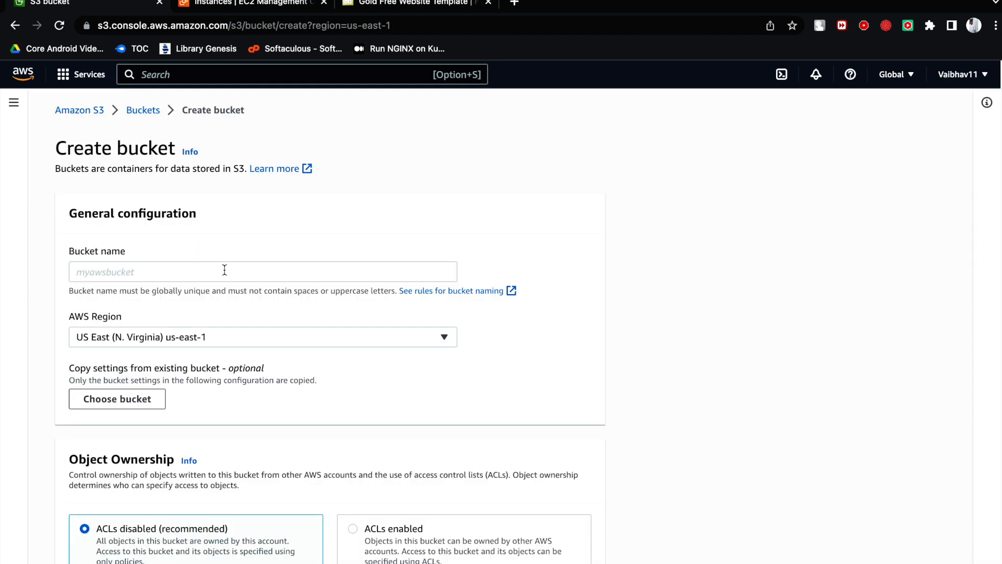
scroll(149, 228, "down", 1)
left_click(151, 230)
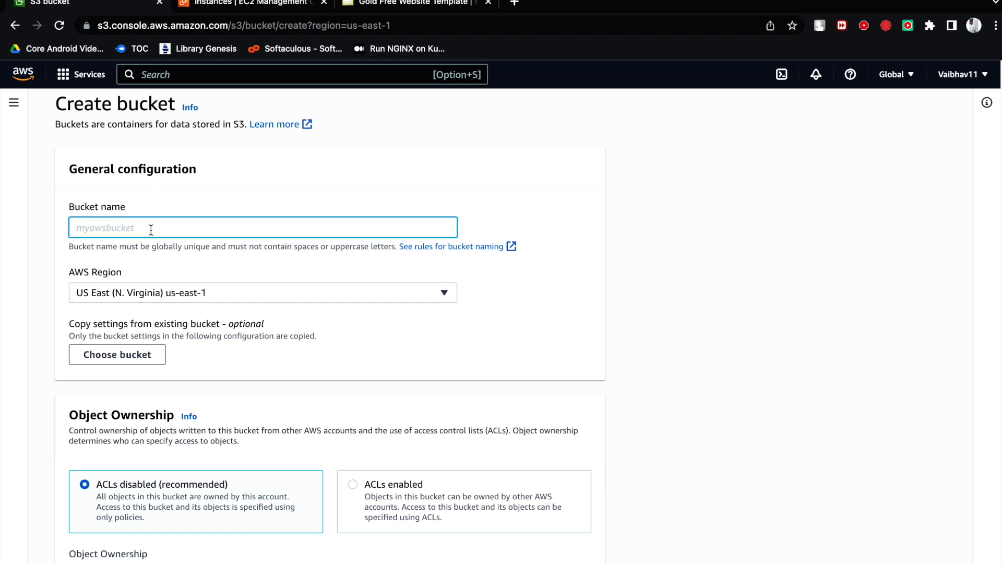
type("mrdevops")
left_click(251, 201)
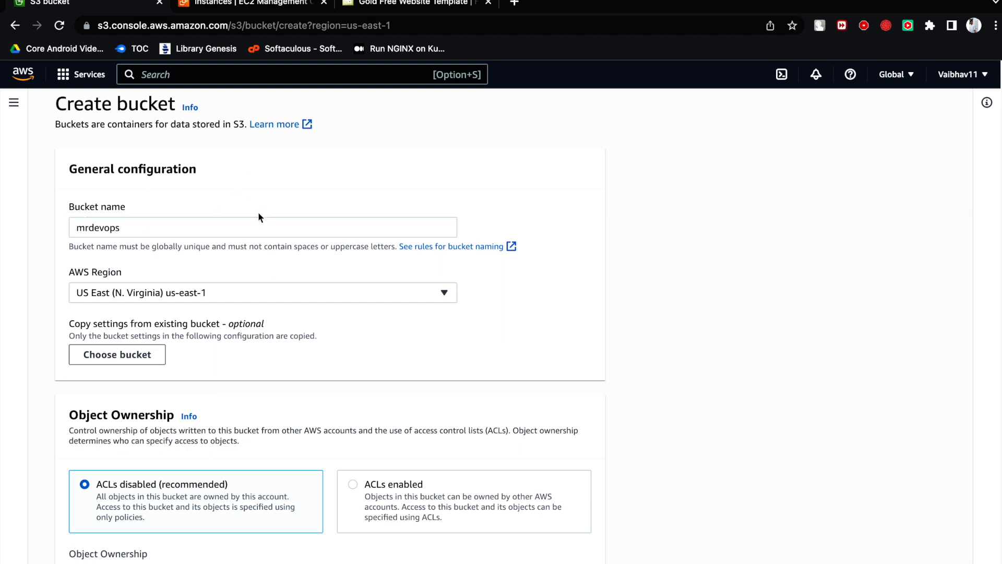
- Review the available AWS Region choices and the Object Ownership settings in the bucket creation form
scroll(276, 293, "down", 1)
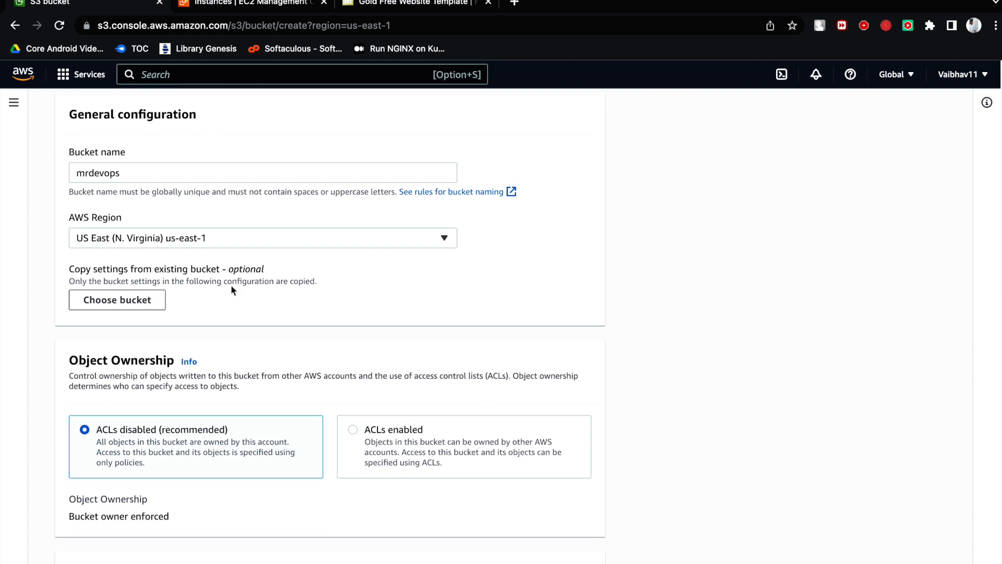
left_click(185, 239)
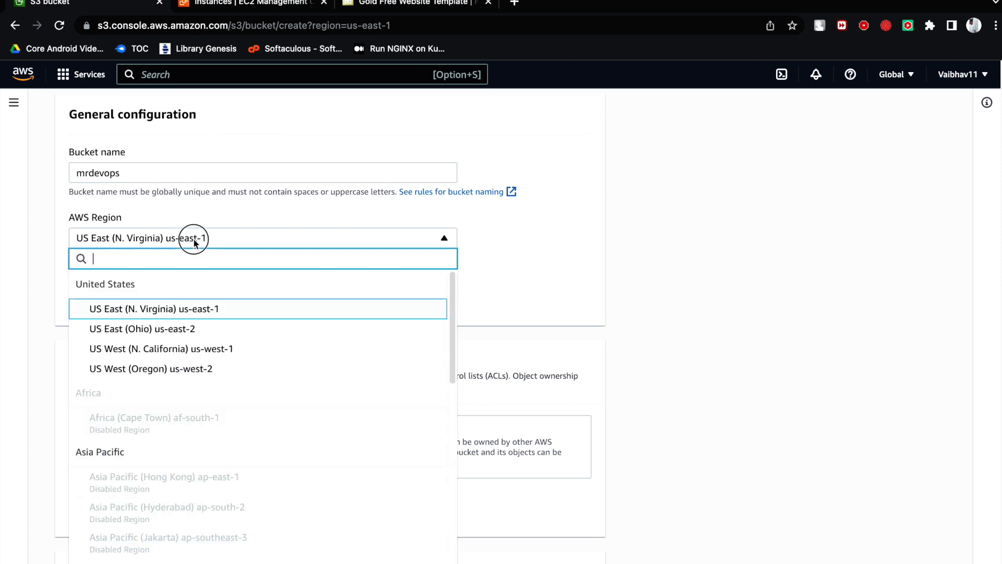
left_click(507, 275)
scroll(324, 302, "down", 1)
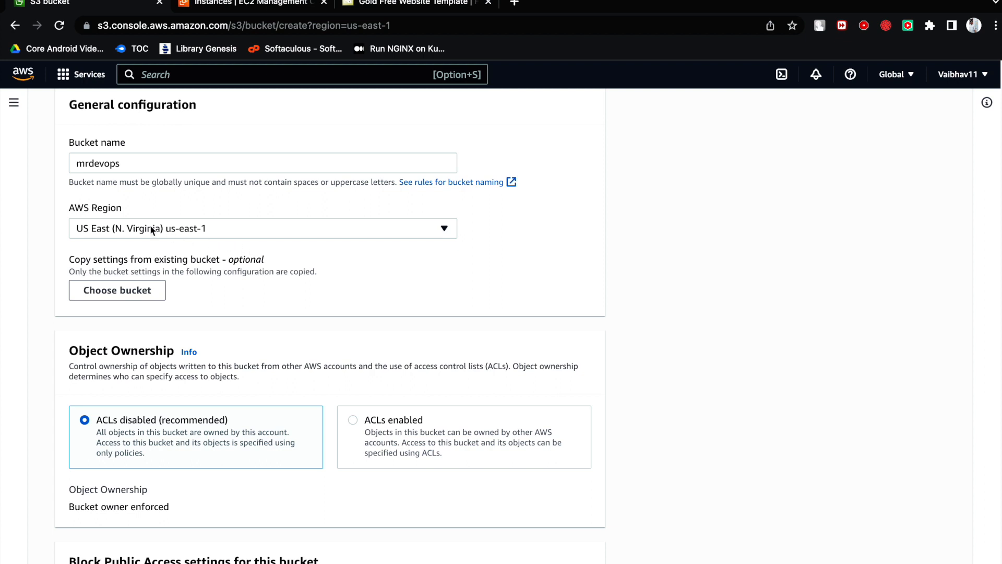
mouse_move(71, 210)
left_mouse_down()
mouse_move(121, 211)
mouse_move(72, 211)
left_mouse_up()
left_click(127, 209)
left_click(163, 253)
scroll(199, 269, "down", 2)
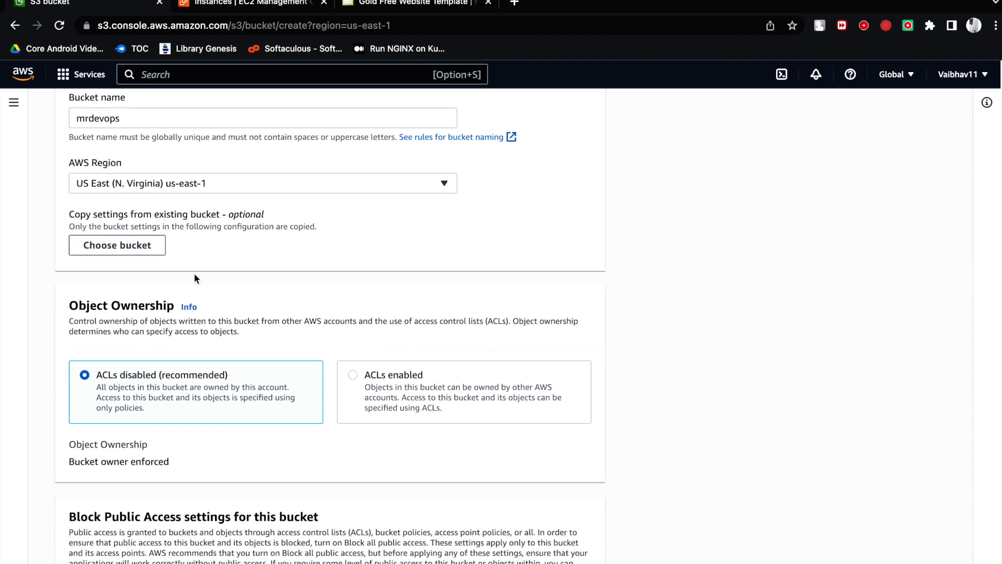
scroll(334, 360, "down", 1)
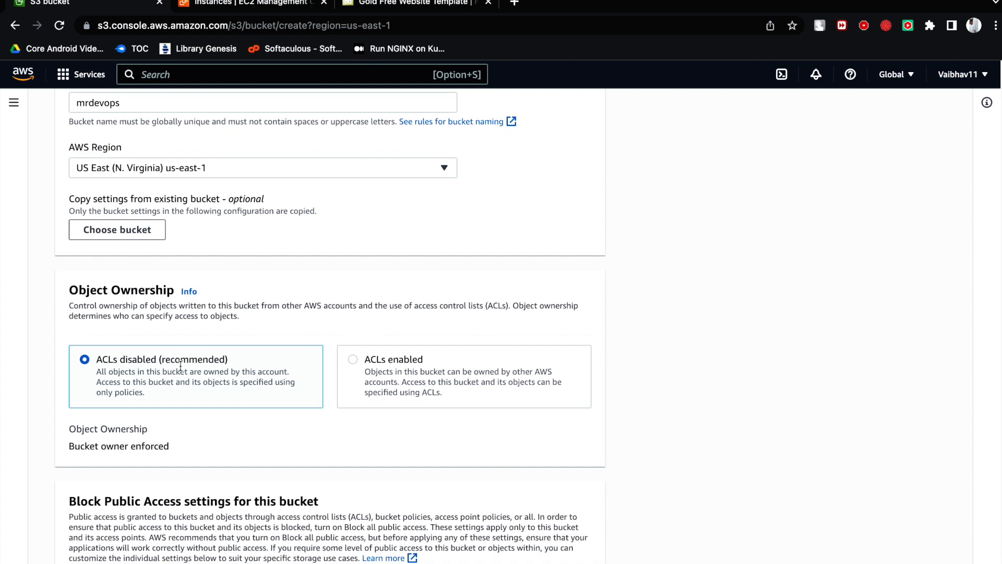
scroll(154, 368, "down", 2)
left_click_drag(62, 226, 139, 222)
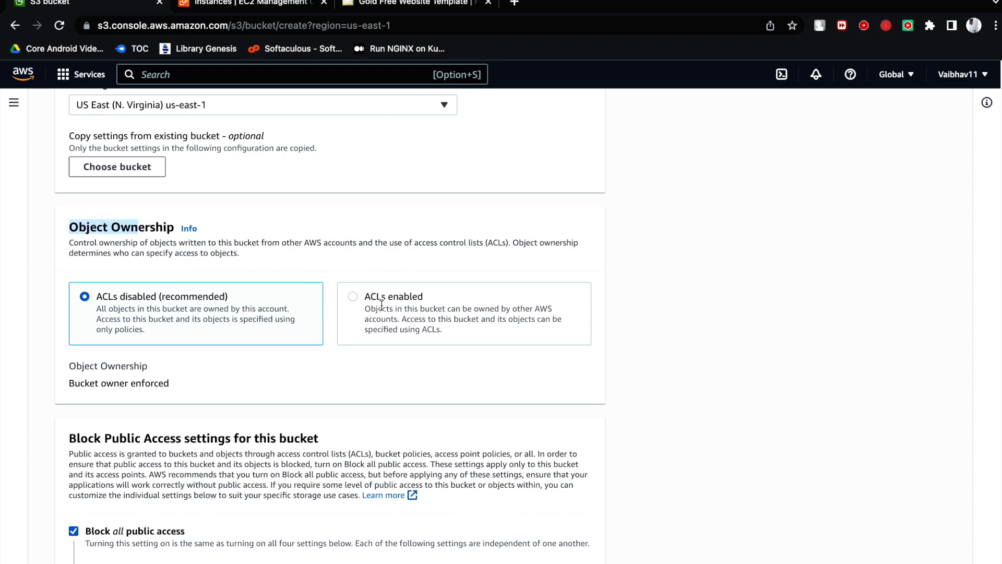
- Enable ACLs in the bucket's Object Ownership settings, keeping Bucket owner preferred
left_click(360, 302)
scroll(356, 318, "down", 3)
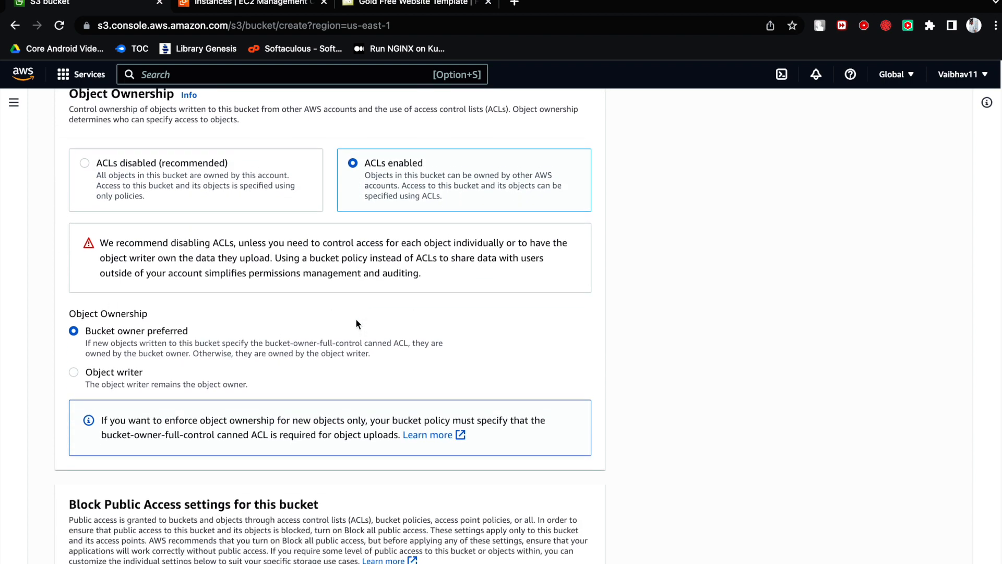
scroll(354, 324, "down", 2)
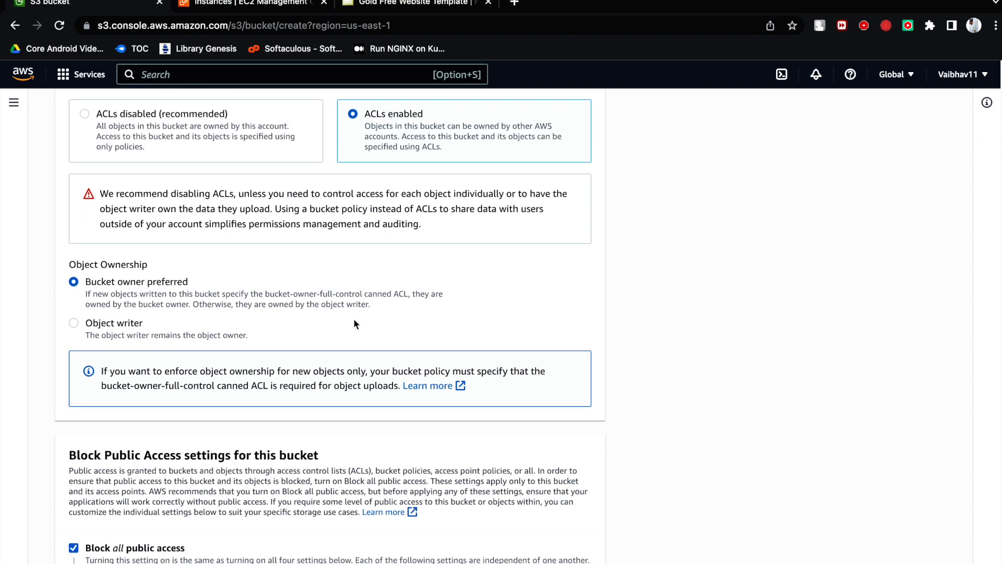
- Turn off Block all public access for the bucket and acknowledge that its objects might become public
scroll(275, 337, "down", 9)
scroll(211, 300, "up", 2)
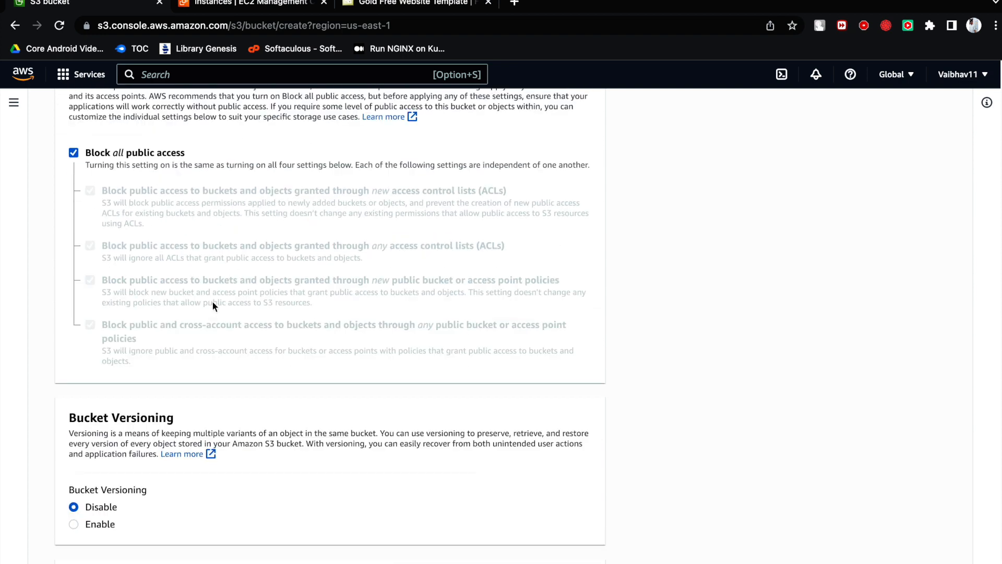
left_click(73, 163)
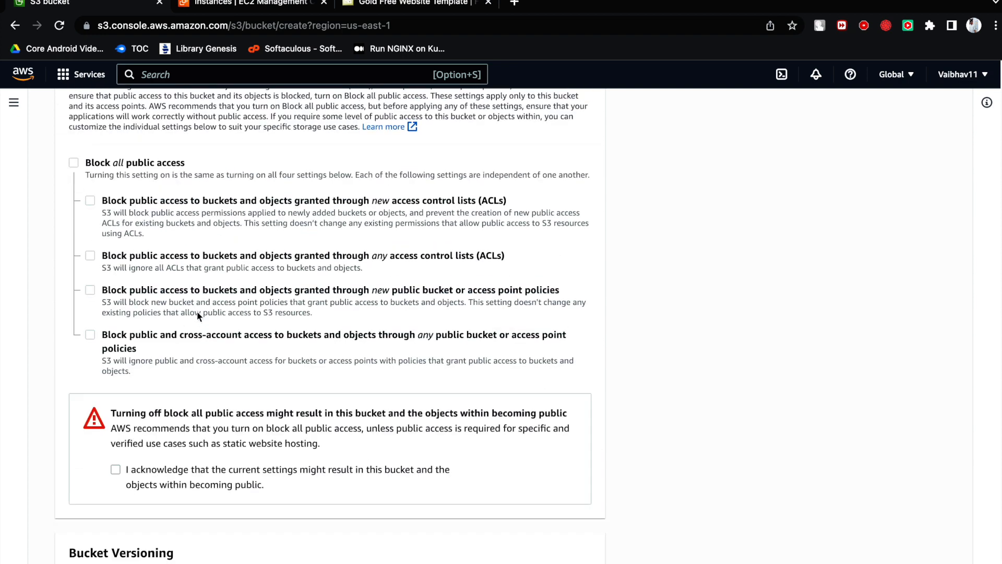
scroll(198, 306, "down", 1)
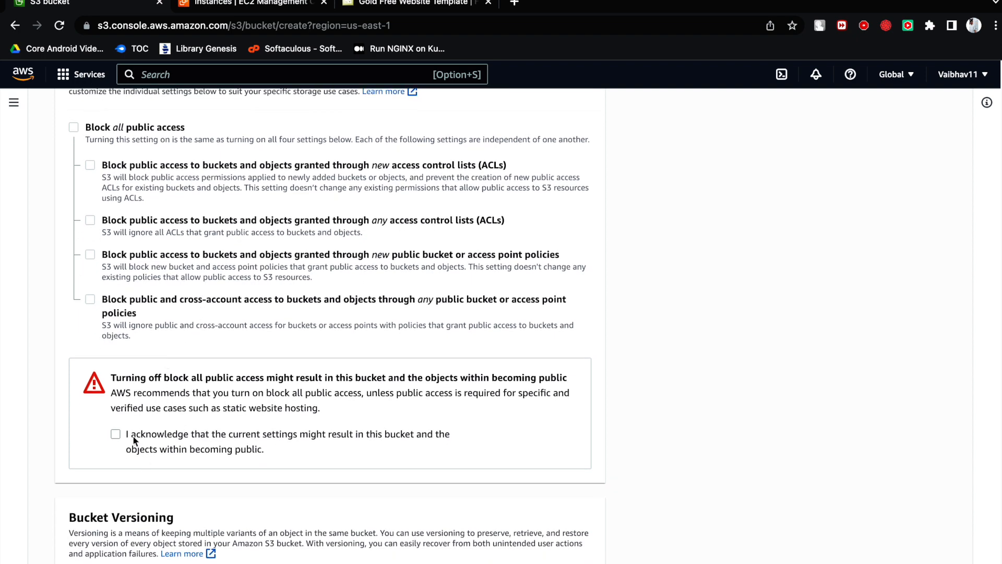
scroll(186, 443, "down", 3)
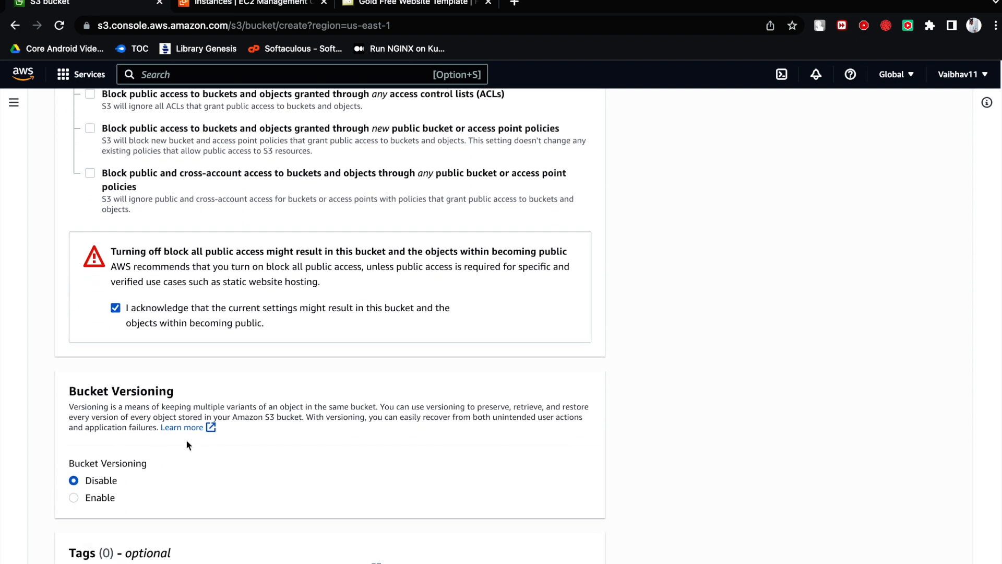
- Create the mrdevops bucket with versioning disabled and the remaining default settings, and open it
scroll(187, 443, "down", 4)
scroll(187, 444, "down", 2)
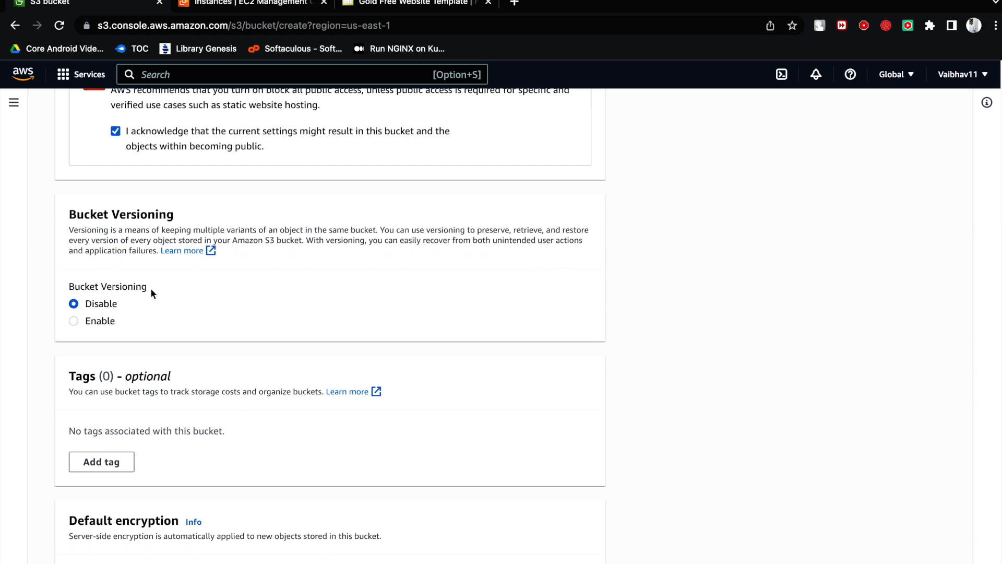
scroll(165, 344, "down", 5)
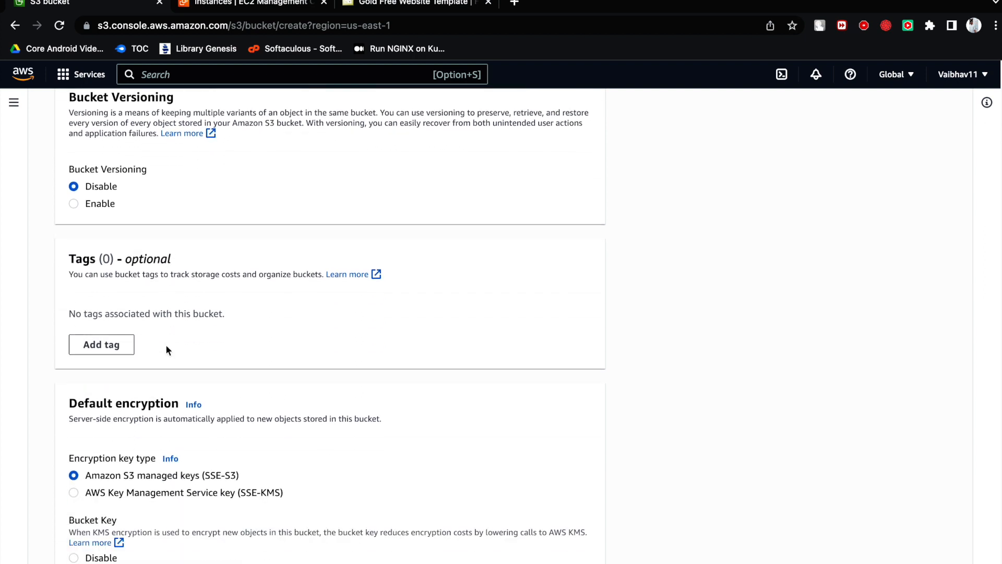
scroll(166, 354, "down", 5)
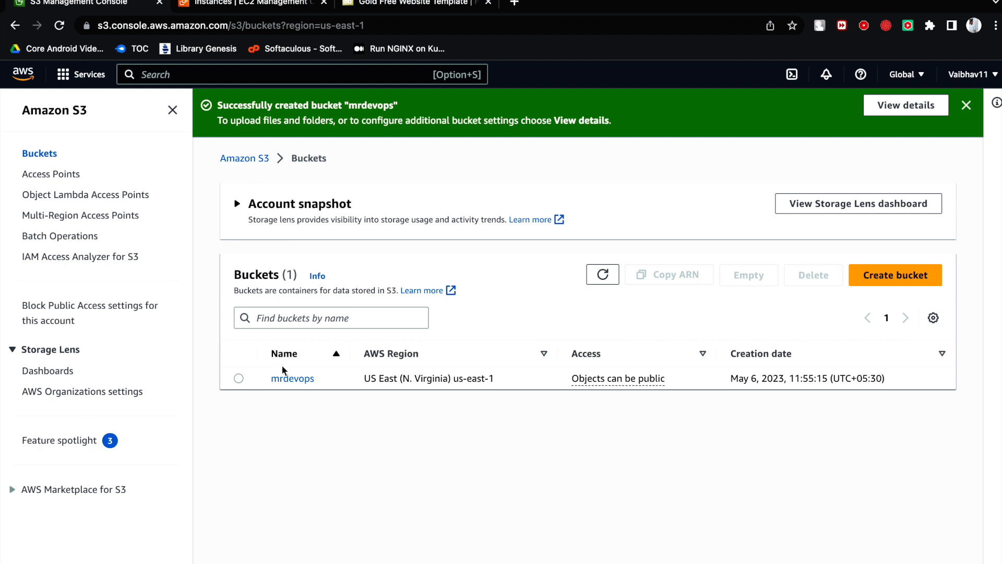
left_click(302, 381)
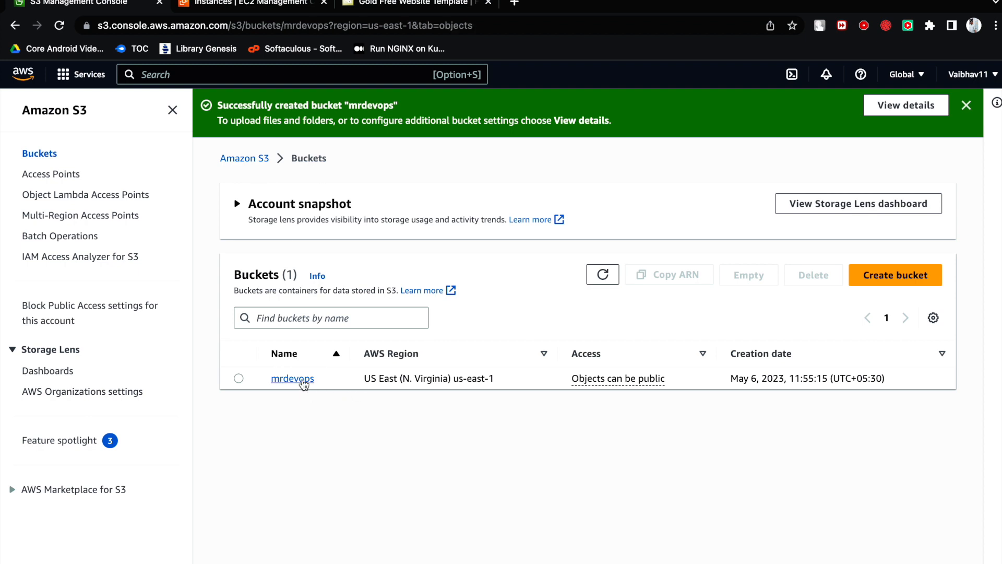
- Download the Goid website template from free-css.com and show the zip file in the Finder Downloads folder
left_click(409, 4)
left_click(270, 460)
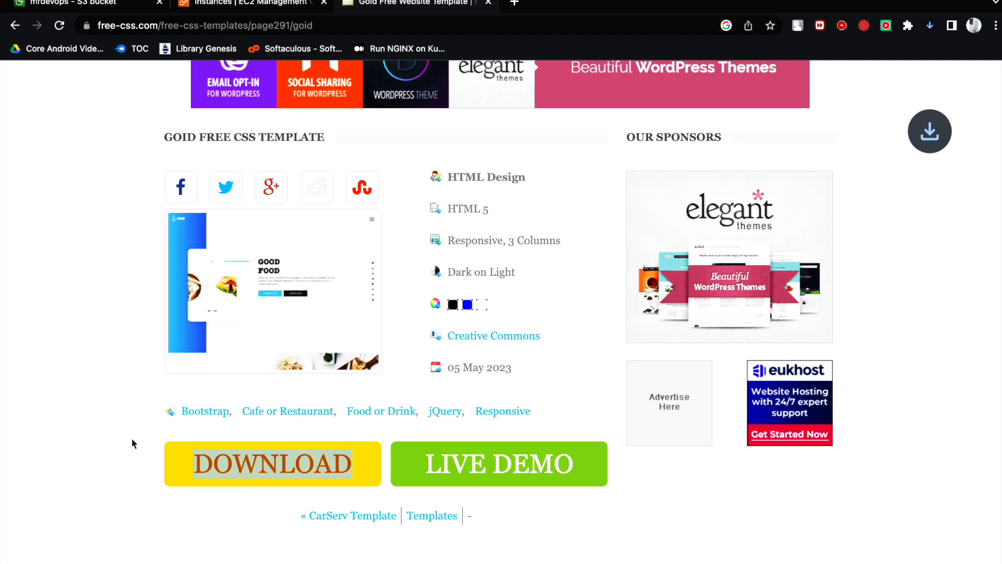
left_click(267, 7)
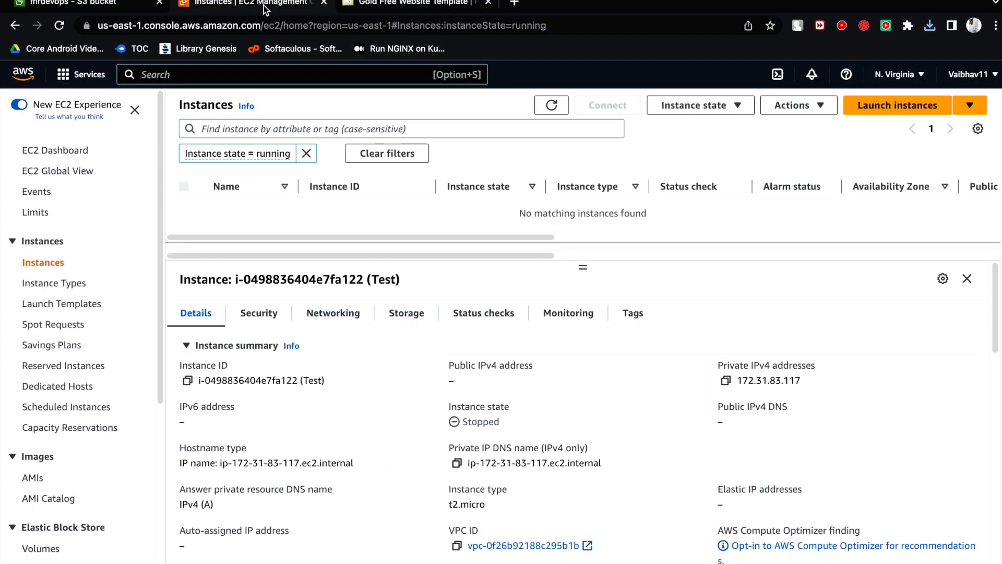
left_click(929, 27)
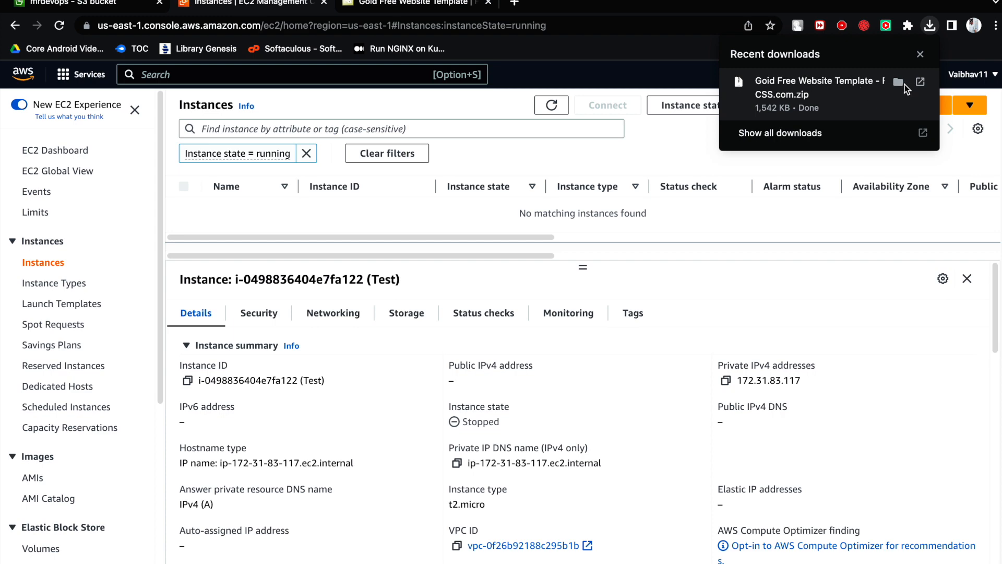
left_click(899, 83)
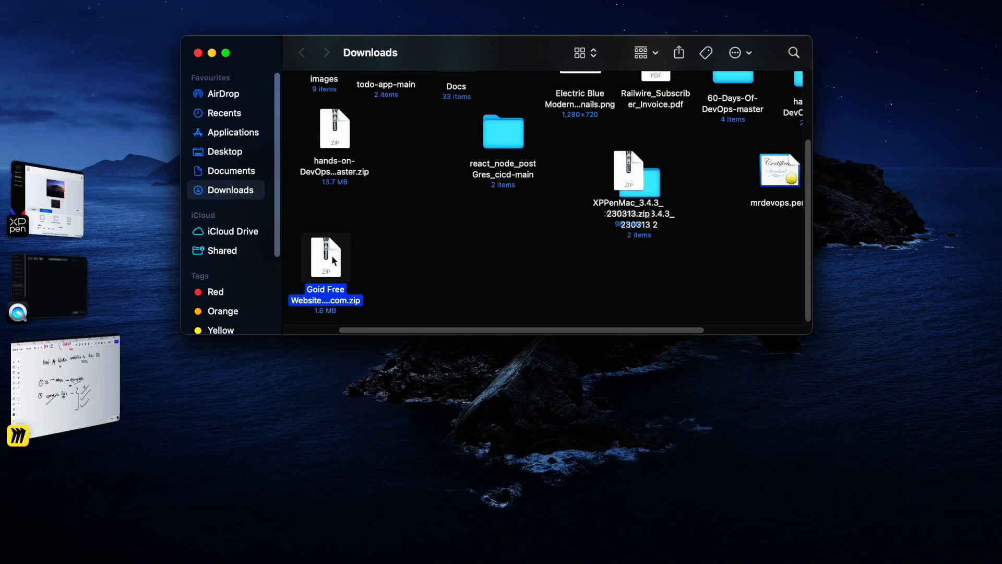
- Extract the Goid template archive in Downloads and check the contents of the goid-html folder
right_click(332, 259)
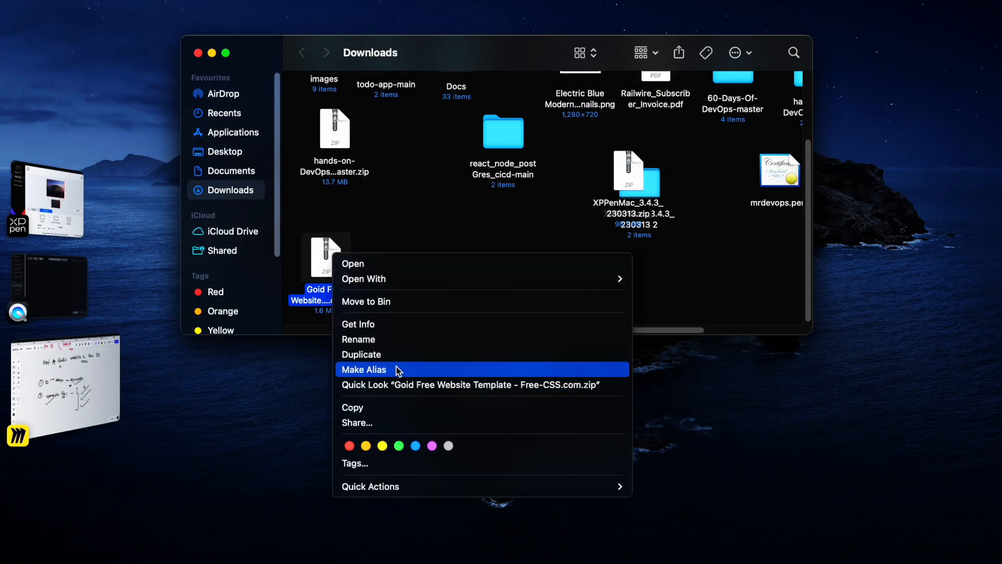
left_click(377, 268)
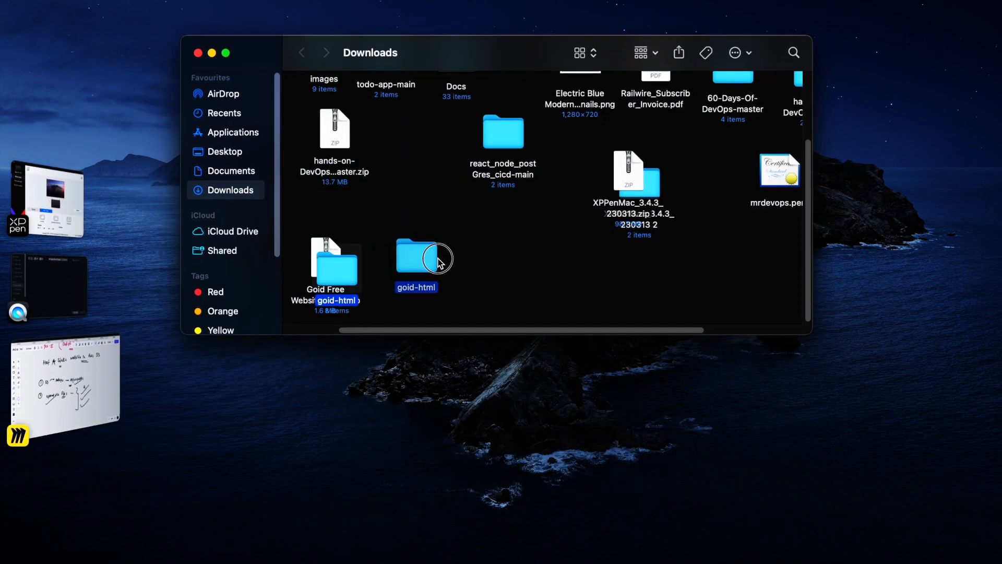
left_click(417, 263)
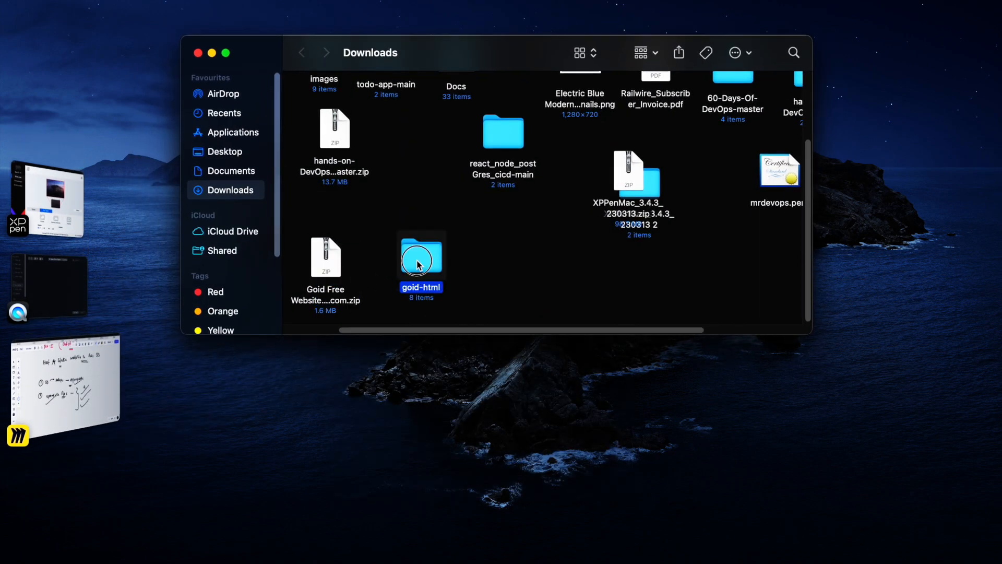
double_click(417, 264)
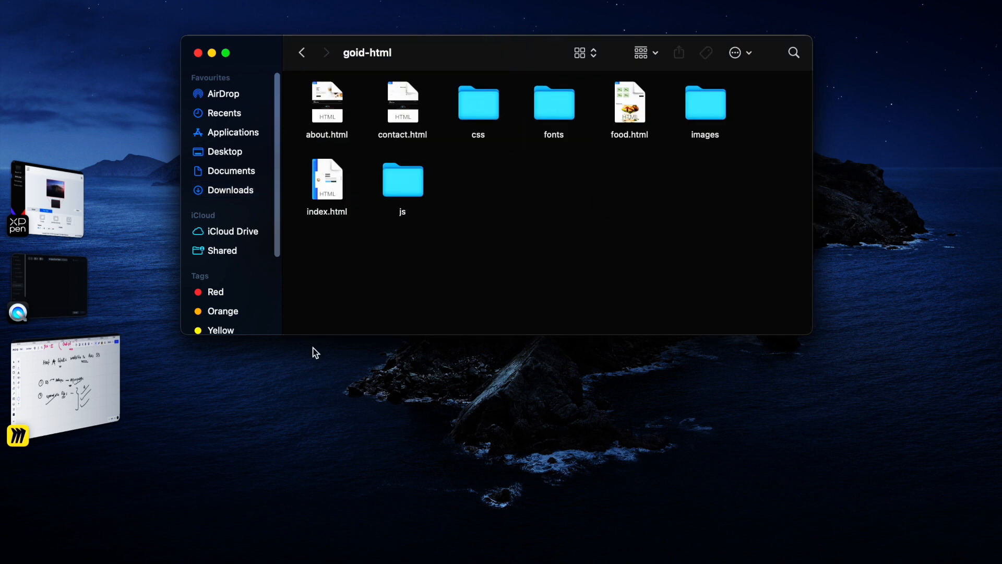
left_click(306, 57)
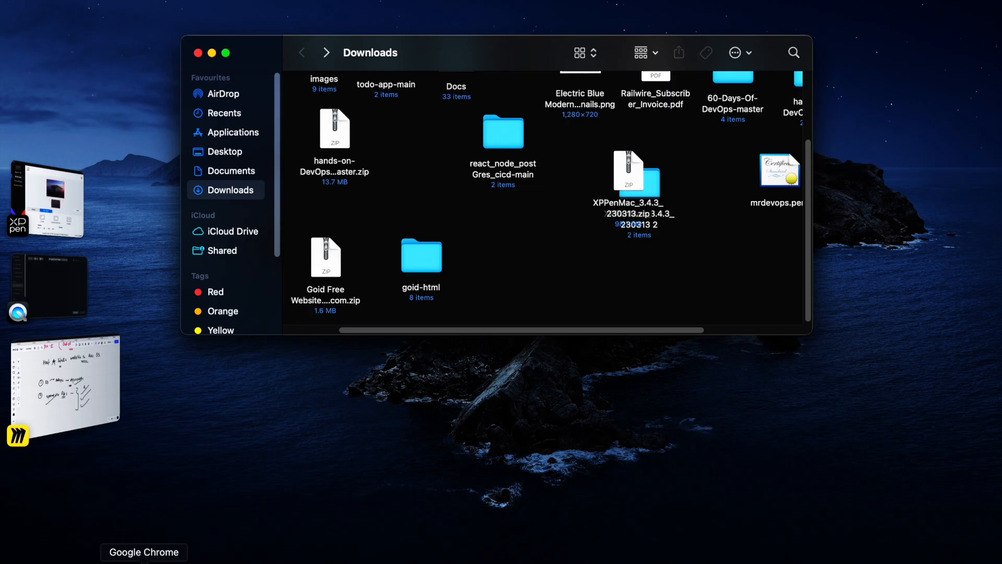
- Switch to Google Chrome and upload all files and folders from goid-html to the mrdevops bucket
left_click(144, 562)
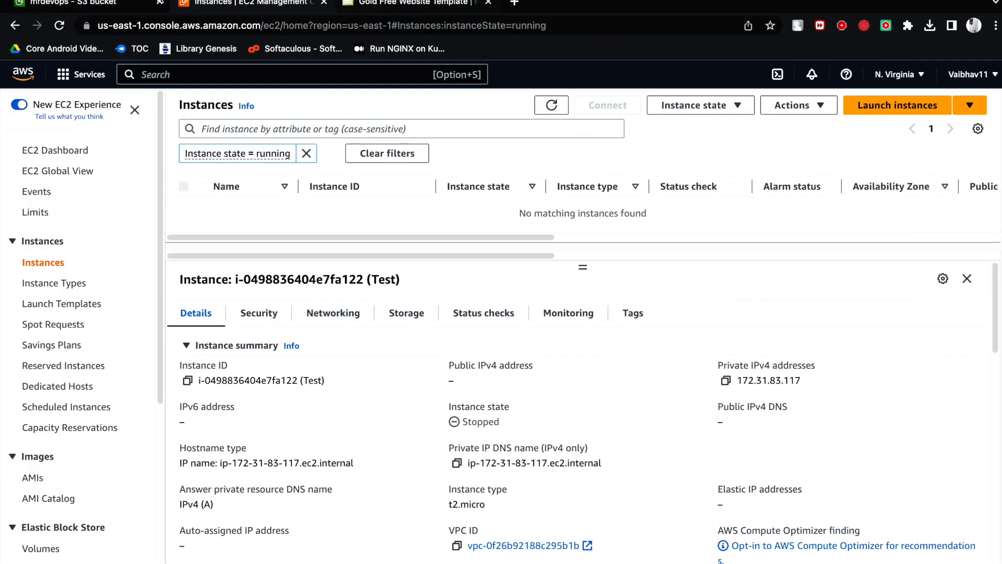
left_click(112, 6)
left_click(593, 492)
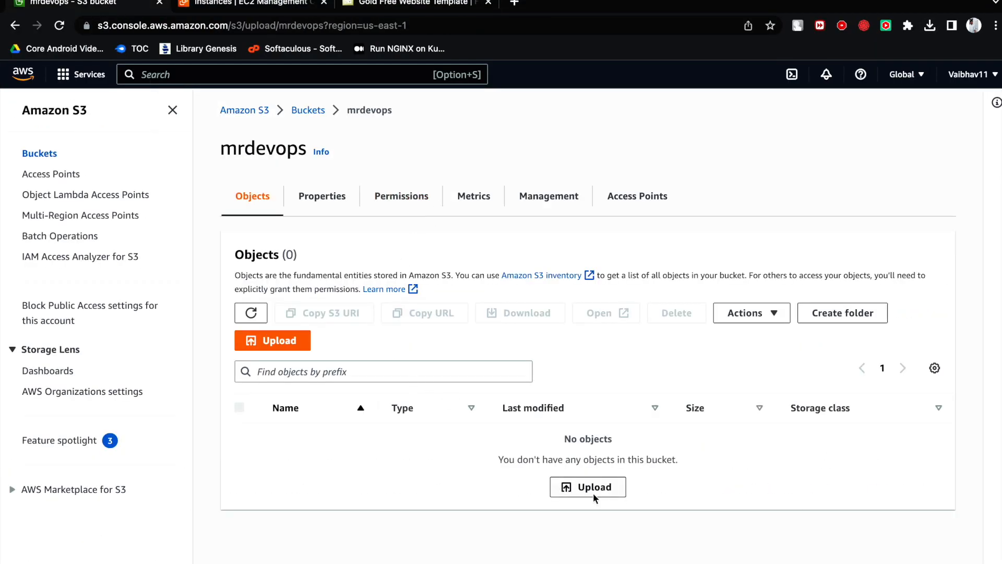
left_click(475, 282)
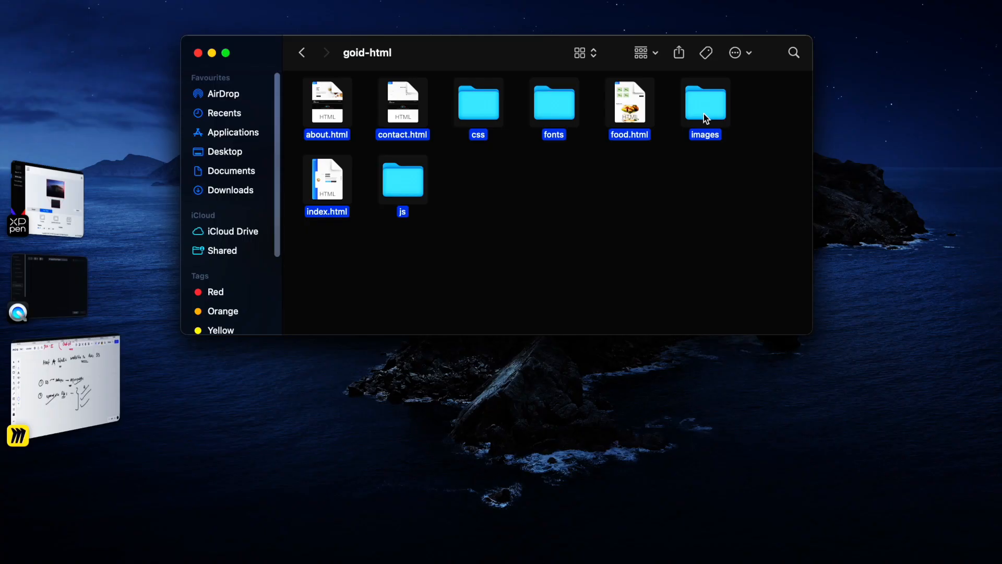
left_click_drag(704, 118, 573, 219)
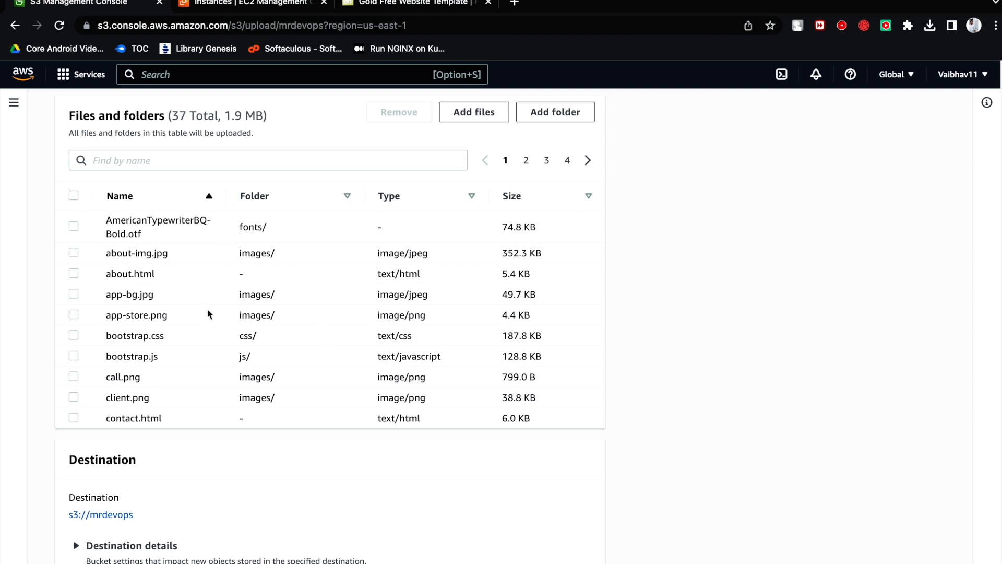
scroll(208, 313, "down", 4)
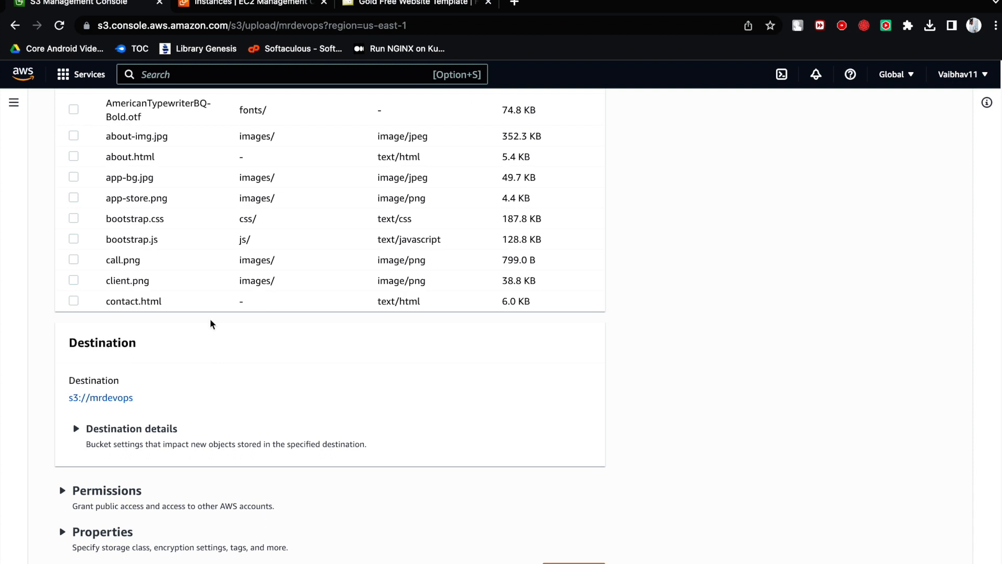
left_click(574, 560)
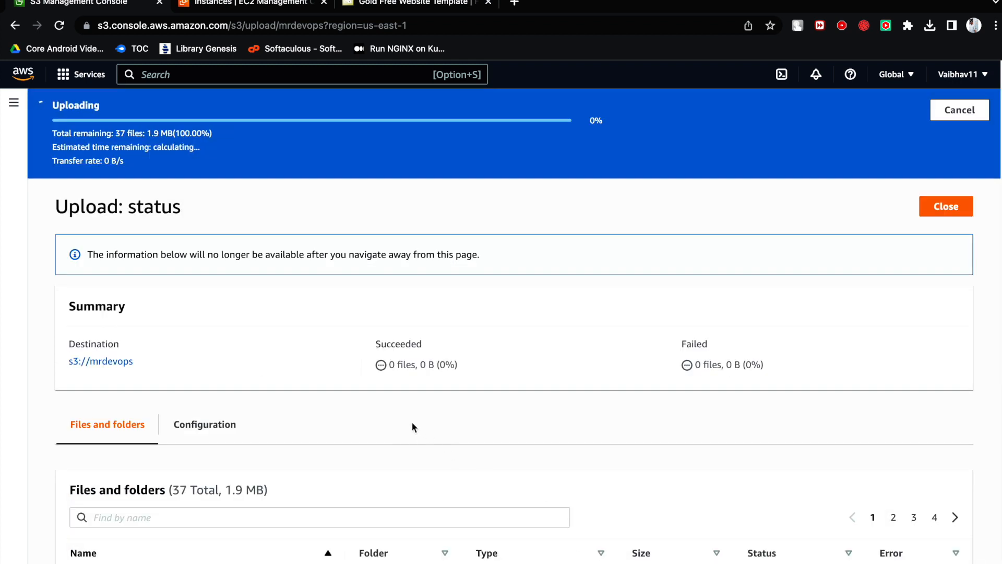
scroll(368, 419, "down", 7)
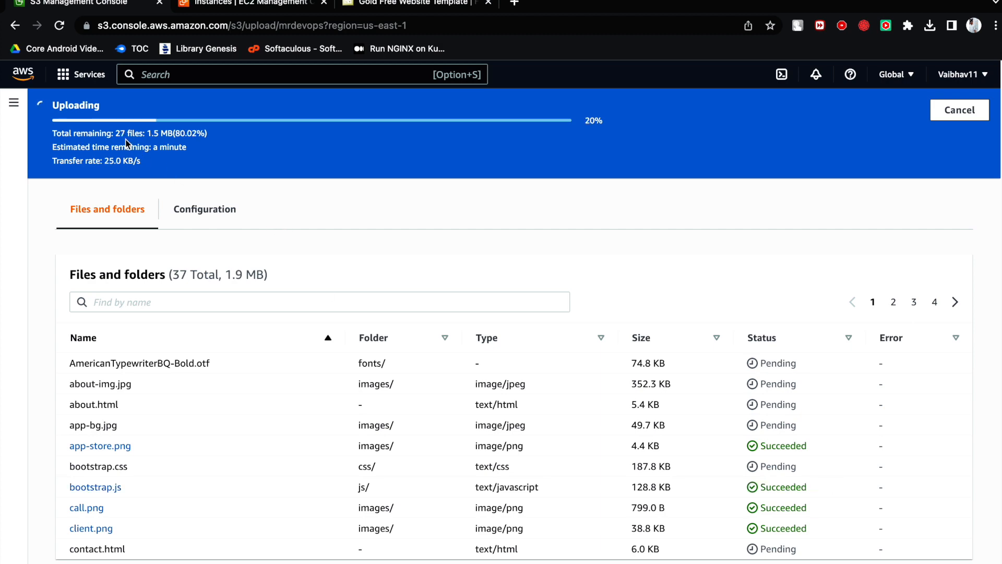
- Open the selected goid-html items from Finder and close the Goid template pages that open in Google Chrome
key("super+Tab")
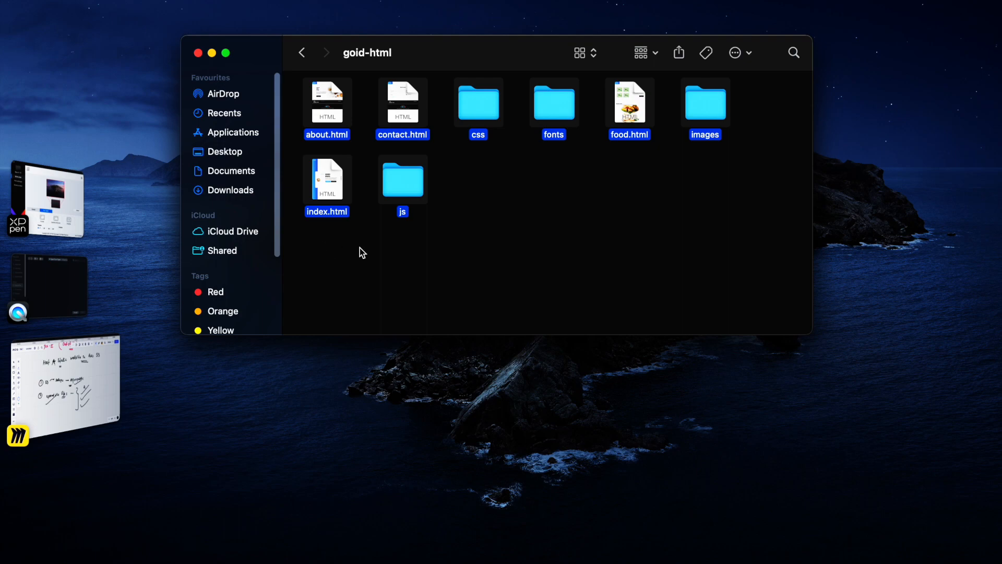
double_click(487, 111)
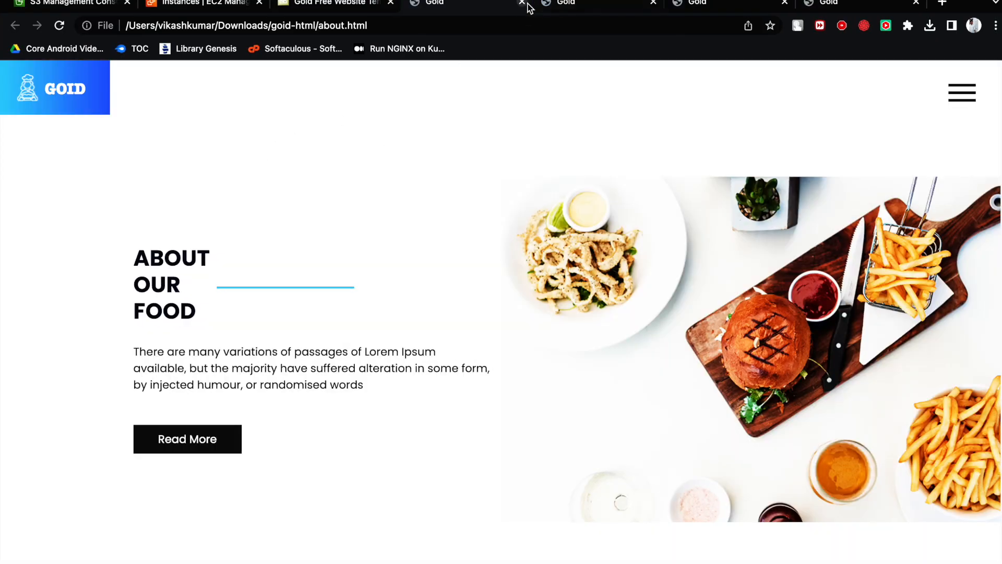
left_click(522, 3)
left_click(522, 3)
left_click(522, 2)
left_click(522, 2)
left_click(299, 2)
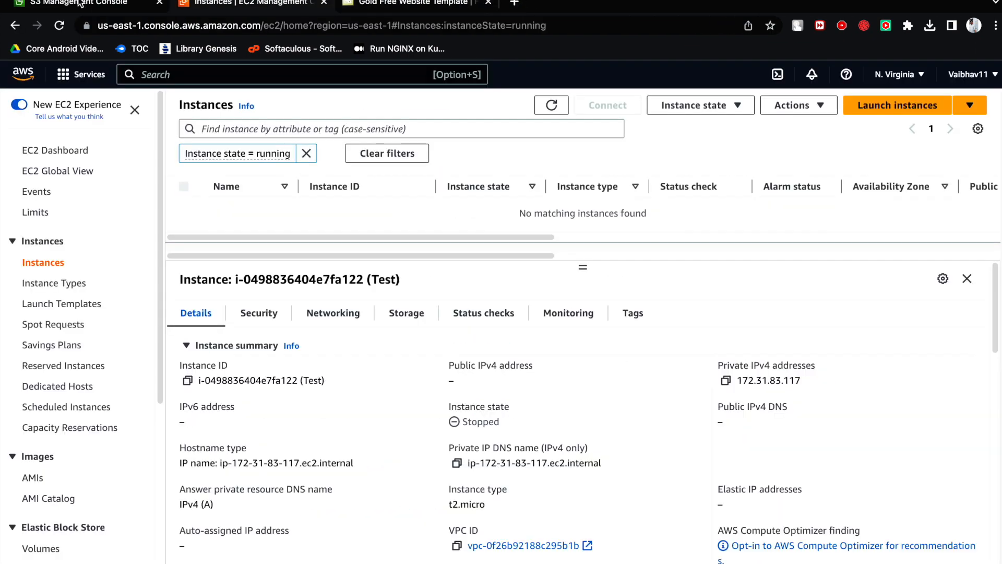
- Return to Finder and close the extra js, images, fonts and css folder windows
key("super+Tab")
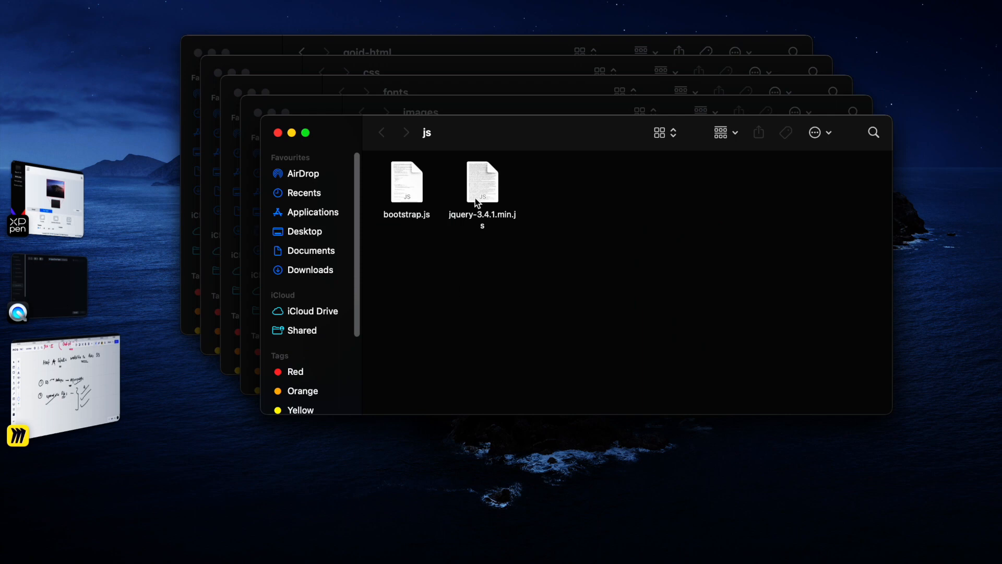
left_click(278, 132)
left_click(258, 112)
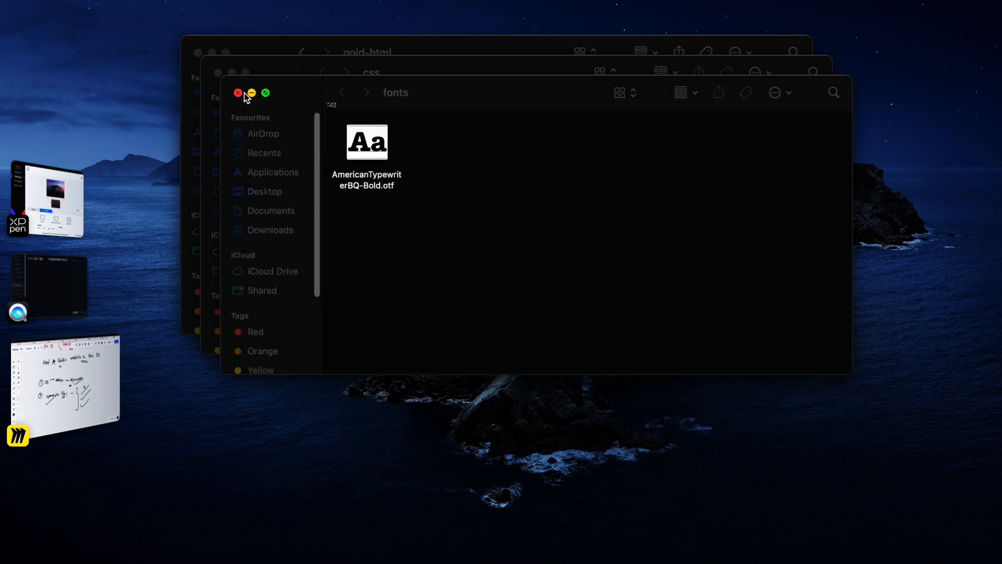
left_click(237, 93)
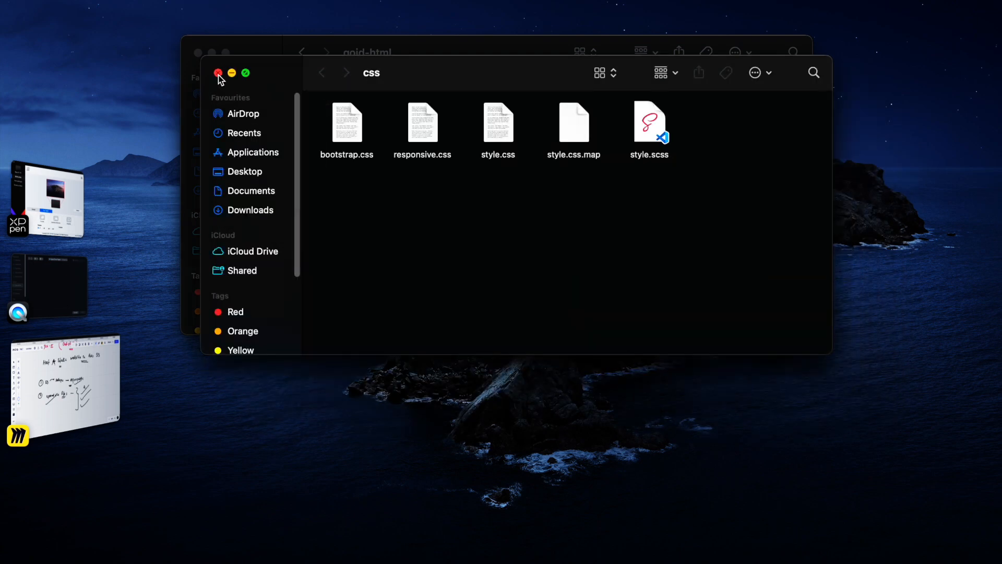
left_click(218, 73)
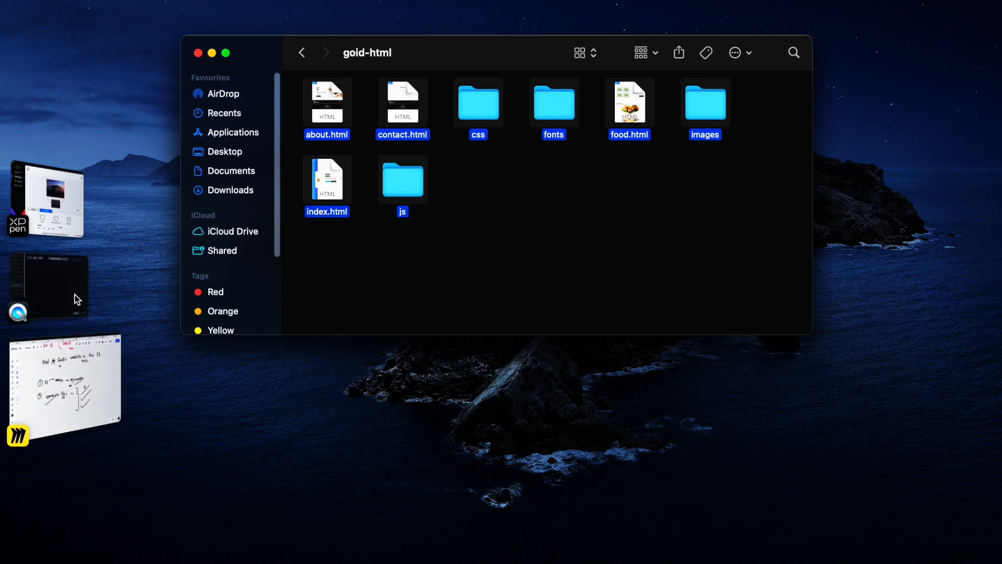
- Switch back to the S3 upload in Google Chrome and close its status page to return to the mrdevops objects
left_click(157, 557)
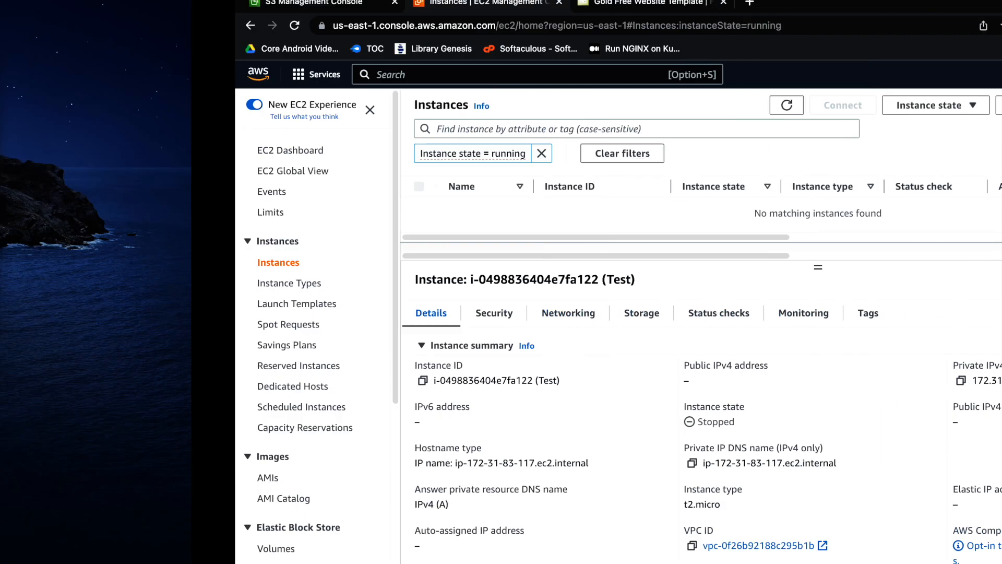
left_click(116, 5)
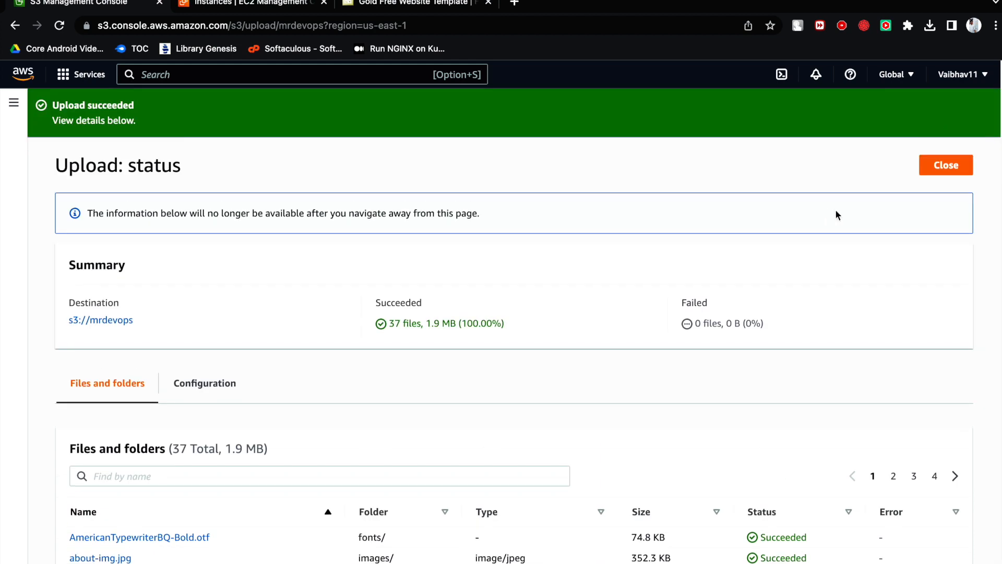
left_click(942, 171)
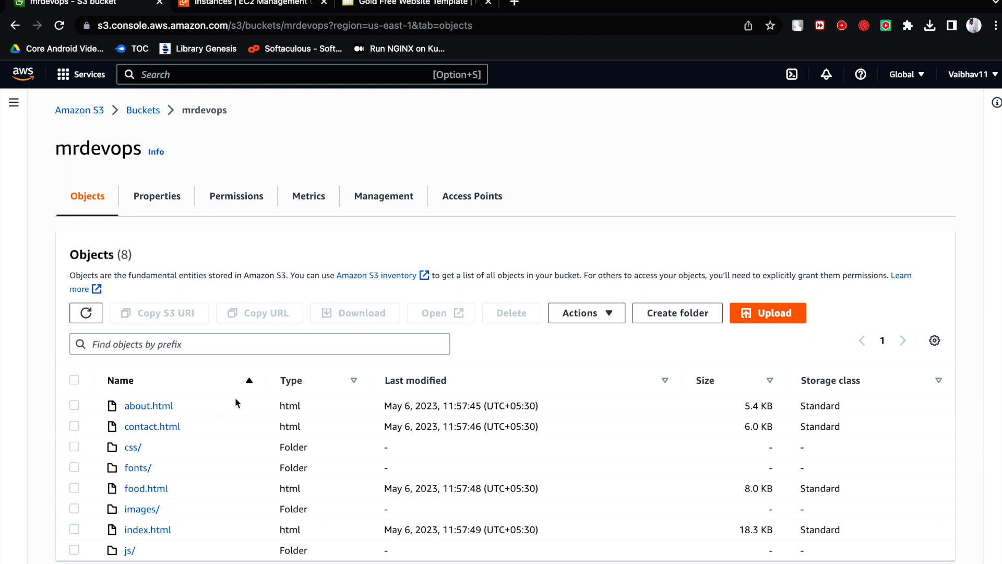
- Open the static website hosting settings in the mrdevops bucket's properties for editing
left_click(154, 448)
left_click_drag(154, 447, 113, 448)
left_click_drag(167, 551, 114, 551)
left_click(174, 214)
scroll(235, 384, "down", 8)
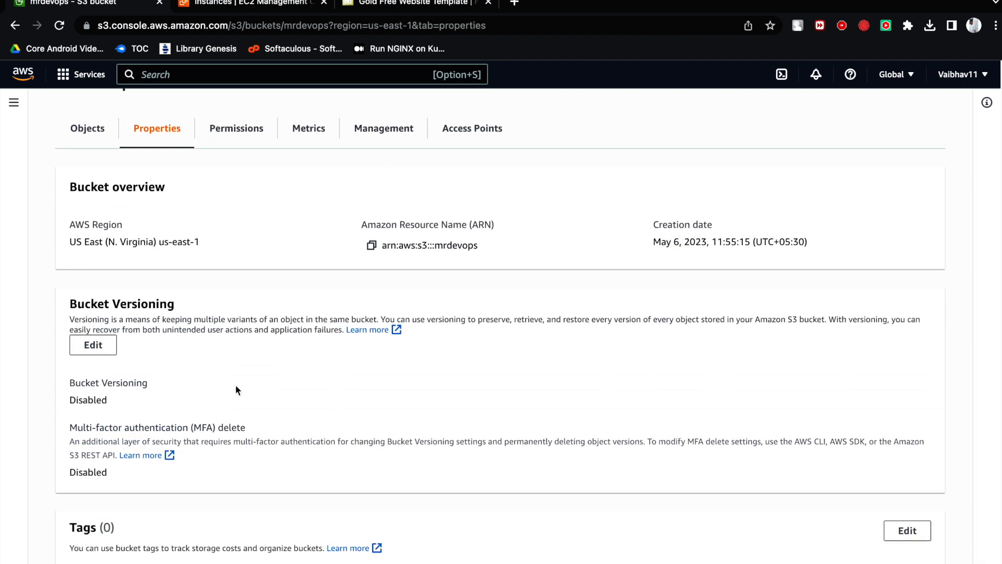
scroll(236, 391, "down", 20)
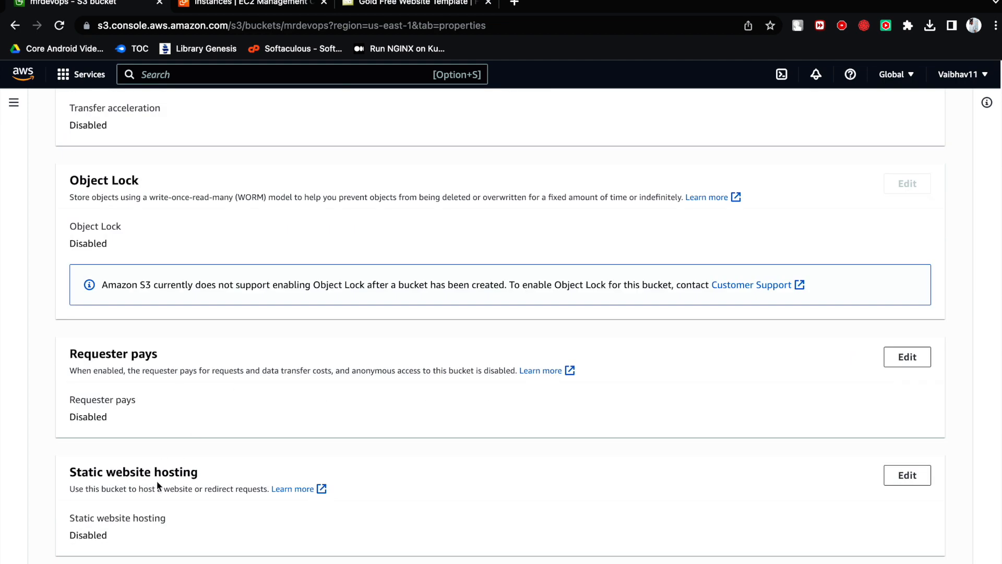
double_click(78, 535)
left_click(906, 475)
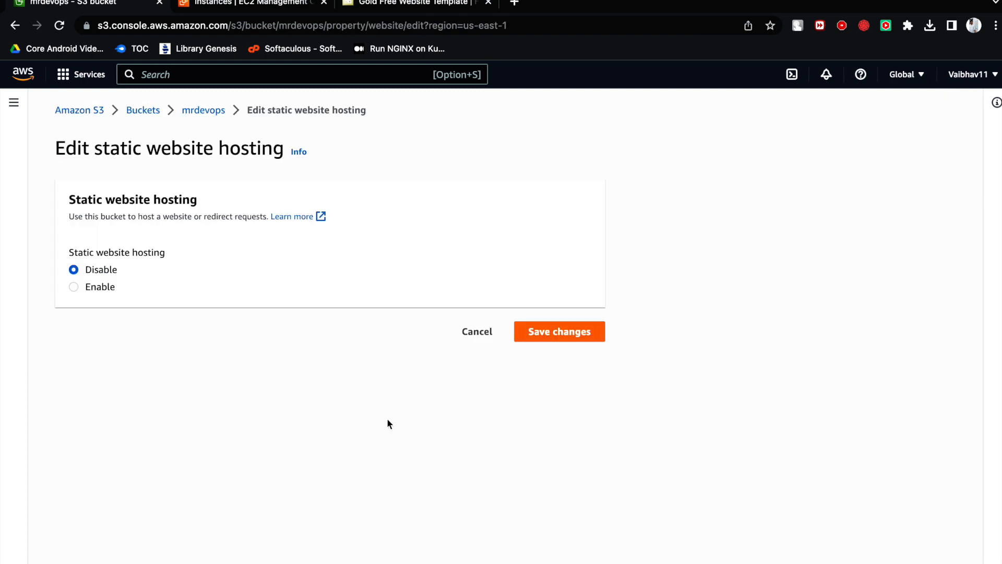
- Enable static website hosting for the bucket with the hosting type "Host a static website"
left_click(85, 289)
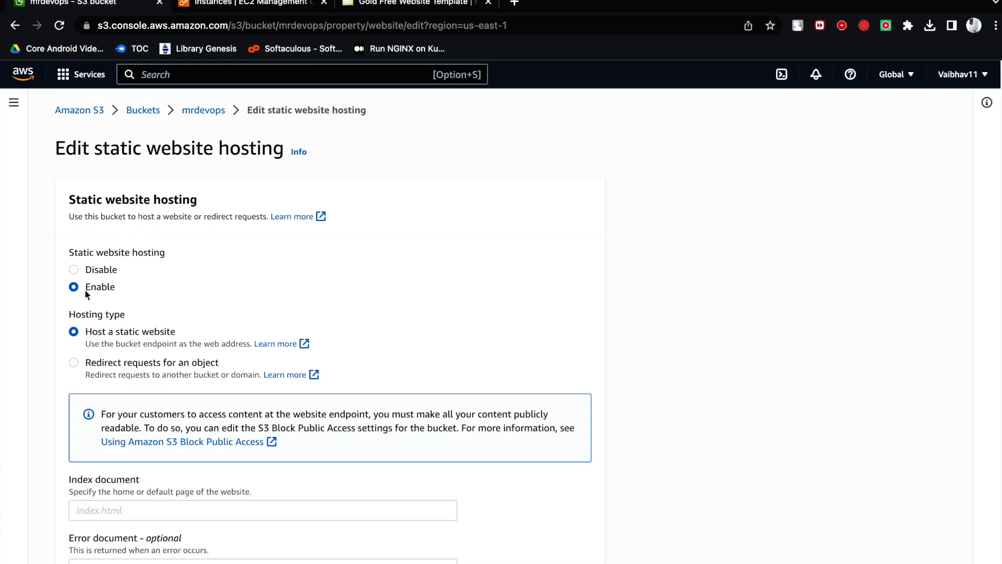
scroll(123, 315, "down", 3)
scroll(121, 312, "down", 2)
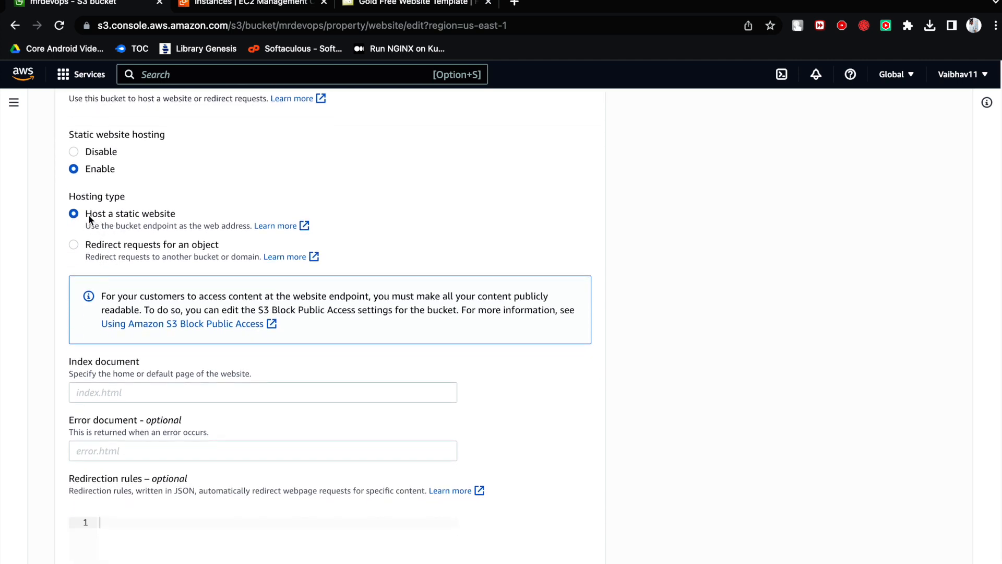
left_click_drag(85, 213, 174, 219)
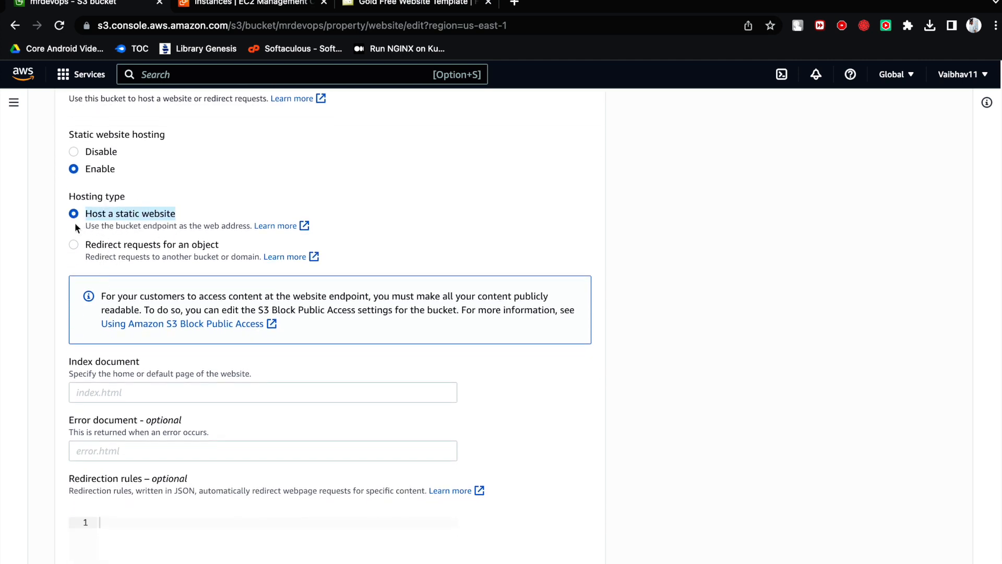
scroll(81, 334, "down", 3)
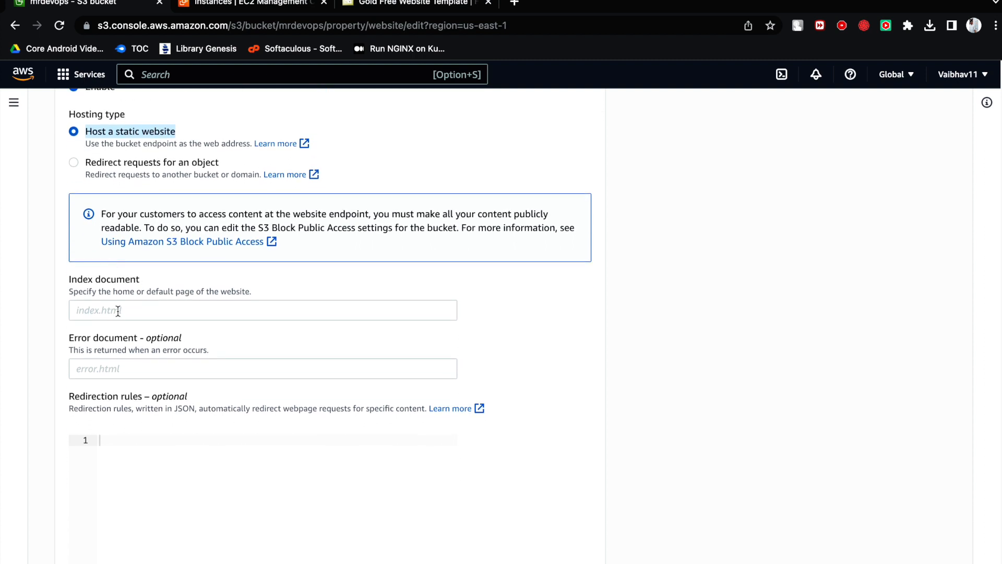
left_click(118, 311)
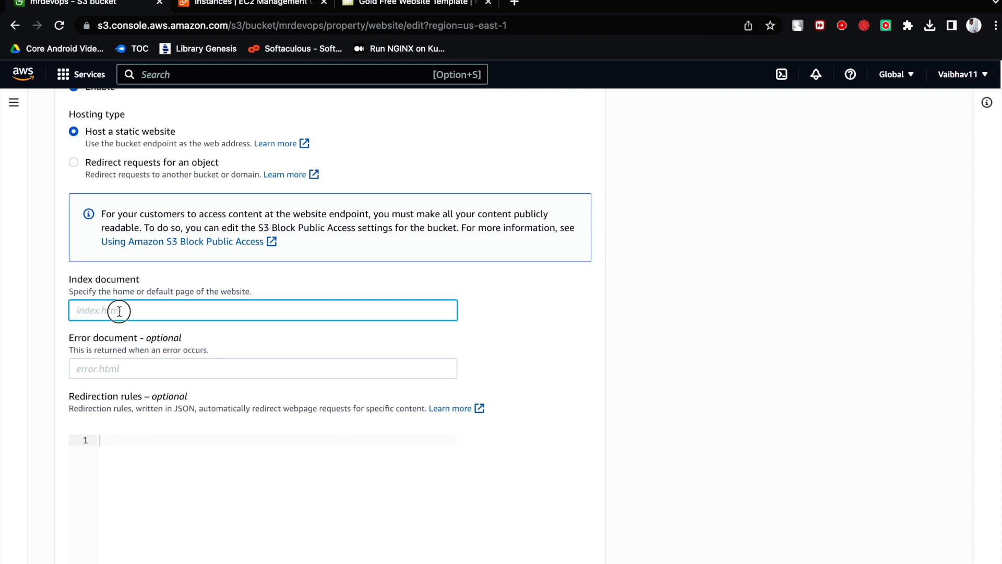
- Duplicate the current browser tab and open the mrdevops bucket's object list in the copy
right_click(76, 4)
left_click(132, 91)
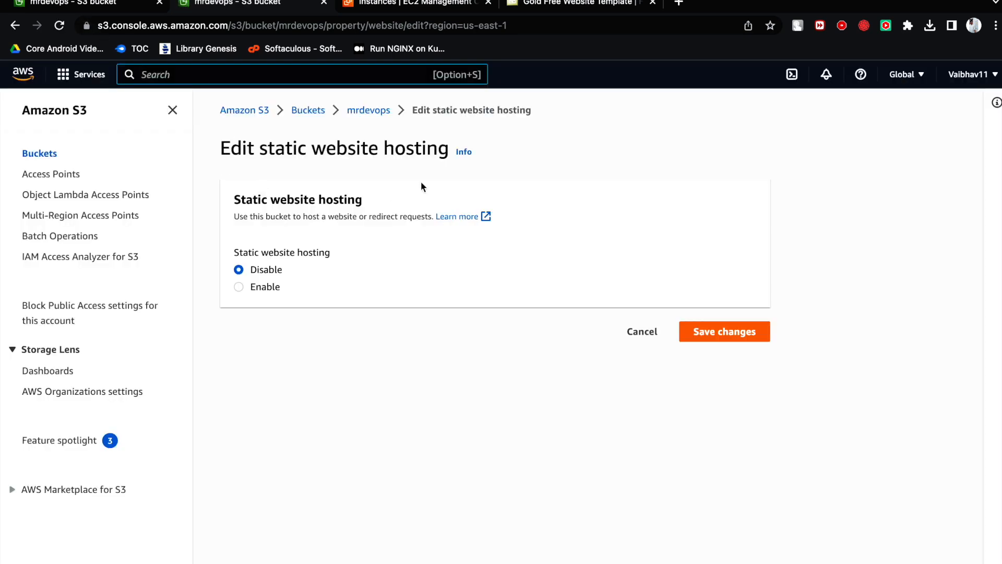
left_click(324, 116)
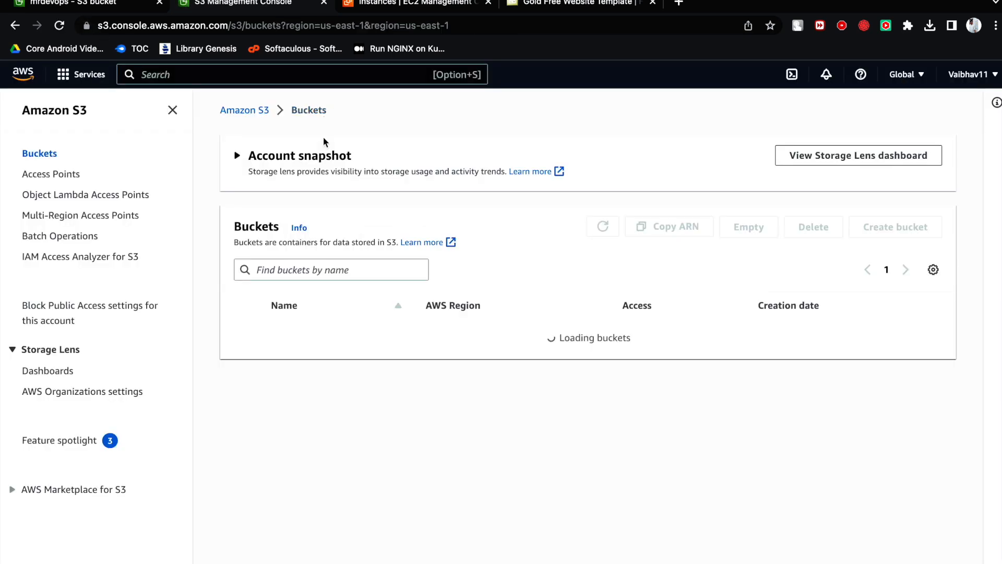
left_click(302, 334)
scroll(324, 455, "down", 1)
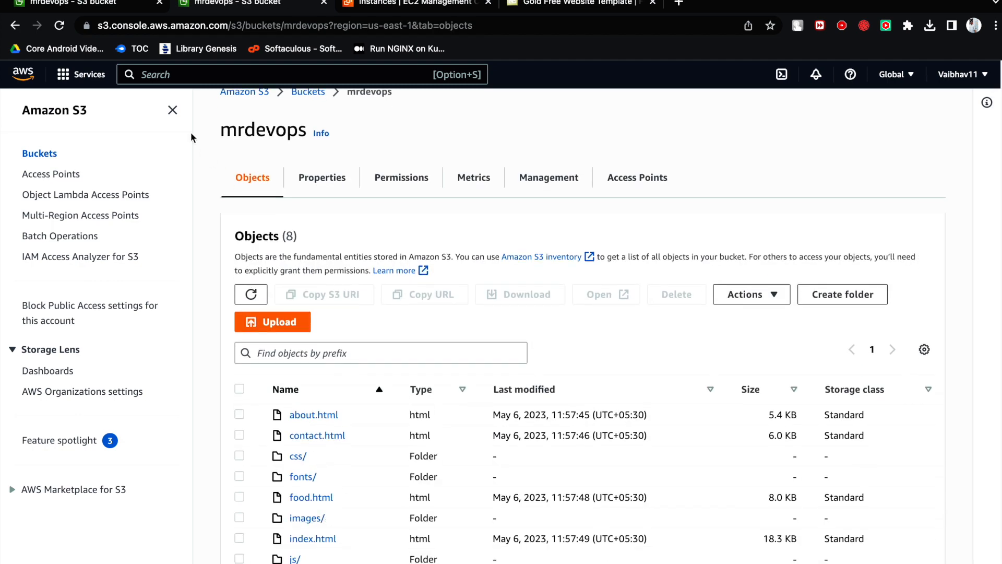
- Return to the hosting settings, set the index document to index.html and save the changes
left_click(103, 7)
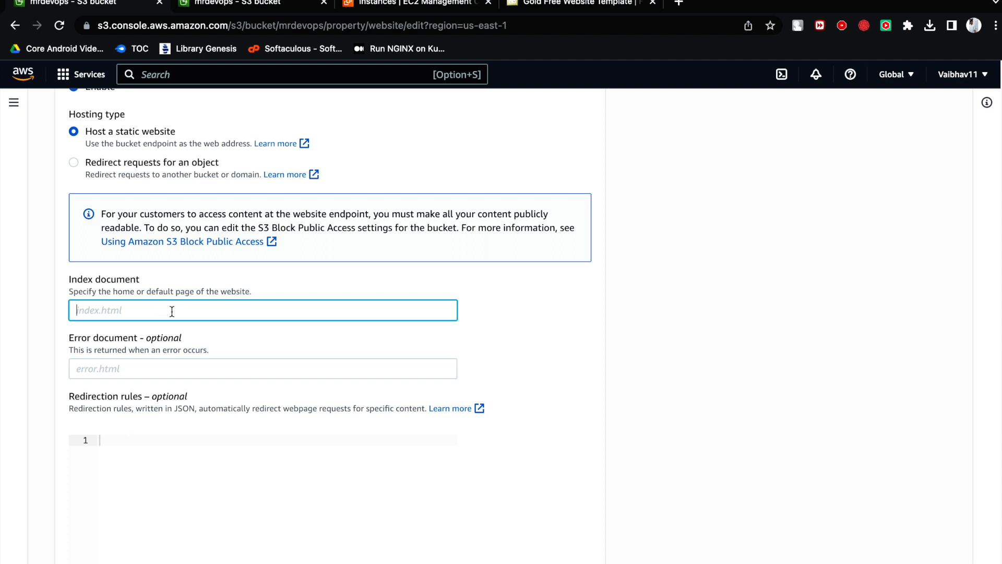
type("index.html")
scroll(185, 337, "down", 3)
left_click(112, 227)
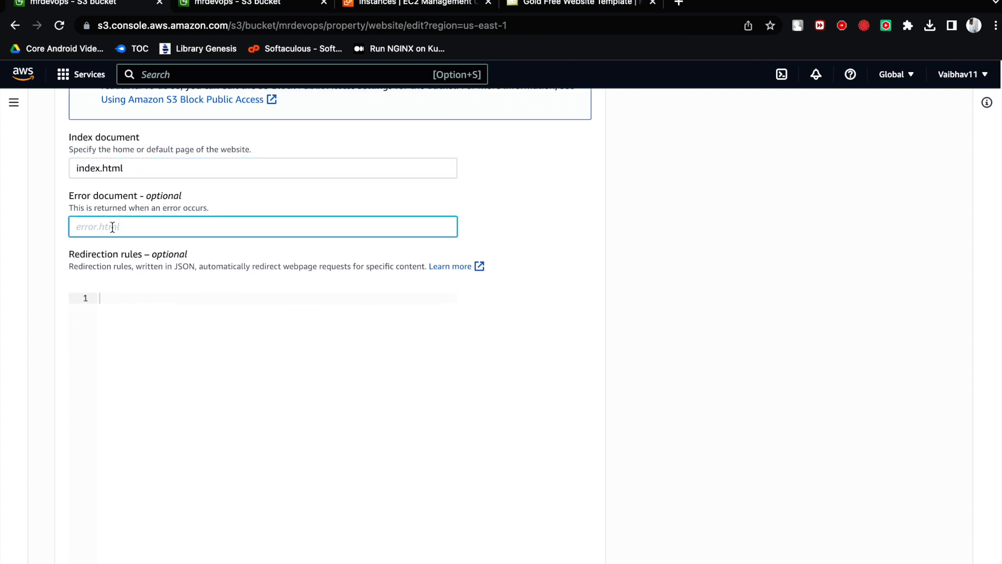
scroll(150, 268, "down", 1)
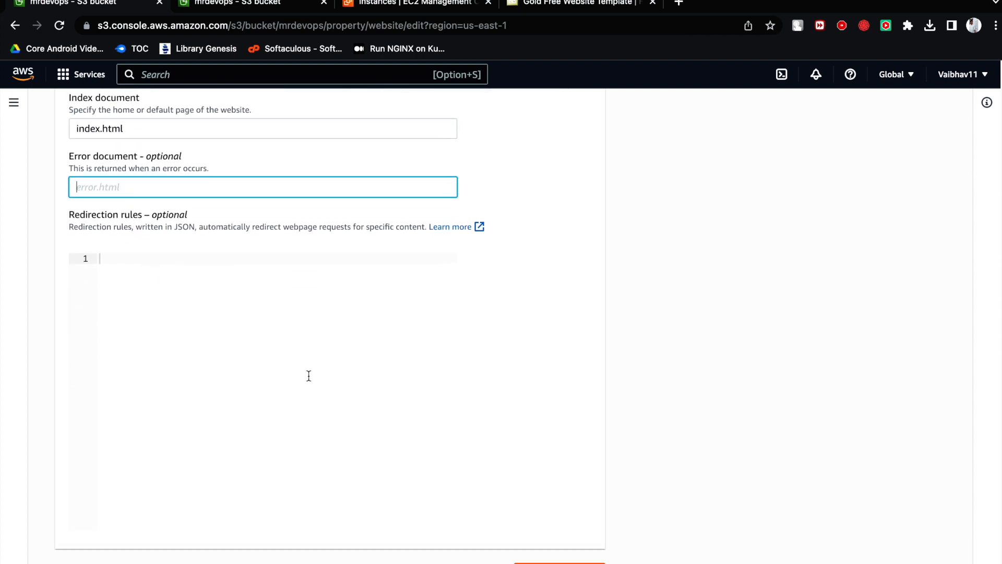
left_click(554, 563)
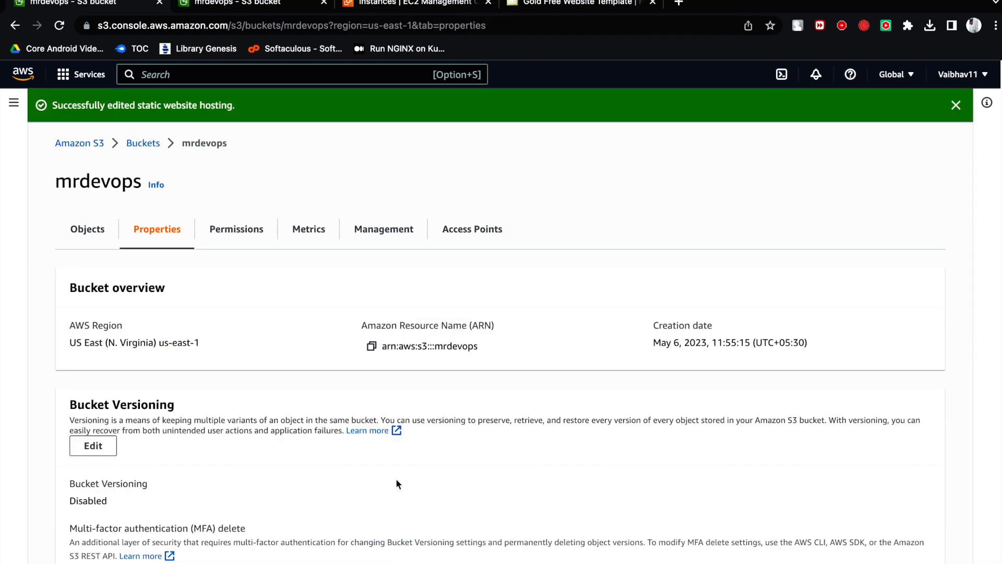
- Open the bucket website endpoint listed under static website hosting
scroll(341, 450, "down", 20)
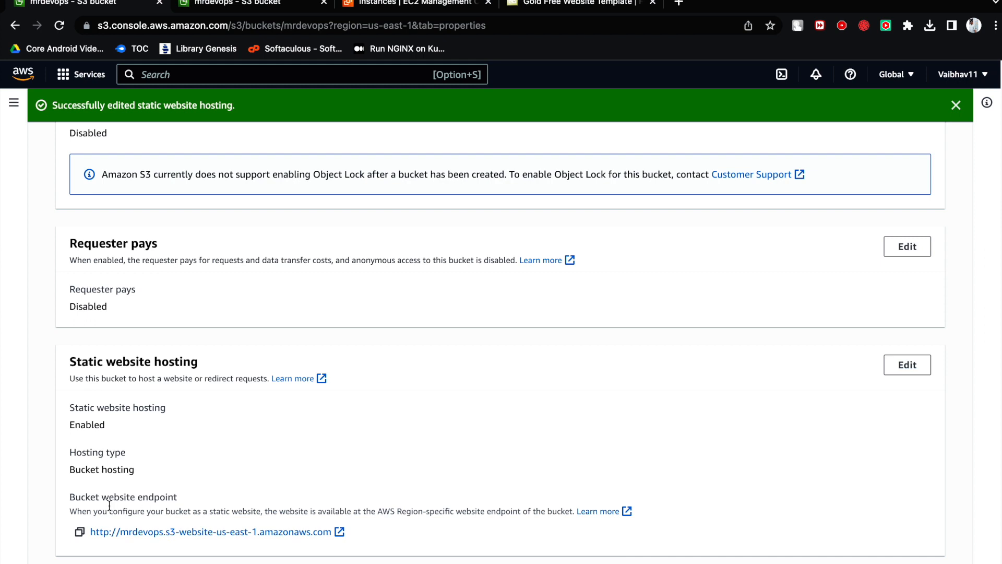
left_click_drag(175, 497, 71, 493)
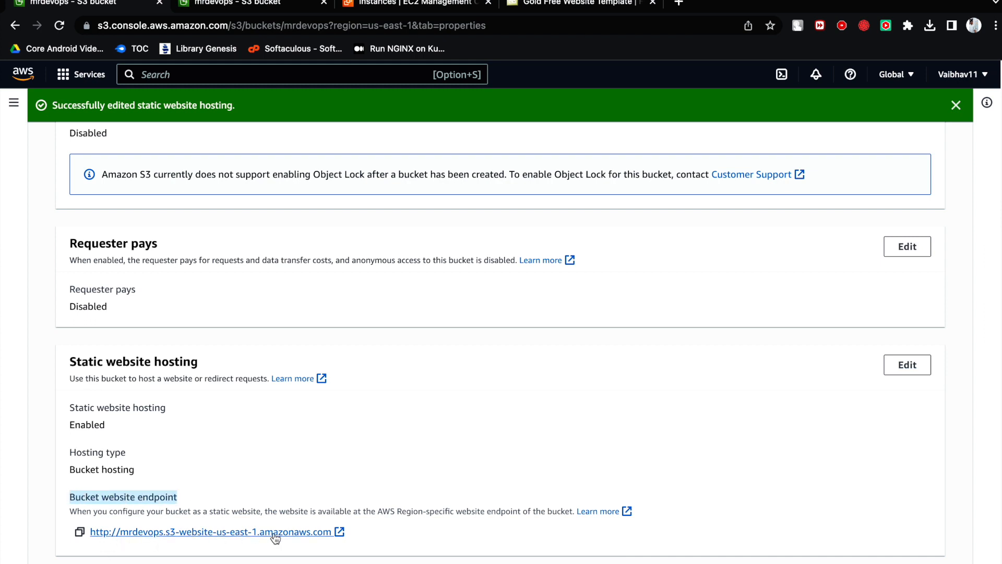
left_click(340, 532)
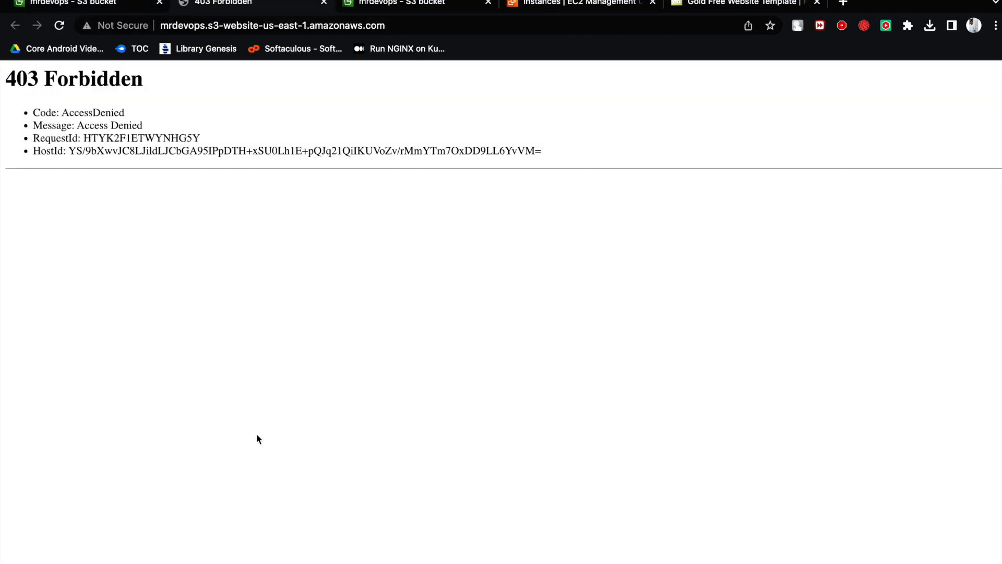
- Examine the heading and response code details on the website endpoint page, and close that page
left_click_drag(7, 85, 598, 163)
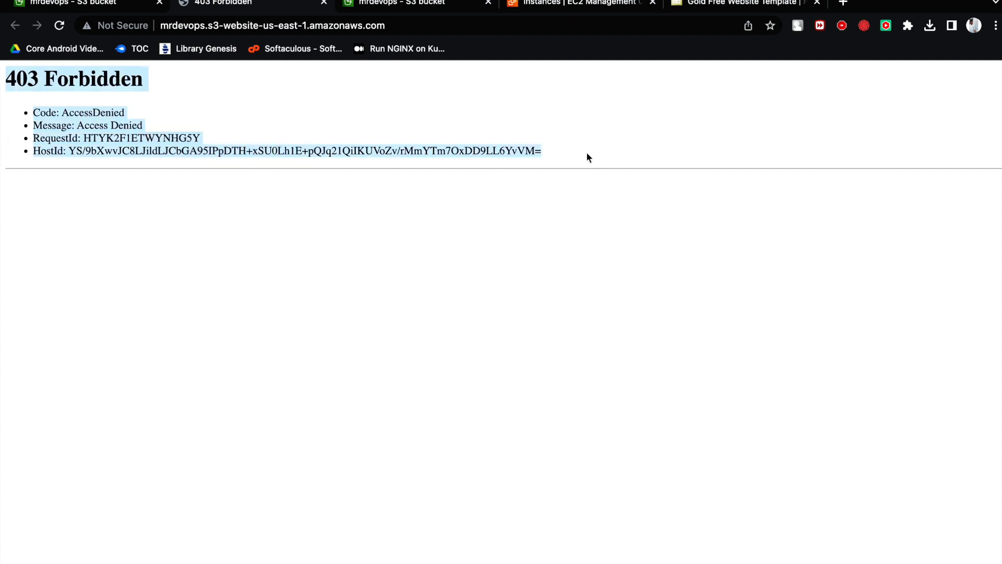
left_click(587, 154)
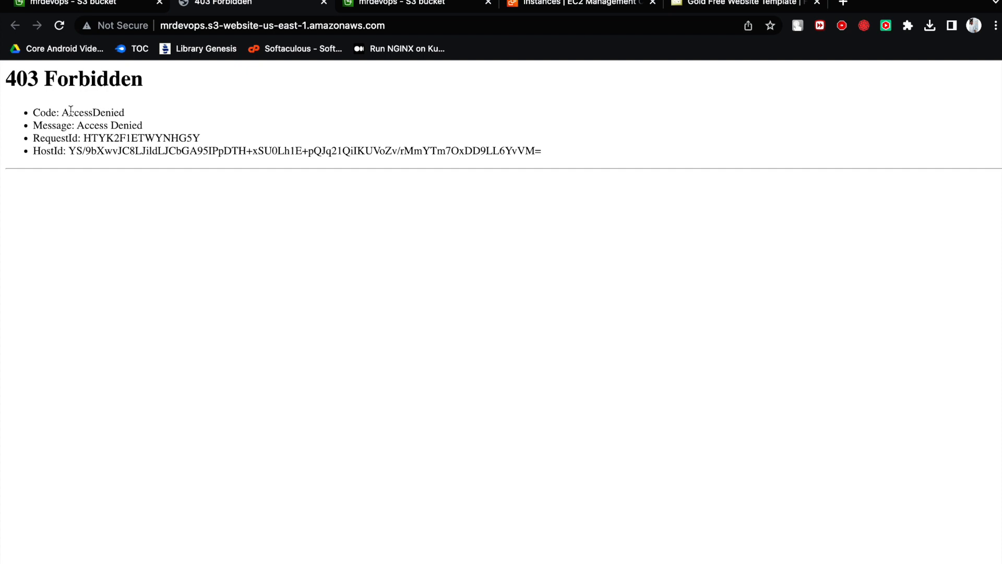
left_click_drag(64, 112, 125, 115)
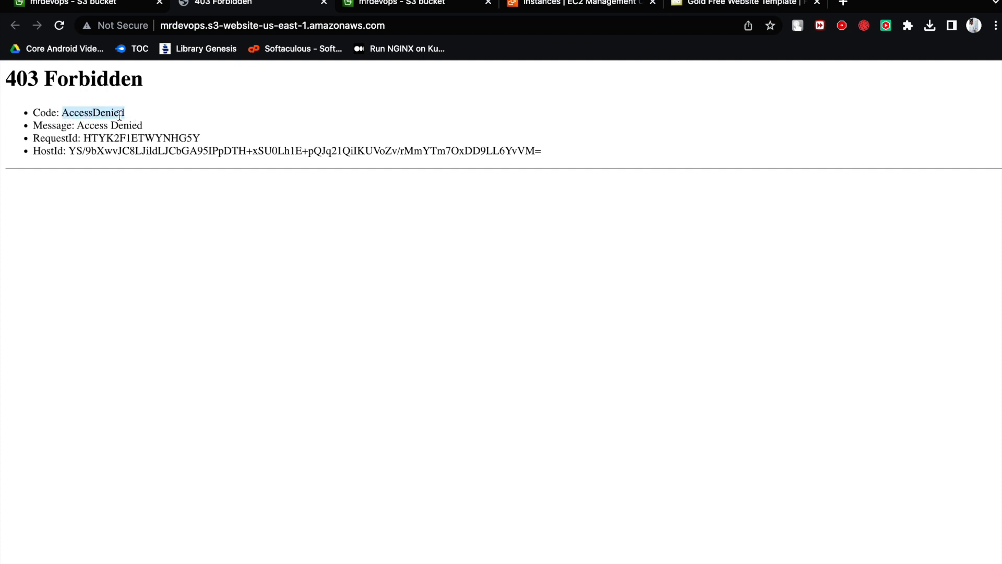
left_click(46, 114)
left_click_drag(30, 112, 135, 109)
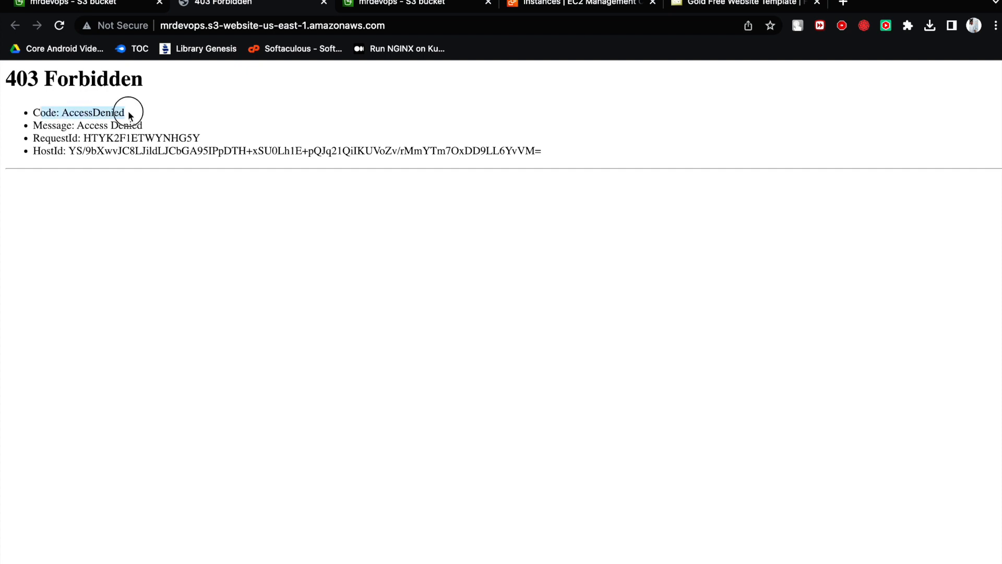
left_click(48, 113)
left_click_drag(35, 114, 52, 115)
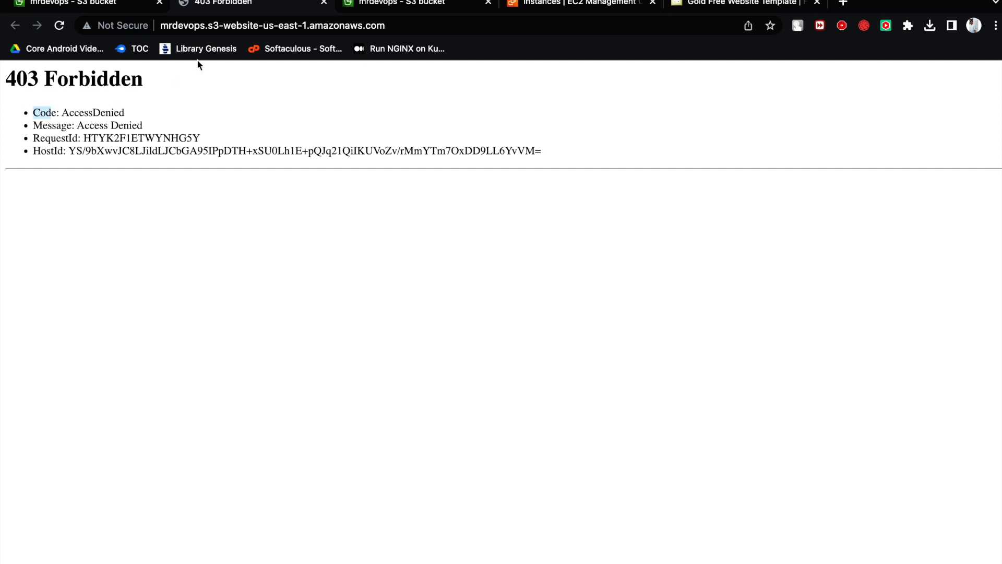
left_click(324, 2)
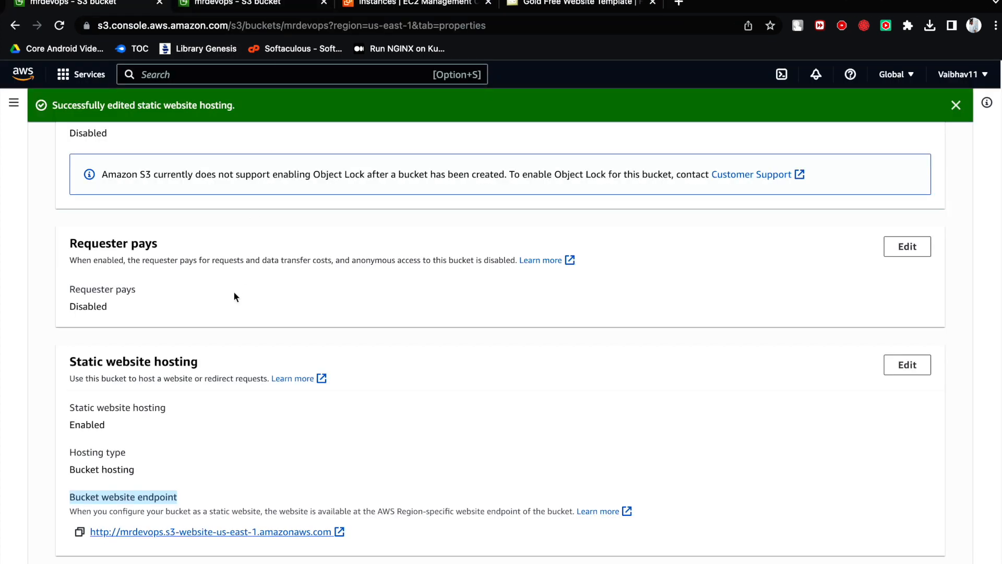
- Review the mrdevops bucket's properties, including static website hosting, and dismiss the notification banner
scroll(232, 294, "down", 10)
scroll(240, 318, "up", 10)
scroll(125, 367, "up", 15)
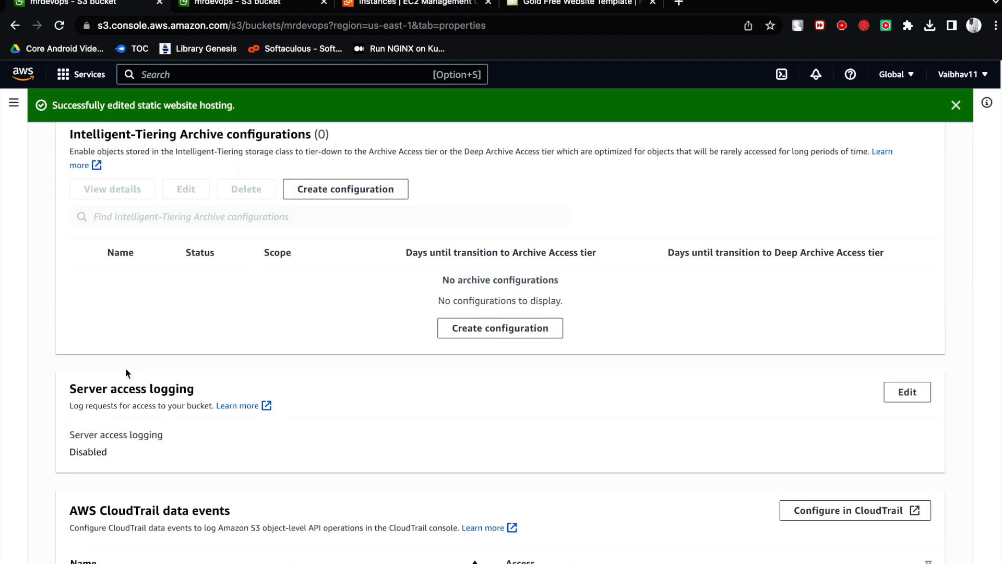
scroll(125, 367, "up", 2)
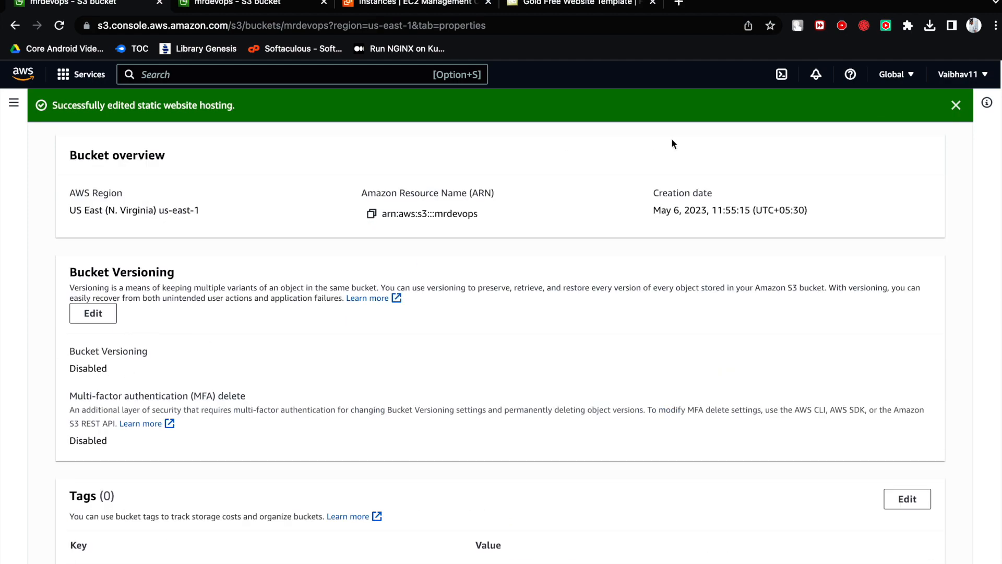
left_click(955, 106)
scroll(336, 337, "down", 15)
scroll(336, 336, "up", 18)
scroll(336, 338, "down", 15)
scroll(336, 338, "up", 15)
scroll(336, 338, "down", 20)
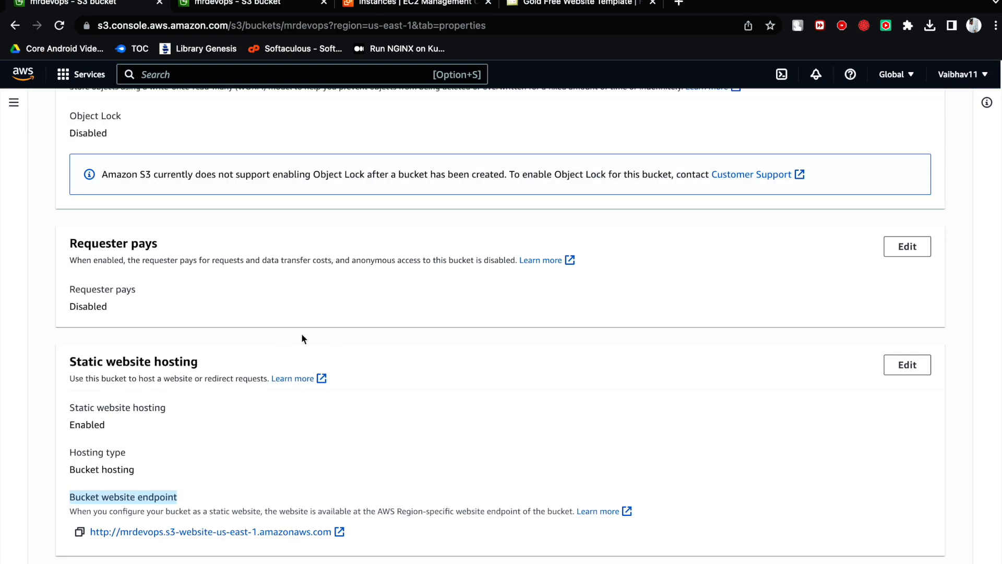
scroll(290, 351, "up", 15)
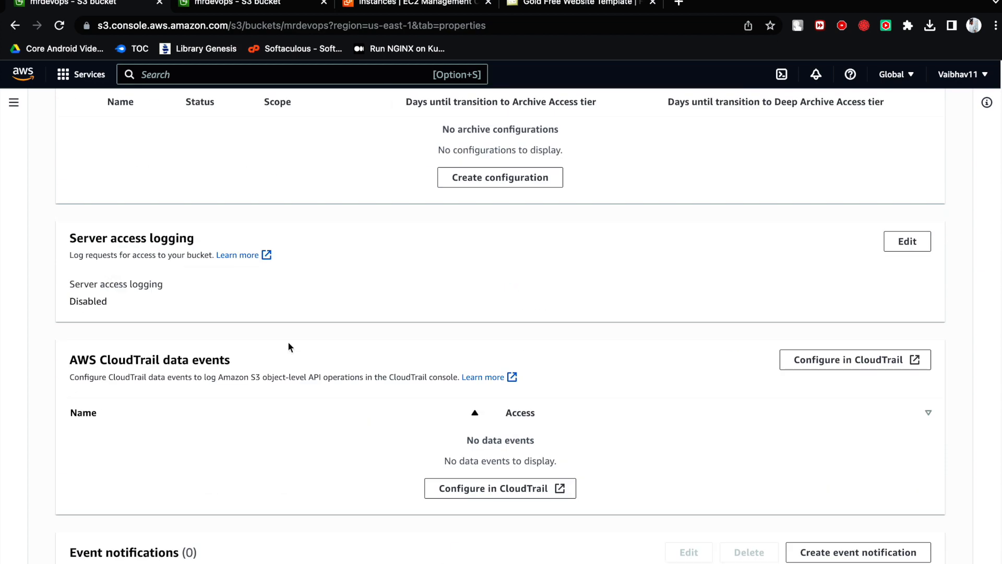
scroll(214, 296, "up", 10)
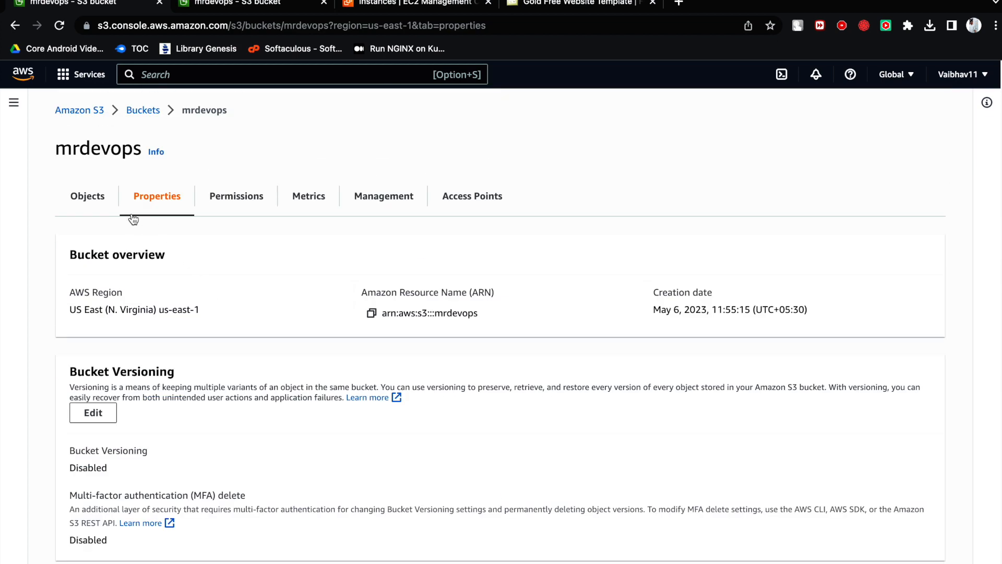
- Select all files and folders in the mrdevops bucket and make them public using ACL
left_click(107, 209)
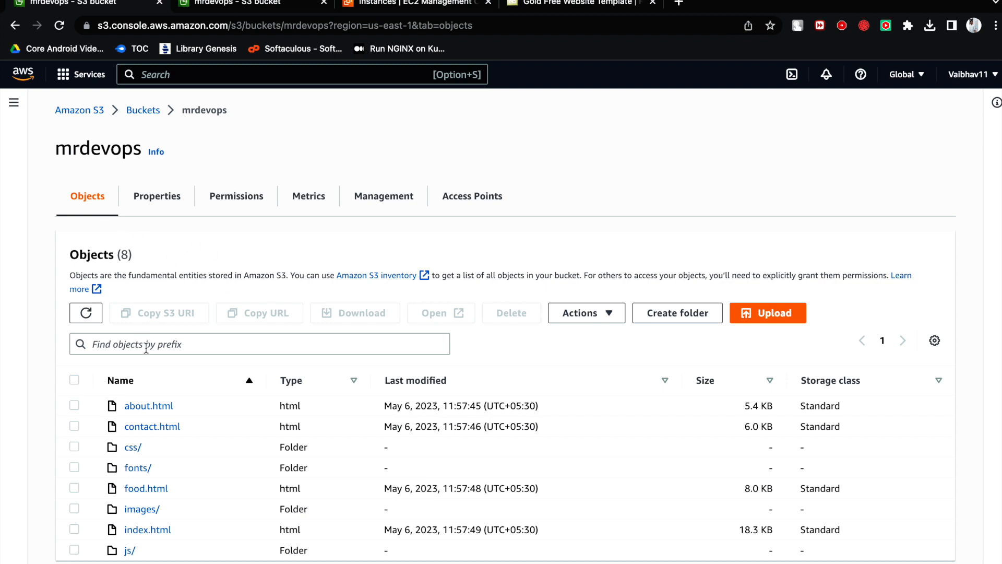
left_click(74, 379)
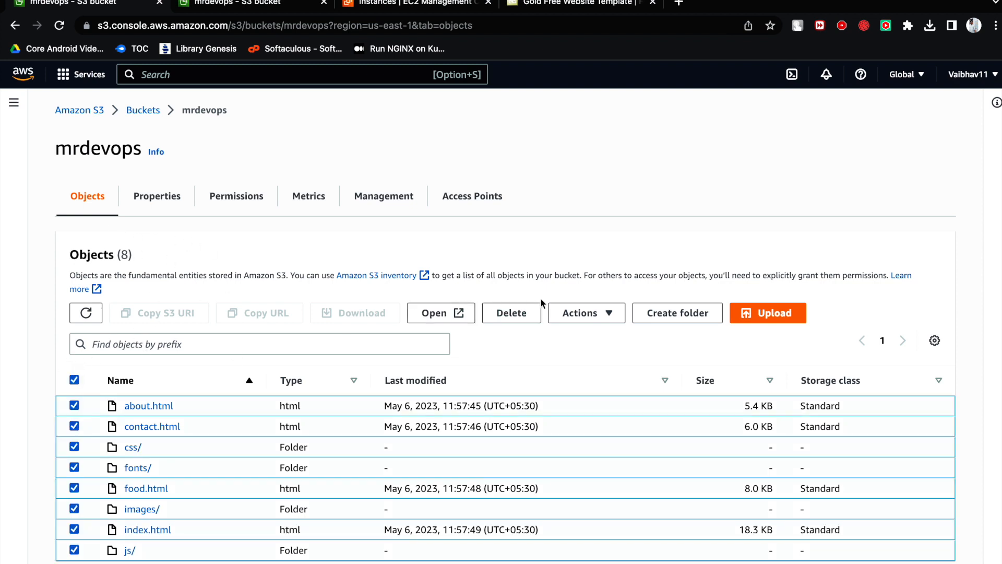
left_click(589, 316)
scroll(606, 467, "down", 1)
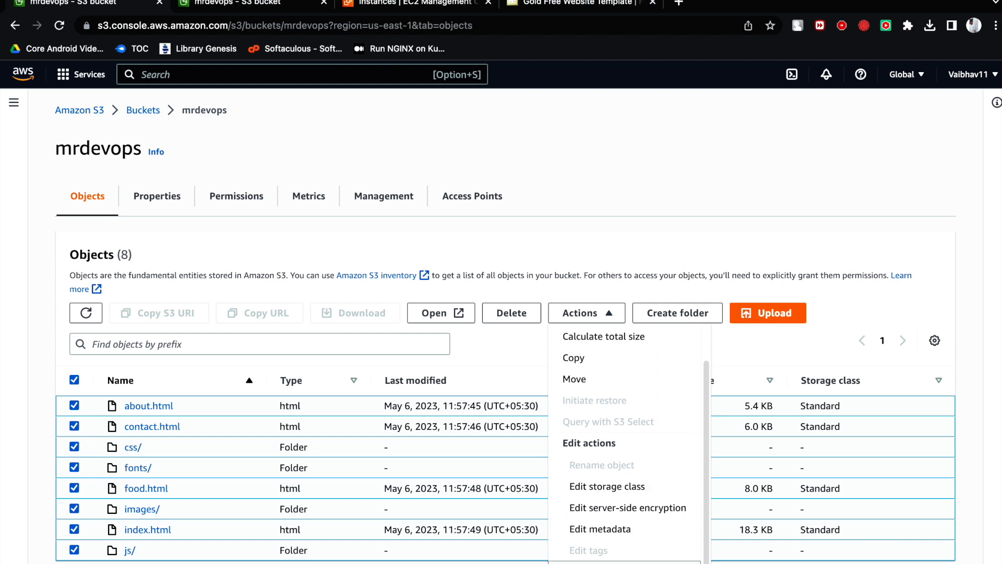
left_click(647, 562)
scroll(397, 301, "down", 1)
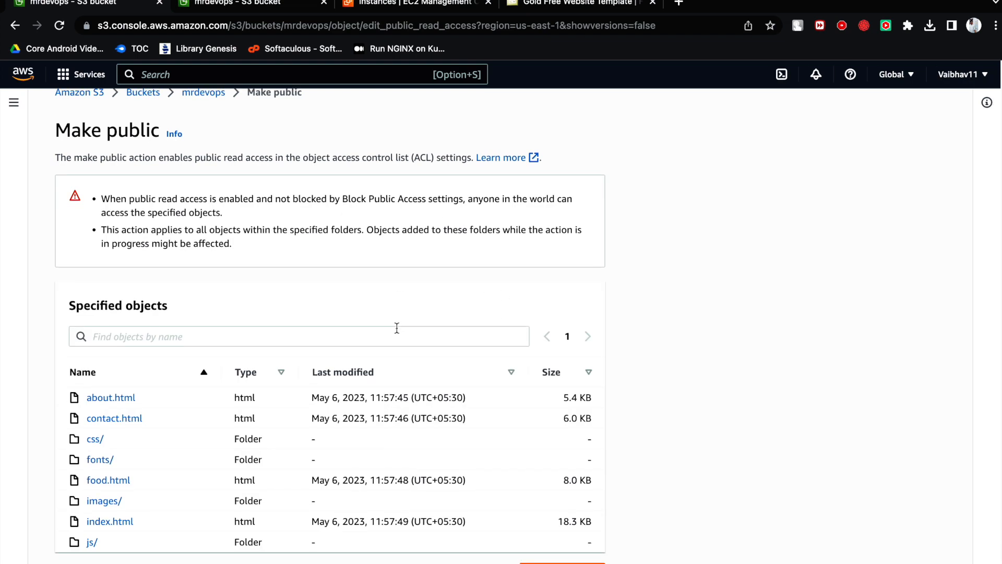
left_click(554, 561)
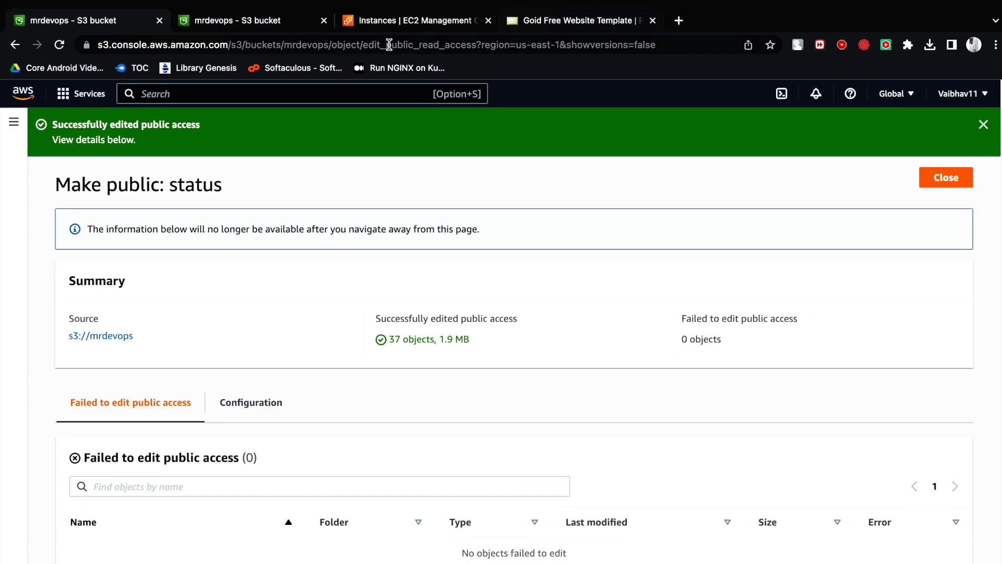
- Open the bucket website endpoint from the static website hosting section of the mrdevops bucket's properties
left_click(233, 23)
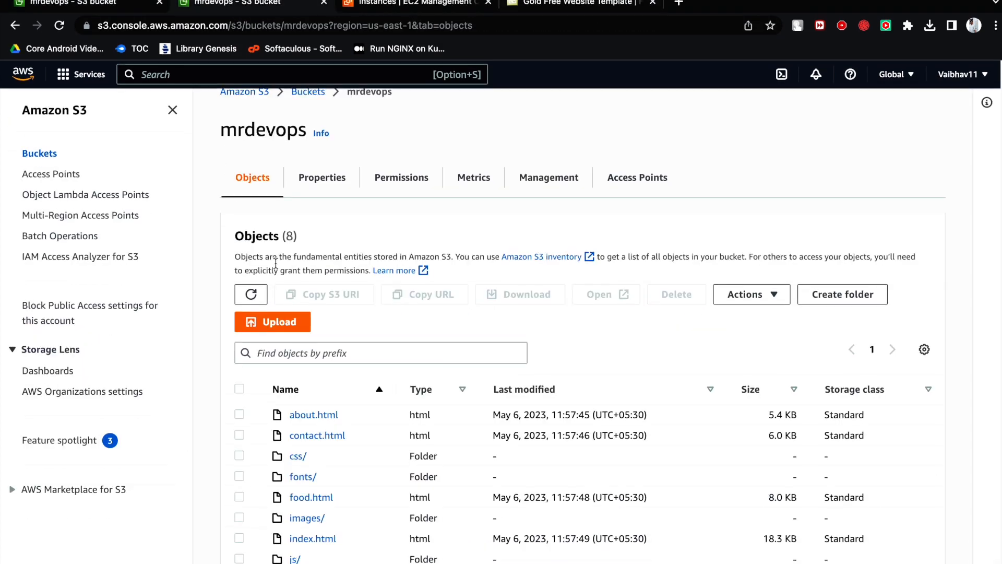
left_click(344, 188)
scroll(393, 356, "down", 15)
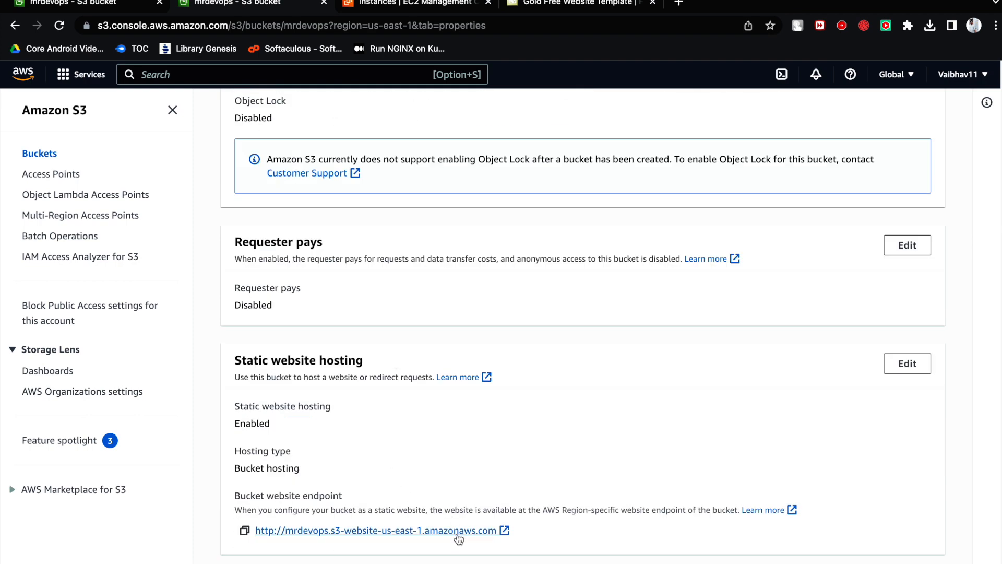
left_click(457, 531)
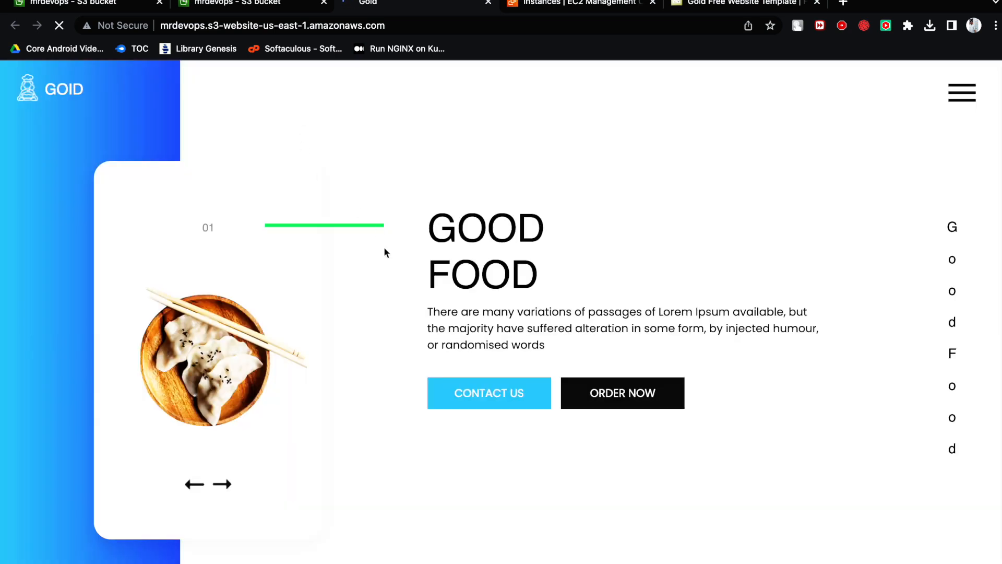
- Look through the hosted Goid page from the Good Food banner down to the contact form and back
scroll(399, 286, "down", 20)
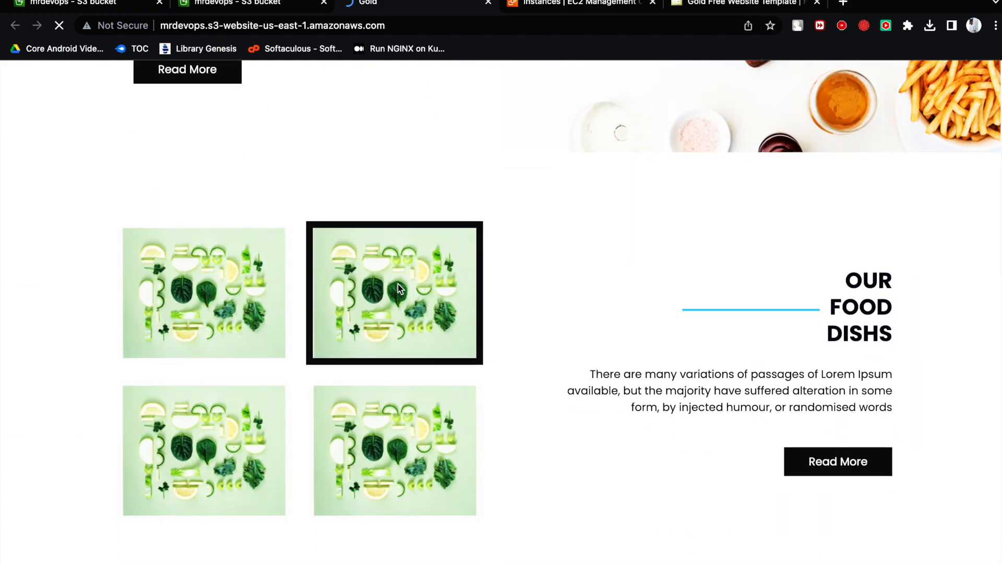
scroll(398, 286, "down", 20)
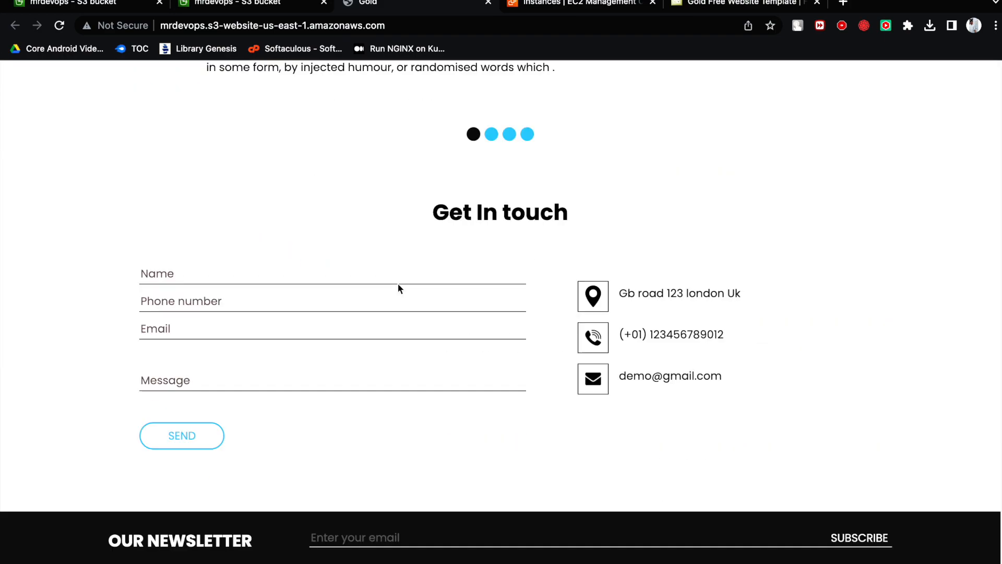
scroll(398, 284, "up", 20)
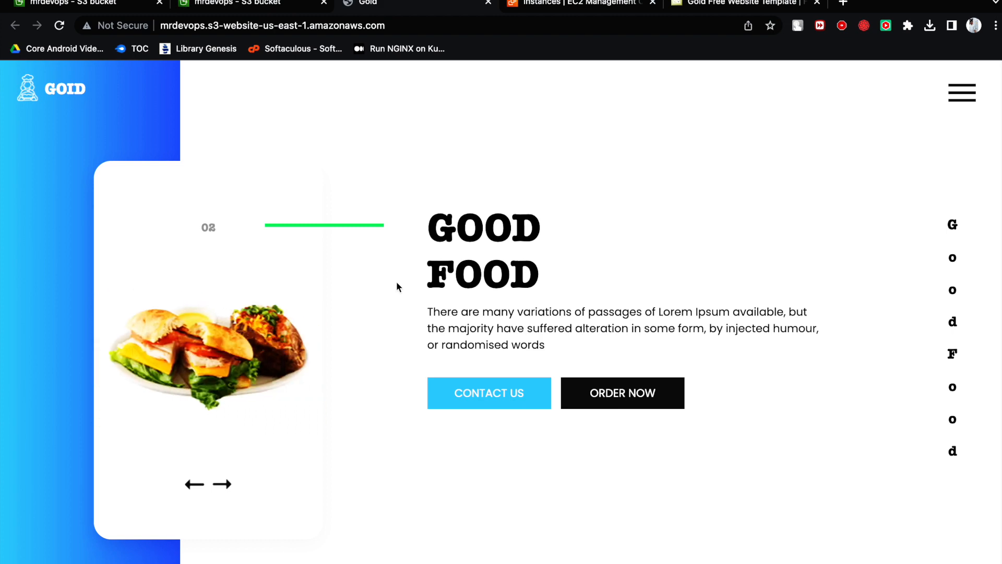
- Compare the hosted Goid site and its web address with the mrdevops bucket's static website hosting properties
left_click(292, 8)
left_click(365, 6)
left_click(289, 10)
left_click(361, 7)
left_click(272, 8)
left_click(364, 8)
left_click(282, 10)
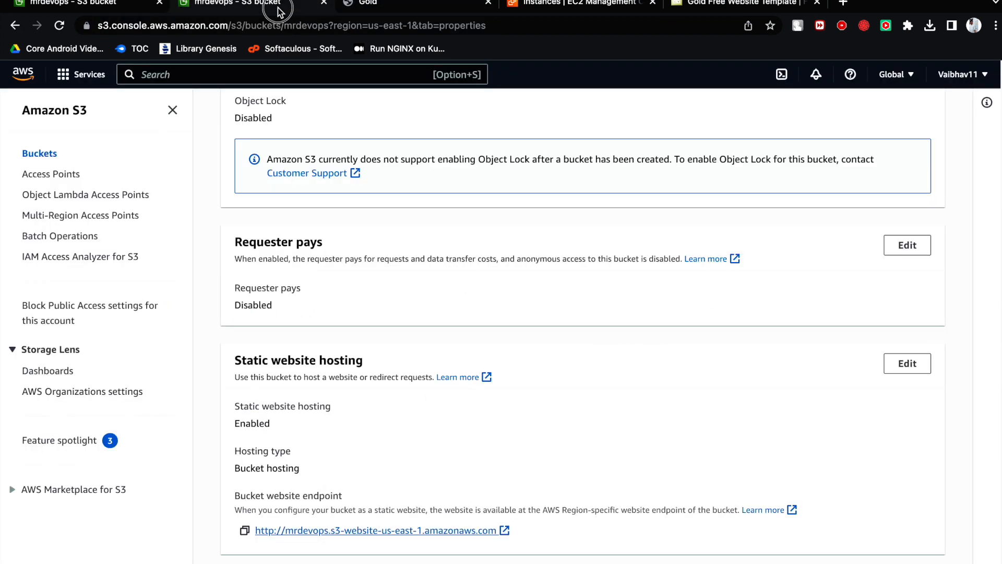
left_click(361, 8)
left_click_drag(398, 27, 158, 27)
left_click(273, 9)
left_click(360, 8)
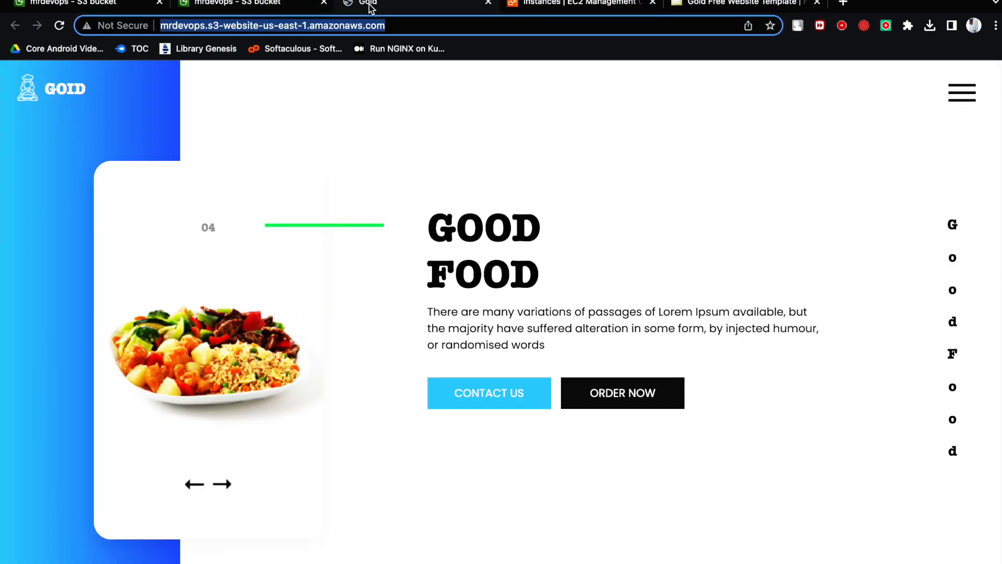
left_click(277, 10)
left_click(371, 8)
left_click(280, 9)
left_click(373, 7)
left_click(294, 8)
left_click(380, 9)
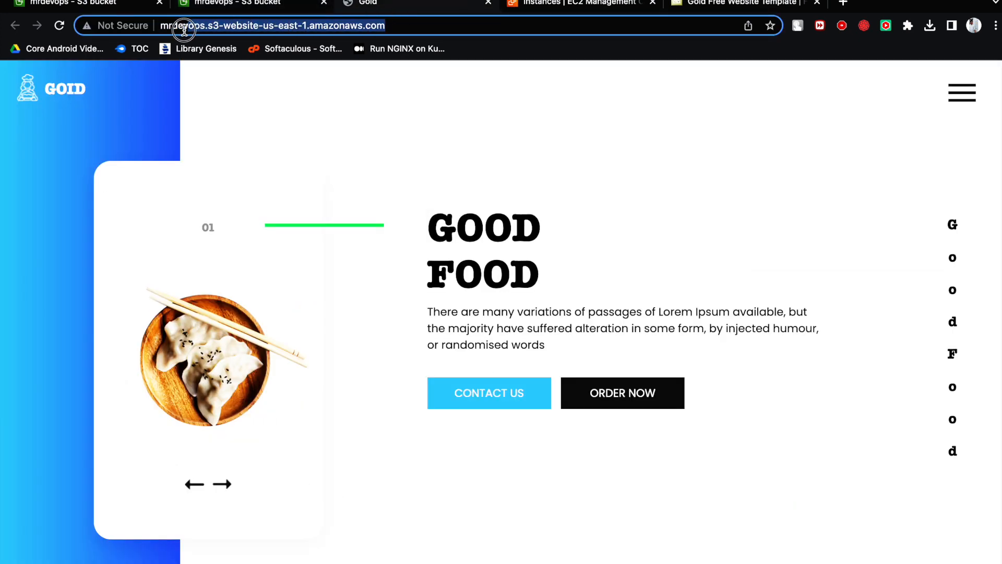
- Highlight the hosted site's address, mrdevops.s3-website-us-east-1.amazonaws.com, to examine its parts
left_click(408, 27)
left_click_drag(408, 27, 163, 30)
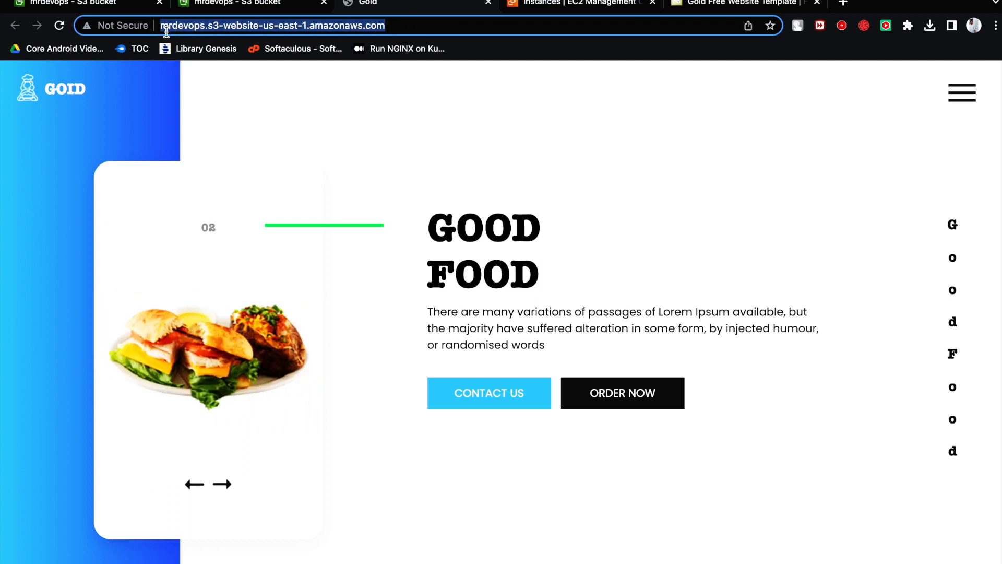
left_click(392, 26)
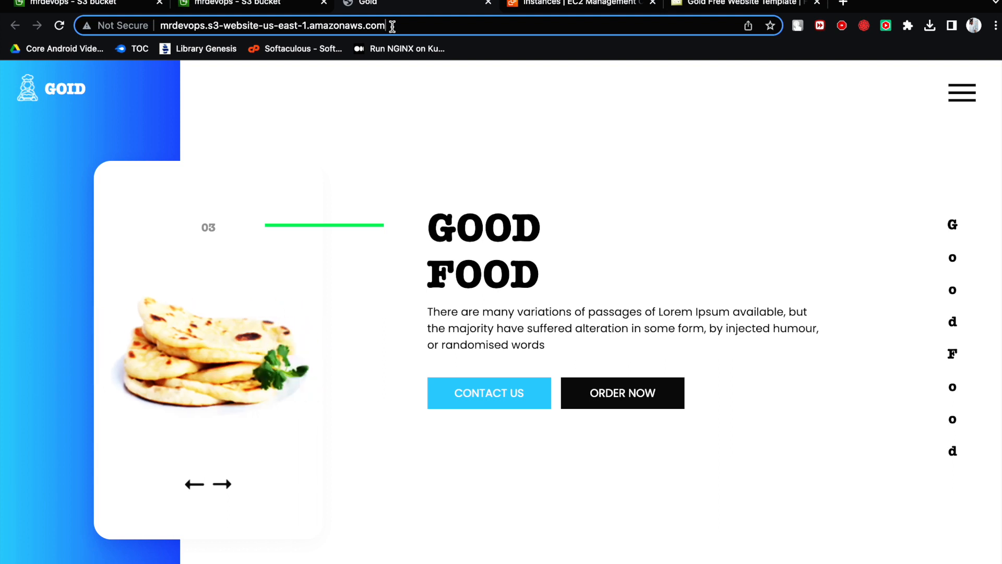
left_click_drag(392, 26, 155, 31)
left_click_drag(390, 26, 160, 30)
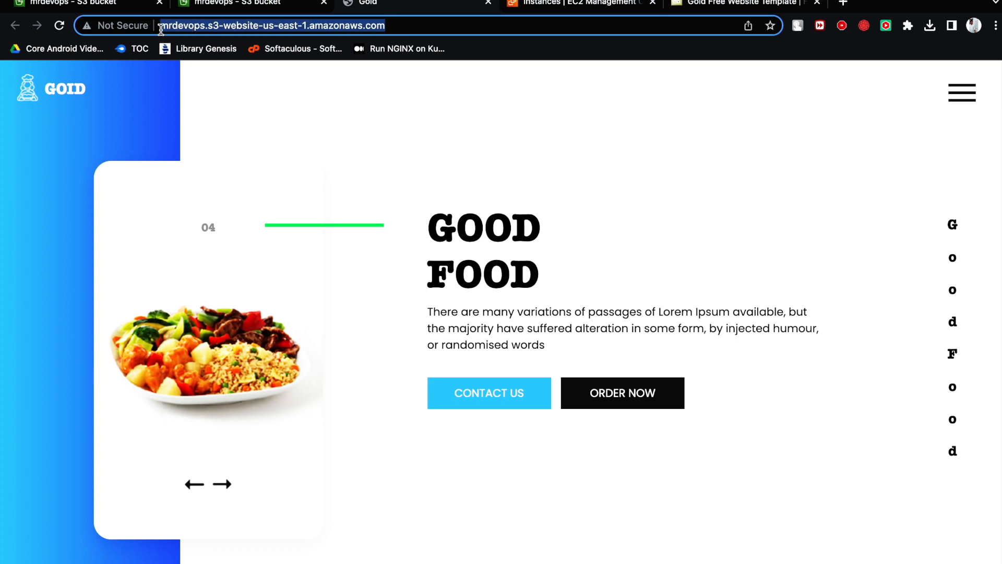
left_click(390, 28)
left_click_drag(391, 27, 284, 34)
left_click(280, 101)
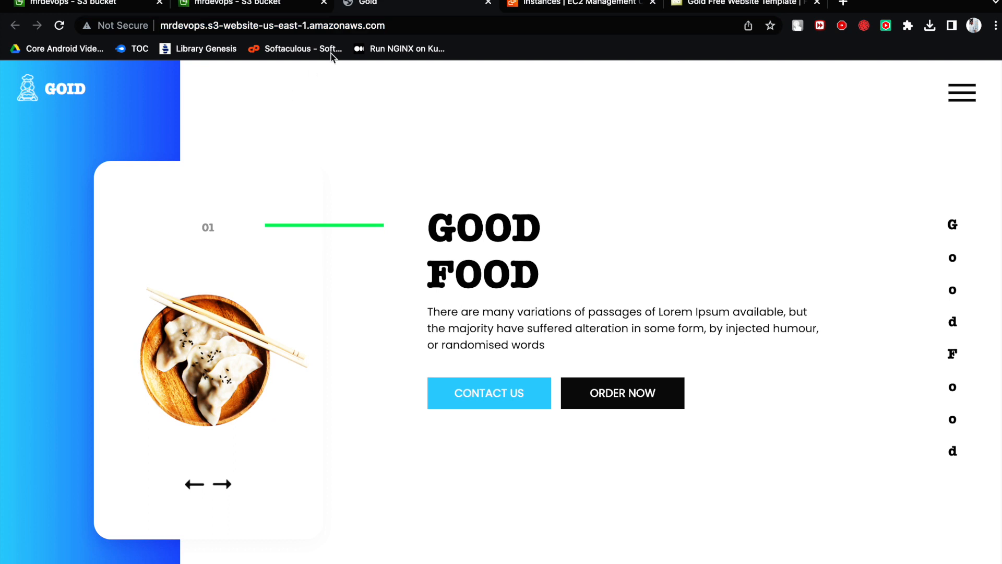
left_click_drag(395, 29, 137, 29)
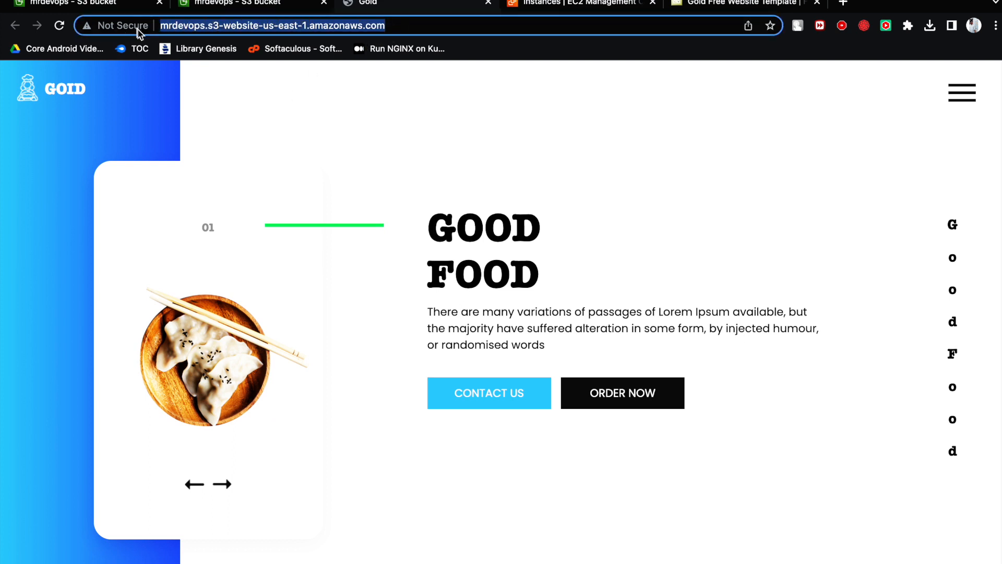
left_click_drag(384, 28, 131, 32)
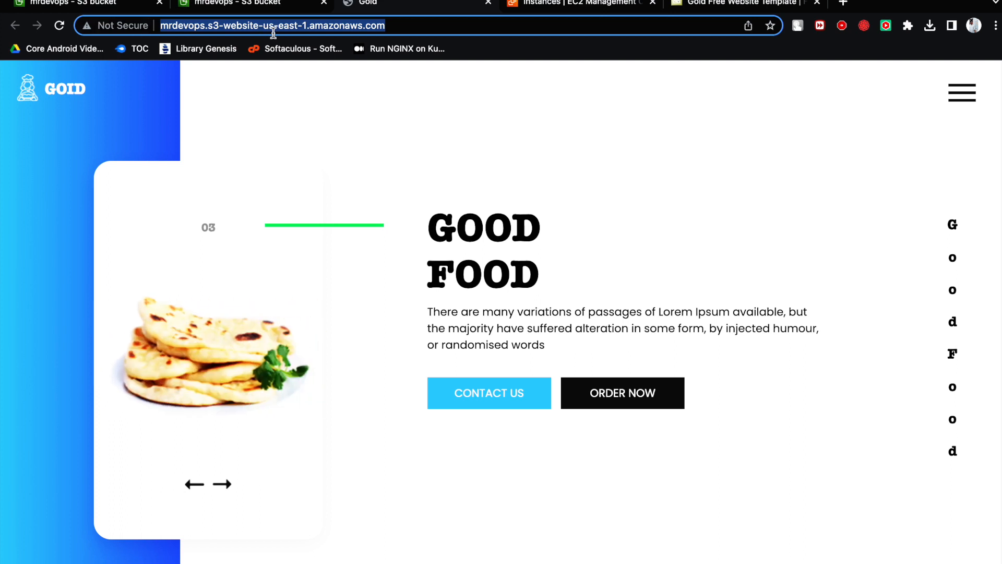
- Review the hosted Goid page and its address once more, and close the page
left_click(355, 110)
scroll(384, 194, "down", 2)
scroll(339, 156, "up", 2)
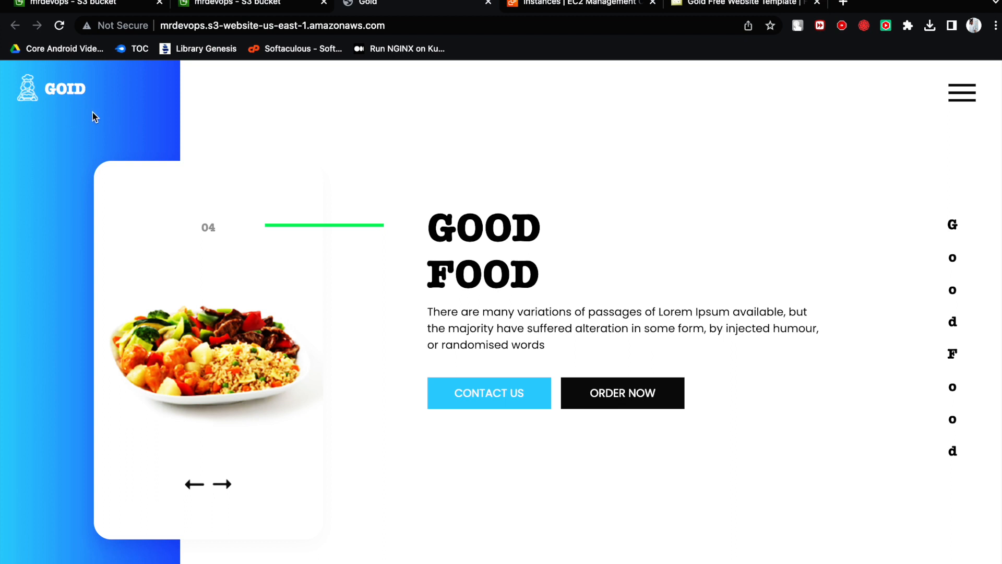
left_click_drag(158, 26, 392, 24)
left_click(386, 99)
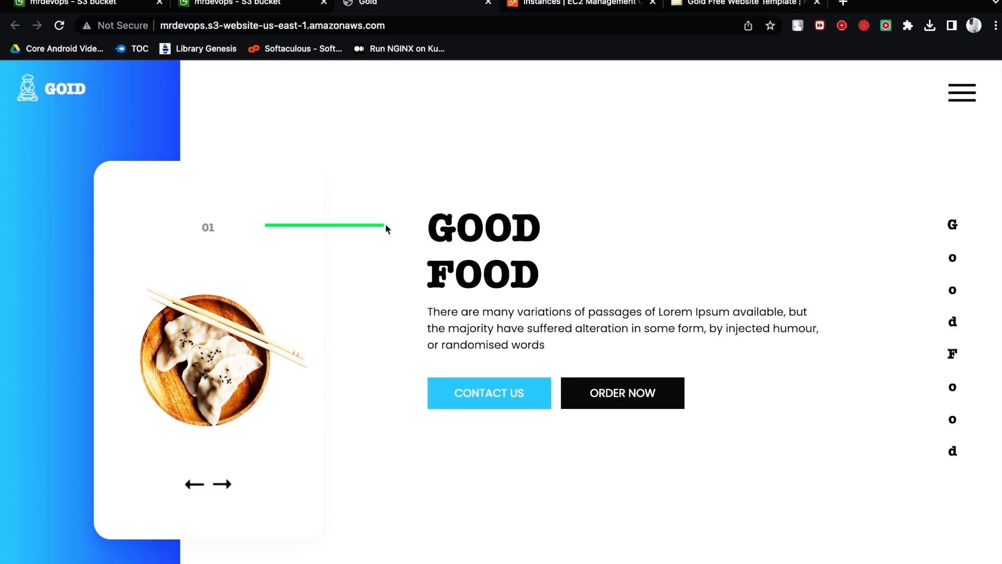
scroll(385, 225, "down", 20)
scroll(398, 249, "down", 5)
scroll(399, 249, "up", 20)
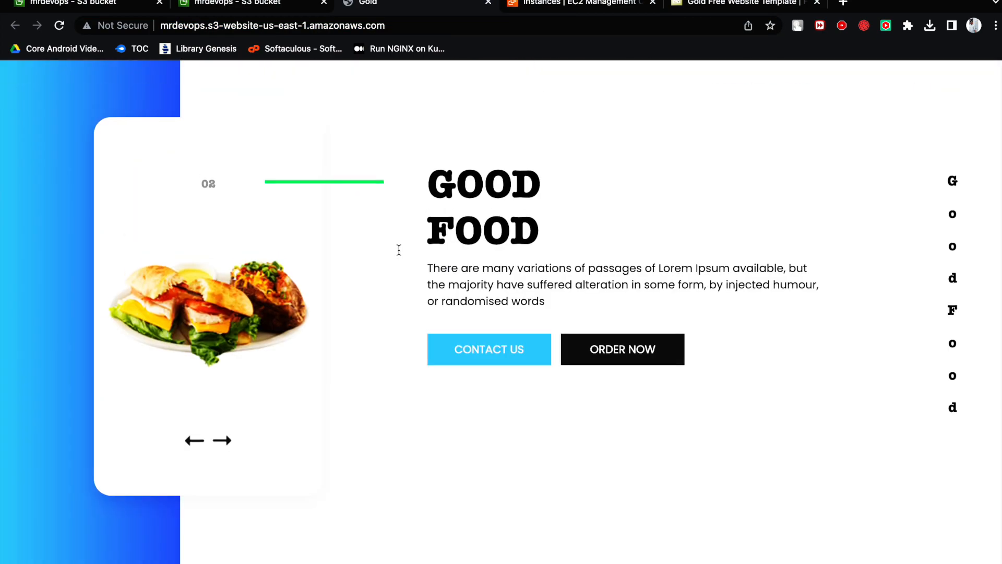
scroll(399, 250, "up", 1)
left_click(486, 4)
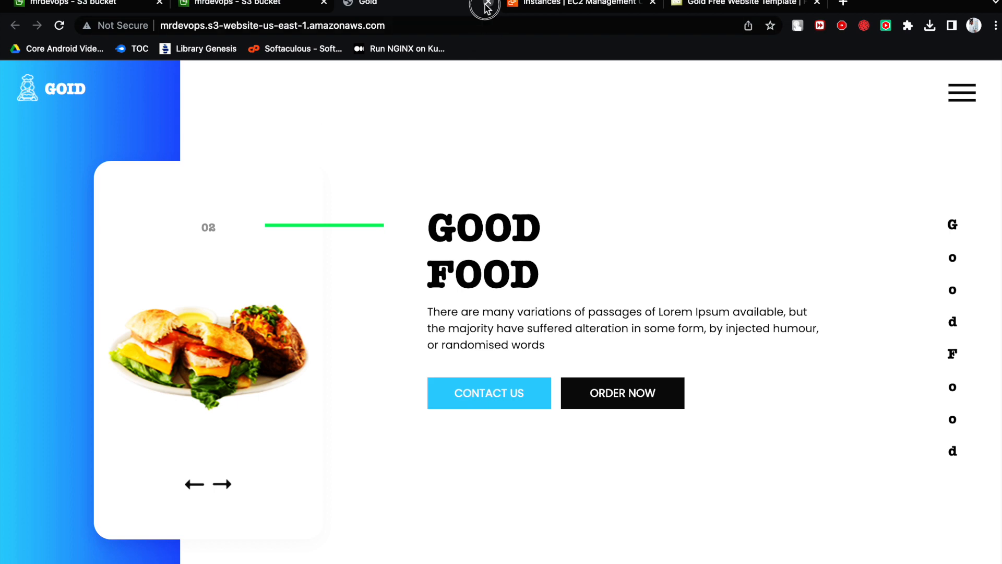
- Switch to the Miro whiteboard and write the heading "IAM Role & policies" in green on an empty area, double-underlining it
scroll(349, 201, "up", 10)
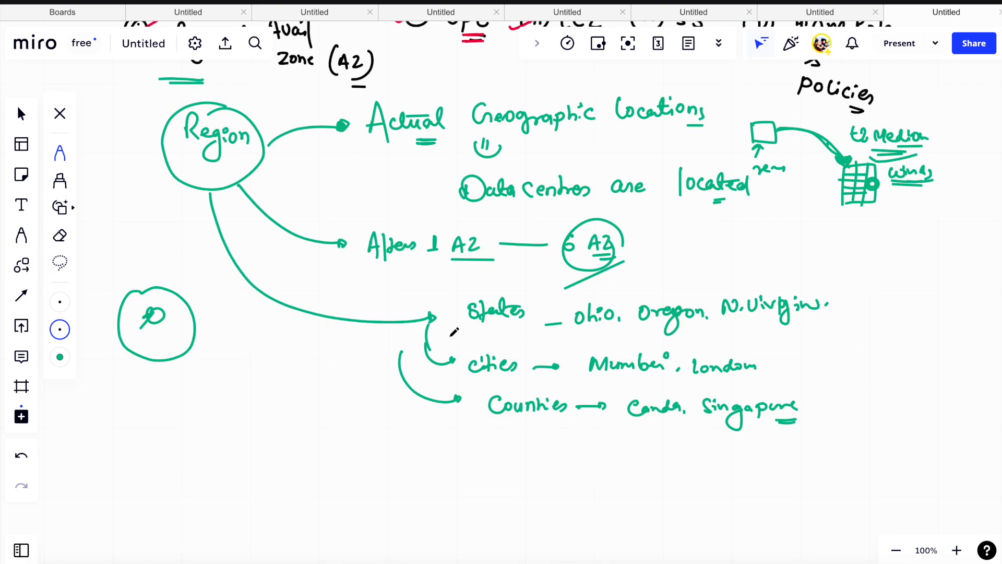
scroll(454, 332, "up", 5)
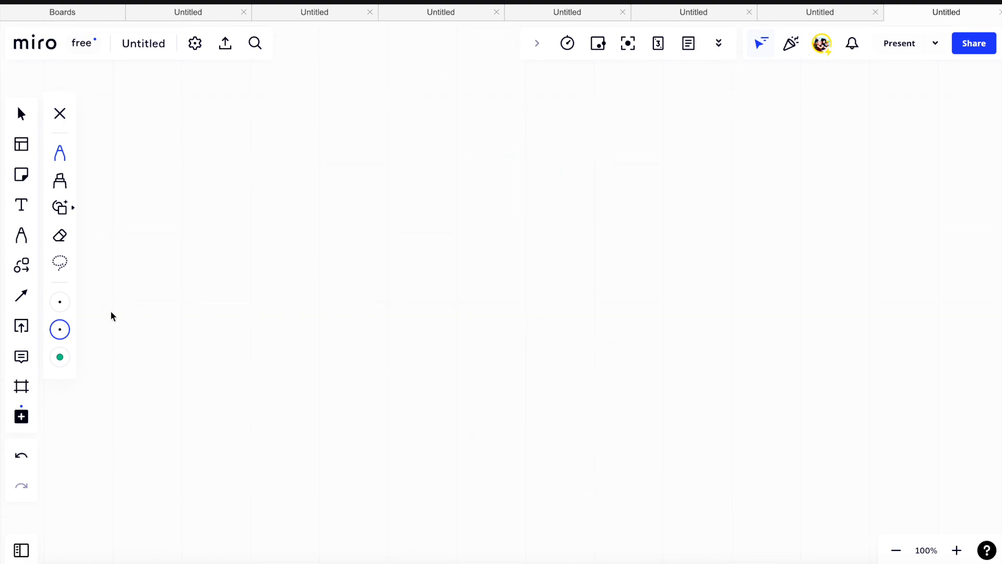
left_click(60, 329)
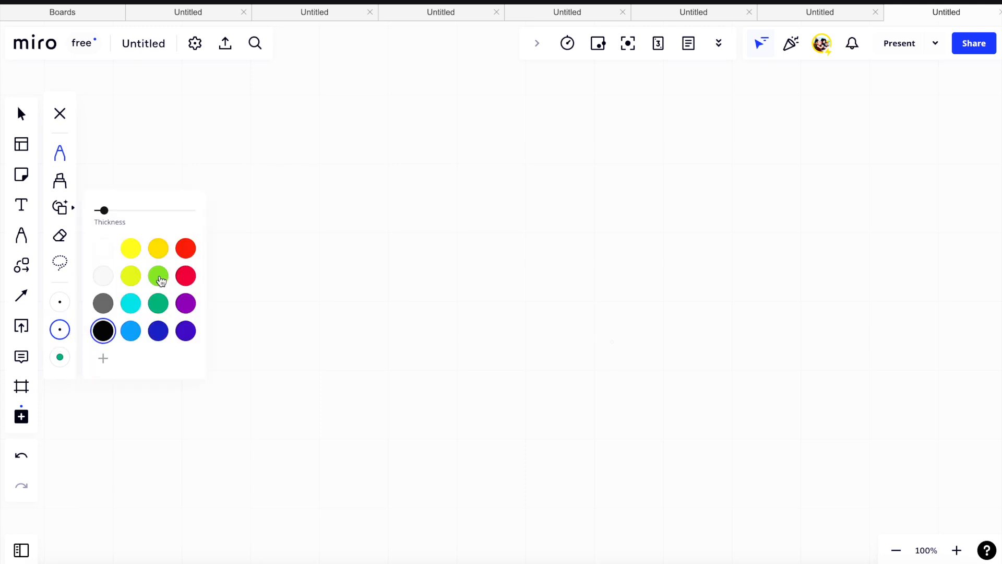
left_click(159, 304)
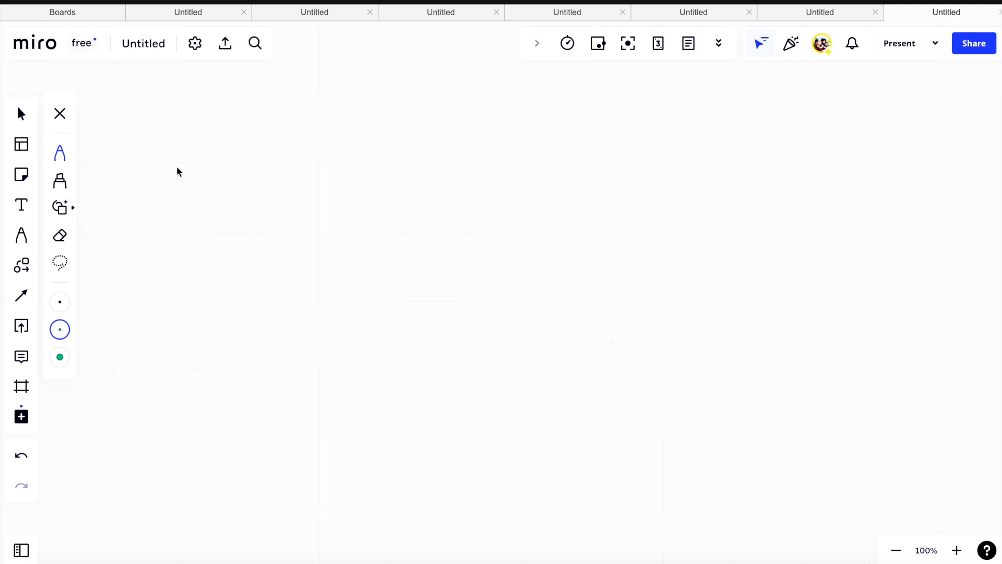
mouse_move(181, 146)
left_mouse_down()
mouse_move(181, 166)
mouse_move(235, 153)
mouse_move(374, 156)
mouse_move(347, 161)
left_mouse_up()
left_click_drag(203, 178, 300, 175)
left_click_drag(299, 183, 192, 187)
- Write "Identity & Access Management" in crimson beside an arrow from the heading, underlining parts of Access and Management
left_click(59, 329)
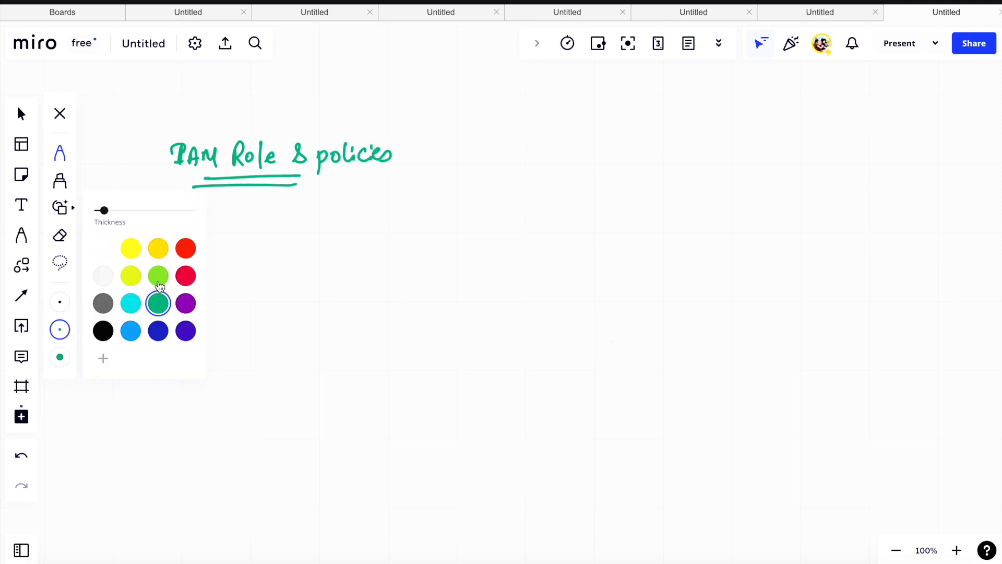
left_click(186, 276)
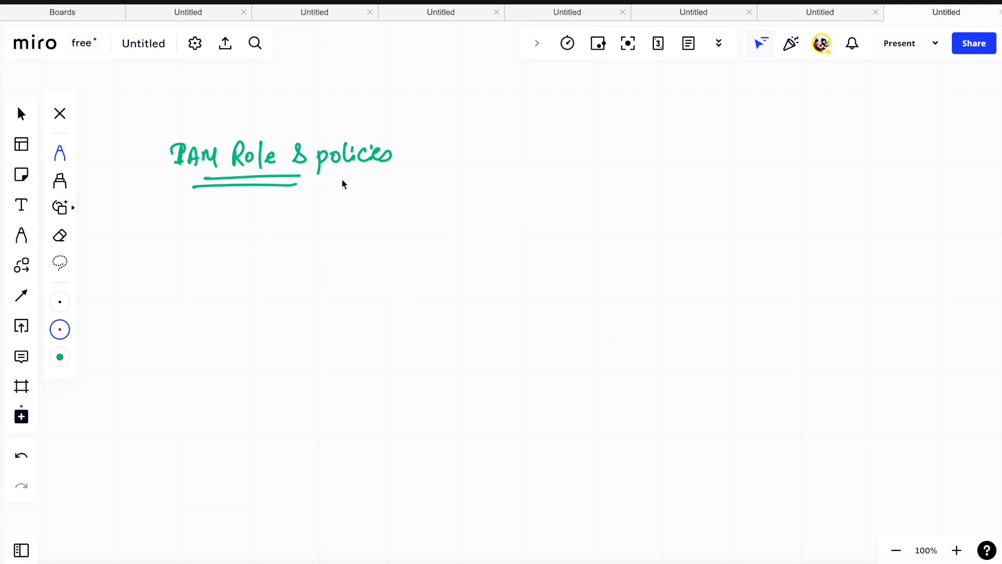
mouse_move(342, 180)
left_mouse_down()
mouse_move(468, 208)
mouse_move(671, 194)
mouse_move(673, 223)
mouse_move(700, 195)
mouse_move(724, 200)
left_mouse_up()
left_click(431, 194)
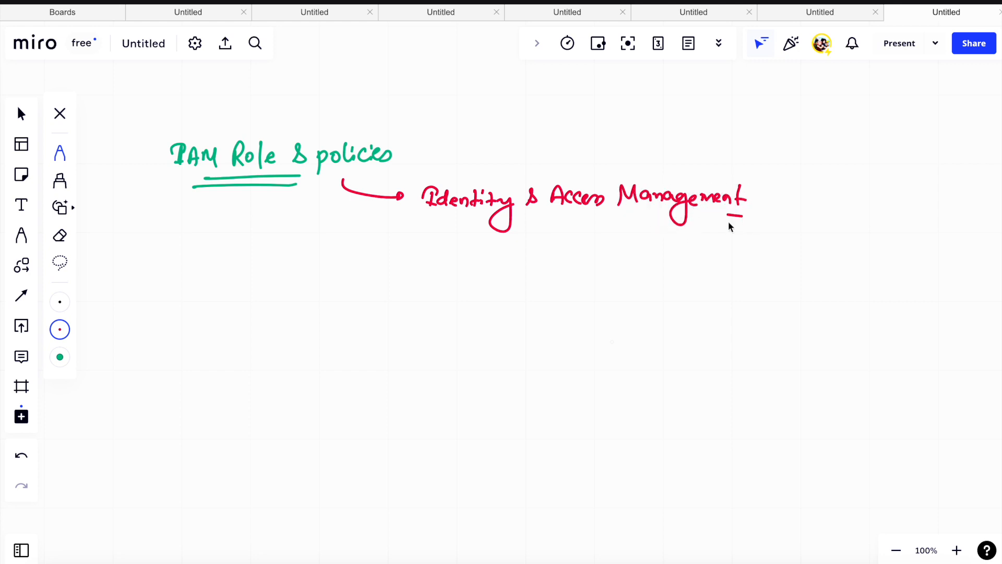
left_click_drag(563, 216, 573, 214)
mouse_move(561, 220)
left_mouse_down()
mouse_move(574, 220)
mouse_move(559, 215)
left_mouse_up()
- Draw a crimson arrow branching down from the "IAM Role & policies" heading
mouse_move(267, 206)
left_mouse_down()
mouse_move(266, 273)
mouse_move(321, 283)
left_mouse_up()
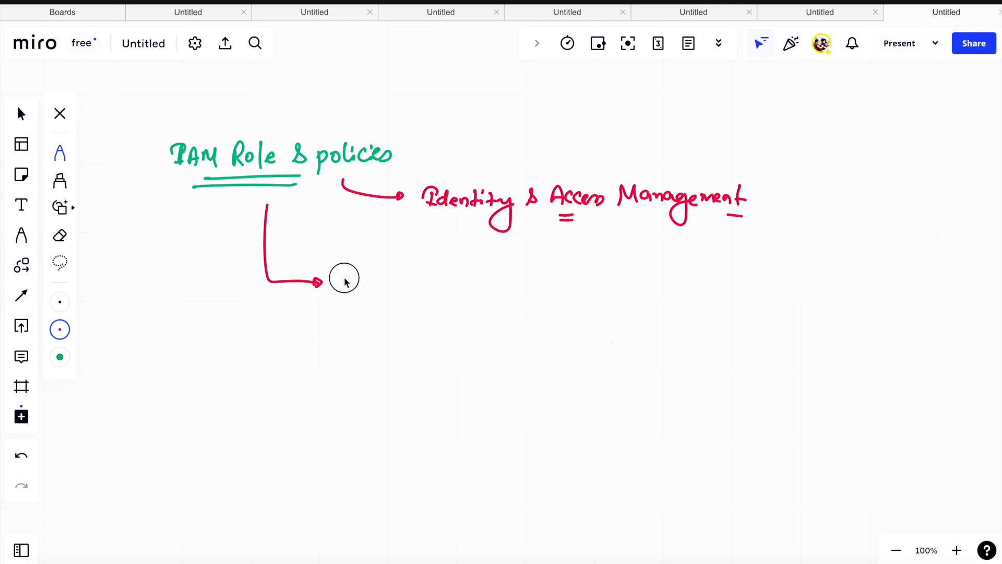
- Write "set Users, permission & Roles to Grant Access to different AWS Services." beside the downward arrow, underlining parts of permission and Services
mouse_move(344, 282)
left_mouse_down()
mouse_move(365, 271)
mouse_move(446, 293)
mouse_move(631, 290)
left_mouse_up()
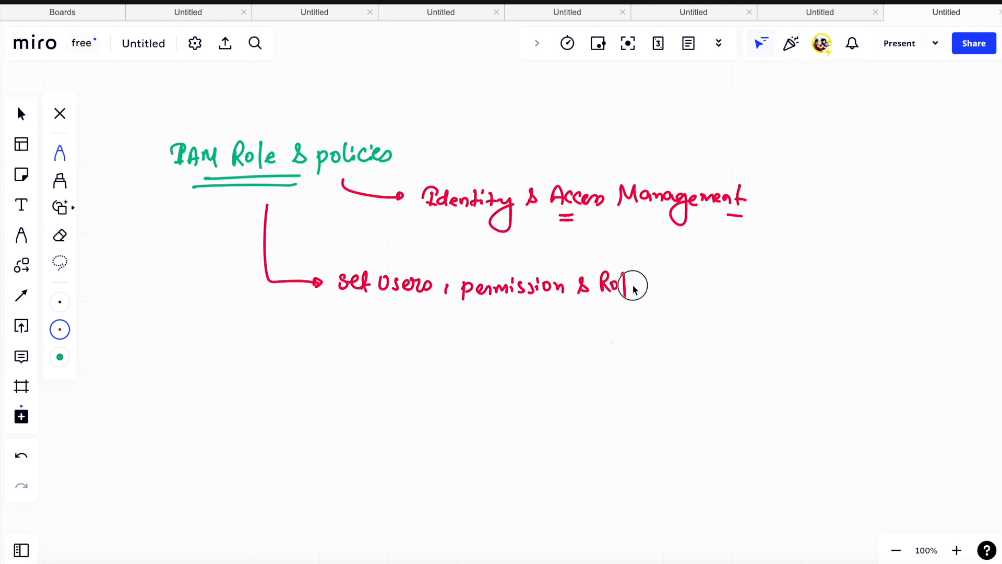
left_click(673, 293)
left_click_drag(677, 285, 880, 291)
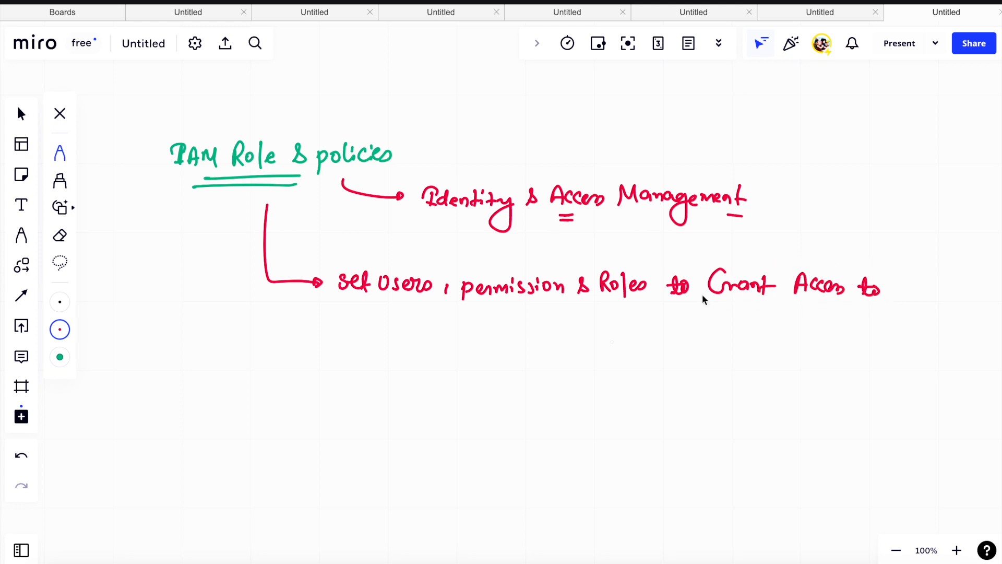
left_click_drag(404, 331, 487, 332)
mouse_move(515, 325)
left_mouse_down()
mouse_move(513, 334)
mouse_move(523, 329)
left_mouse_up()
mouse_move(528, 325)
left_mouse_down()
mouse_move(624, 320)
mouse_move(652, 328)
mouse_move(647, 345)
left_mouse_up()
left_click_drag(619, 349, 646, 348)
left_click(661, 337)
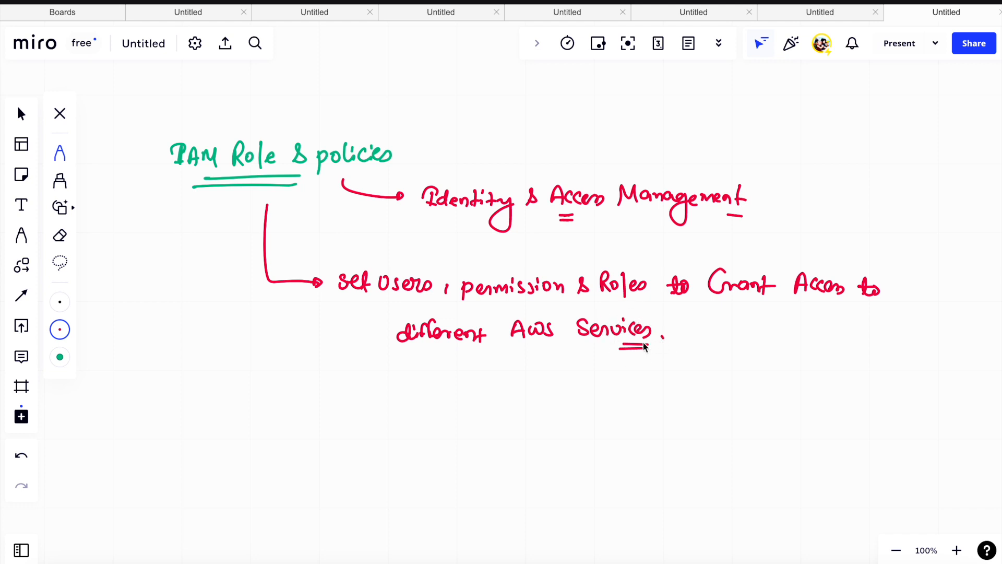
left_click_drag(482, 305, 491, 305)
- Draw a longer arrow curving down from the heading and write "Enable Orgn to create multiple User" beside it
mouse_move(226, 219)
left_mouse_down()
mouse_move(226, 317)
mouse_move(336, 403)
mouse_move(414, 416)
mouse_move(507, 398)
mouse_move(548, 413)
left_mouse_up()
mouse_move(570, 405)
left_mouse_down()
mouse_move(566, 413)
mouse_move(788, 410)
mouse_move(794, 434)
left_mouse_up()
left_click(650, 413)
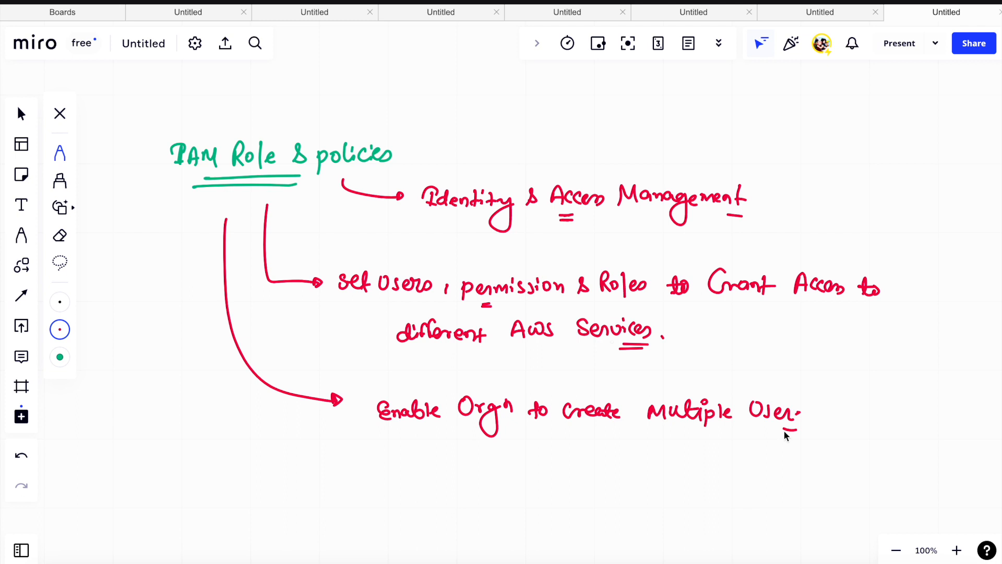
- Extend the Enable Orgn note with "with own Credention.", underlining the ends of create and Credention
scroll(783, 430, "down", 3)
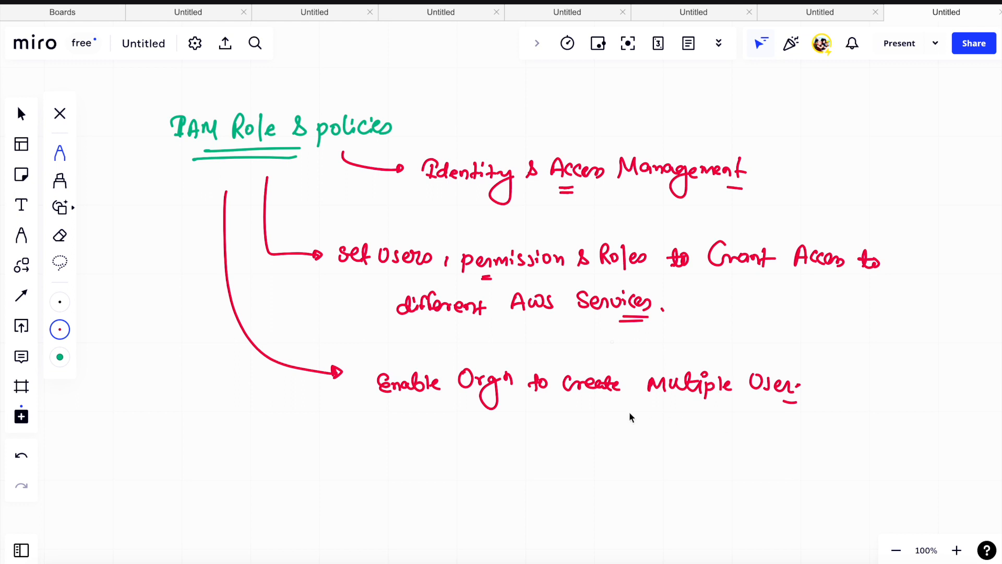
left_click_drag(611, 409, 620, 408)
mouse_move(829, 380)
left_mouse_down()
mouse_move(824, 388)
mouse_move(917, 380)
left_mouse_up()
mouse_move(689, 417)
left_mouse_down()
mouse_move(694, 427)
mouse_move(763, 422)
mouse_move(787, 445)
left_mouse_up()
left_click(803, 437)
scroll(814, 412, "down", 3)
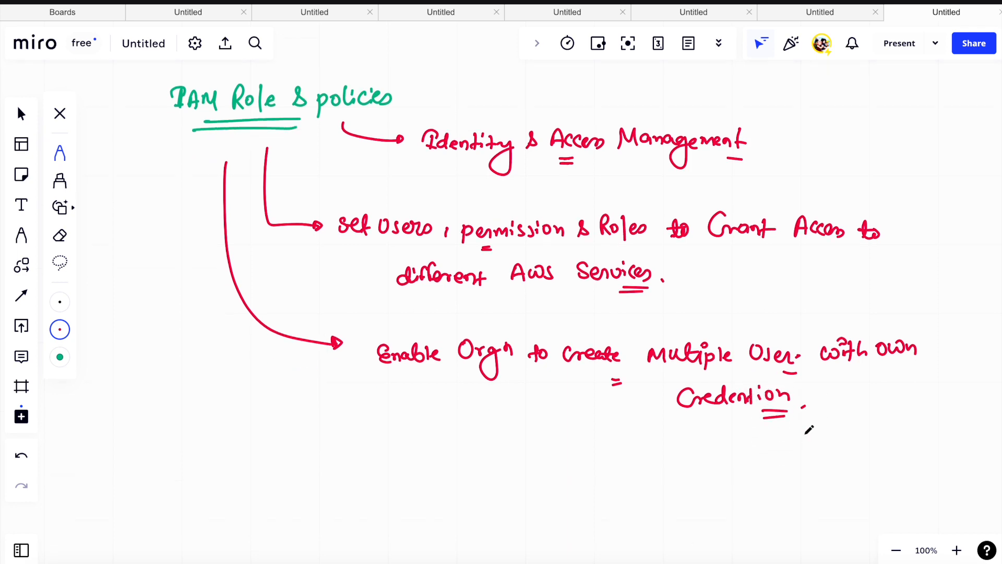
- Add a small down mark and an ampersand under the notes, and write a double-underlined "Scenario:" heading below
scroll(814, 412, "down", 5)
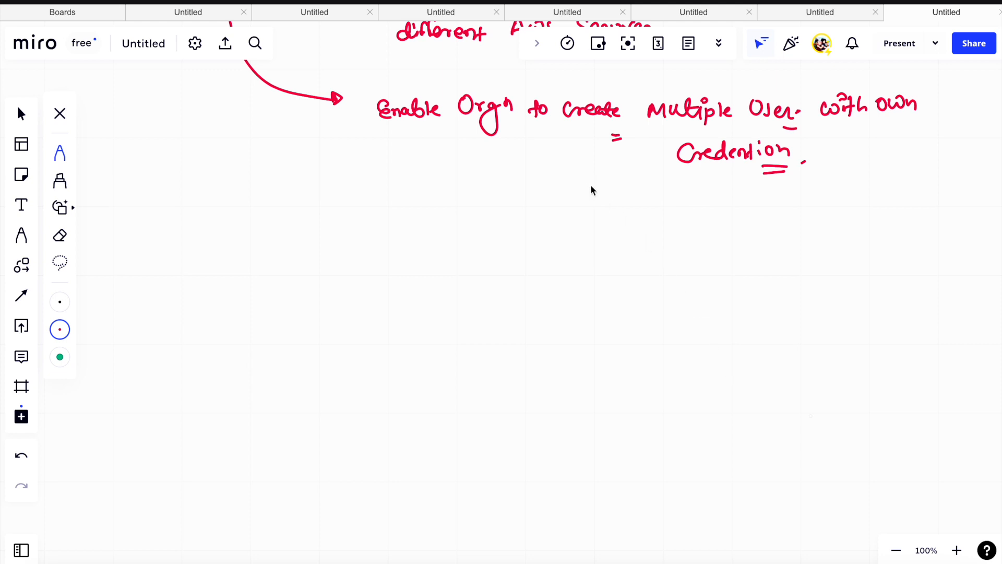
left_click_drag(587, 185, 616, 184)
mouse_move(499, 229)
left_mouse_down()
mouse_move(508, 217)
mouse_move(512, 232)
left_mouse_up()
scroll(502, 234, "down", 1)
scroll(506, 228, "down", 3)
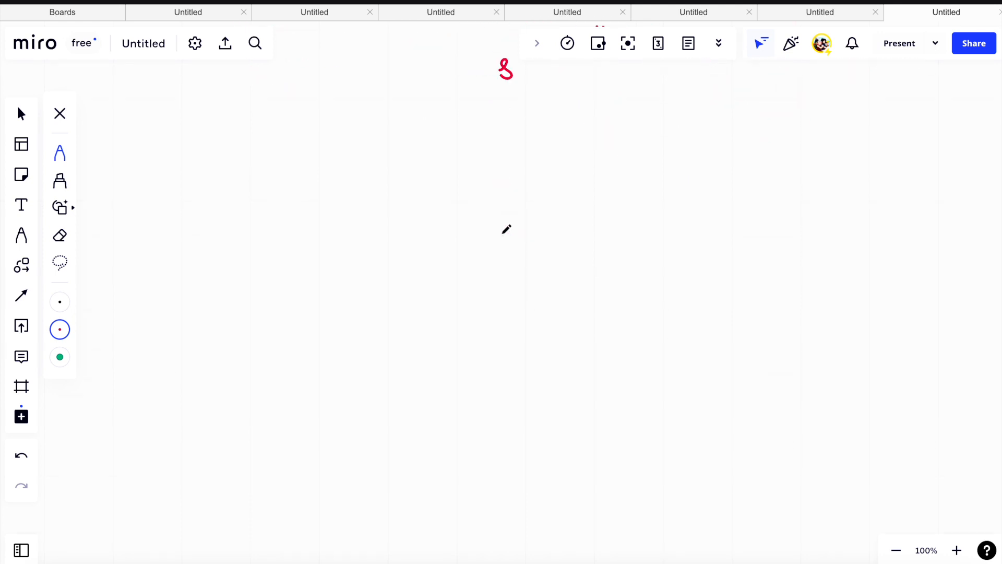
mouse_move(193, 131)
left_mouse_down()
mouse_move(193, 141)
mouse_move(223, 152)
mouse_move(259, 150)
mouse_move(266, 137)
mouse_move(290, 132)
mouse_move(290, 146)
left_mouse_up()
left_click_drag(201, 163, 263, 163)
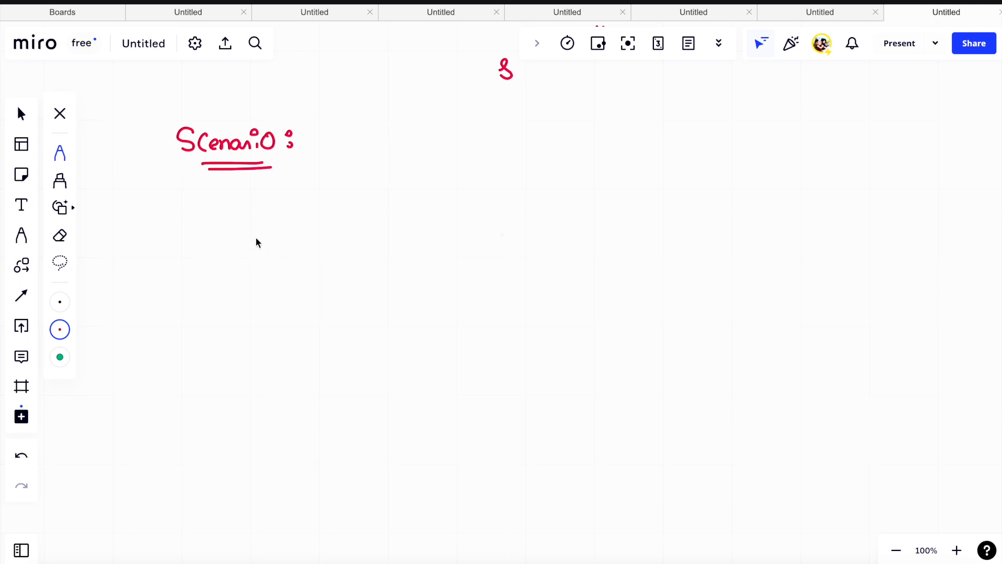
- Sketch a monitor below the Scenario heading, containing the circled labels "EC2" and "APP"
mouse_move(264, 272)
left_mouse_down()
mouse_move(266, 228)
mouse_move(360, 264)
mouse_move(268, 274)
mouse_move(300, 271)
mouse_move(292, 285)
left_mouse_up()
mouse_move(294, 241)
left_mouse_down()
mouse_move(287, 253)
mouse_move(312, 252)
left_mouse_up()
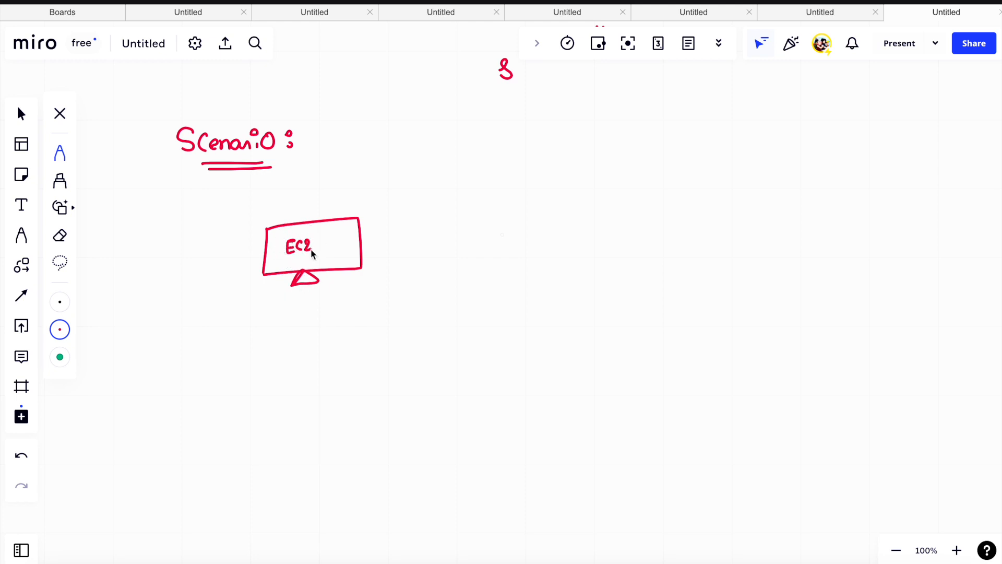
mouse_move(334, 245)
left_mouse_down()
mouse_move(340, 233)
mouse_move(353, 242)
left_mouse_up()
left_click_drag(356, 225, 360, 229)
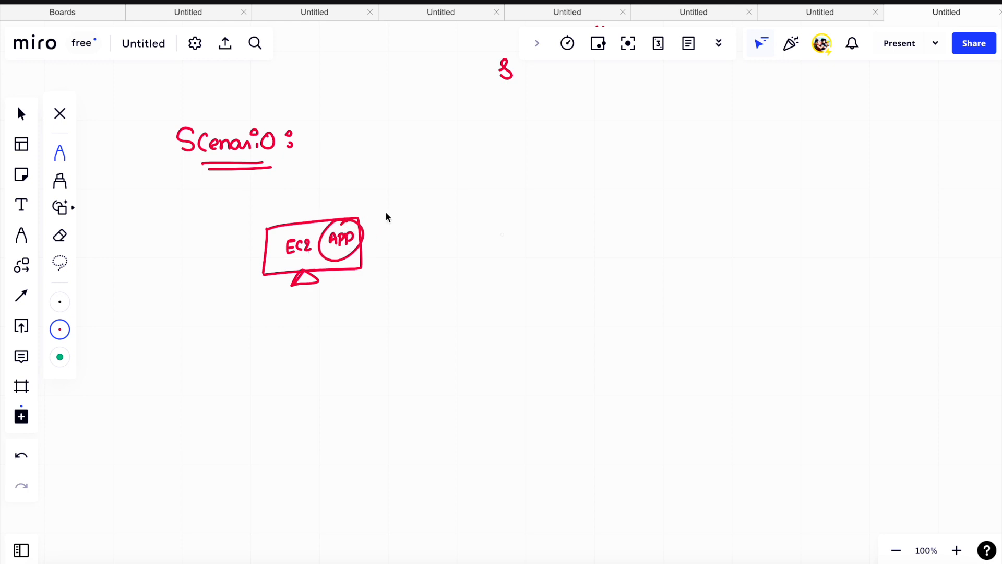
mouse_move(304, 246)
left_mouse_down()
mouse_move(282, 233)
mouse_move(301, 244)
left_mouse_up()
- Sketch an open bucket holding three small circles beside the EC2 monitor
mouse_move(490, 201)
left_mouse_down()
mouse_move(491, 254)
mouse_move(528, 195)
mouse_move(543, 236)
mouse_move(490, 251)
left_mouse_up()
mouse_move(494, 198)
left_mouse_down()
mouse_move(540, 198)
mouse_move(488, 196)
mouse_move(504, 215)
mouse_move(524, 212)
mouse_move(513, 231)
left_mouse_up()
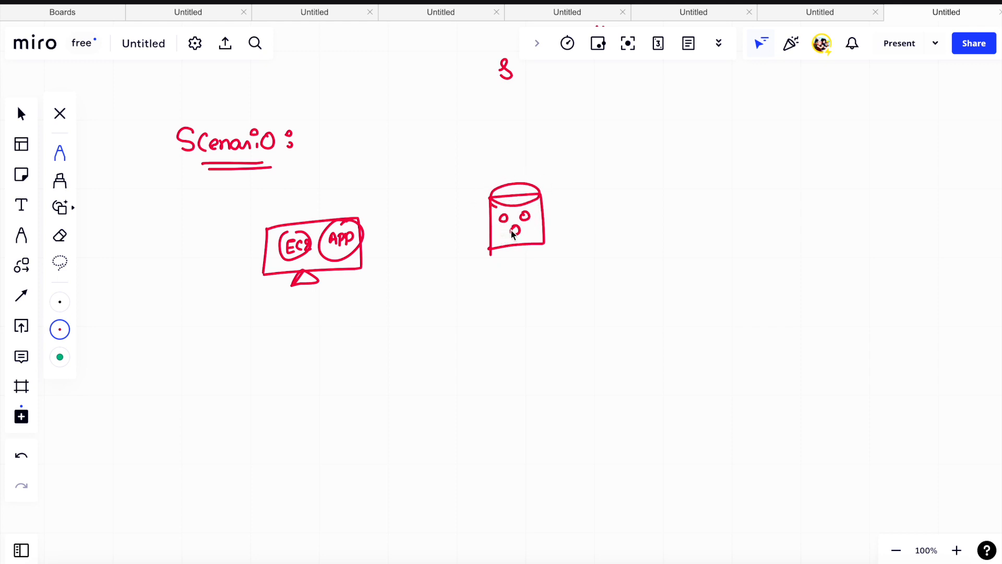
left_click_drag(490, 249, 508, 246)
- Draw two curved arrows from the EC2 monitor to the bucket, re-circling one bucket object and the APP label
mouse_move(339, 219)
left_mouse_down()
mouse_move(361, 231)
mouse_move(363, 212)
mouse_move(462, 188)
mouse_move(482, 201)
left_mouse_up()
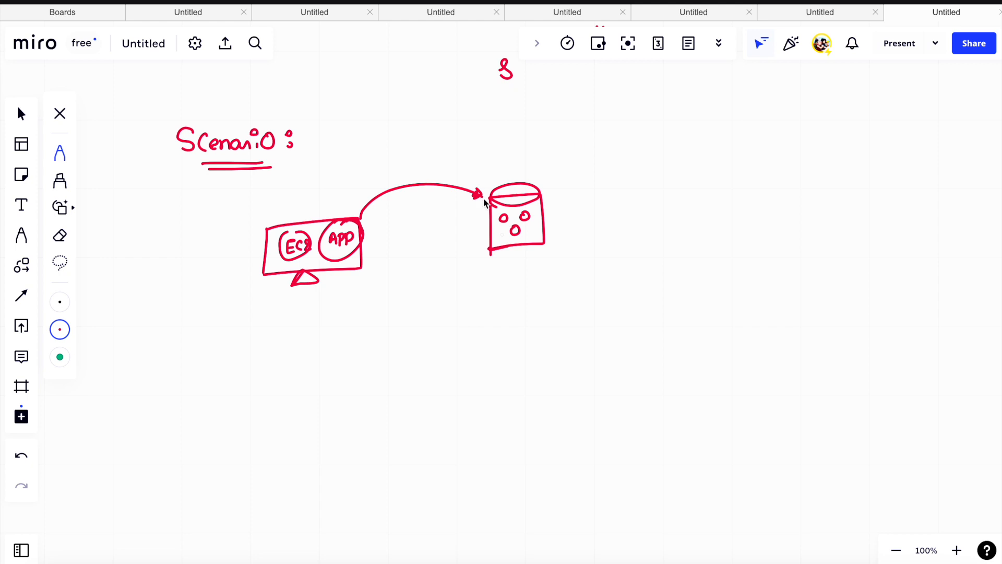
left_click_drag(518, 226, 513, 234)
left_click(294, 226)
mouse_move(337, 227)
left_mouse_down()
mouse_move(360, 217)
mouse_move(359, 244)
mouse_move(335, 257)
mouse_move(349, 233)
mouse_move(357, 246)
left_mouse_up()
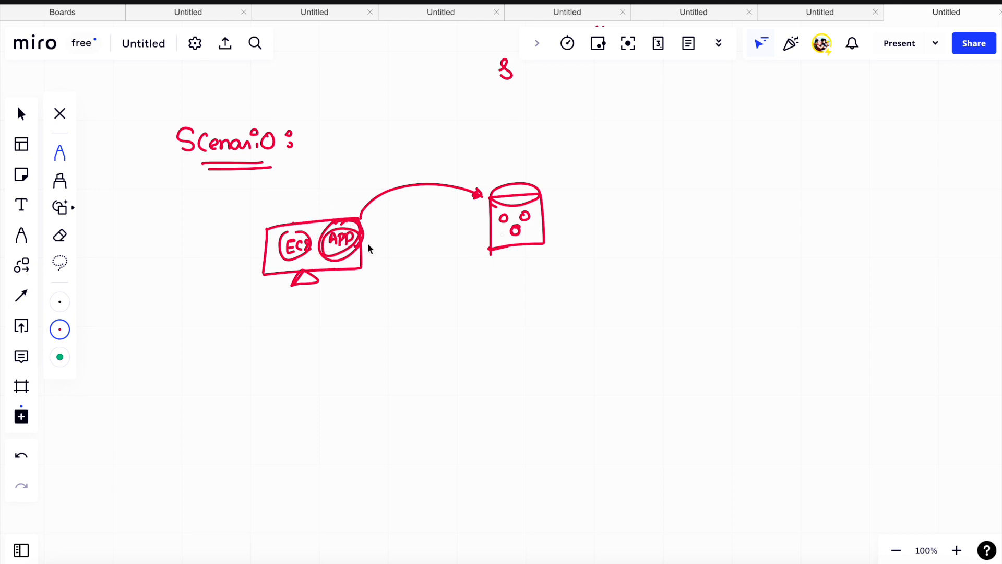
mouse_move(289, 224)
left_mouse_down()
mouse_move(313, 195)
mouse_move(452, 155)
mouse_move(497, 179)
mouse_move(488, 175)
mouse_move(492, 188)
mouse_move(487, 173)
mouse_move(501, 173)
mouse_move(493, 182)
left_mouse_up()
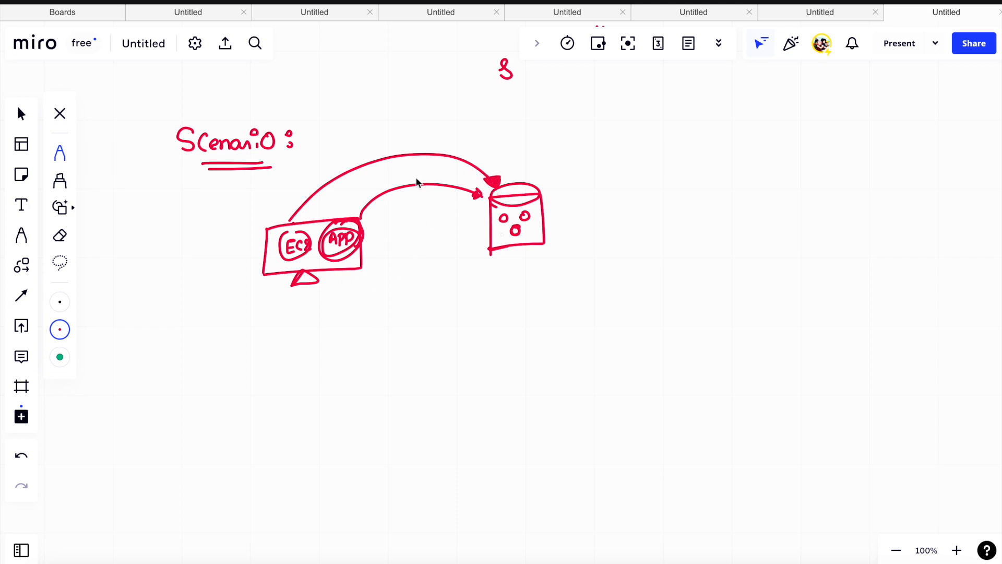
- Write "IAM Roles + policy" above the arrows, underline the end of Roles, and branch an arrow from policy to "Aw def"
left_click_drag(382, 138, 411, 136)
mouse_move(425, 137)
left_mouse_down()
mouse_move(422, 127)
mouse_move(465, 152)
mouse_move(445, 154)
left_mouse_up()
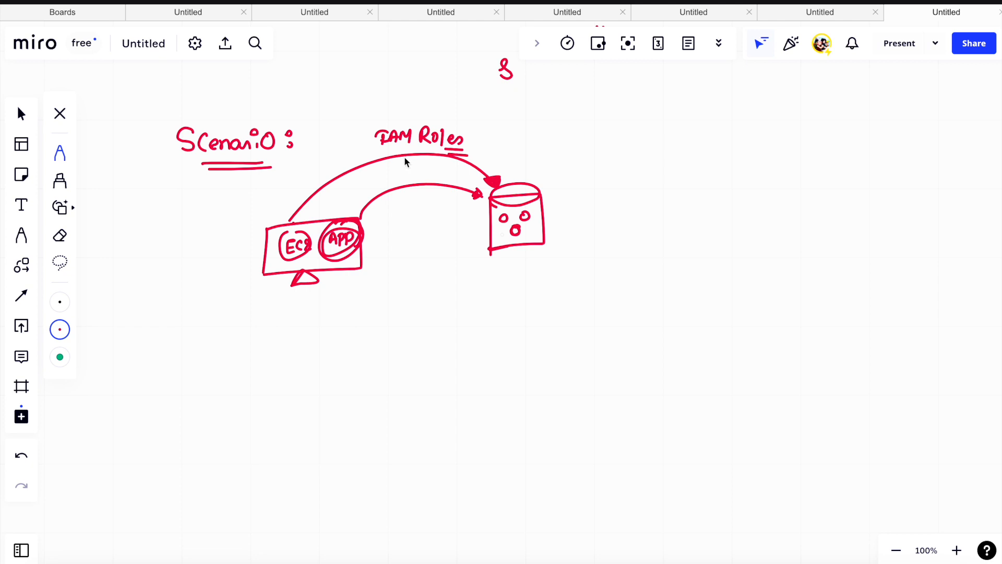
left_click(478, 140)
mouse_move(477, 132)
left_mouse_down()
mouse_move(475, 151)
mouse_move(548, 134)
mouse_move(561, 157)
mouse_move(564, 135)
mouse_move(621, 112)
mouse_move(650, 119)
mouse_move(664, 105)
mouse_move(680, 117)
left_mouse_up()
left_click(692, 118)
- Add a second policy branch labelled "custom policy", circling and underlining the policy types and thickening the plus sign
mouse_move(593, 153)
left_mouse_down()
mouse_move(712, 169)
mouse_move(738, 154)
mouse_move(756, 161)
mouse_move(754, 183)
mouse_move(747, 179)
left_mouse_up()
mouse_move(640, 129)
left_mouse_down()
mouse_move(667, 126)
mouse_move(718, 149)
left_mouse_up()
left_click_drag(605, 203, 677, 174)
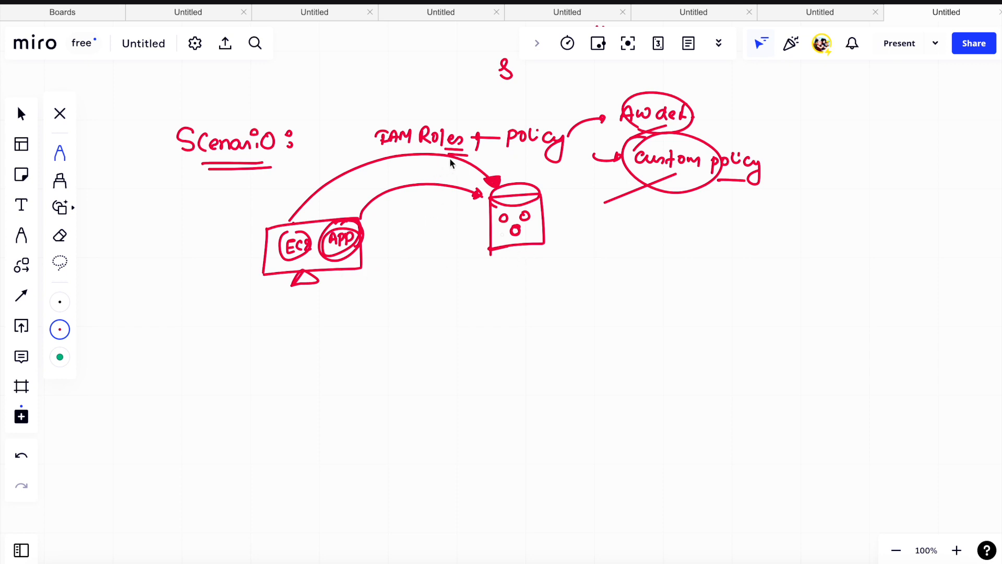
left_click_drag(468, 138, 493, 137)
- Draw an arrow from "Aw def" to a circled, struck-through "S3", and circle IAM Roles with an arrowhead at EC2
mouse_move(714, 119)
left_mouse_down()
mouse_move(806, 109)
mouse_move(807, 118)
mouse_move(822, 98)
mouse_move(810, 99)
left_mouse_up()
left_click_drag(776, 132, 836, 103)
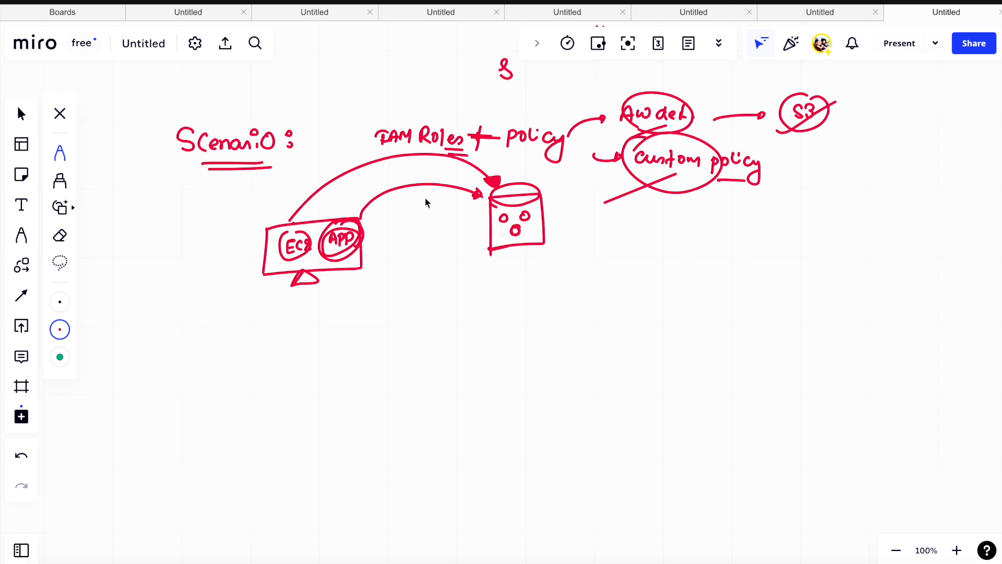
left_click_drag(413, 121, 414, 119)
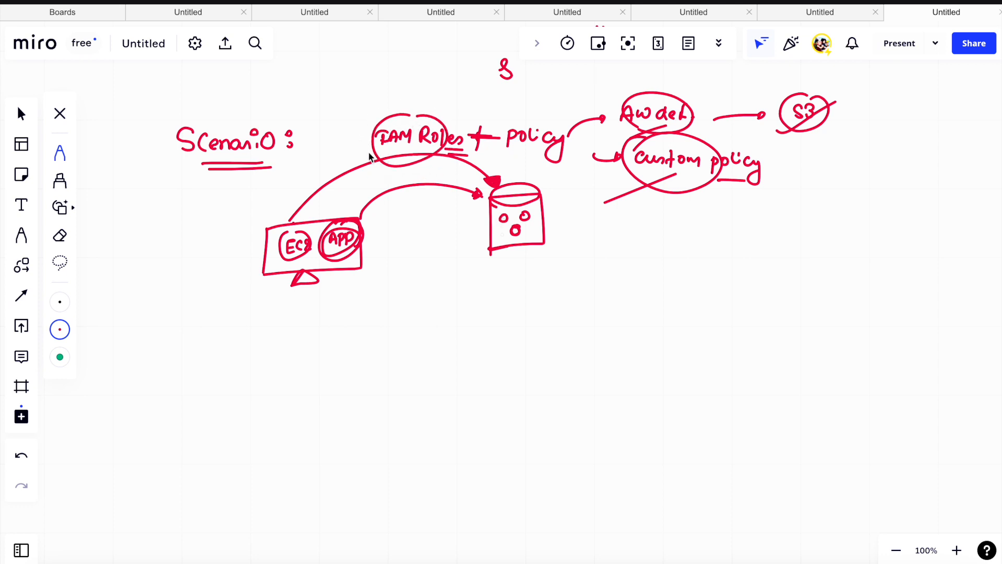
left_click_drag(288, 209, 303, 215)
- Set the pen to green and write "Project-03 (out of 4)" in an empty area below the sketch, with underlines
left_click(59, 328)
left_click(153, 305)
scroll(268, 325, "down", 5)
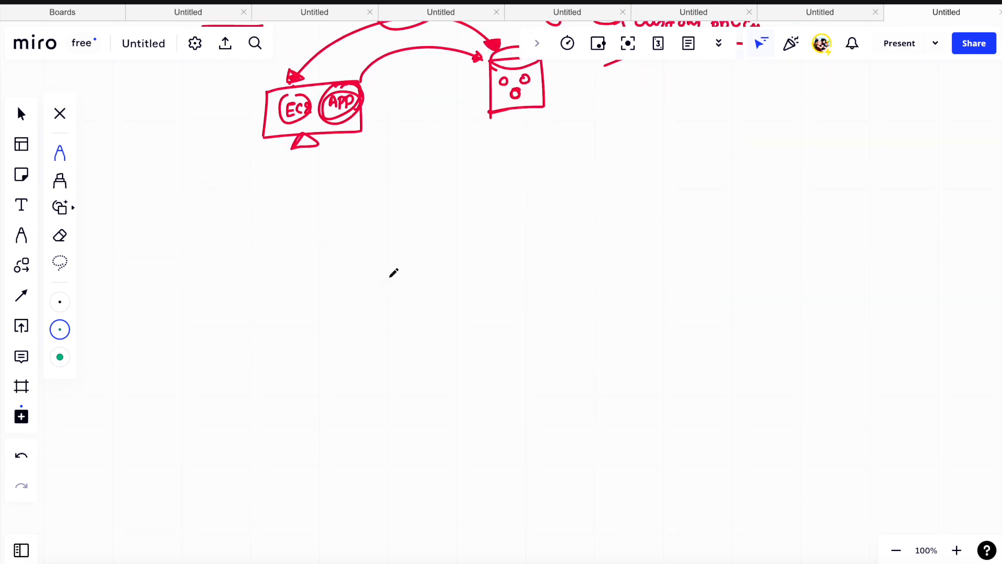
scroll(399, 271, "down", 2)
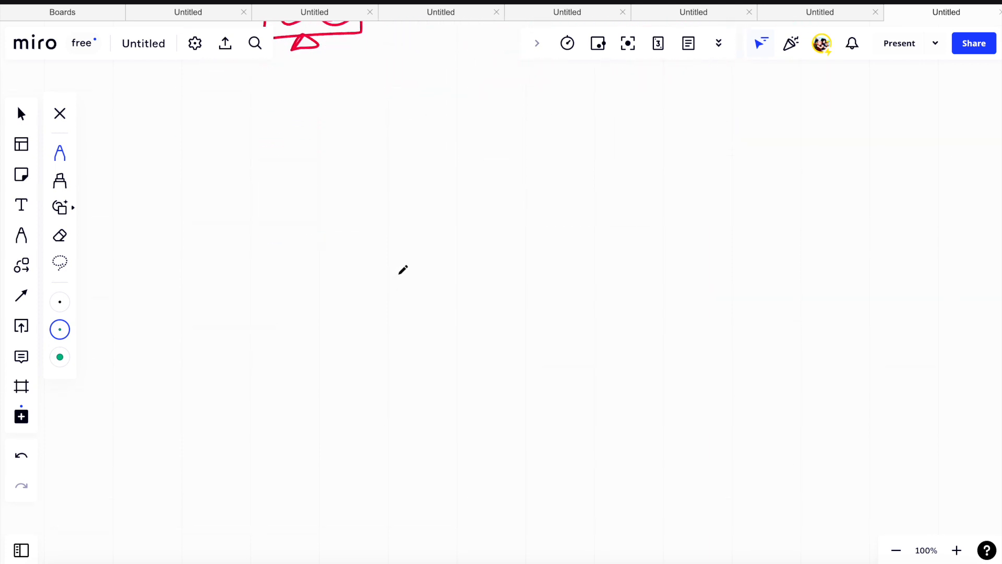
scroll(405, 266, "down", 1)
scroll(406, 264, "down", 1)
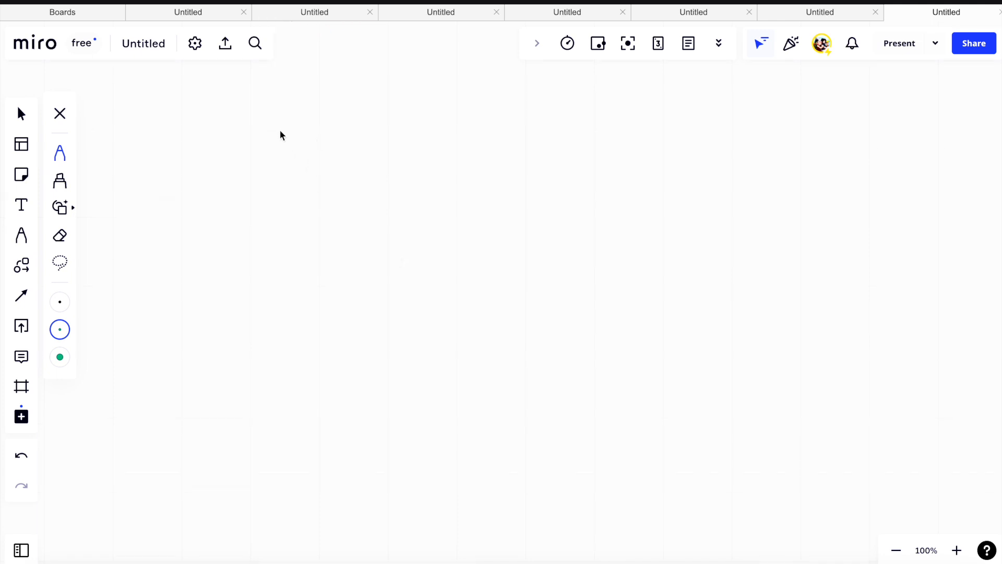
left_click_drag(272, 113, 269, 142)
mouse_move(271, 112)
left_mouse_down()
mouse_move(276, 127)
mouse_move(308, 109)
mouse_move(352, 130)
mouse_move(385, 125)
mouse_move(382, 139)
mouse_move(401, 144)
left_mouse_up()
mouse_move(450, 105)
left_mouse_down()
mouse_move(475, 167)
mouse_move(474, 123)
mouse_move(506, 134)
mouse_move(548, 116)
mouse_move(581, 132)
mouse_move(600, 125)
mouse_move(549, 175)
left_mouse_up()
mouse_move(593, 112)
left_mouse_down()
mouse_move(574, 149)
mouse_move(611, 148)
left_mouse_up()
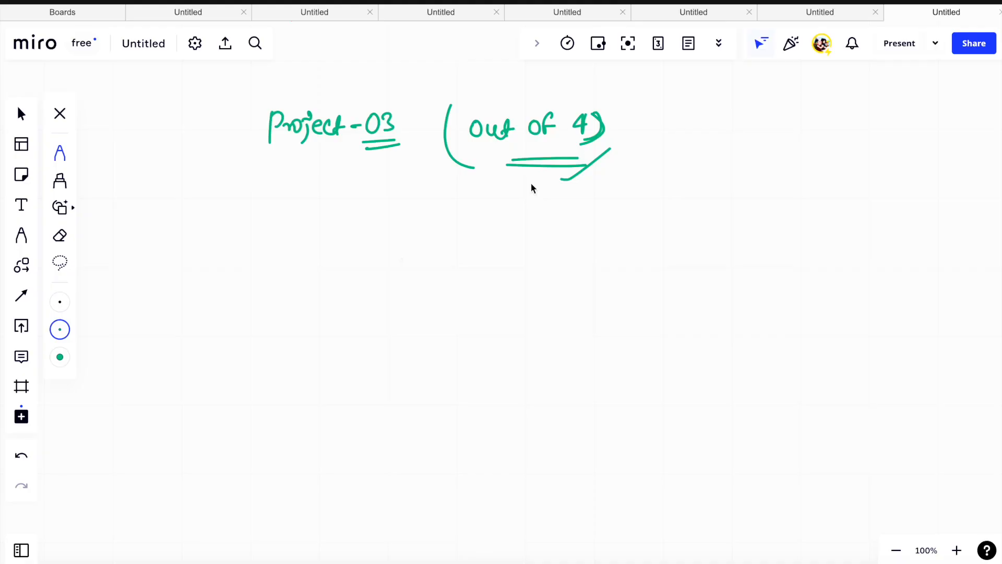
- Switch from the whiteboard to the AWS console in the browser and open the EC2 dashboard
scroll(532, 193, "up", 10)
scroll(522, 313, "down", 7)
scroll(373, 179, "up", 5)
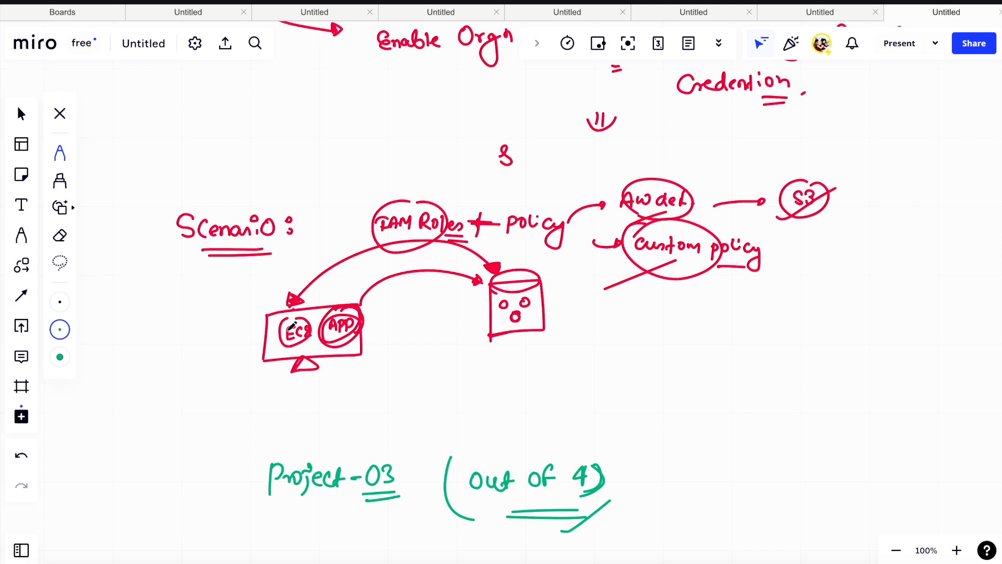
key("super+Tab")
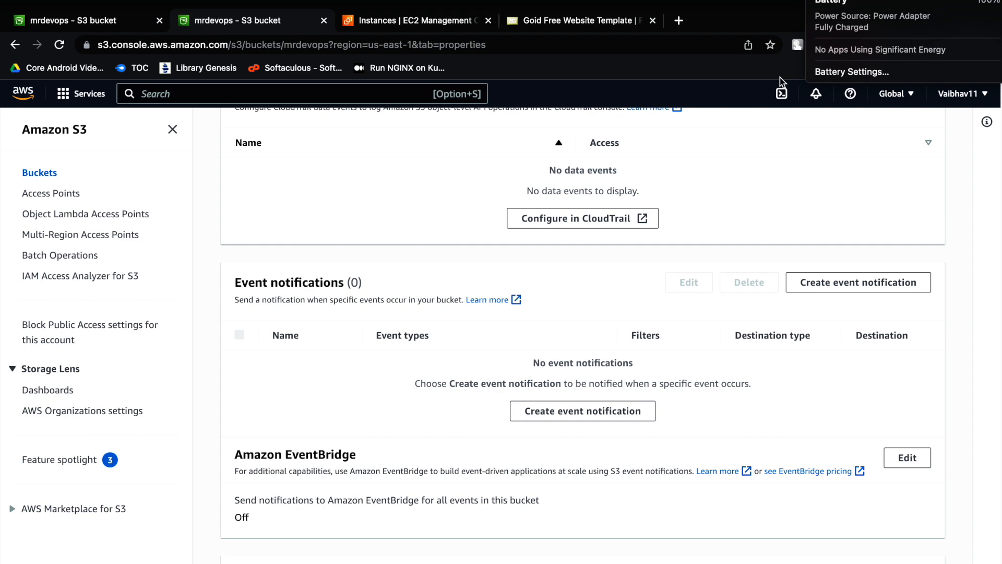
left_click(371, 162)
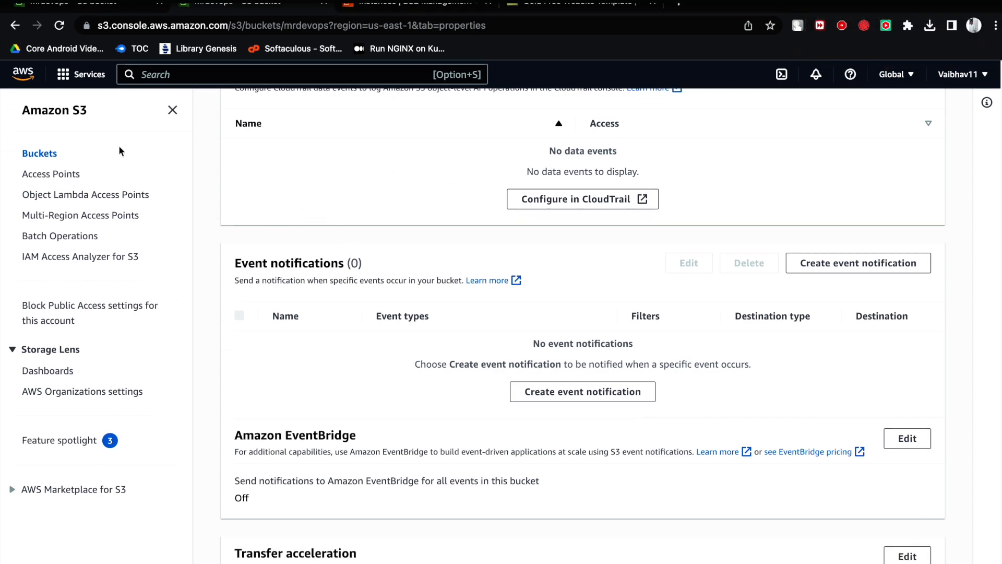
left_click(80, 75)
left_click(324, 239)
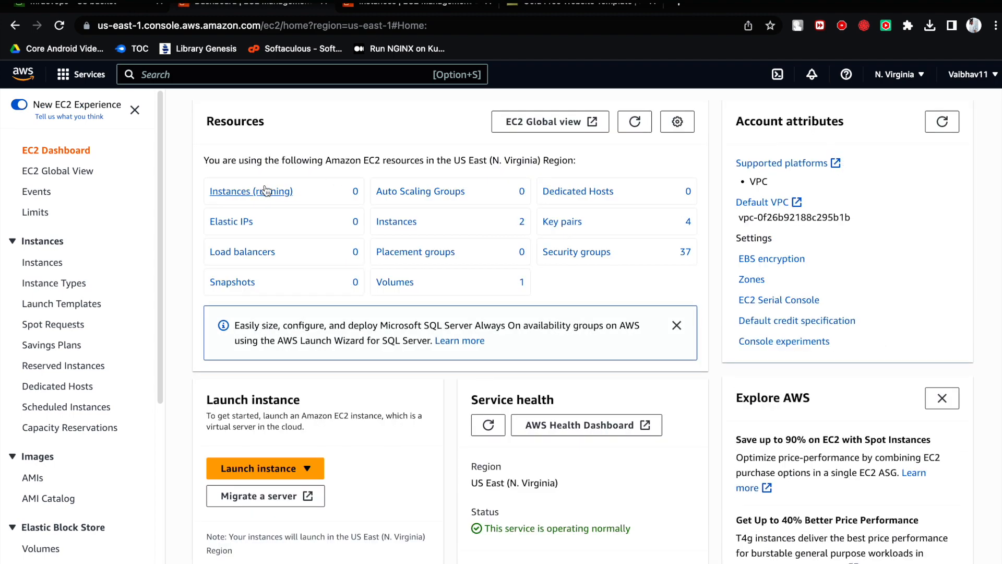
- Start launching an EC2 instance named WebApp with the Ubuntu Server 22.04 LTS image
left_click(266, 190)
left_click(888, 107)
left_click(335, 300)
type("WebApp")
scroll(341, 313, "down", 5)
left_click(252, 329)
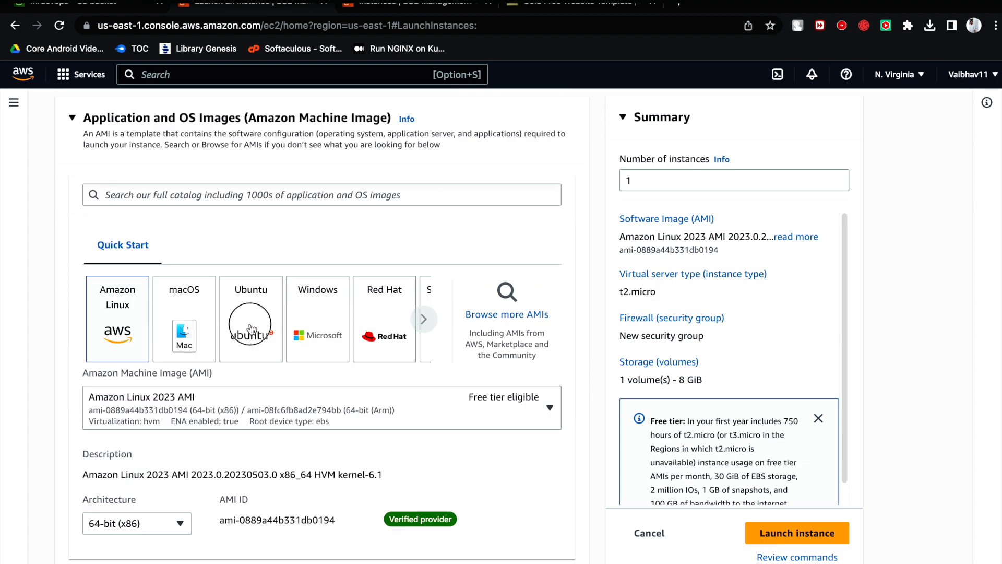
left_click(129, 322)
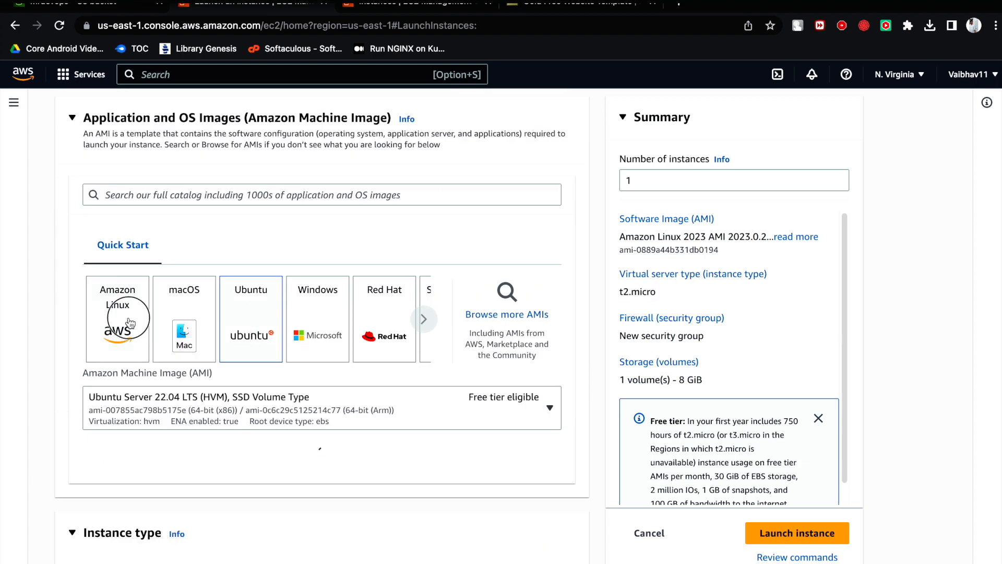
left_click(267, 321)
- Select the existing mrdevops key pair for the WebApp instance
scroll(307, 373, "down", 6)
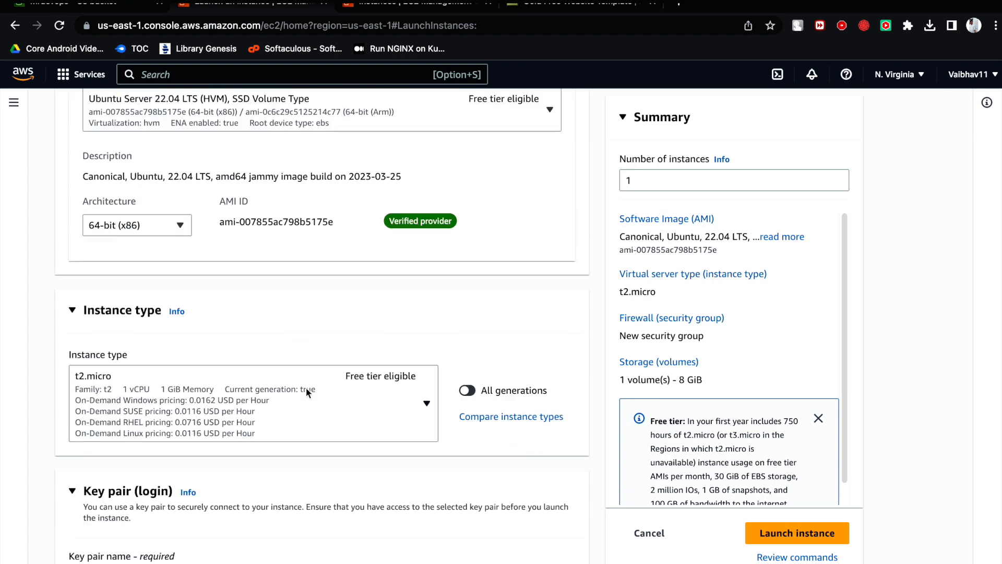
scroll(199, 345, "down", 6)
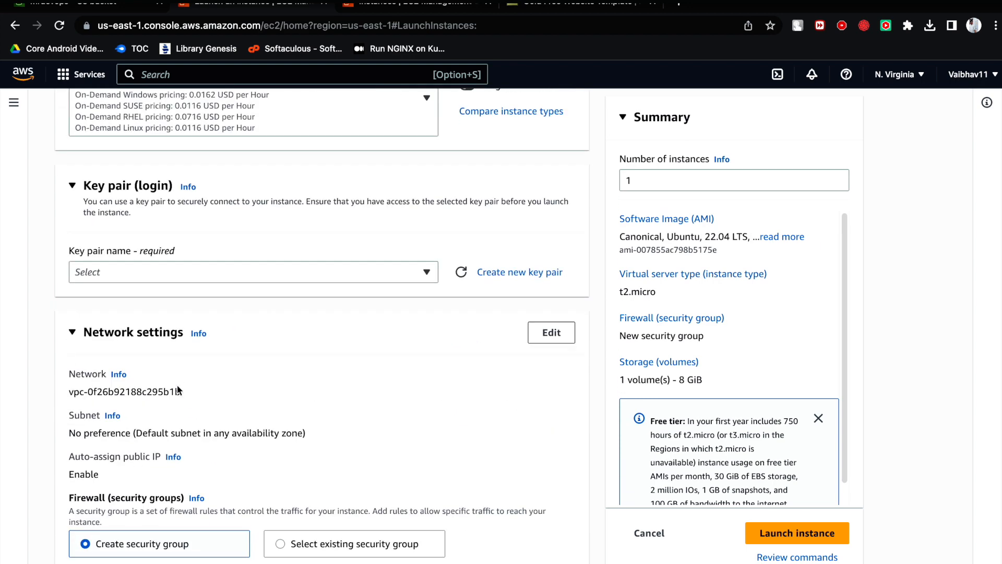
left_click(234, 272)
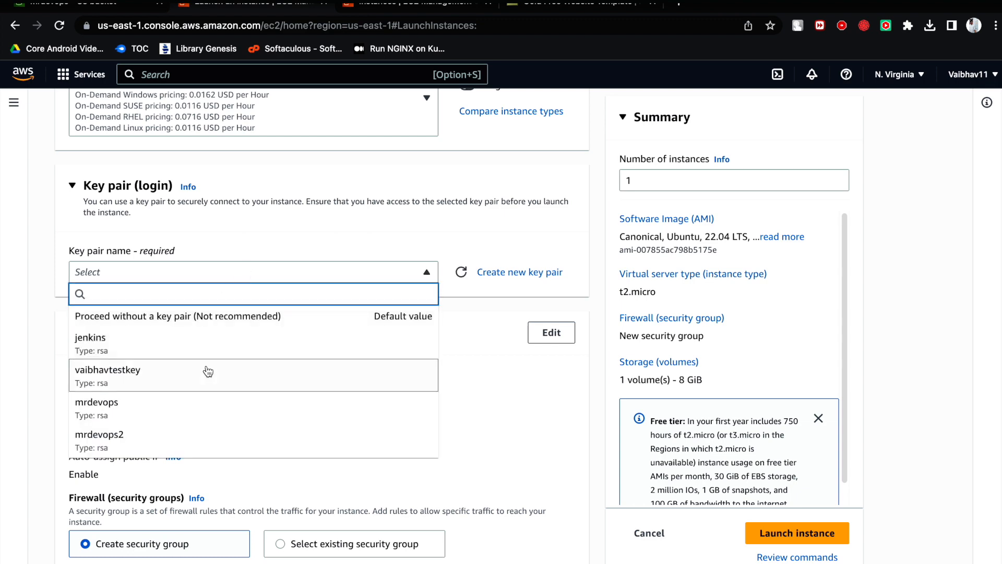
left_click(201, 399)
- Review the network and storage settings, launch the WebApp instance, and open it in the instances list
scroll(290, 375, "down", 4)
scroll(227, 391, "down", 1)
scroll(245, 382, "down", 4)
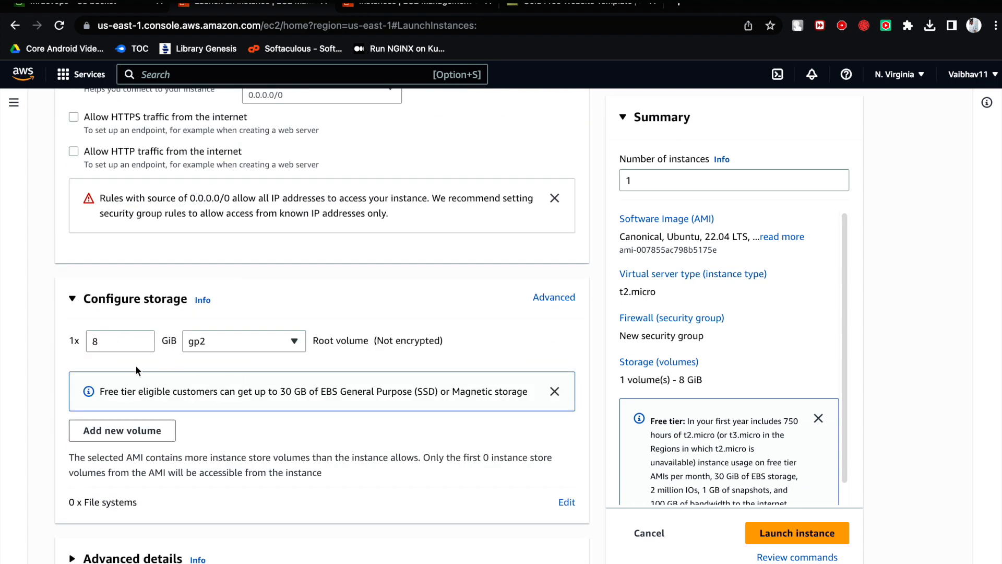
left_click(764, 532)
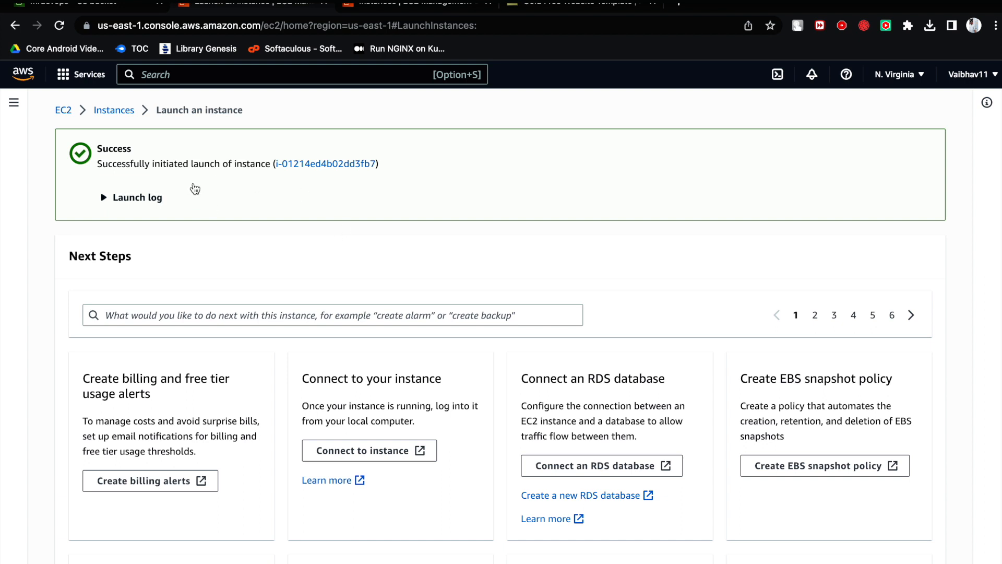
left_click(317, 164)
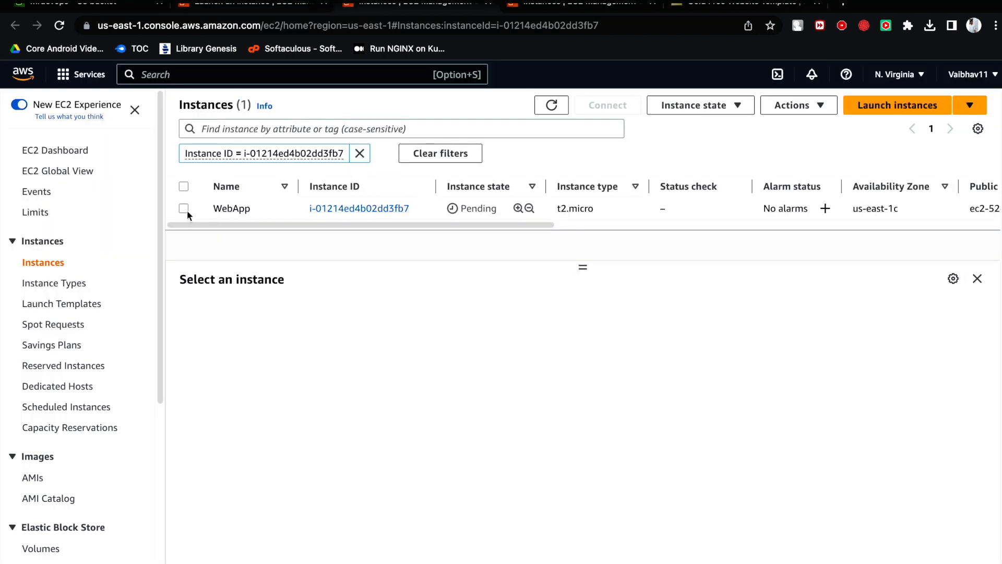
- Refresh the instances list until WebApp's startup status updates, checking its details, availability zone and the console region
left_click(184, 208)
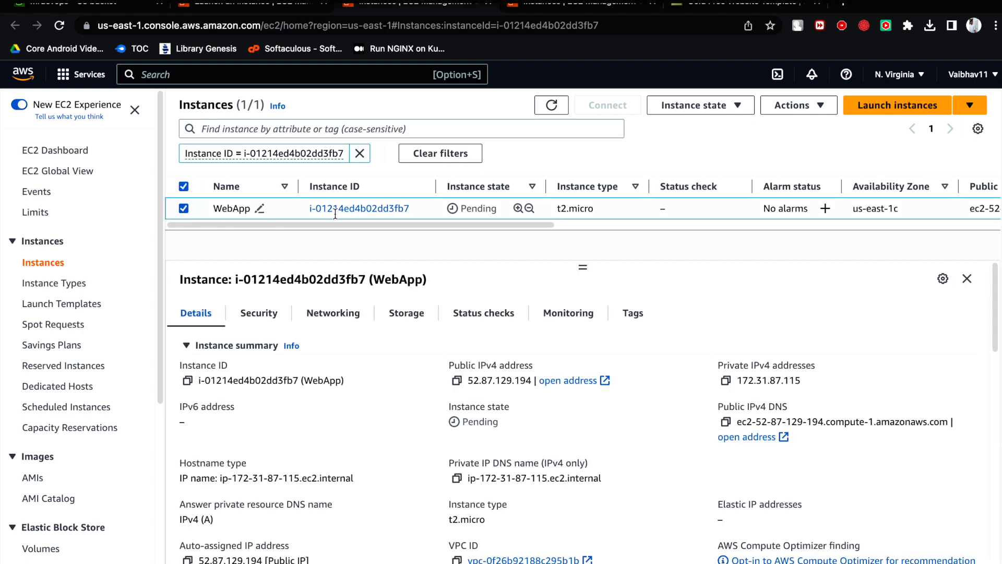
left_click(550, 110)
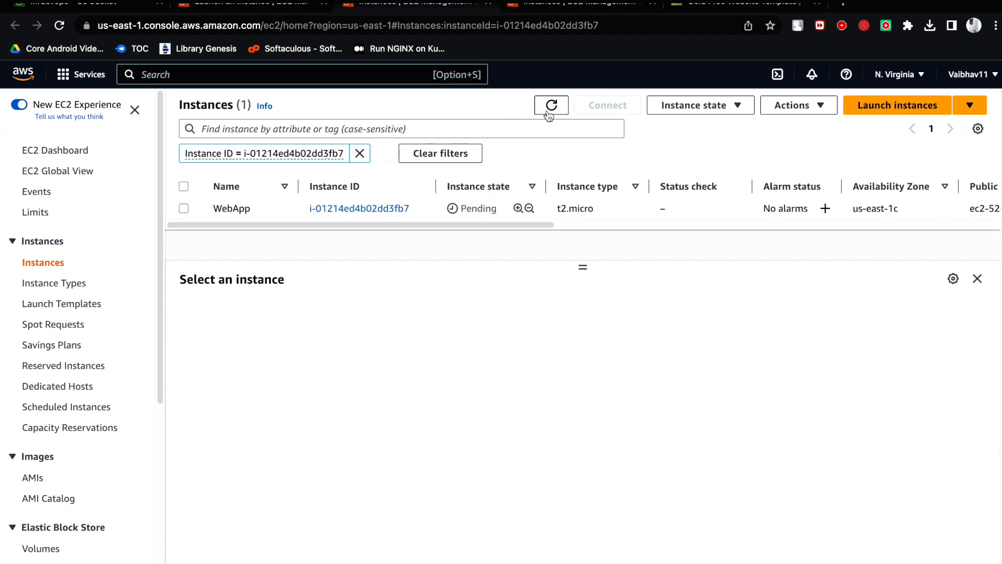
left_click_drag(907, 208, 878, 209)
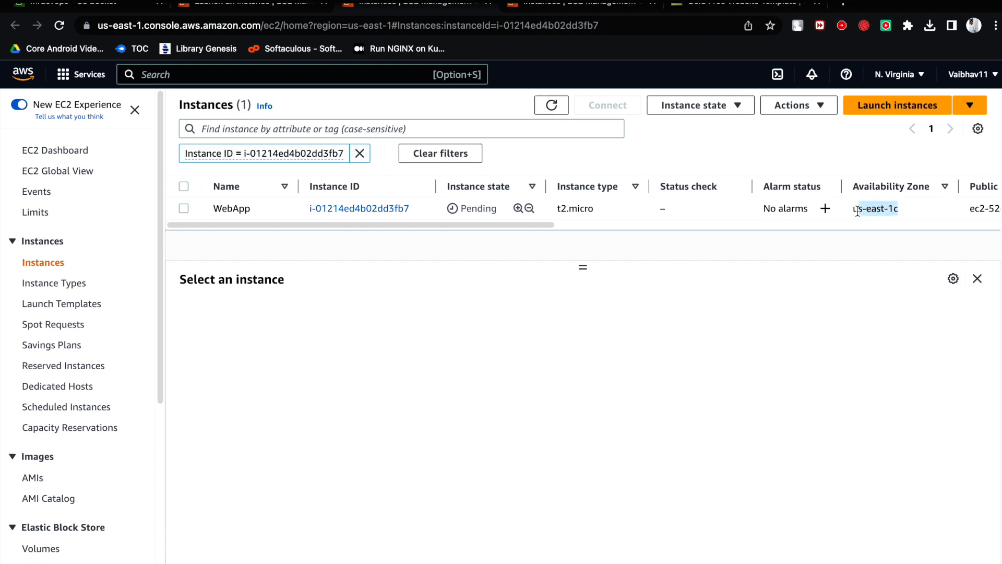
left_click(858, 210)
left_click(901, 77)
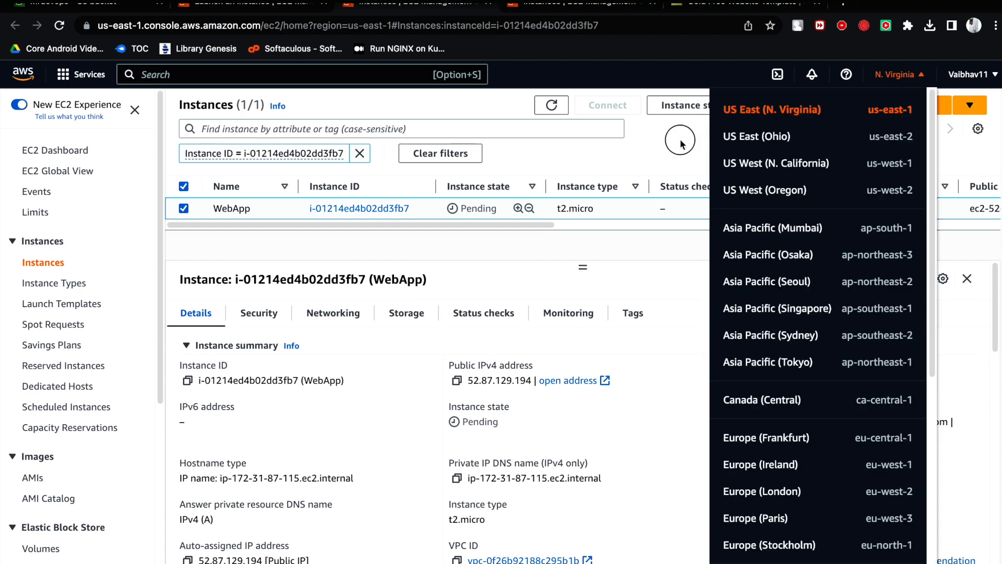
left_click(680, 139)
left_click(550, 106)
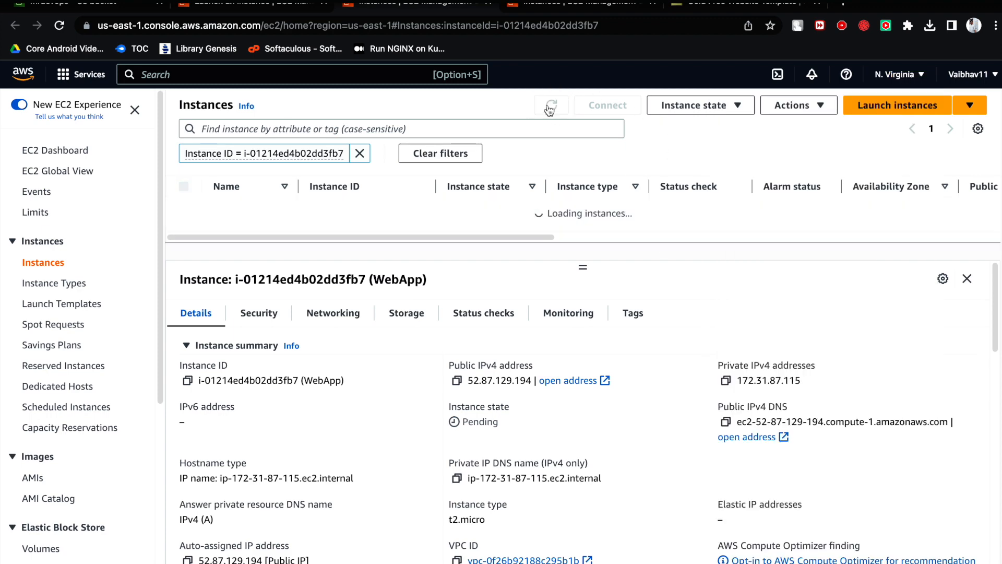
left_click(550, 106)
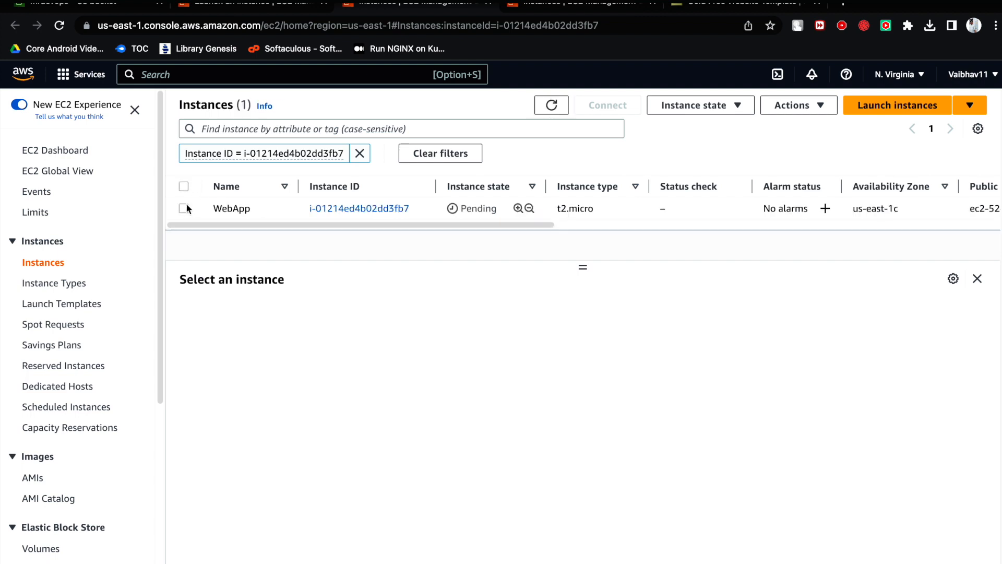
left_click(184, 208)
left_click(551, 107)
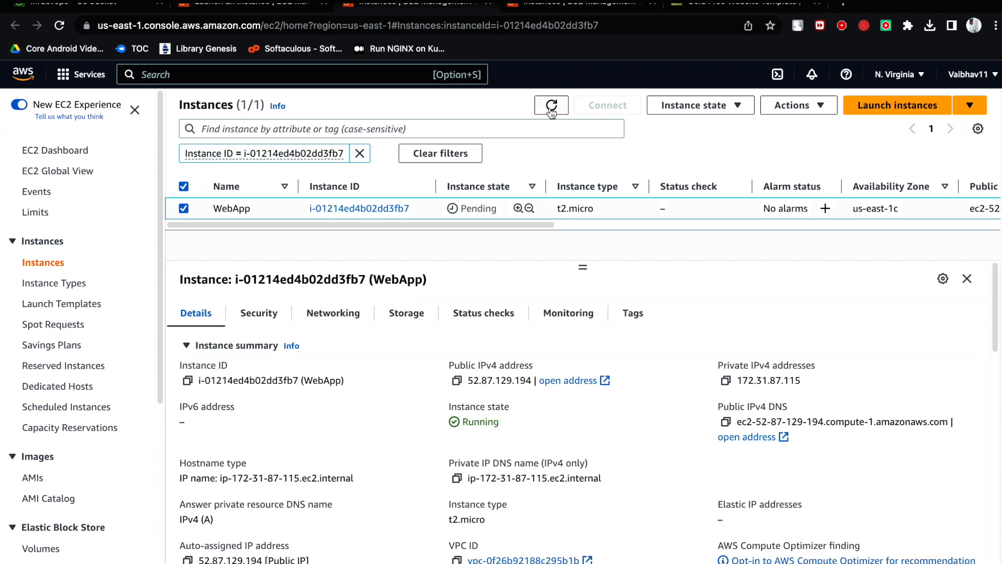
left_click(551, 108)
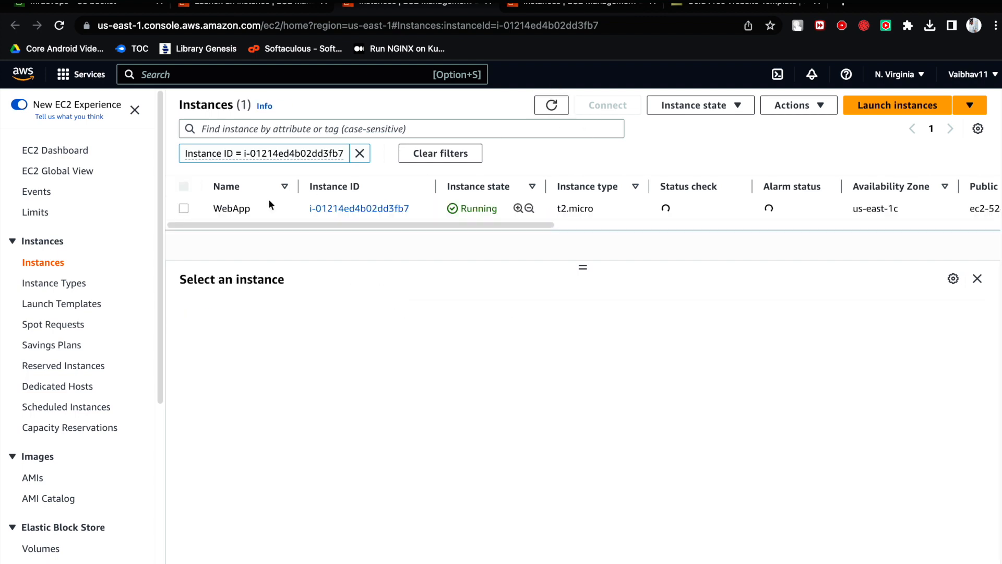
- Connect to the WebApp instance in a browser terminal with EC2 Instance Connect
left_click(184, 208)
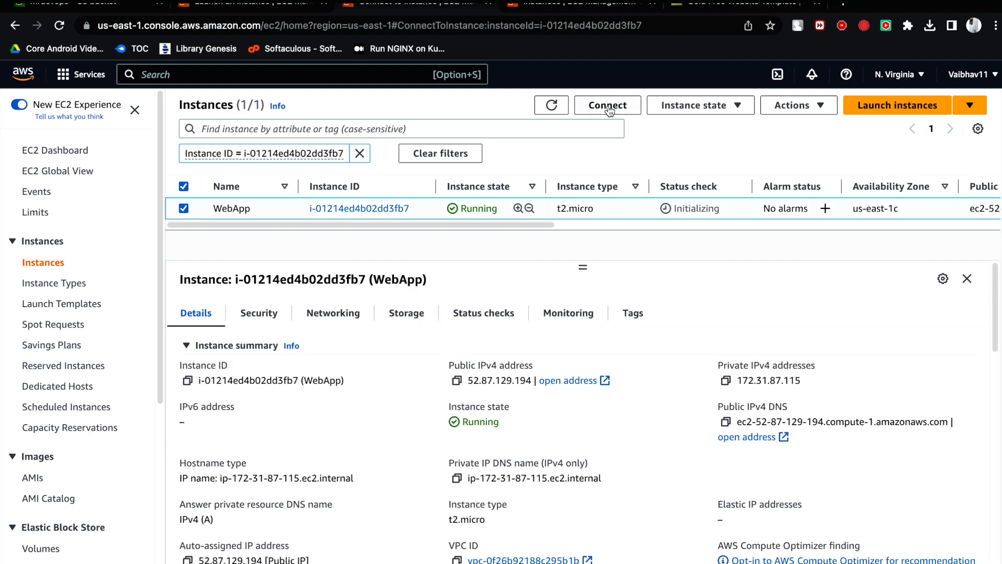
left_click(608, 106)
left_click(600, 498)
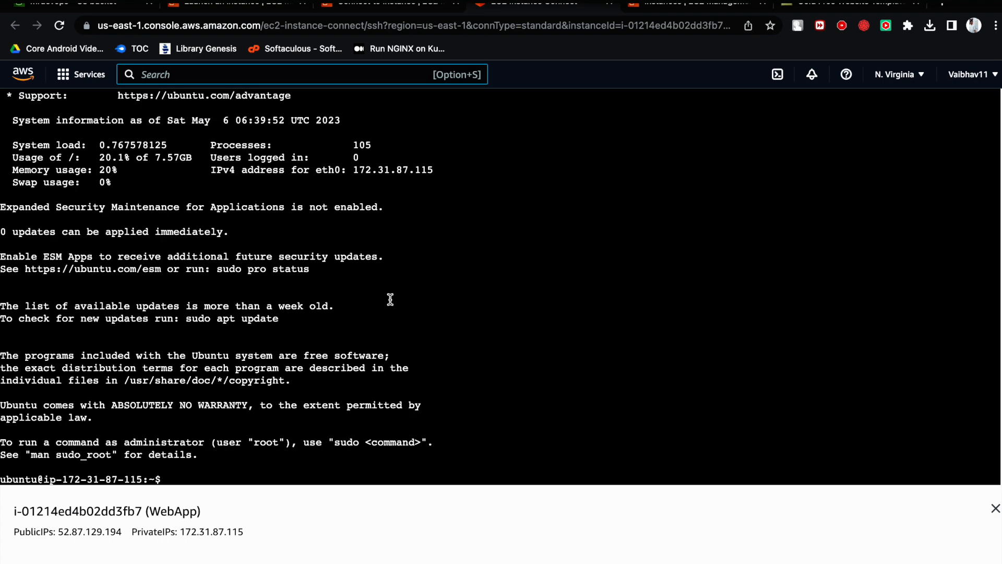
left_click_drag(439, 317, 424, 327)
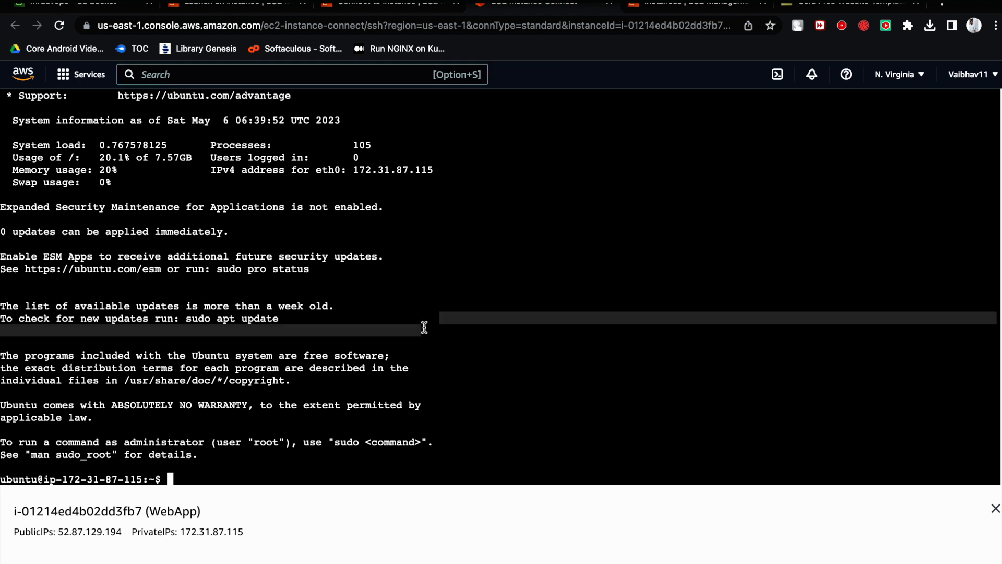
left_click(462, 323)
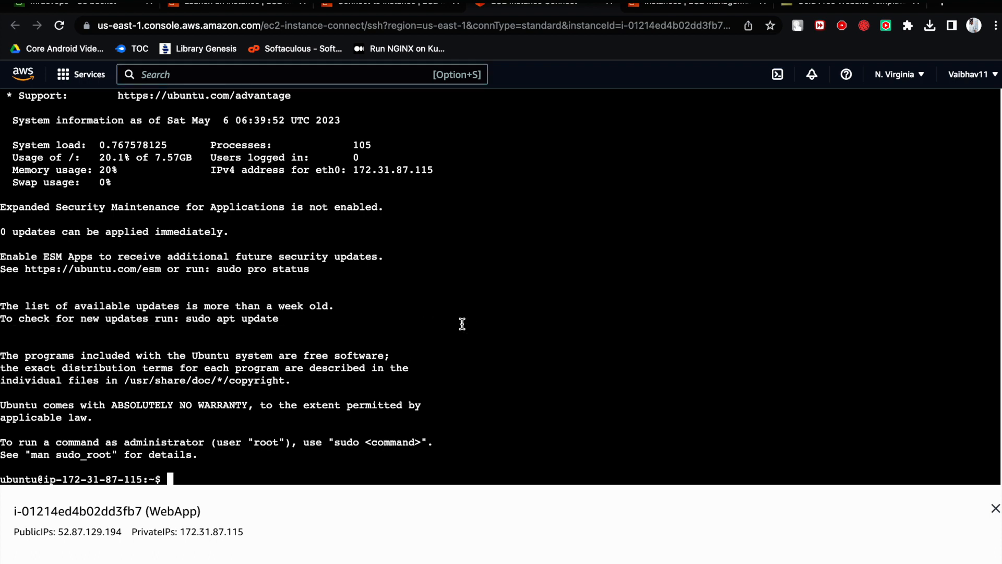
key("Return")
key("Return")
key("Return")
key("Return")
key("Return")
key("Return")
key("Return")
key("Return")
key("Return")
key("Return")
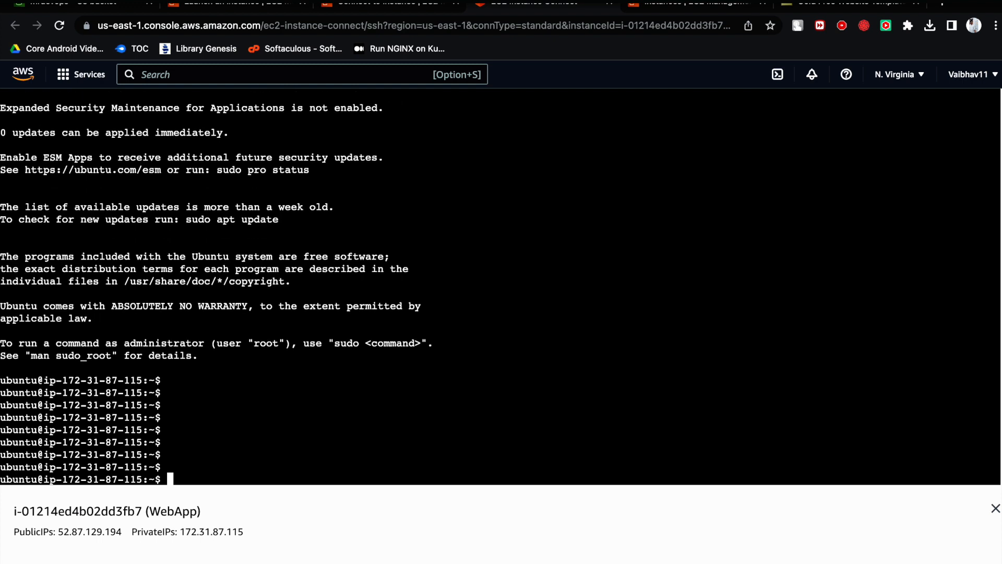
key("Return")
key("Return")
key("Return")
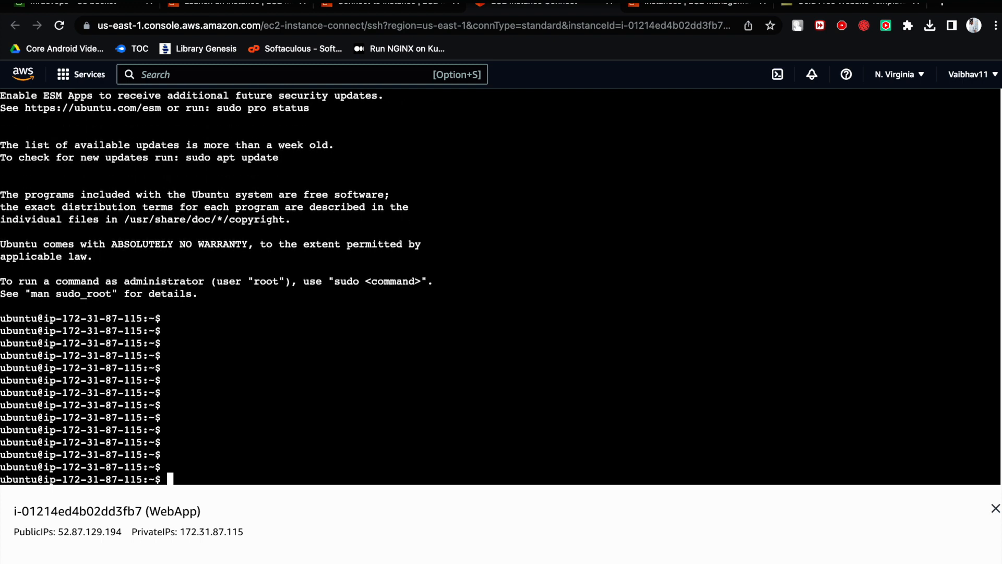
key("Return")
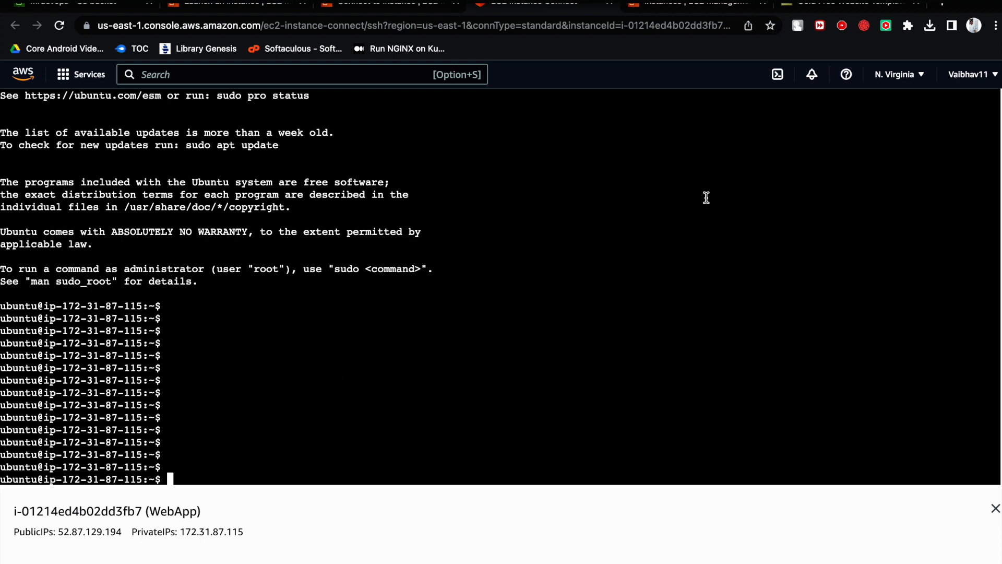
- Search Google for "aws cli install on ec2" in a new tab and open the AWS documentation on installing the AWS CLI
left_click(941, 3)
left_click(694, 26)
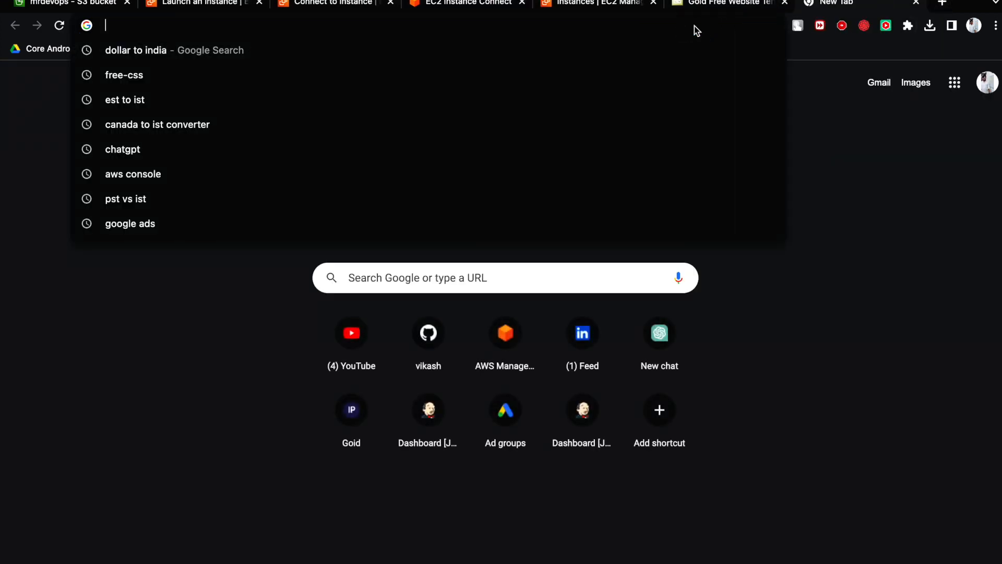
type("aws ")
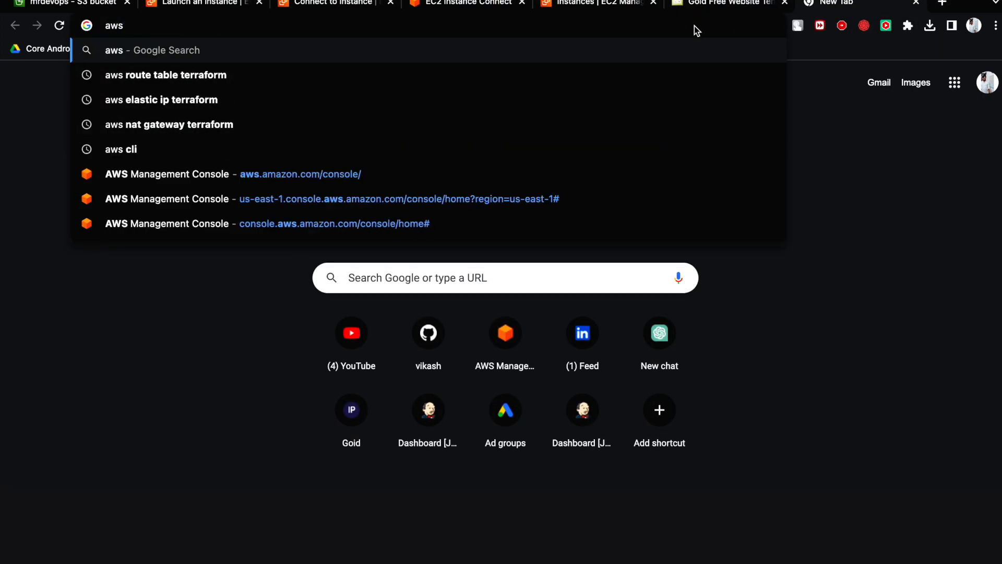
type("cli ins")
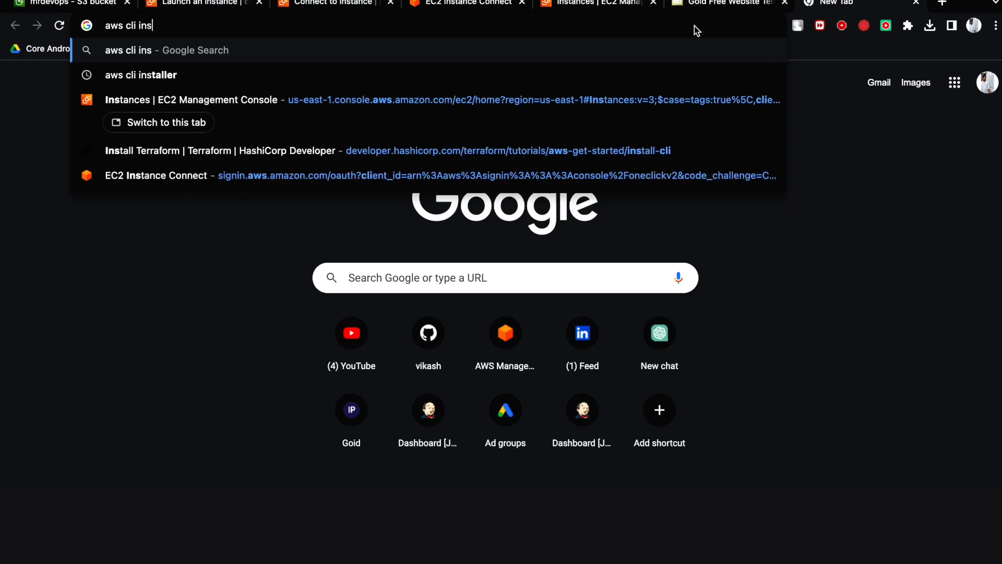
type("tall on ec2")
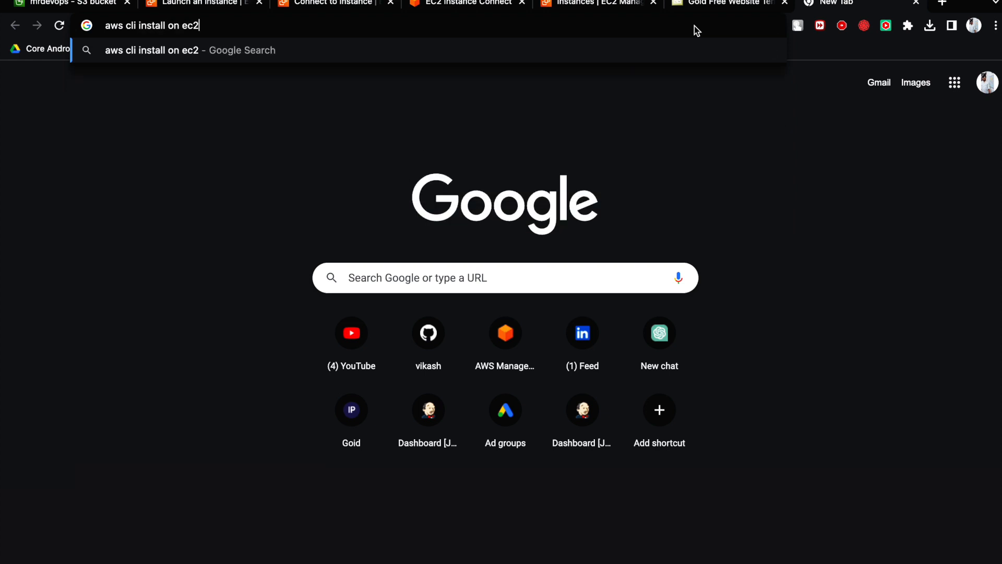
key("Return")
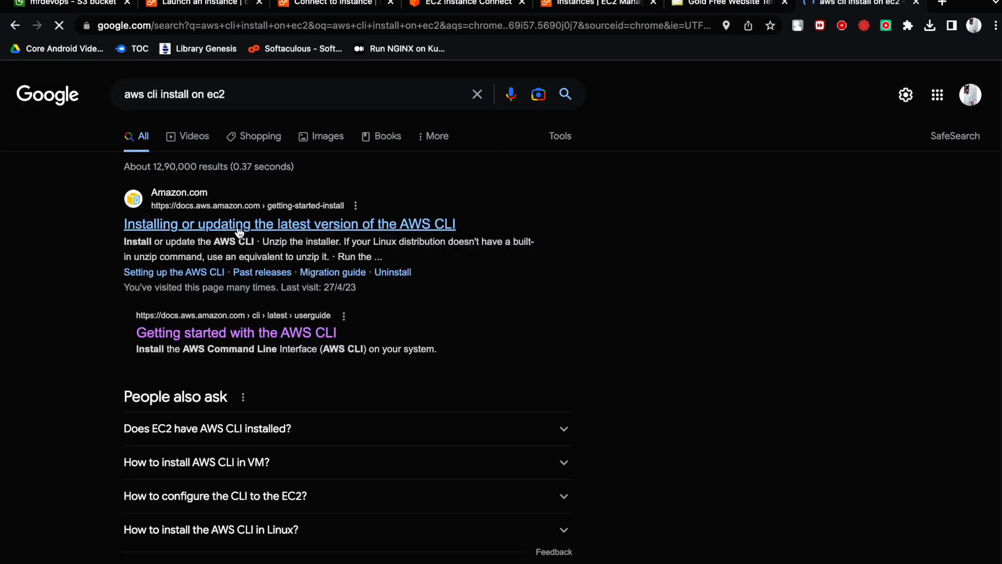
left_click(239, 224)
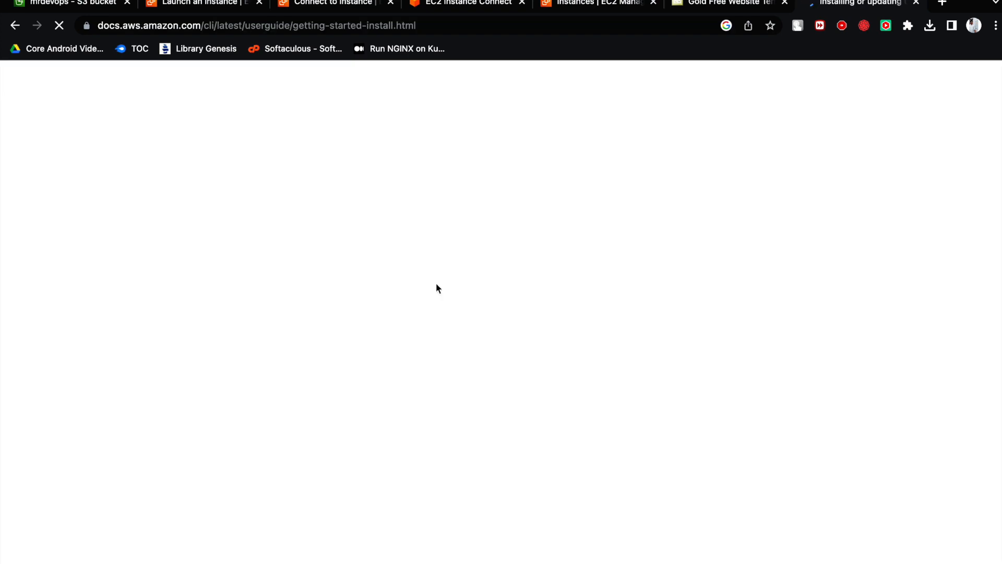
- Expand the Linux installation instructions and copy the three install commands for Linux x86 (64-bit)
scroll(357, 308, "down", 5)
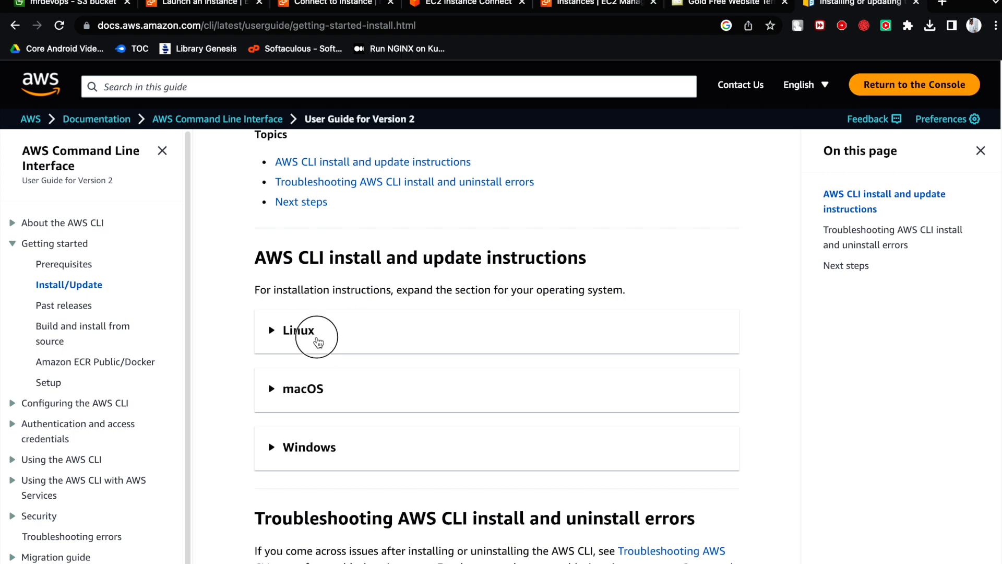
left_click(317, 342)
scroll(320, 351, "down", 10)
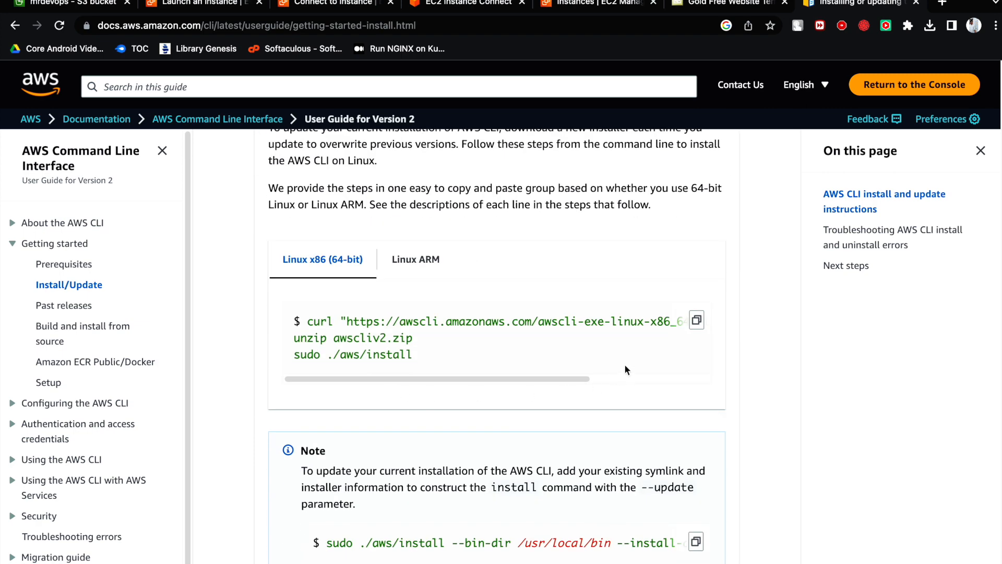
left_click_drag(425, 357, 306, 320)
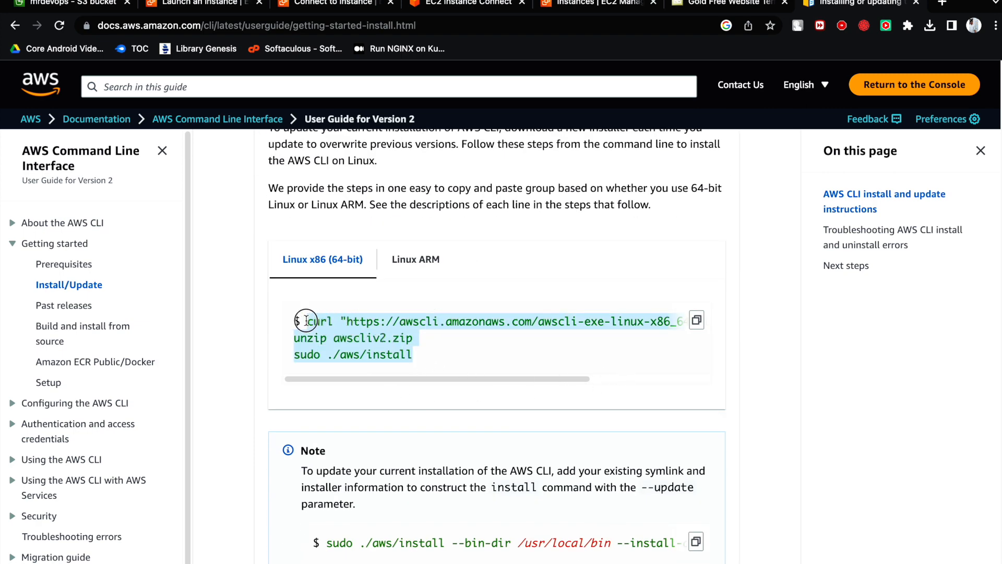
right_click(333, 323)
left_click(358, 350)
- Return to the WebApp terminal, switch to root with sudo su, and run the copied AWS CLI download and install commands
left_click(325, 5)
left_click(454, 5)
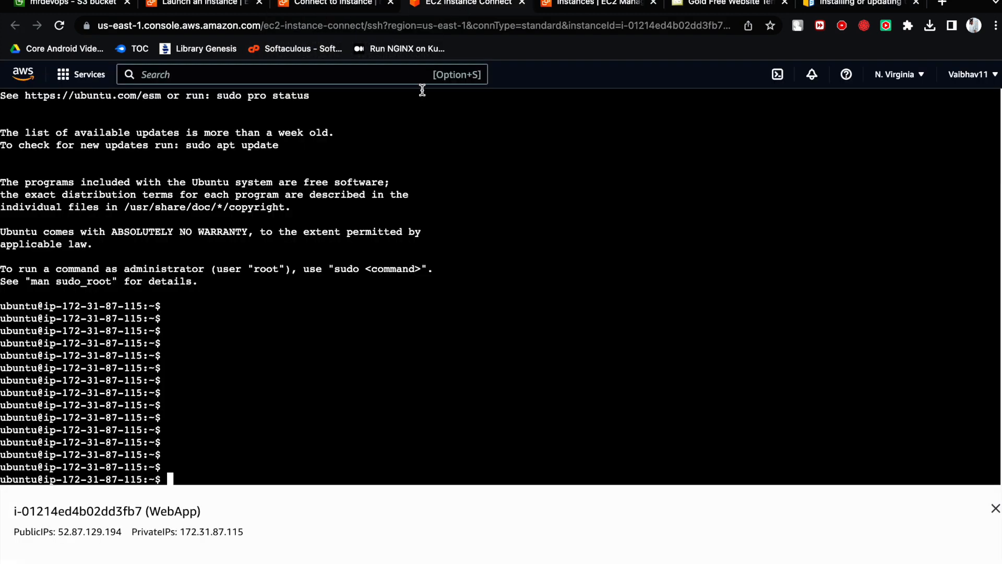
right_click(395, 297)
left_click(443, 395)
key("Return")
right_click(314, 434)
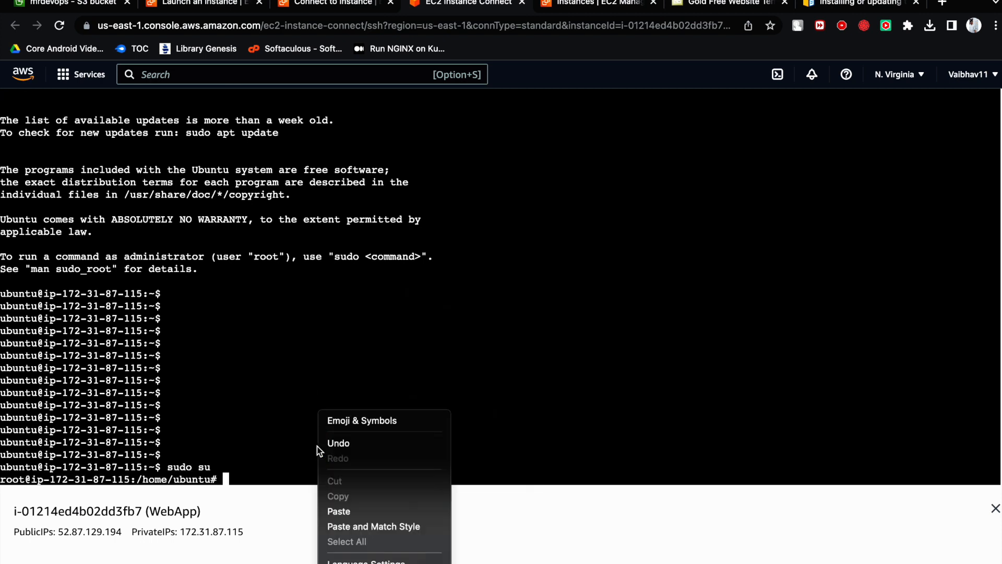
left_click(373, 511)
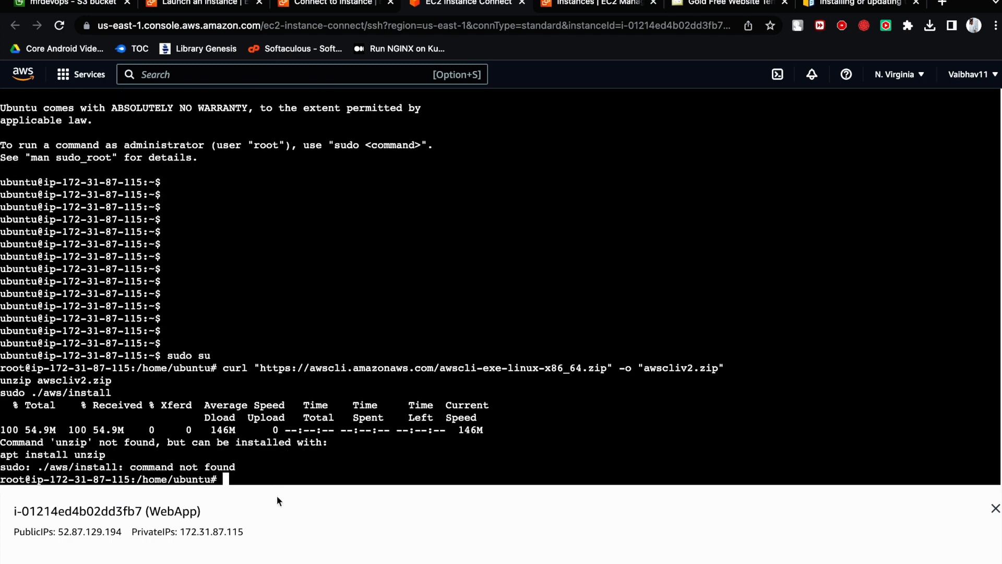
- Install the missing unzip package, correcting the apt-get attempt to apt install unzip -y
left_click(290, 464)
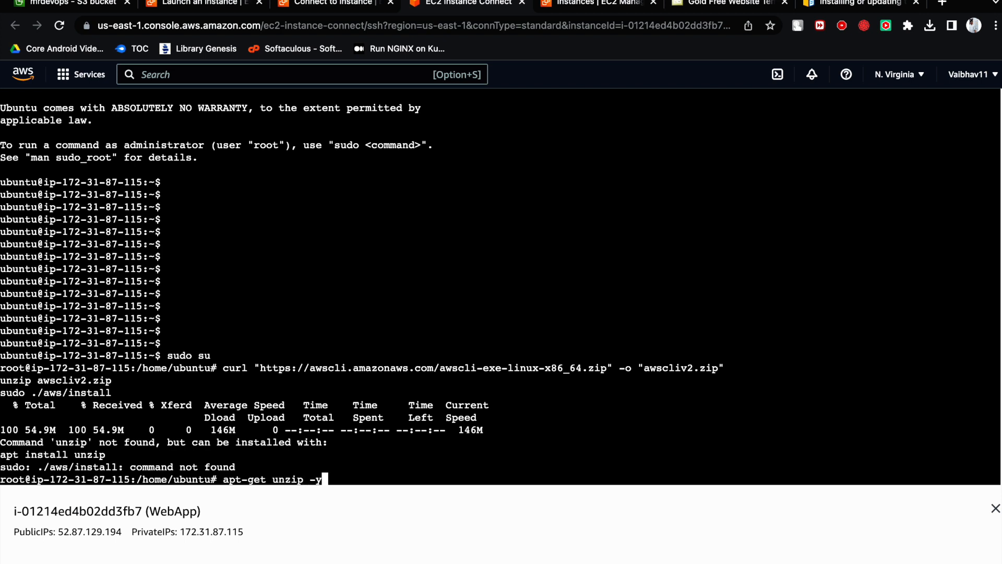
key("Return")
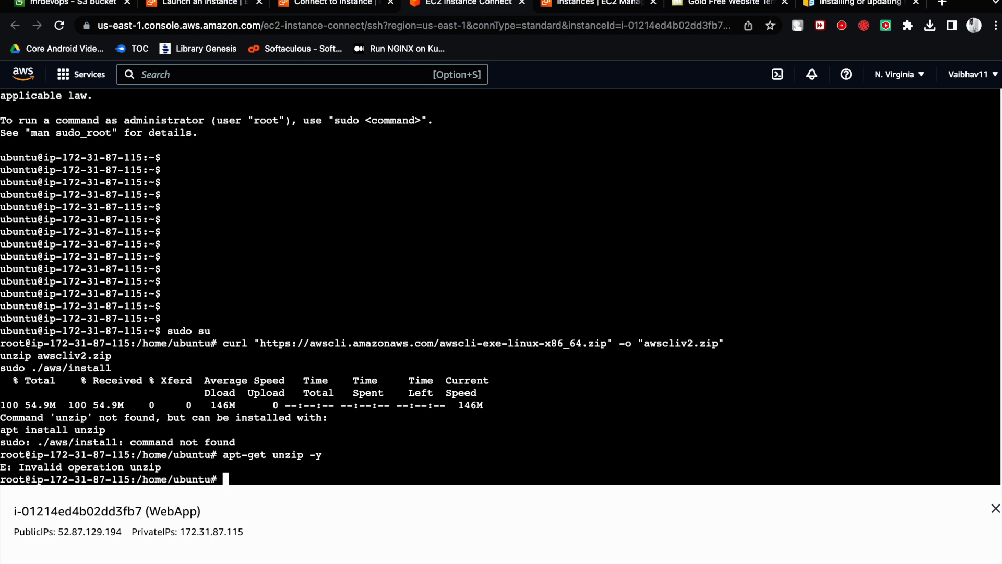
key("Up")
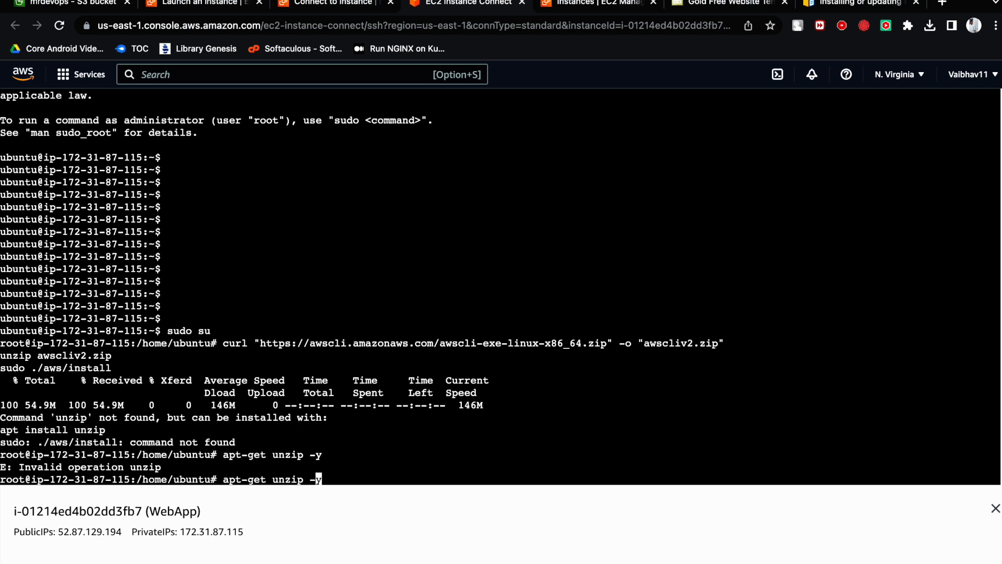
key("BackSpace")
key("BackSpace")
key("BackSpace")
key("BackSpace")
key("BackSpace")
type("t install")
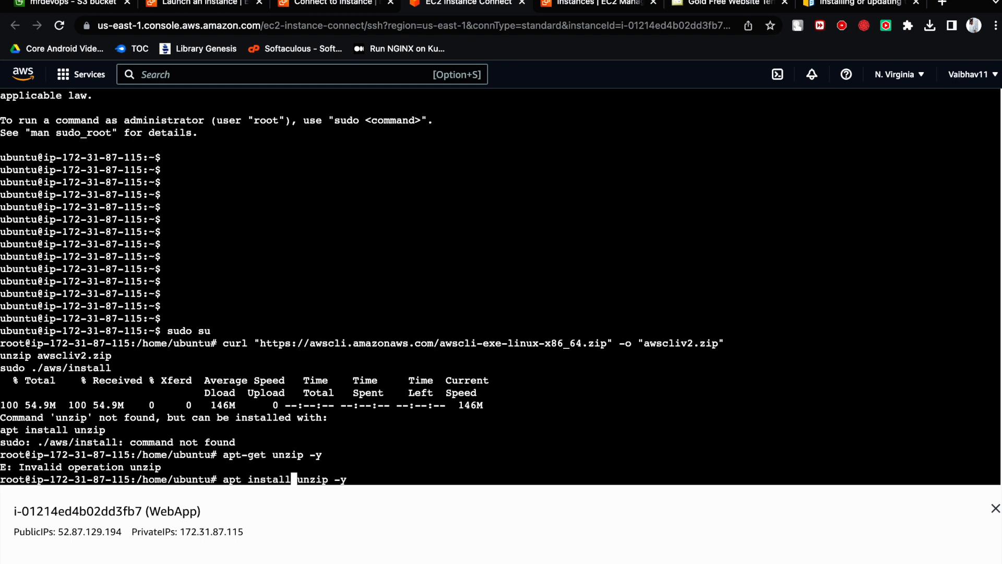
key("Return")
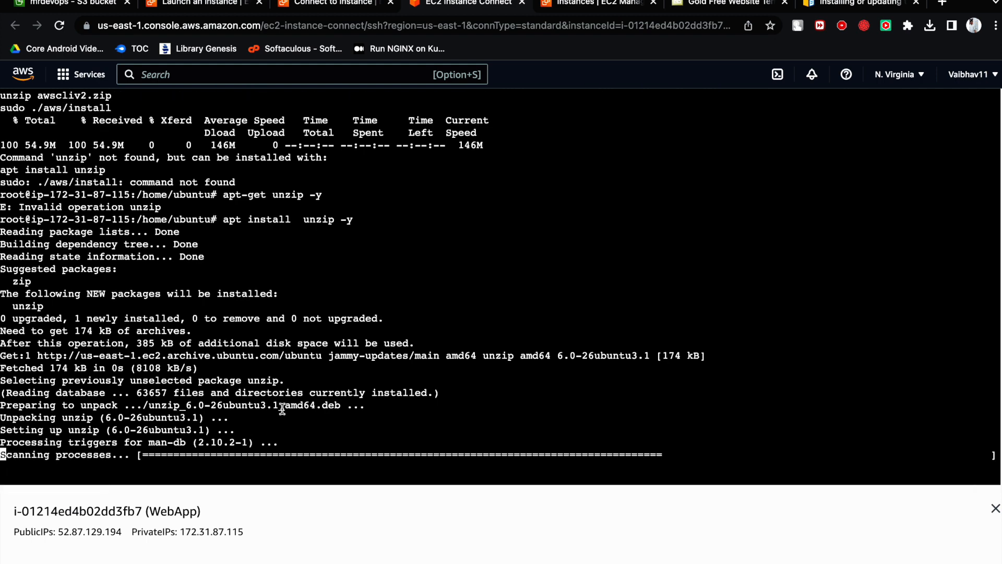
- Rerun unzip awscliv2.zip from the command history to extract the AWS CLI installer
key("Up")
key("Up")
key("Up")
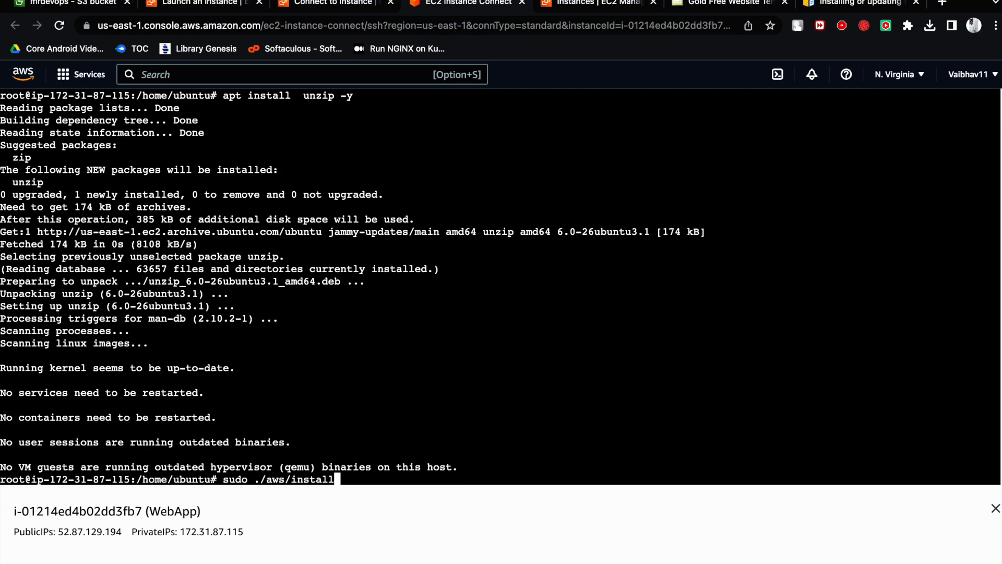
key("Up")
key("Return")
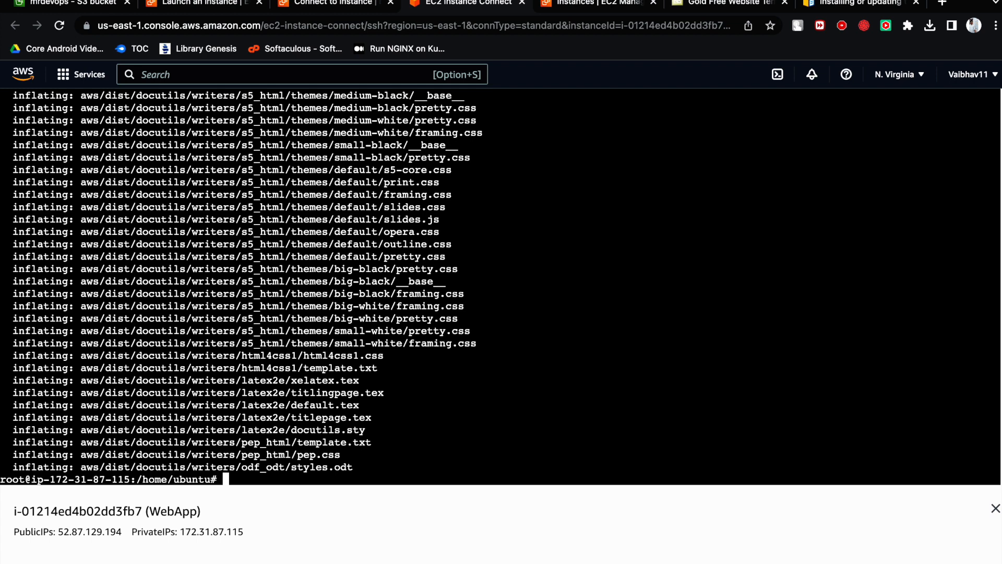
- Recall sudo ./aws/install from the command history and run it to install the AWS CLI
key("Up")
key("Up")
key("Up")
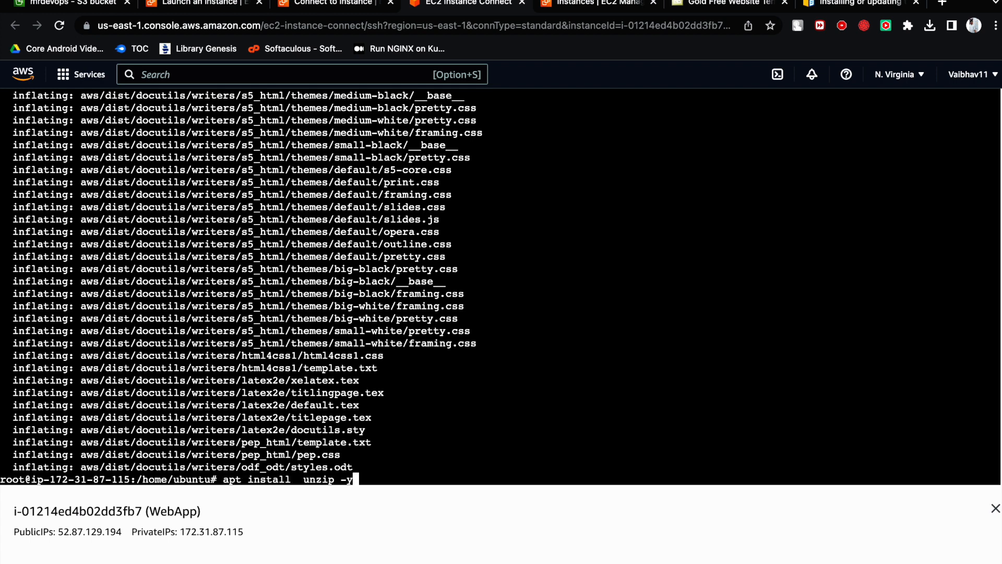
key("Up")
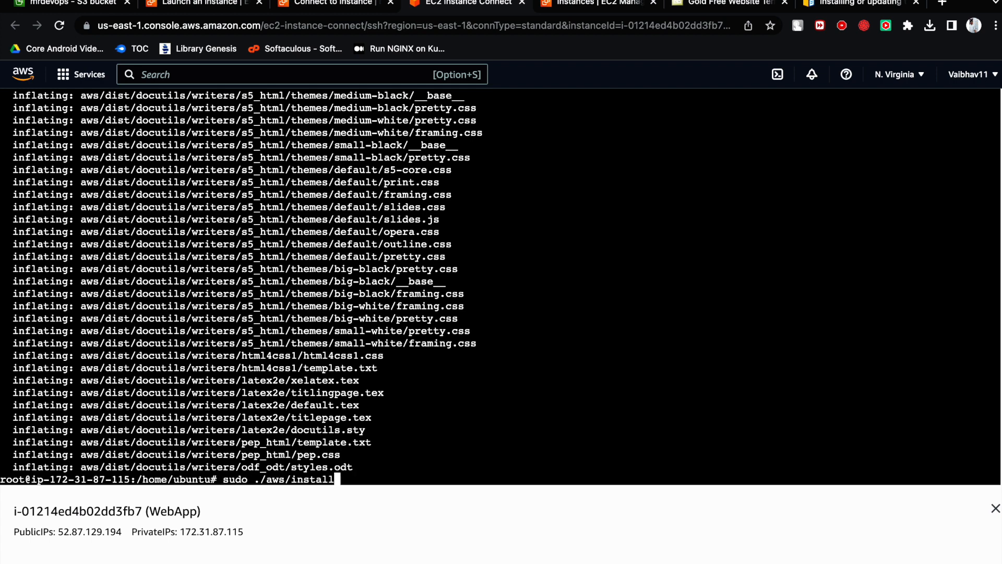
key("Return")
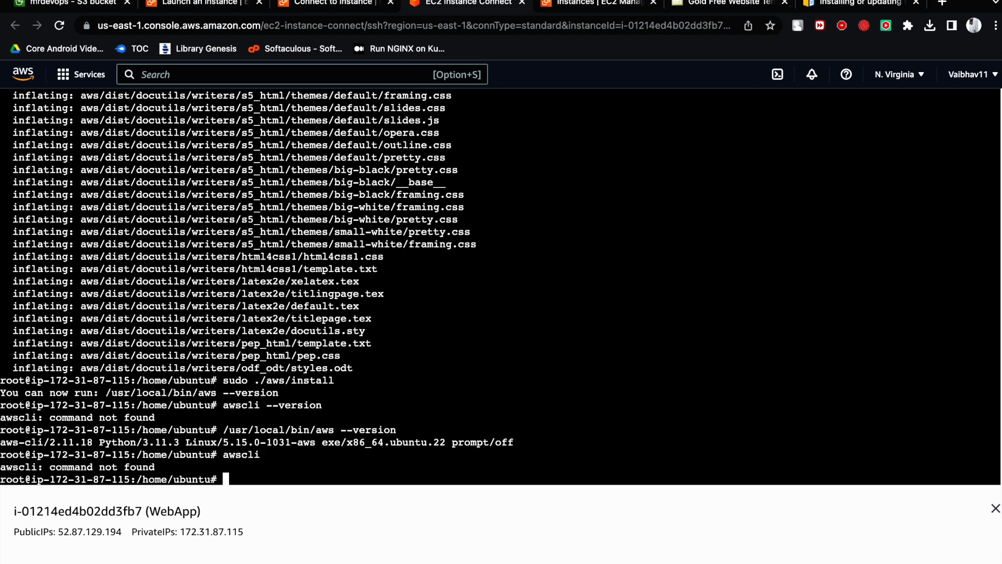
- Check the installed AWS CLI version with /usr/local/bin/aws --version
key("Up")
key("Up")
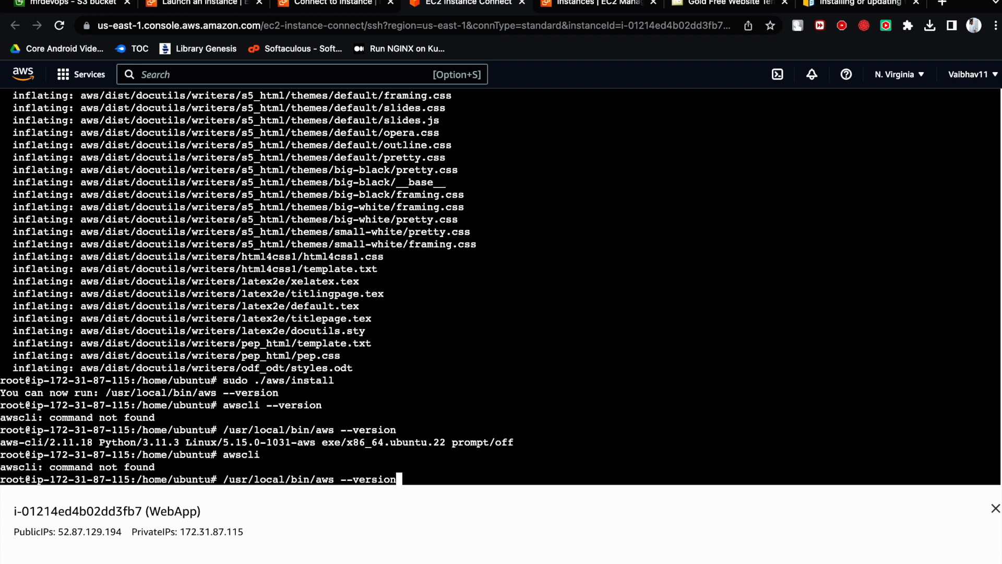
key("Return")
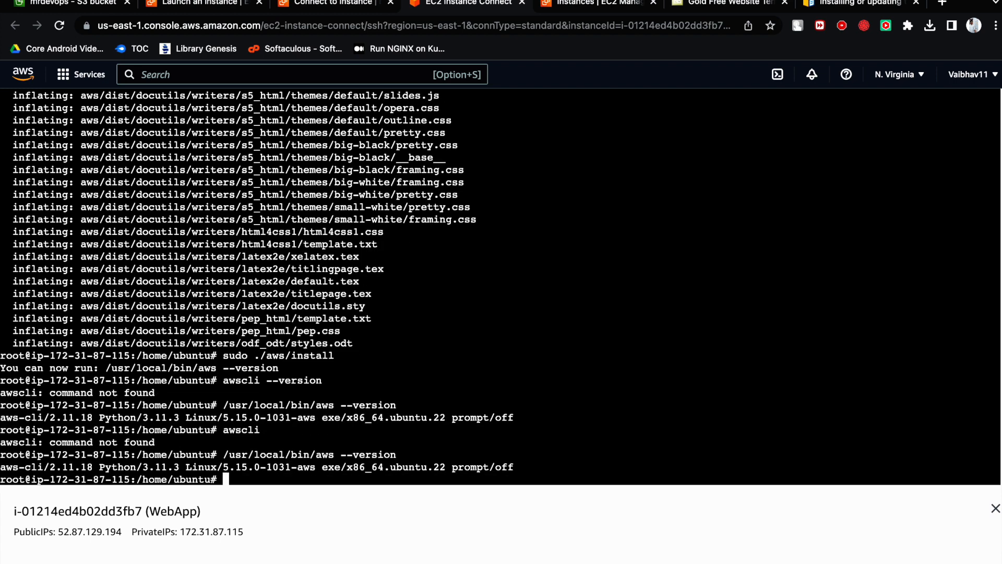
- Test S3 access from the WebApp instance by running aws s3 ls
type("aws s3 ls")
key("Return")
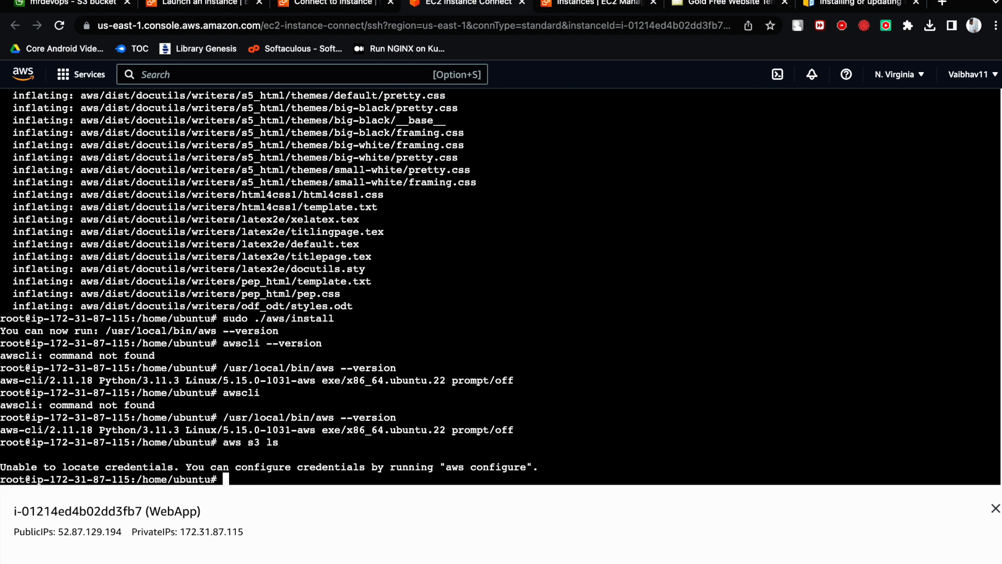
left_click_drag(224, 442, 270, 443)
left_click(283, 444)
left_click_drag(215, 335, 201, 332)
left_click(232, 370)
- Review the aws --version confirmation command in the AWS CLI installation guide and return to the WebApp terminal
left_click(841, 4)
scroll(417, 359, "down", 10)
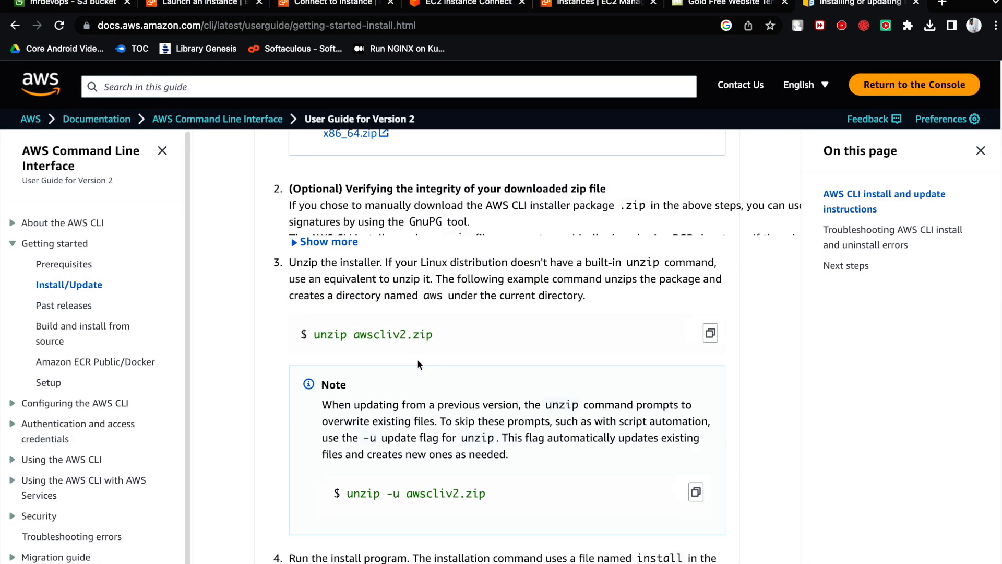
scroll(418, 358, "down", 10)
scroll(415, 371, "down", 15)
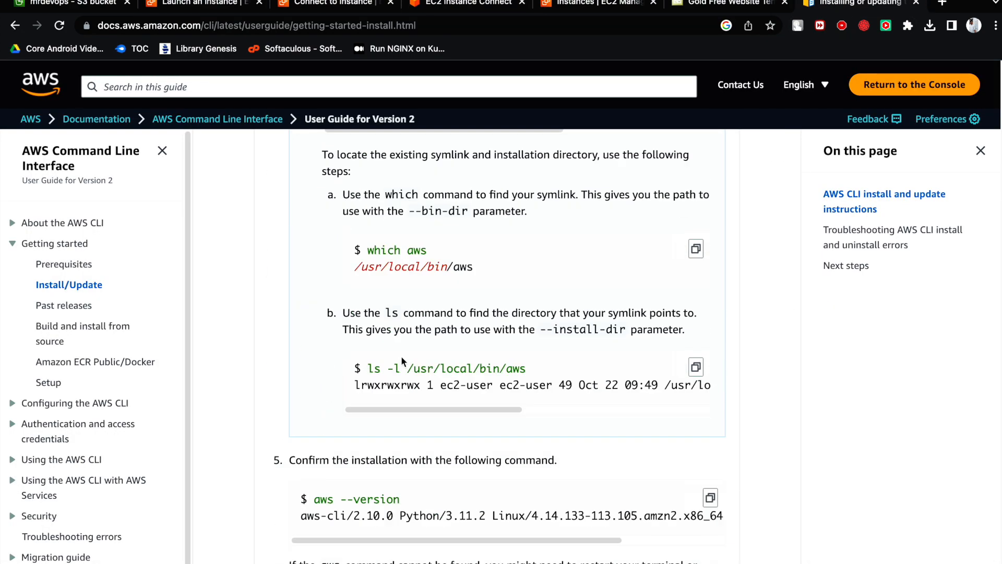
scroll(403, 361, "up", 1)
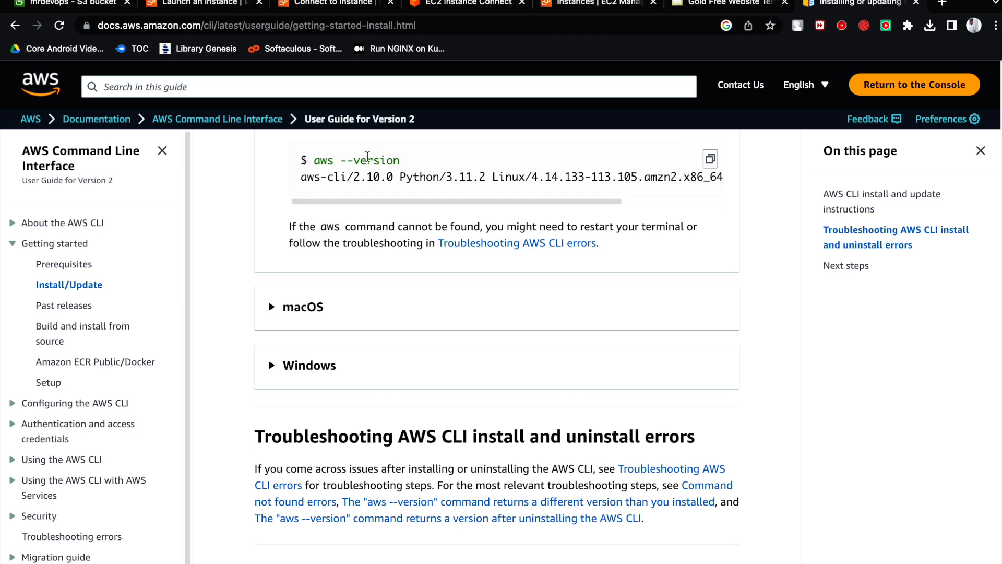
left_click_drag(401, 160, 320, 172)
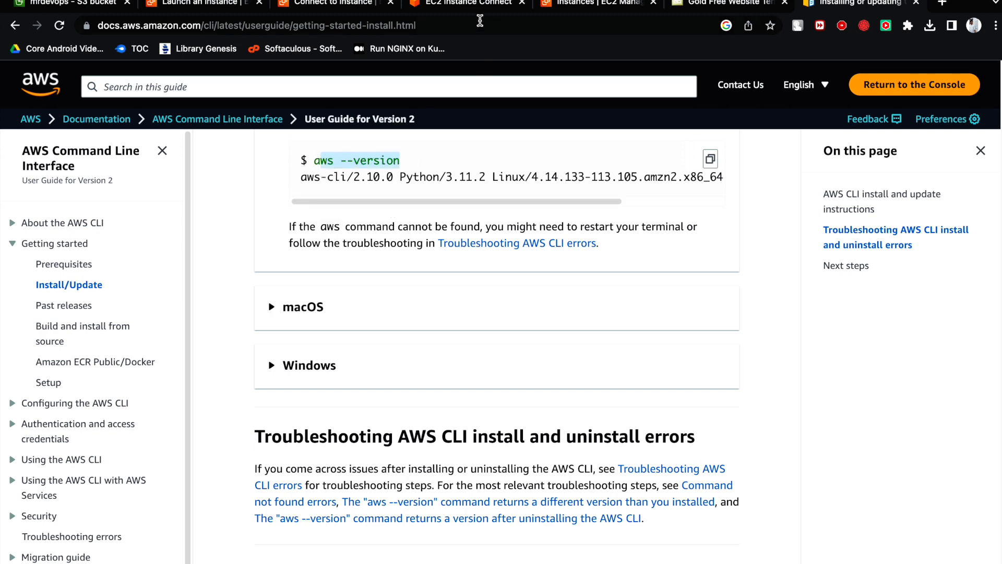
left_click(561, 6)
left_click(471, 7)
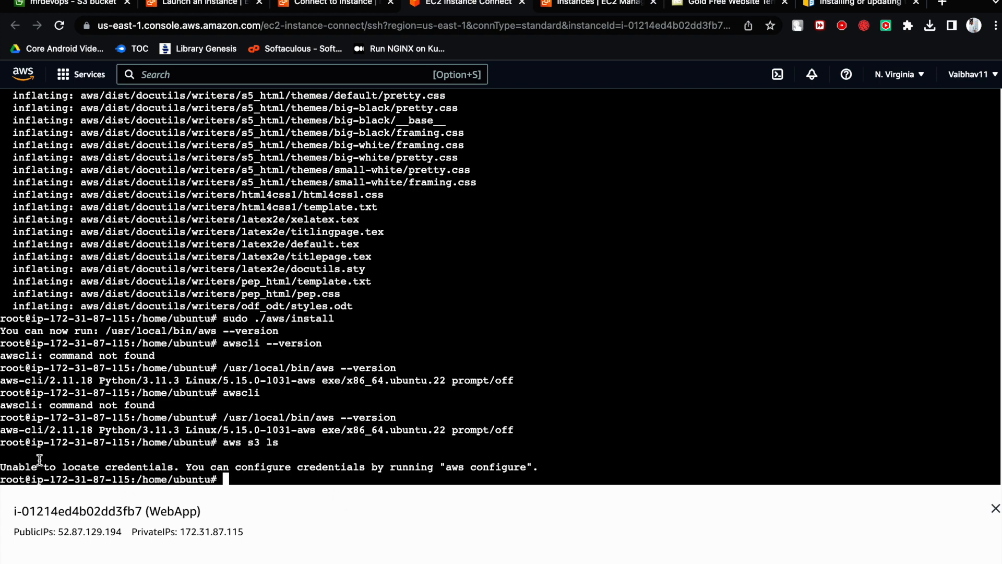
- Examine the terminal's response to aws s3 ls, including its advice about aws configure
left_click_drag(3, 467, 180, 468)
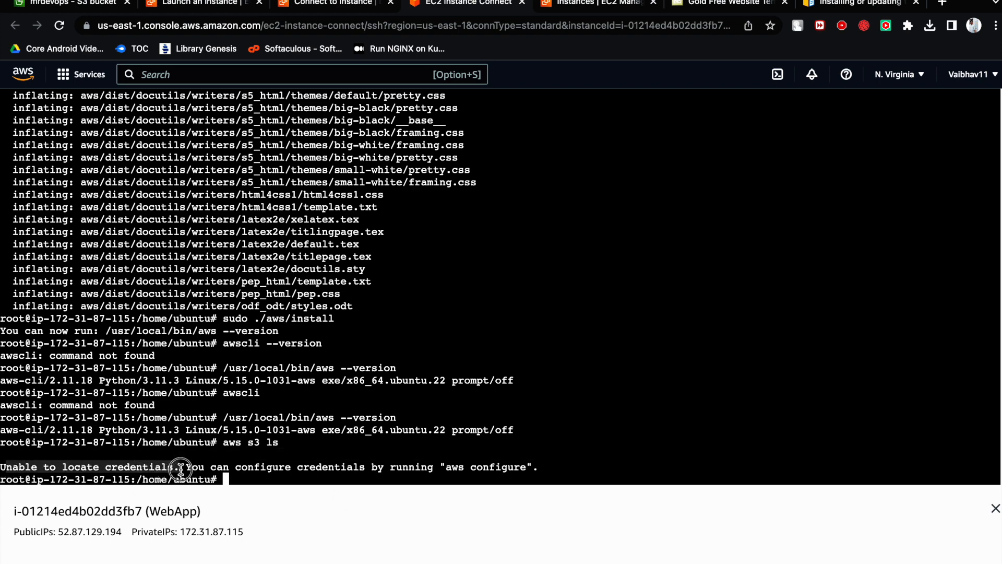
left_click(249, 473)
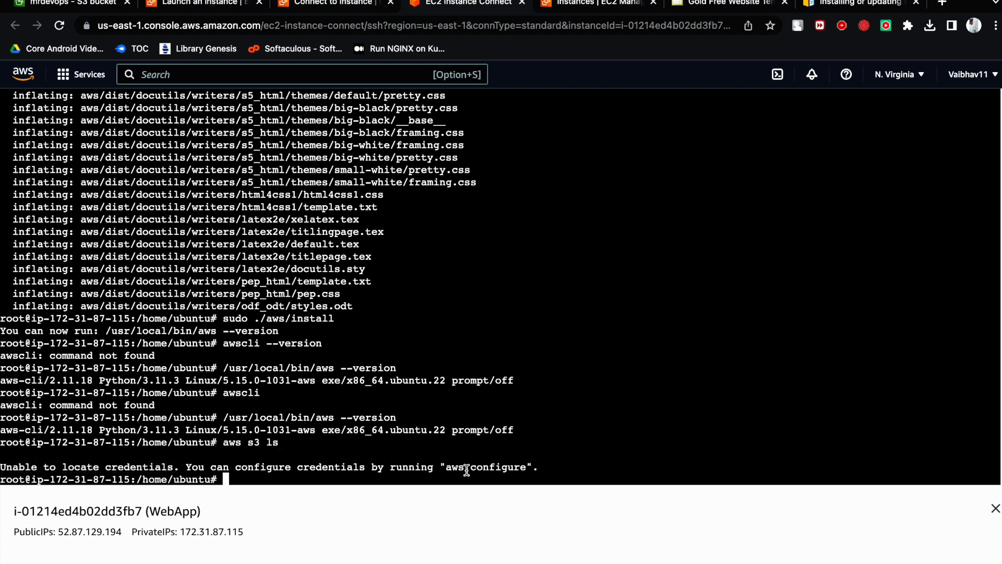
left_click_drag(447, 467, 524, 466)
left_click(430, 477)
left_click_drag(218, 443, 297, 443)
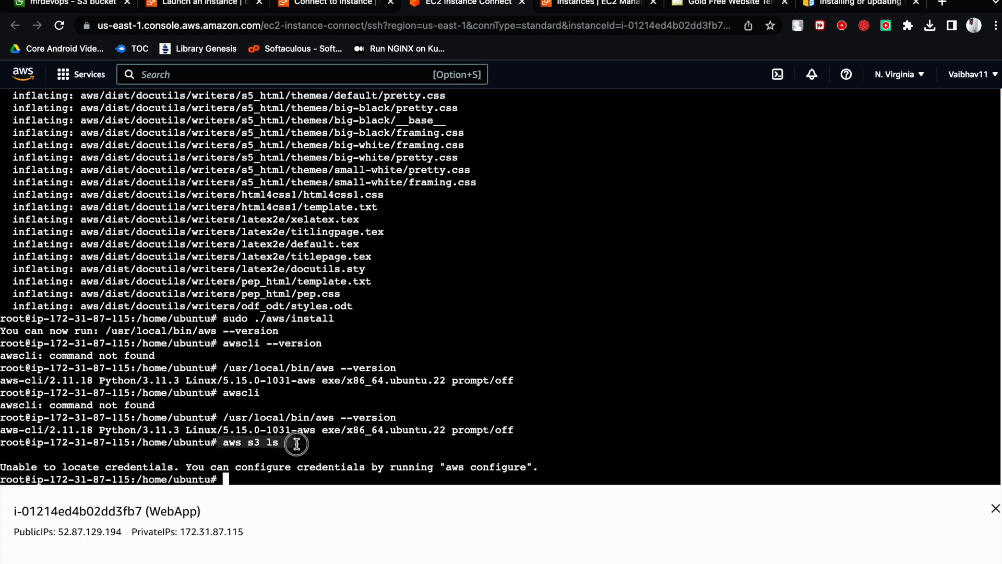
left_click(296, 443)
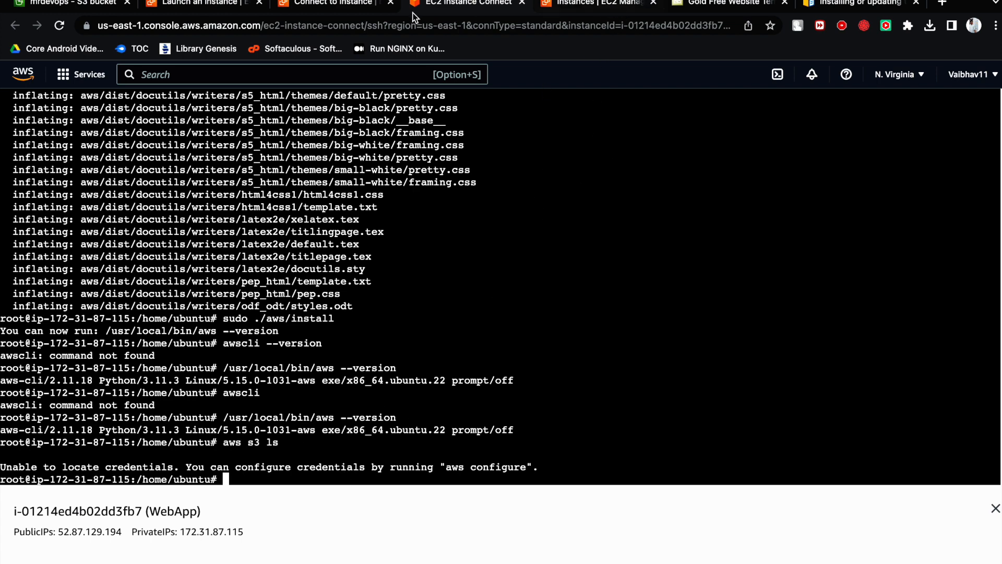
- Go to the IAM console and open the list of roles
left_click(211, 5)
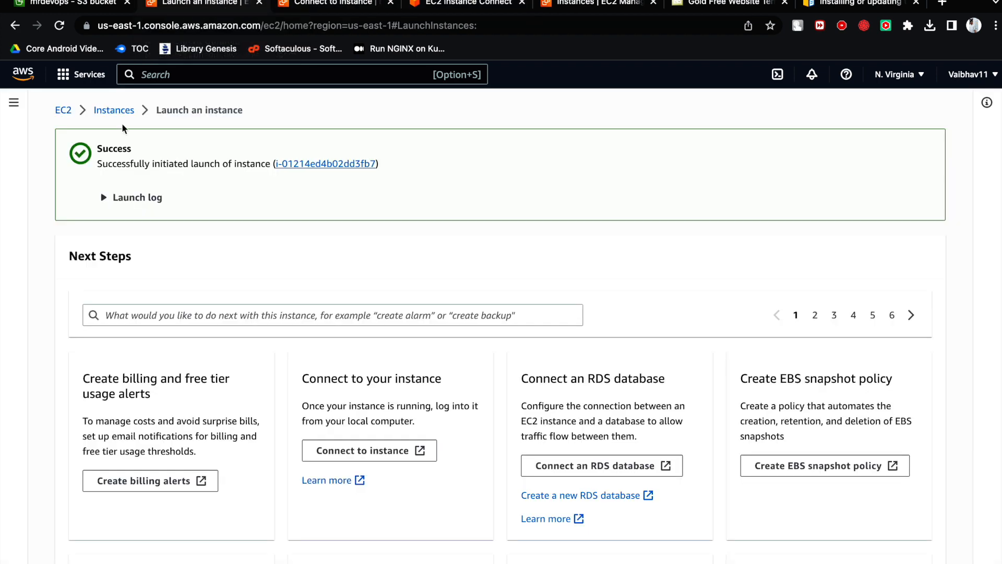
left_click(63, 111)
left_click(89, 87)
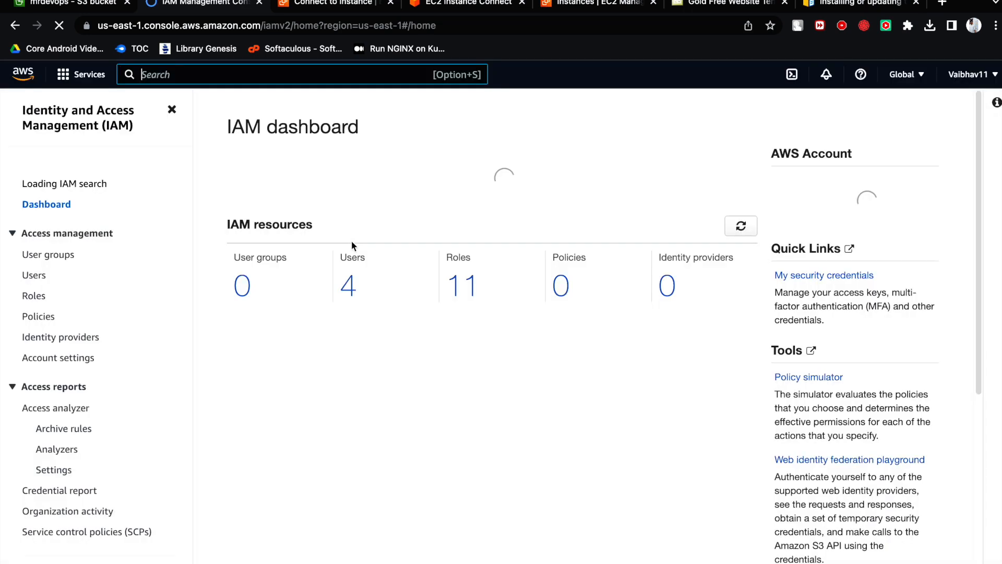
scroll(465, 209, "down", 6)
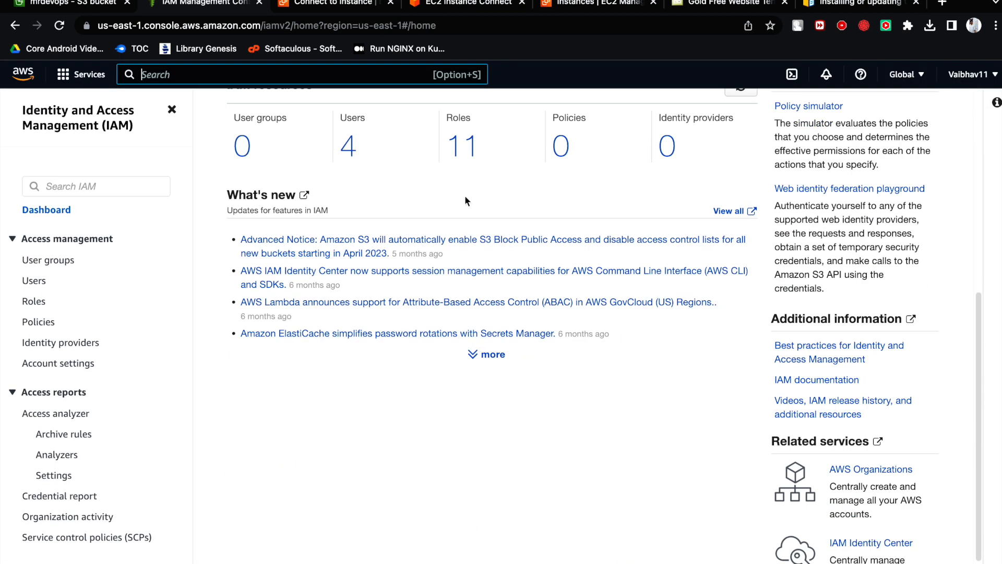
left_click(464, 154)
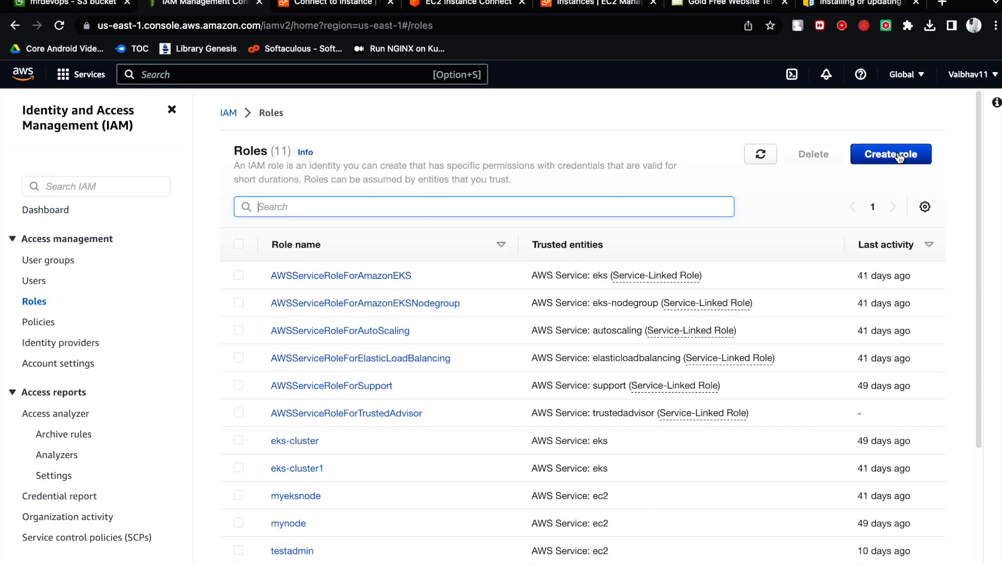
- Start creating a role with AWS service as the trusted entity type and EC2 as the use case
left_click(870, 157)
scroll(409, 340, "down", 1)
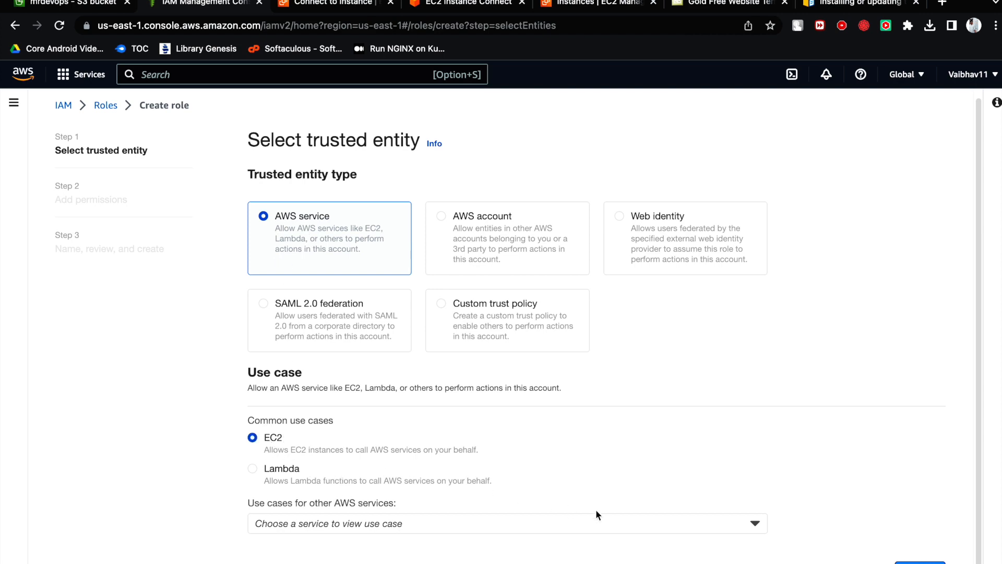
left_click(920, 562)
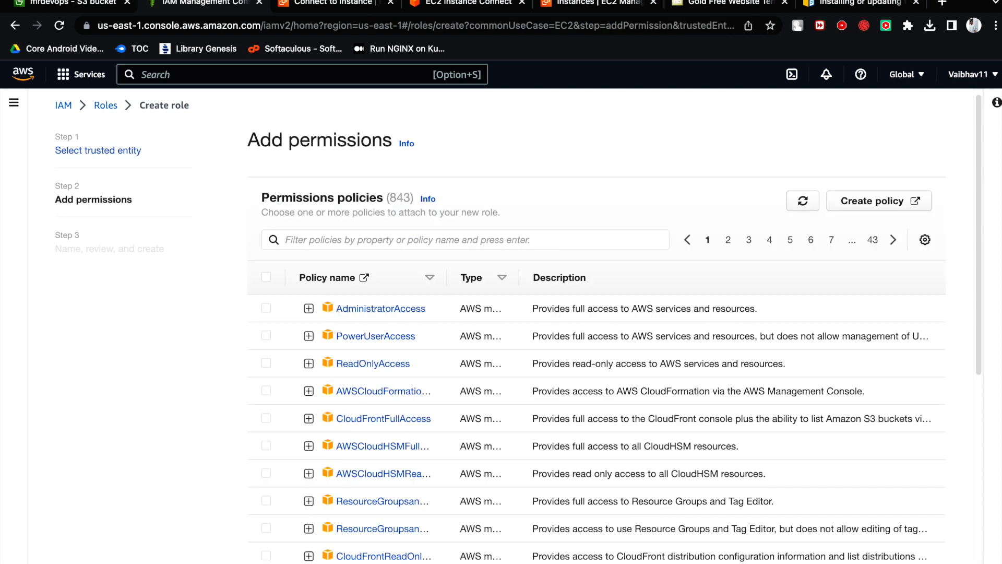
- Filter the permissions policies by s3, attach AmazonS3FullAccess to the new role, and continue to the review
left_click_drag(261, 201, 386, 199)
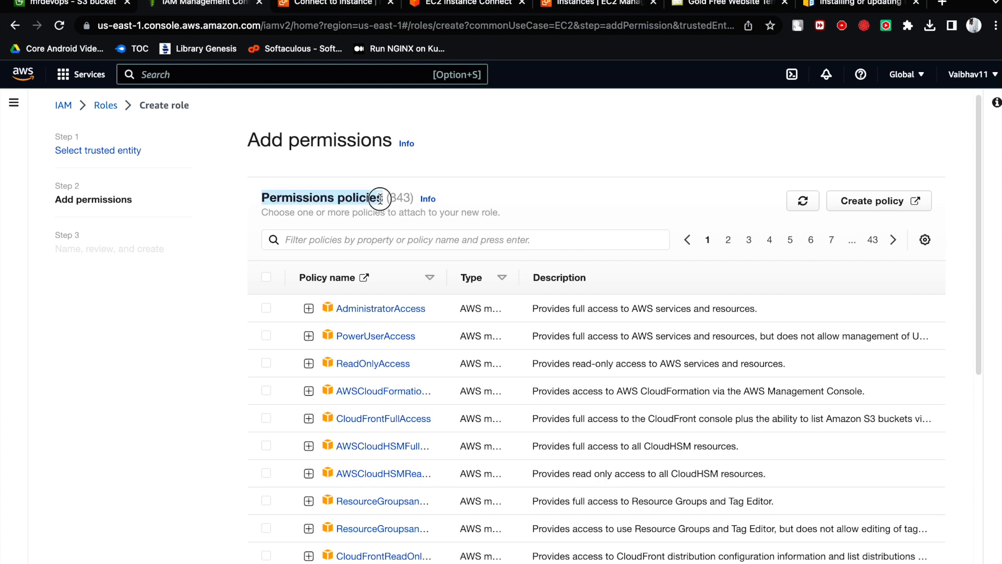
left_click(356, 240)
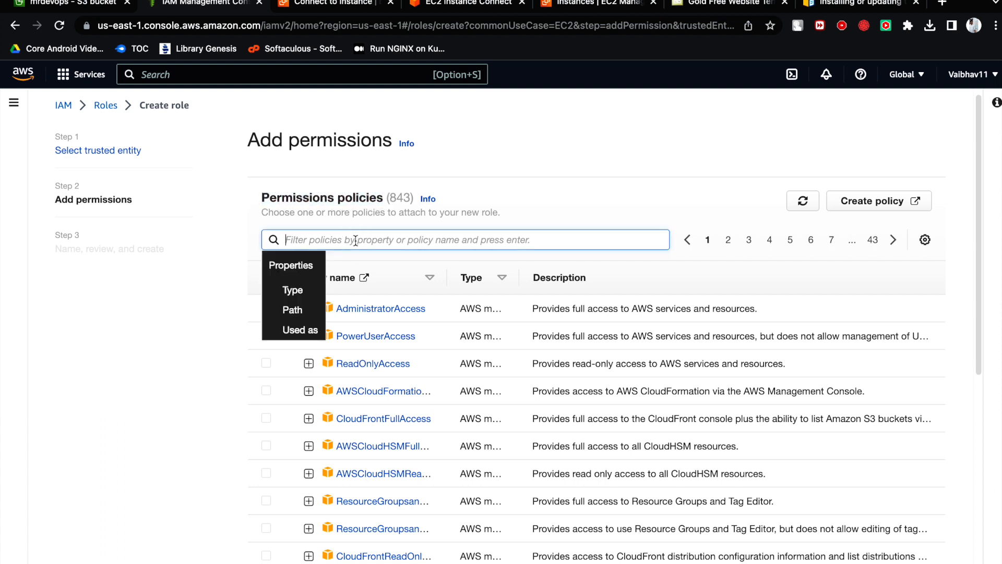
type("s3")
key("Return")
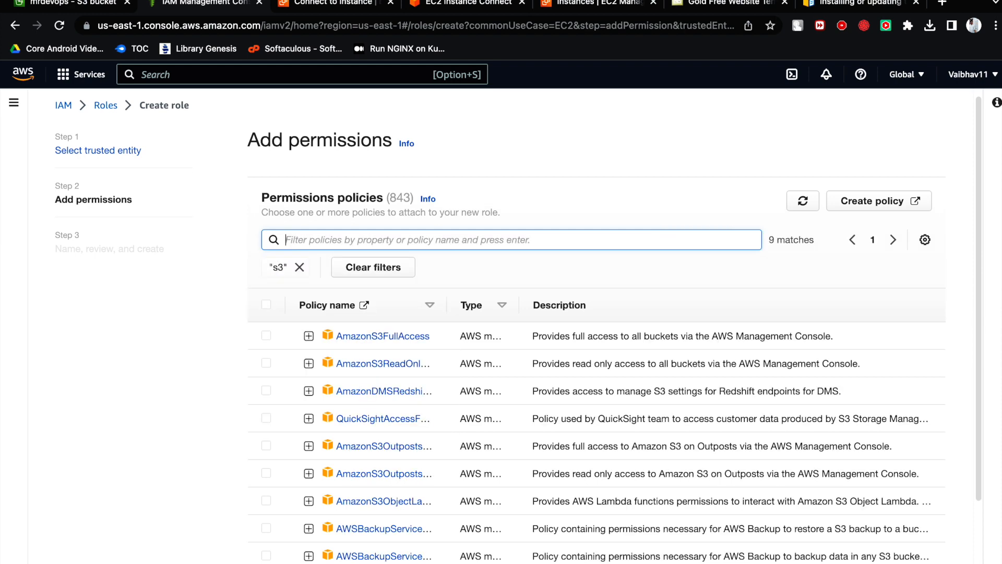
left_click(265, 337)
scroll(417, 351, "down", 3)
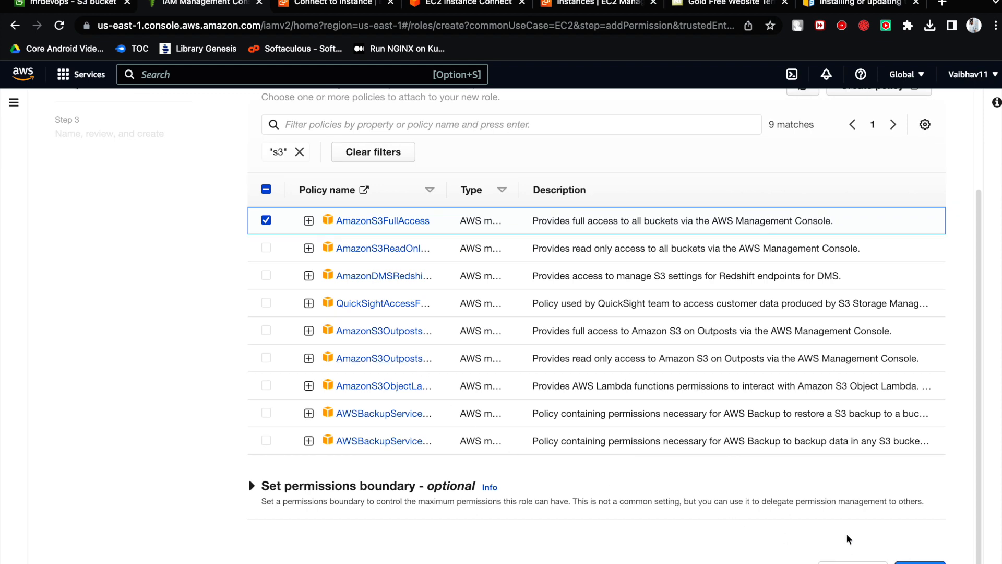
scroll(651, 466, "up", 3)
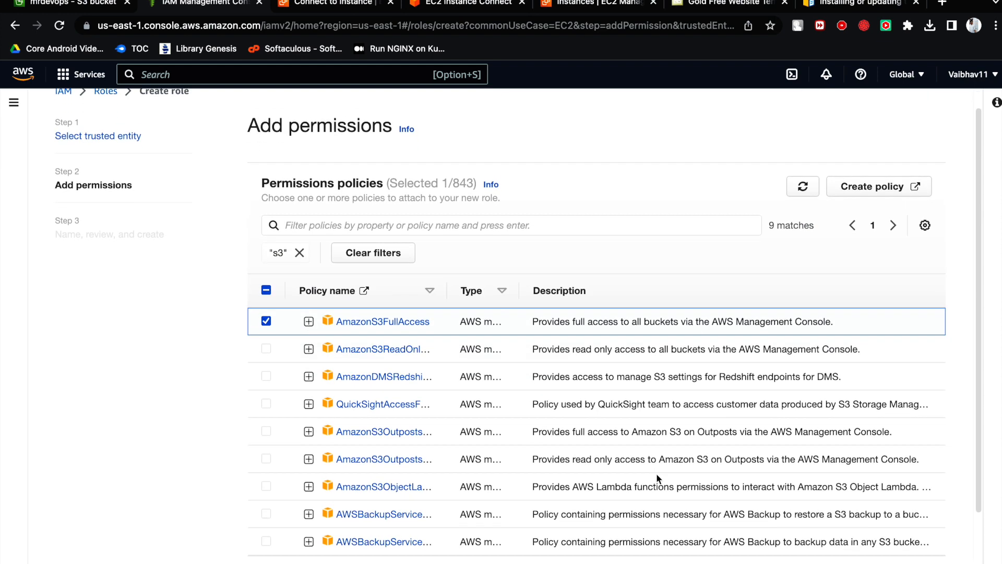
scroll(656, 473, "down", 3)
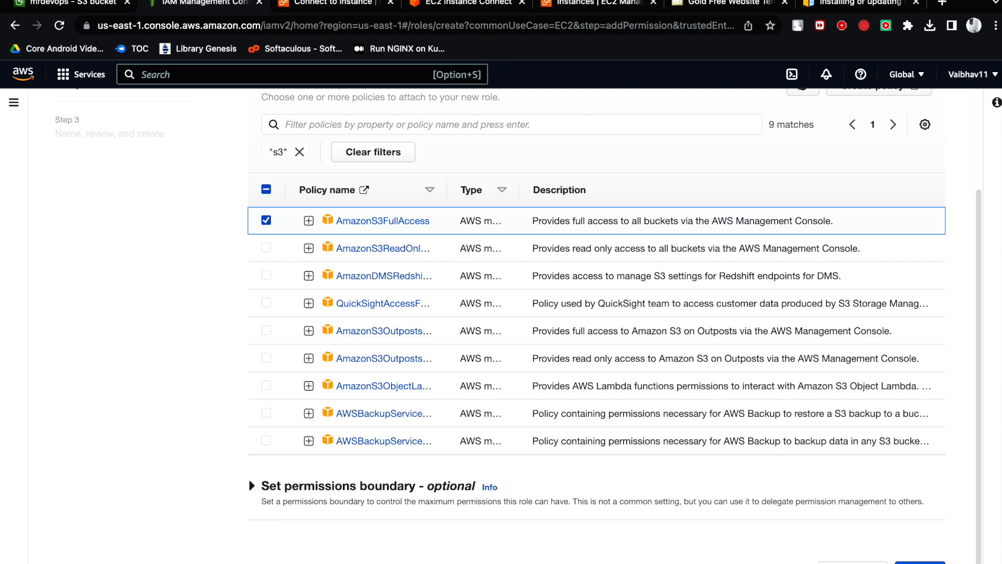
left_click(919, 562)
- Name the role mrdevOpsRole, create it, and dismiss the notification
scroll(641, 435, "down", 1)
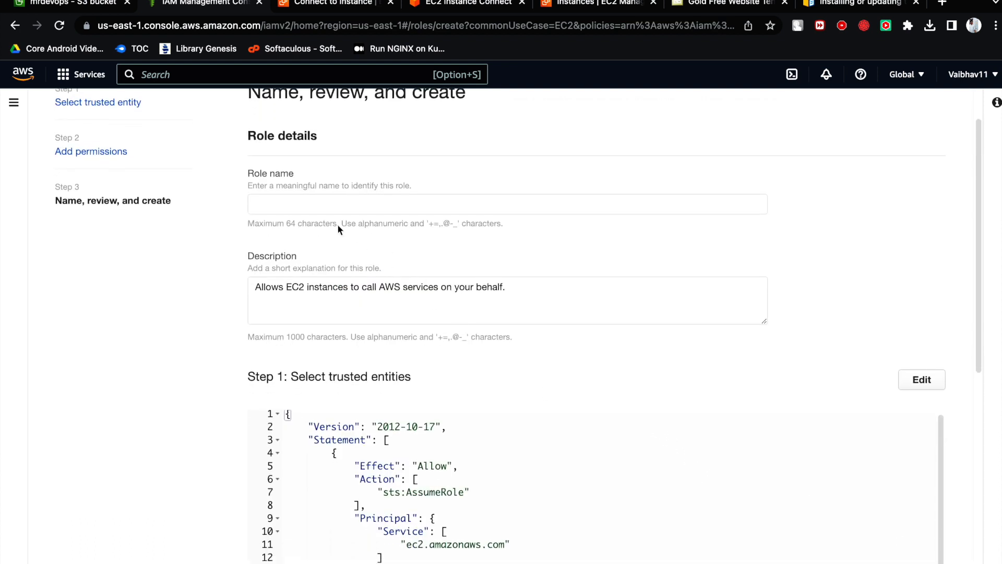
left_click(309, 208)
type("test")
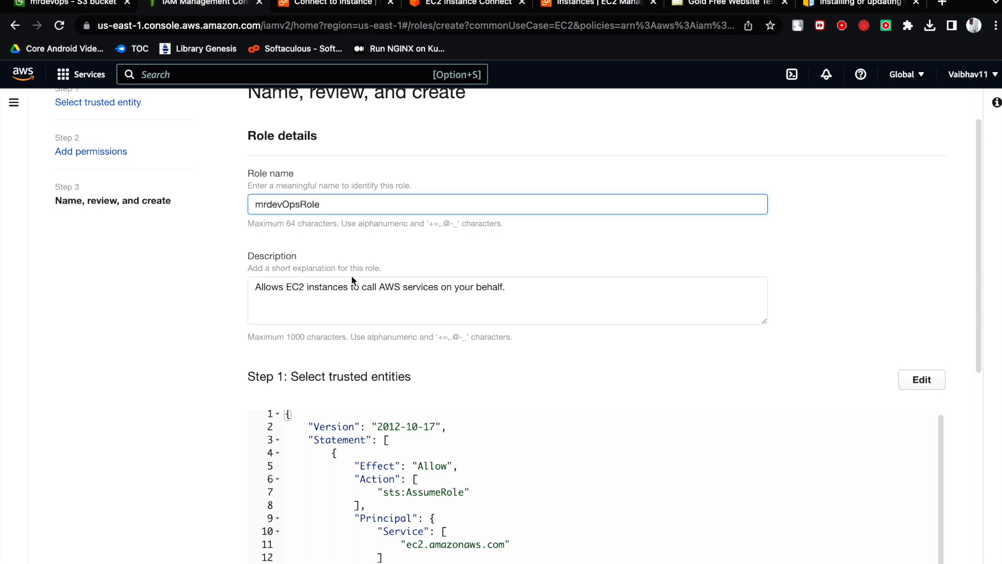
scroll(352, 282, "down", 10)
left_click(908, 558)
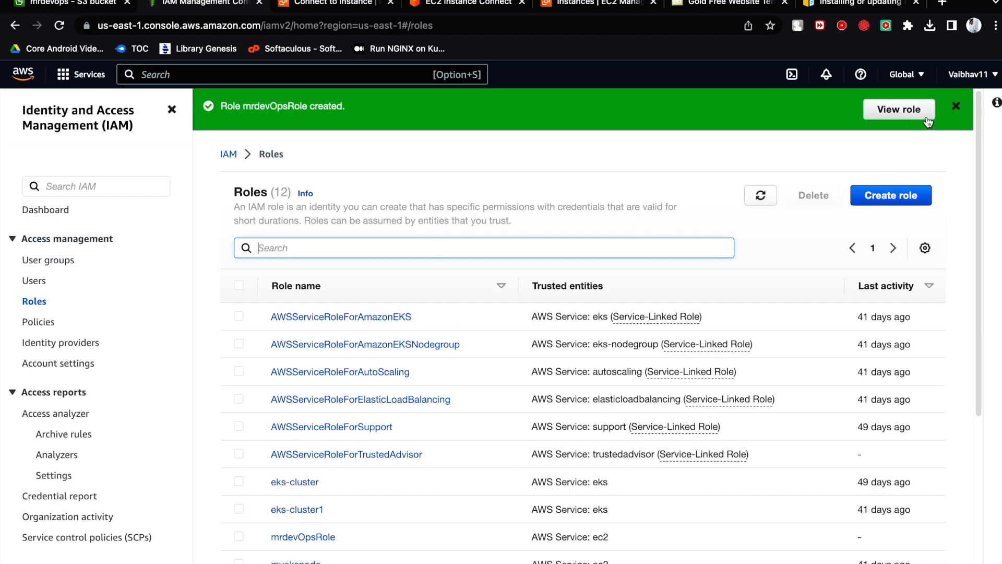
left_click(956, 106)
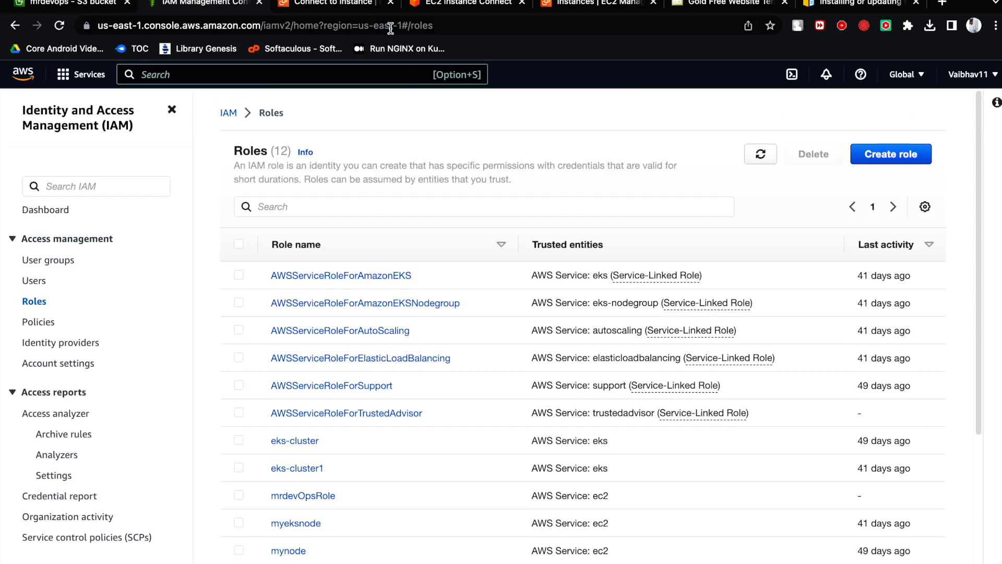
- Return to the EC2 instances list, select the WebApp instance, and open its IAM role modification page
left_click(468, 7)
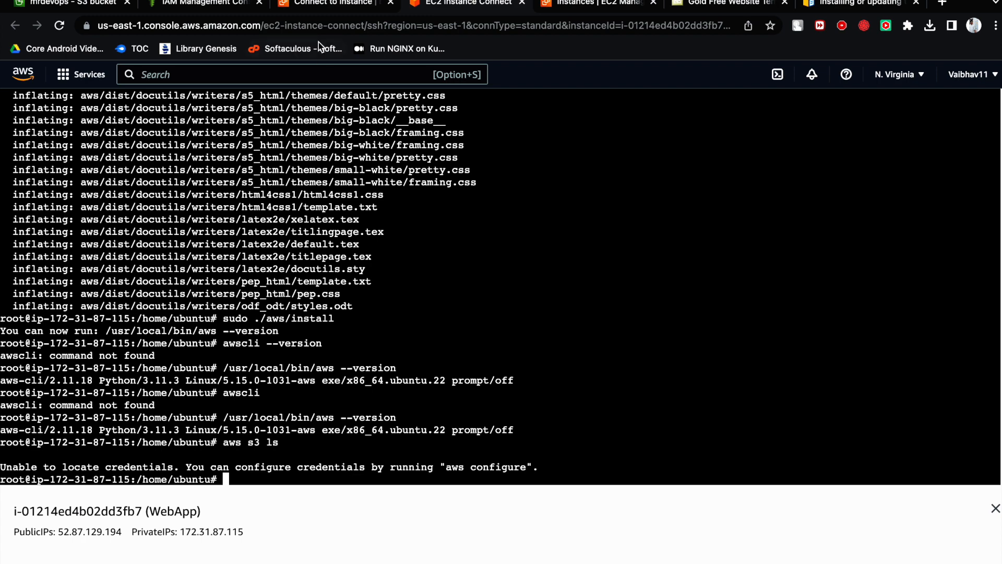
left_click(223, 7)
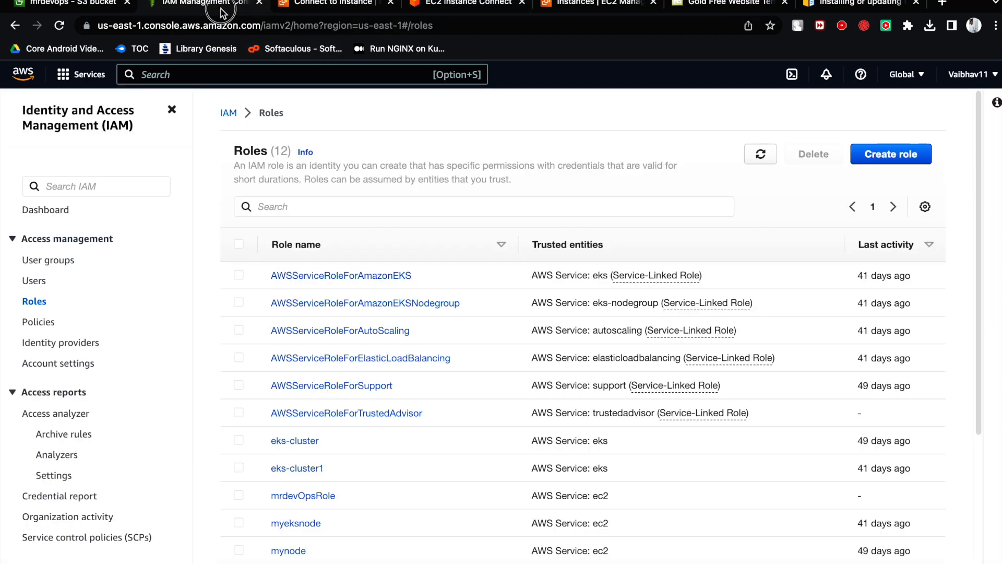
left_click(309, 8)
left_click(123, 110)
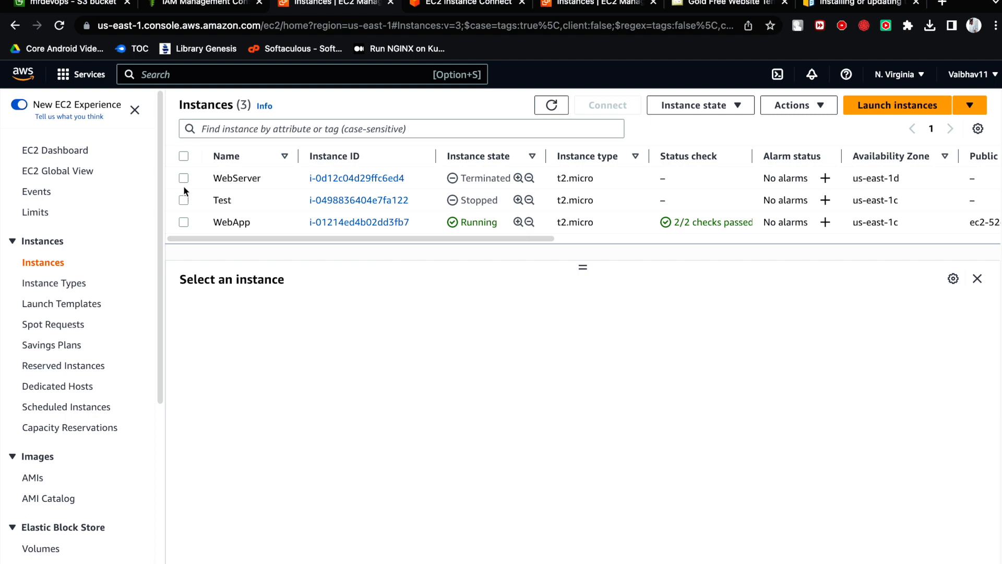
left_click(183, 220)
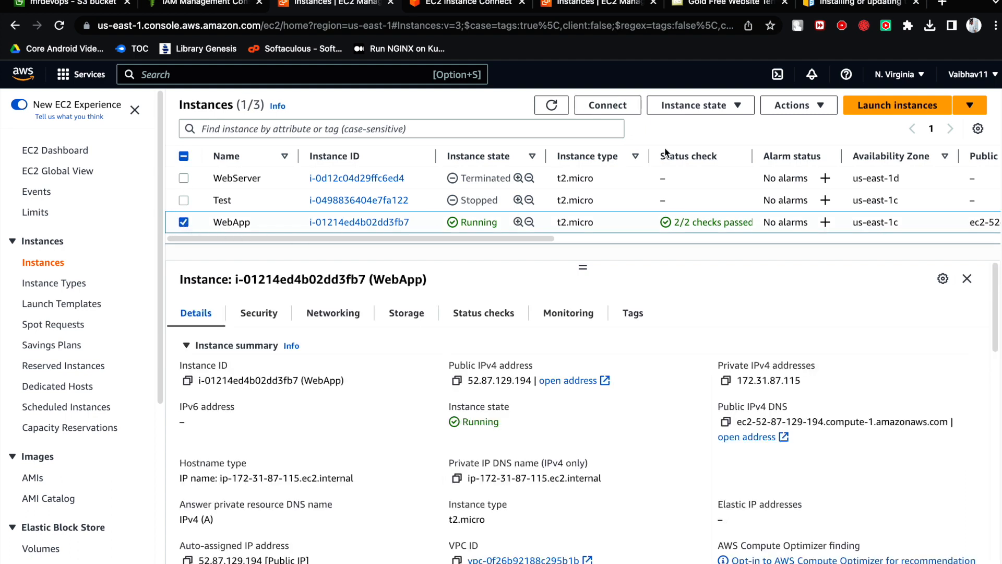
left_click(783, 111)
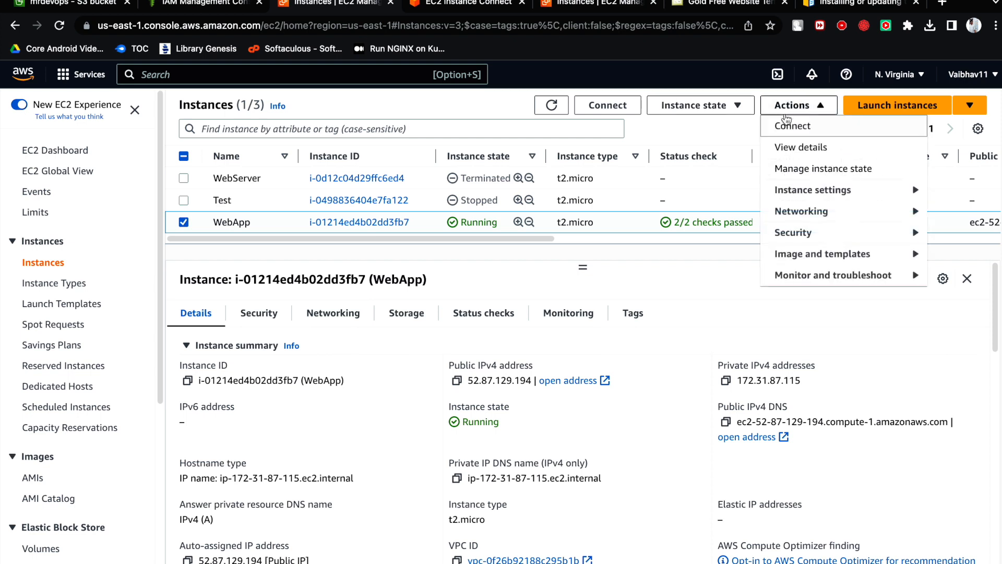
mouse_move(825, 239)
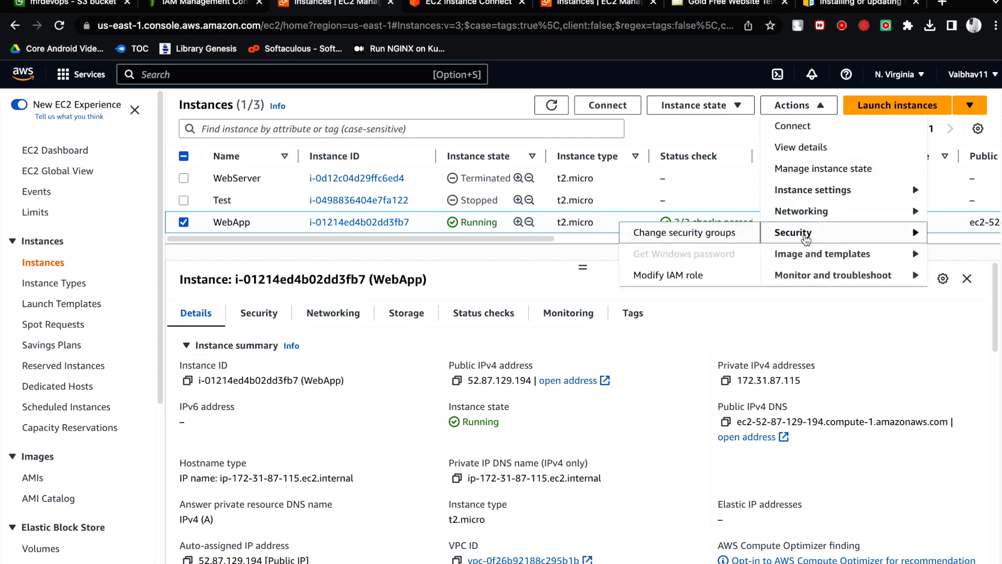
left_click(671, 276)
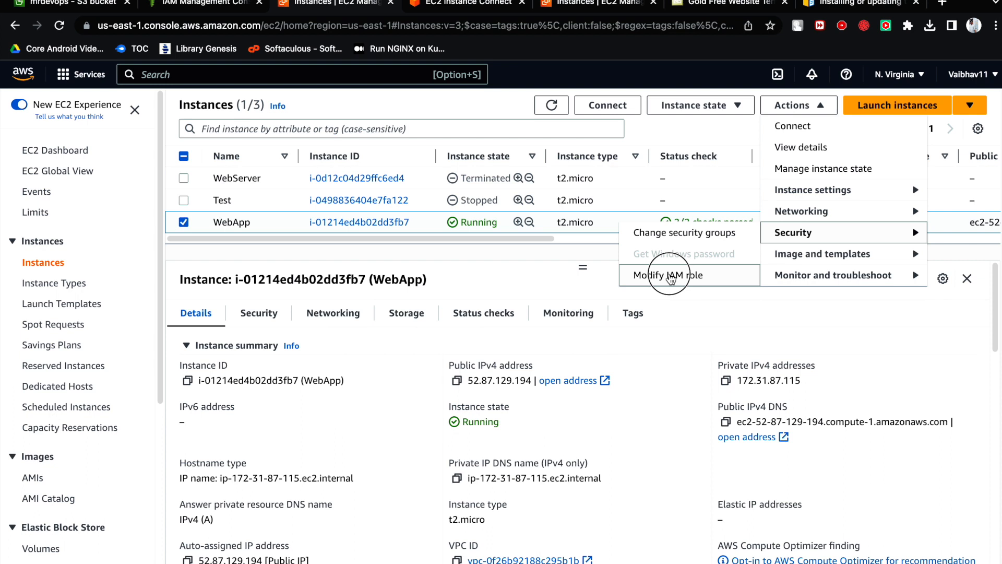
- Attach the mrdevOpsRole IAM role to the WebApp instance and refresh the instances list
left_click(394, 296)
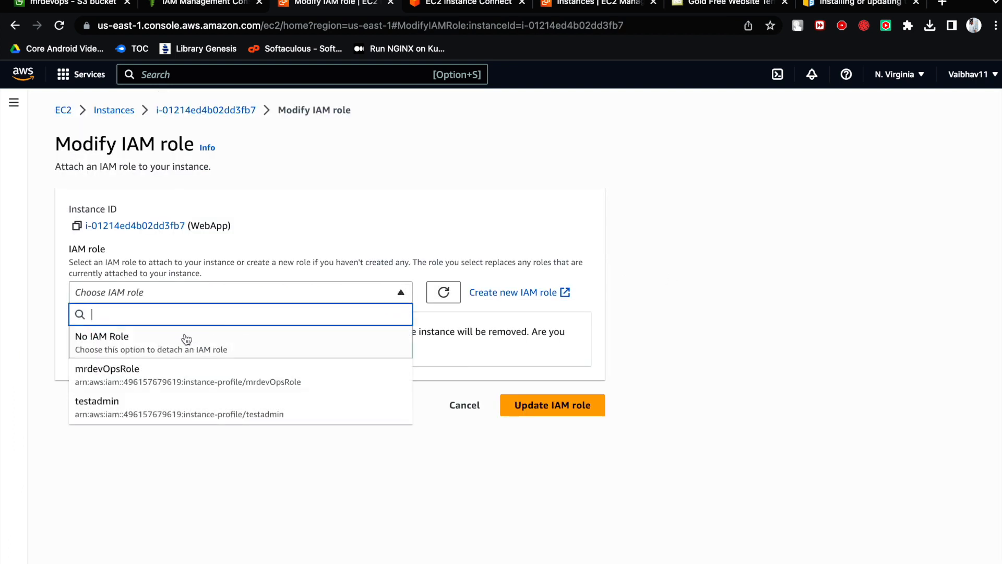
left_click(199, 376)
left_click(547, 354)
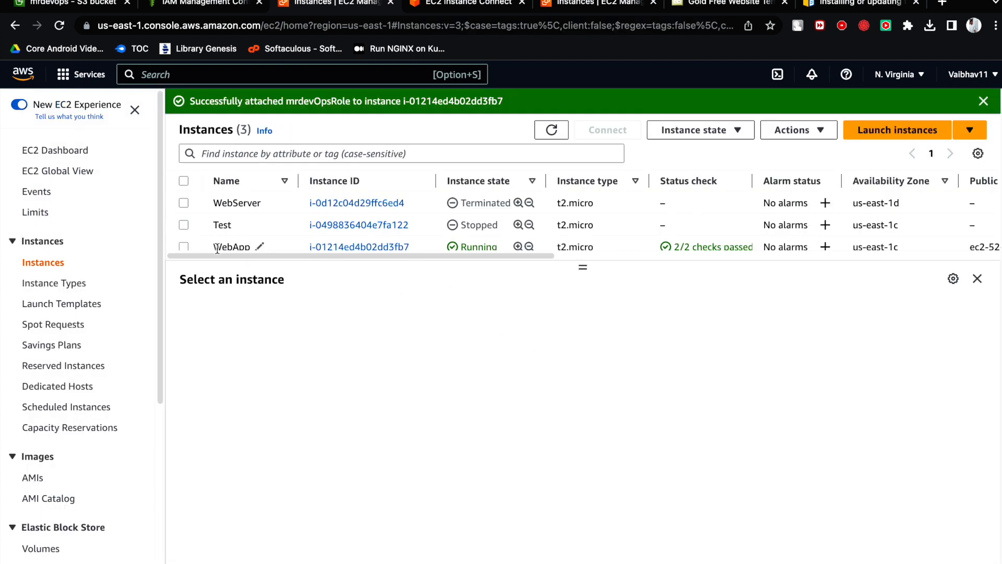
scroll(247, 230, "down", 5)
scroll(244, 198, "up", 1)
scroll(243, 196, "up", 2)
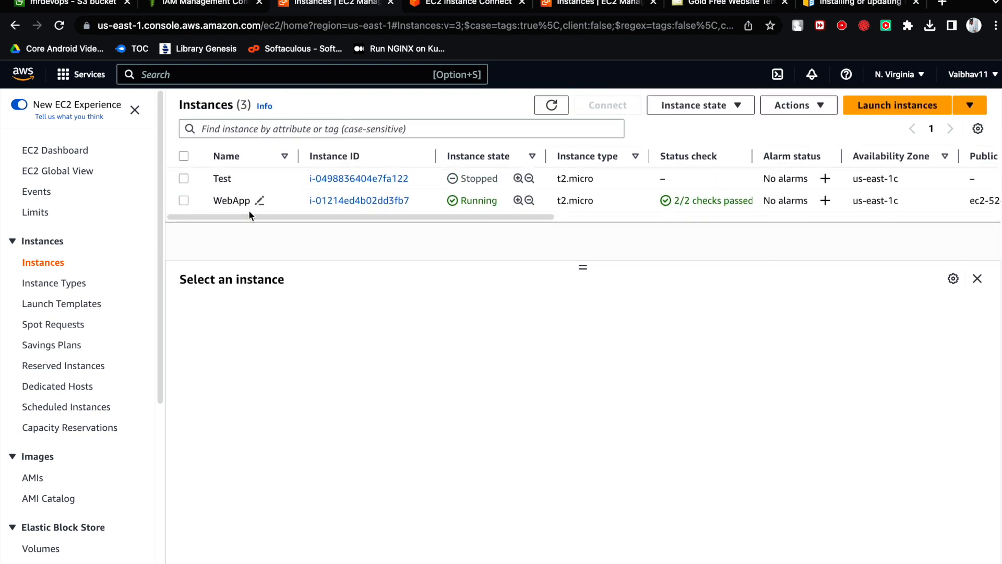
left_click(551, 104)
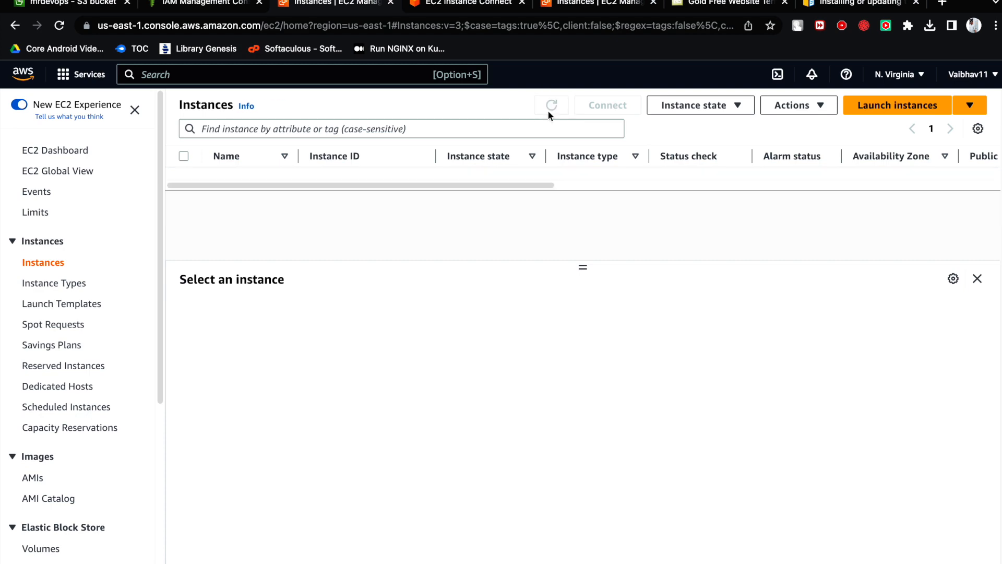
- Run aws s3 ls in the WebApp instance's terminal and highlight the bucket name in the output
left_click(445, 13)
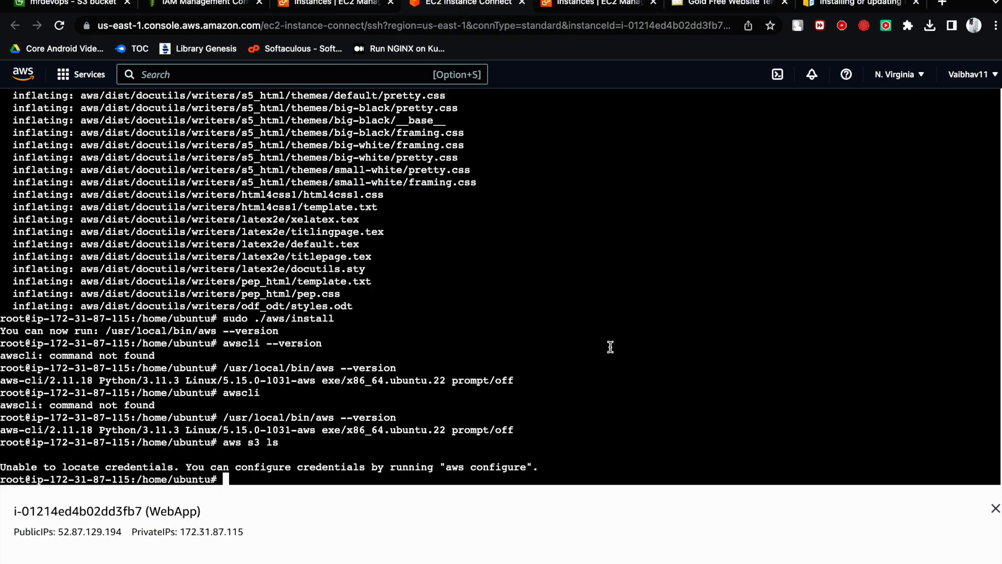
type("aws s3 ls")
key("Return")
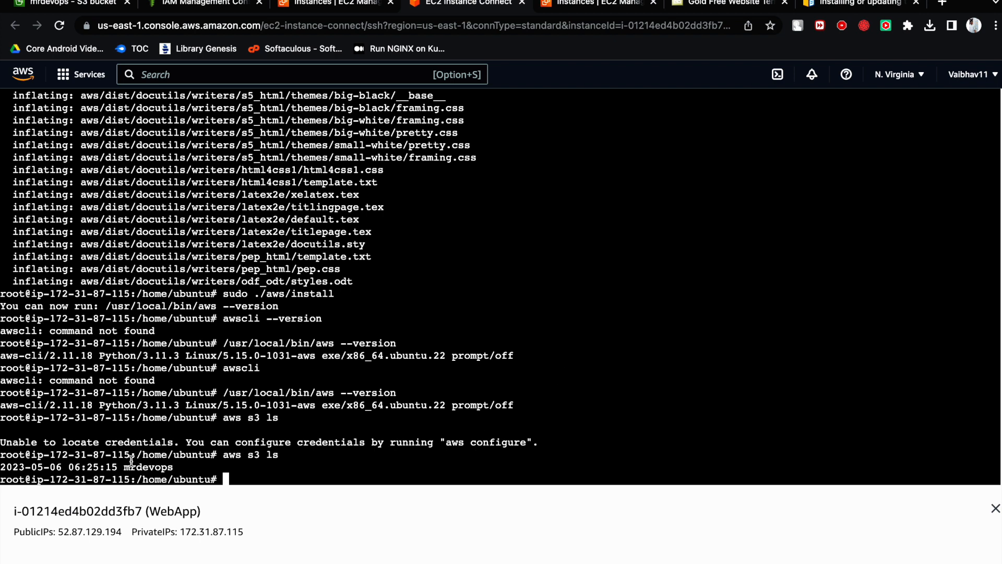
left_click_drag(125, 467, 172, 468)
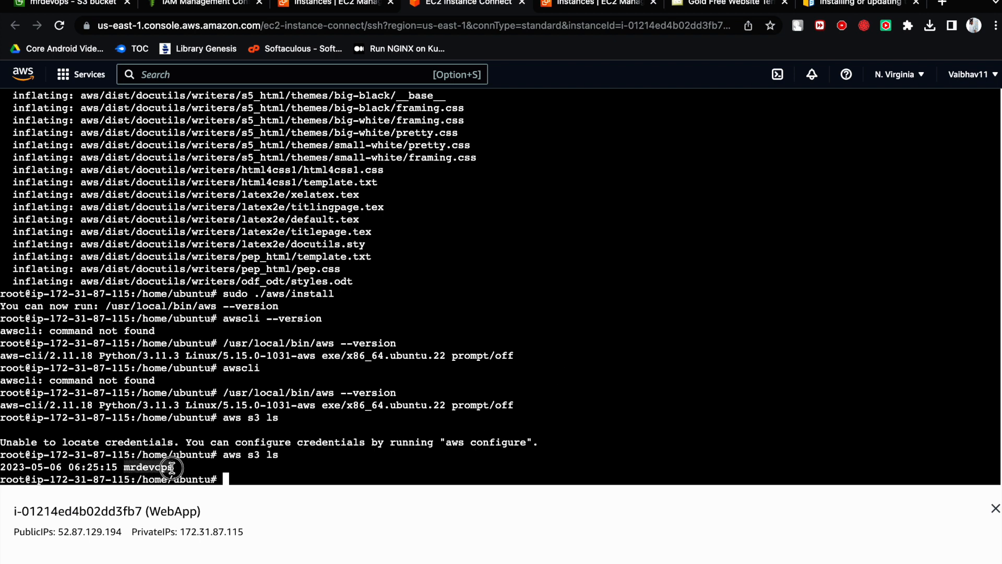
left_click(181, 468)
double_click(158, 469)
- List the contents of the mrdevops bucket with aws s3 ls mrdevops and highlight the returned folders and files
left_click(268, 476)
type("aws s3 ")
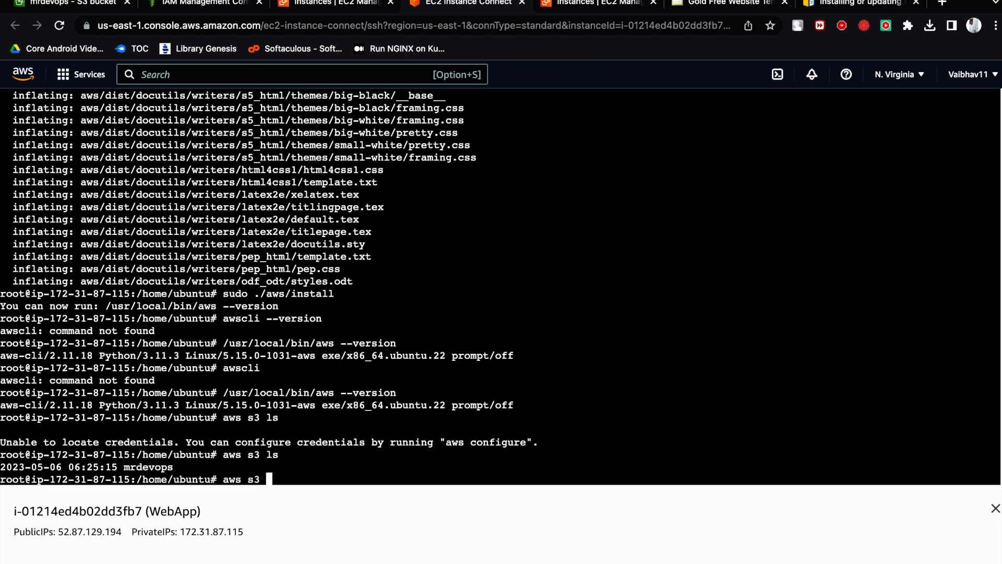
type("ls mrdevops")
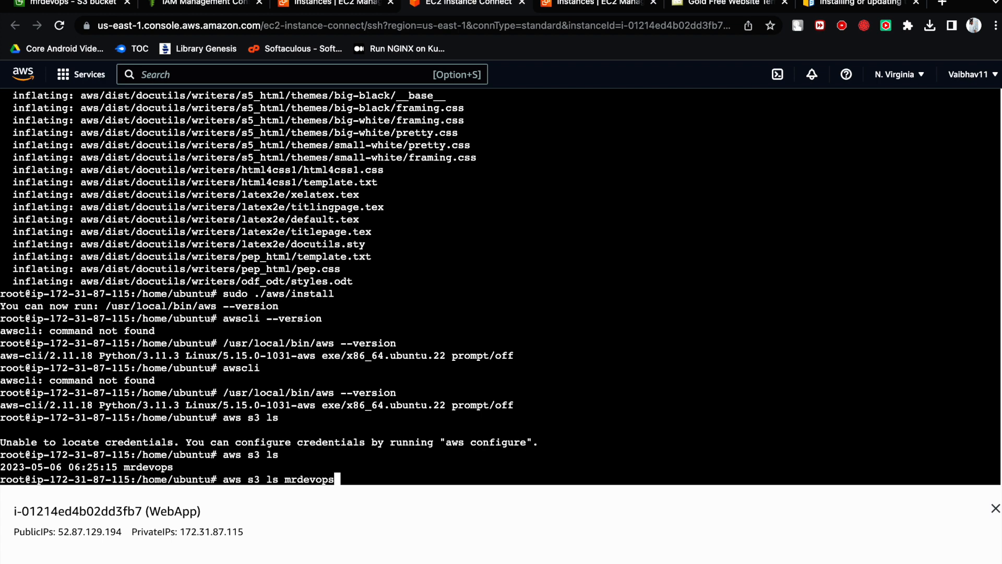
key("Return")
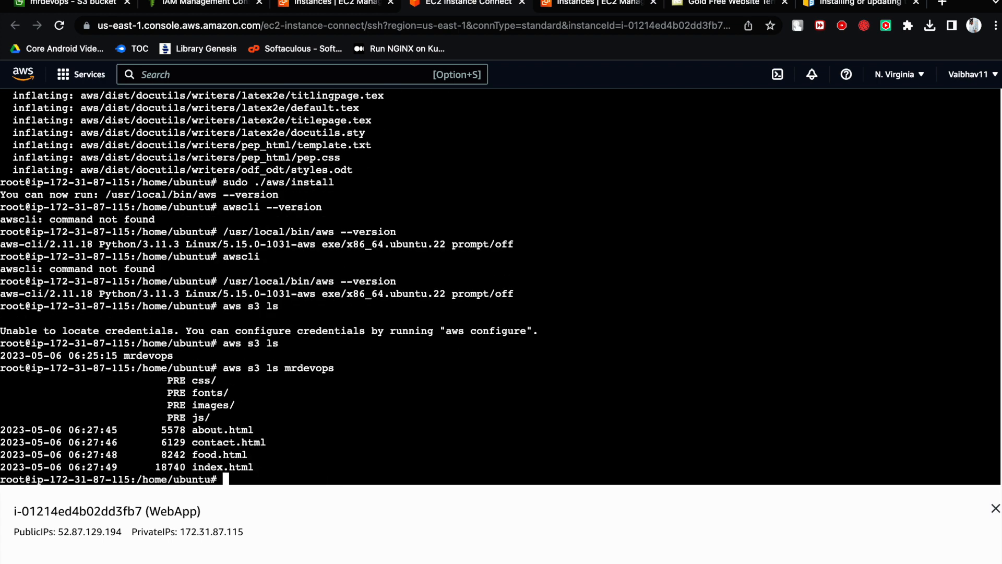
left_click_drag(284, 367, 330, 366)
left_click(282, 434)
left_click_drag(258, 462, 3, 384)
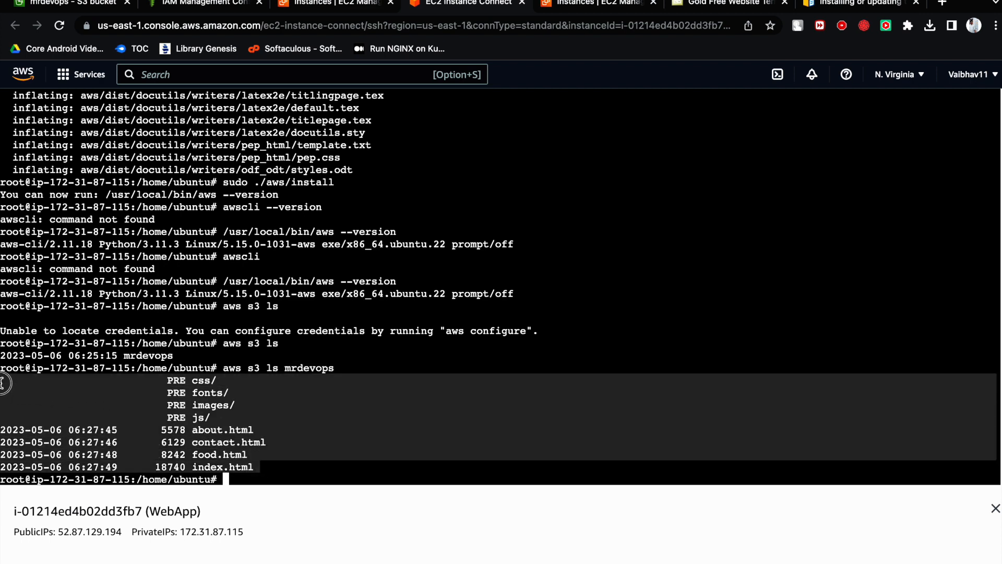
left_click(331, 409)
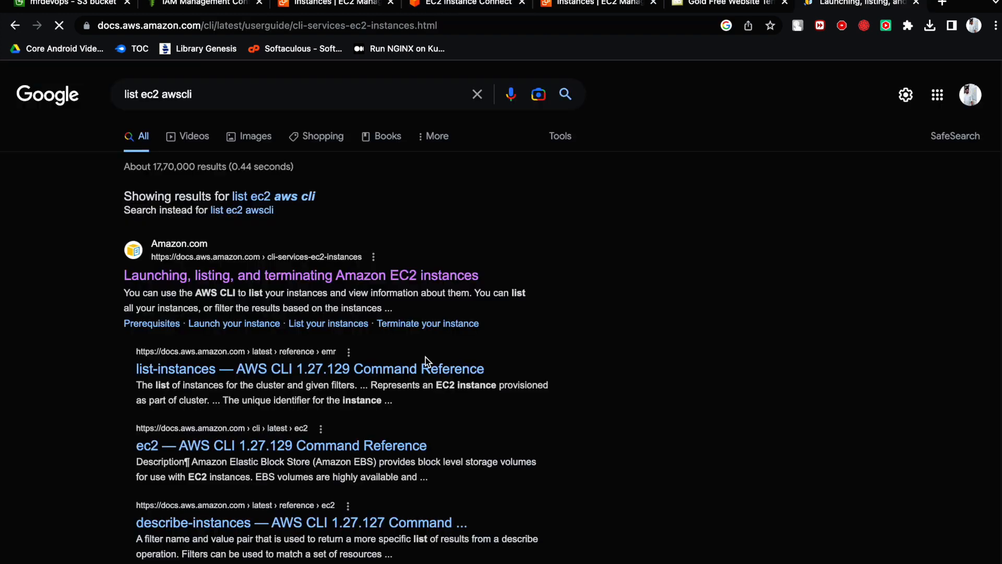
- Find the List your instances section in the AWS CLI user guide and copy the aws ec2 describe-instances command
scroll(386, 351, "down", 5)
scroll(386, 346, "down", 15)
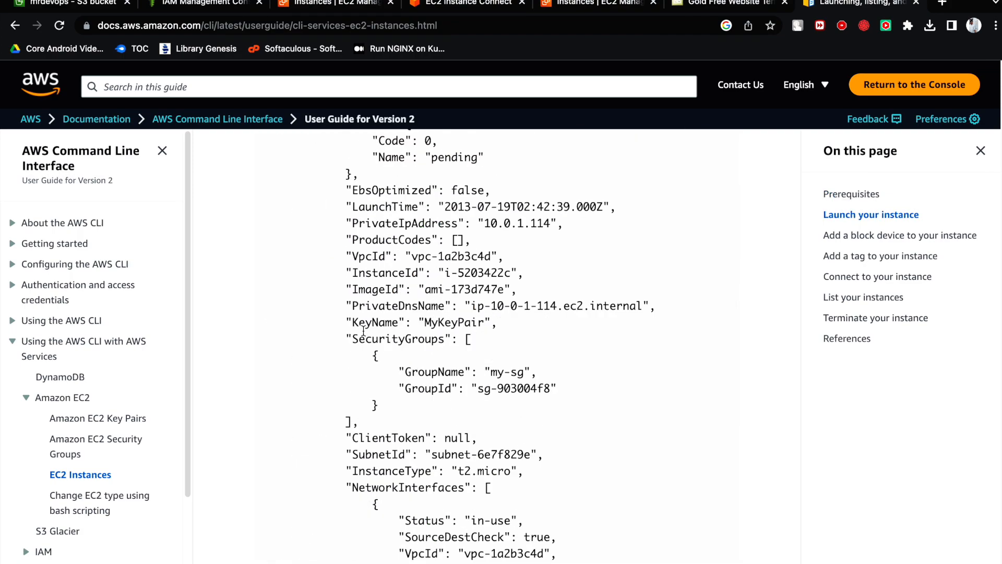
scroll(363, 331, "down", 20)
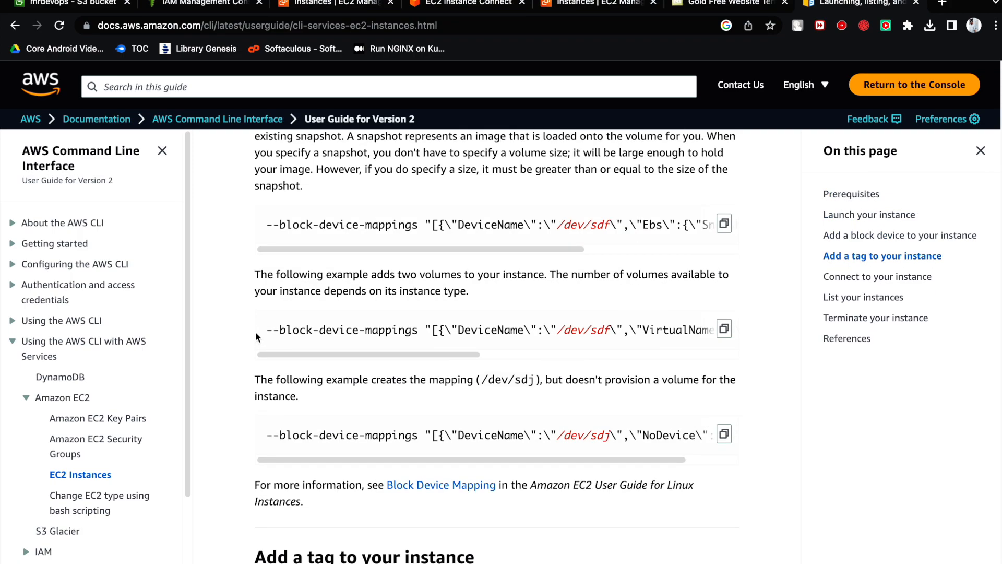
scroll(256, 336, "down", 8)
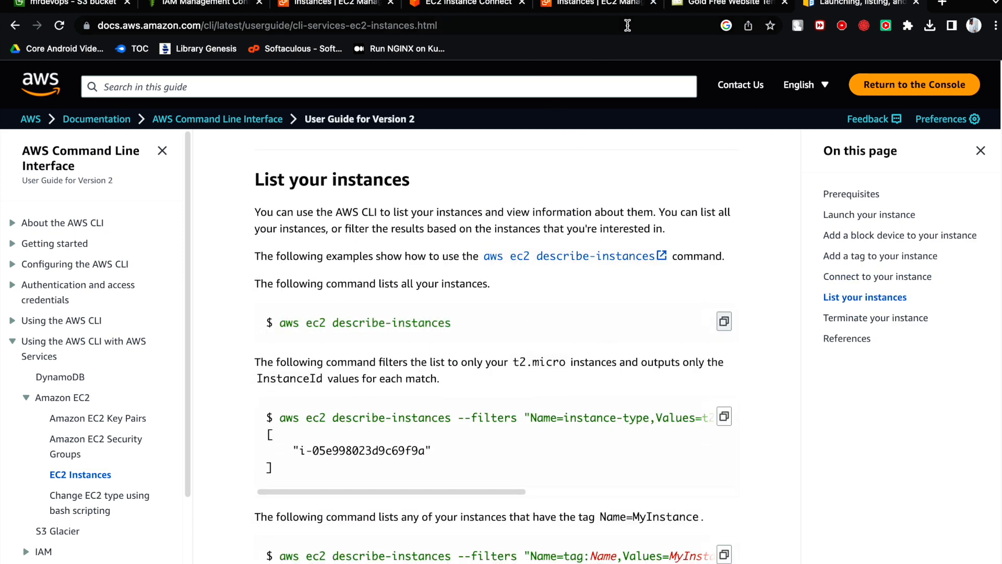
- Run the copied aws ec2 describe-instances command in the WebApp terminal, and highlight its output and the command
left_click(460, 11)
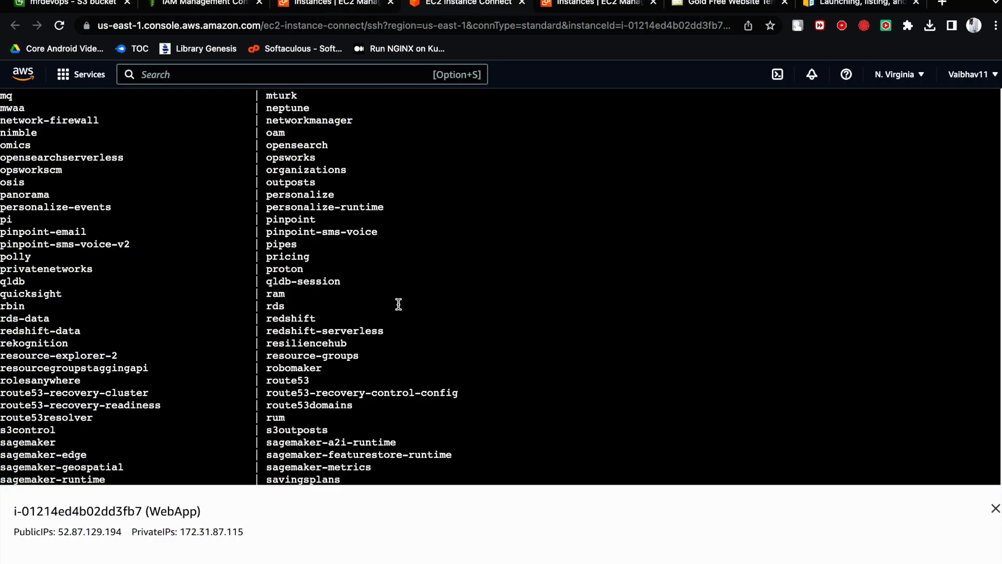
scroll(460, 355, "down", 10)
right_click(417, 411)
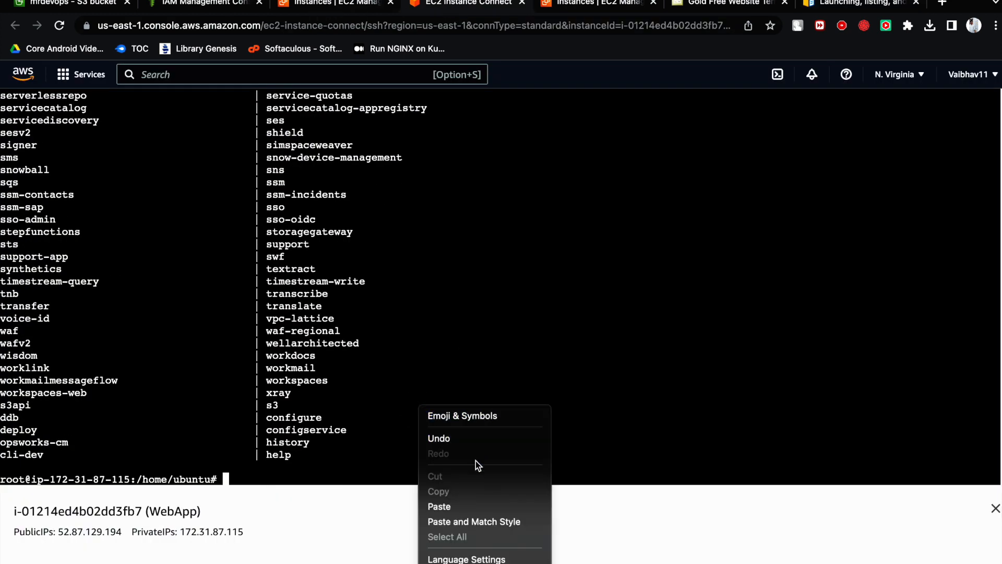
left_click(470, 508)
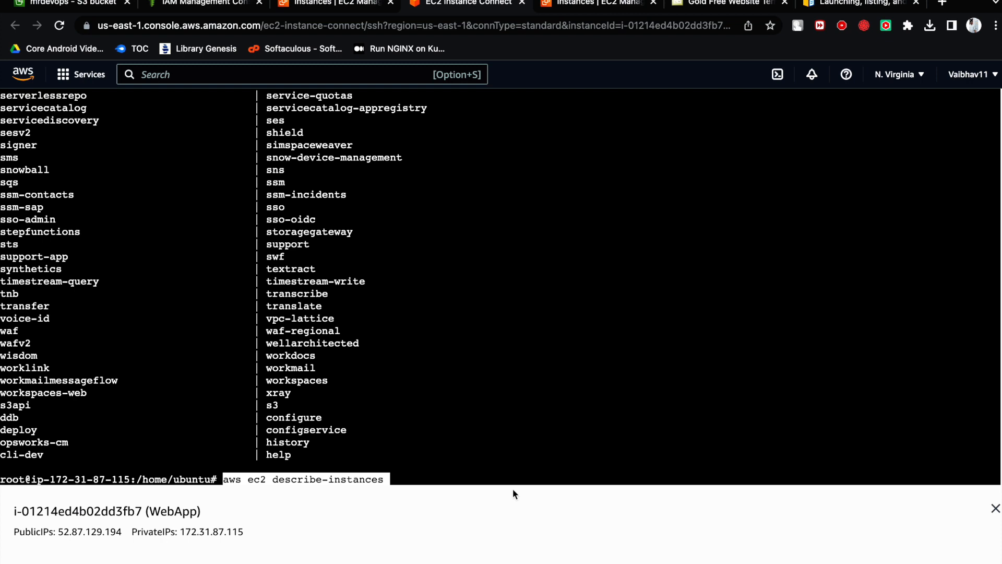
key("Return")
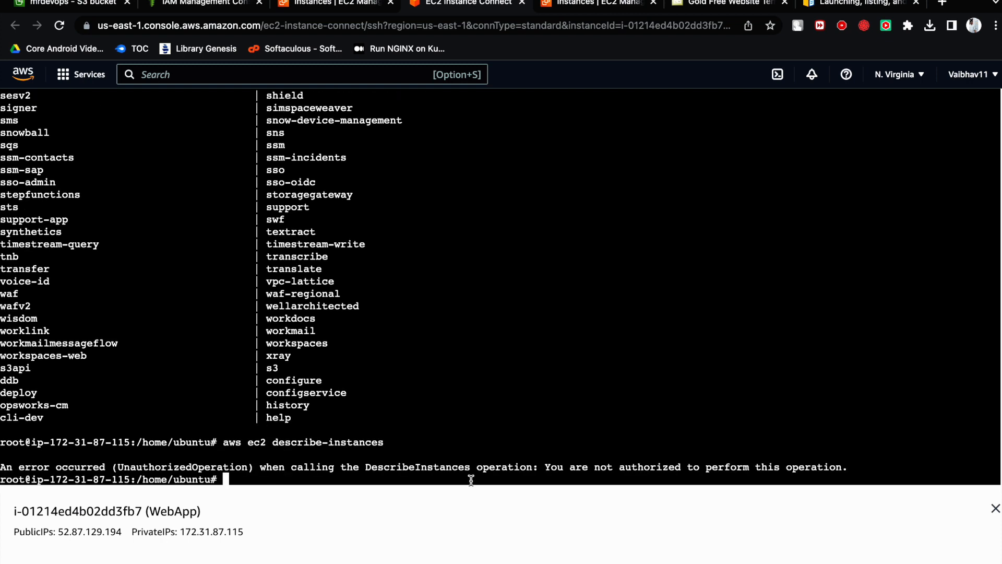
left_click_drag(1, 468, 870, 469)
left_click(394, 469)
left_click_drag(224, 441, 395, 449)
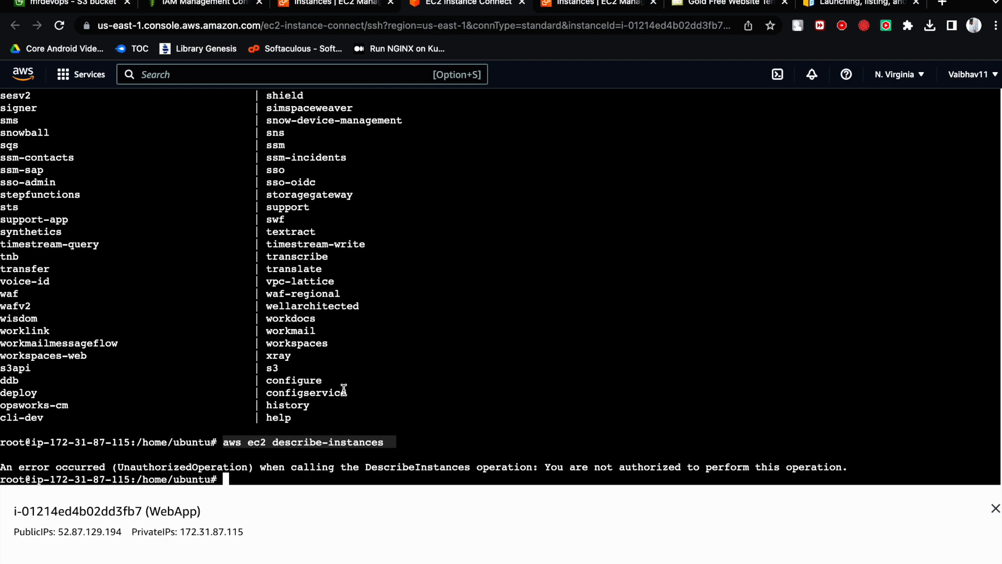
- Switch to the Miro board, move to an empty area, and change the active green pen's colour to crimson red
key("super+Tab")
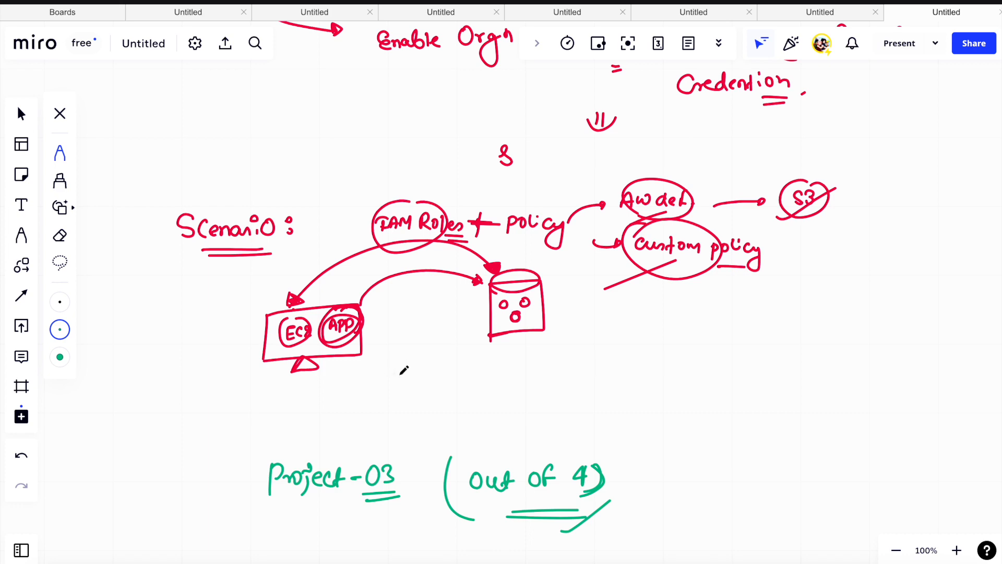
scroll(403, 369, "up", 7)
scroll(409, 373, "down", 9)
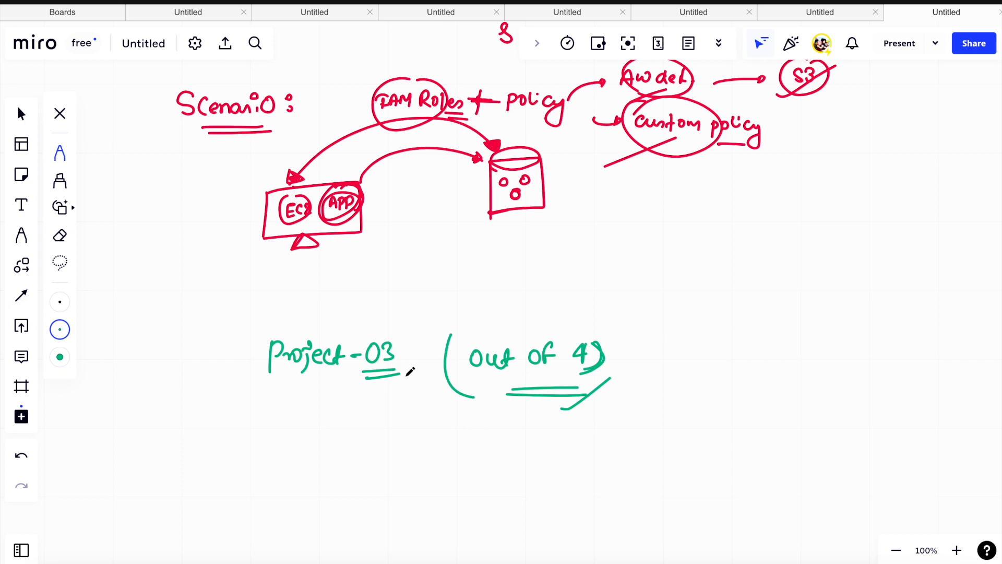
scroll(411, 371, "down", 8)
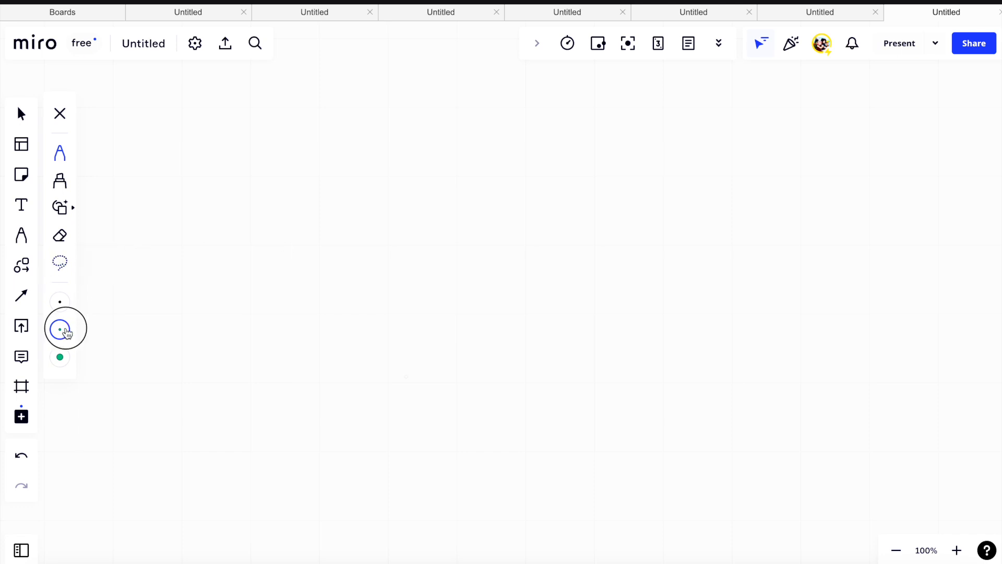
left_click(60, 329)
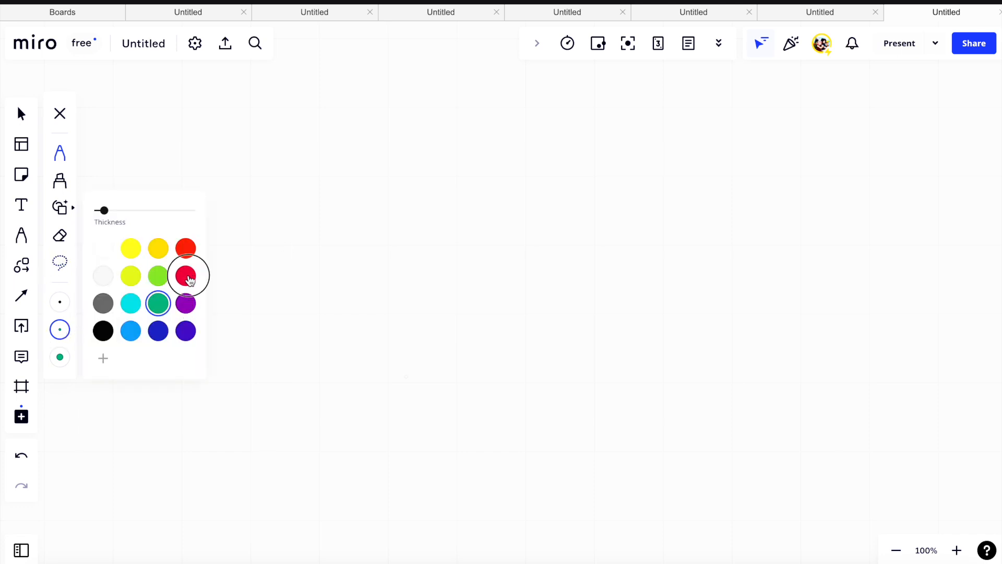
left_click(186, 275)
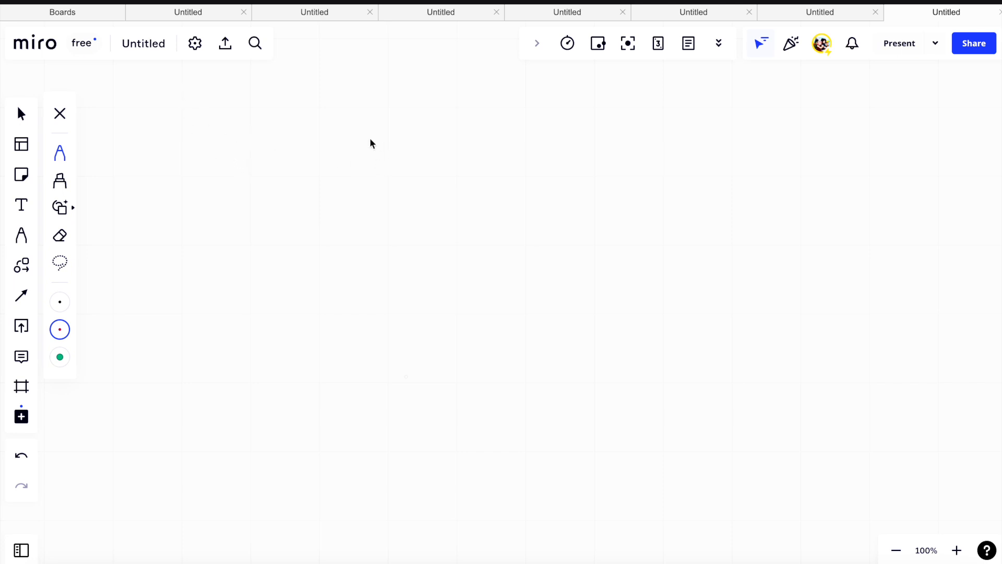
left_click_drag(369, 134, 397, 153)
key("ctrl+z")
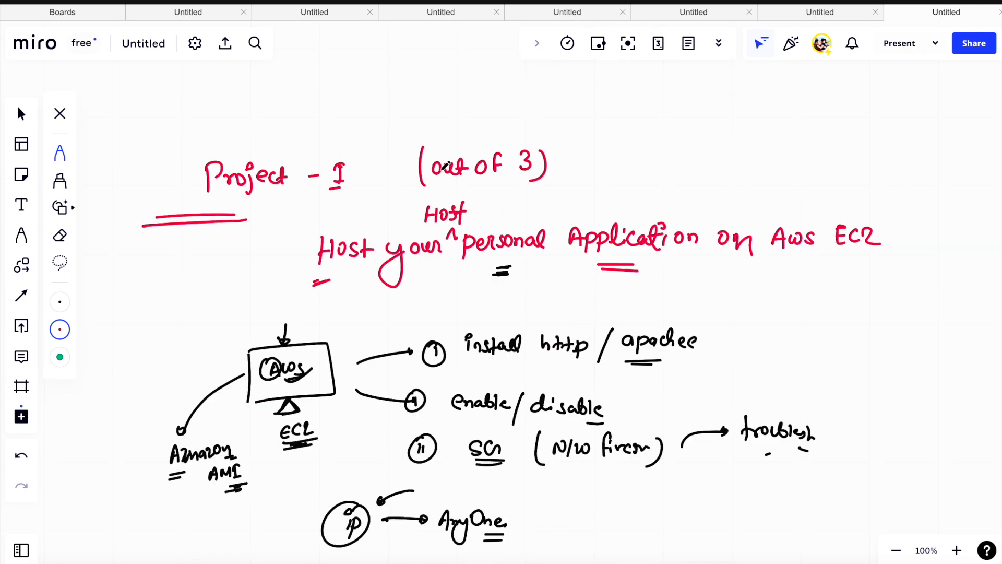
- In the Learning path diagram, draw tick marks beside CI/CD, Security and Monitoring and a dot beside Infrastructure
scroll(443, 169, "up", 20)
scroll(443, 169, "up", 20)
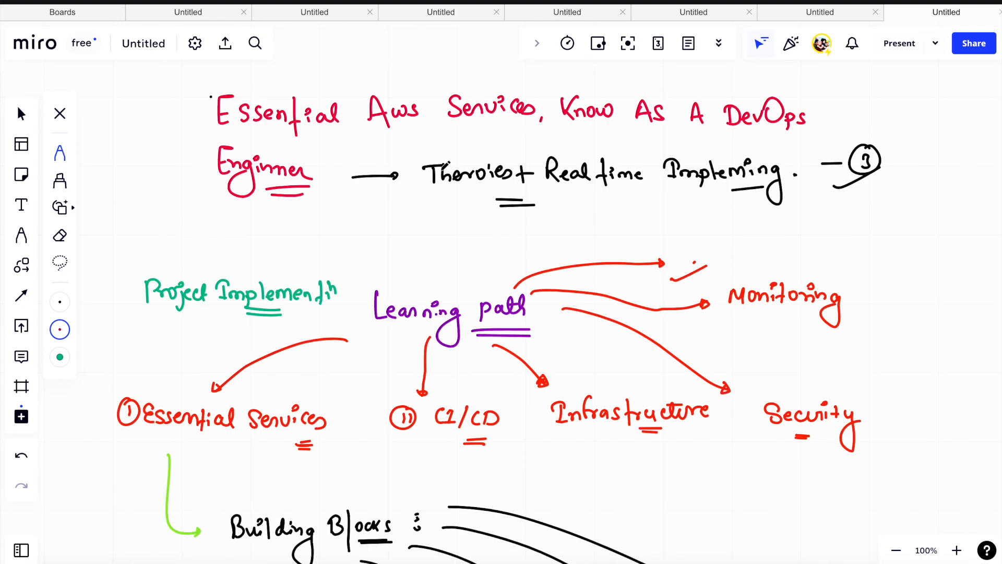
scroll(445, 165, "down", 4)
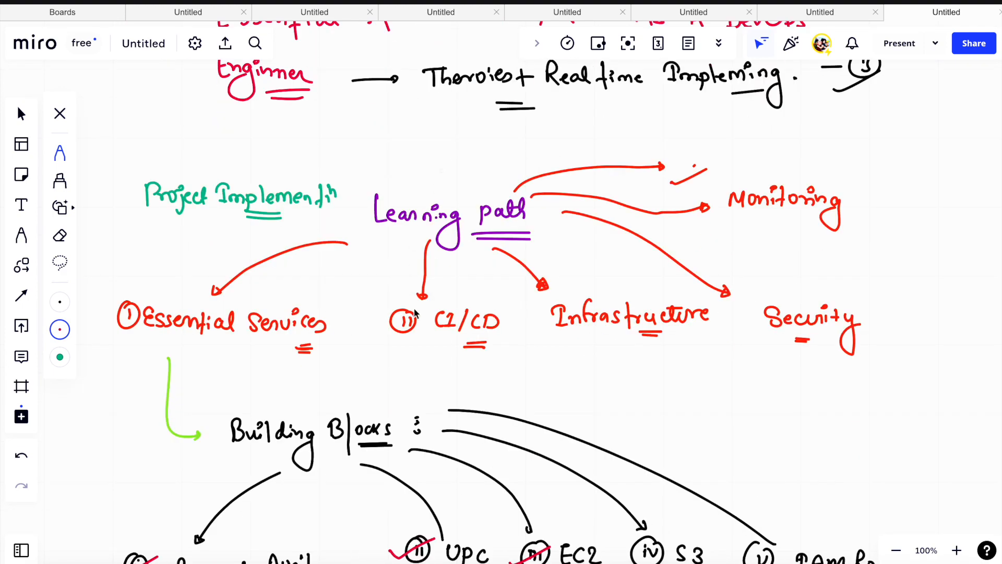
left_click_drag(373, 320, 412, 313)
left_click_drag(523, 316, 525, 322)
left_click_drag(741, 311, 774, 296)
left_click_drag(715, 208, 733, 199)
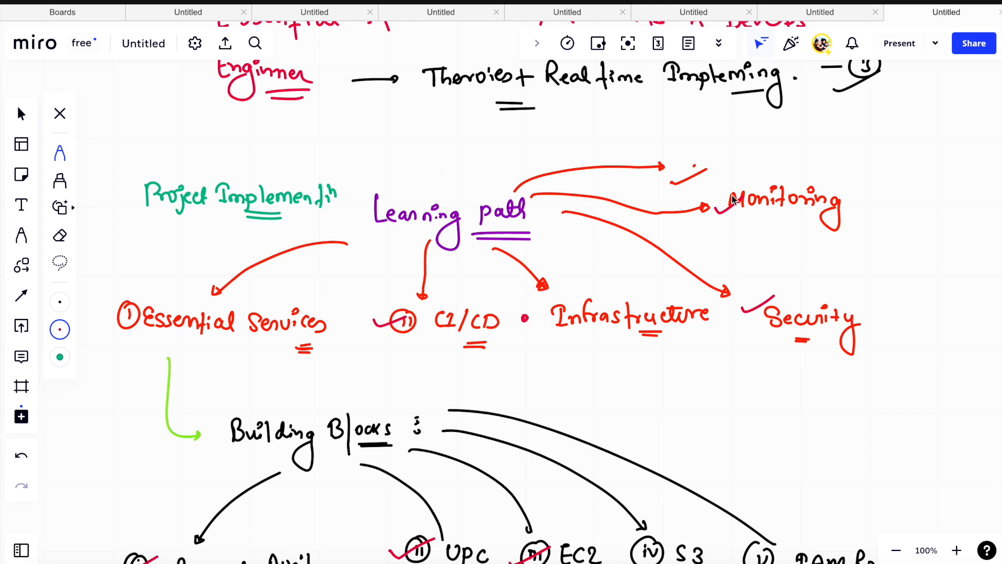